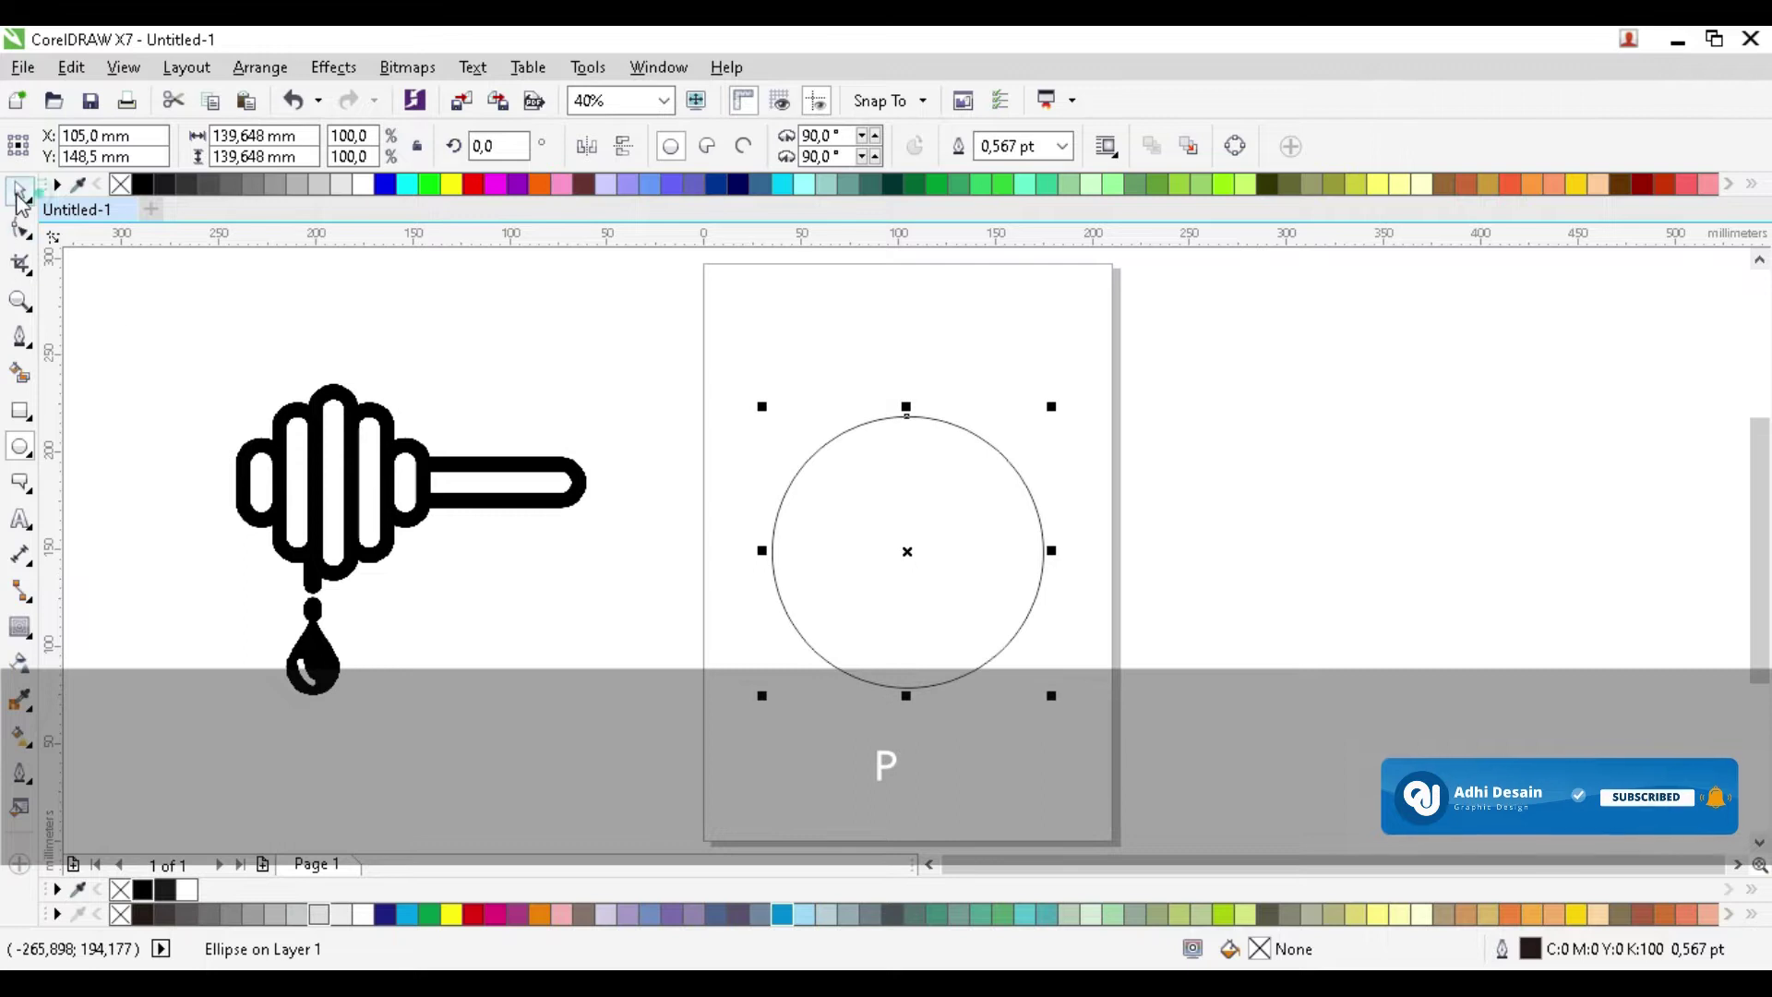
Make three smaller concentric copies of the circle, with diameters of about 122.5, 107.5 and 94.4 mm
left_click(19, 191)
scroll(961, 467, "up", 2)
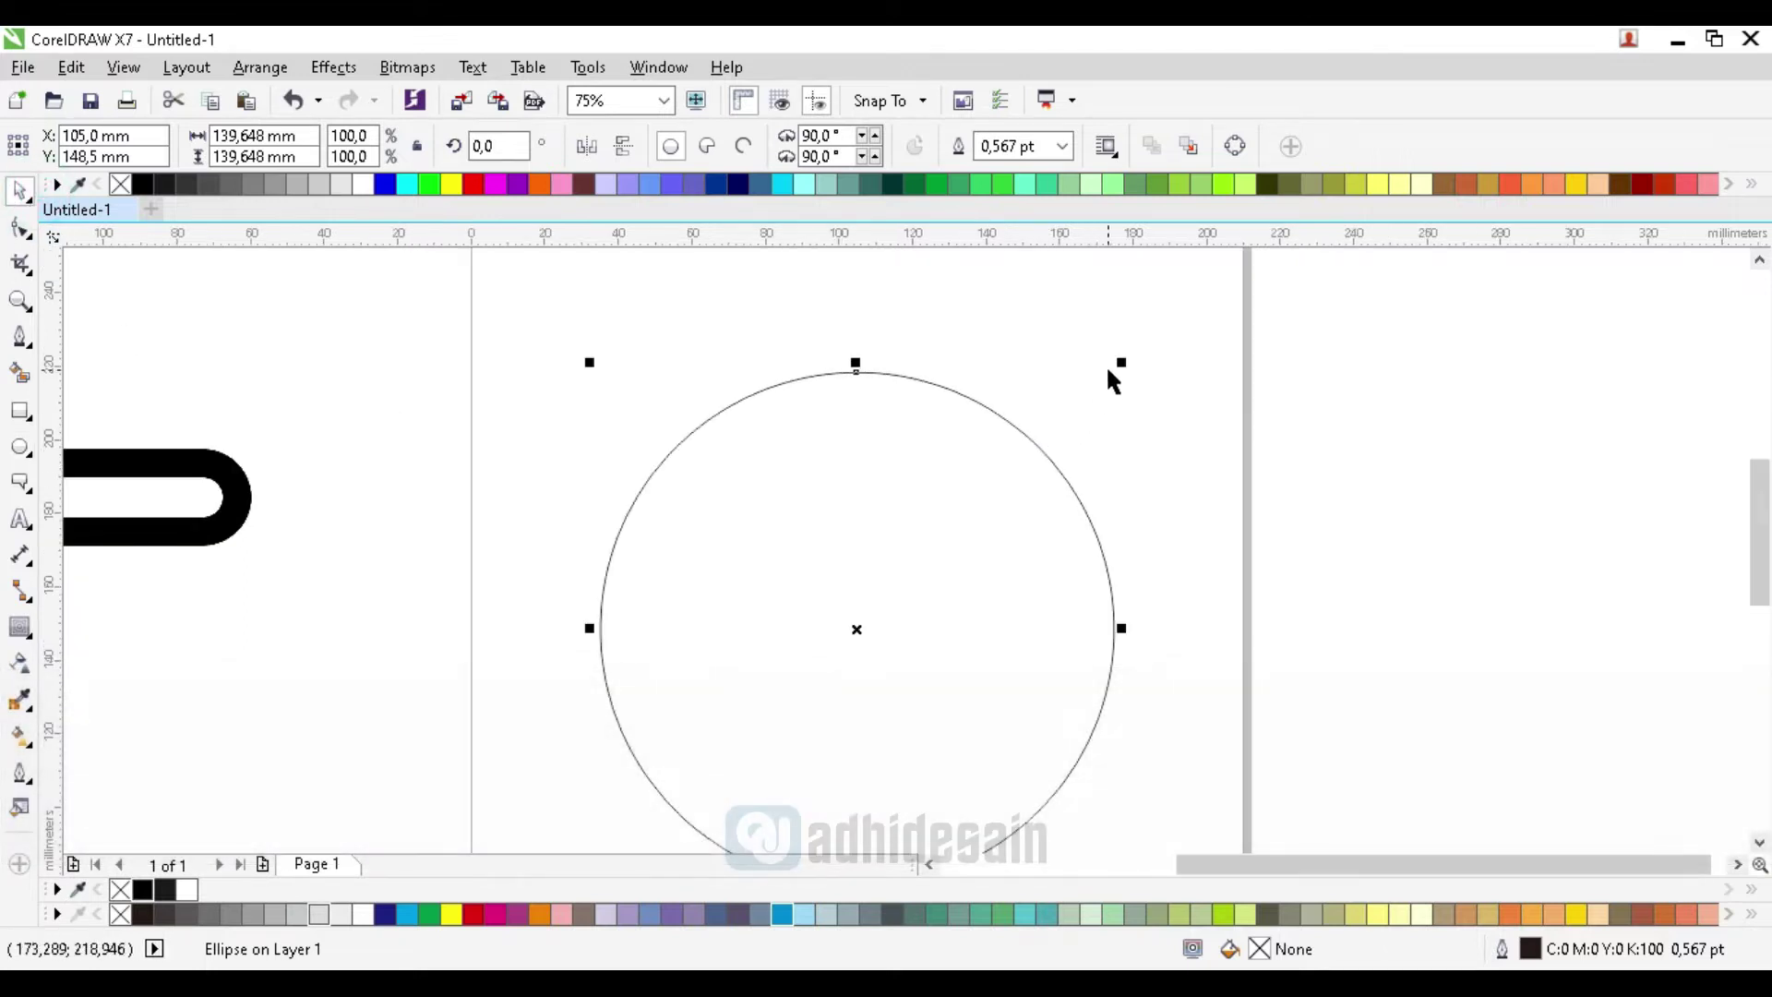
left_click_drag(1118, 364, 1111, 396)
key("ctrl+r")
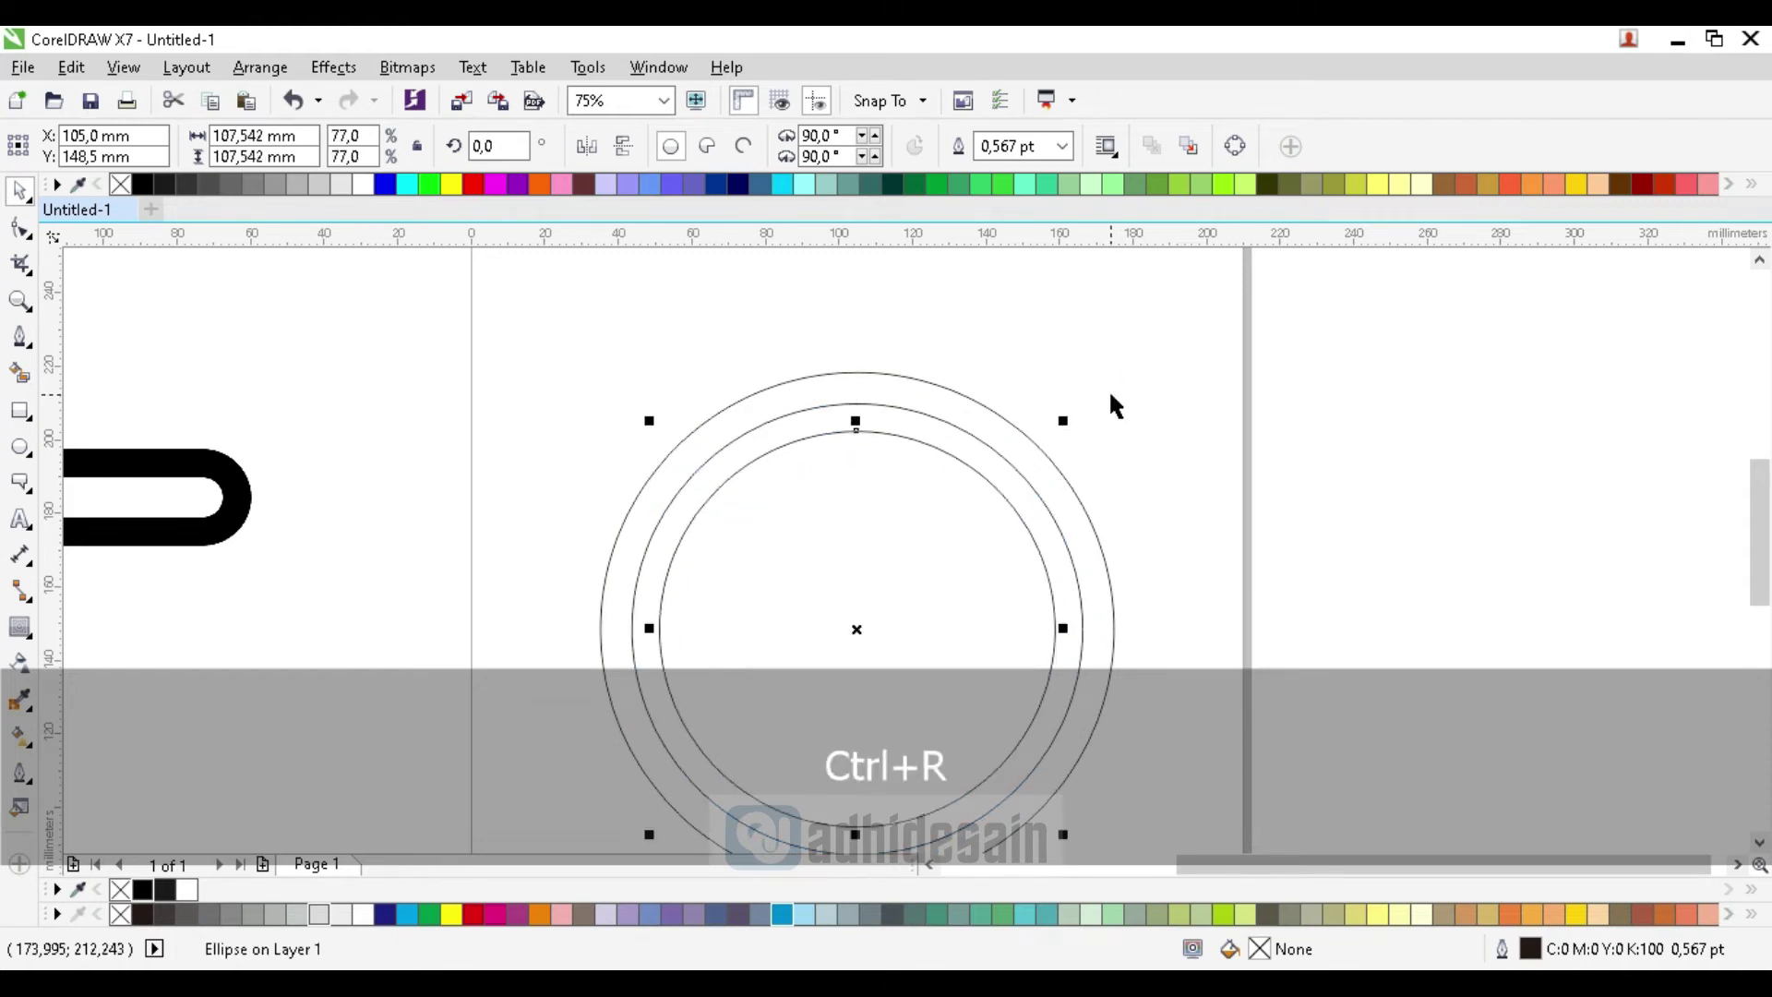
key("ctrl+r")
left_click(1320, 378)
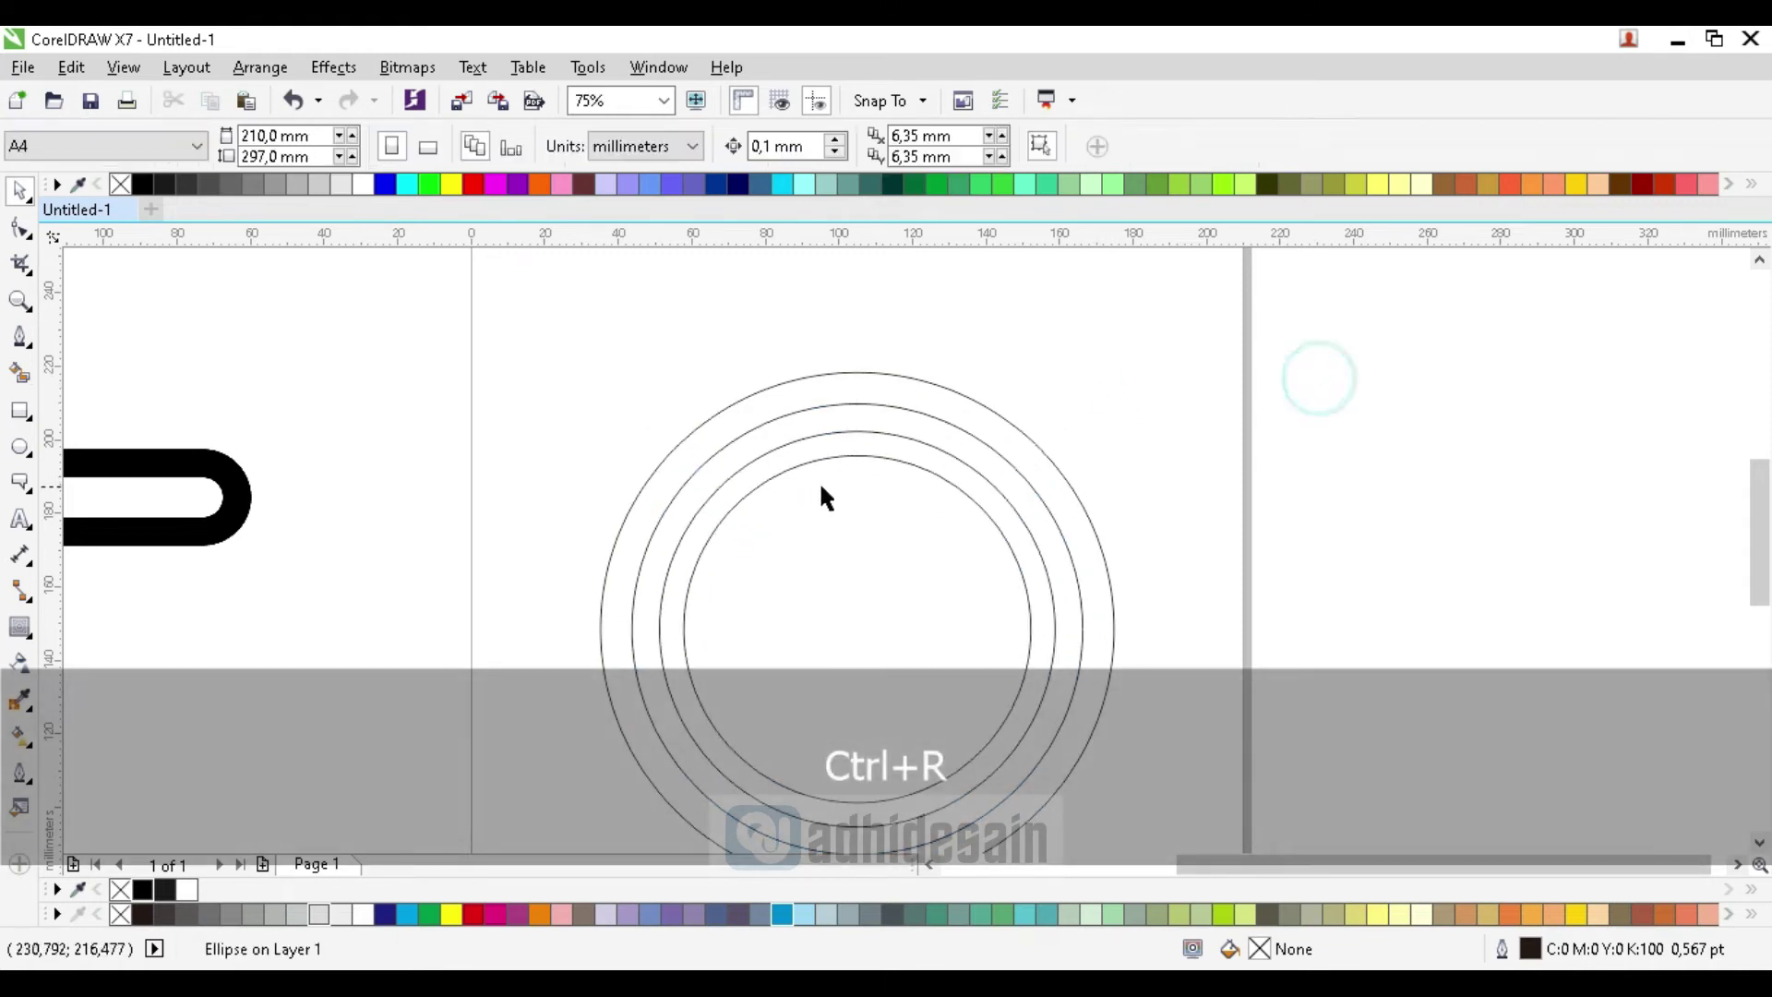
Set the innermost circle's outline width to 4 pt and the next larger circle's outline width to 8 pt
left_click(821, 484)
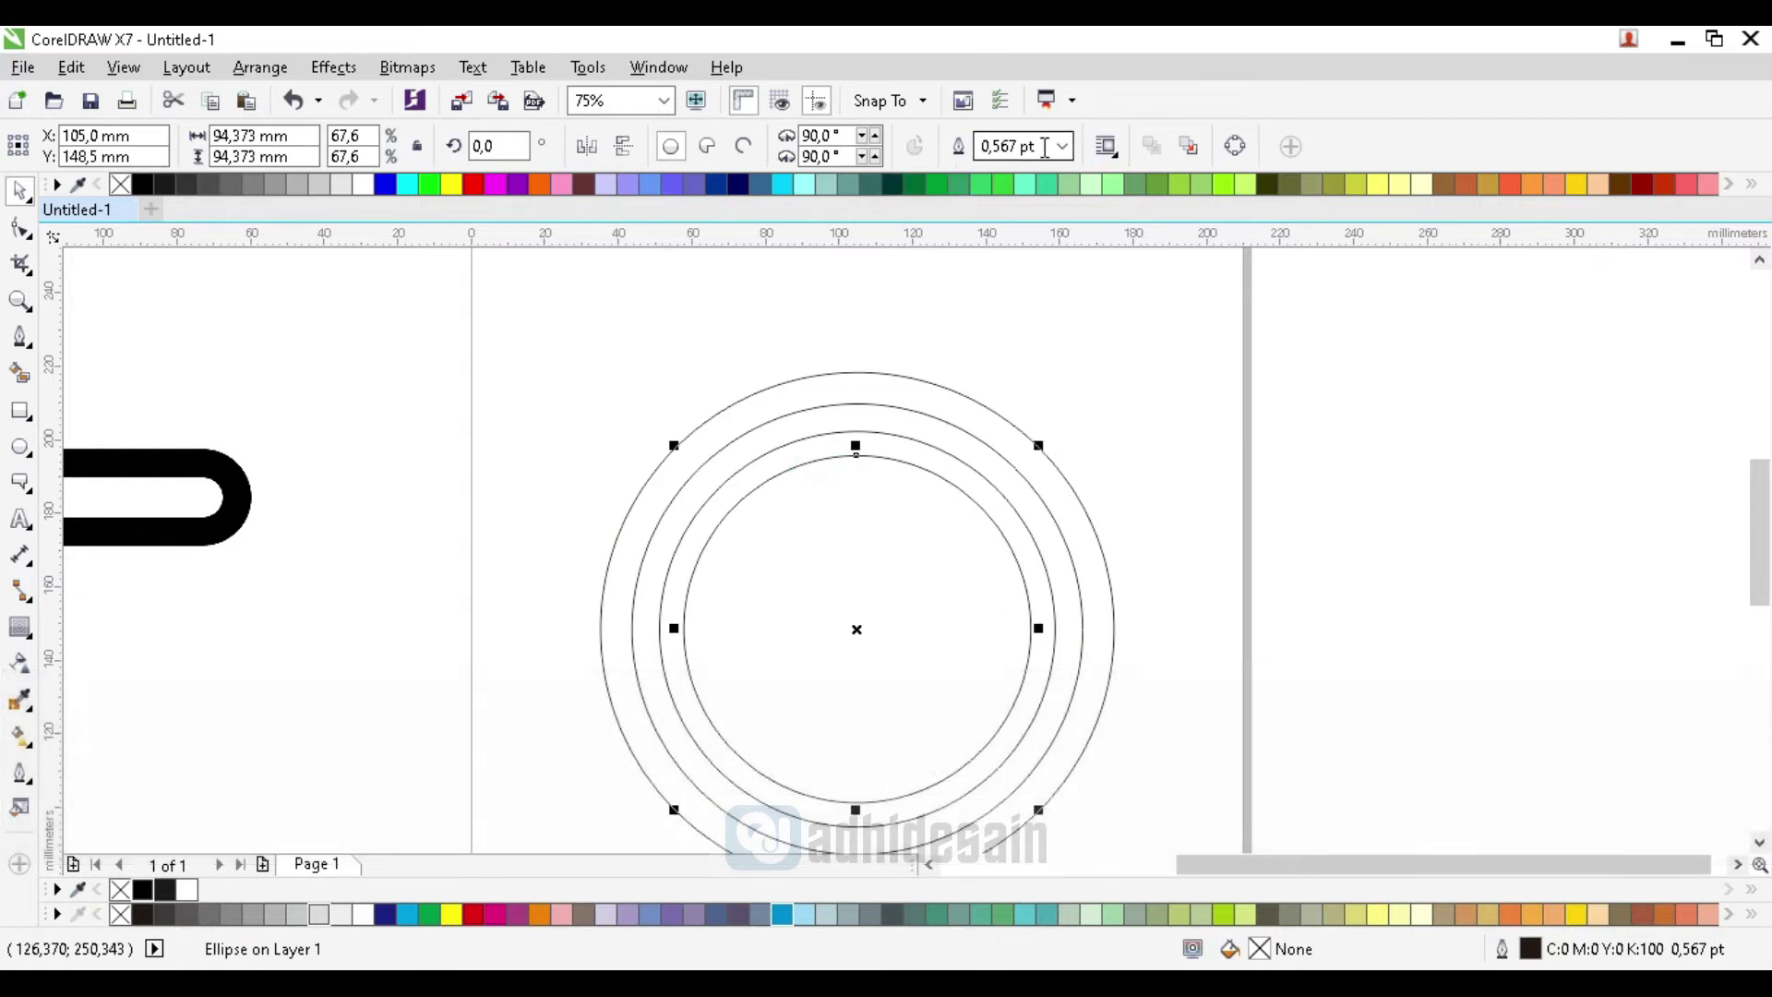
left_click(1063, 148)
left_click(1015, 319)
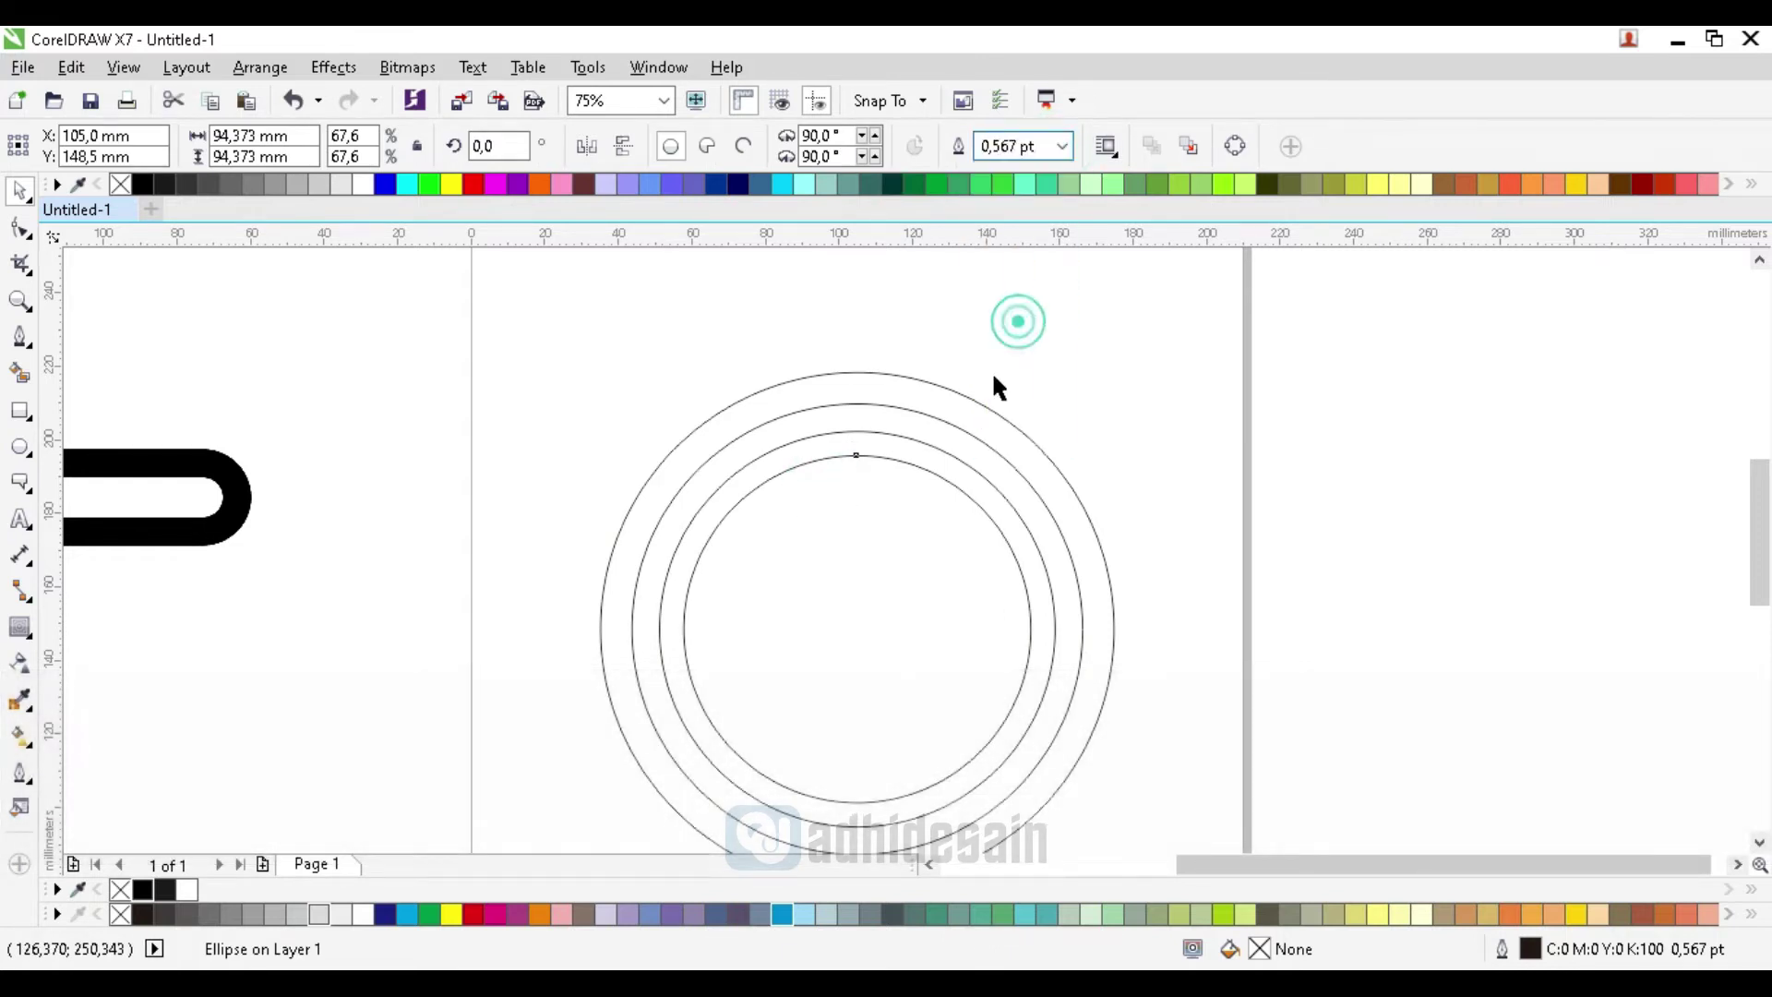
left_click(926, 441)
left_click(1063, 146)
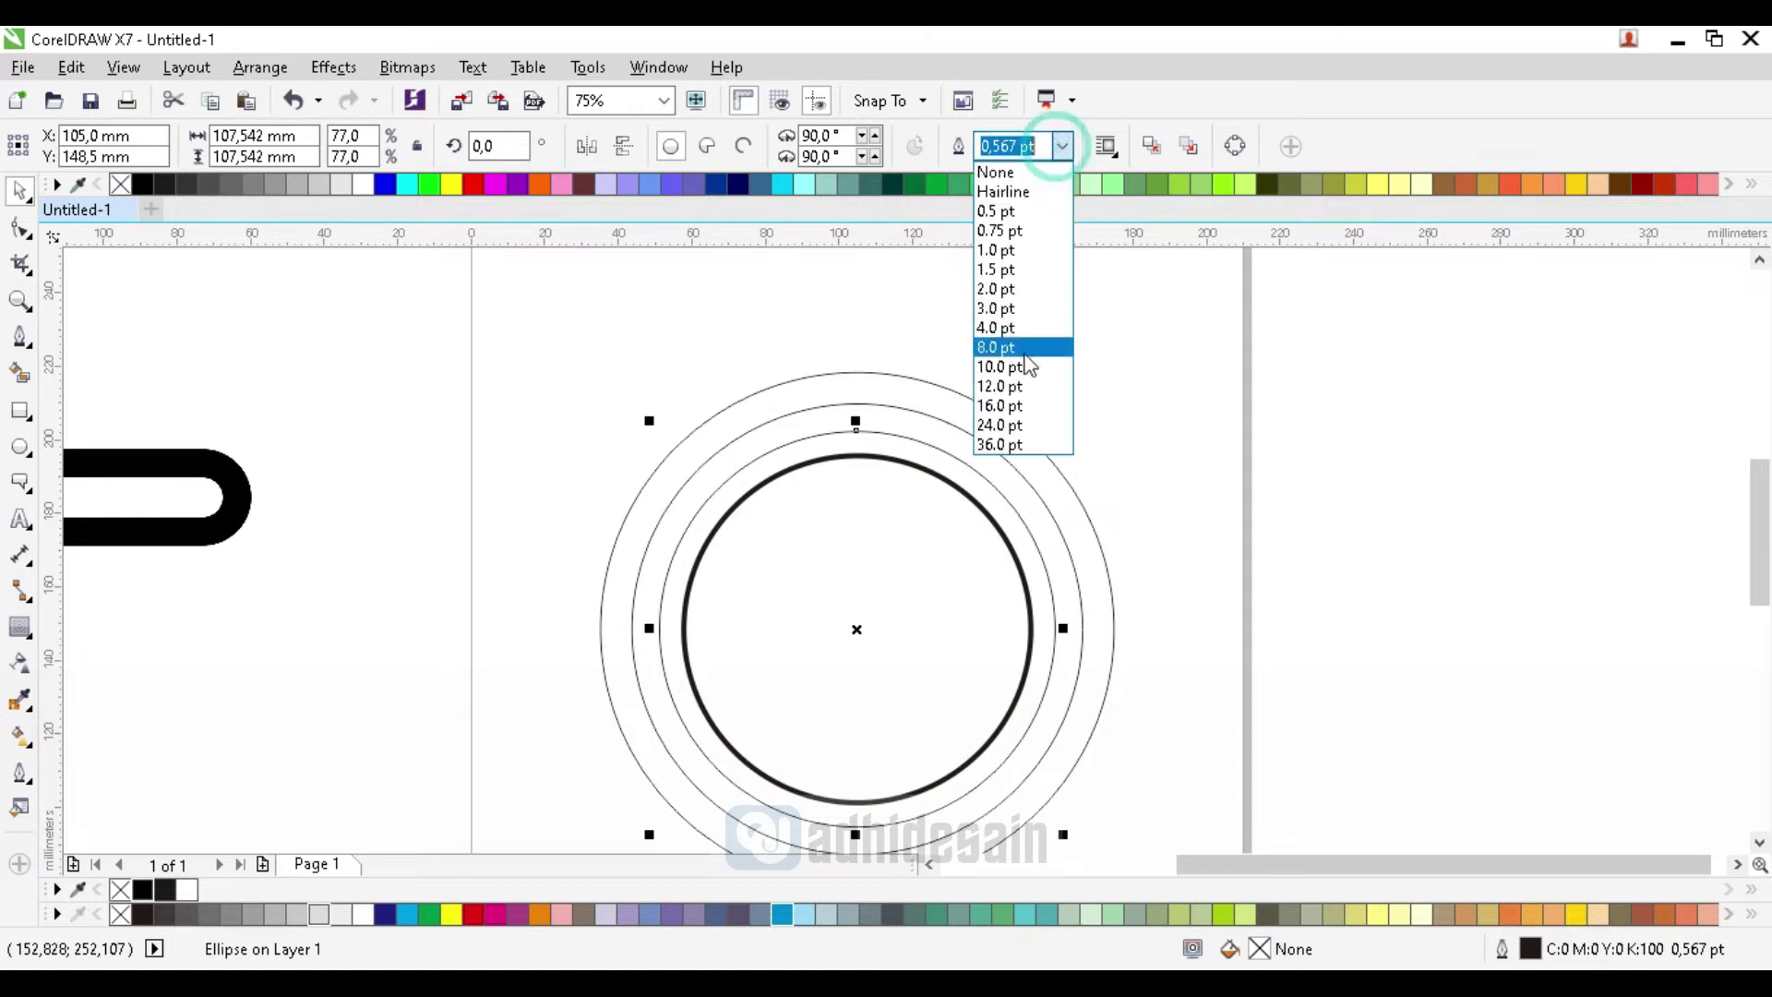
left_click(1001, 349)
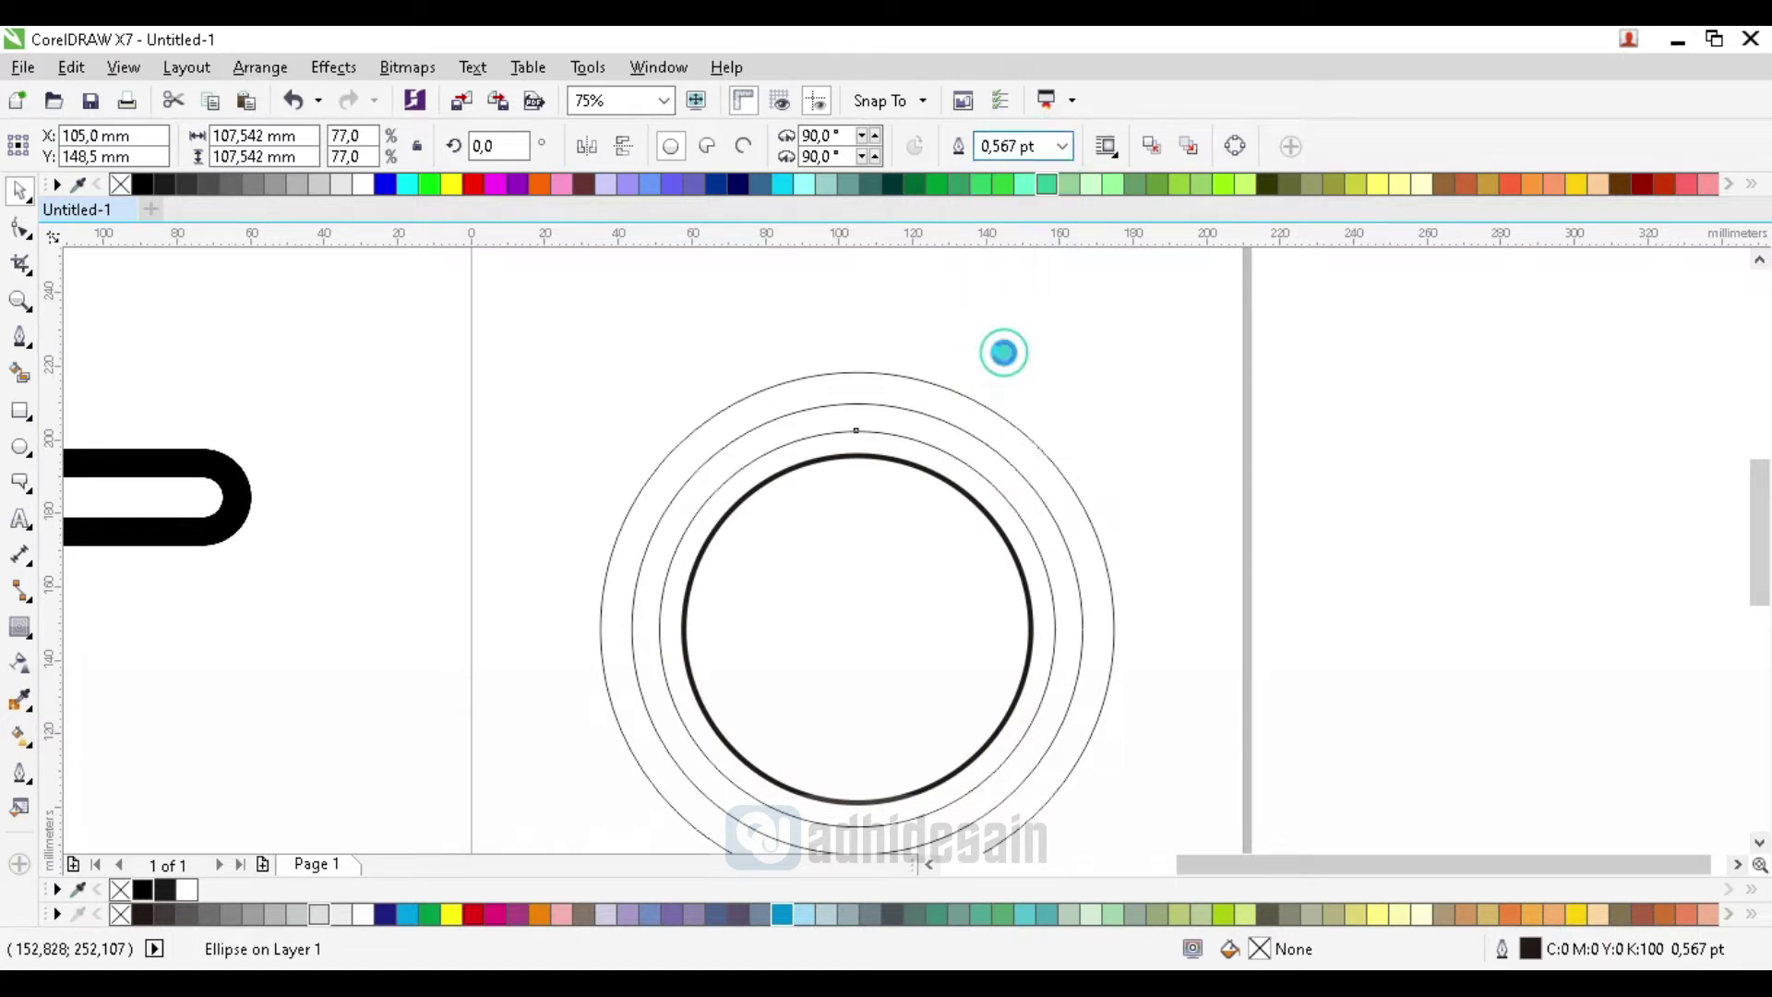
left_click(924, 409)
left_click(1062, 146)
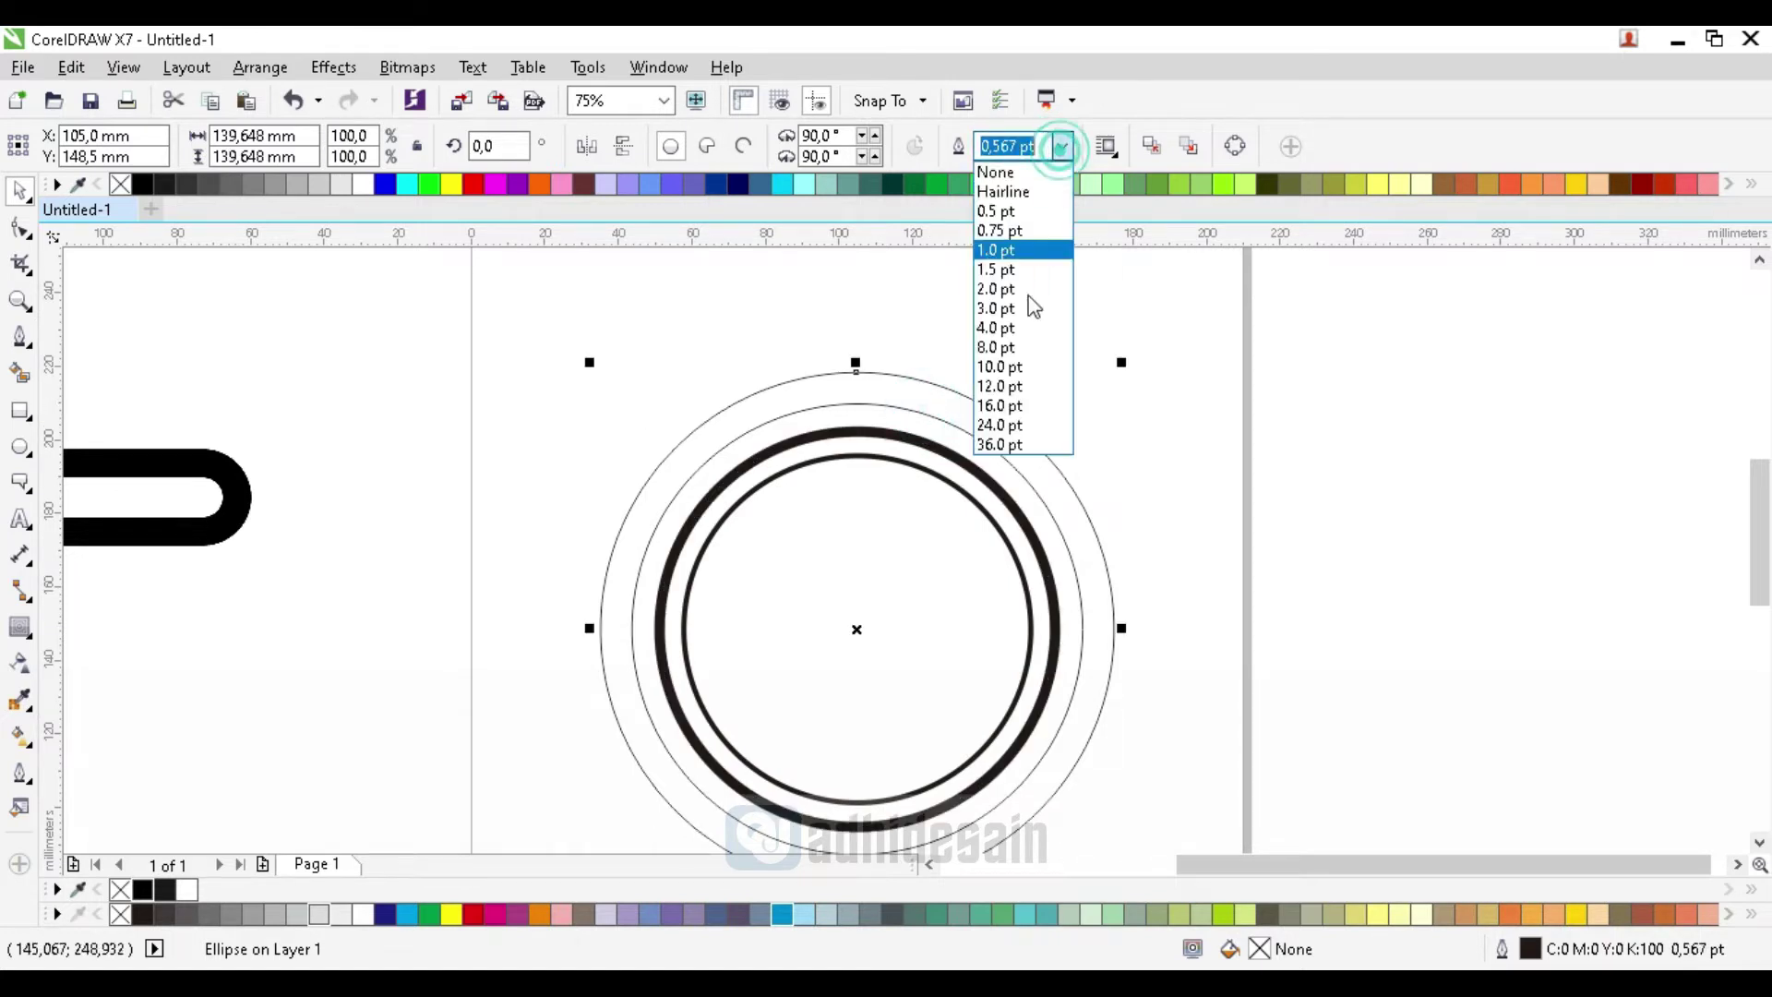
left_click(1015, 386)
key("ctrl+z")
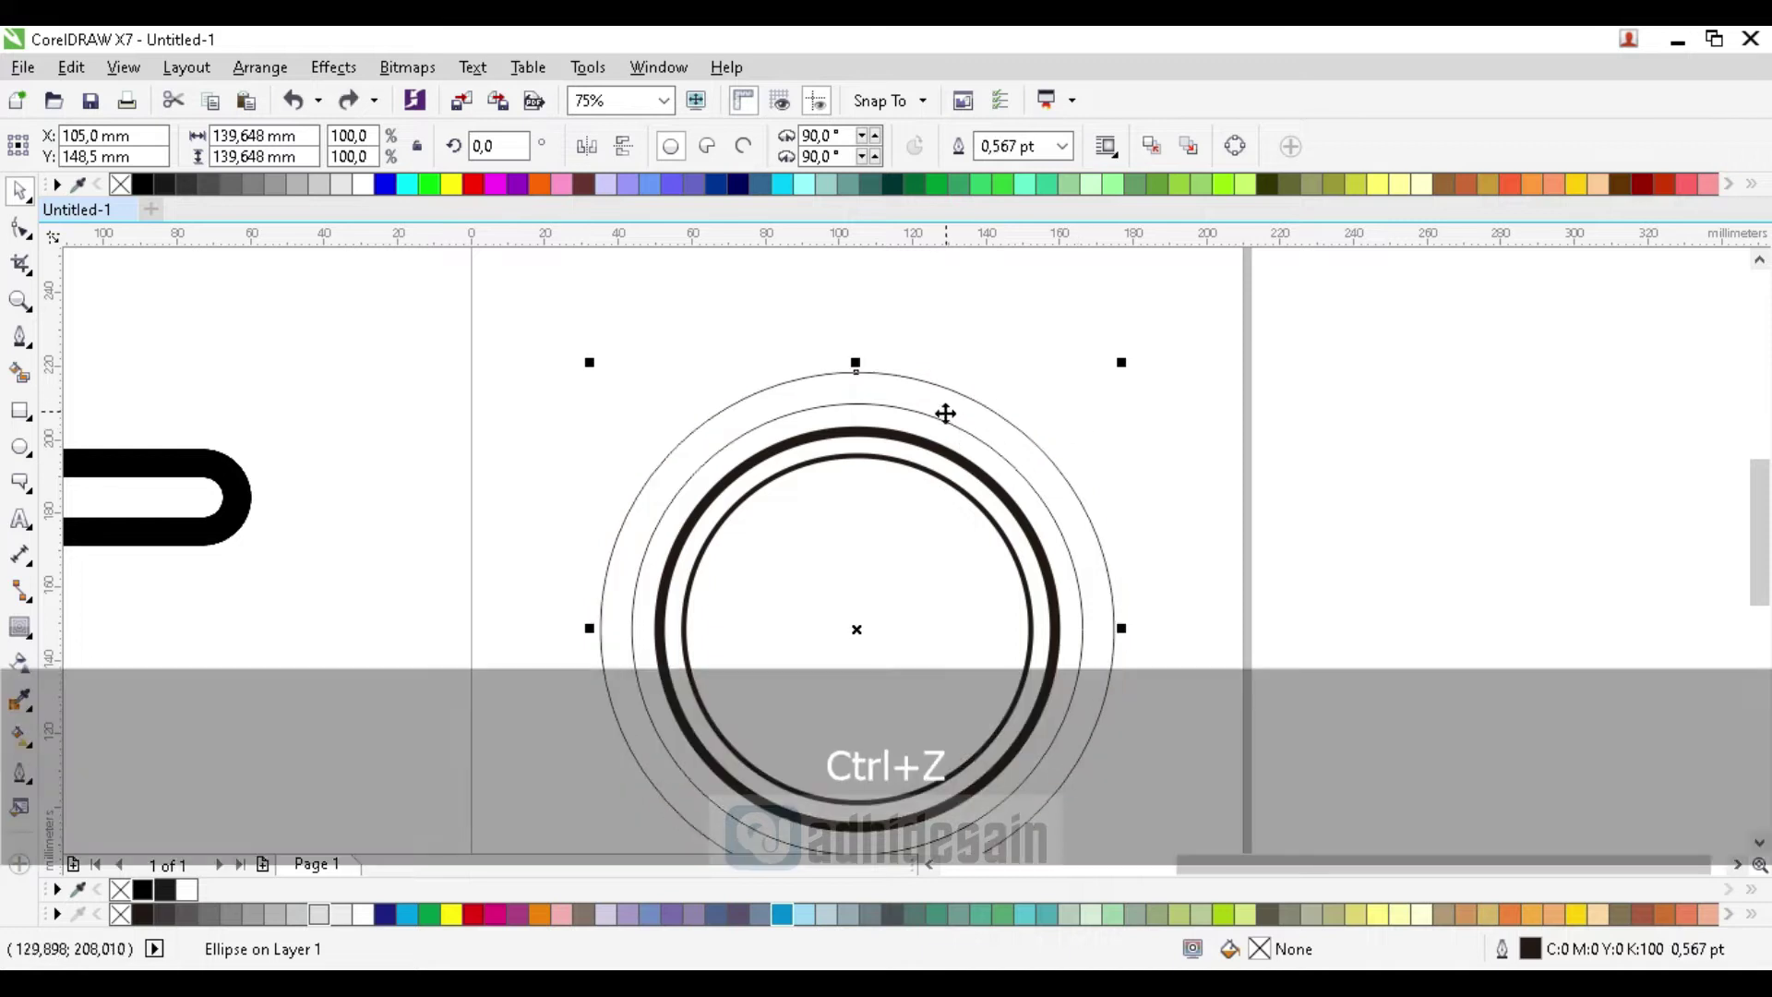
Give the second-largest circle a heavier outline than the 8 pt ring inside it
left_click(942, 416)
left_click(1062, 146)
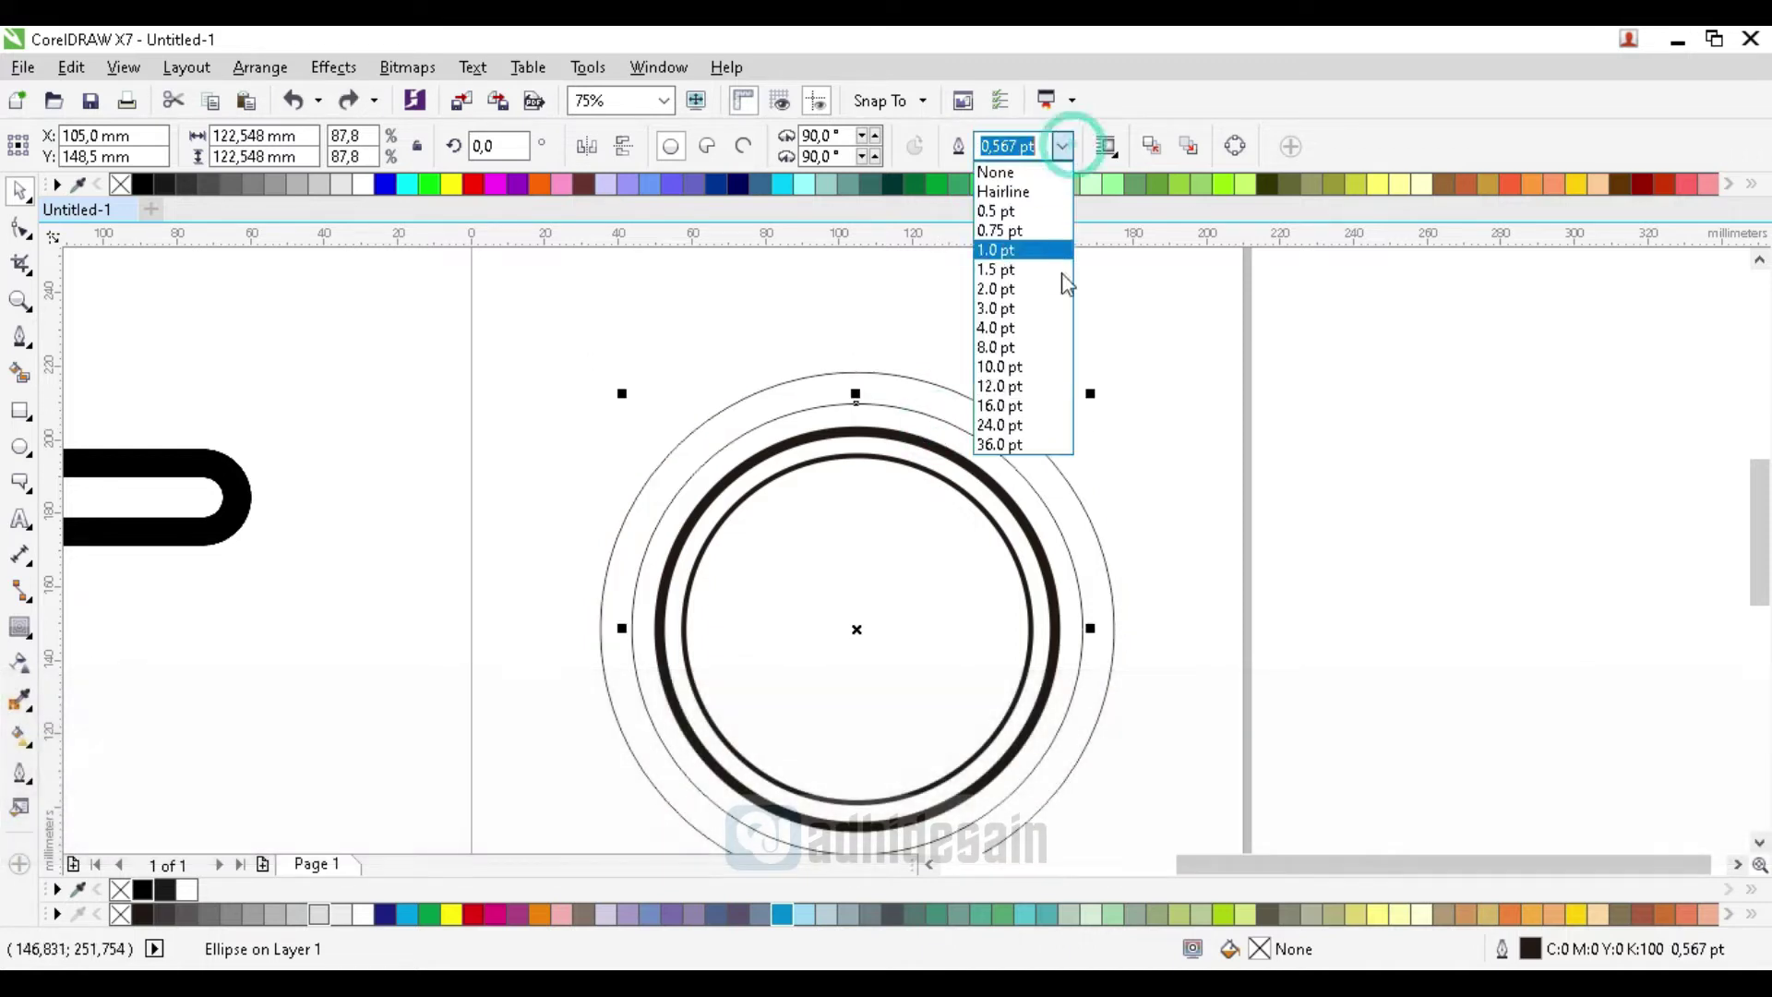
left_click(1019, 370)
left_click(1120, 392)
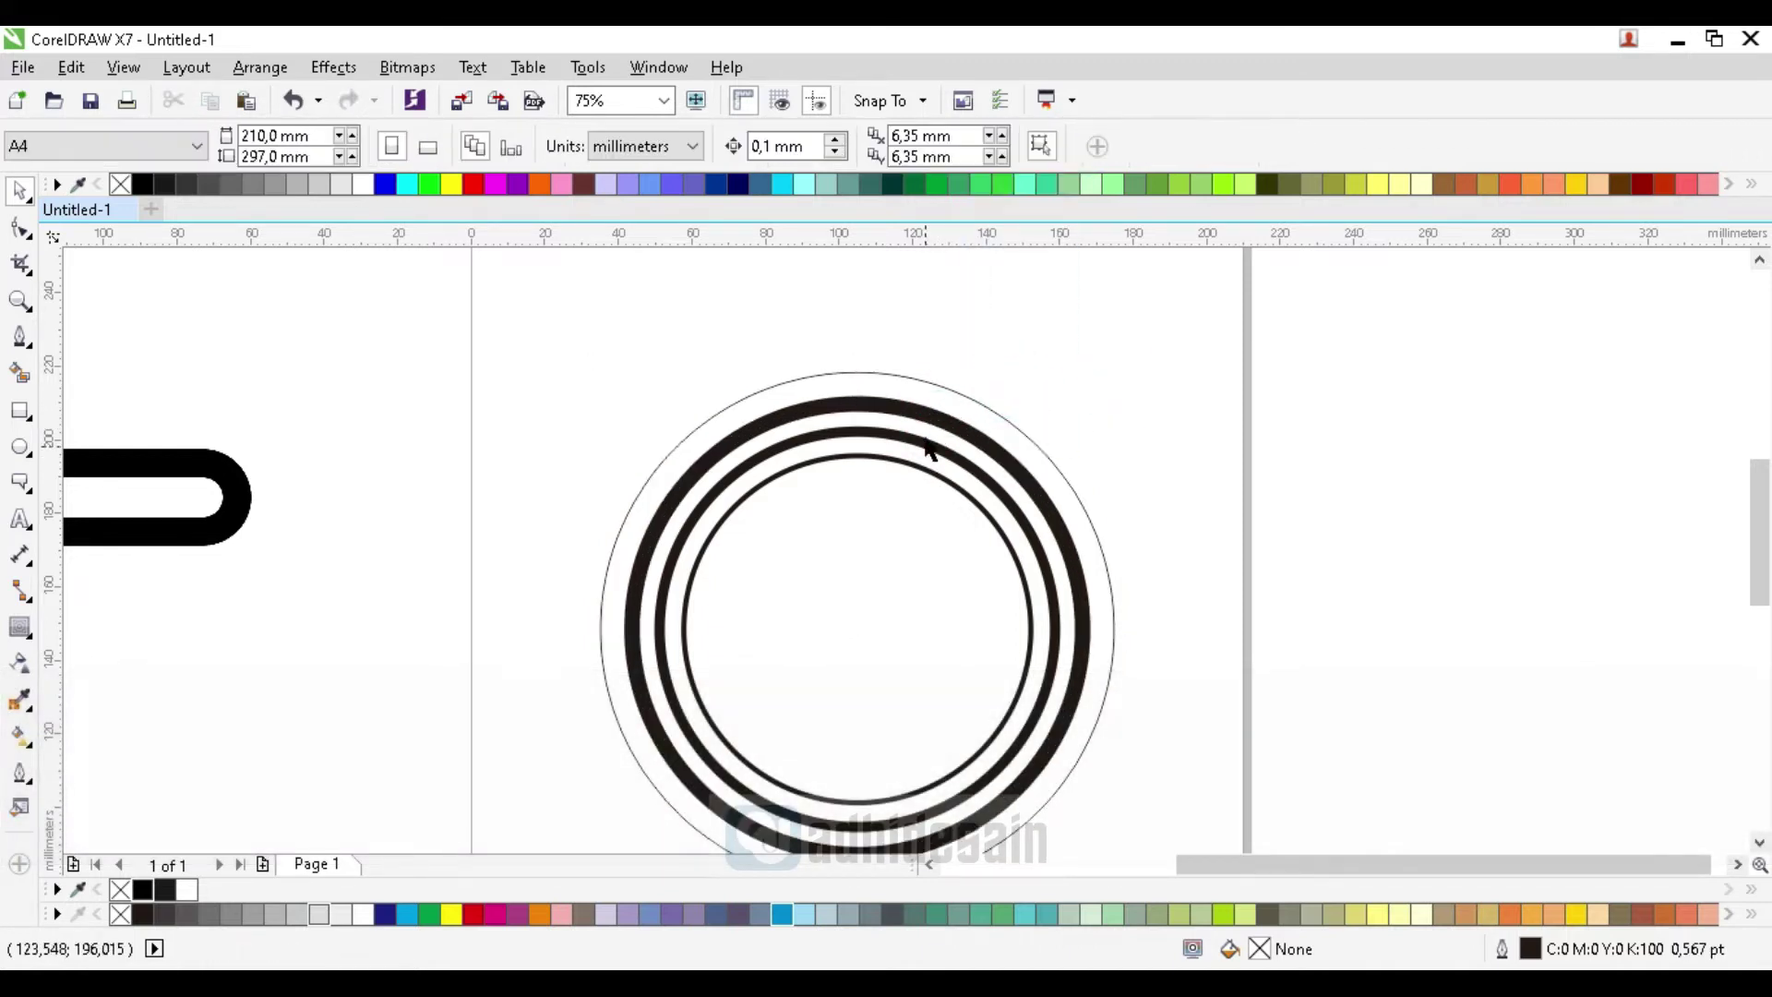
Turn on Behind fill and Scale with object for the outlines of all four circles
scroll(928, 430, "up", 2)
scroll(774, 377, "down", 4)
left_click_drag(870, 379, 1144, 628)
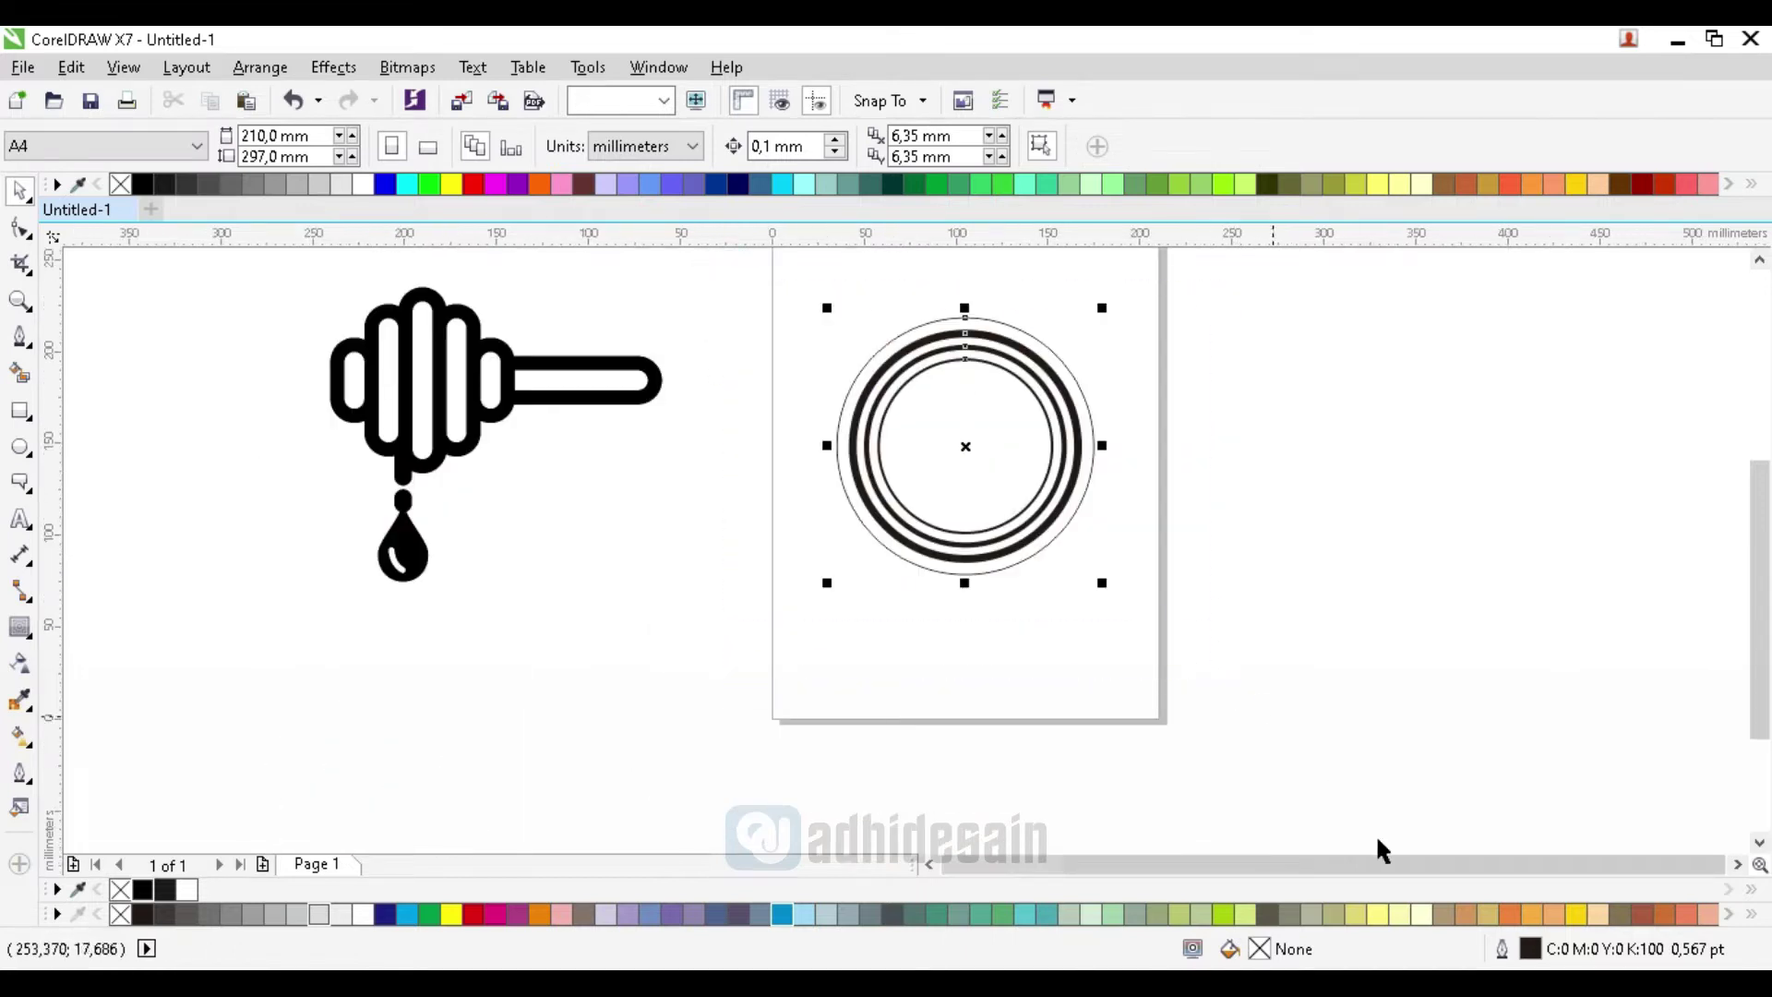
double_click(1529, 951)
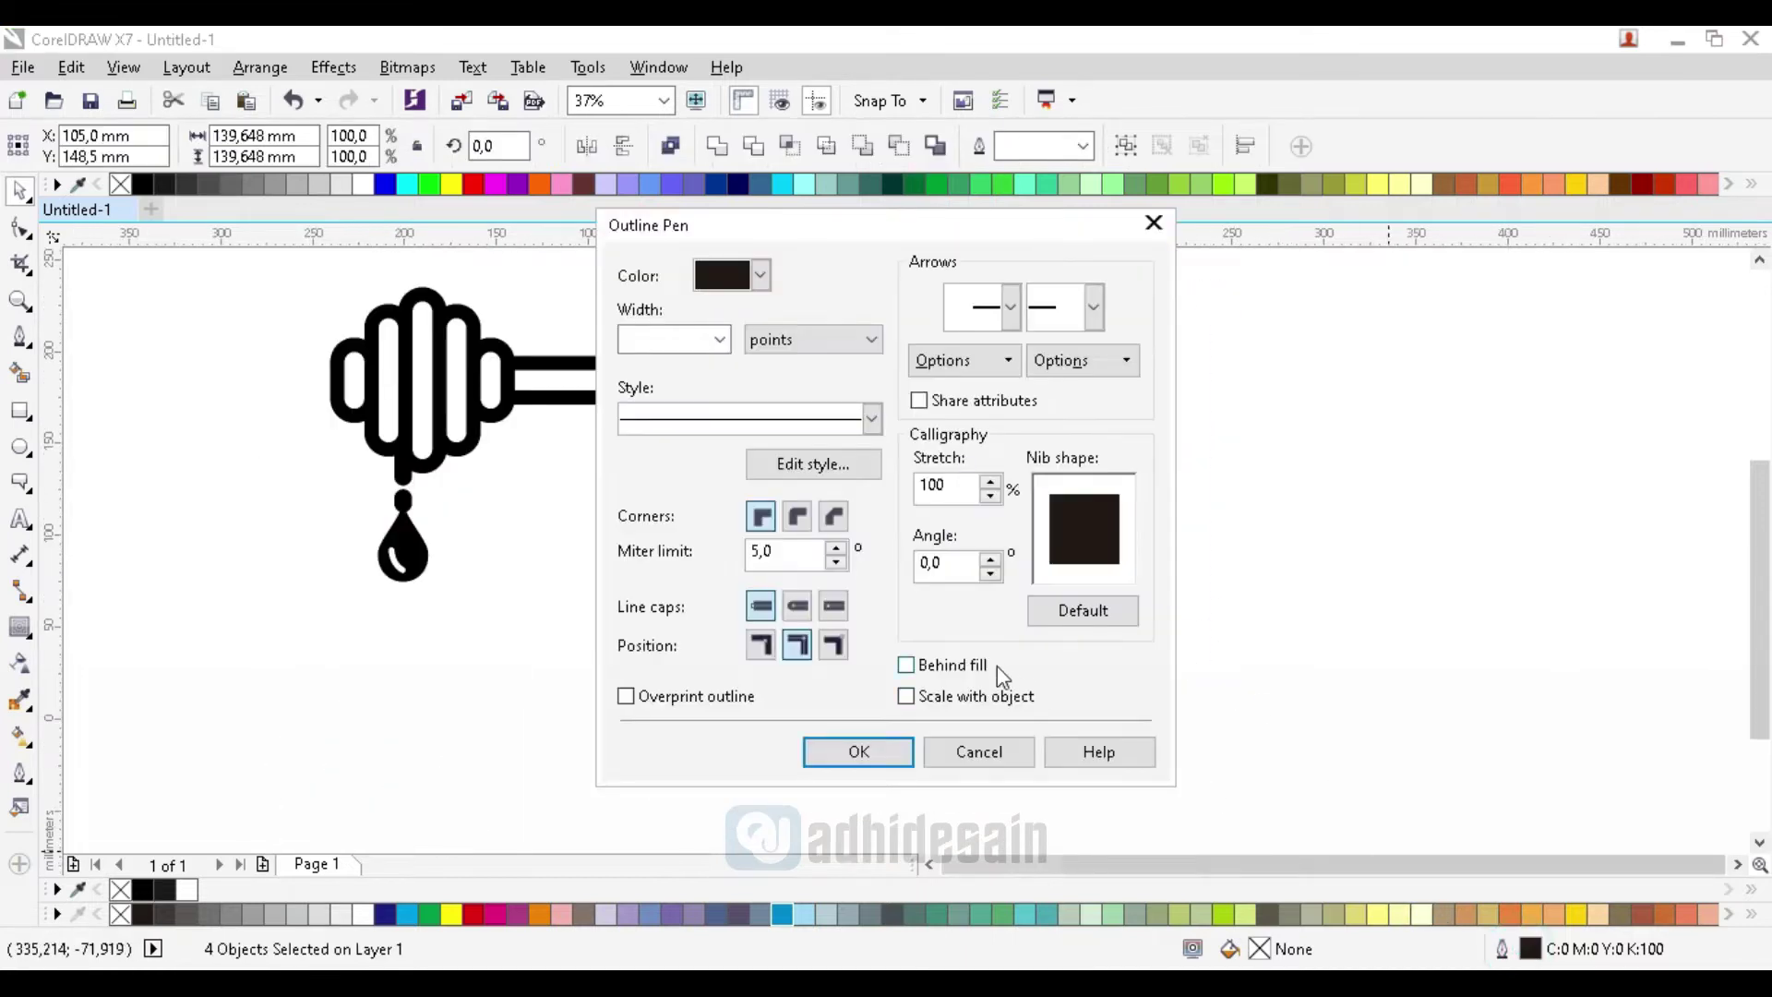
left_click(858, 751)
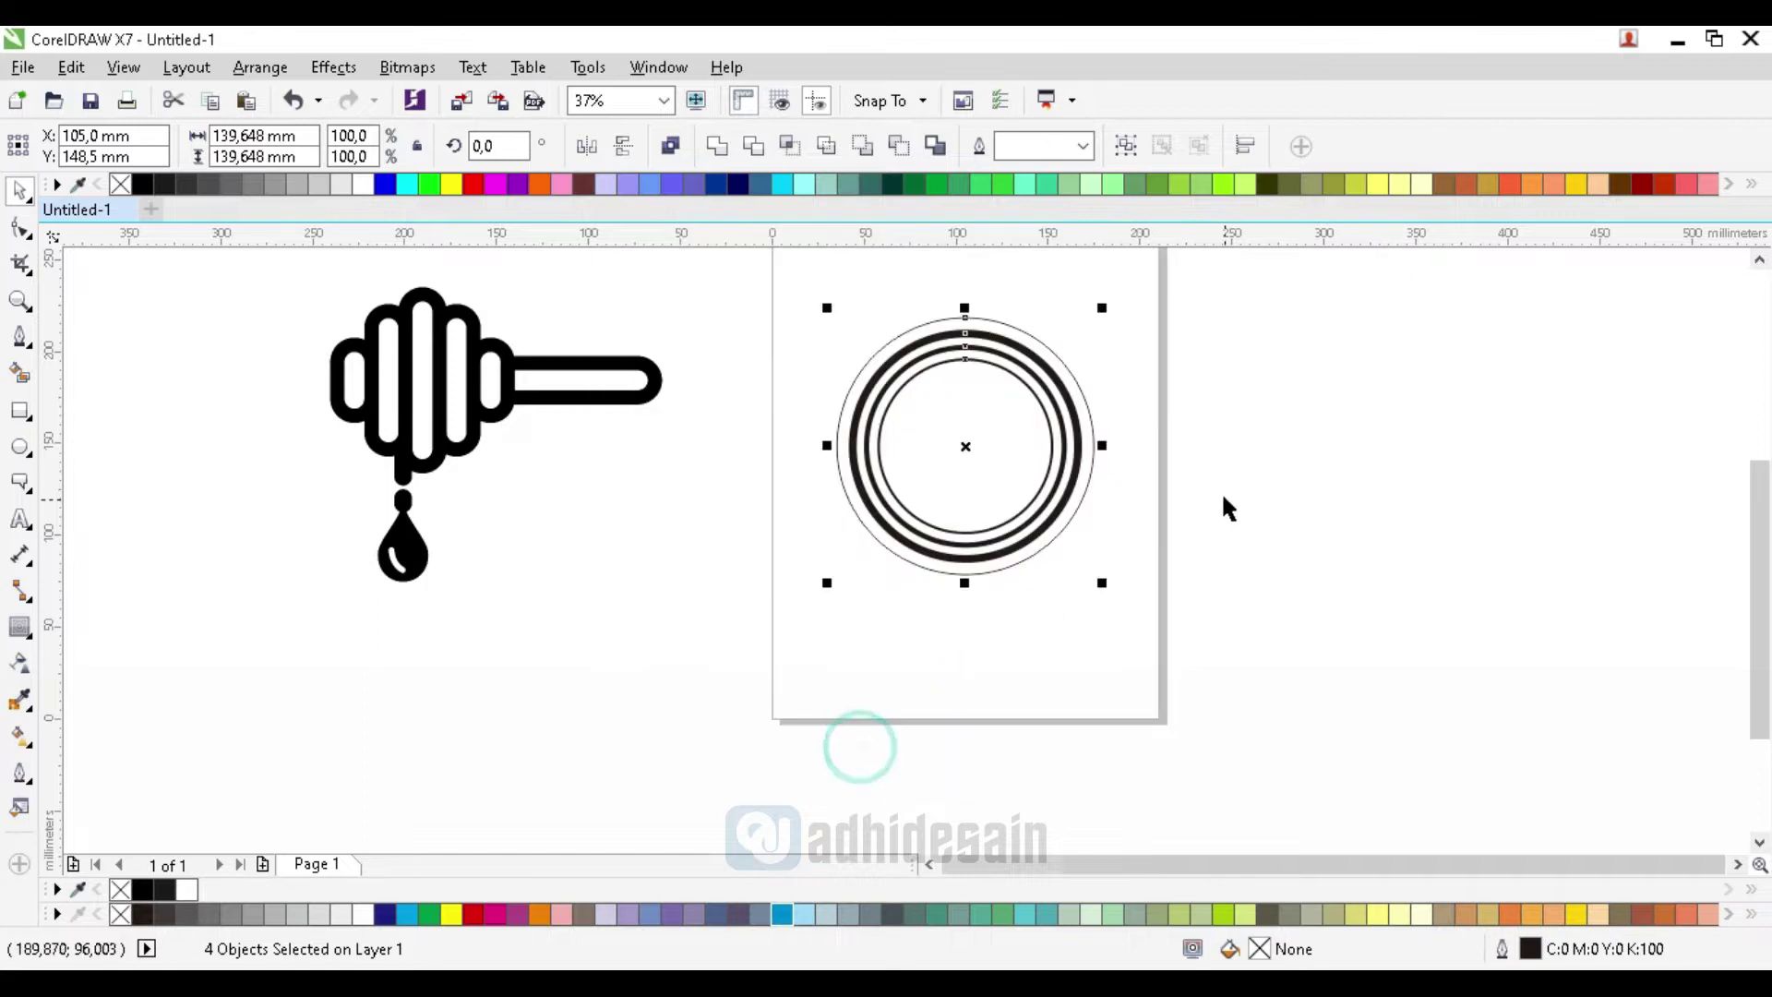
left_click(1221, 492)
Change the innermost circle's outline to the widely spaced dotted style with rounded corners and round line caps
scroll(978, 385, "up", 2)
left_click(980, 391)
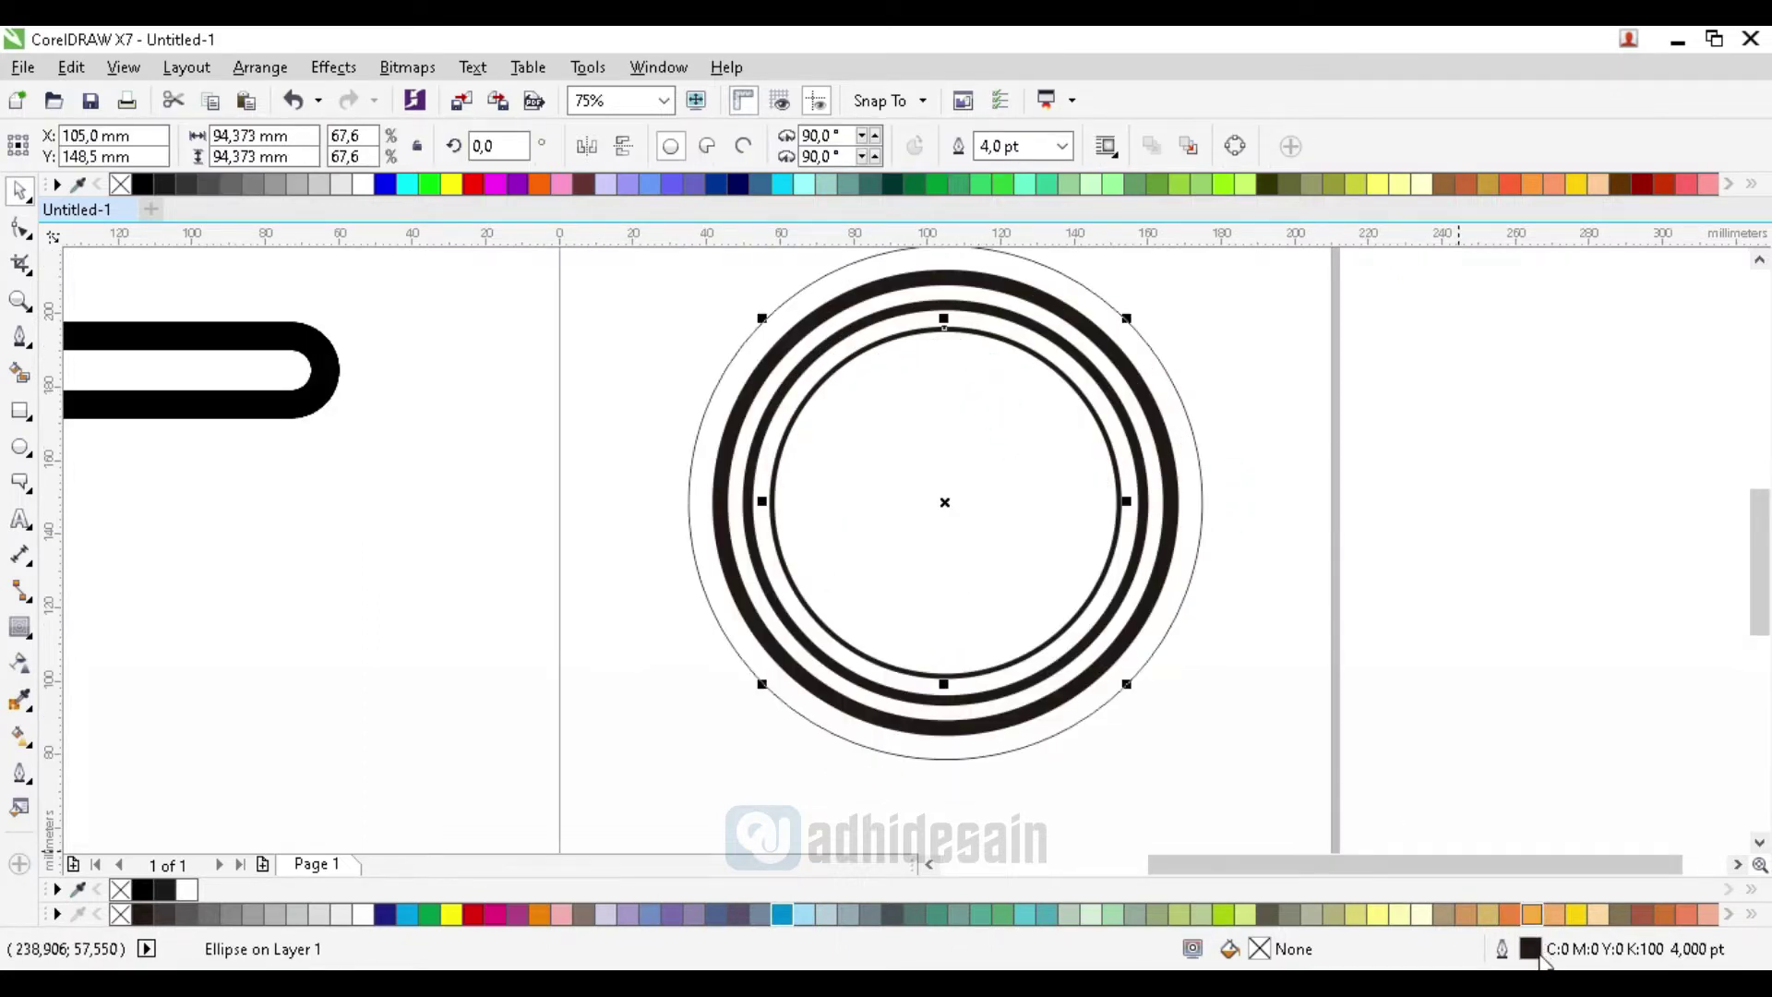
double_click(1532, 951)
left_click(774, 415)
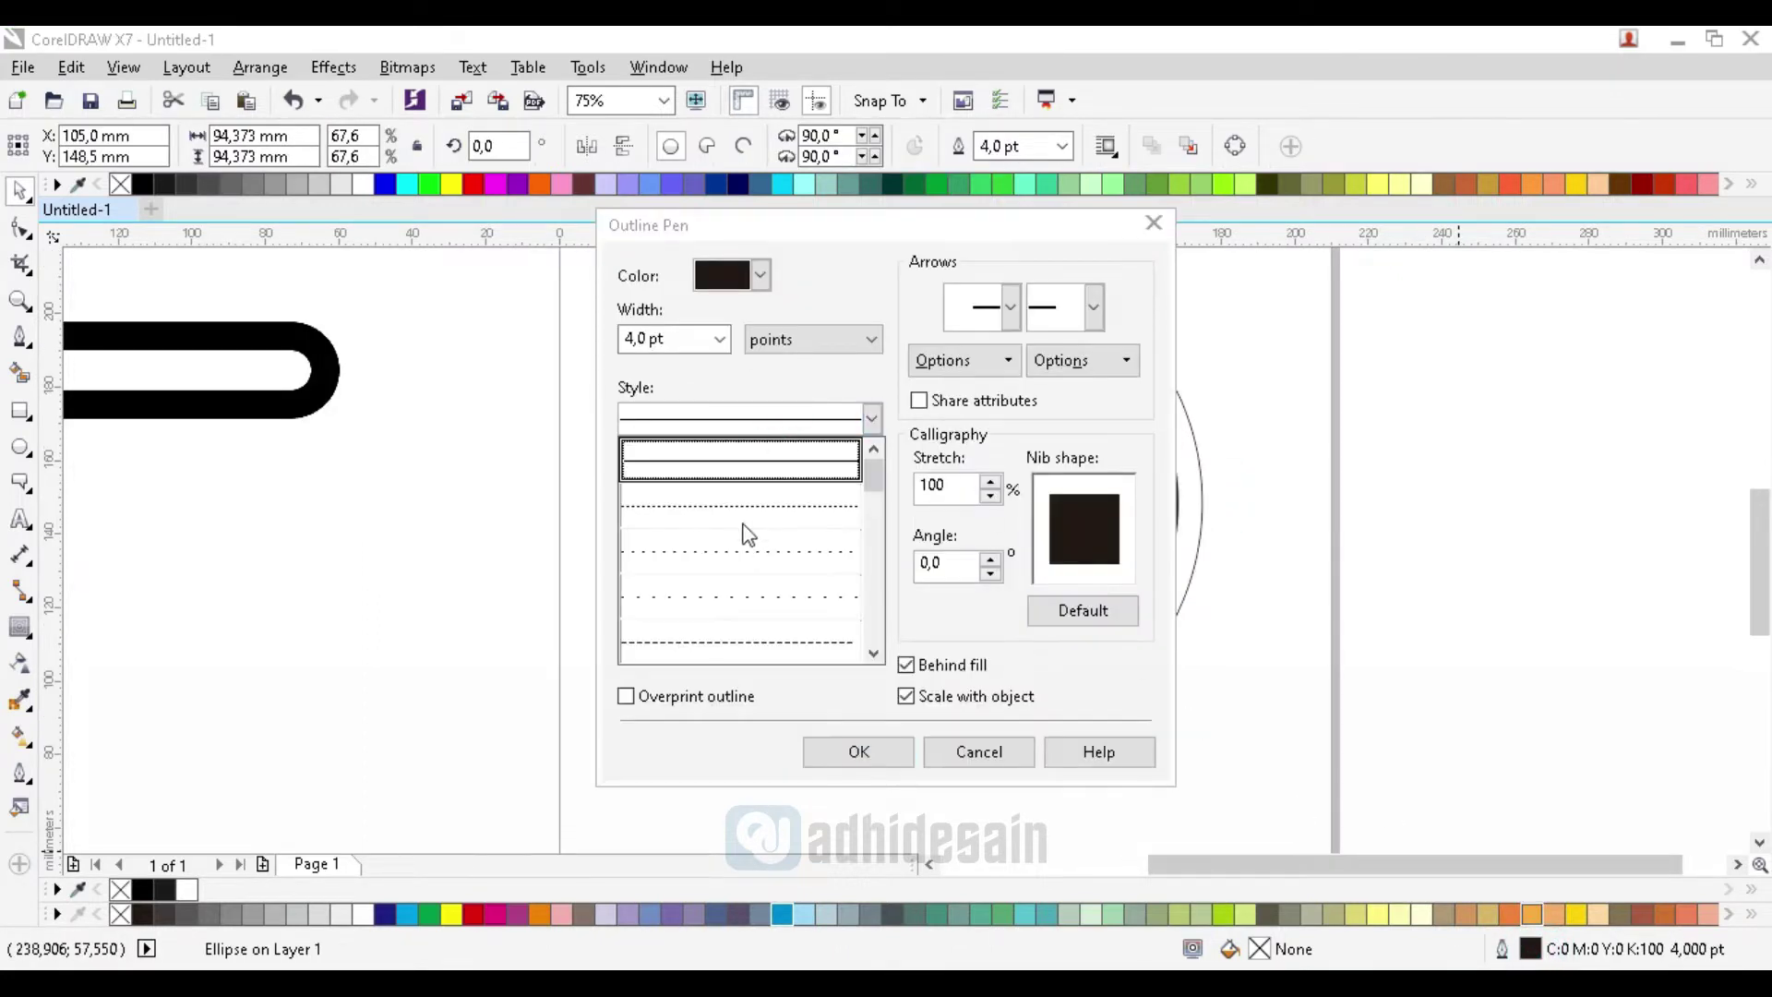
left_click(739, 554)
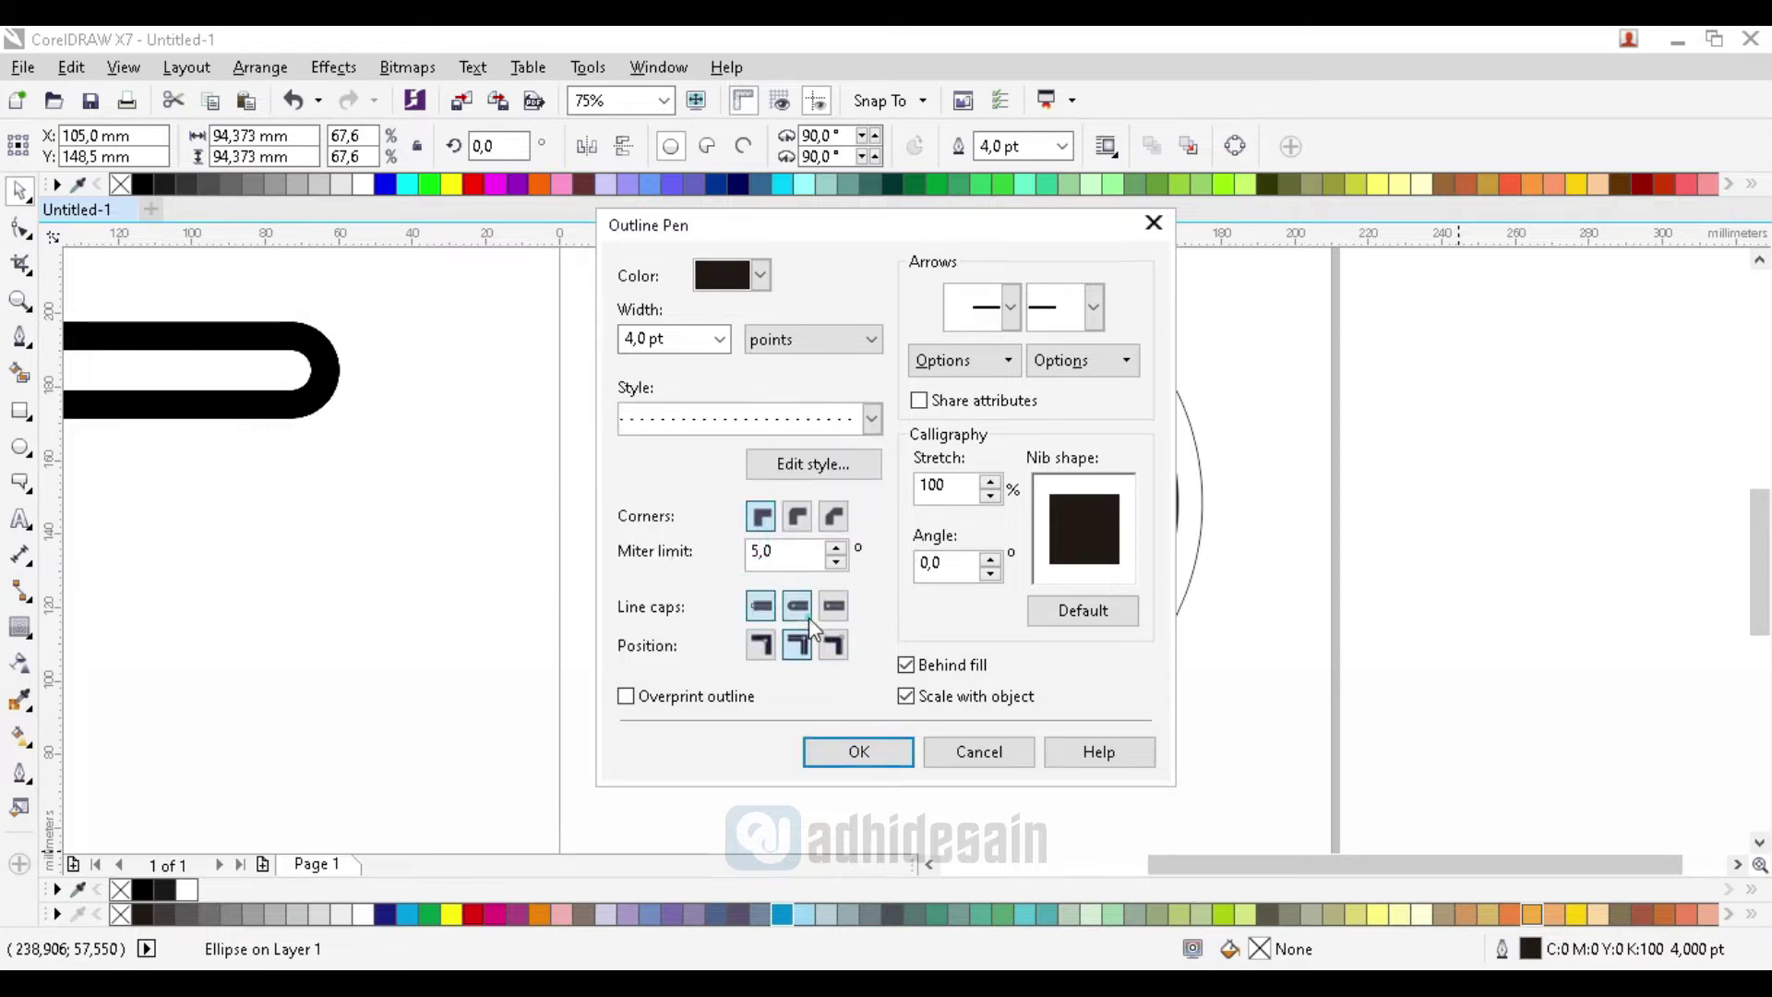
left_click(803, 514)
left_click(857, 751)
left_click(1374, 485)
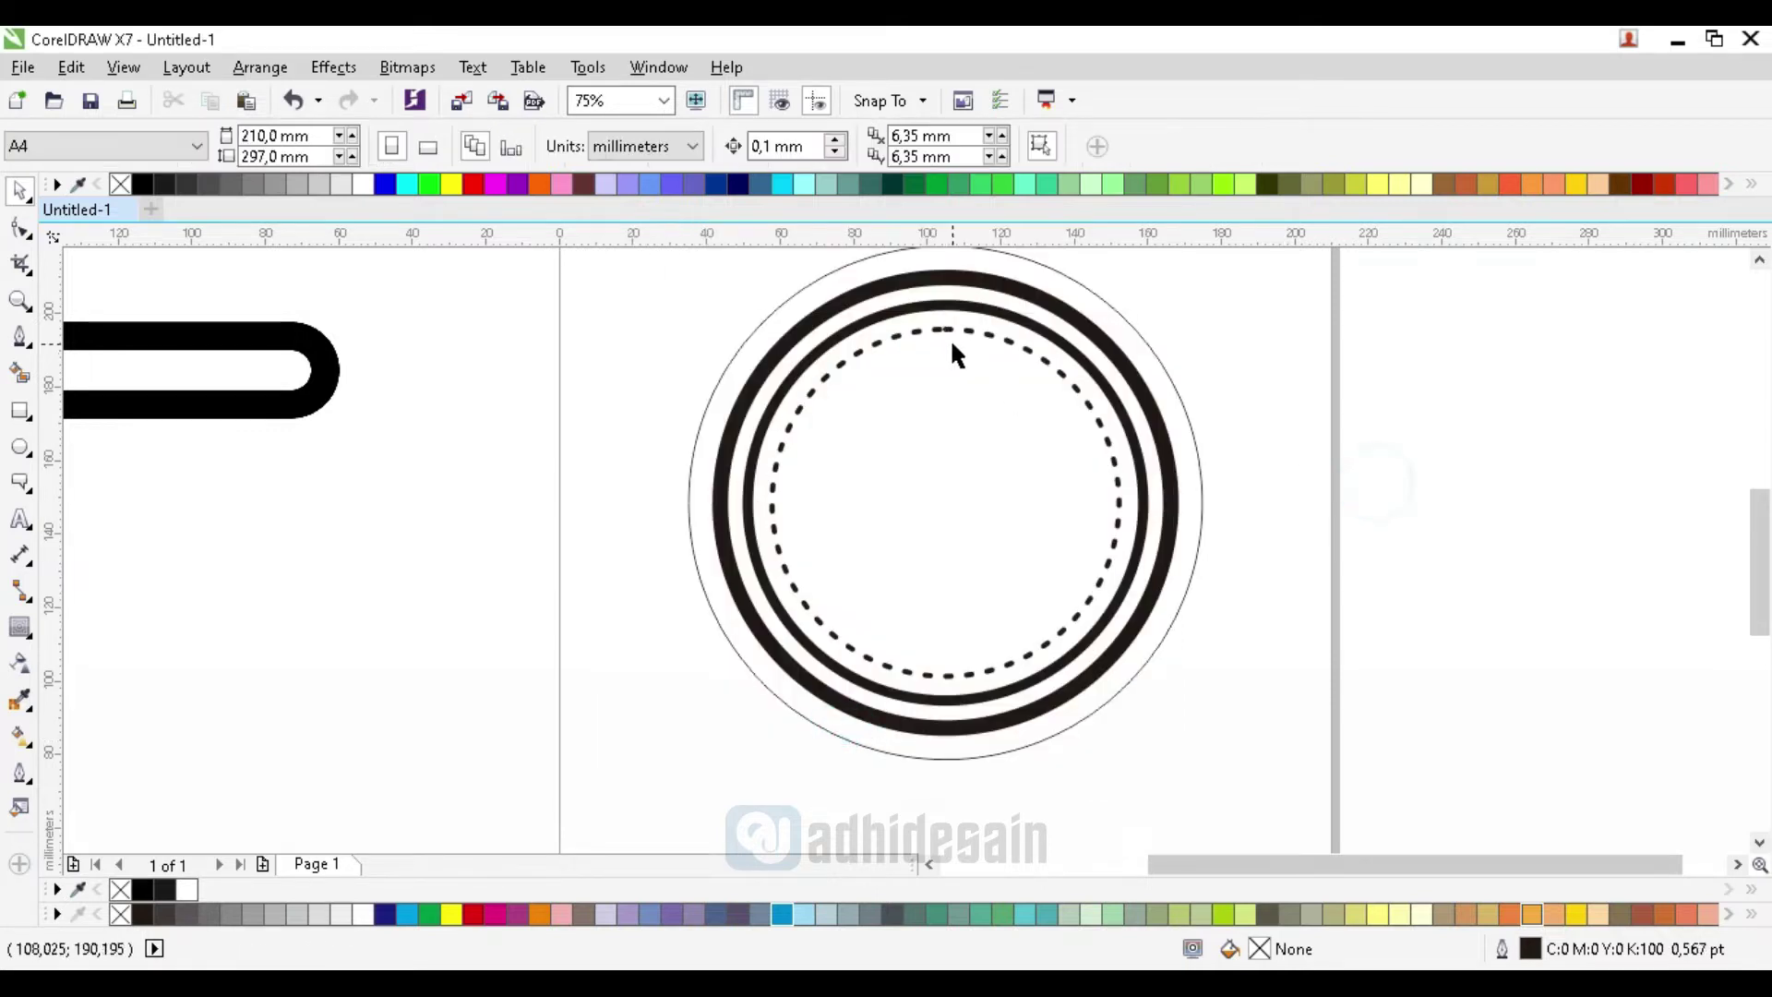
Enlarge the dotted circle from its centre until it sits just inside the 8 pt ring
scroll(950, 338, "up", 2)
left_click(945, 318)
scroll(910, 396, "down", 2)
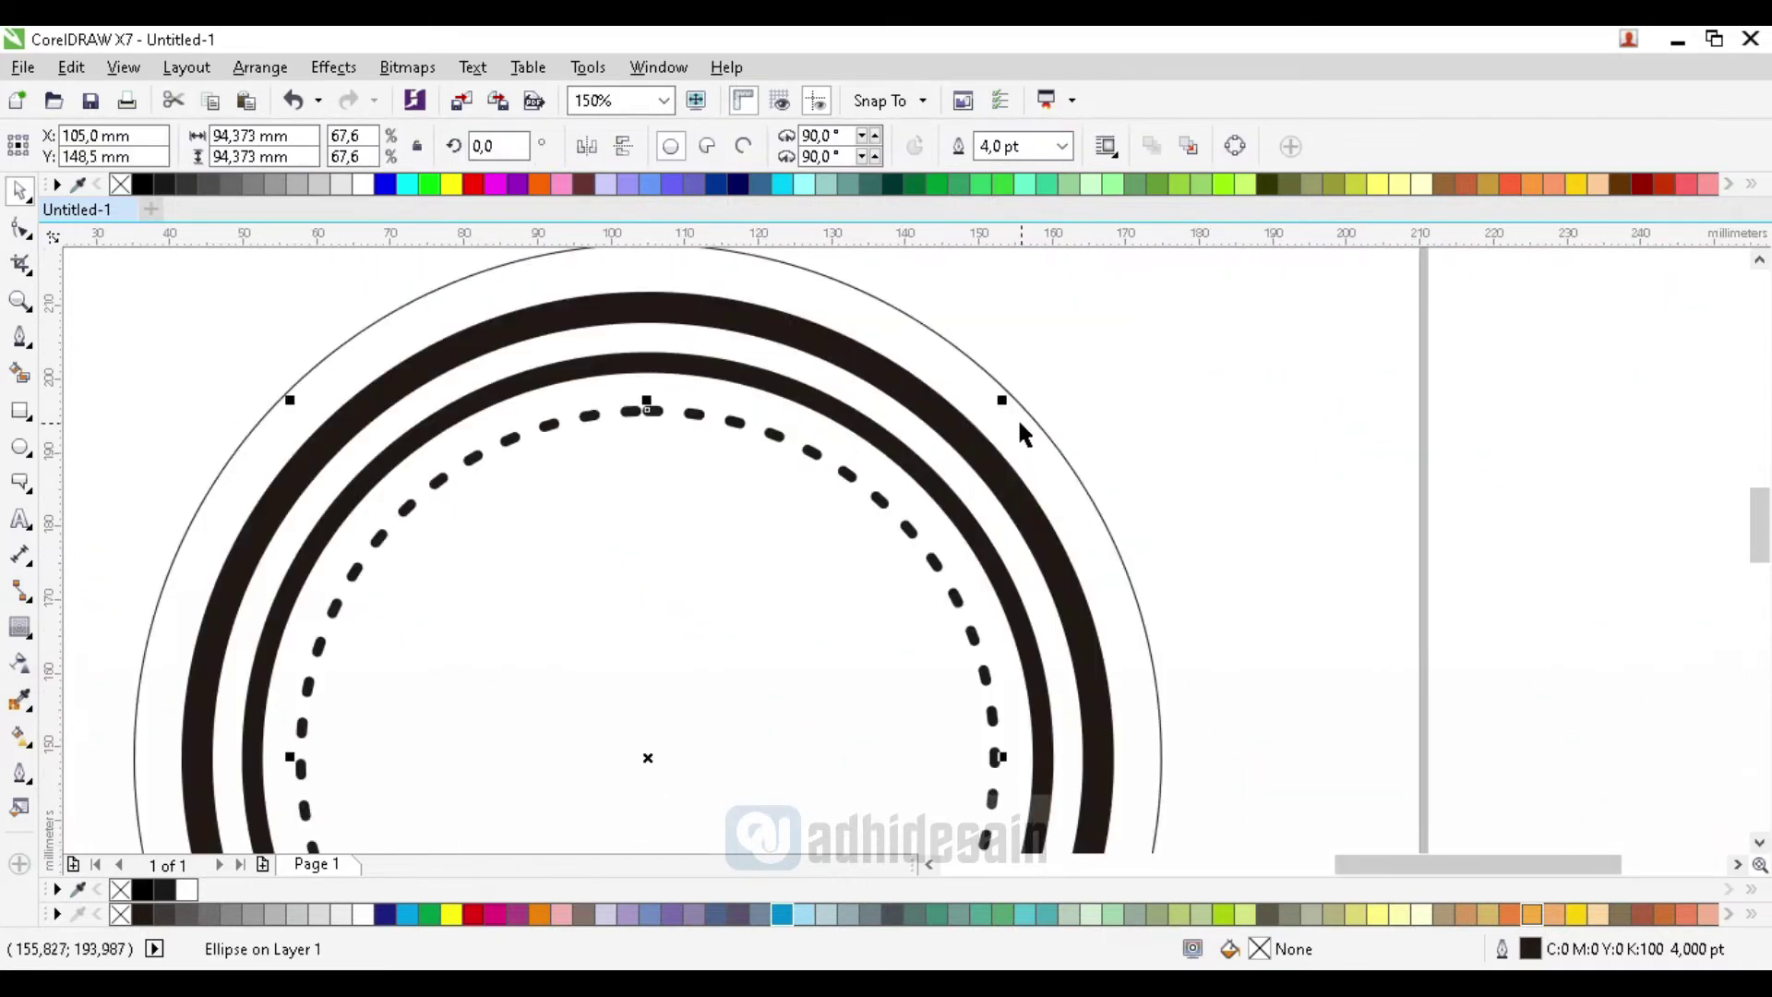
scroll(990, 420, "up", 2)
left_click_drag(1004, 396, 1033, 376)
scroll(890, 424, "down", 4)
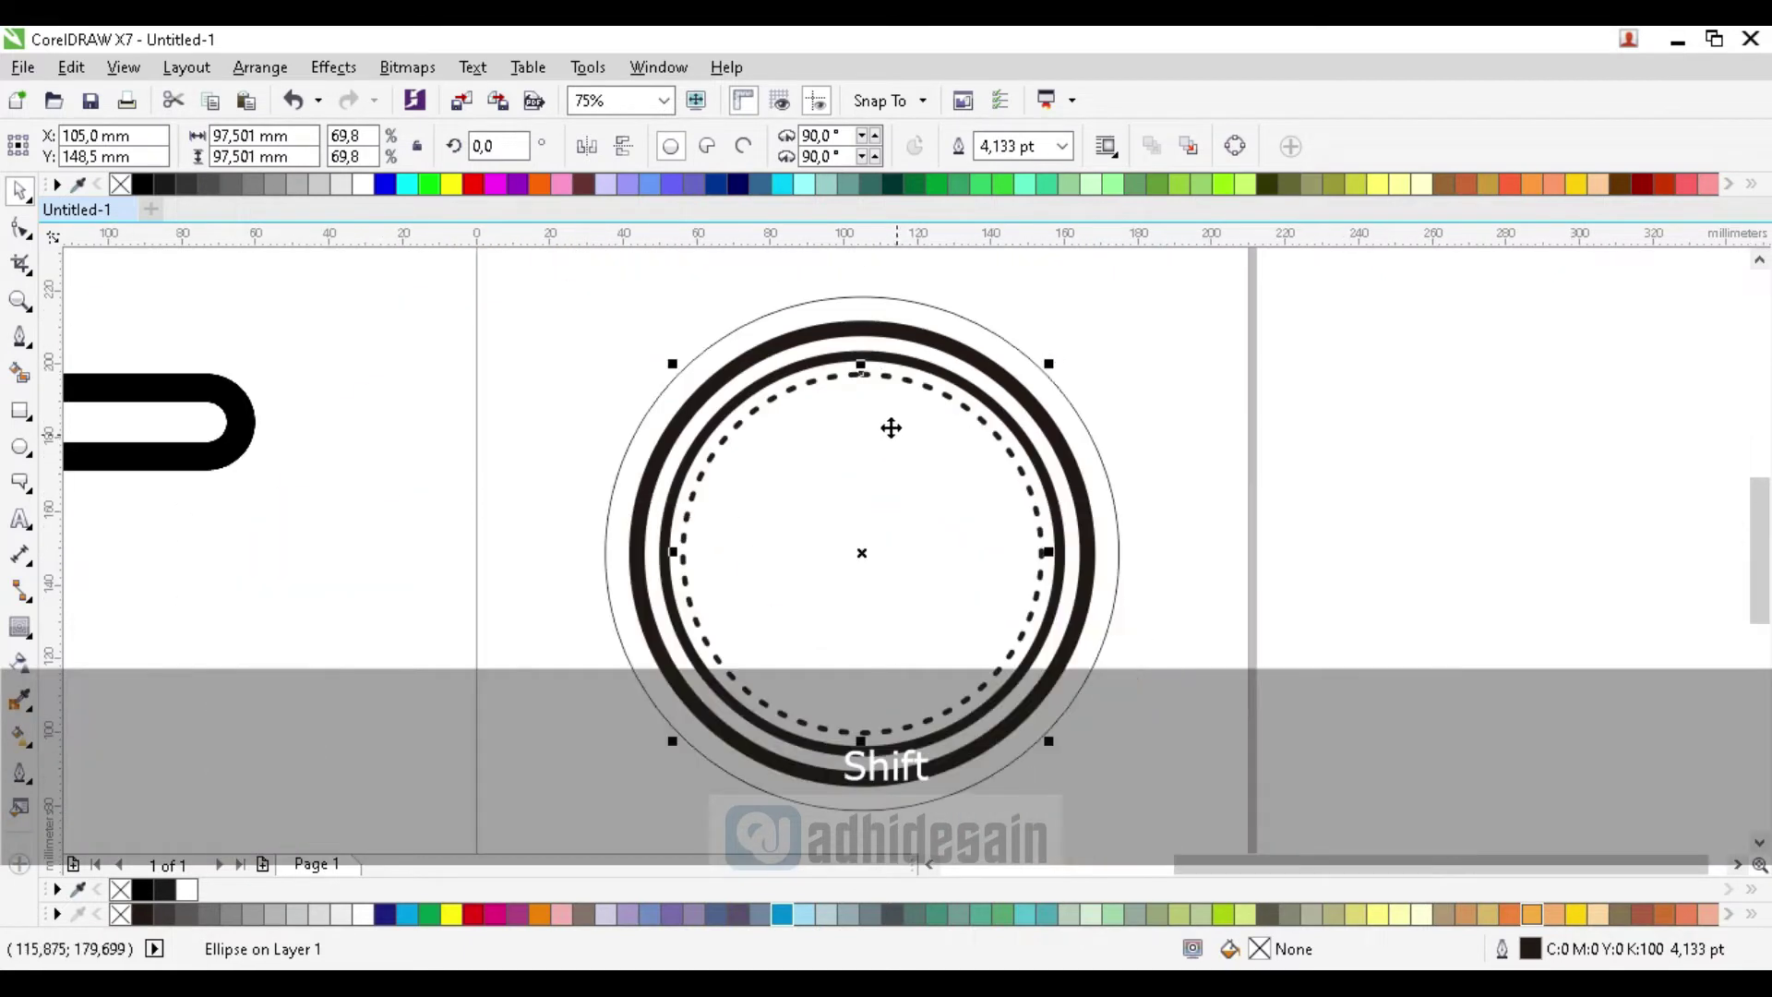
scroll(910, 369, "up", 2)
scroll(1215, 385, "up", 2)
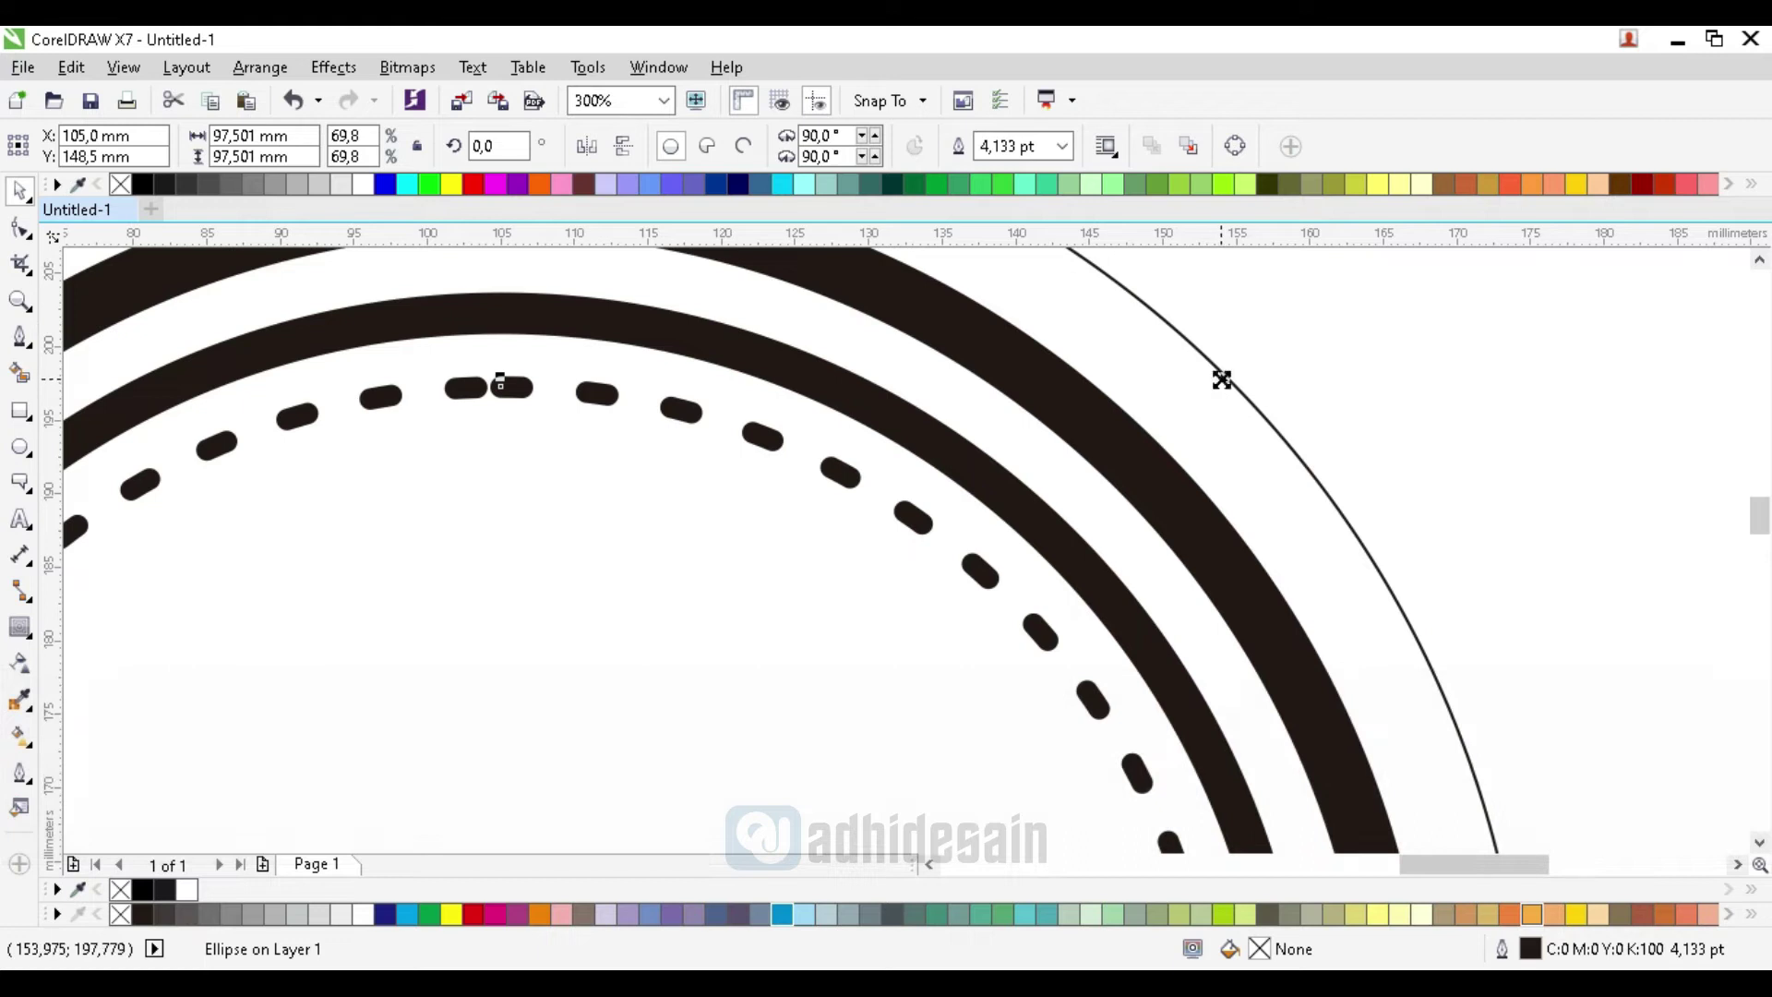
left_click_drag(1221, 379, 1243, 364)
scroll(1242, 364, "down", 4)
Enlarge the thin outermost circle from its centre to about 159.6 mm in diameter
left_click(1354, 379)
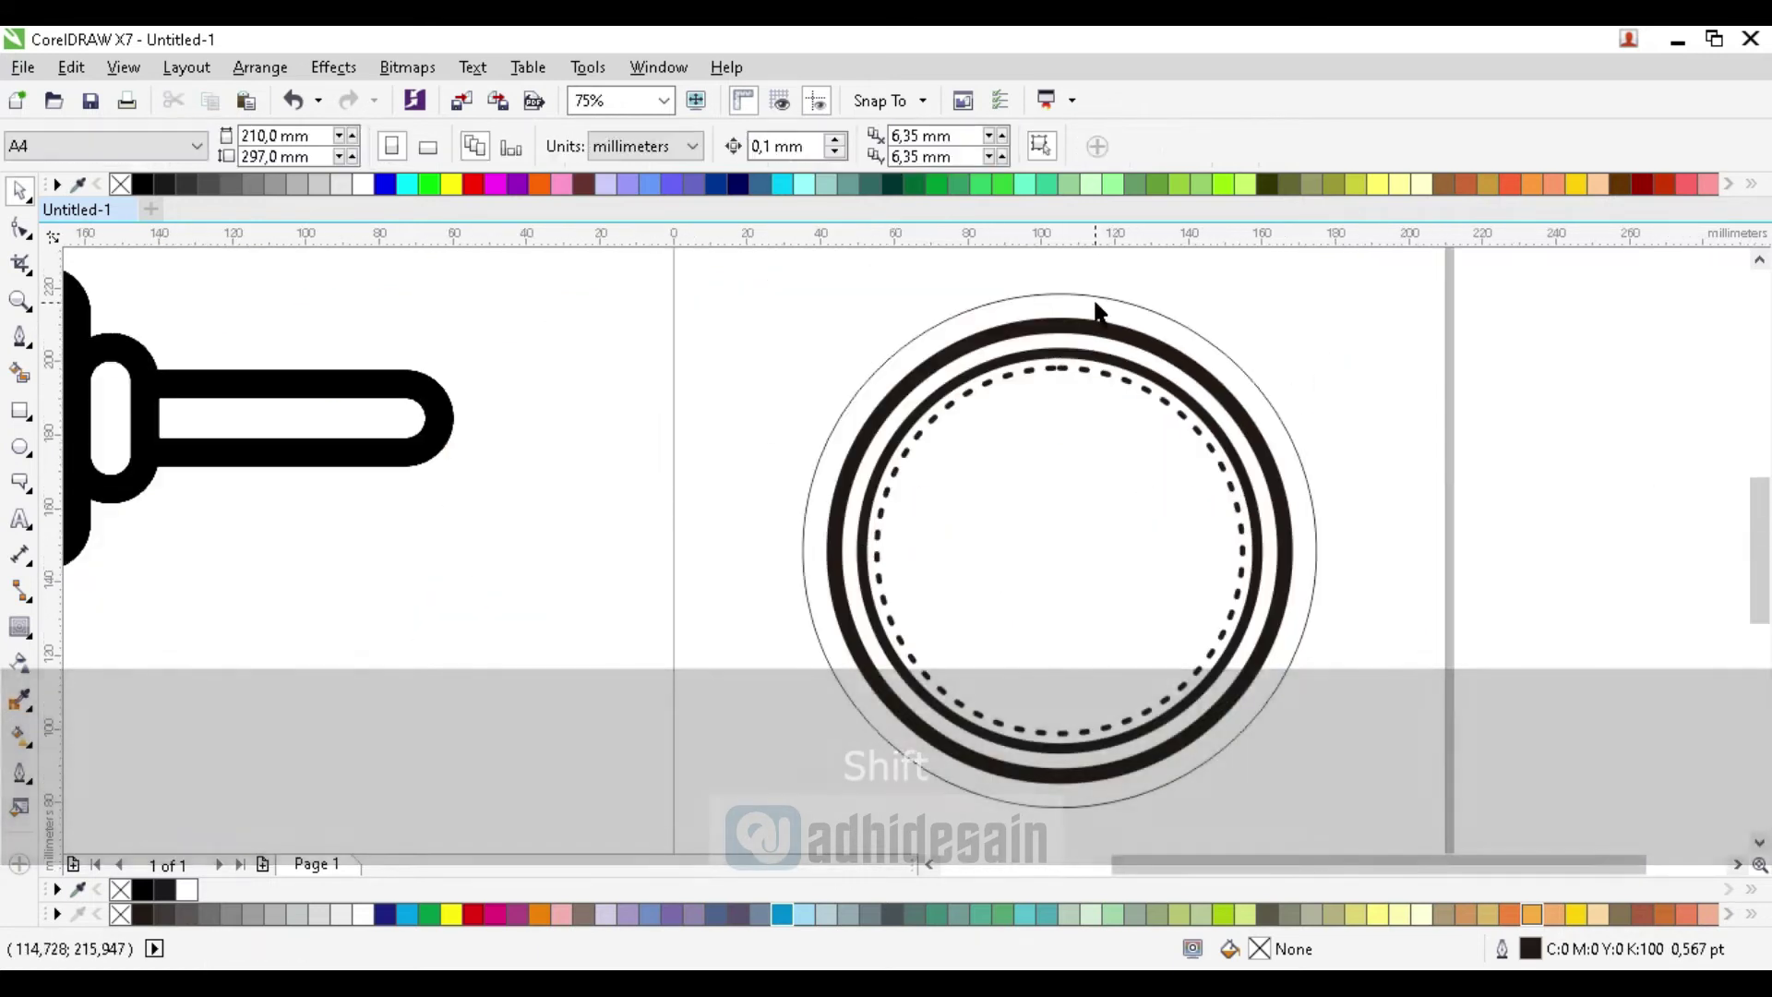
left_click(1096, 300)
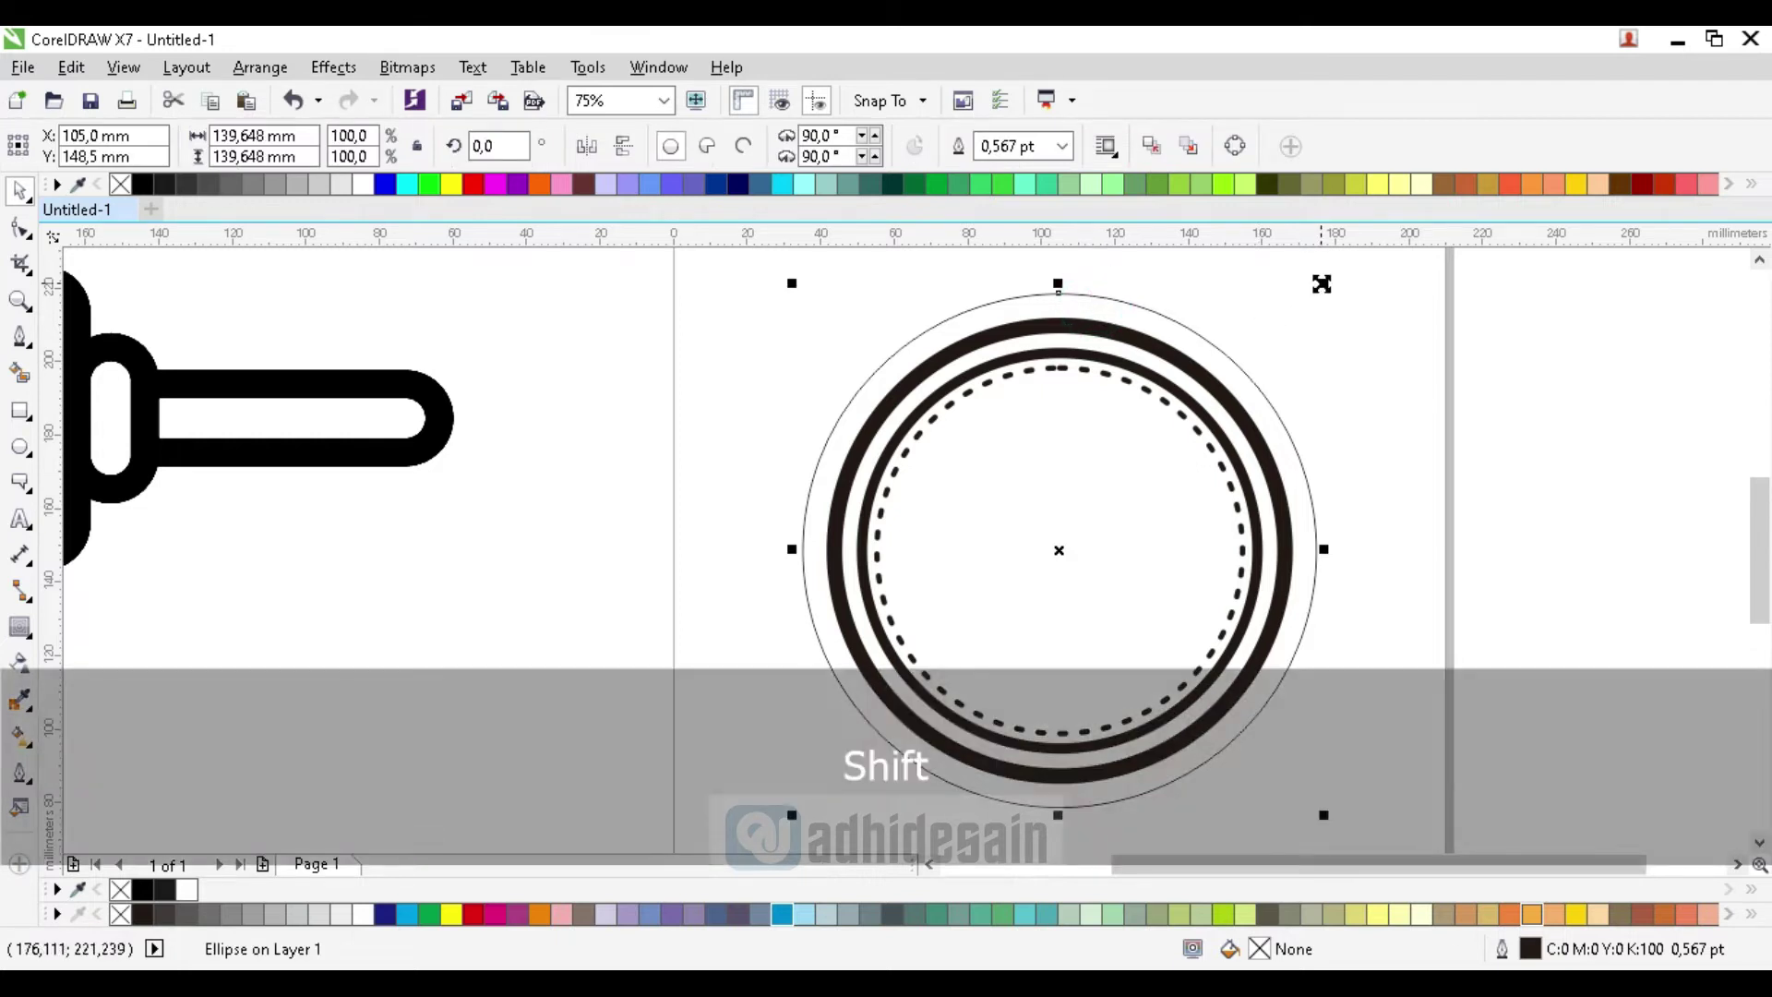
left_click_drag(1324, 283, 1361, 317)
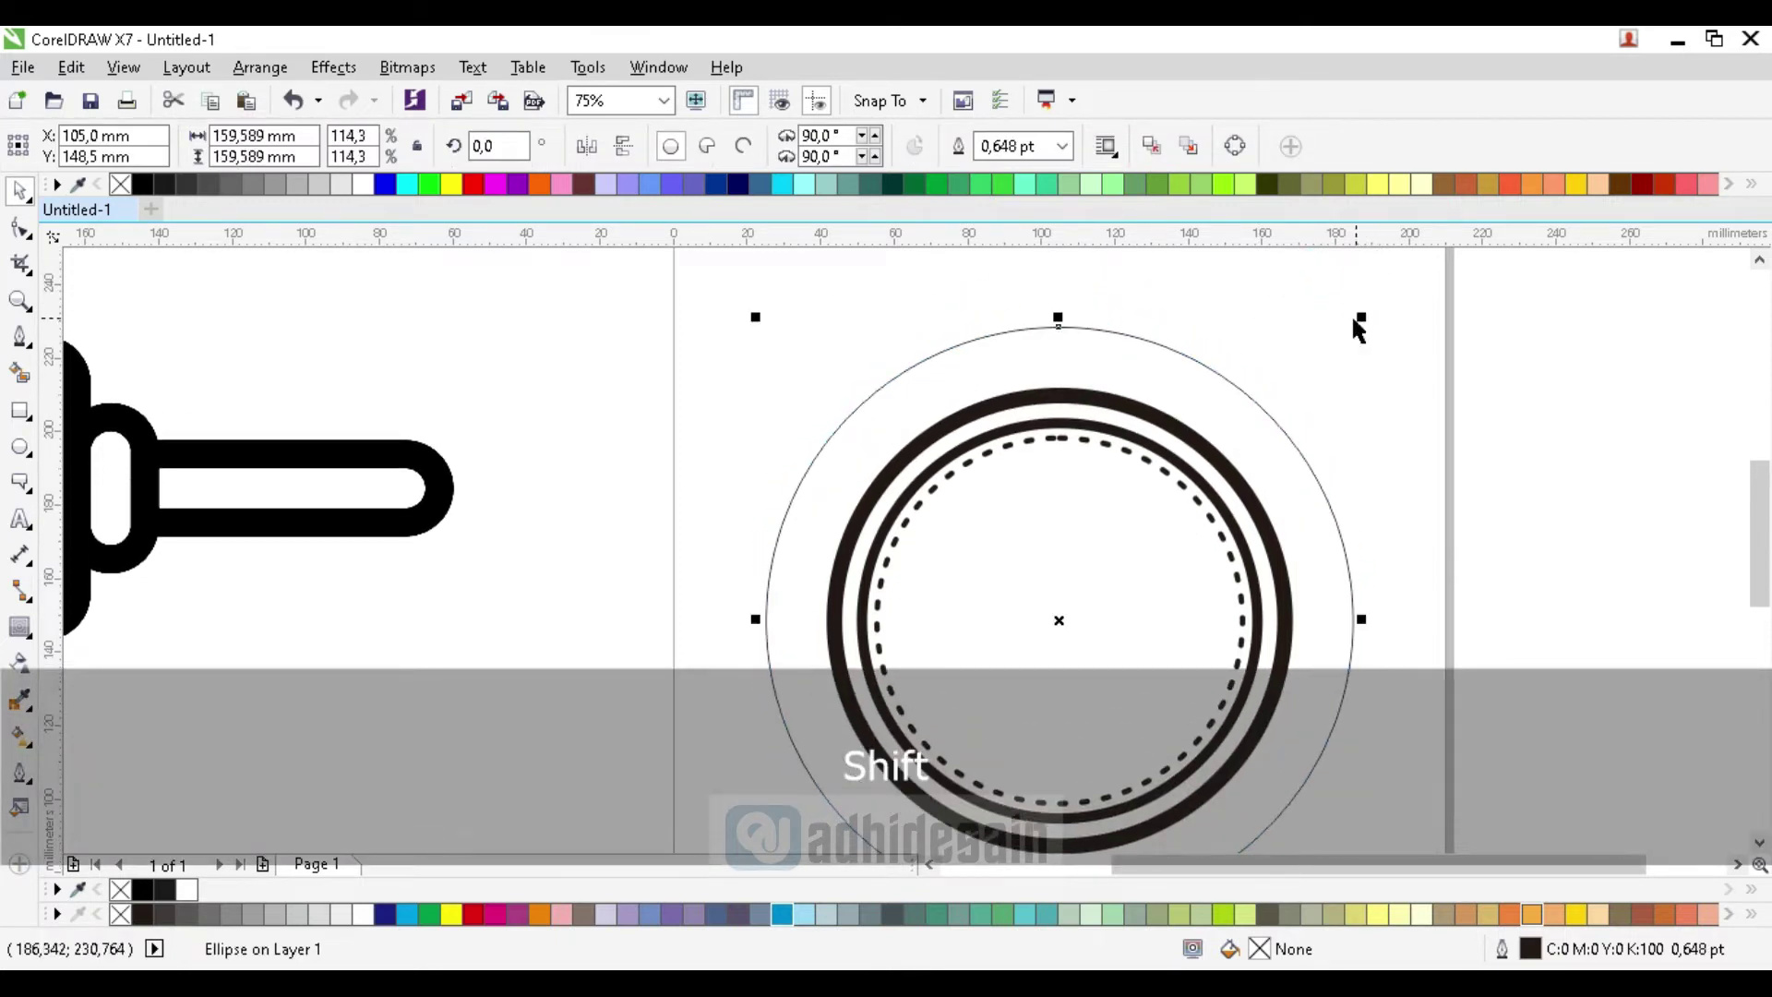
Draw a large circle about 287 mm in diameter over the lower part of the rings and centre it horizontally on them
left_click(20, 448)
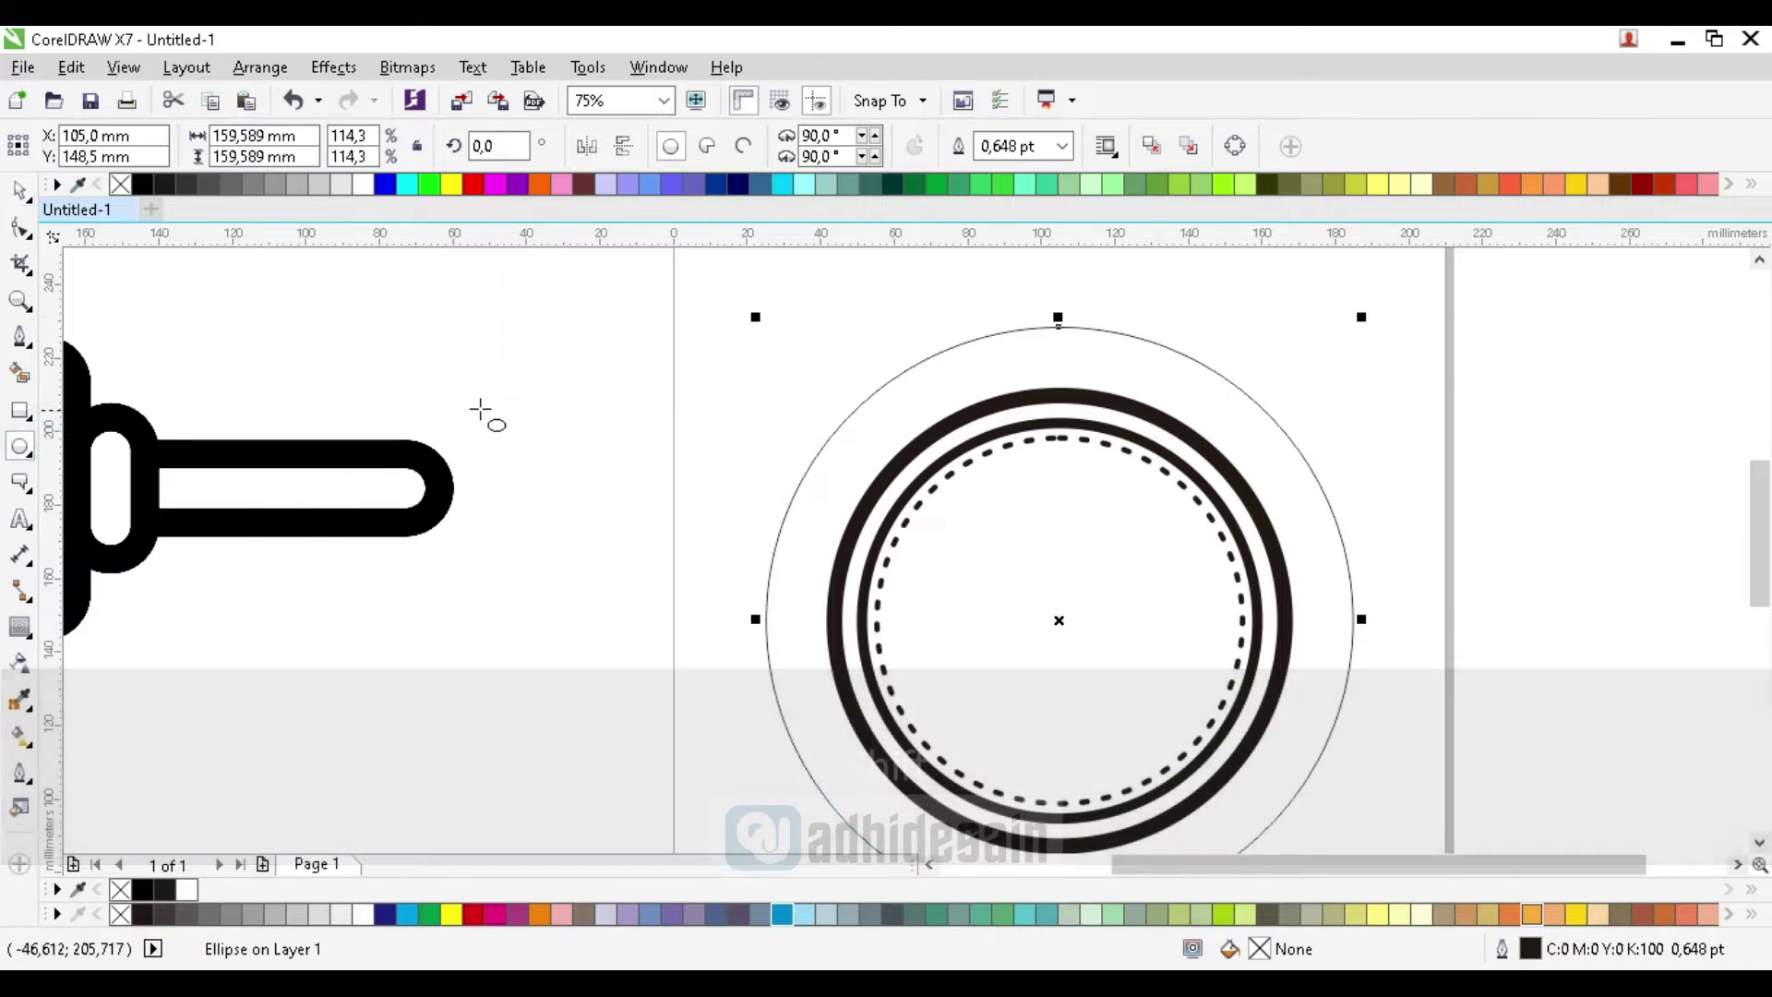
scroll(554, 319, "down", 1)
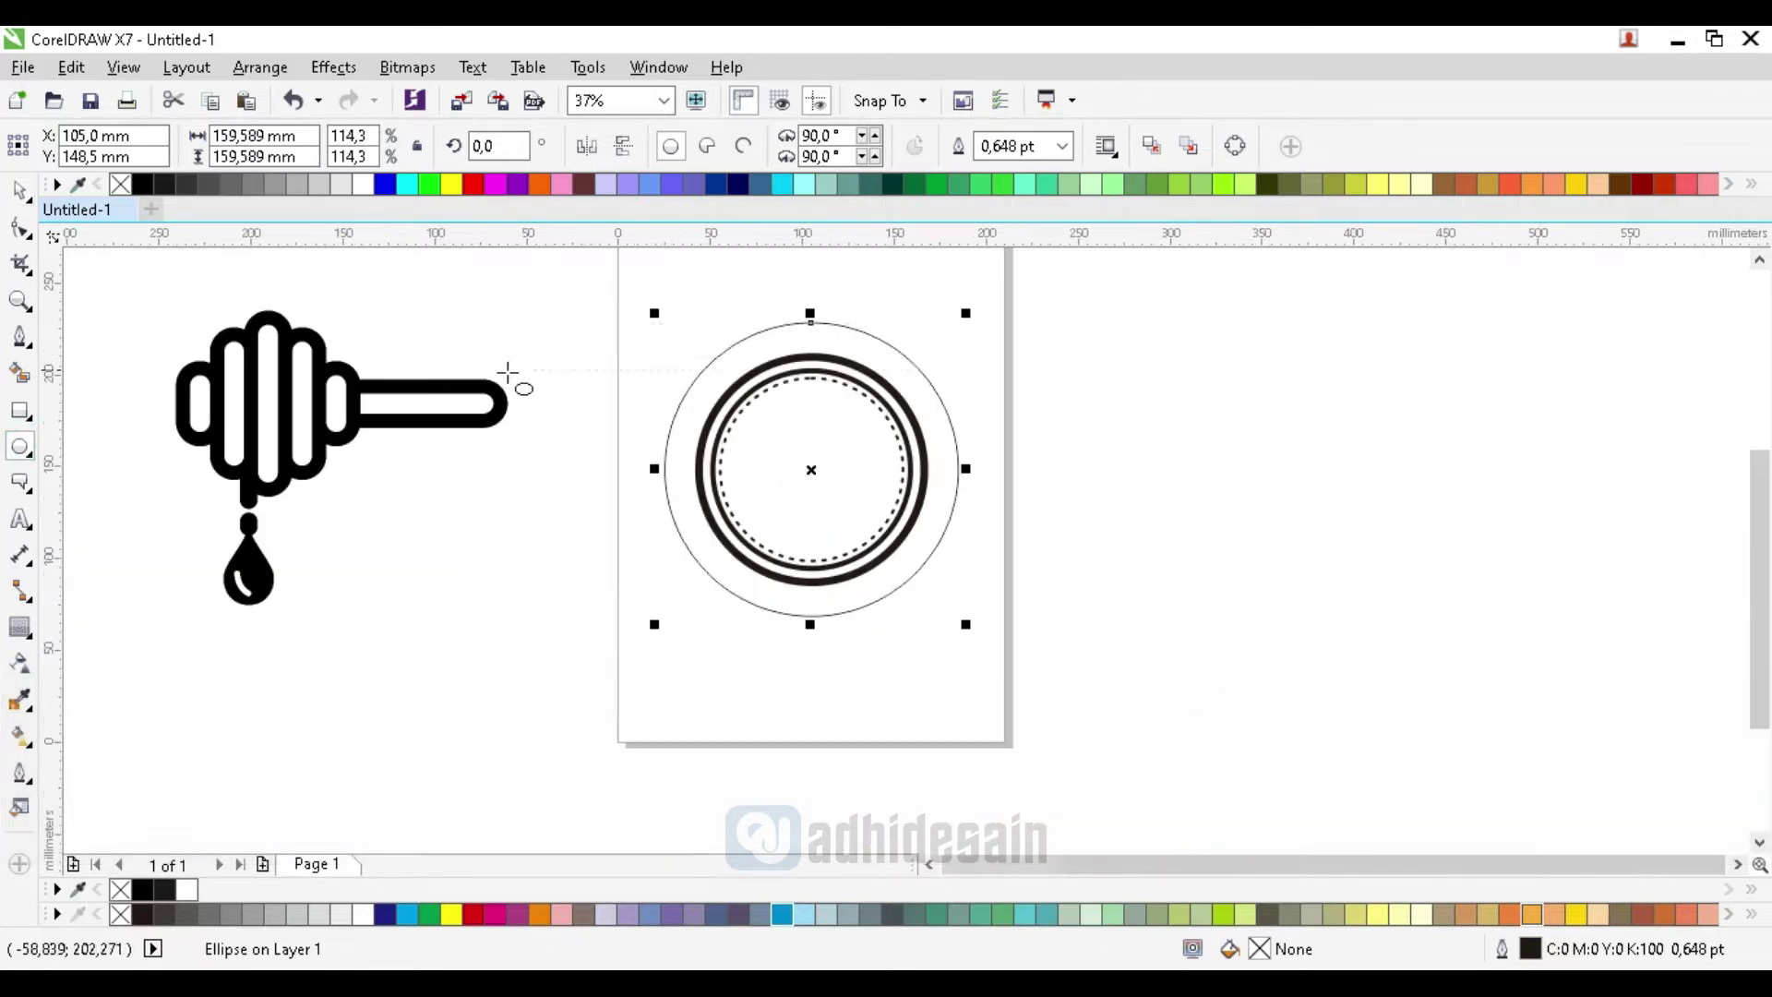
left_click_drag(507, 369, 1036, 732)
key("space")
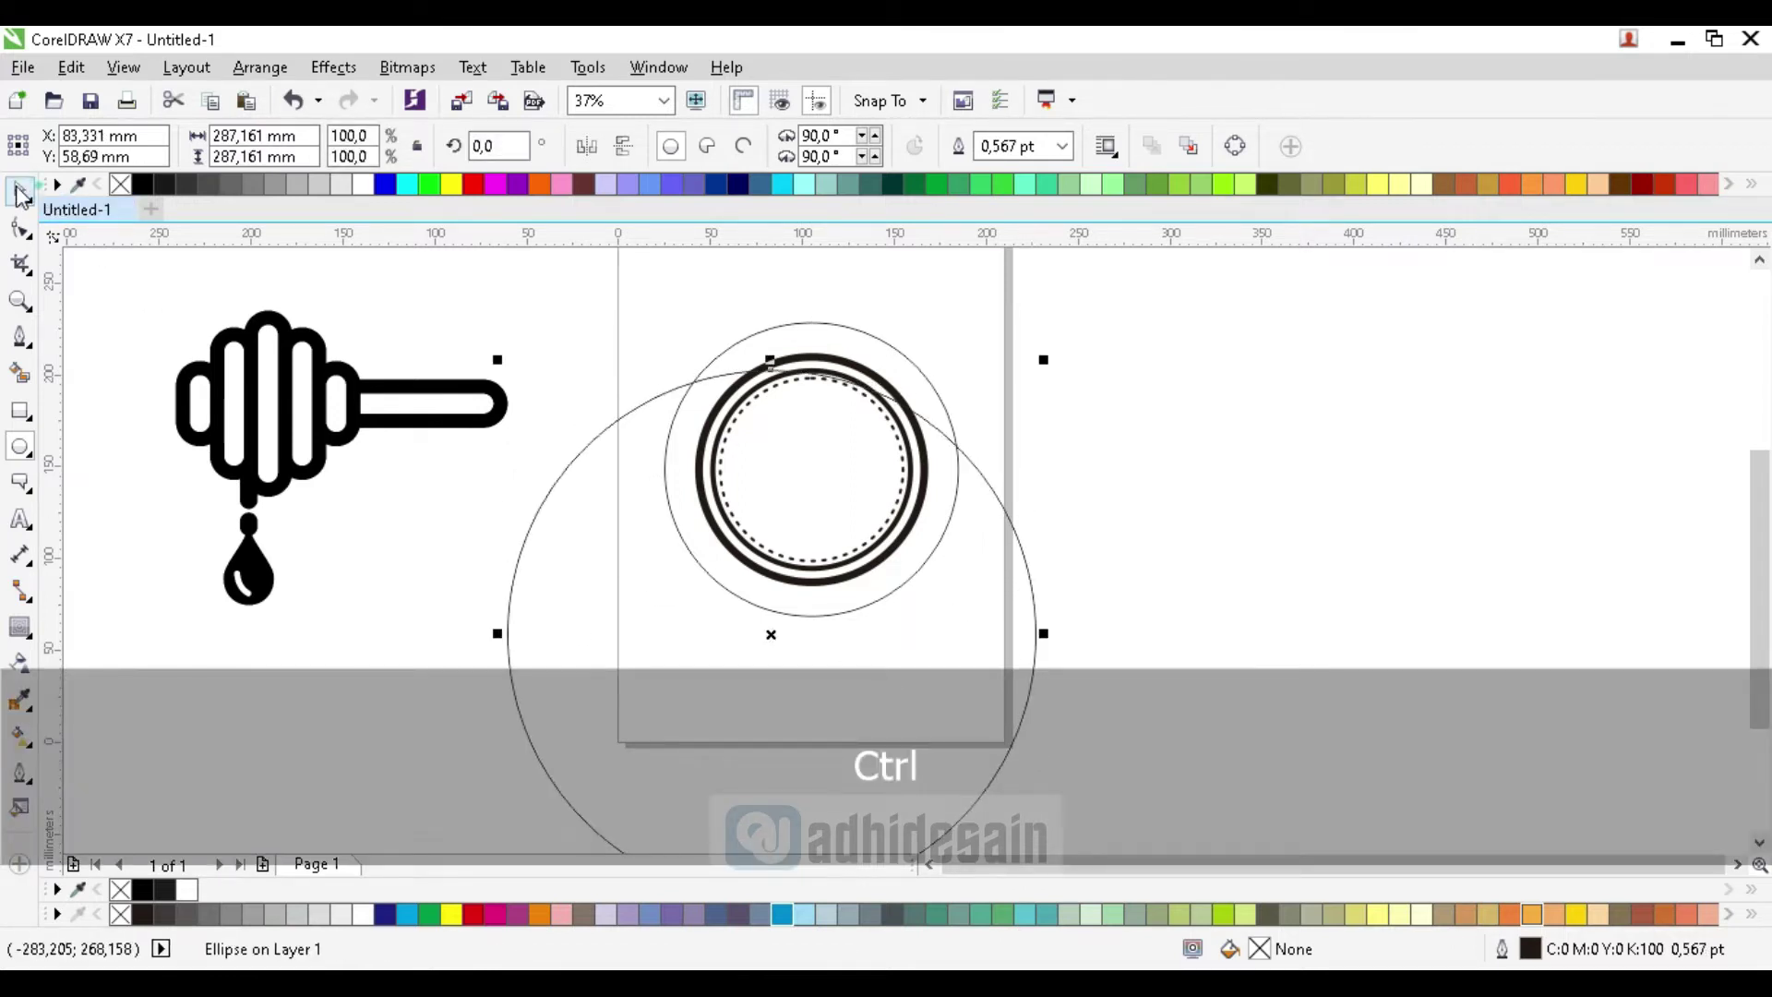
left_click(1145, 395)
left_click(1035, 566)
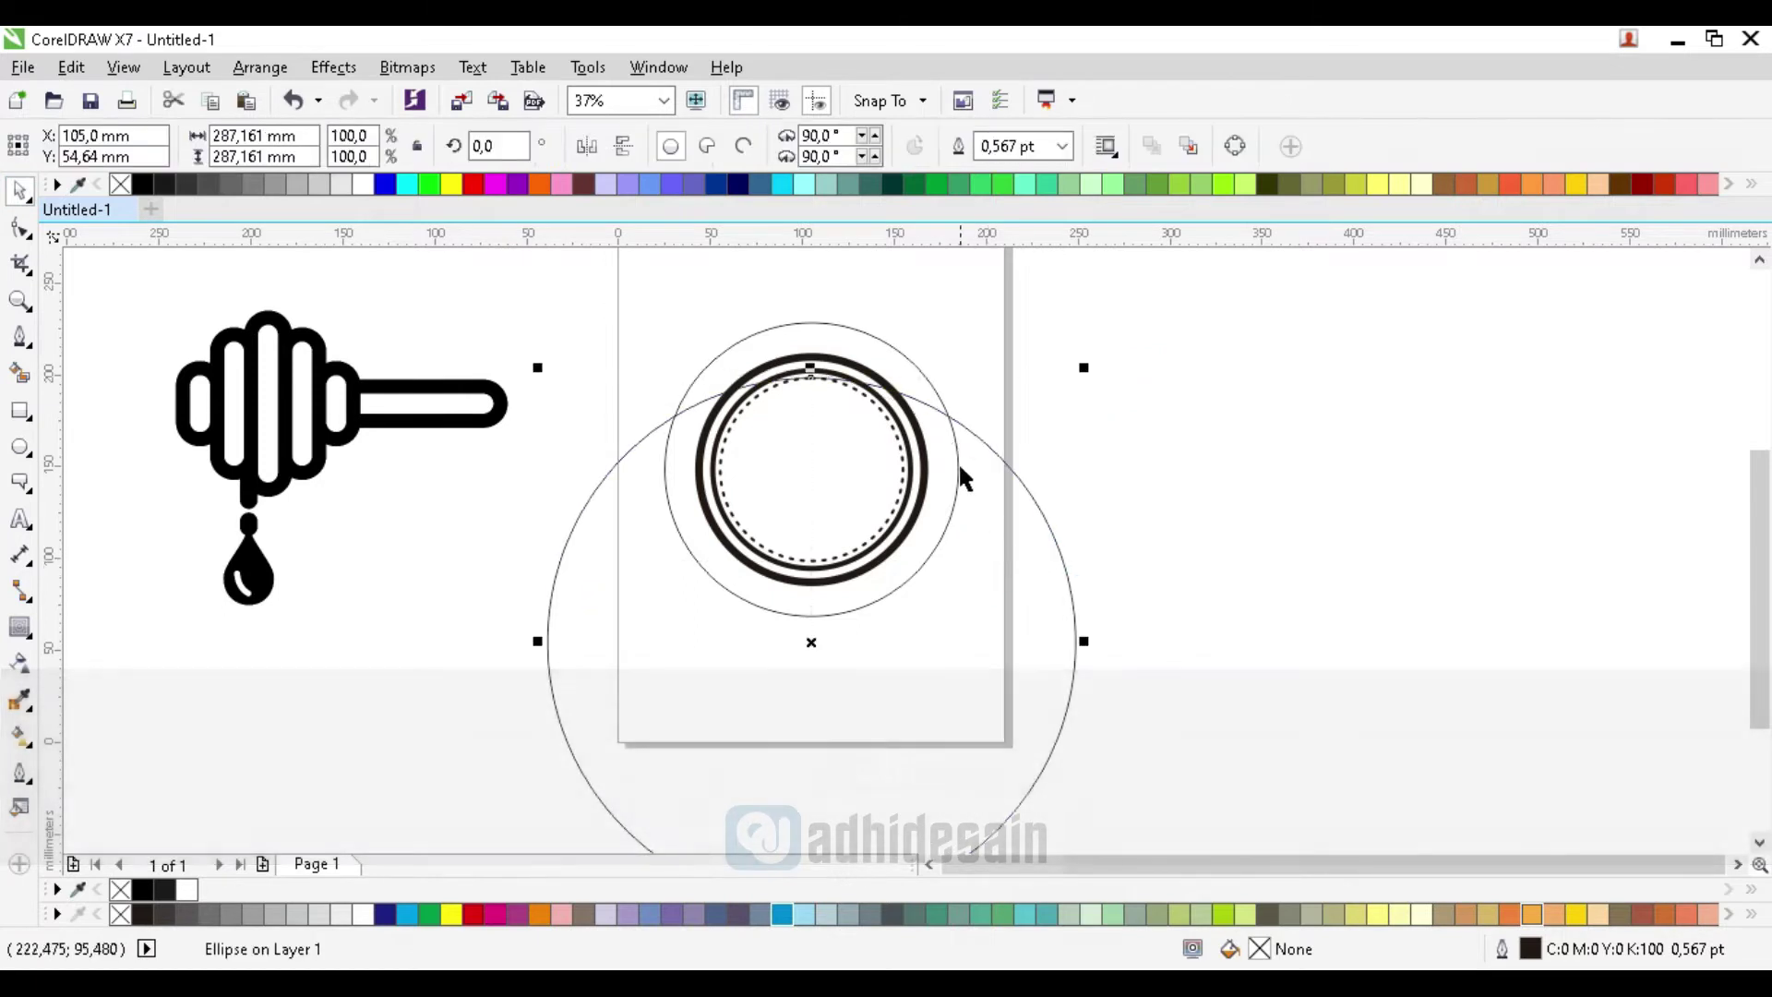
Align the large circle and the thin outer circle on their vertical centre line
scroll(928, 408, "up", 1)
scroll(930, 386, "down", 2)
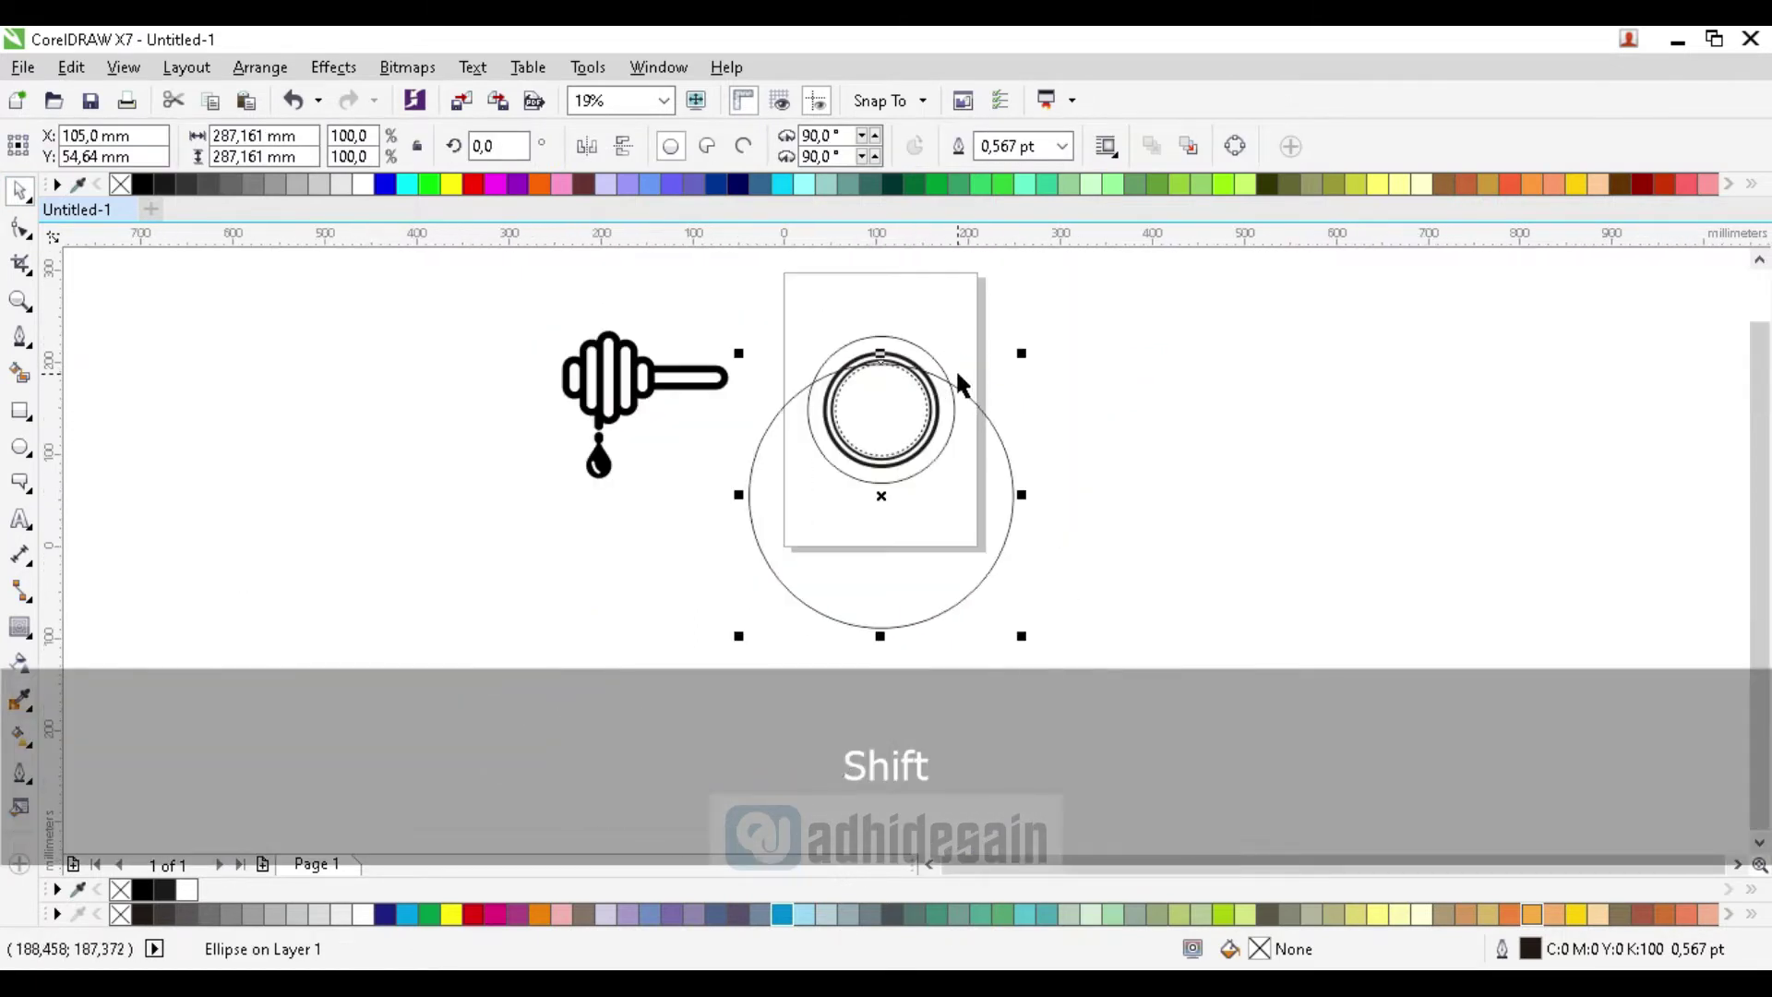
scroll(955, 368, "up", 1)
left_click(929, 378, "shift")
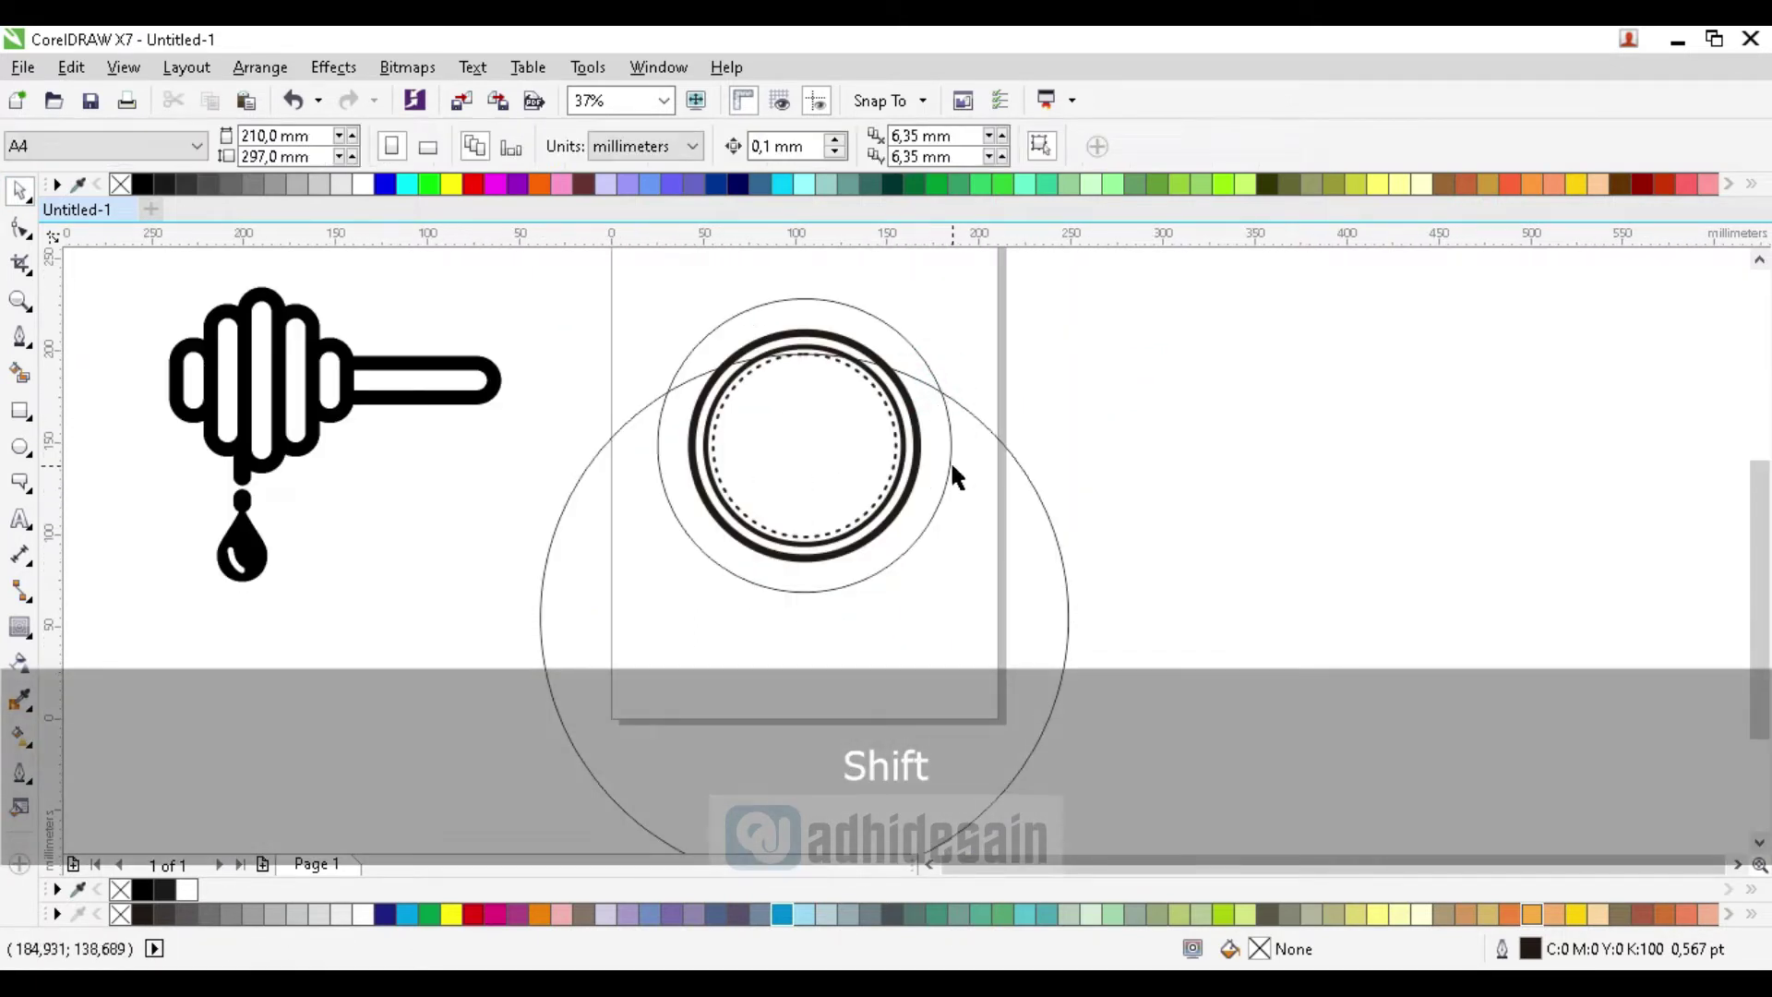
left_click(954, 467, "shift")
left_click(894, 349, "shift")
key("c")
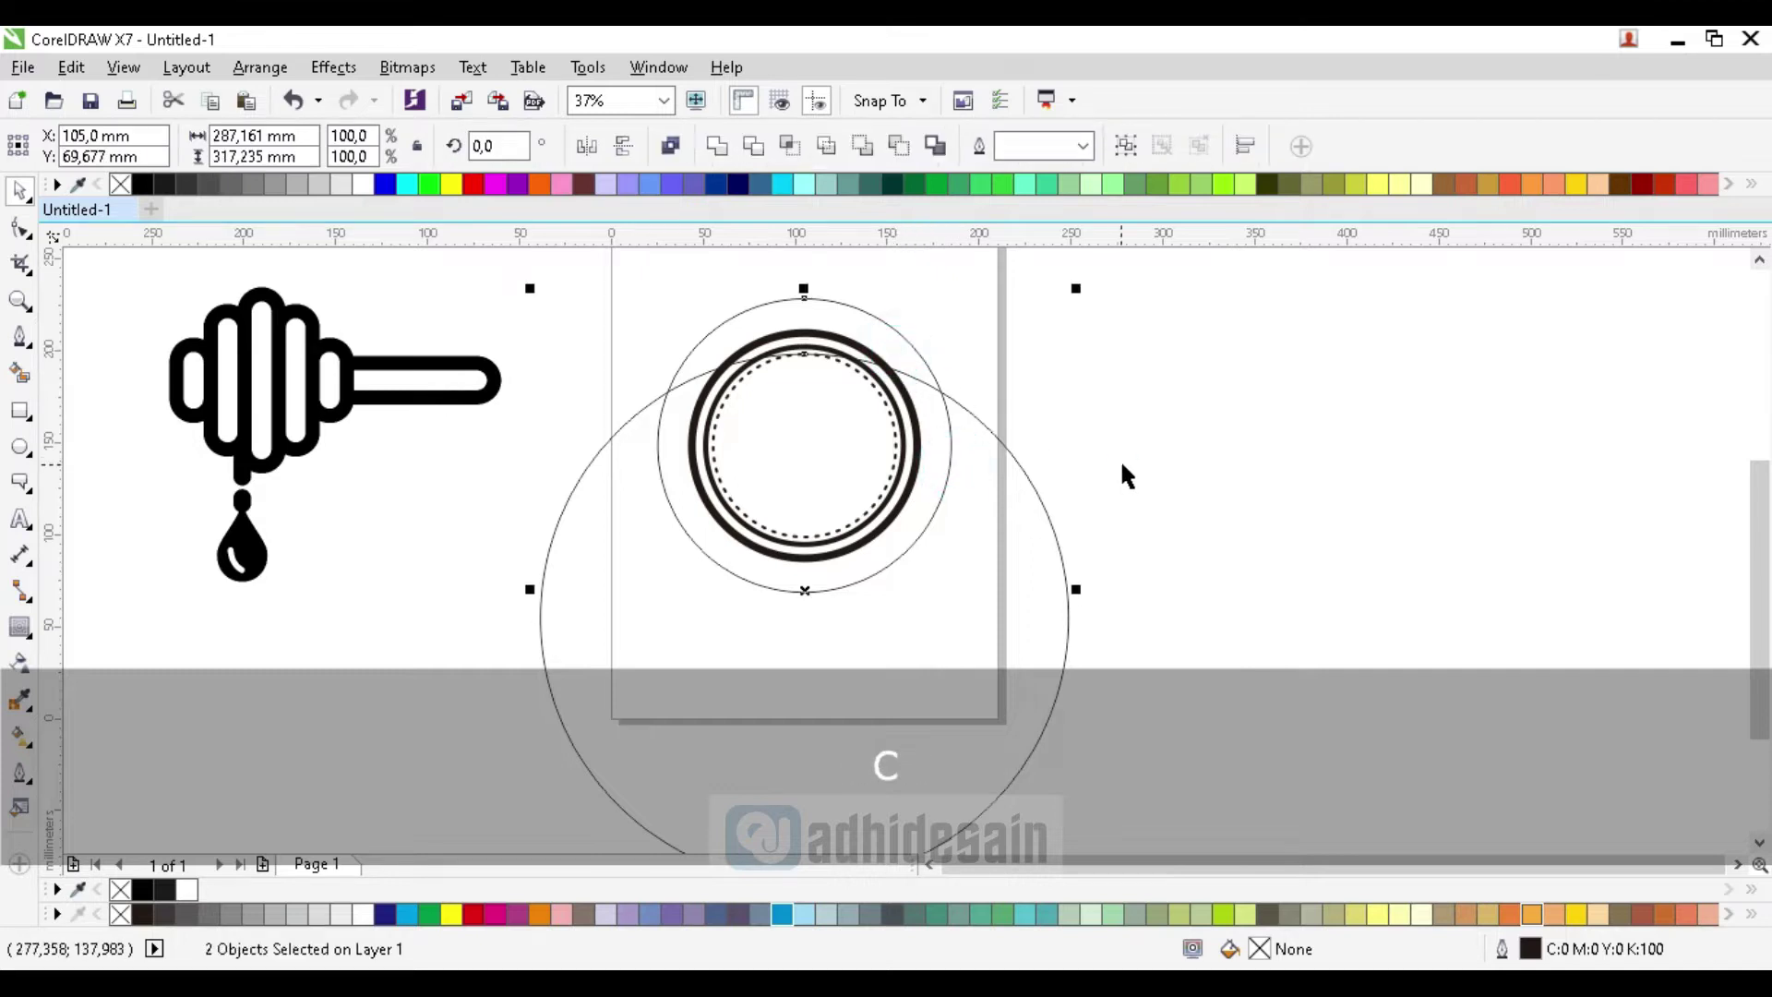
left_click(1121, 457)
Lower the large circle slightly so that its top edge passes just below the top of the dotted circle
scroll(933, 391, "up", 2)
scroll(1025, 411, "down", 1)
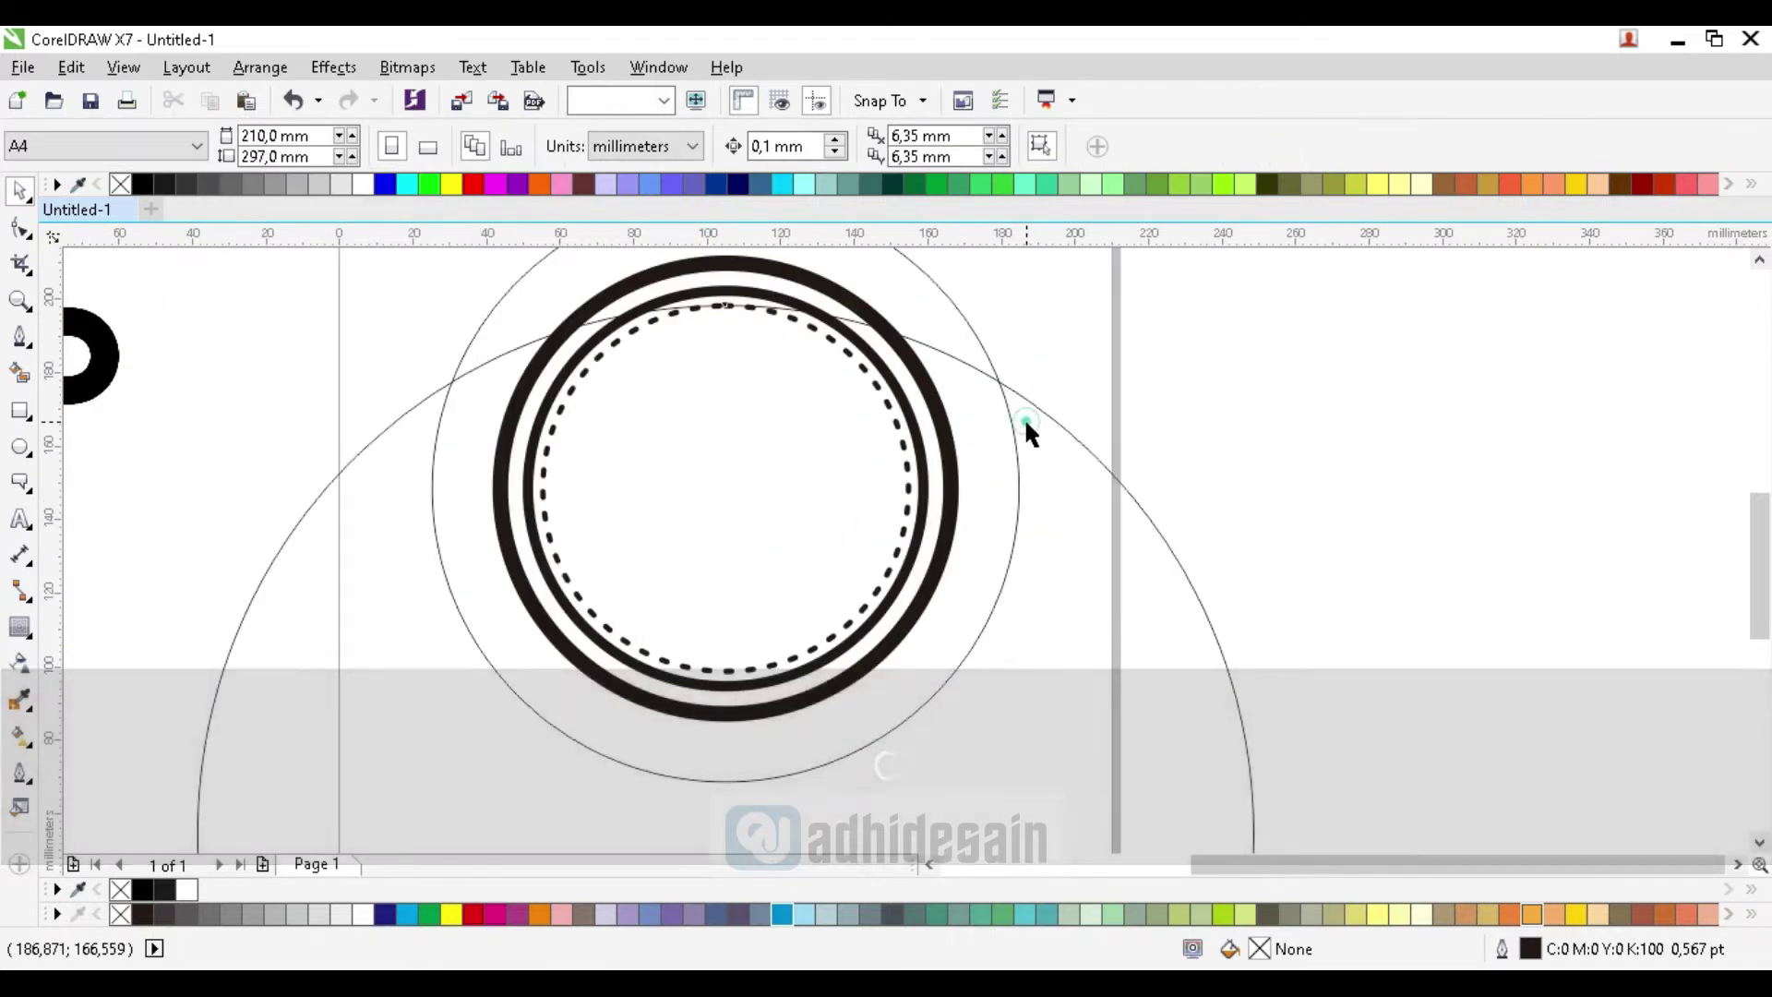
left_click(1021, 446, "shift")
Make a concentric reduced copy of the thin outer circle, about 131.4 mm in diameter, just outside the thick ring
left_click(984, 357)
scroll(991, 405, "down", 1)
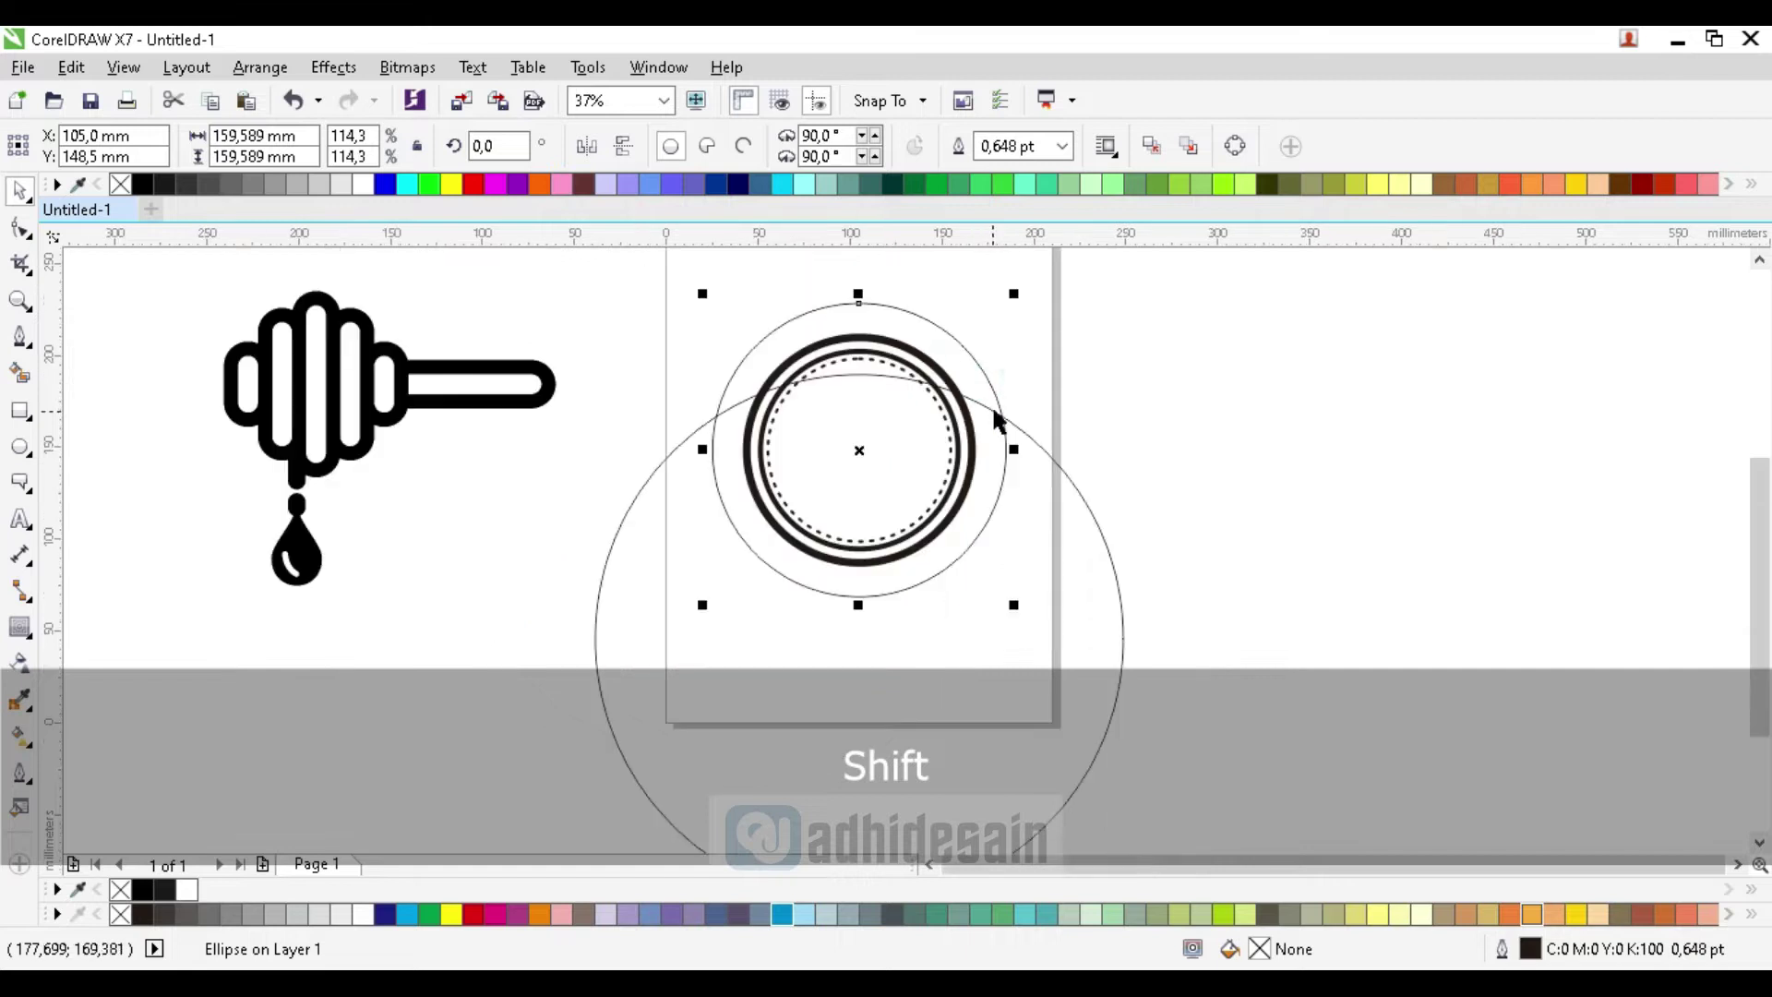
scroll(988, 309, "up", 1)
left_click_drag(1033, 287, 1028, 342)
left_click(1266, 438)
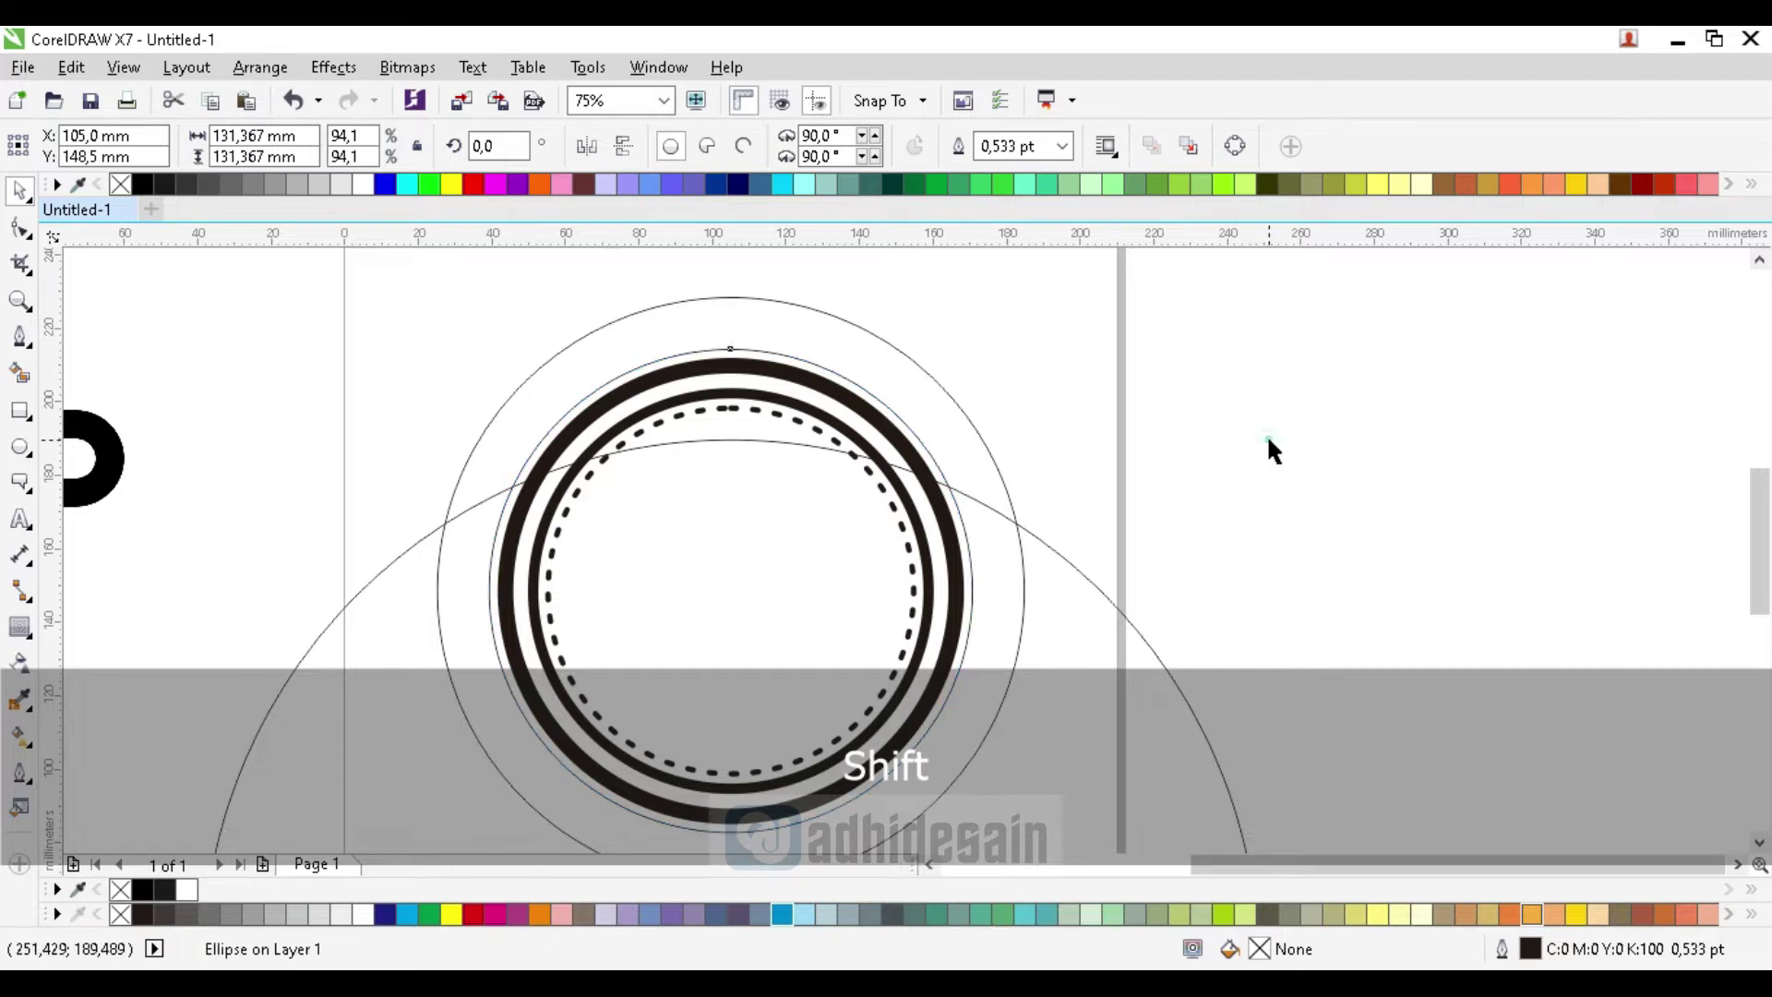
scroll(850, 362, "down", 2)
scroll(1028, 467, "up", 2)
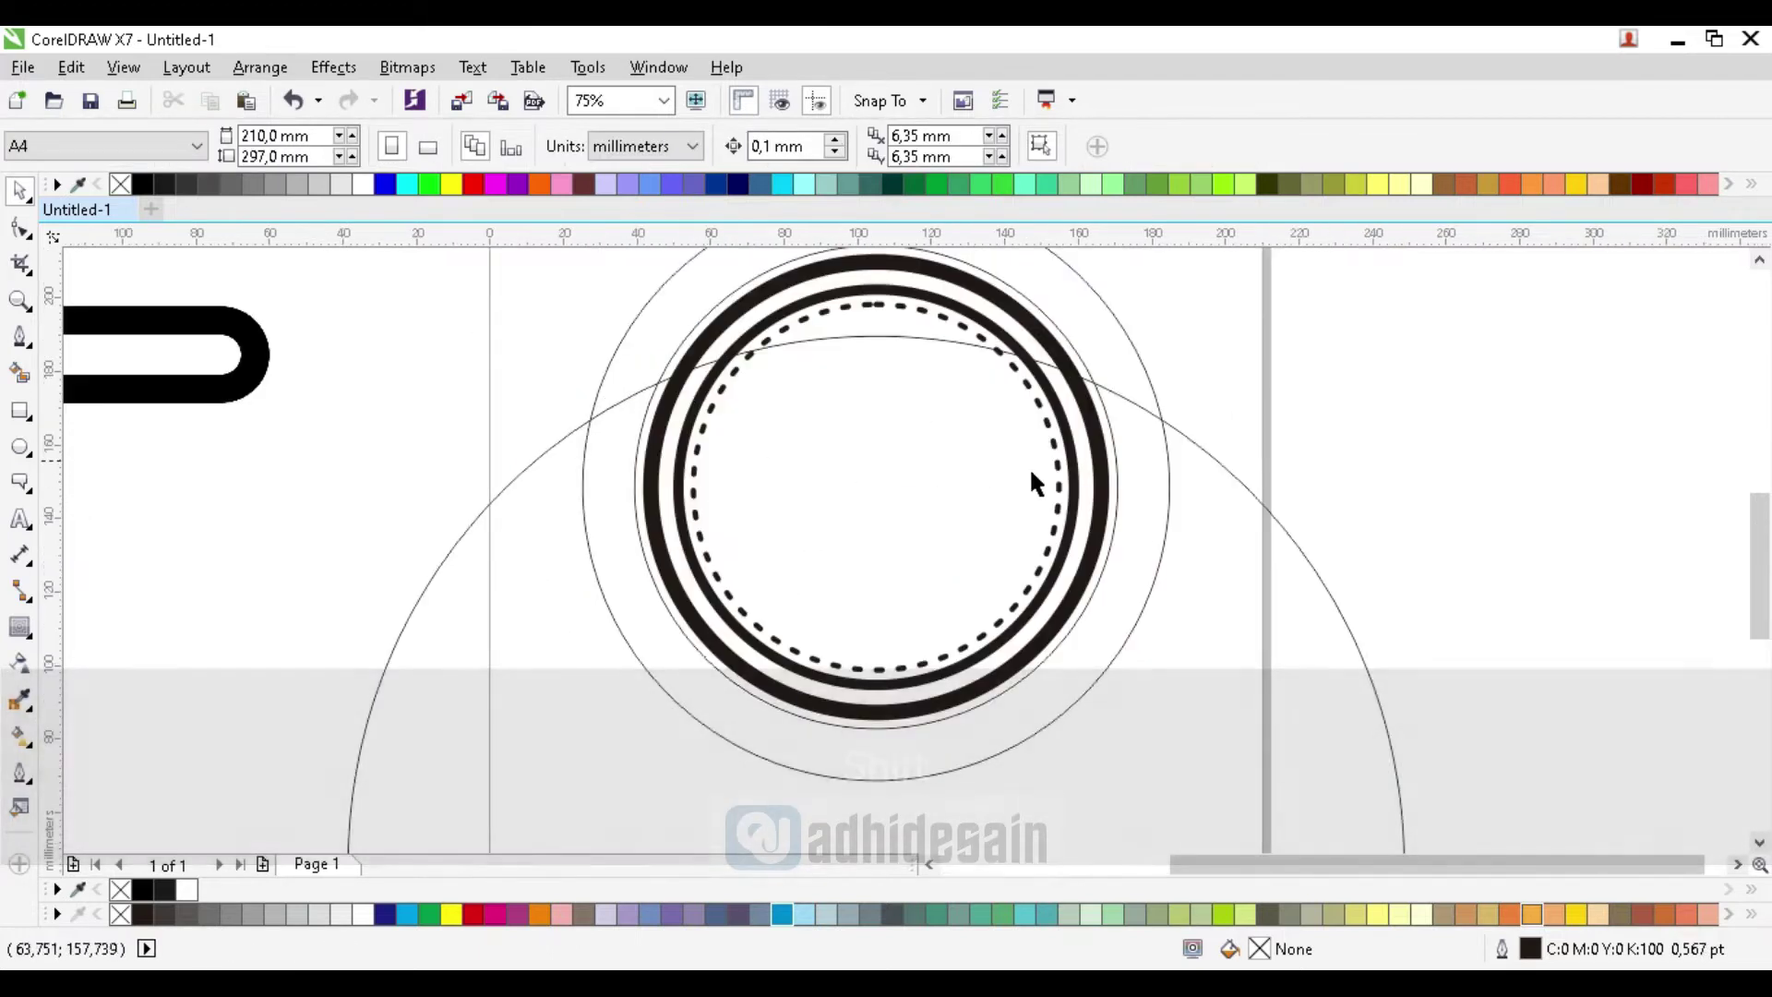
Raise the large circle so its top edge meets the top of the dotted circle, and centre it horizontally with the thin outer circle
left_click(1187, 554)
left_click(1100, 316, "shift")
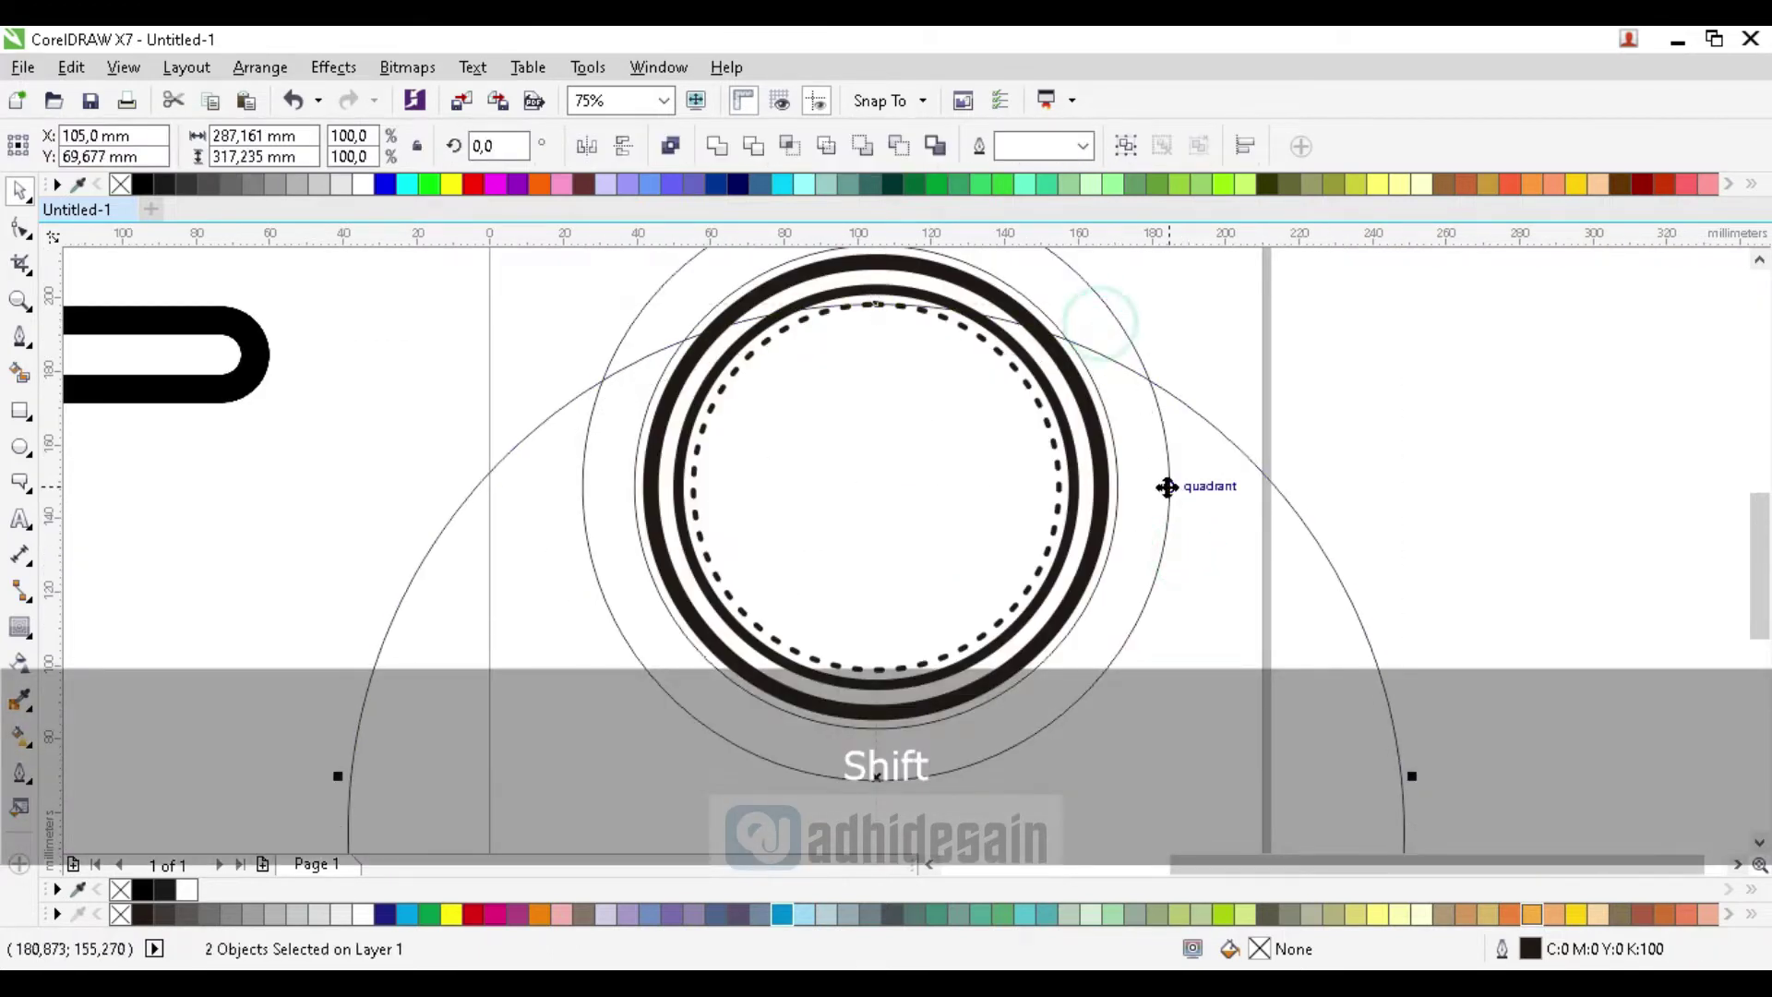
key("c")
left_click(1325, 446)
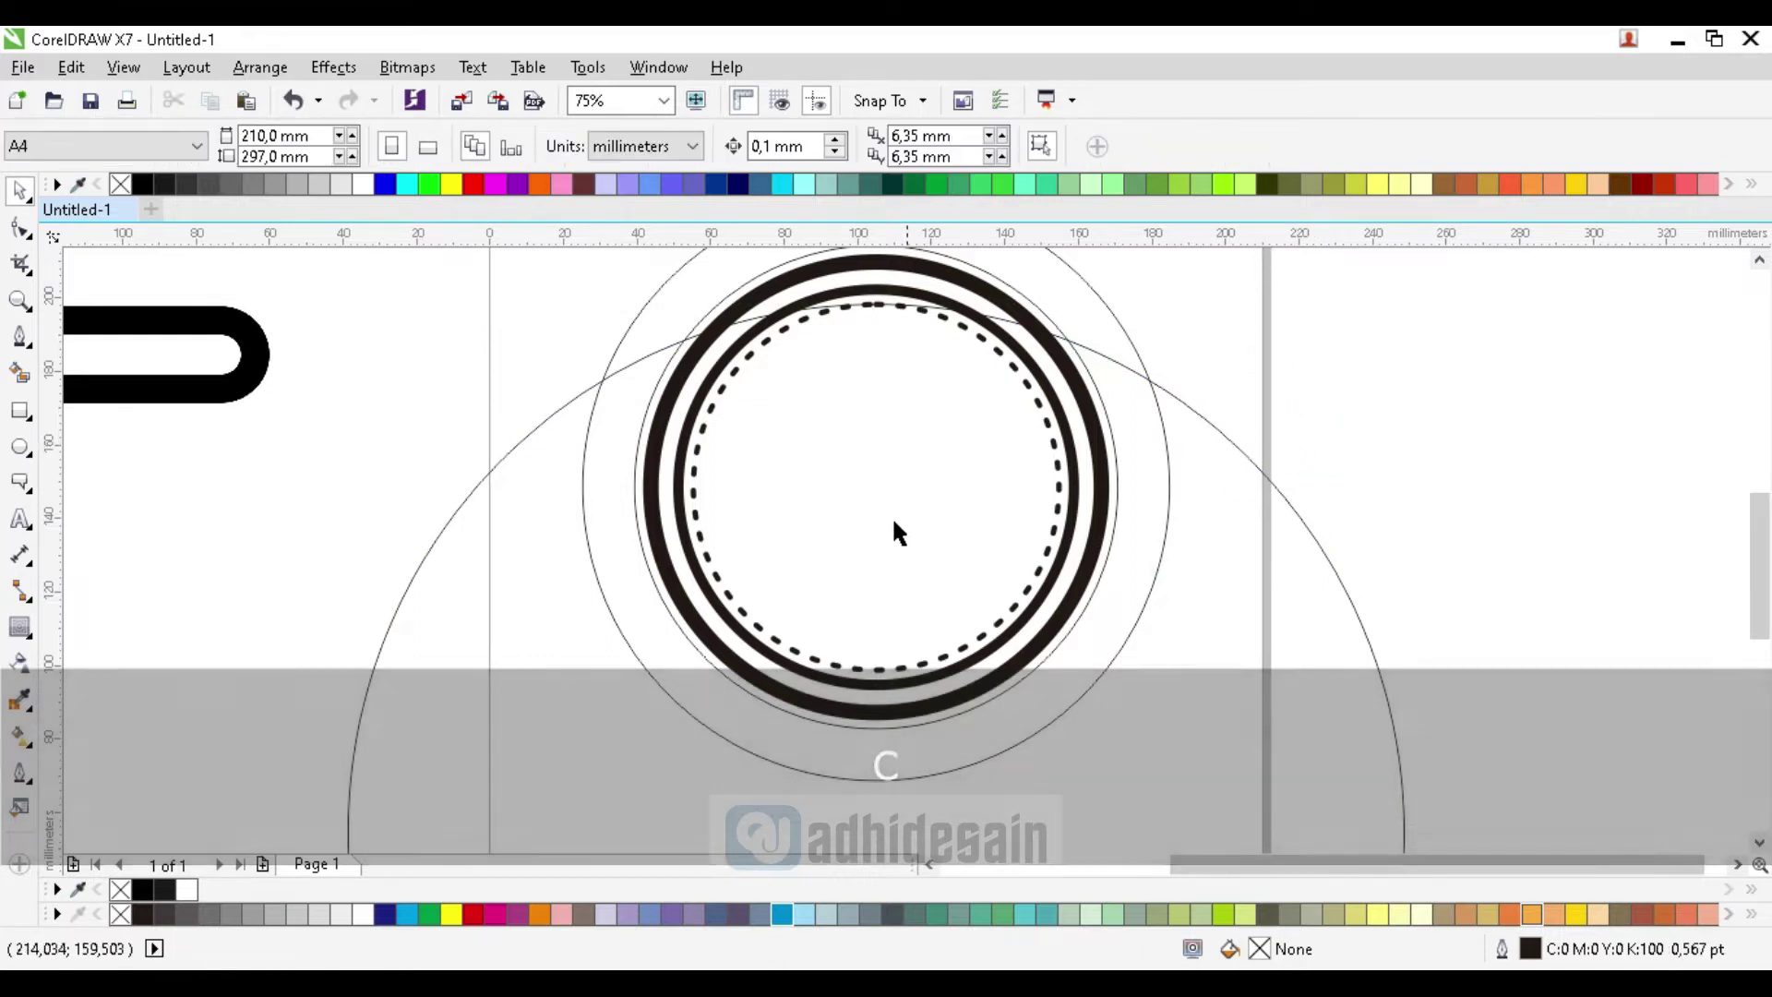
Use Smart Fill to create a crescent shape between the two thin circles, bounded above by the large circle's arc
left_click(16, 379)
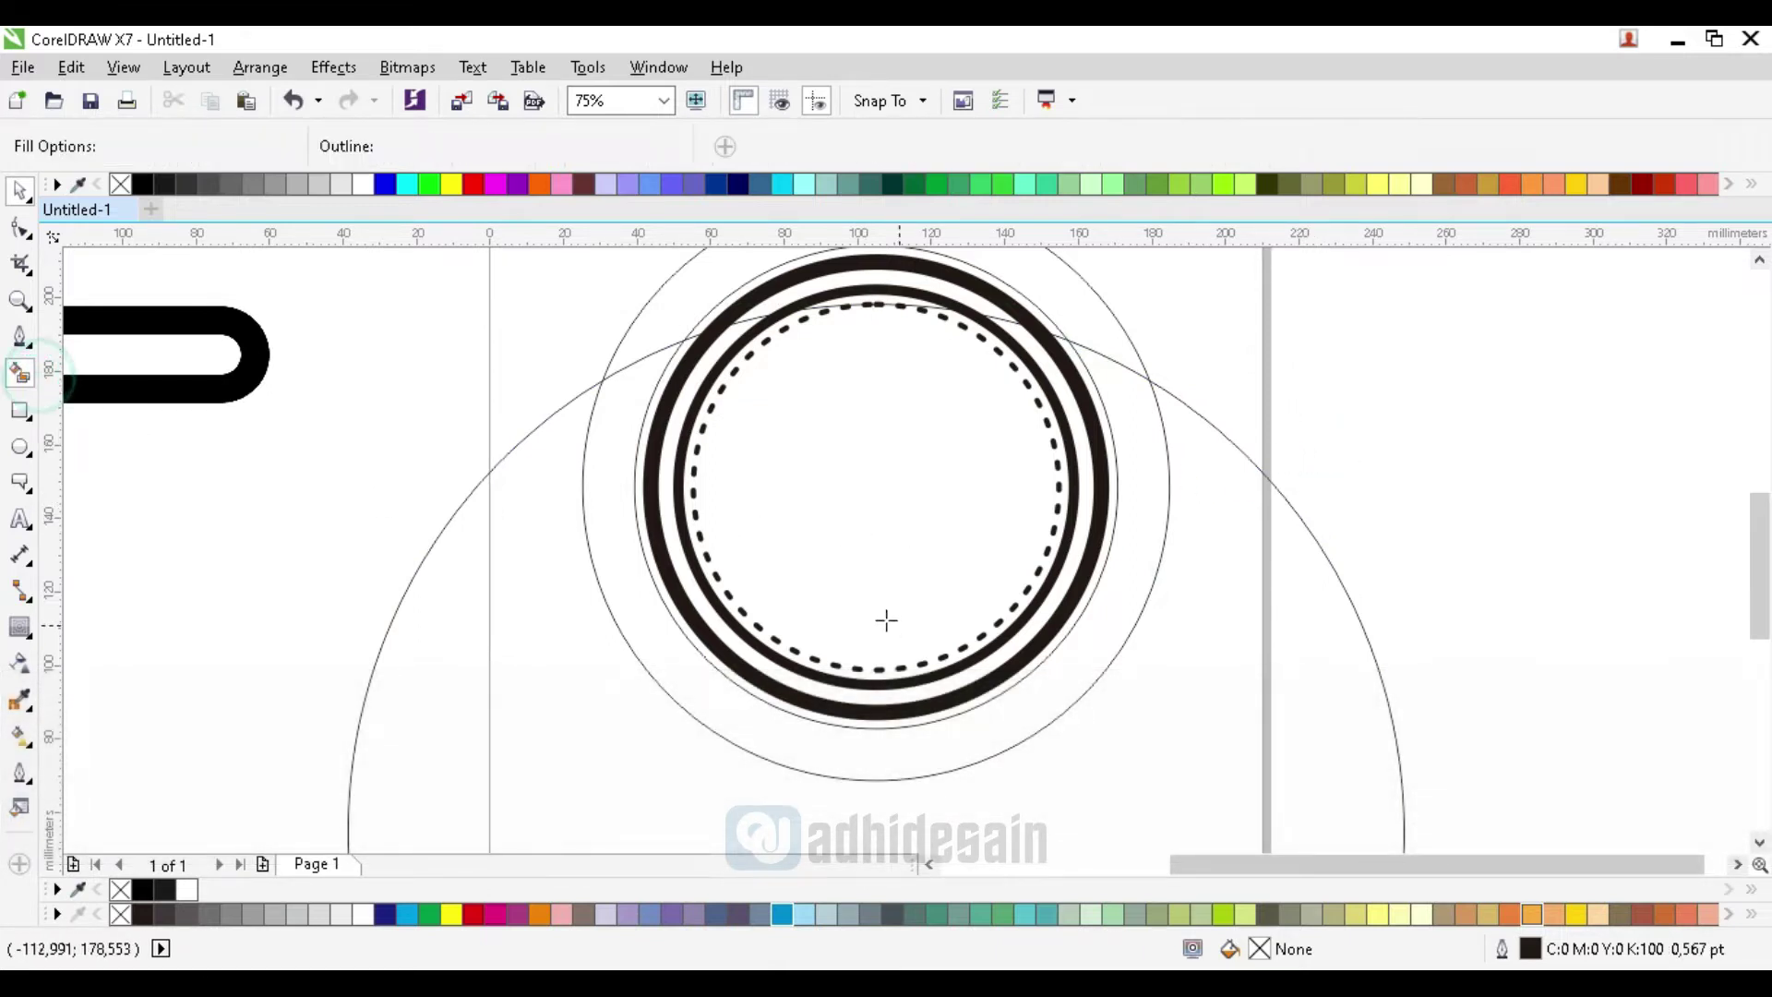
left_click(623, 563)
left_click(18, 191)
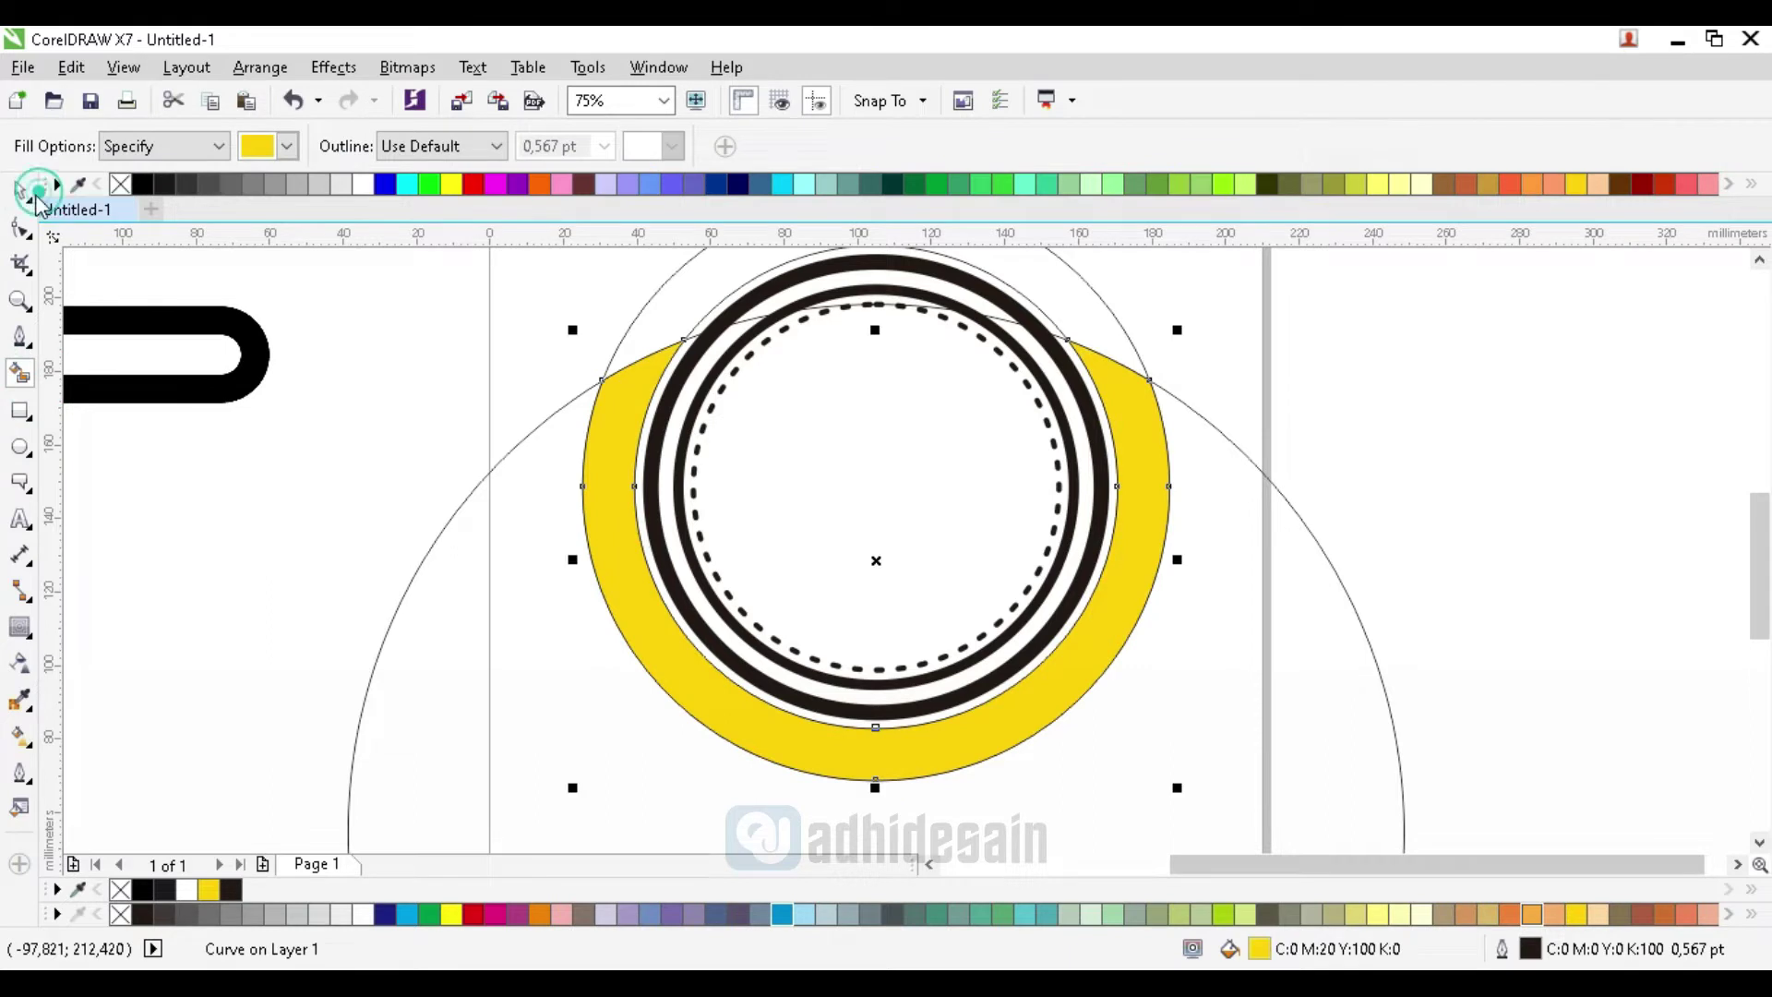
Delete the three thin construction circles, leaving the crescent, the rings and the dotted circle
left_click(702, 269)
key("Delete")
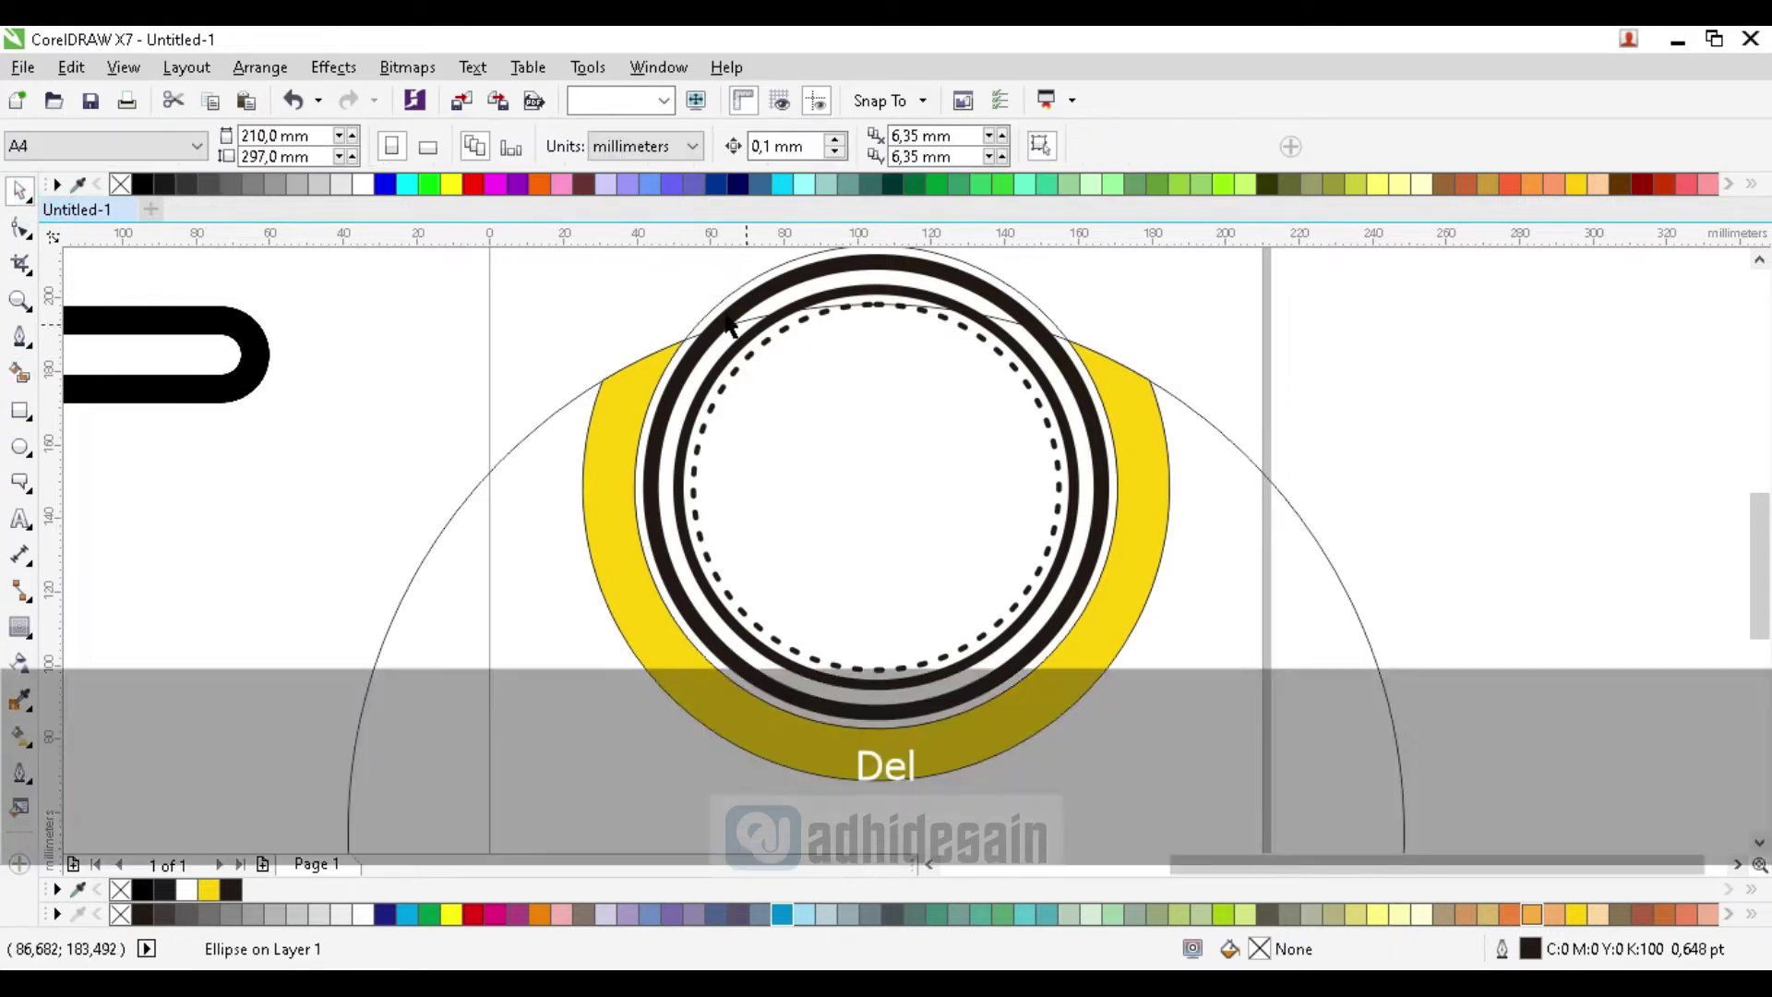
left_click(716, 308)
key("Delete")
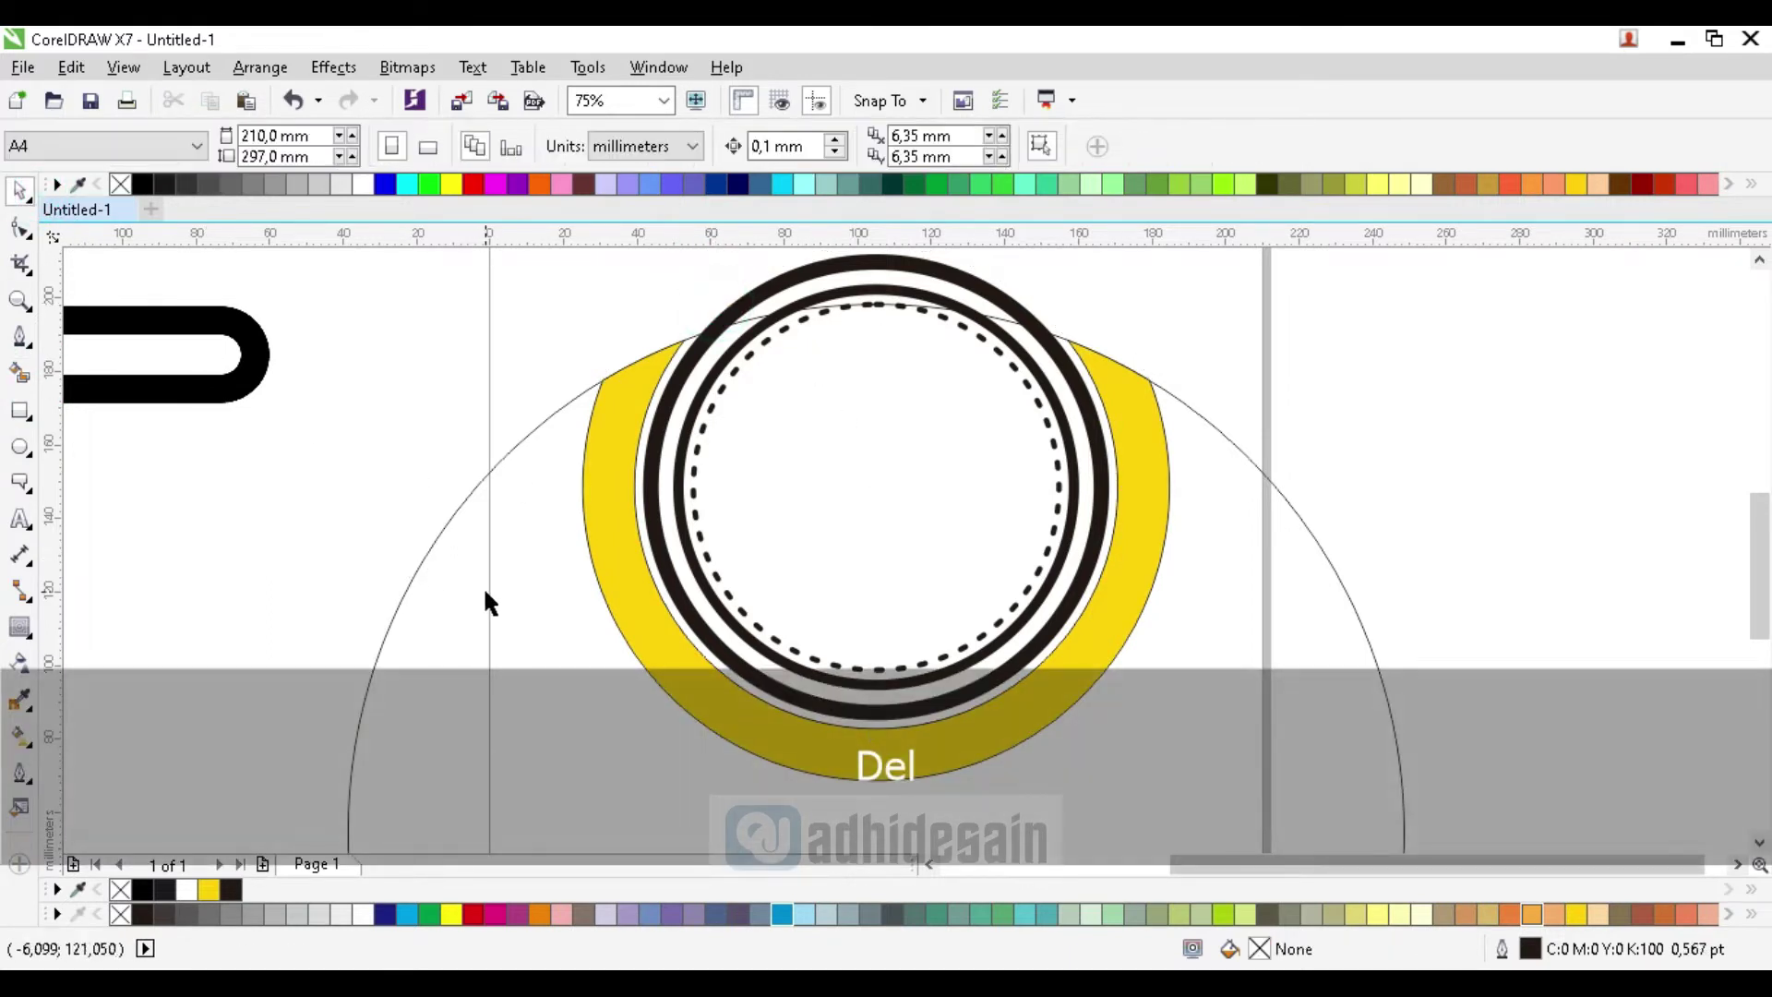
left_click(484, 600)
key("Delete")
scroll(495, 594, "down", 5)
scroll(837, 480, "up", 5)
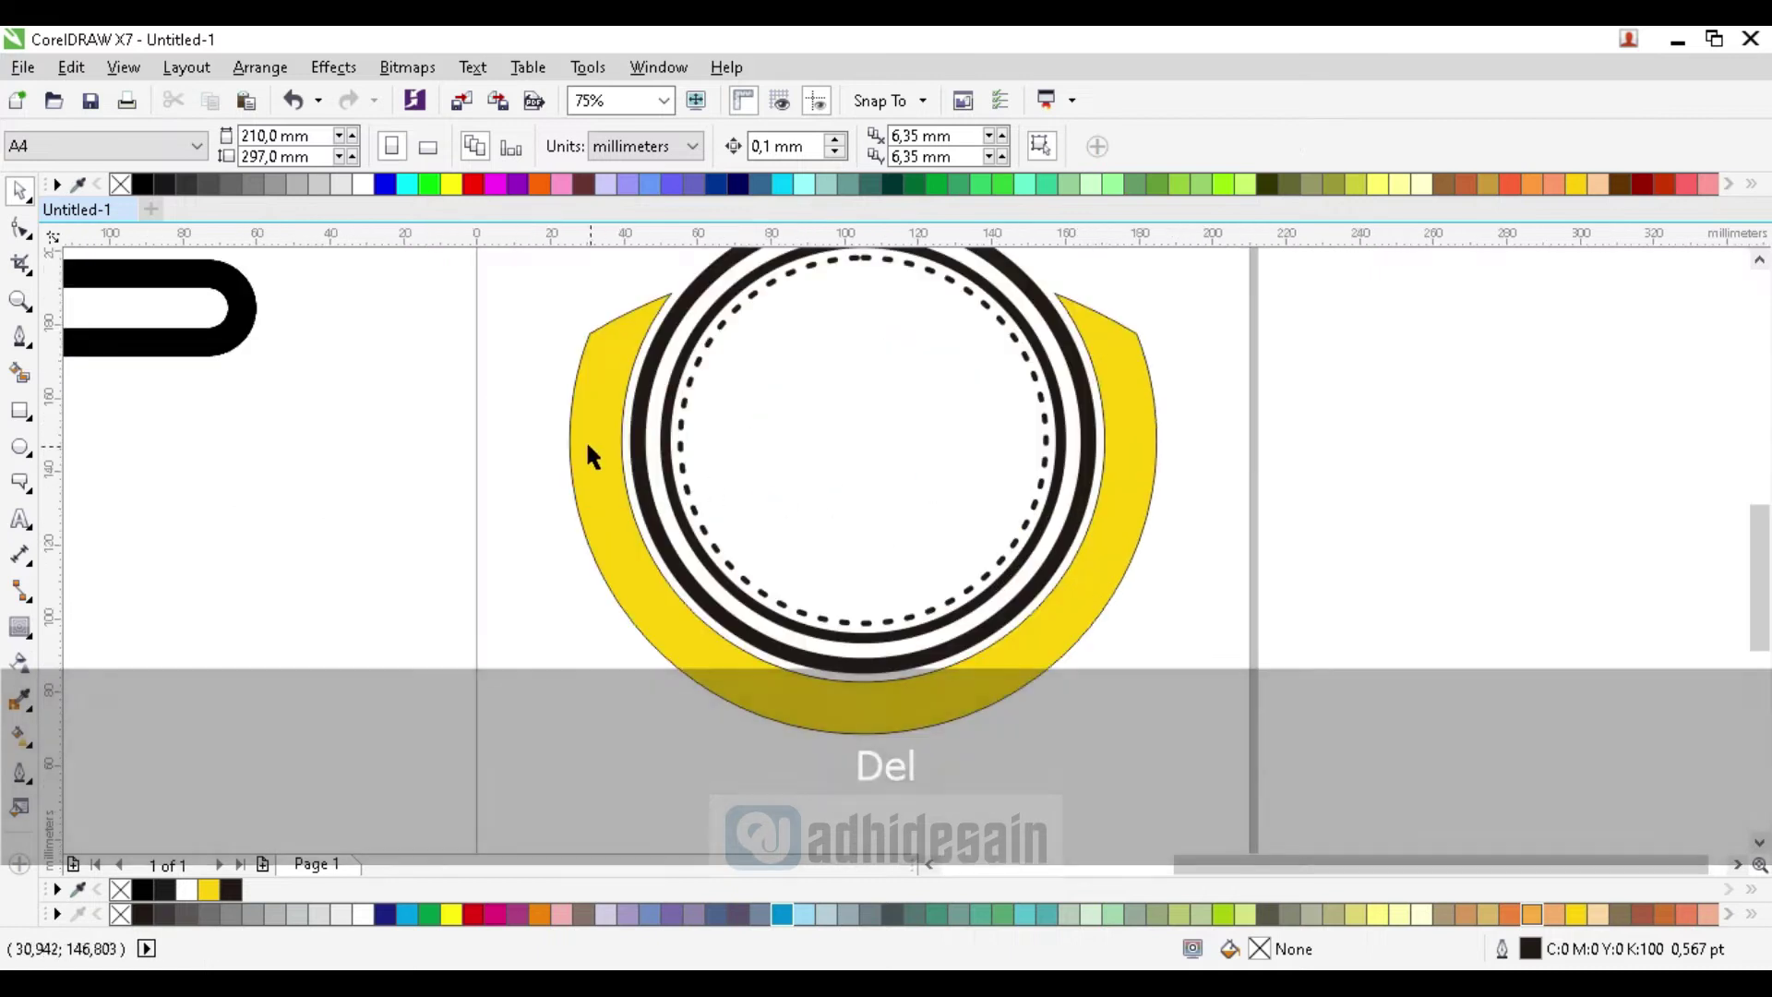
Fill the yellow crescent with black and remove its outline
left_click(588, 446)
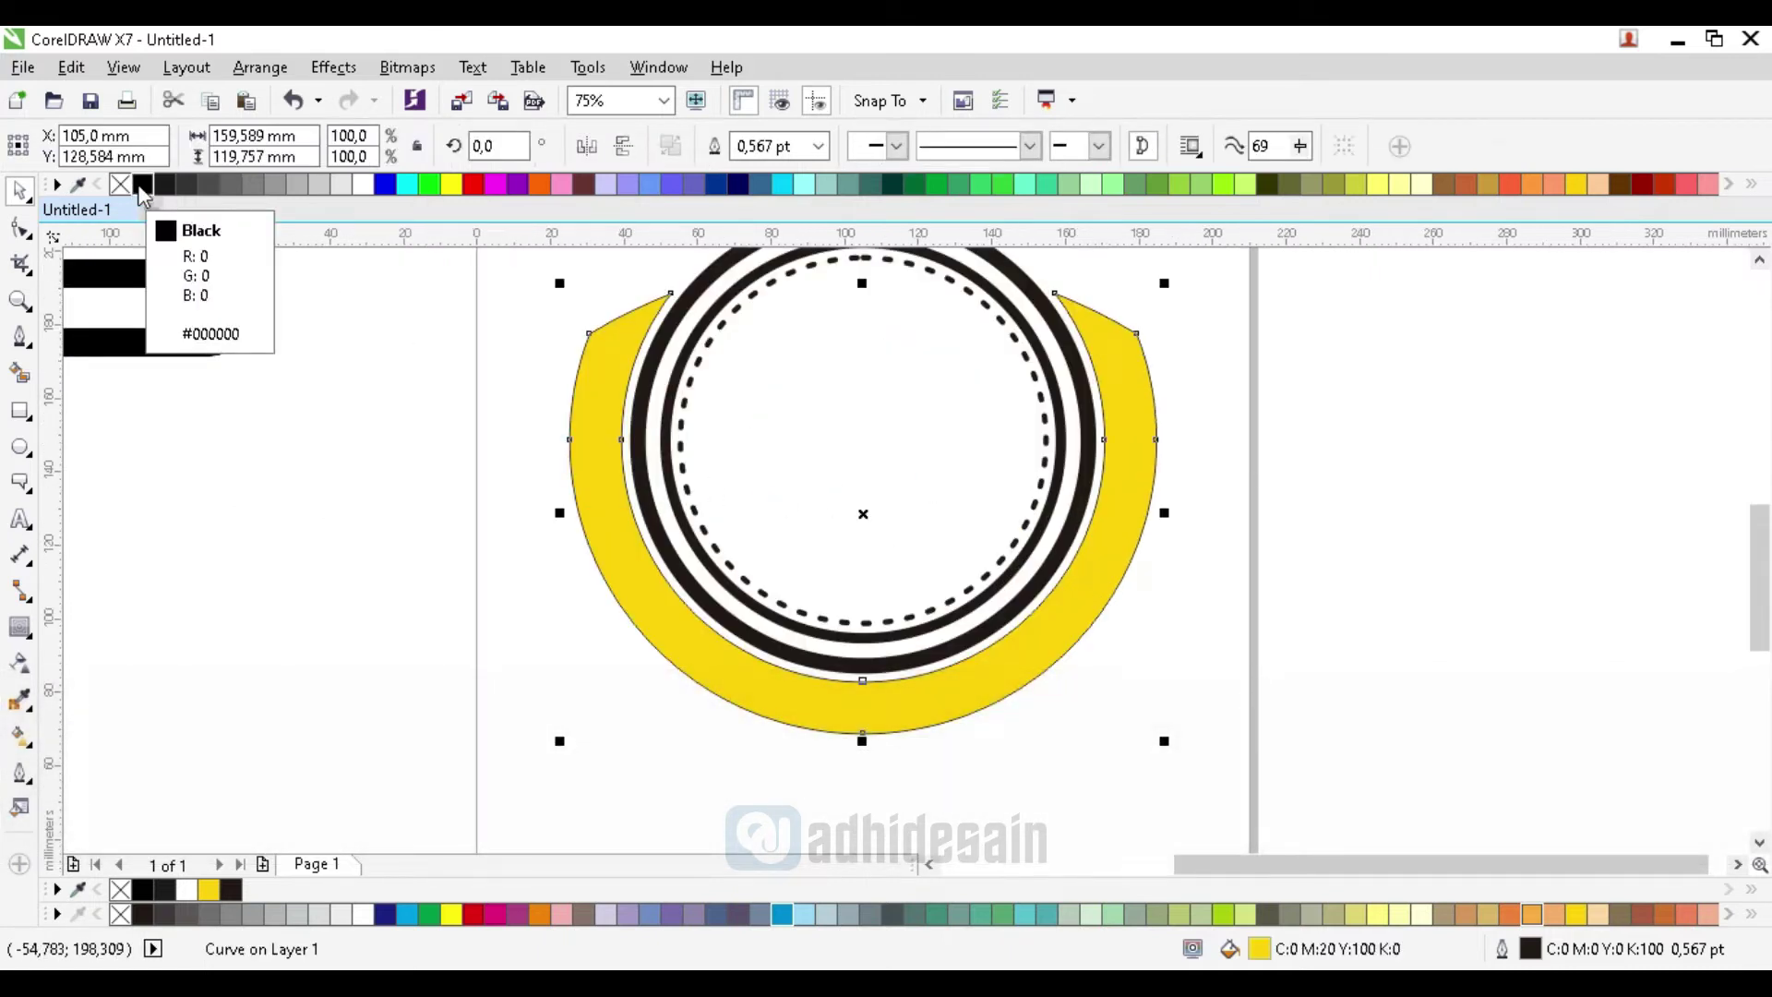
left_click(143, 184)
right_click(120, 185)
left_click(452, 579)
scroll(735, 407, "down", 2)
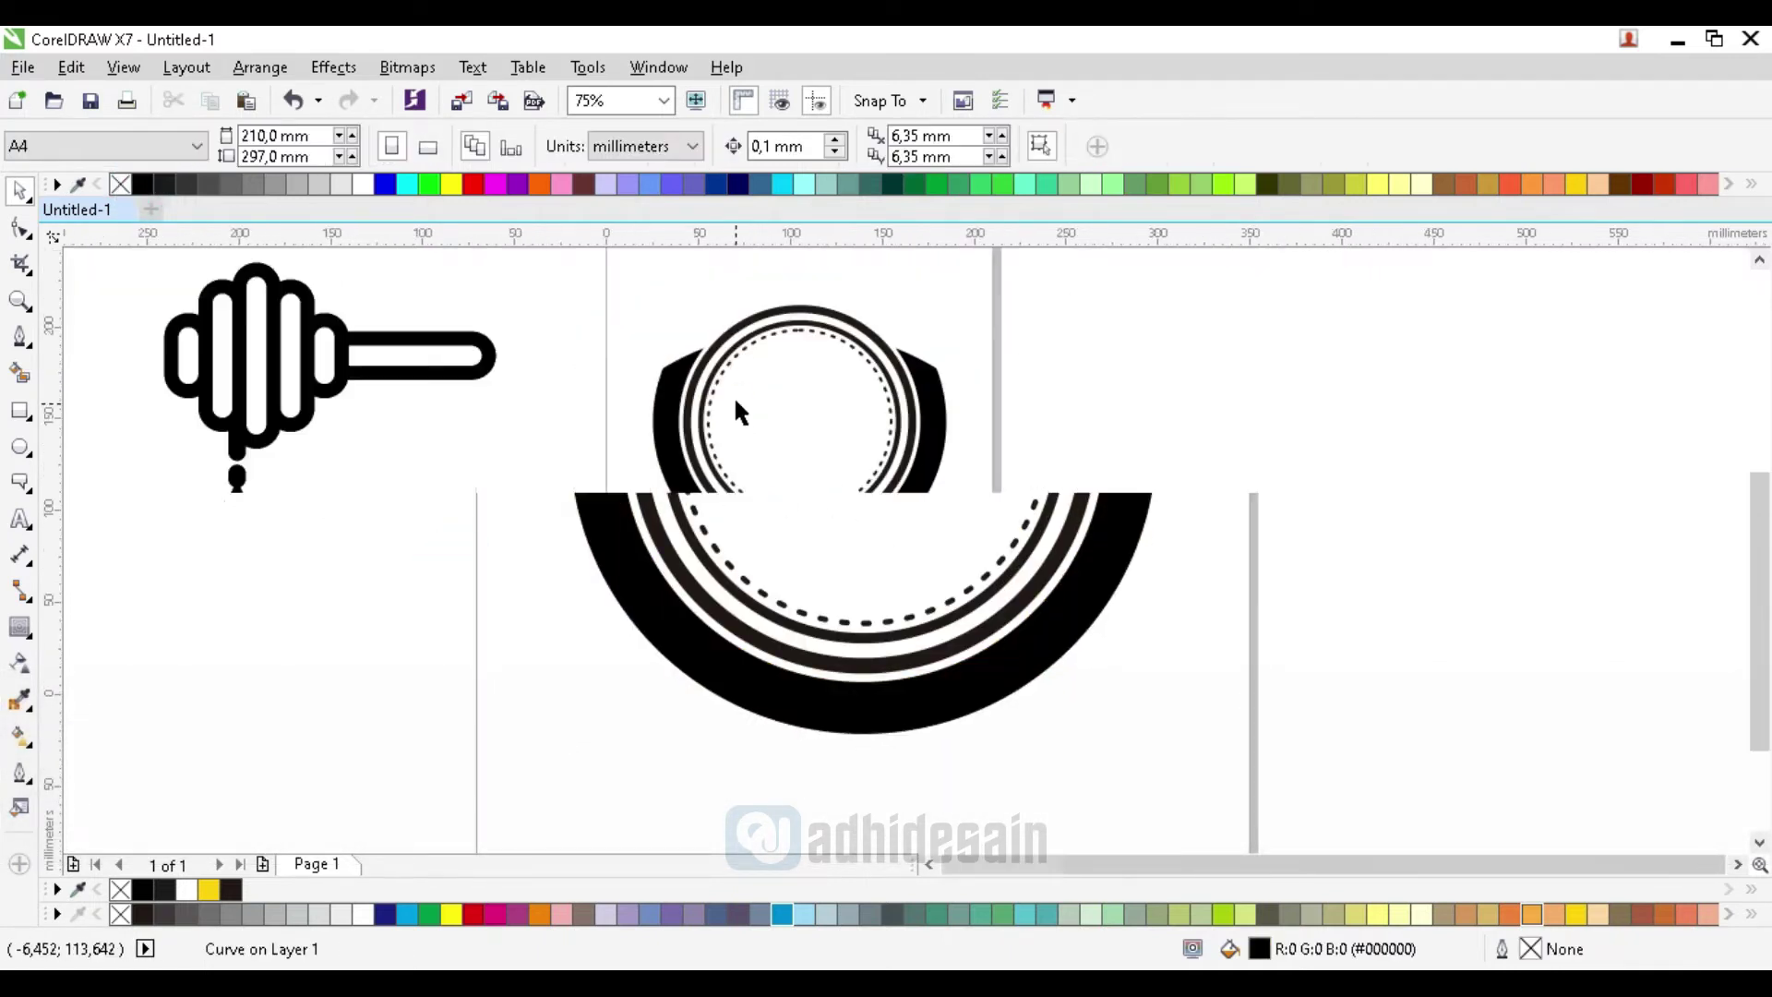
Set the outline colour of the two rings and the dotted circle to black, excluding the crescent
left_click_drag(627, 274, 1004, 611)
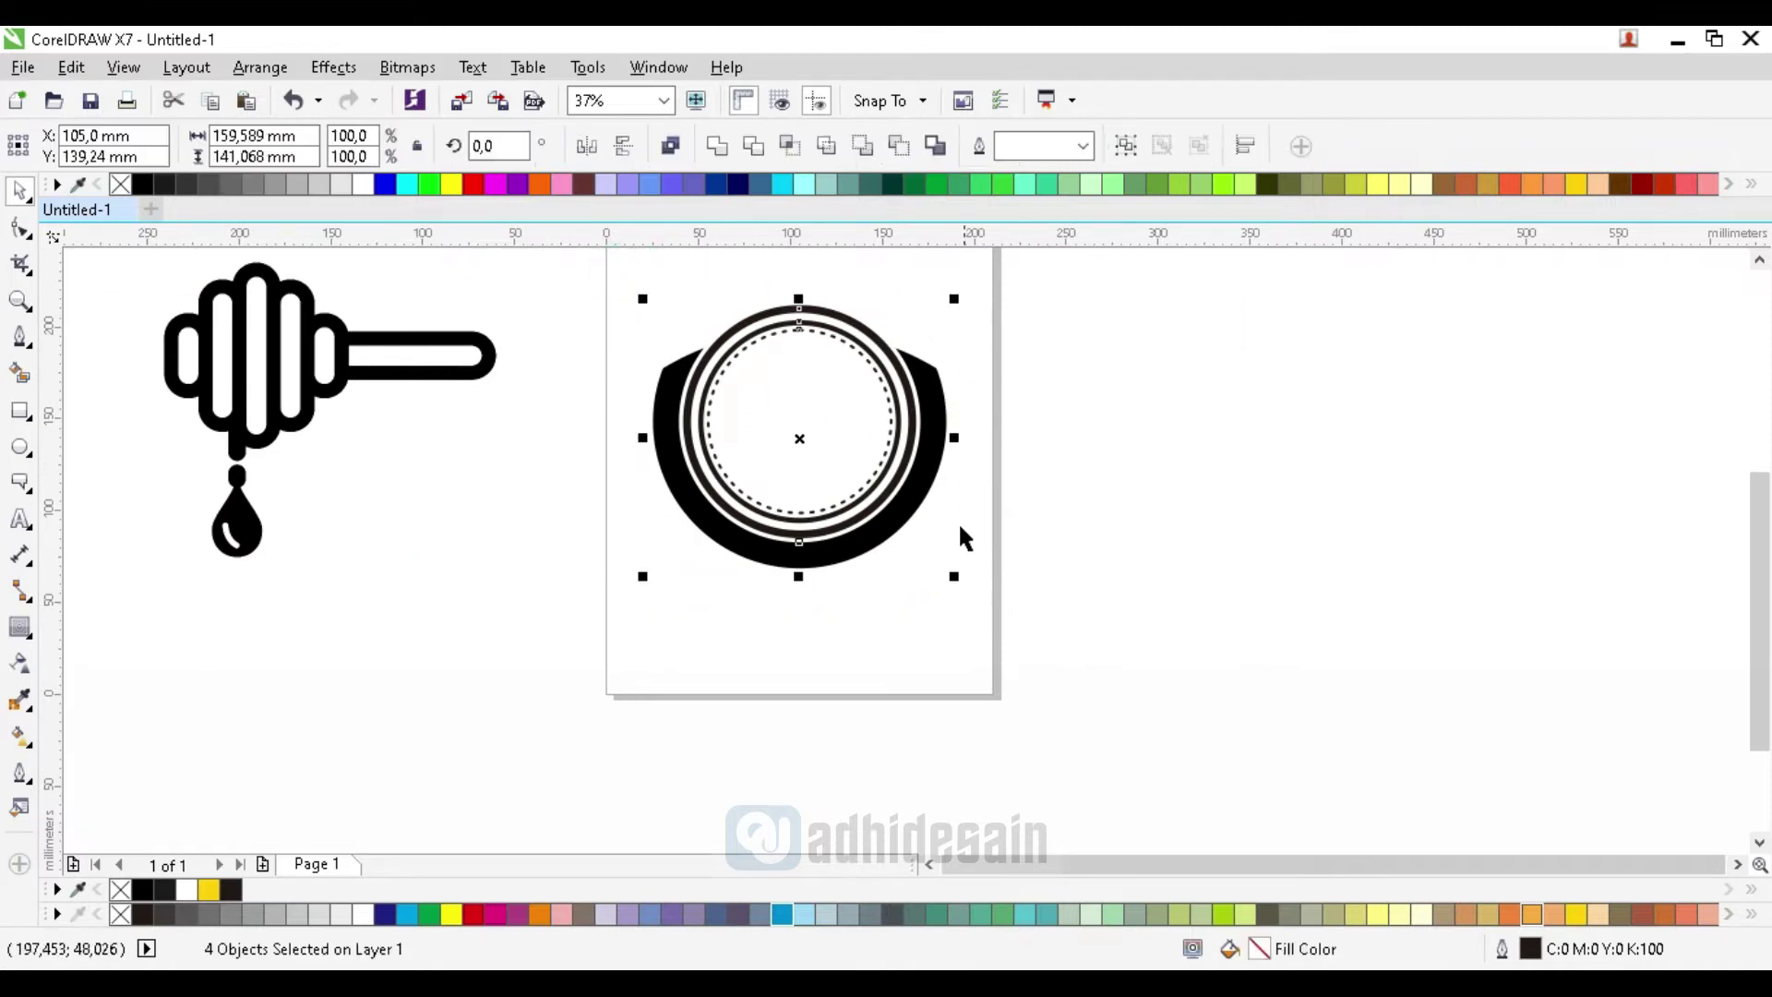
left_click(930, 364)
left_click(736, 313)
left_click_drag(658, 282, 928, 635)
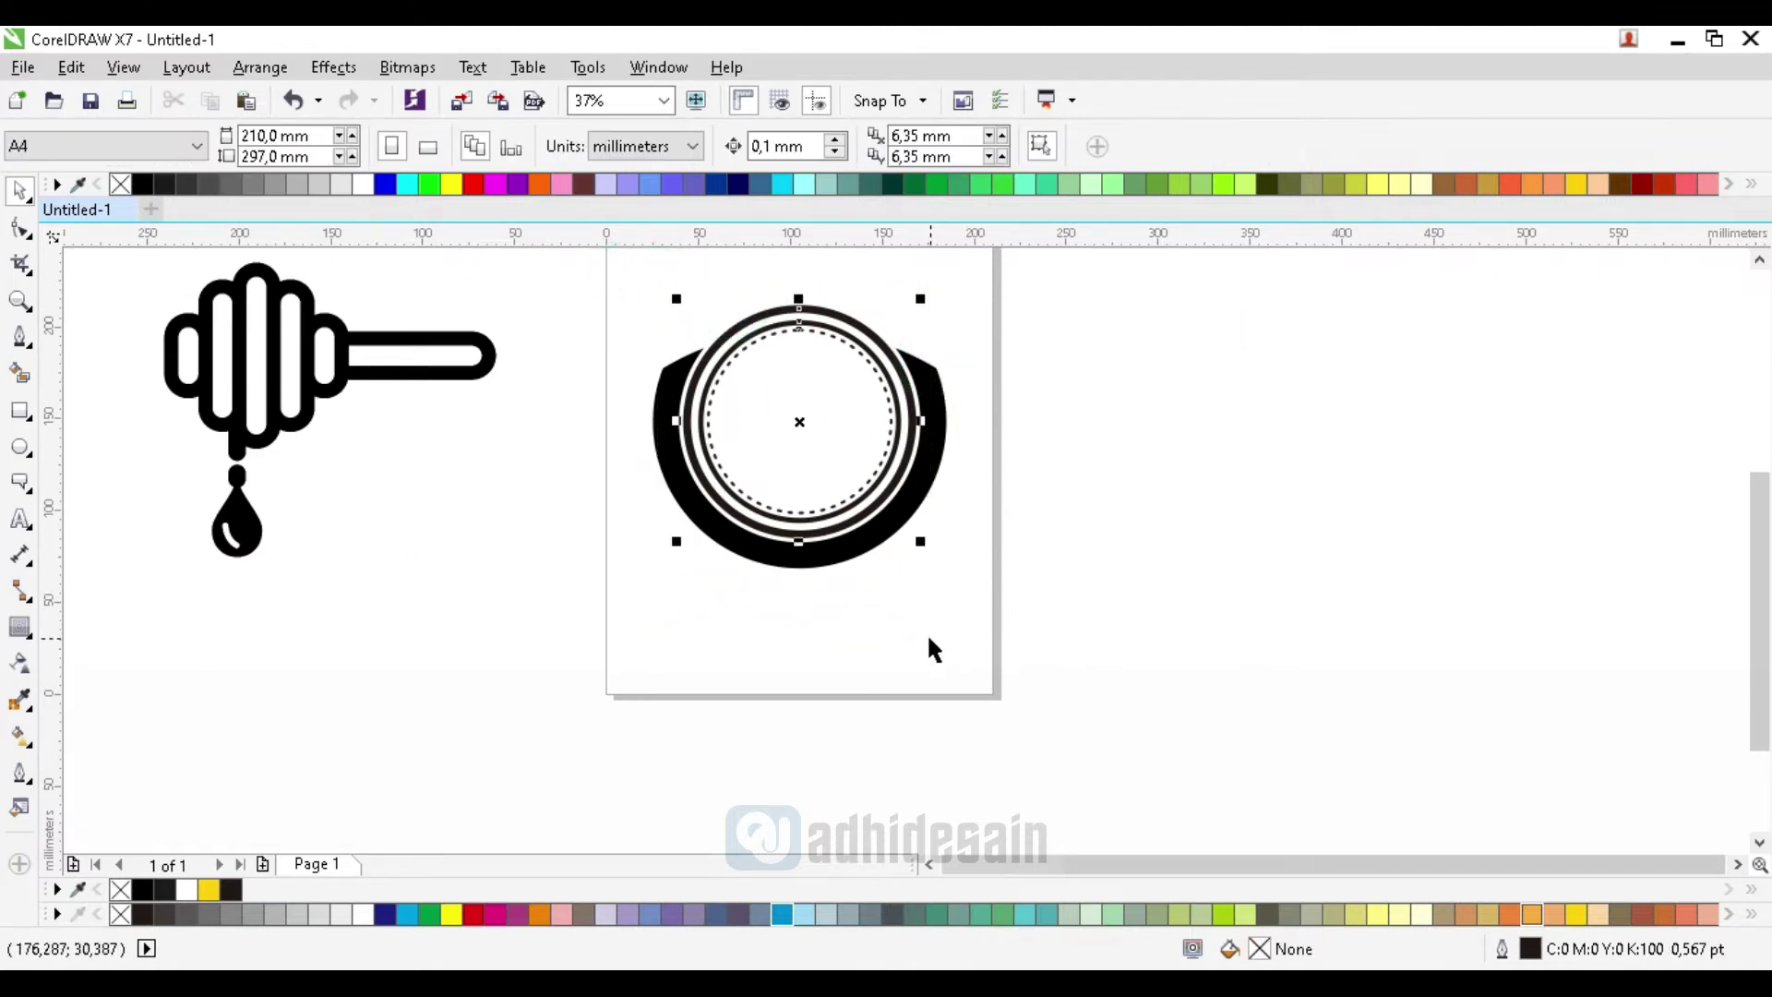
right_click(153, 192)
left_click(1200, 523)
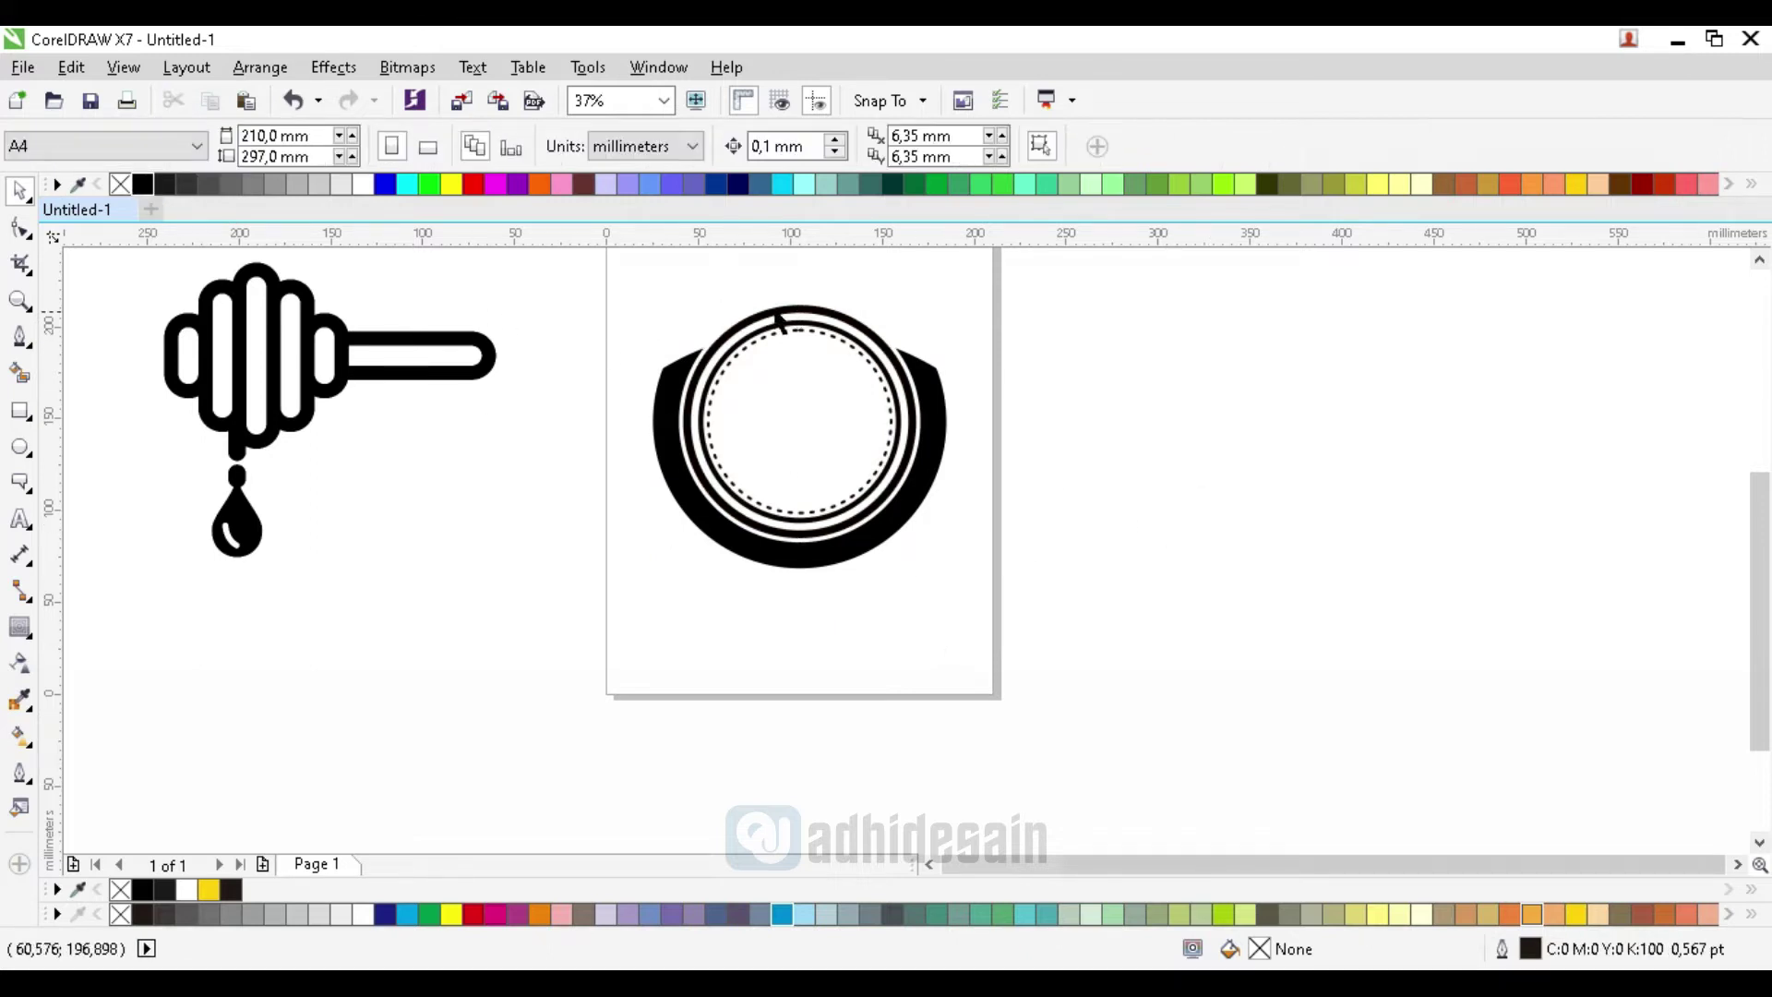
Convert the outlines of the thick ring, the thinner ring and the dotted circle to objects
scroll(780, 320, "up", 2)
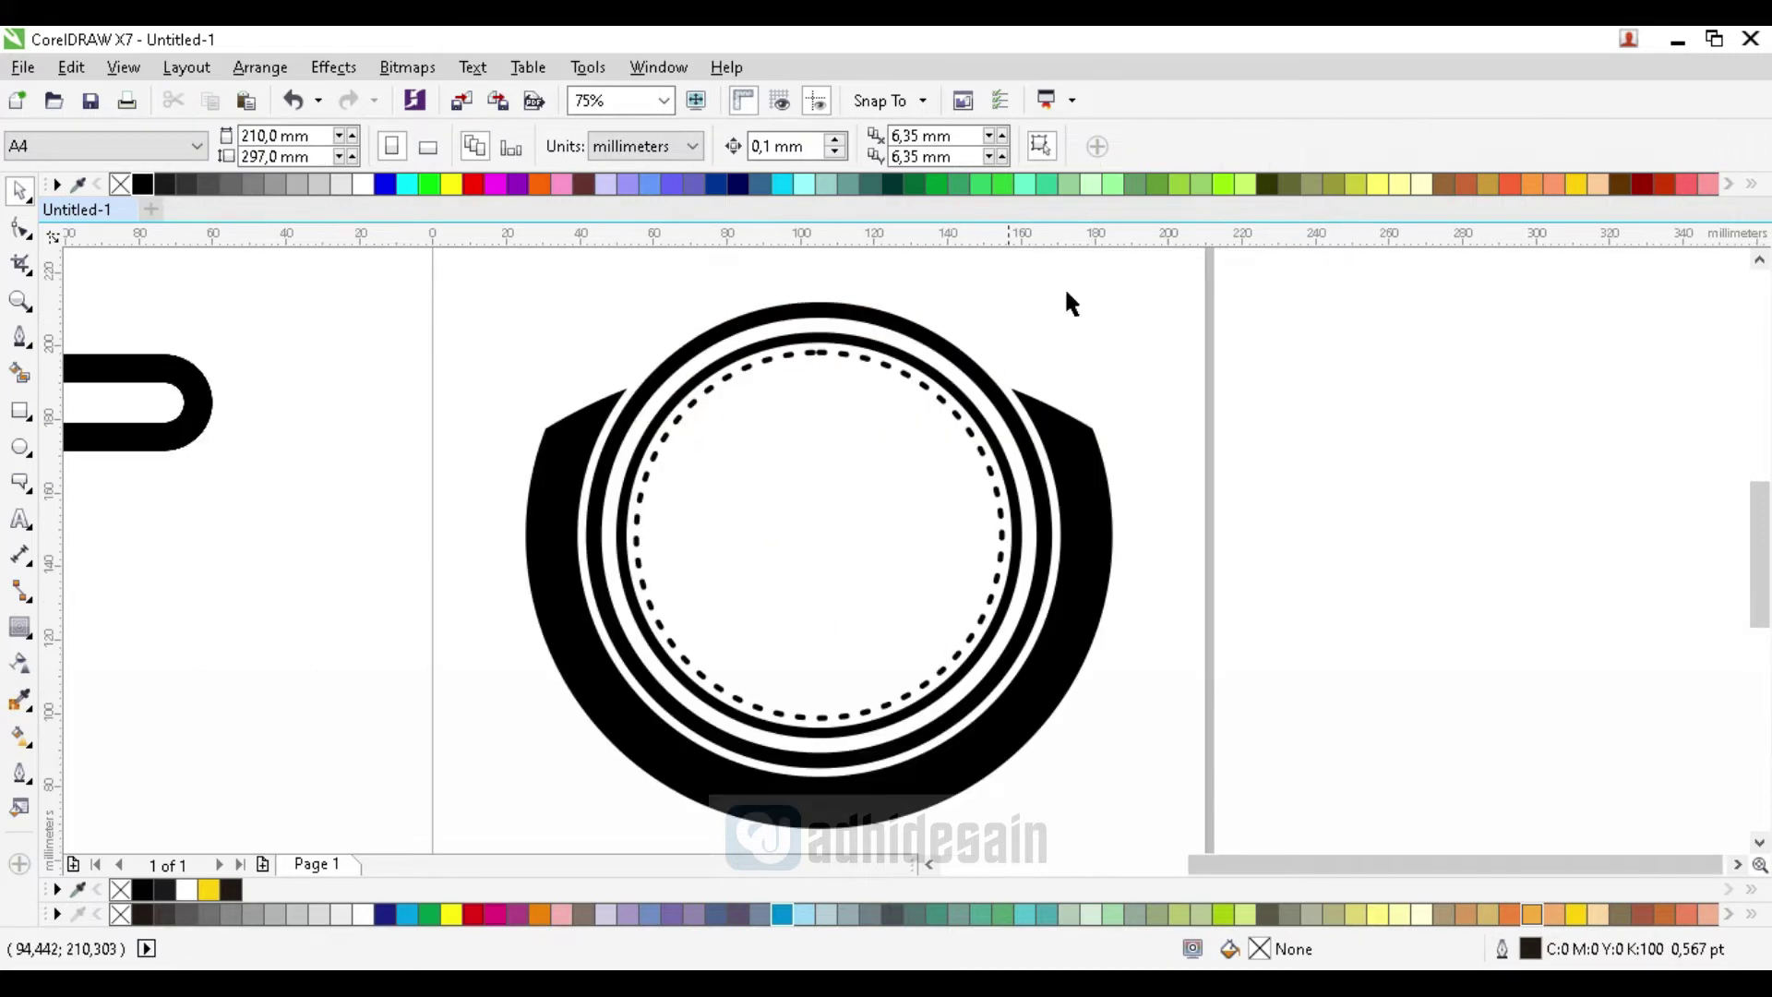
left_click(748, 314)
key("shift+ctrl+q")
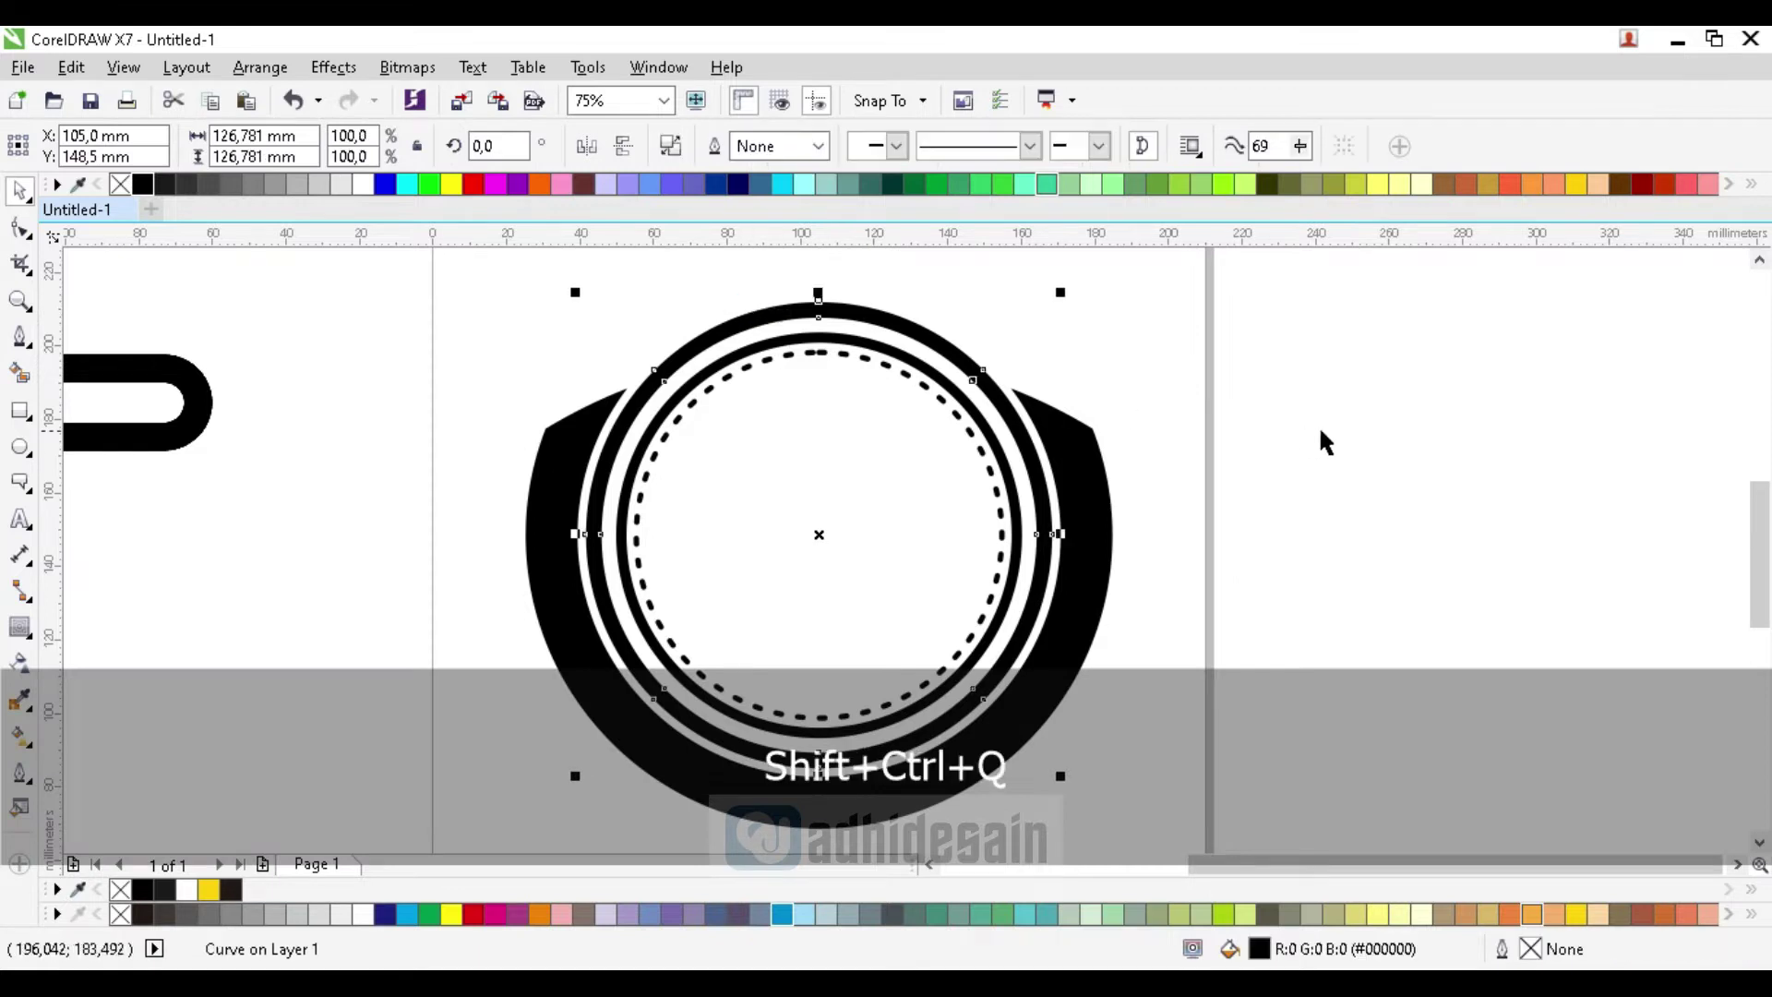
left_click(1321, 431)
left_click(779, 338)
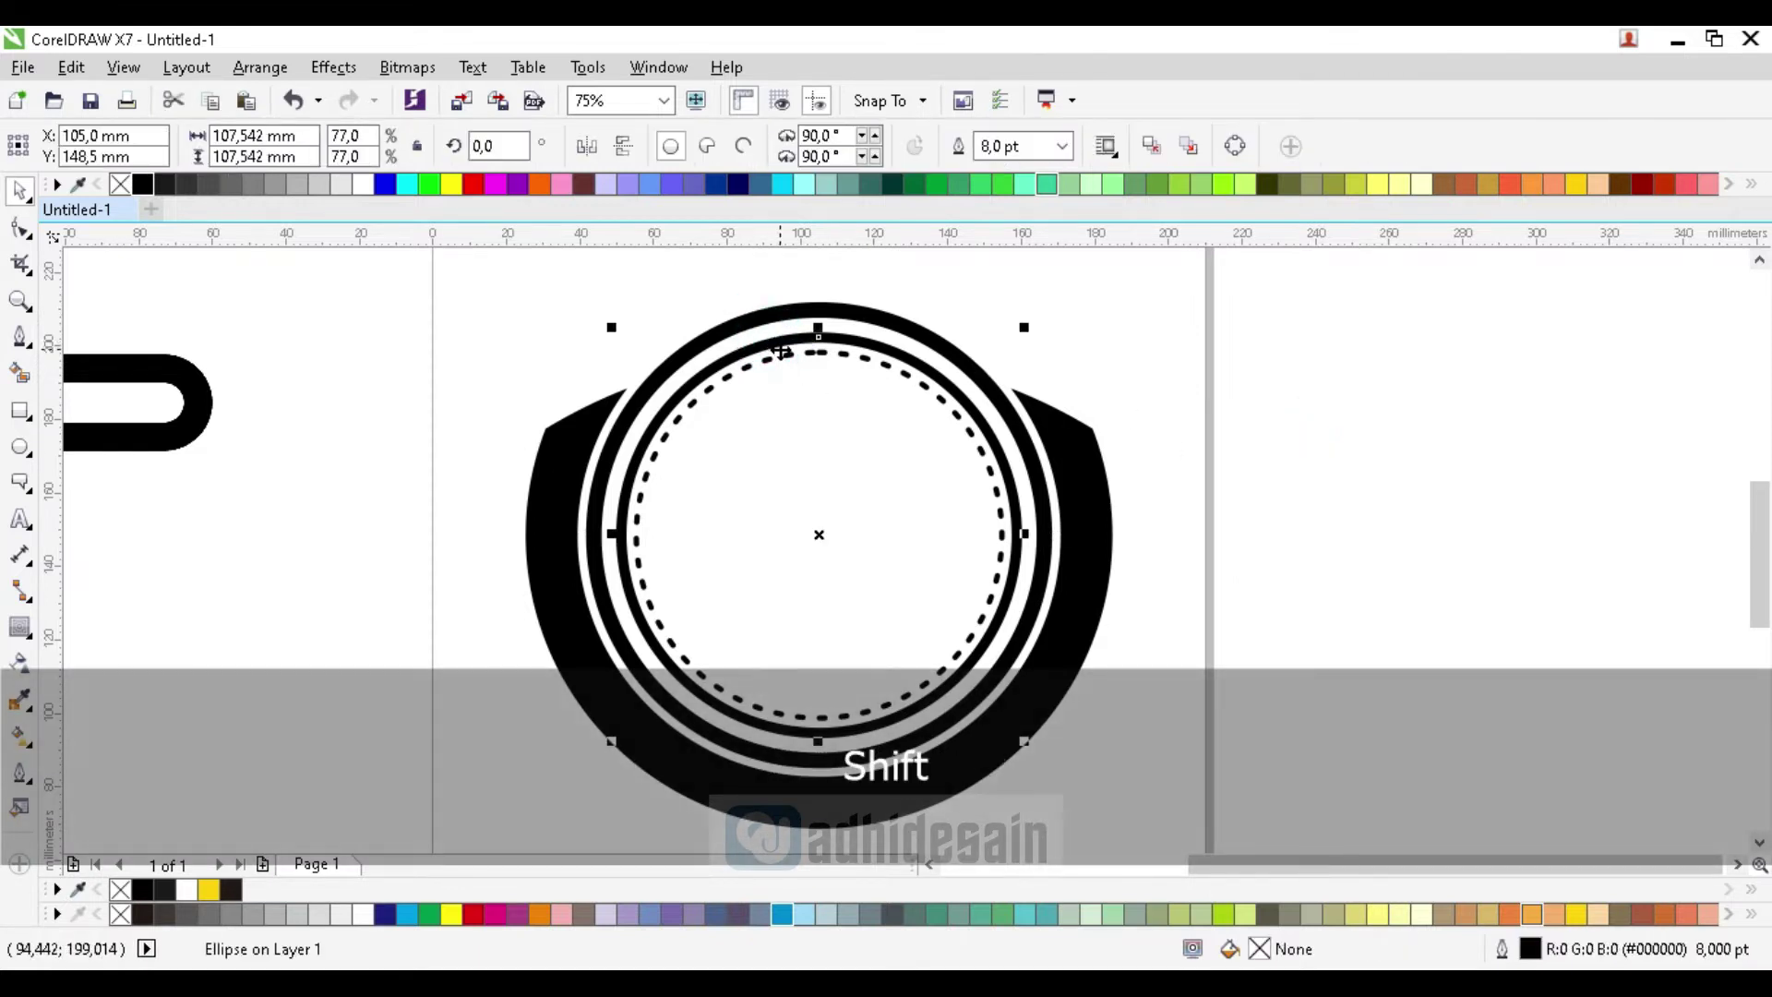
key("shift+ctrl+q")
left_click(779, 362)
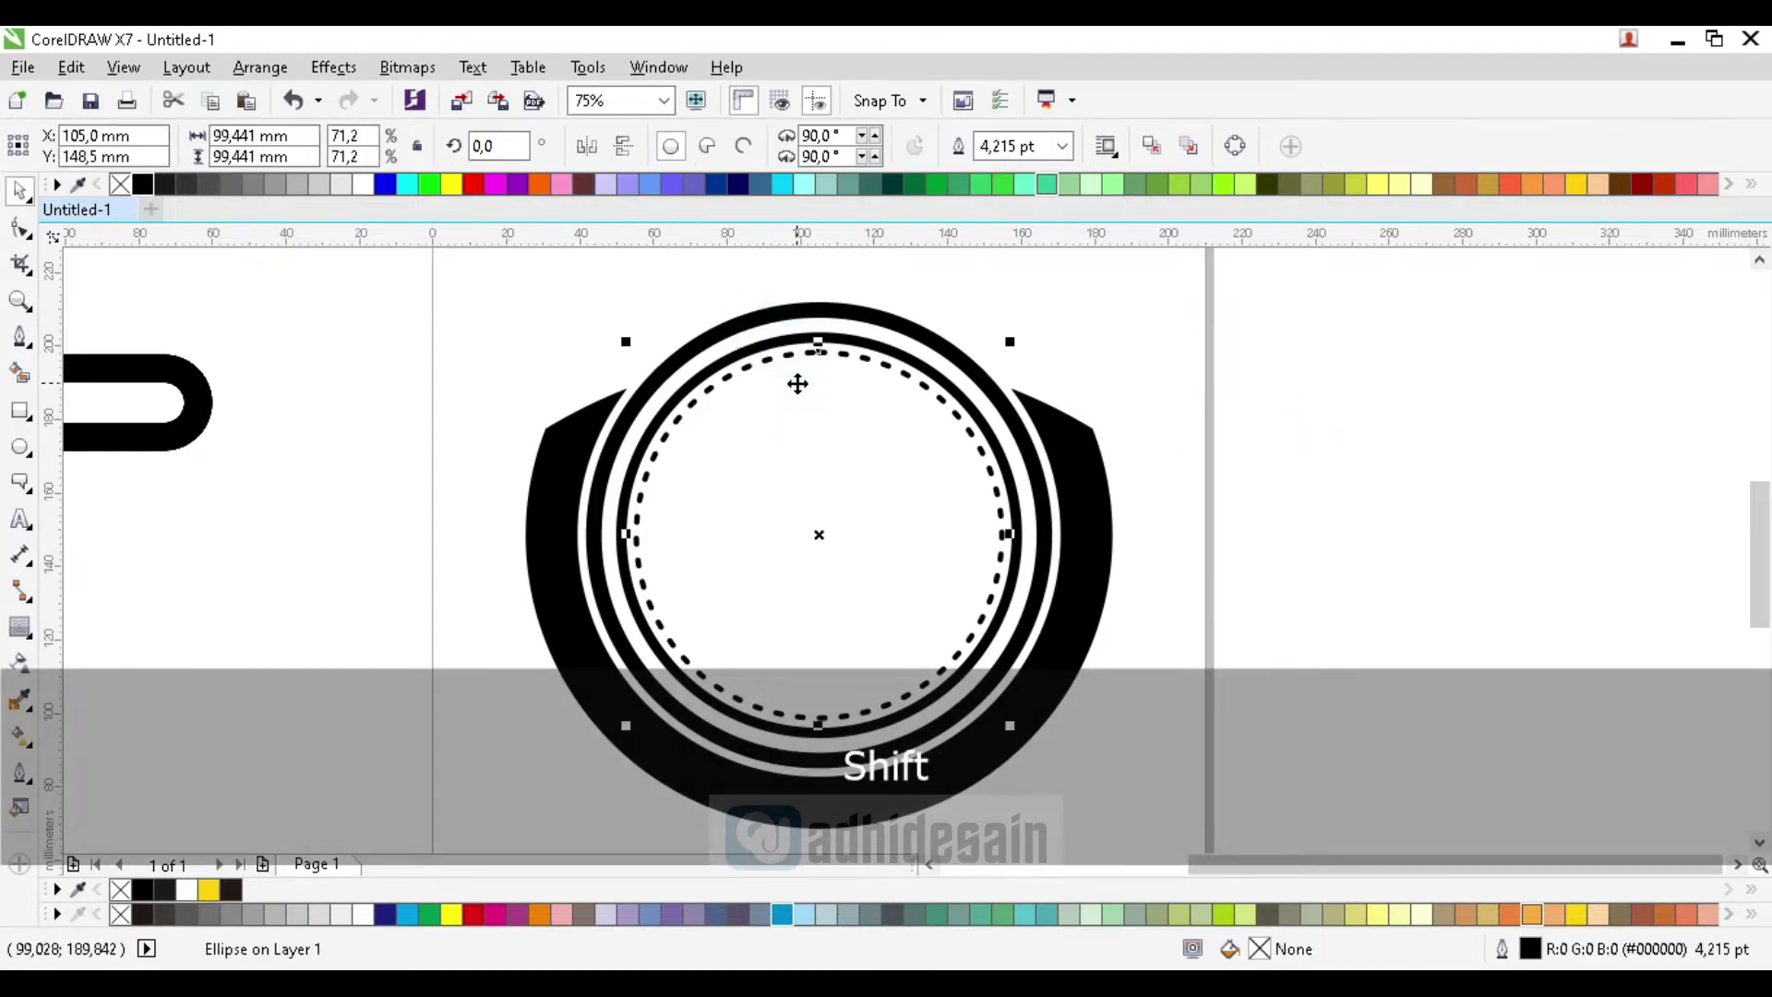
key("shift+ctrl+q")
left_click(1248, 457)
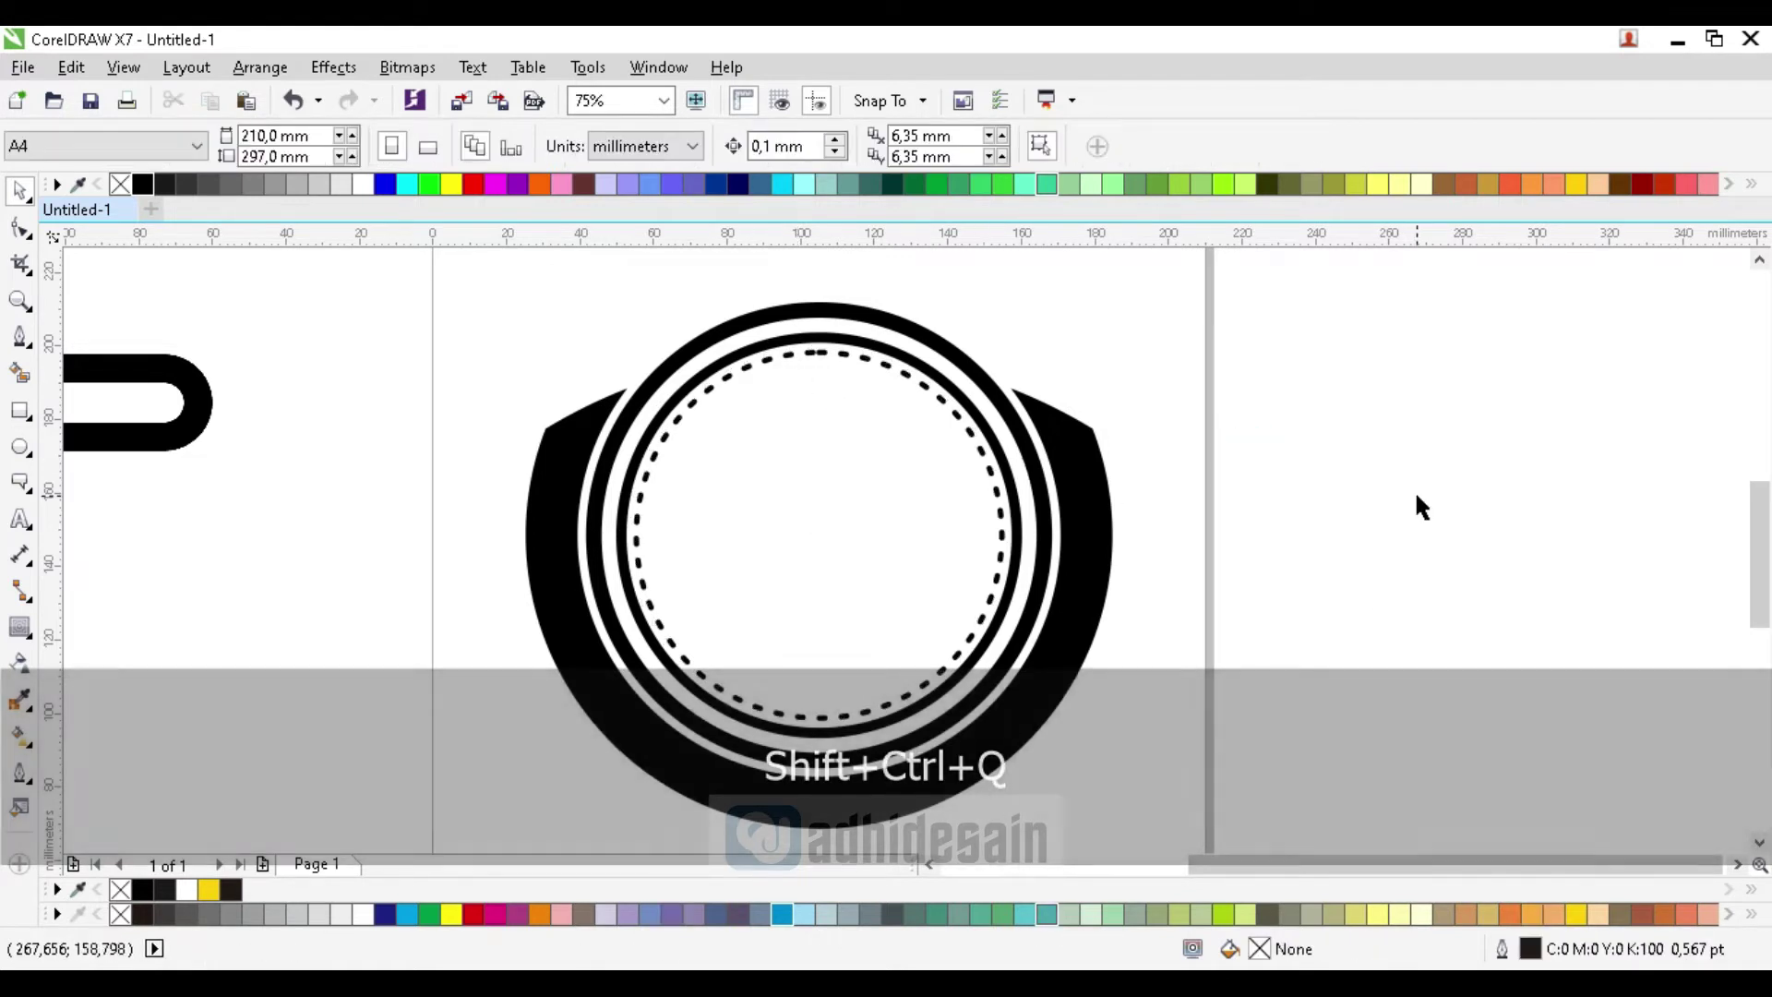
left_click(1396, 490)
left_click(862, 311)
Move the honey dipper bitmap to the empty area right of the page
scroll(1078, 378, "down", 2)
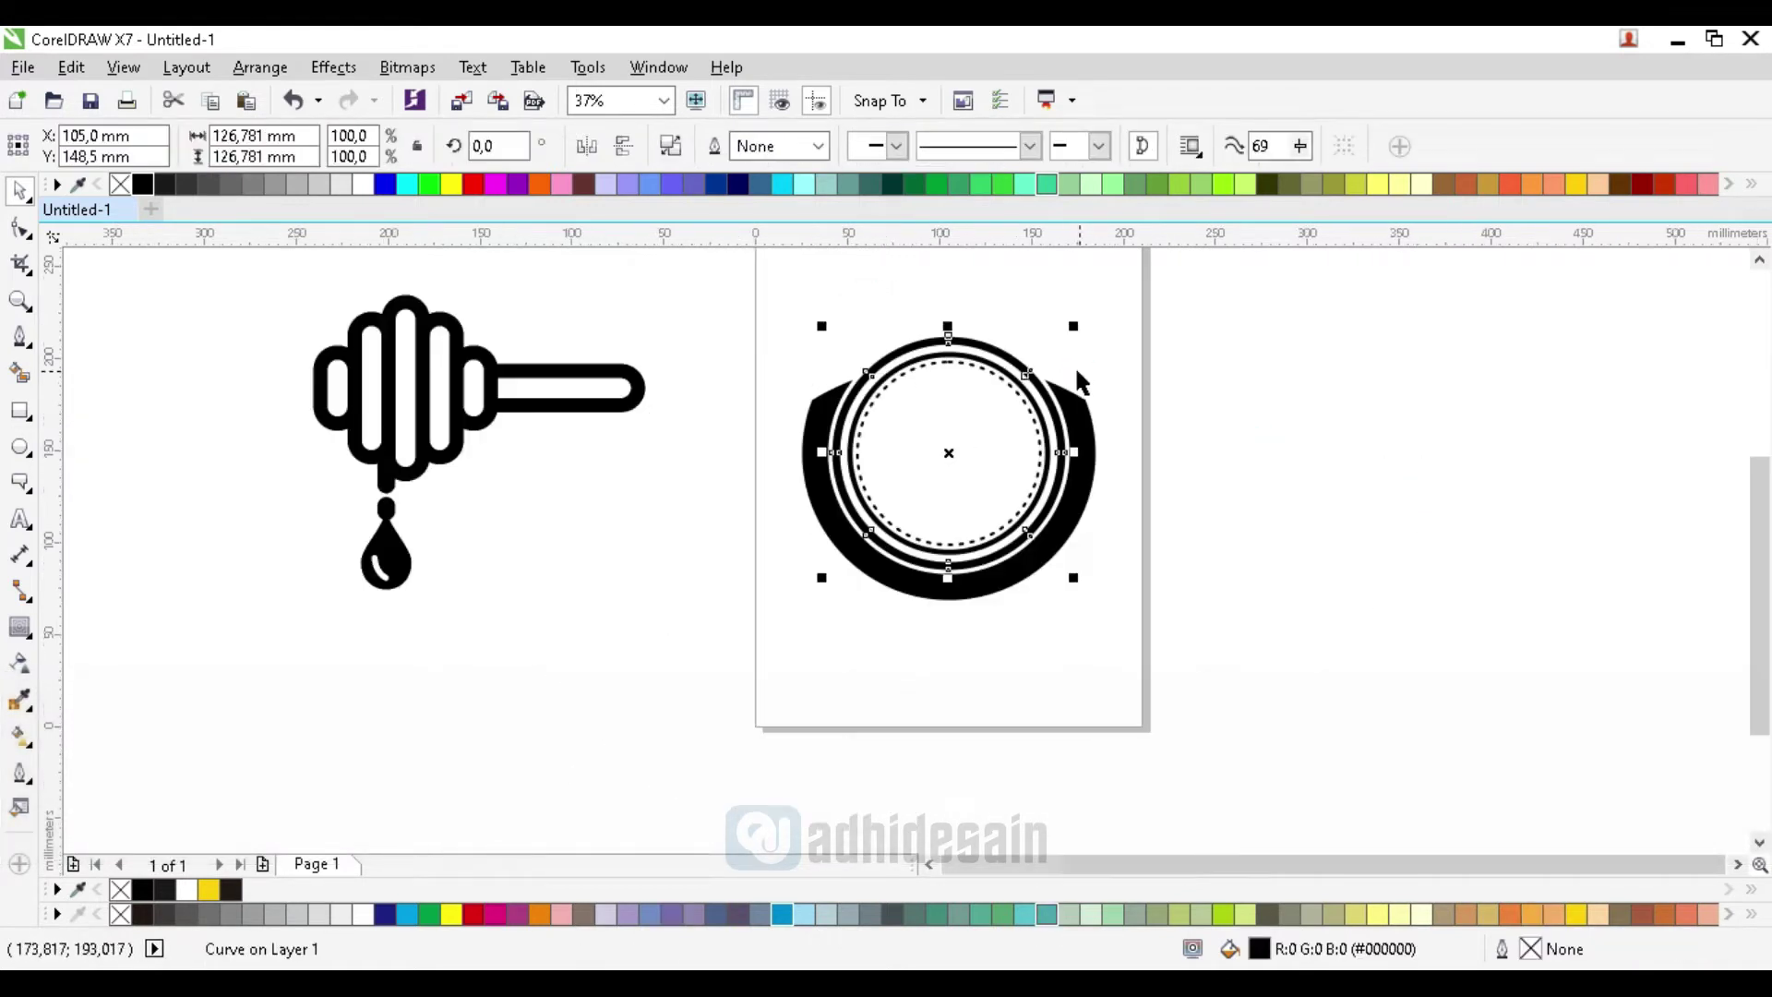
left_click(471, 401)
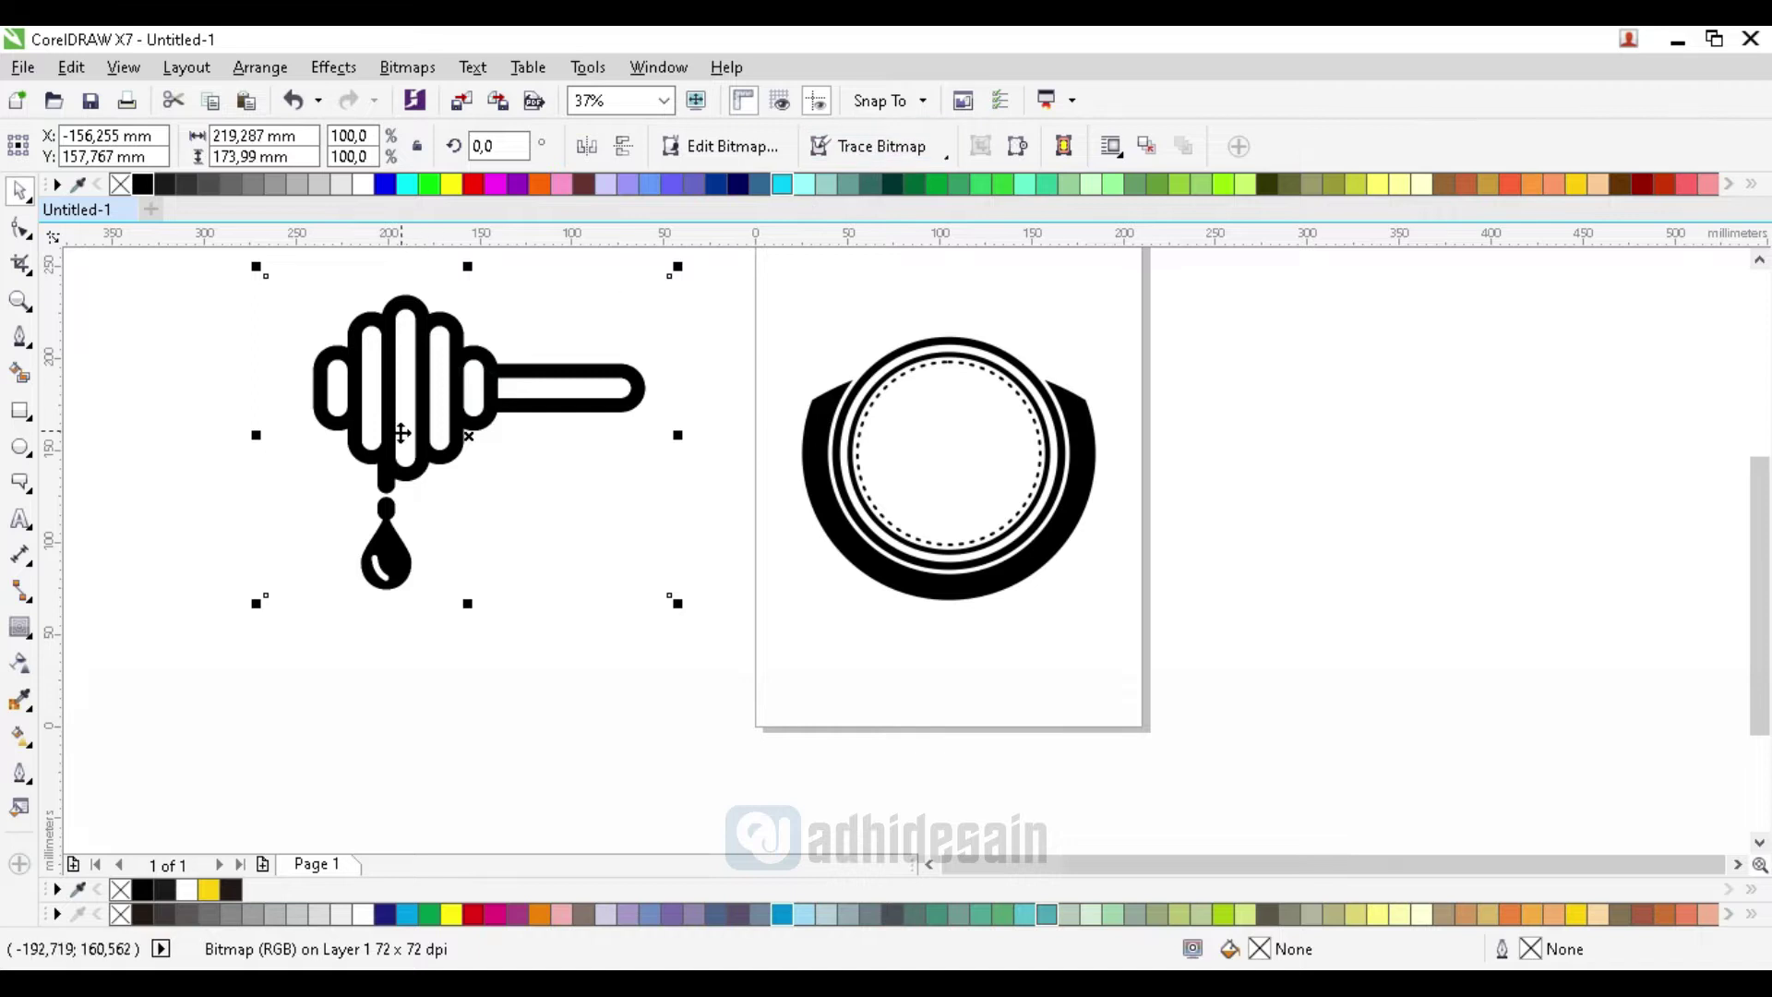
scroll(402, 433, "down", 4)
left_click_drag(402, 433, 780, 430)
scroll(601, 464, "up", 6)
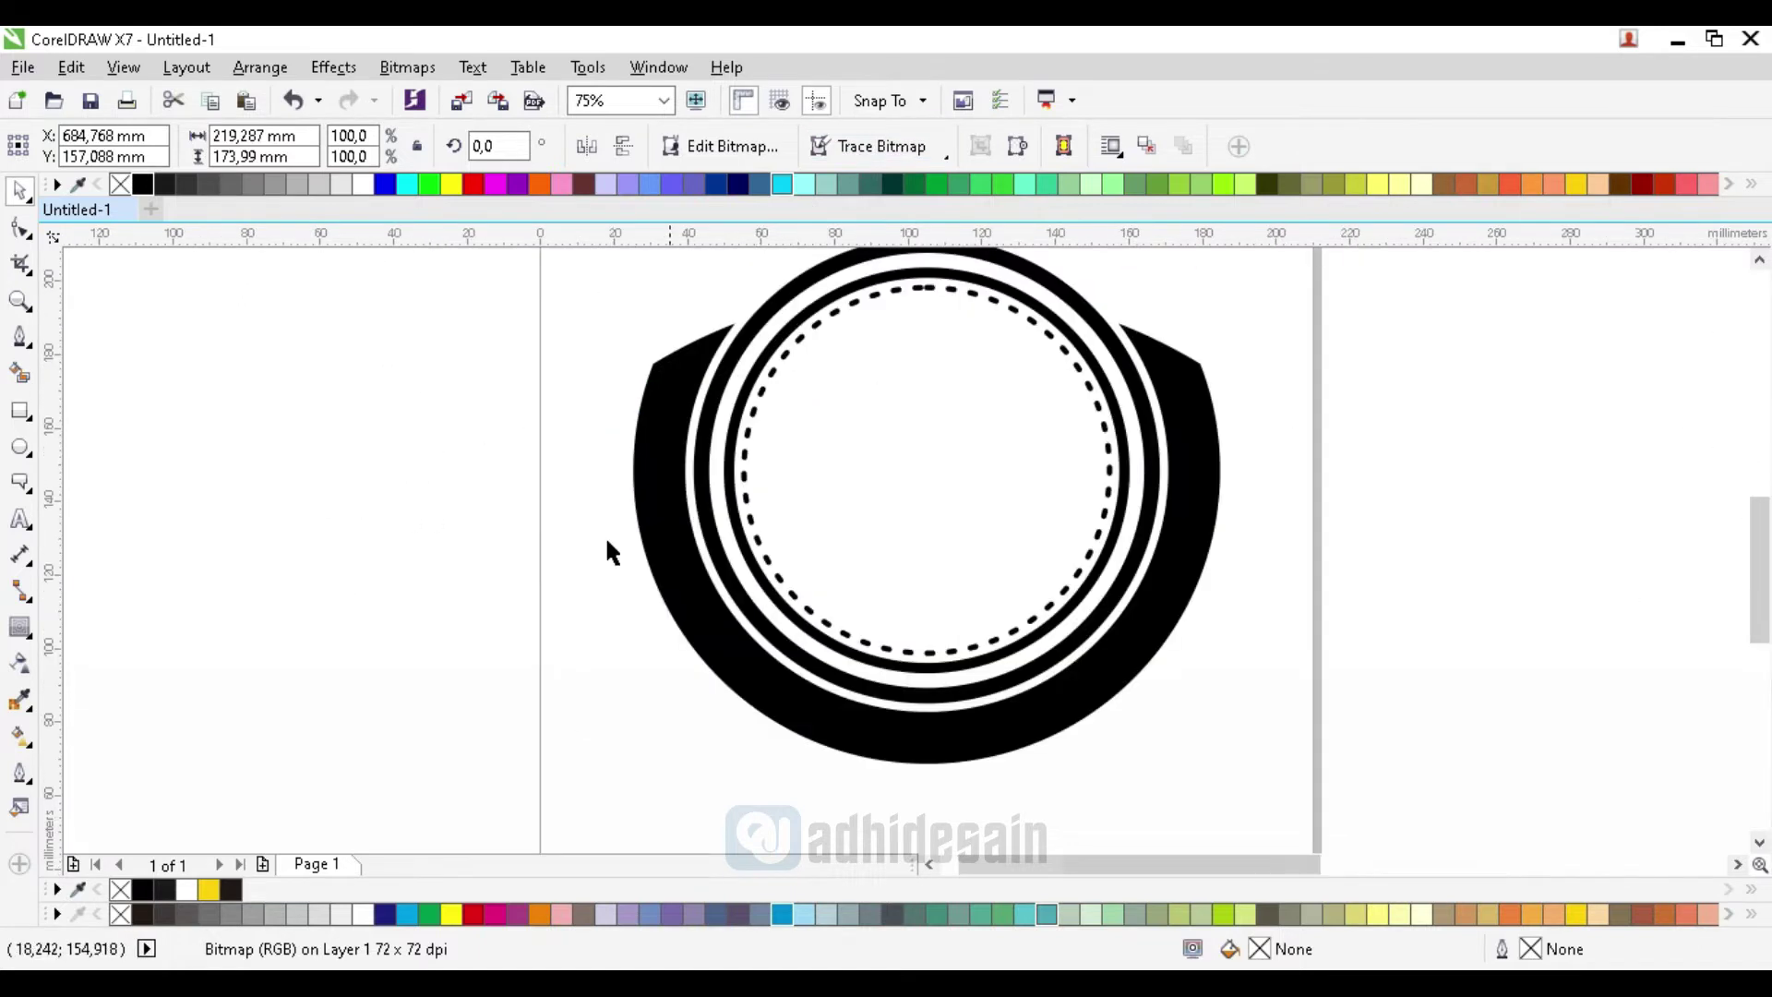
scroll(842, 525, "down", 2)
left_click_drag(1627, 420, 1224, 453)
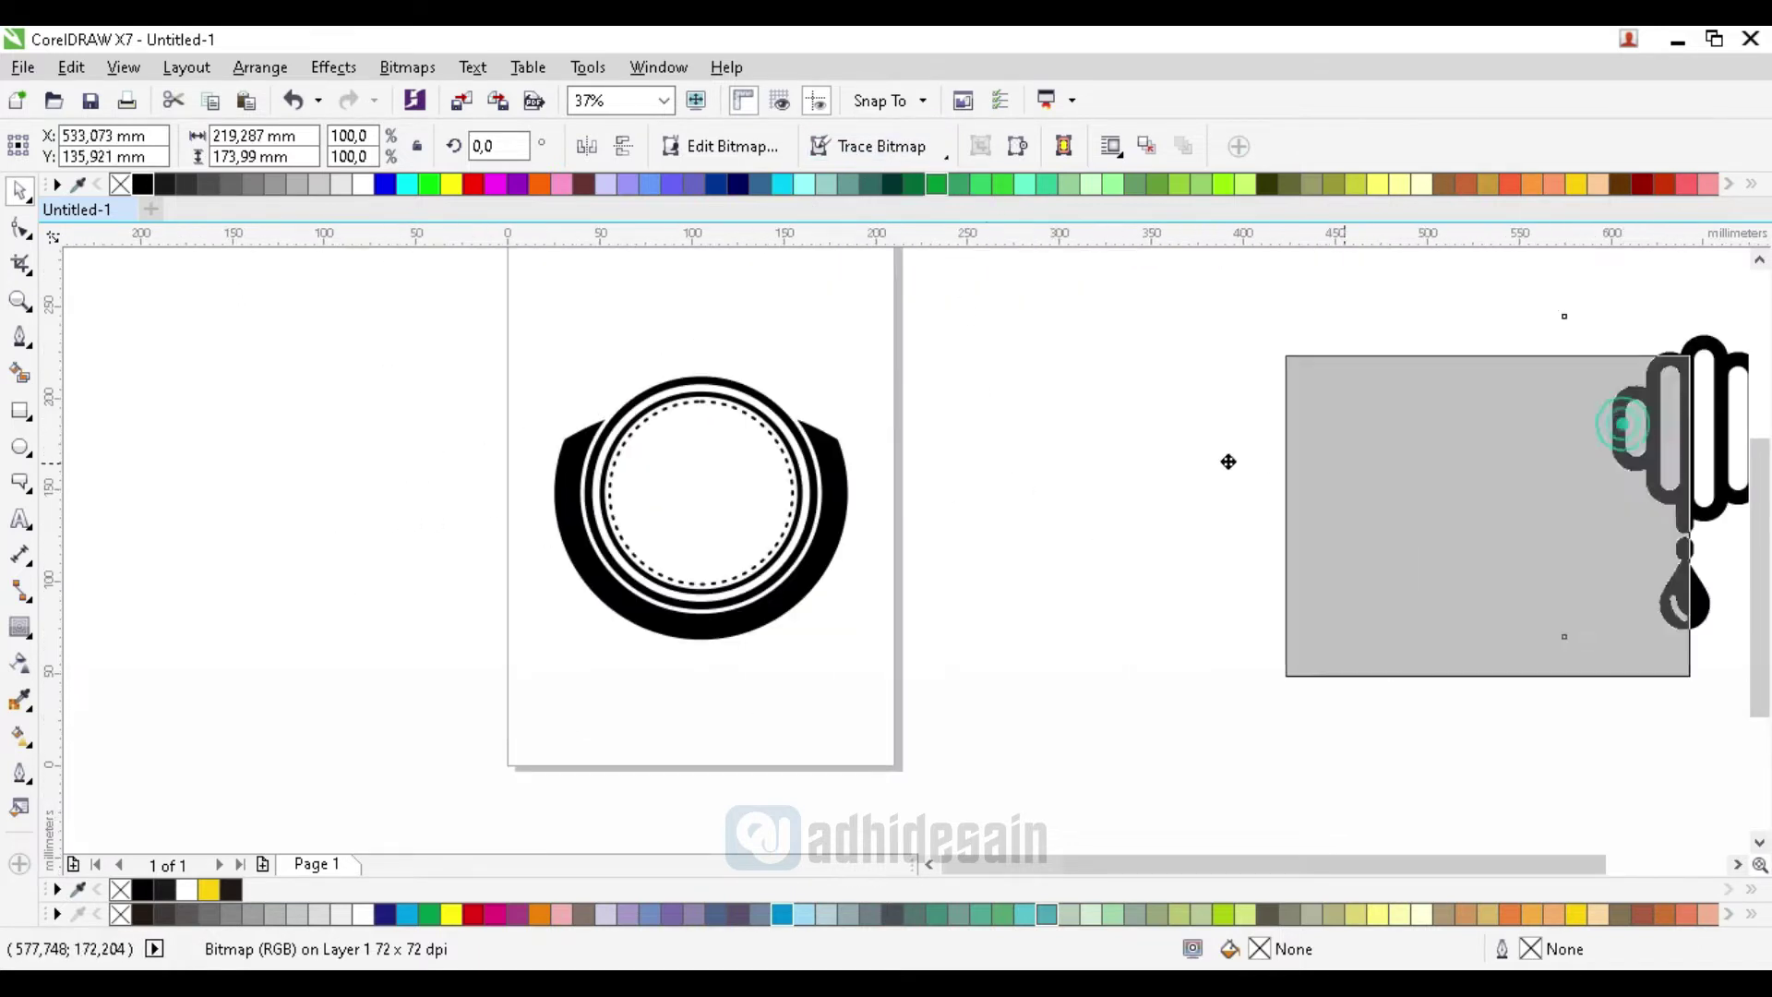
Vectorise the honey dipper bitmap with Quick Trace
left_click(881, 147)
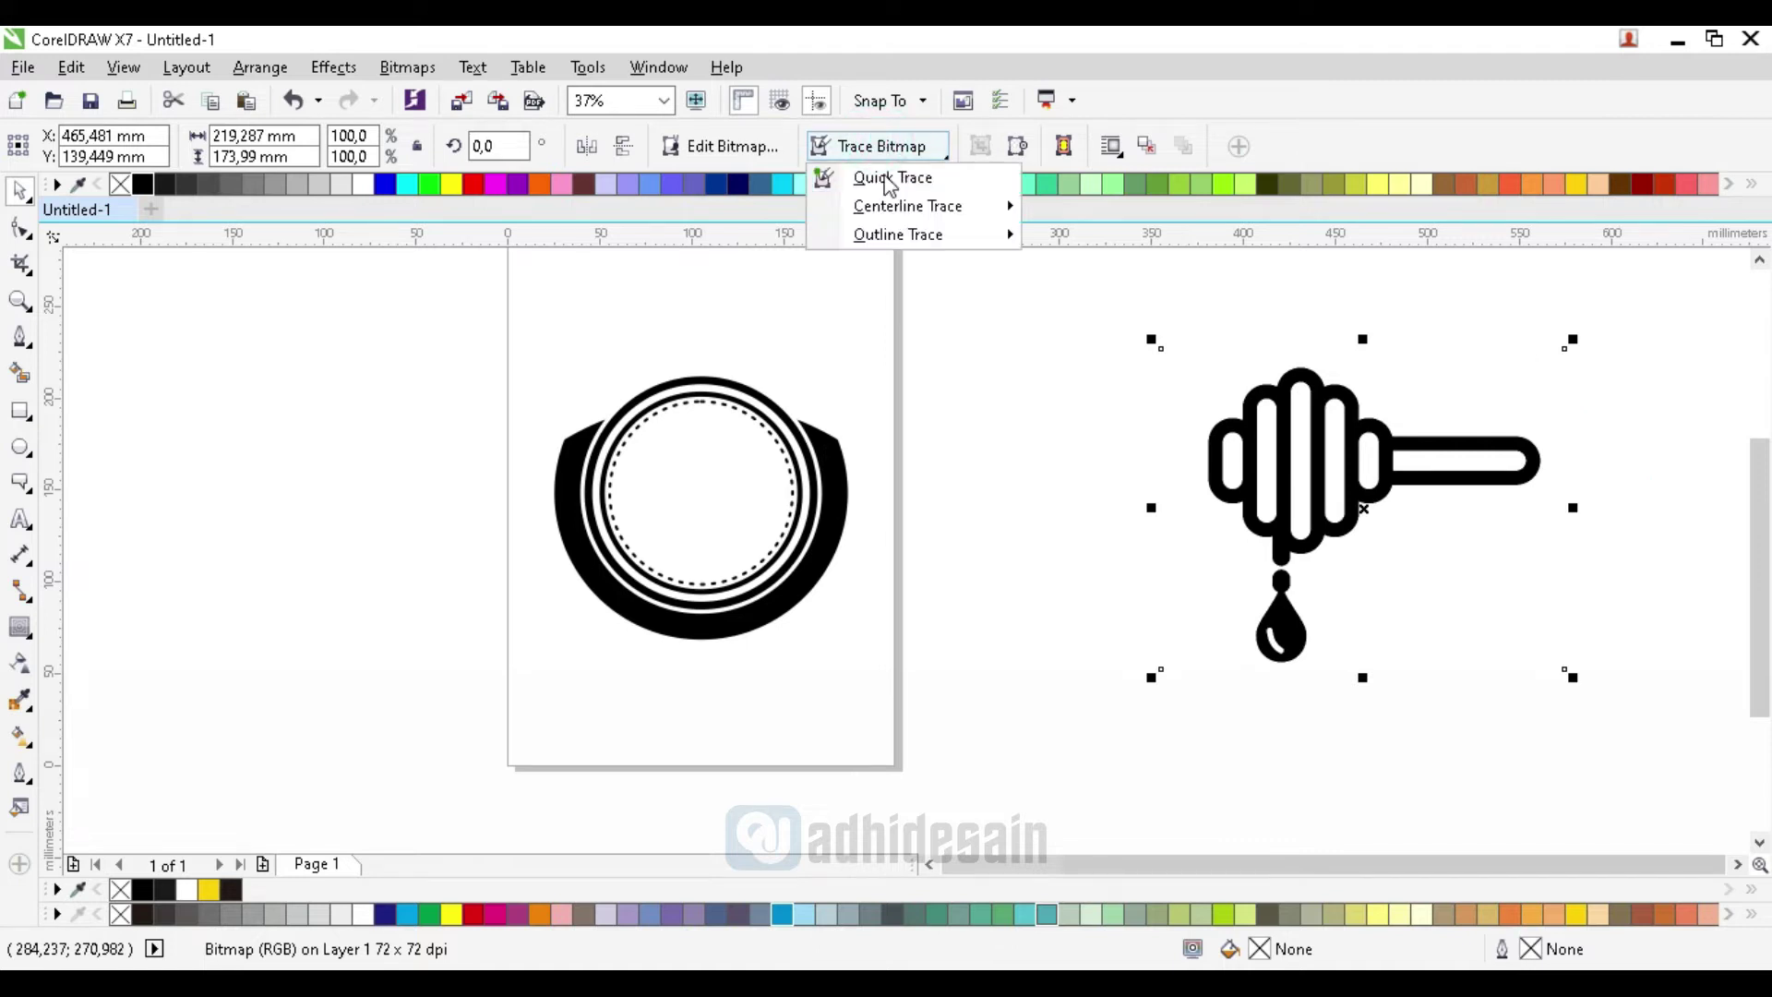
left_click(888, 178)
left_click(930, 575)
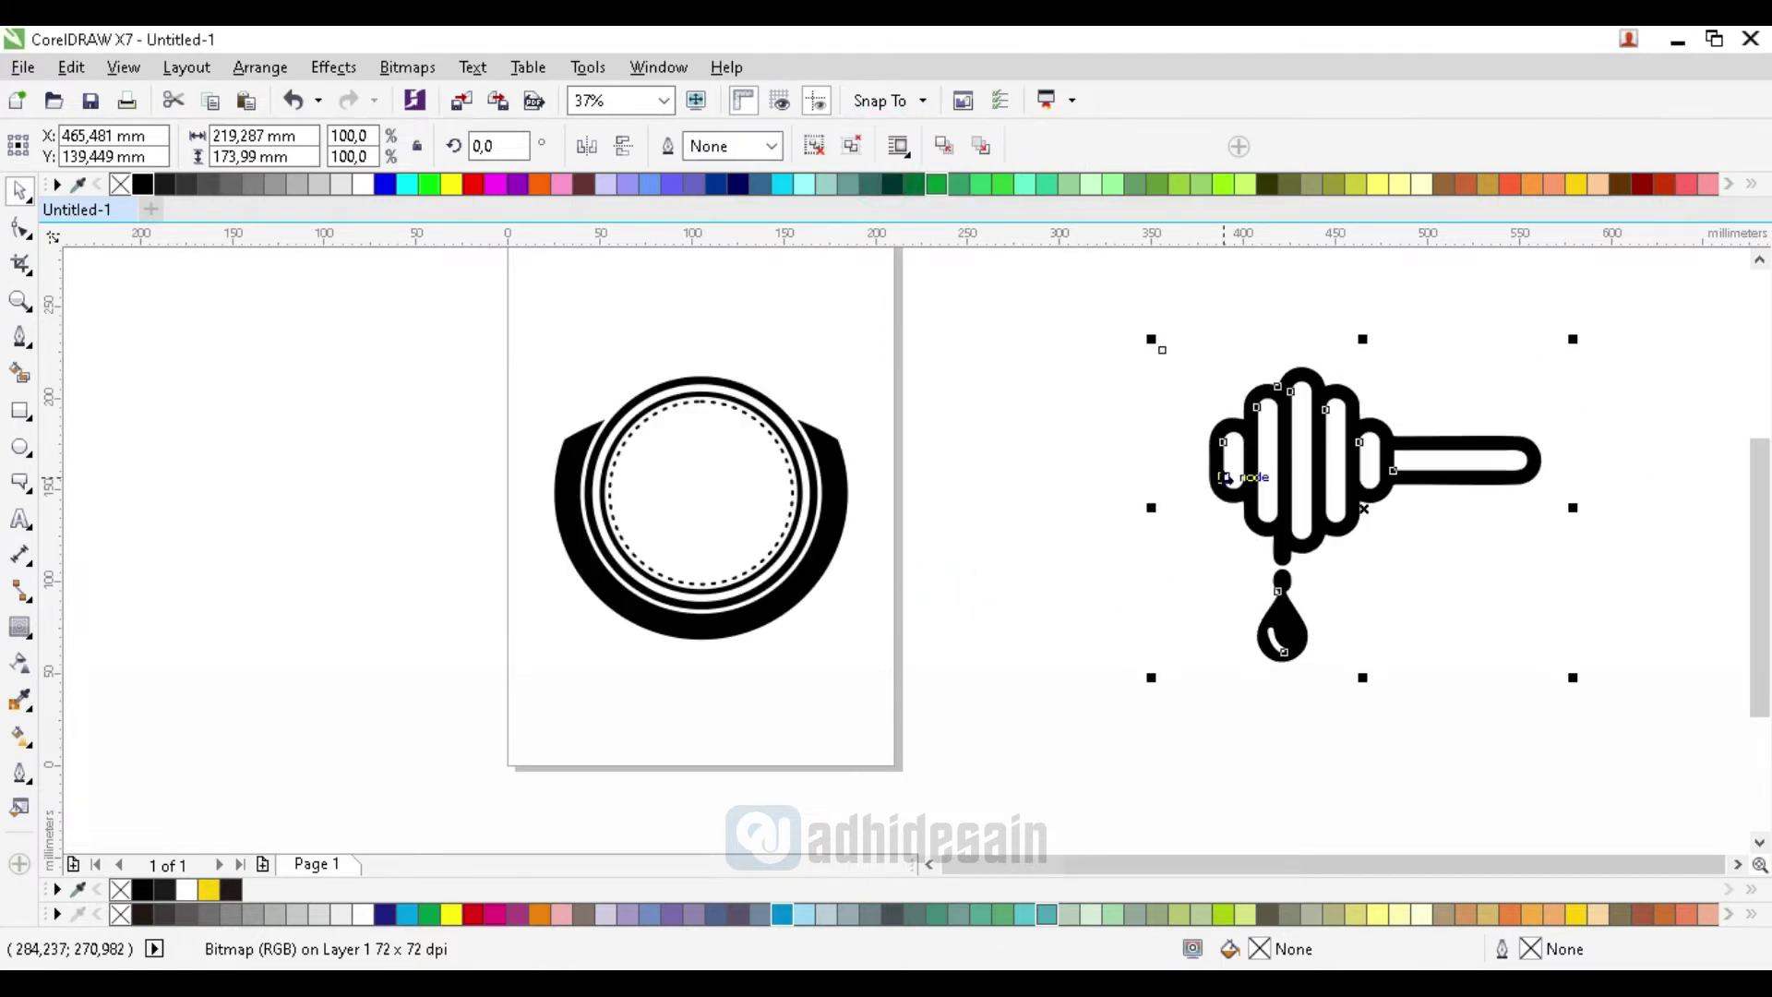
Move the traced honey dipper off the original bitmap and delete the bitmap
left_click(1052, 412)
left_click_drag(1223, 443, 1140, 587)
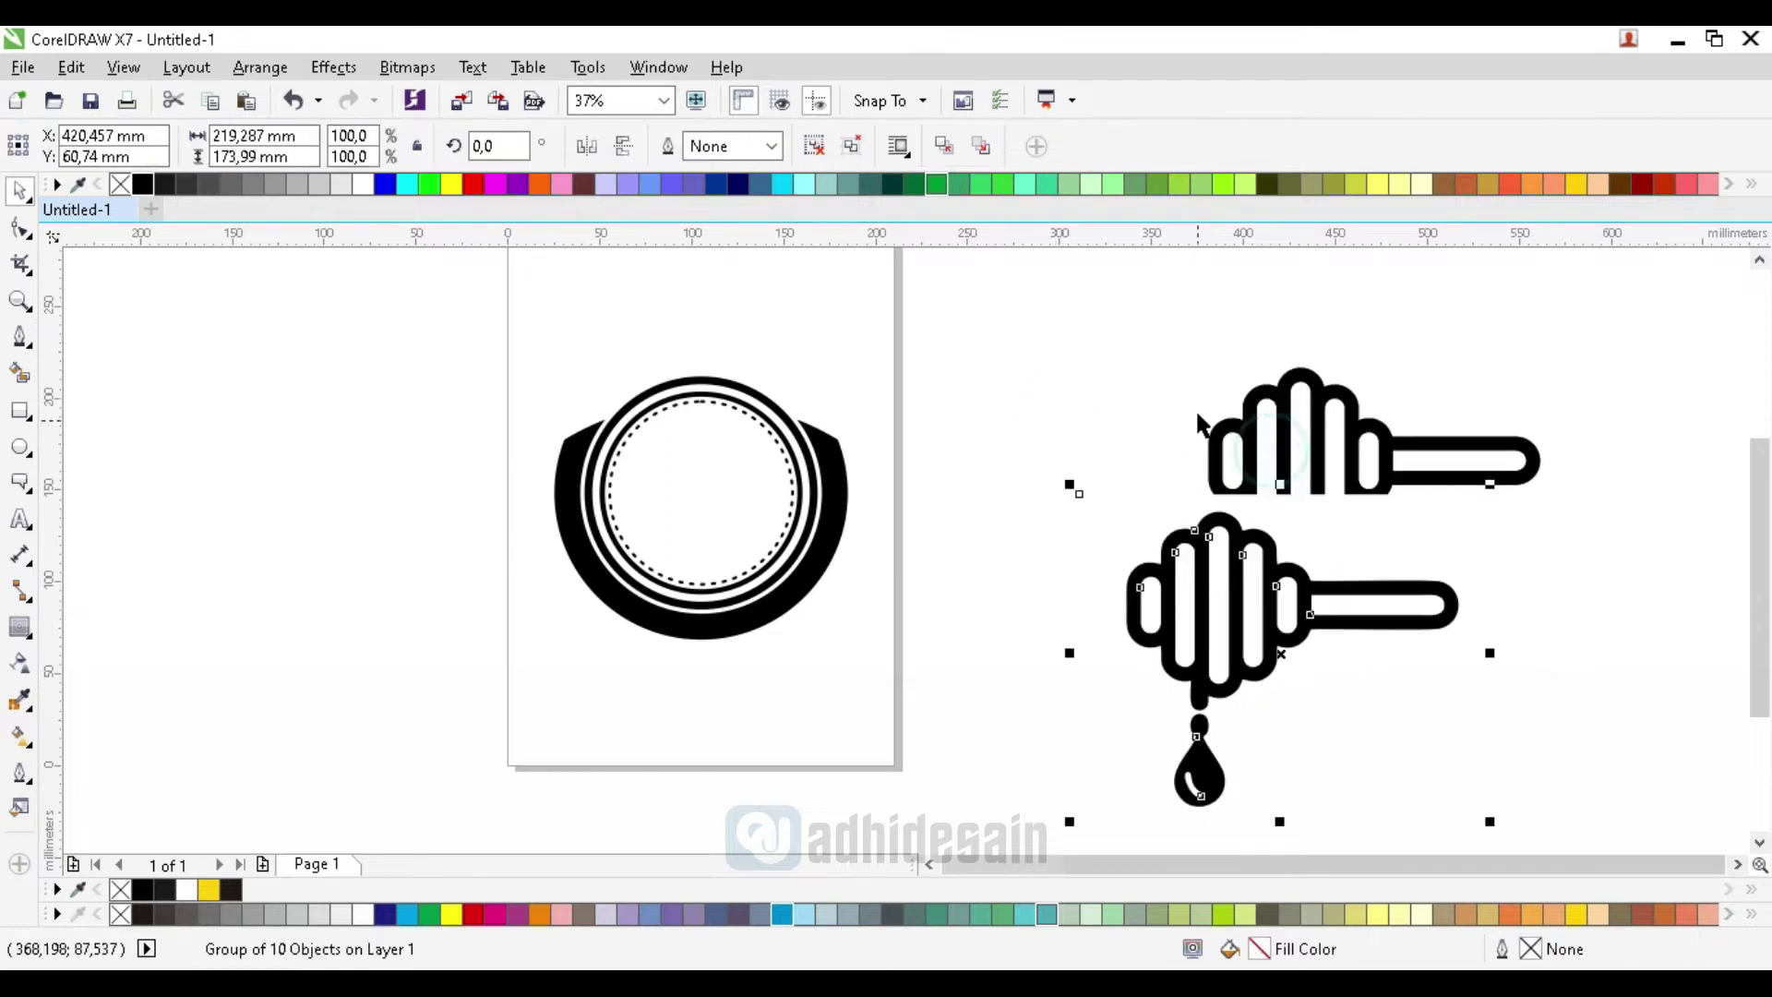
left_click(1198, 409)
key("Delete")
left_click_drag(1191, 647, 1156, 444)
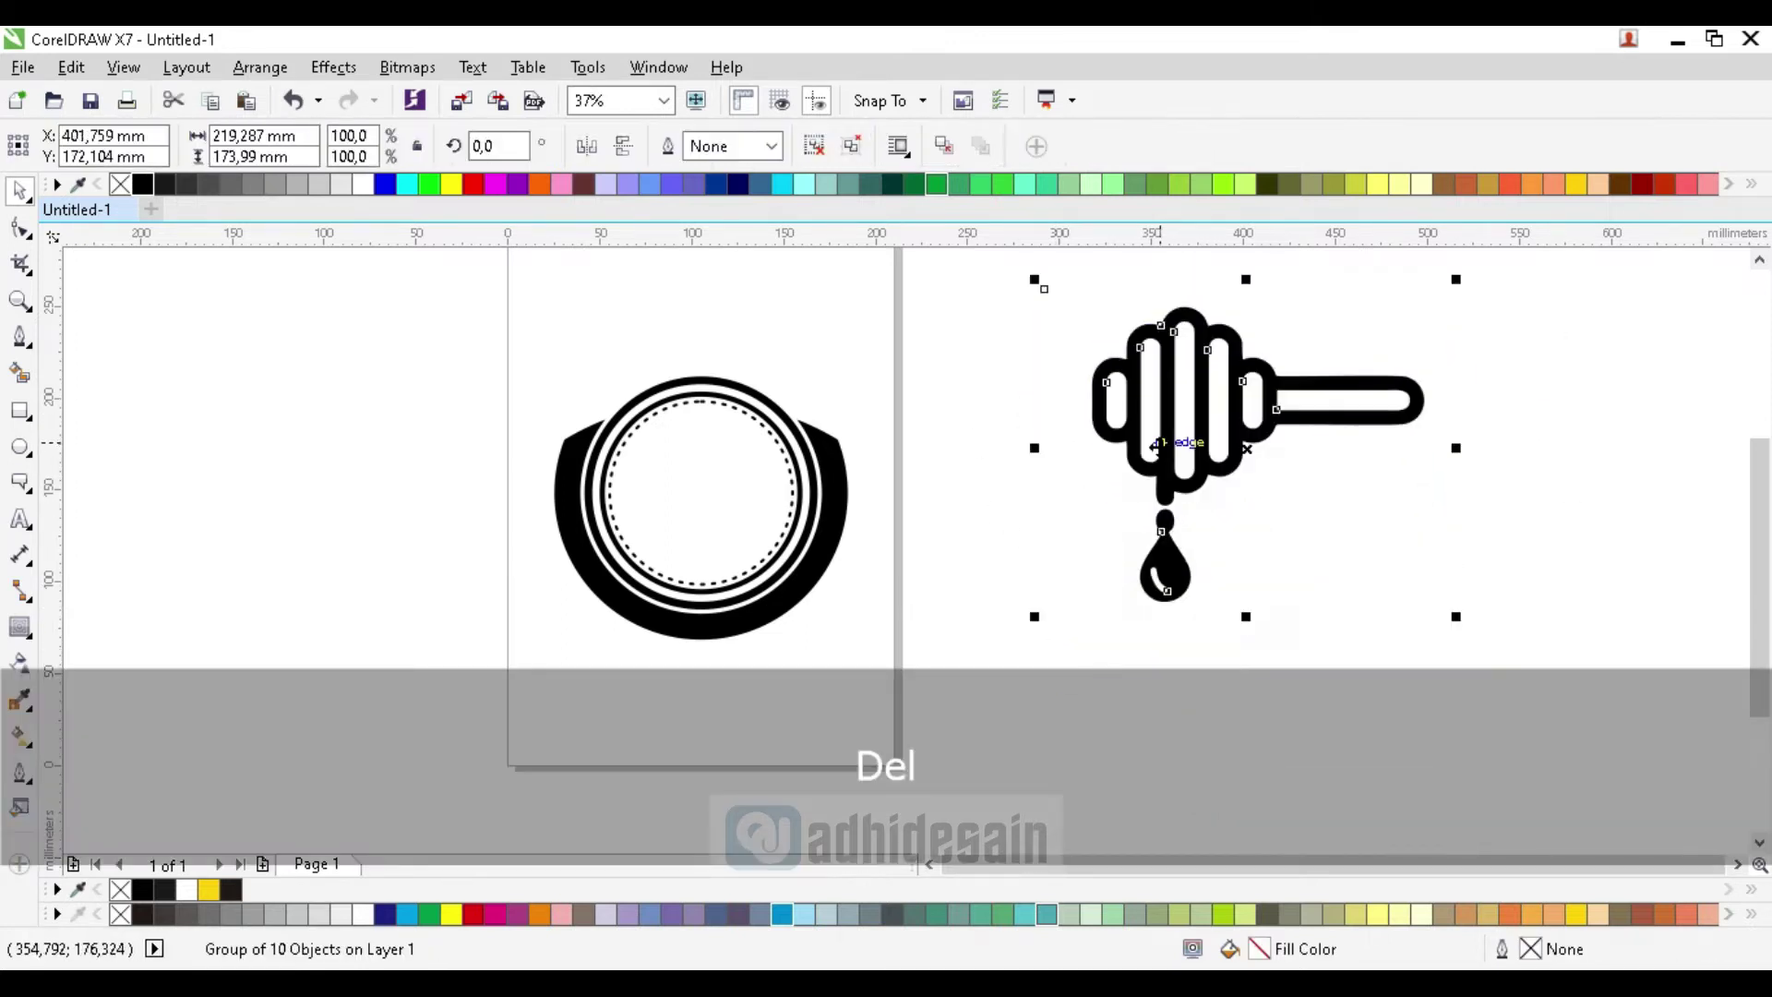
Ungroup the traced honey dipper, delete its background rectangle and regroup the remaining parts
left_click(933, 391)
left_click_drag(1097, 308, 934, 372)
left_click(930, 187)
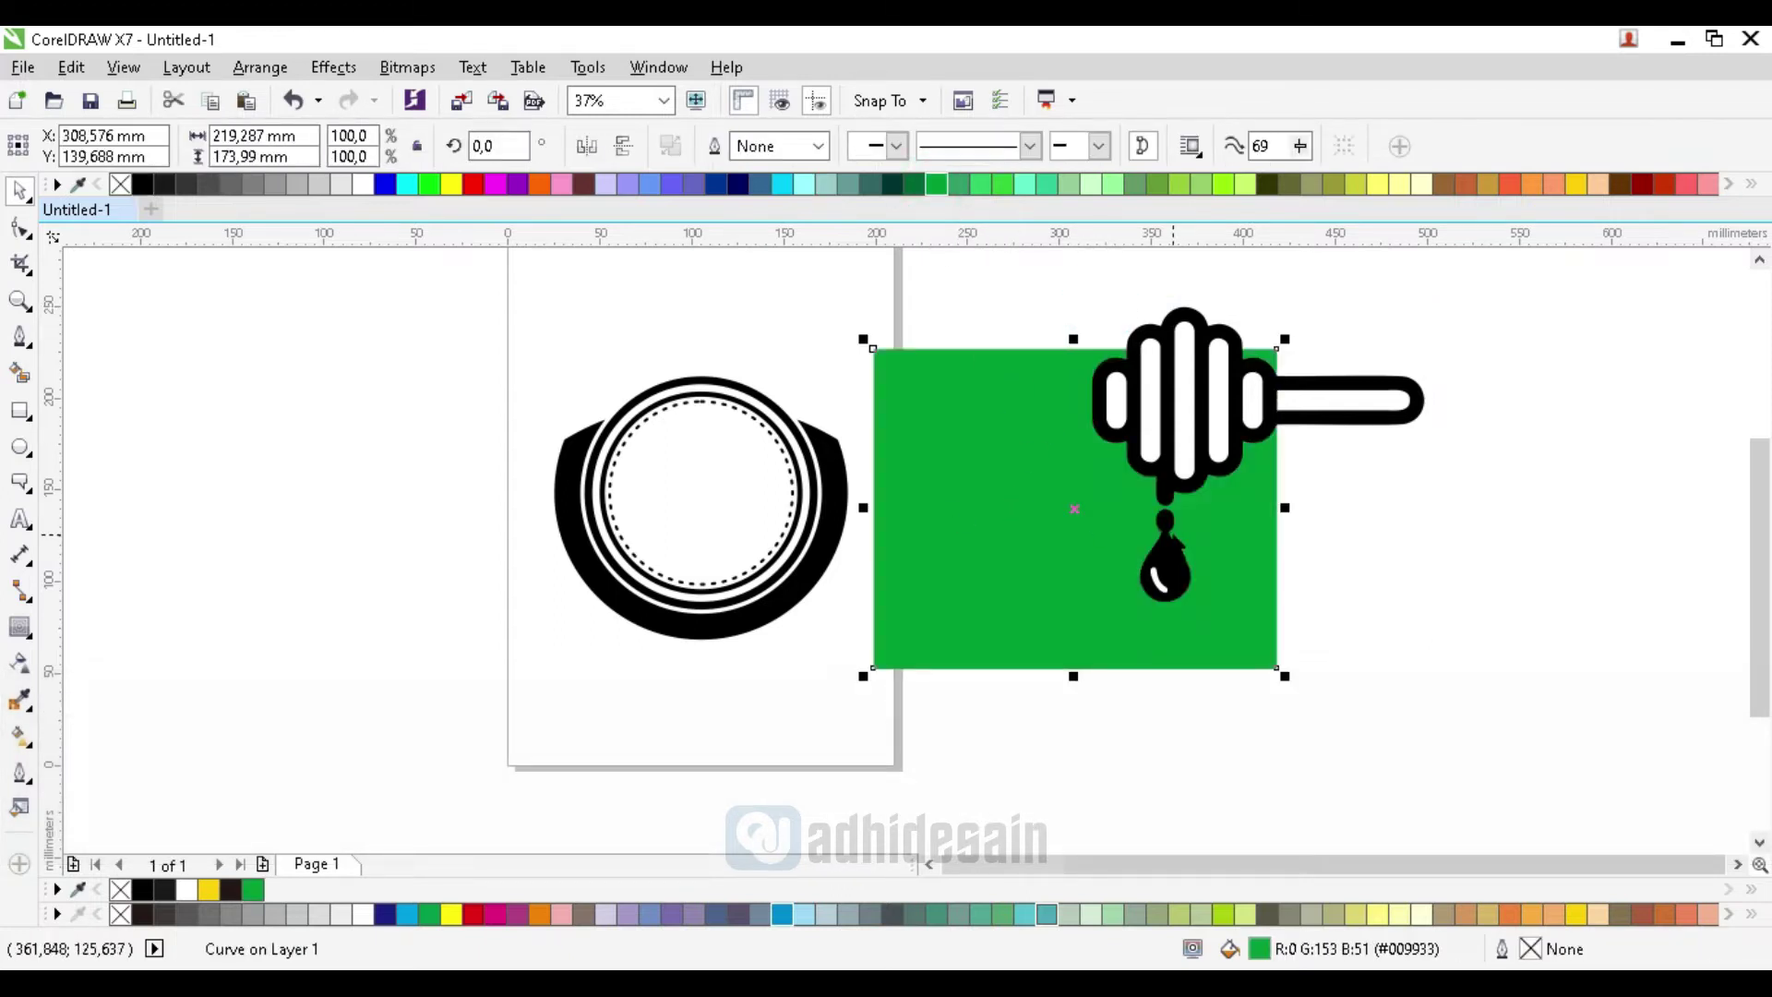
key("Delete")
left_click_drag(1020, 327, 1494, 646)
key("ctrl+g")
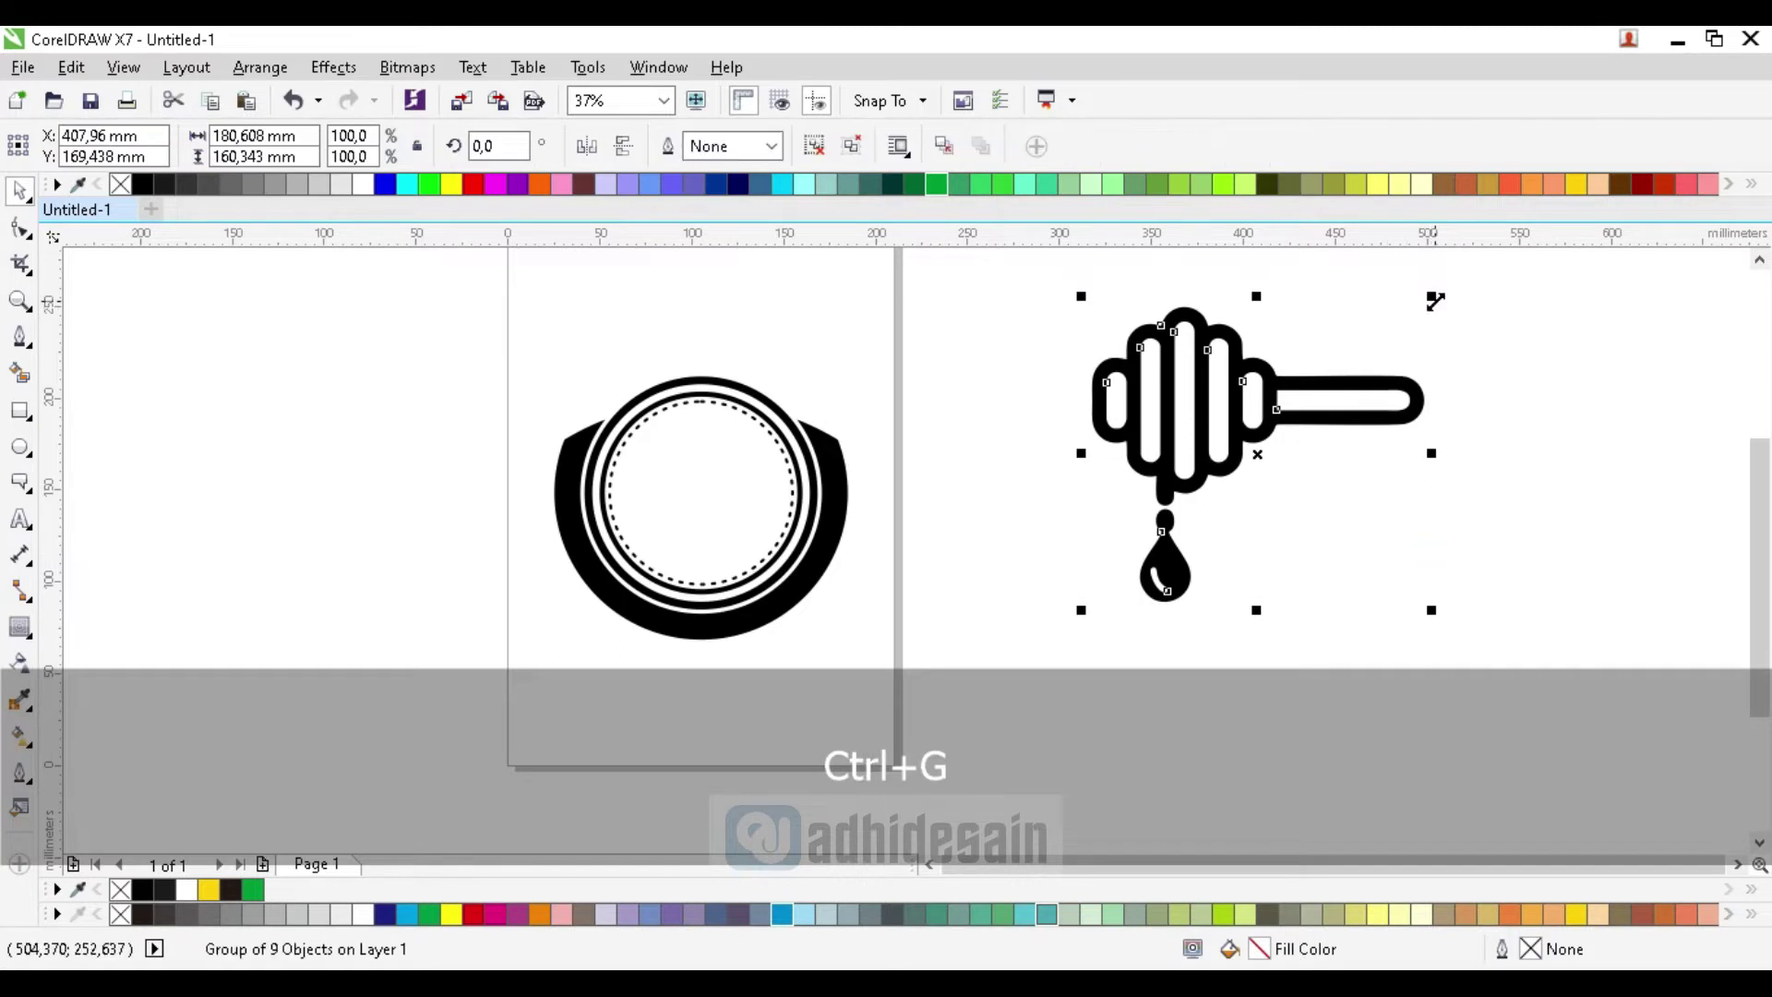
Scale the honey dipper group down to about 66.7 × 59.2 mm and place it inside the dotted circle
left_click_drag(1434, 300, 704, 501)
scroll(699, 478, "up", 2)
scroll(694, 478, "up", 2)
scroll(703, 500, "down", 2)
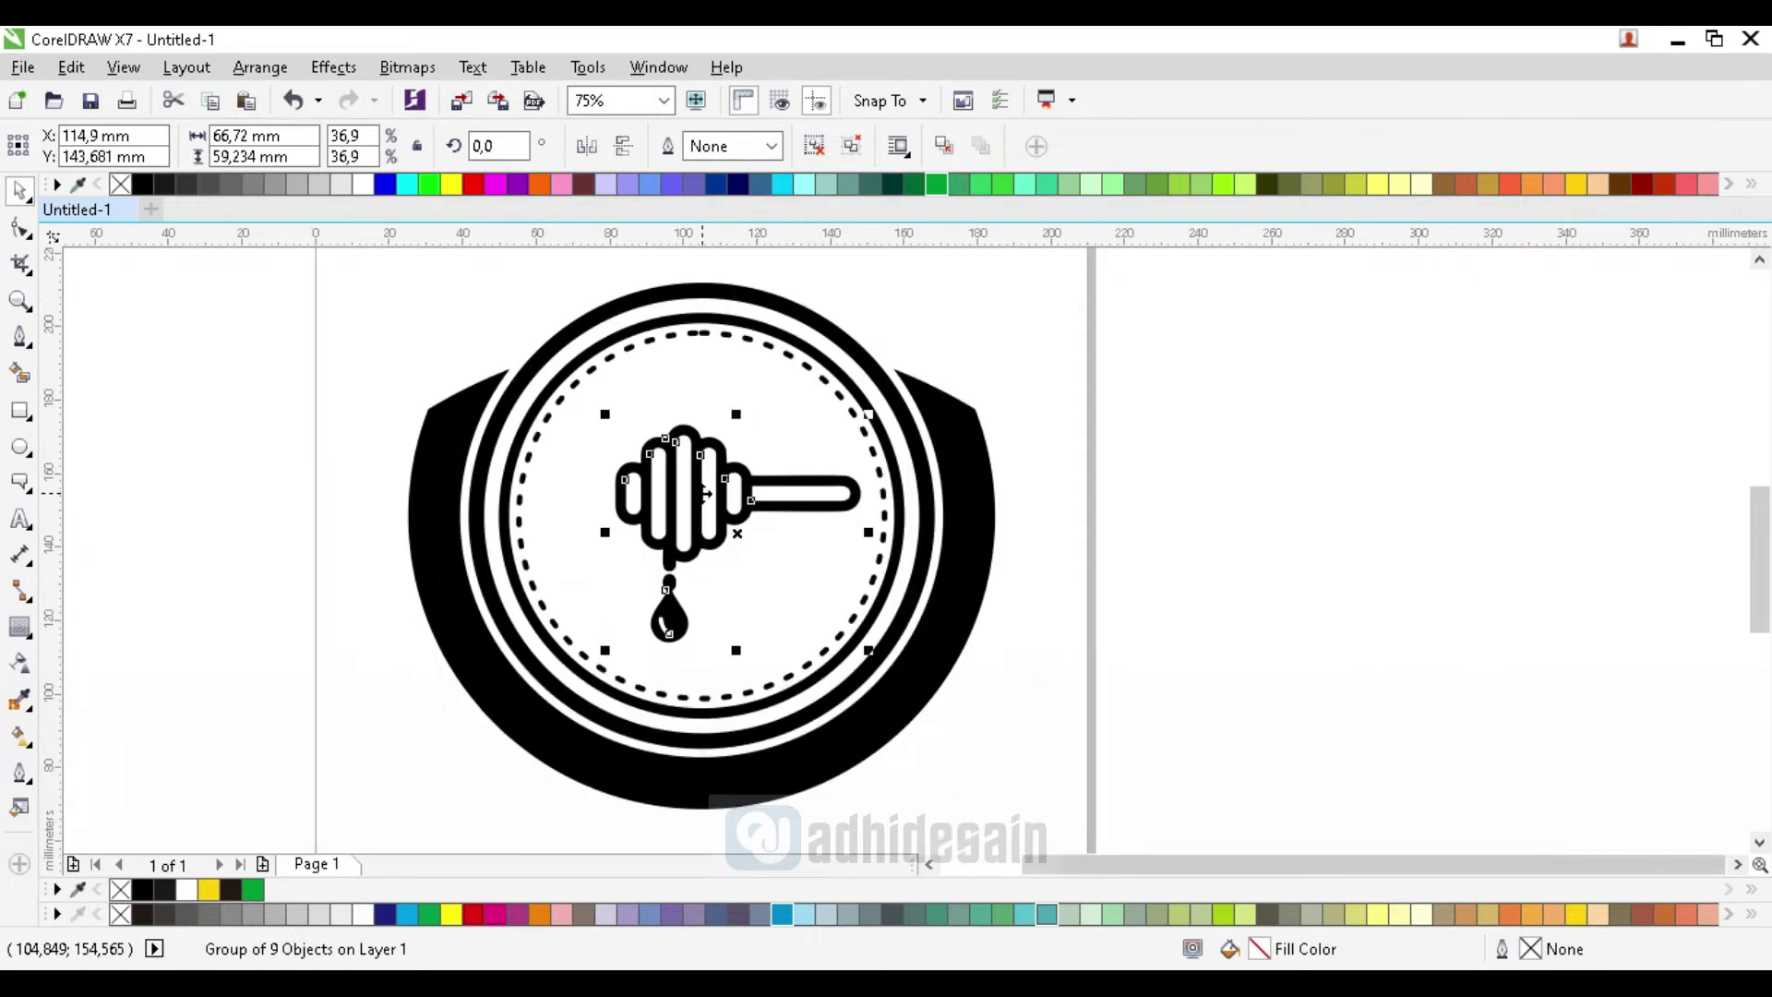
Centre the honey dipper horizontally and vertically on the dotted circle
key("shift")
left_click(879, 560, "shift")
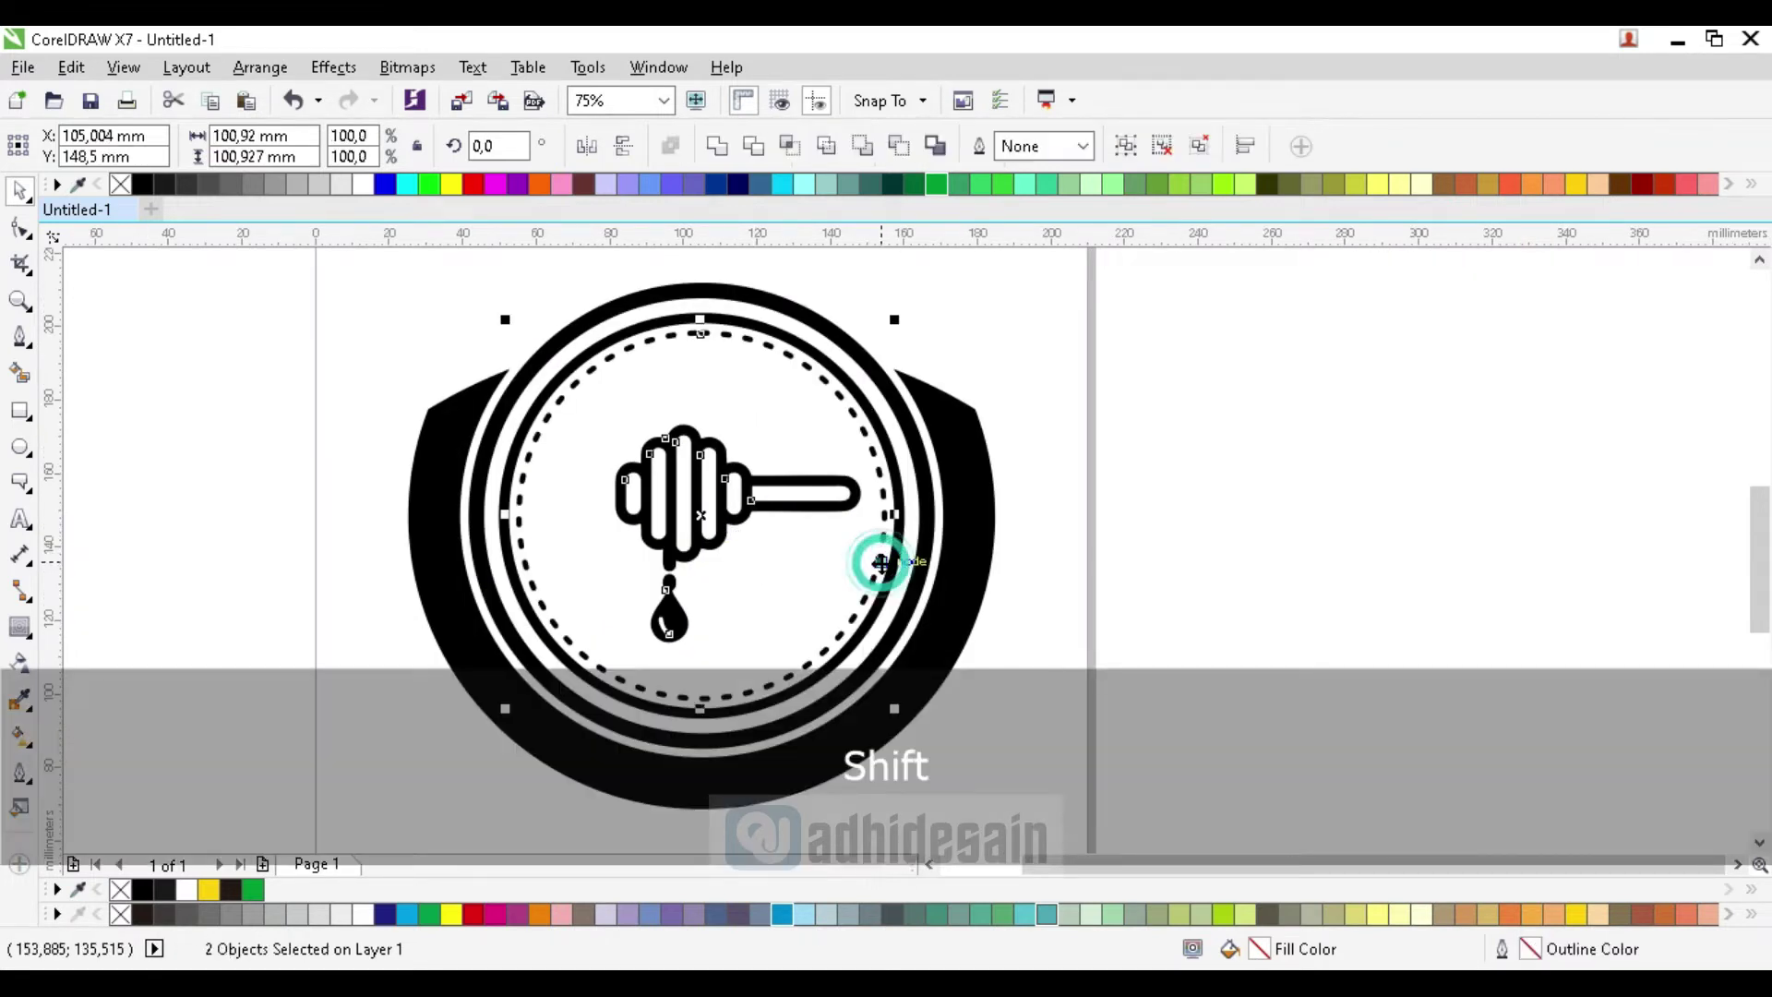
key("c")
key("e")
left_click(1228, 519)
Shift the honey dipper slightly right and down, to about X 113.6 mm, Y 142 mm
scroll(665, 475, "up", 2)
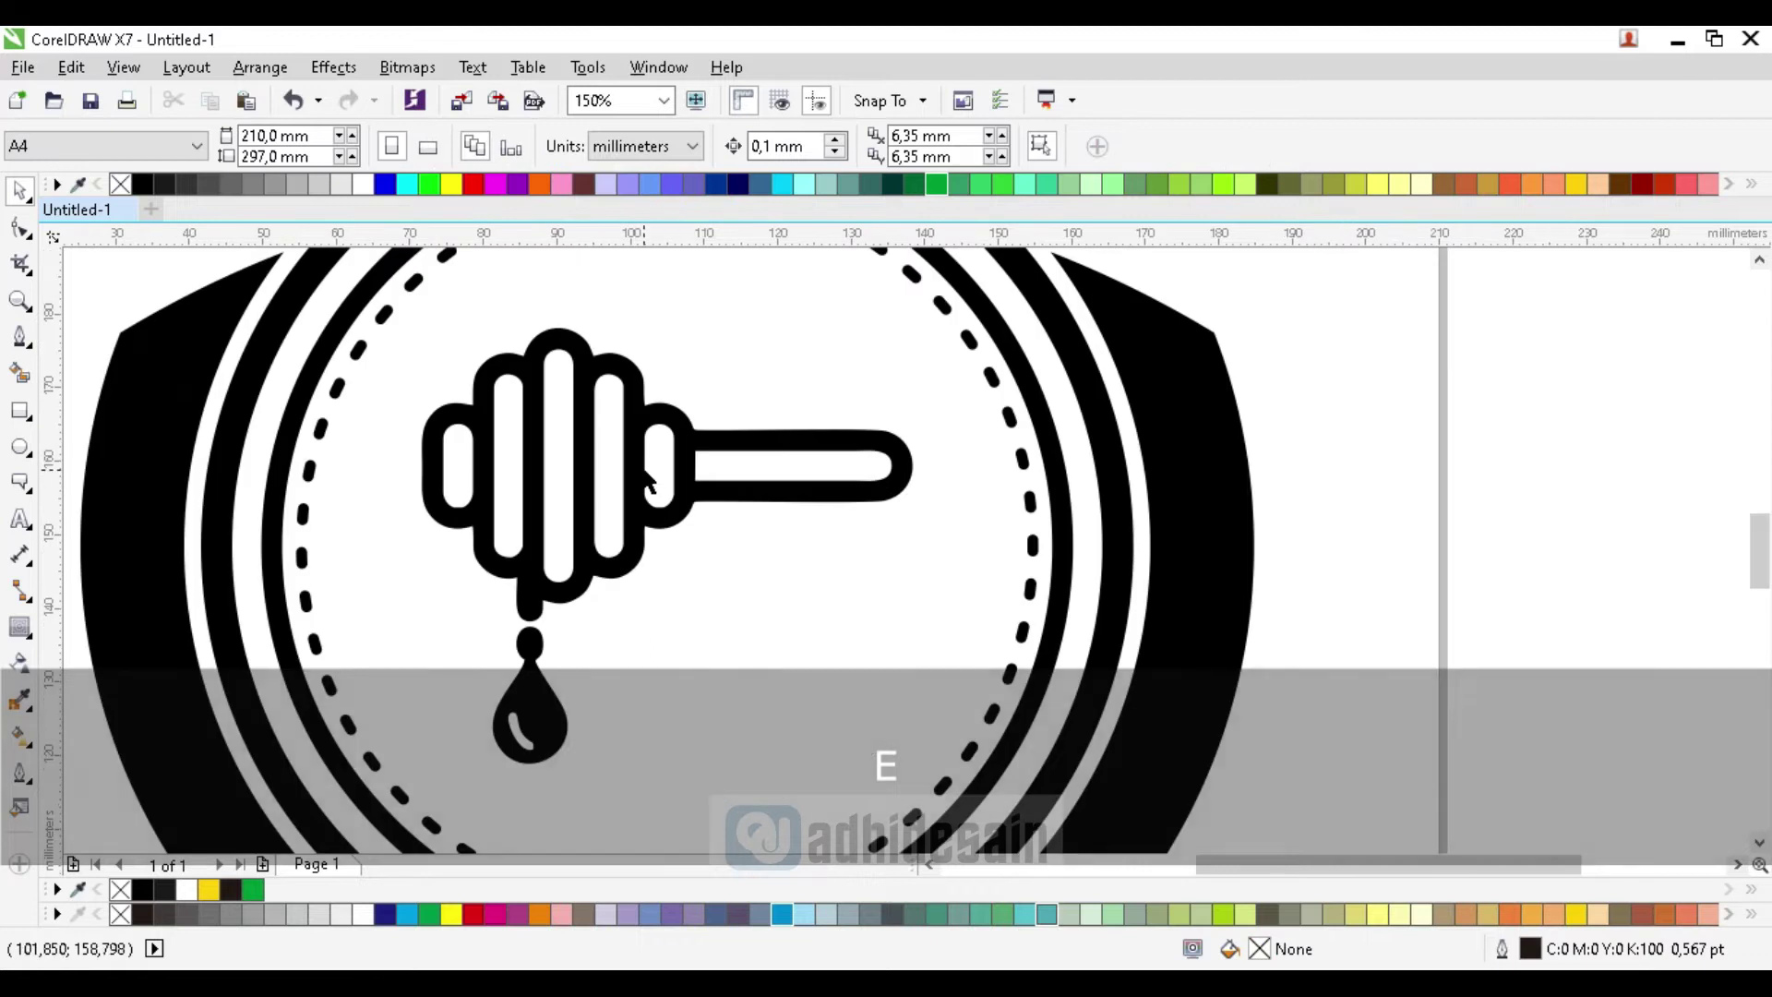
left_click_drag(647, 476, 720, 510)
key("shift")
scroll(720, 510, "down", 2)
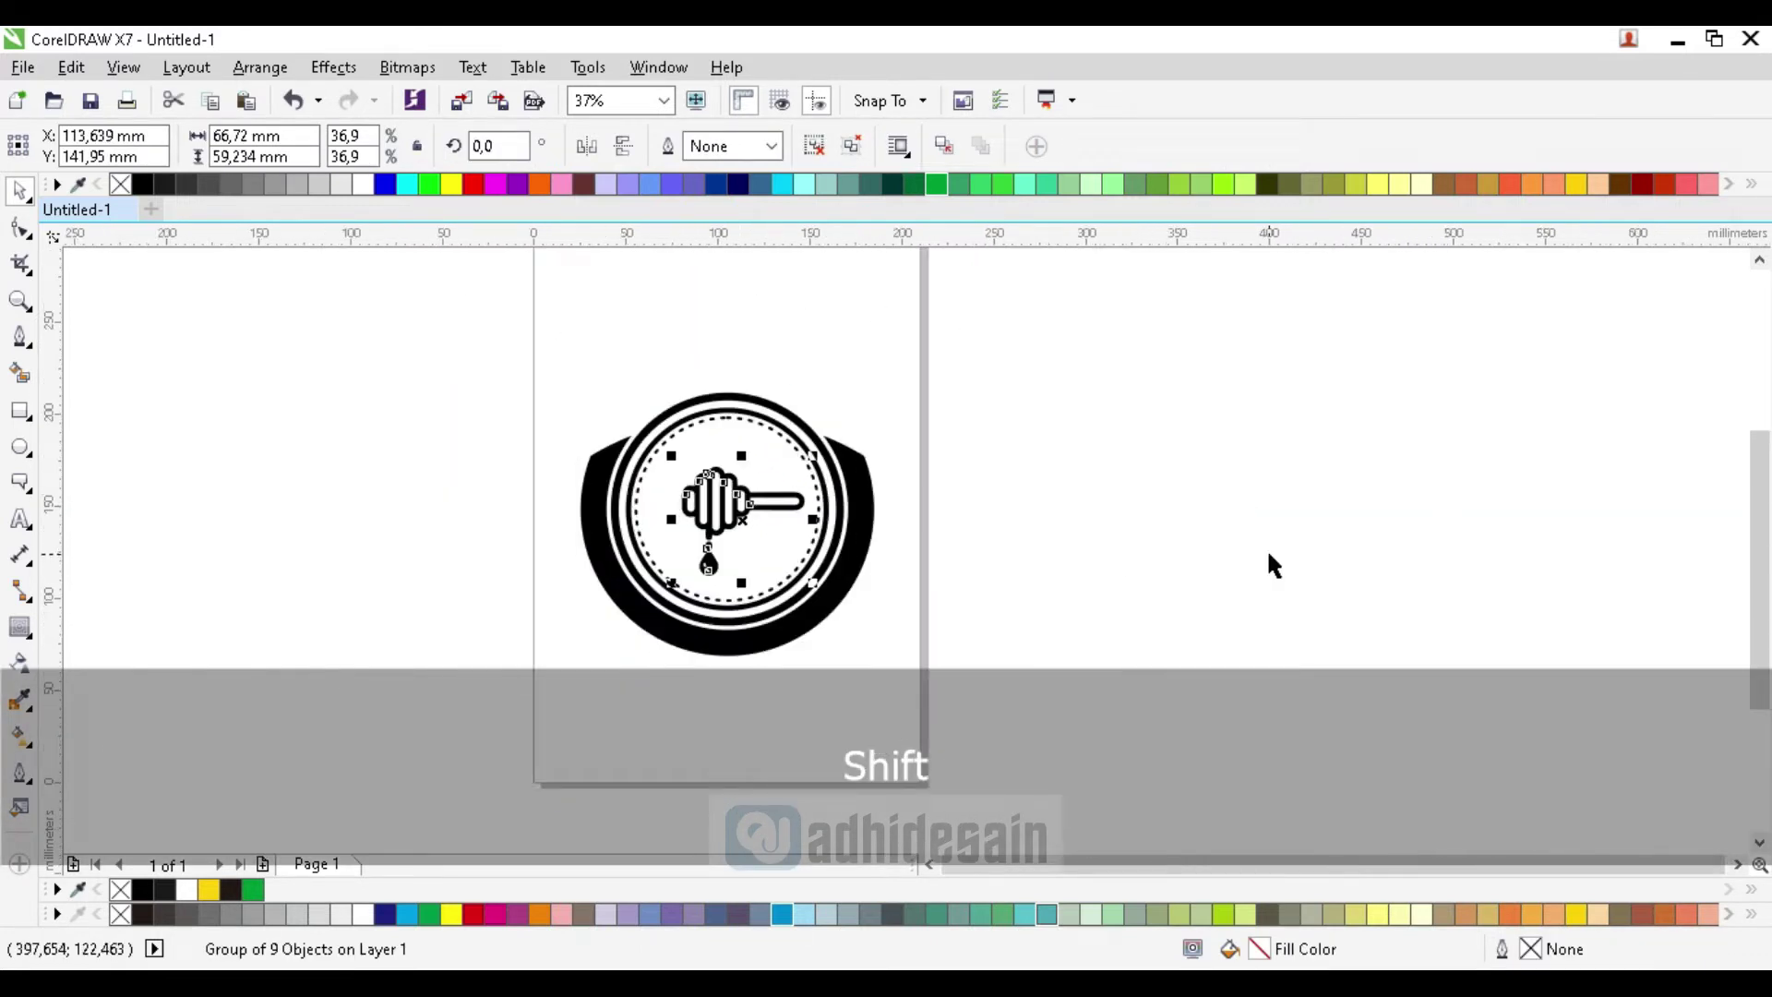
left_click(1269, 555)
Rotate the honey dipper clockwise to an angle of about 328.8° so its handle slopes down to the right
scroll(761, 565, "up", 1)
left_click(738, 460)
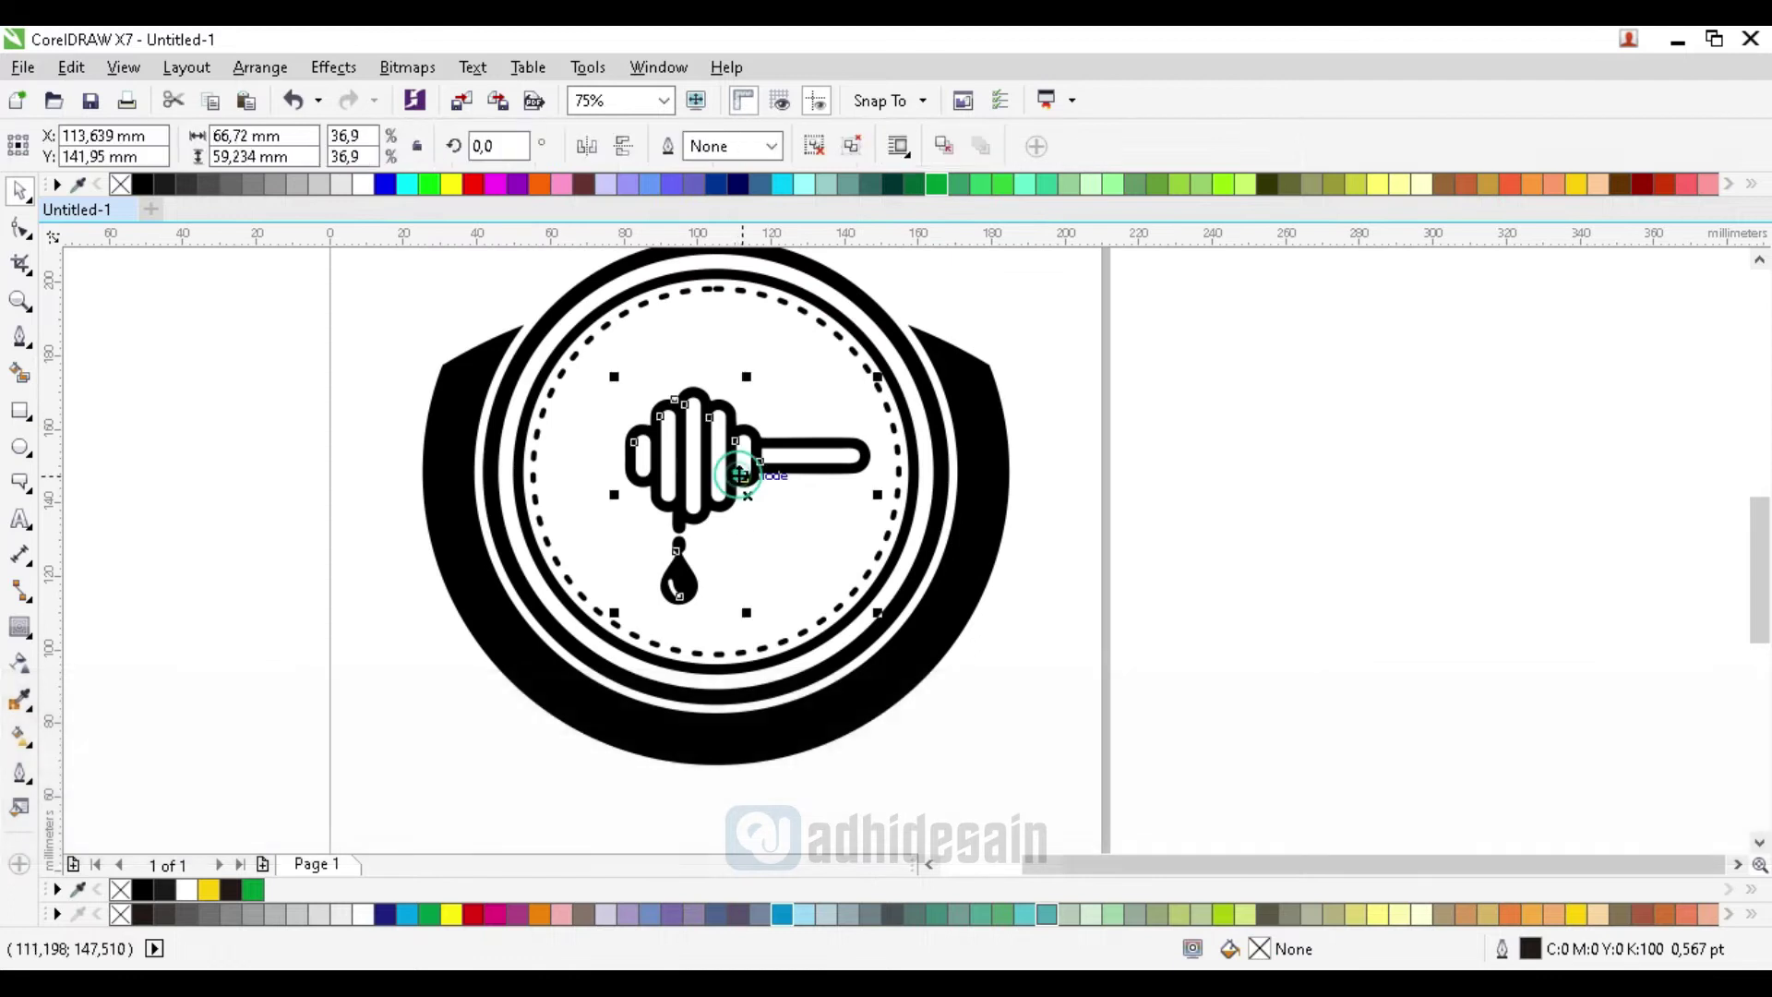
left_click(828, 452)
left_click_drag(877, 381, 939, 464)
left_click(1131, 522)
Nudge the rotated honey dipper left inside the dotted circle, to about X 108.8 mm, Y 150.9 mm
scroll(745, 459, "up", 1)
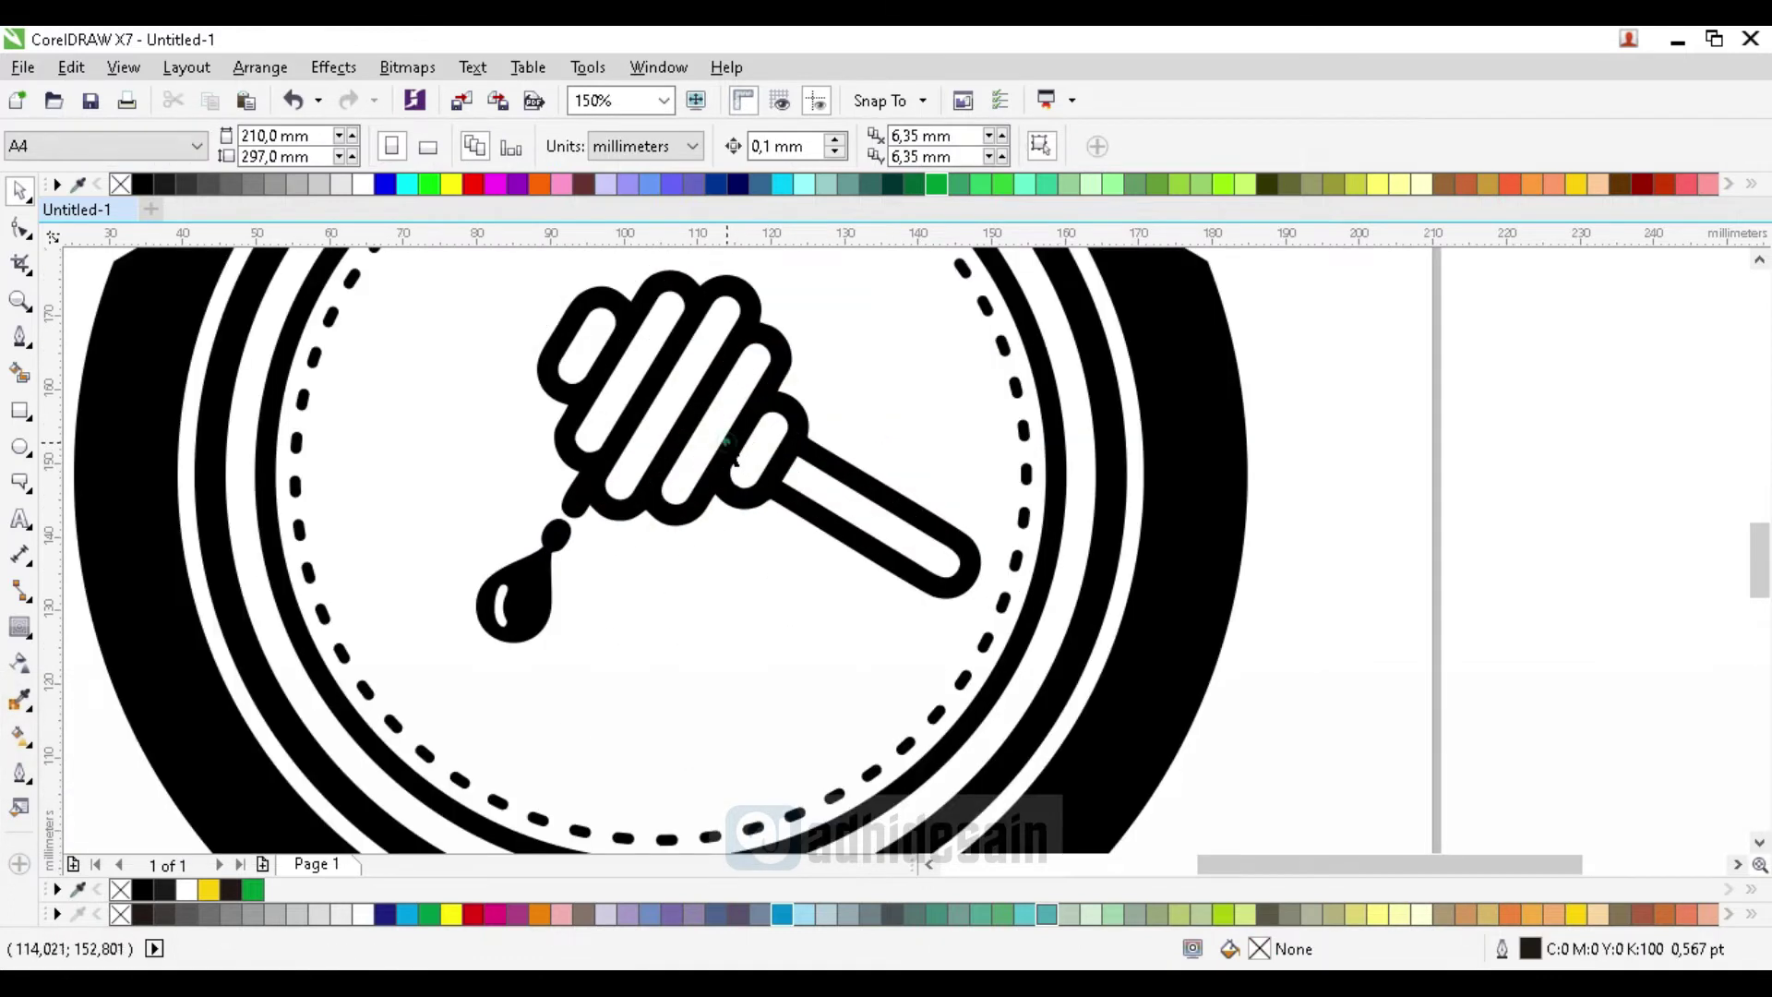
left_click_drag(736, 458, 639, 397)
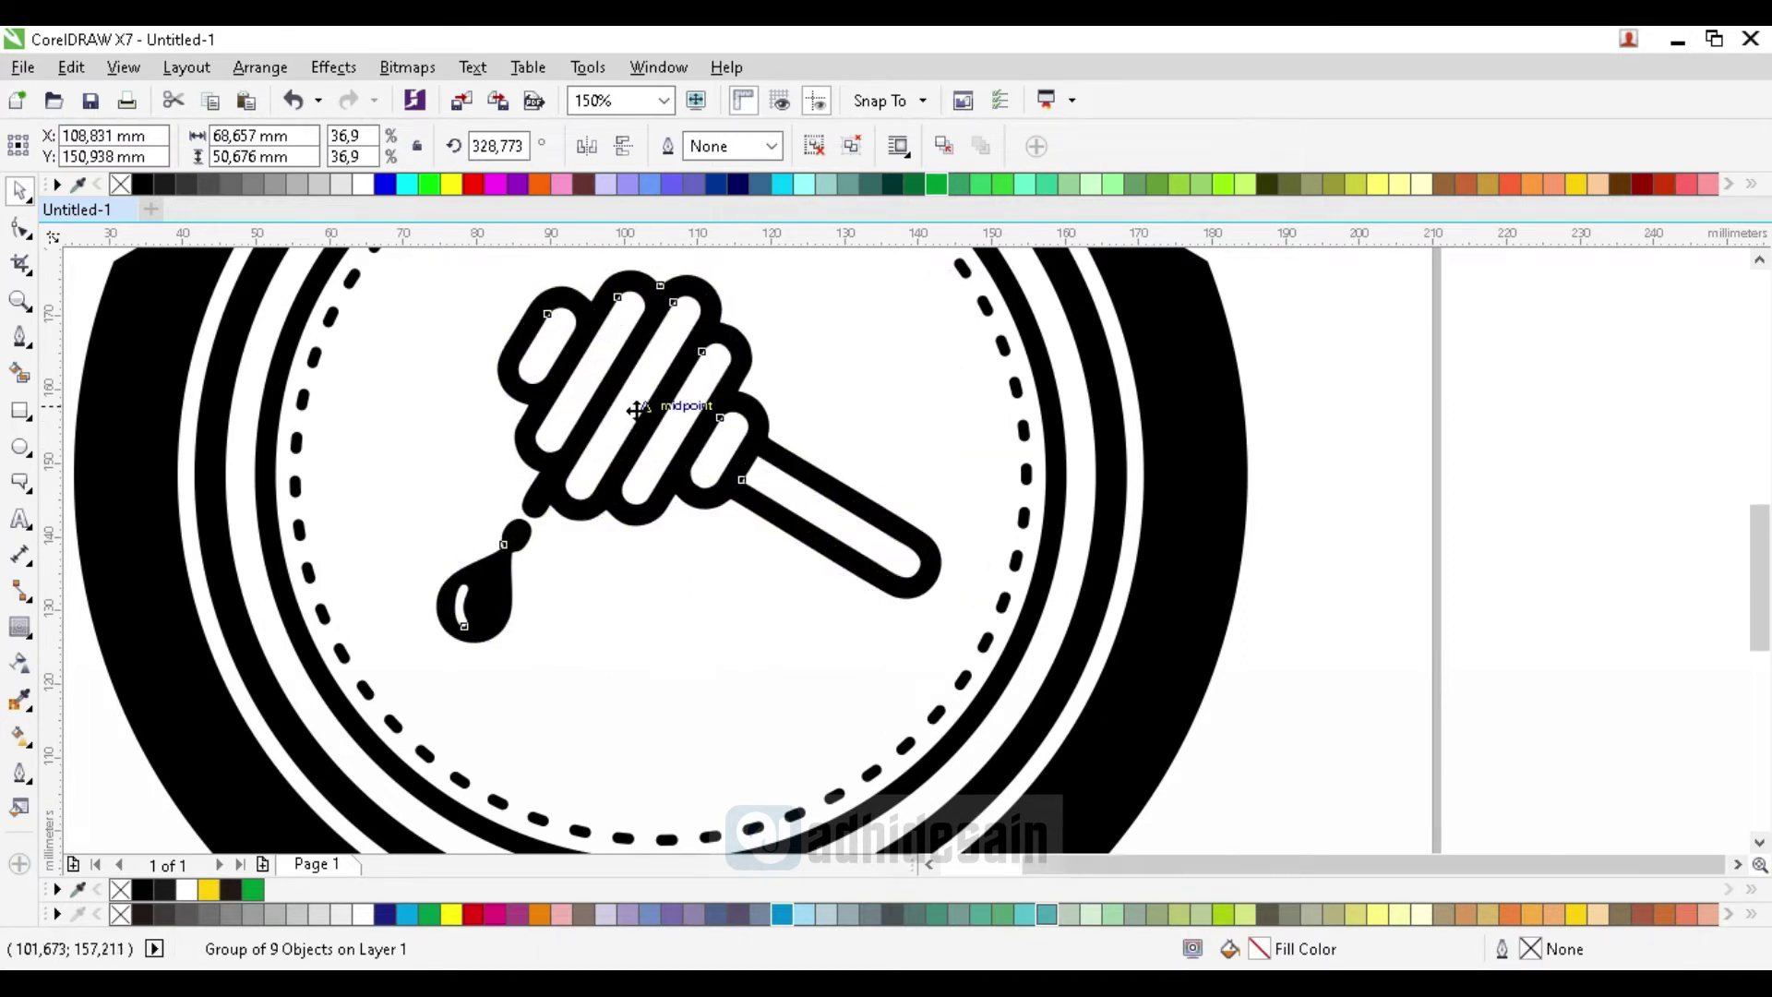
scroll(641, 396, "down", 1)
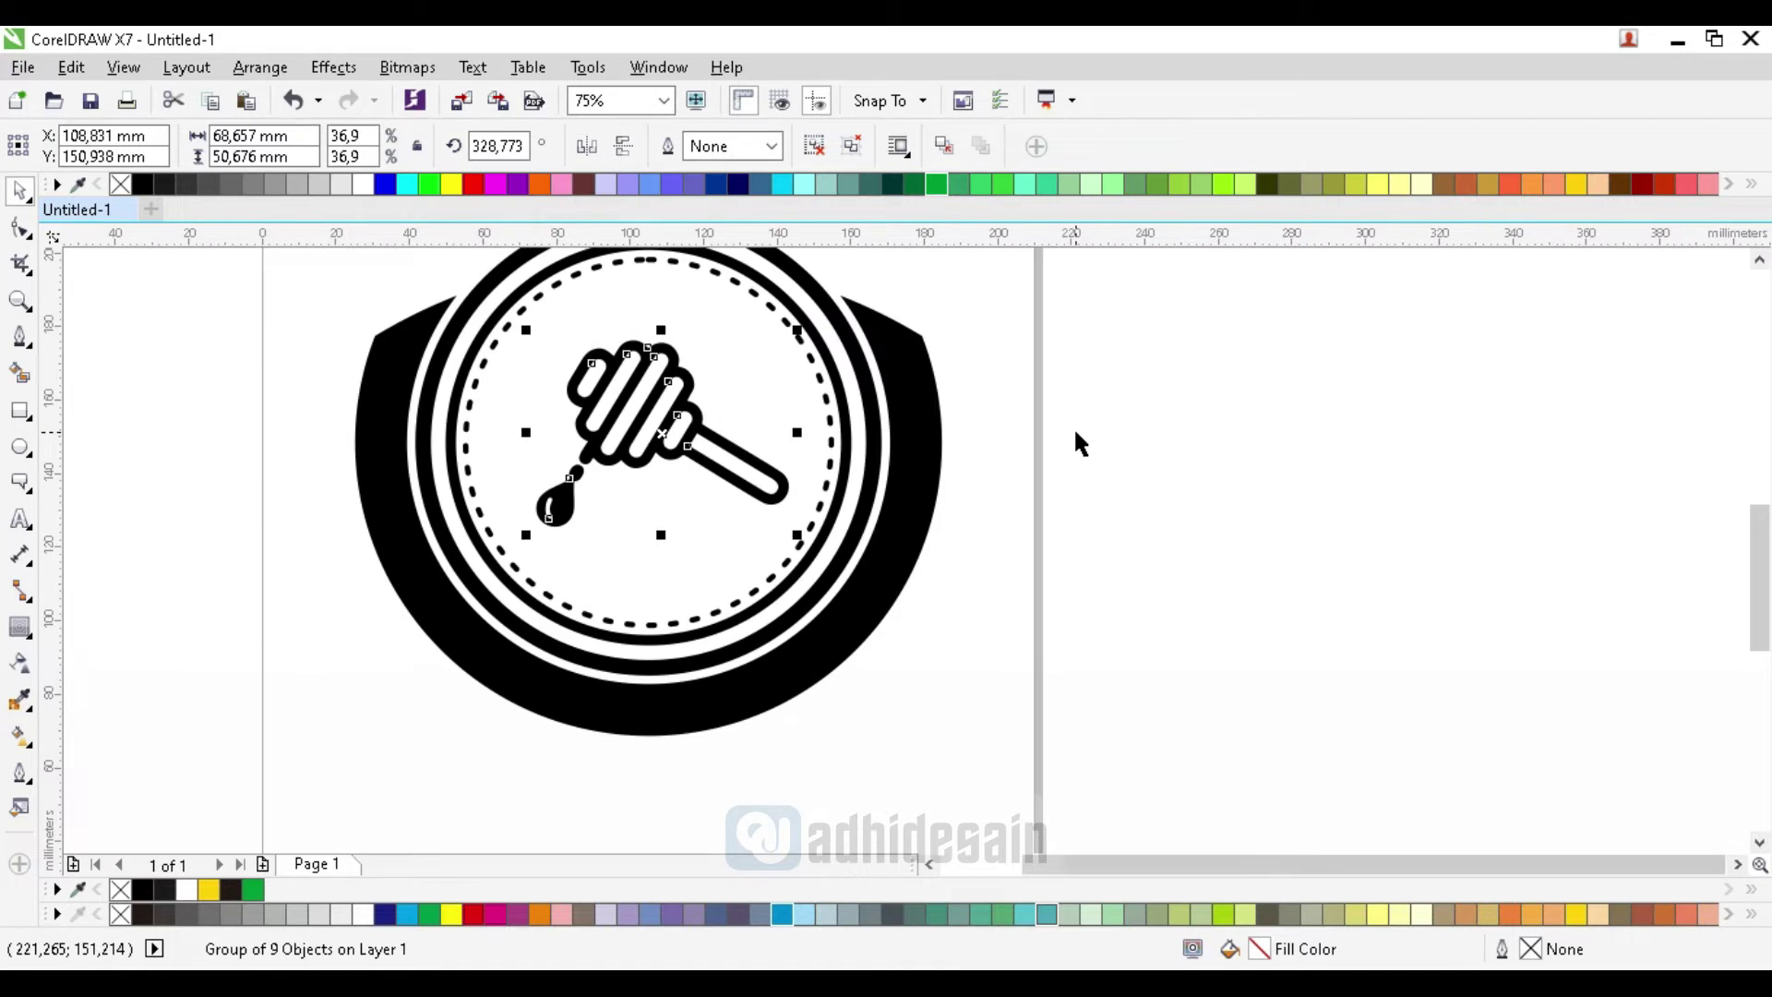
Ungroup the honey dipper and duplicate its honey drop with its highlight, placing the copy slightly right of the original
left_click(1076, 440)
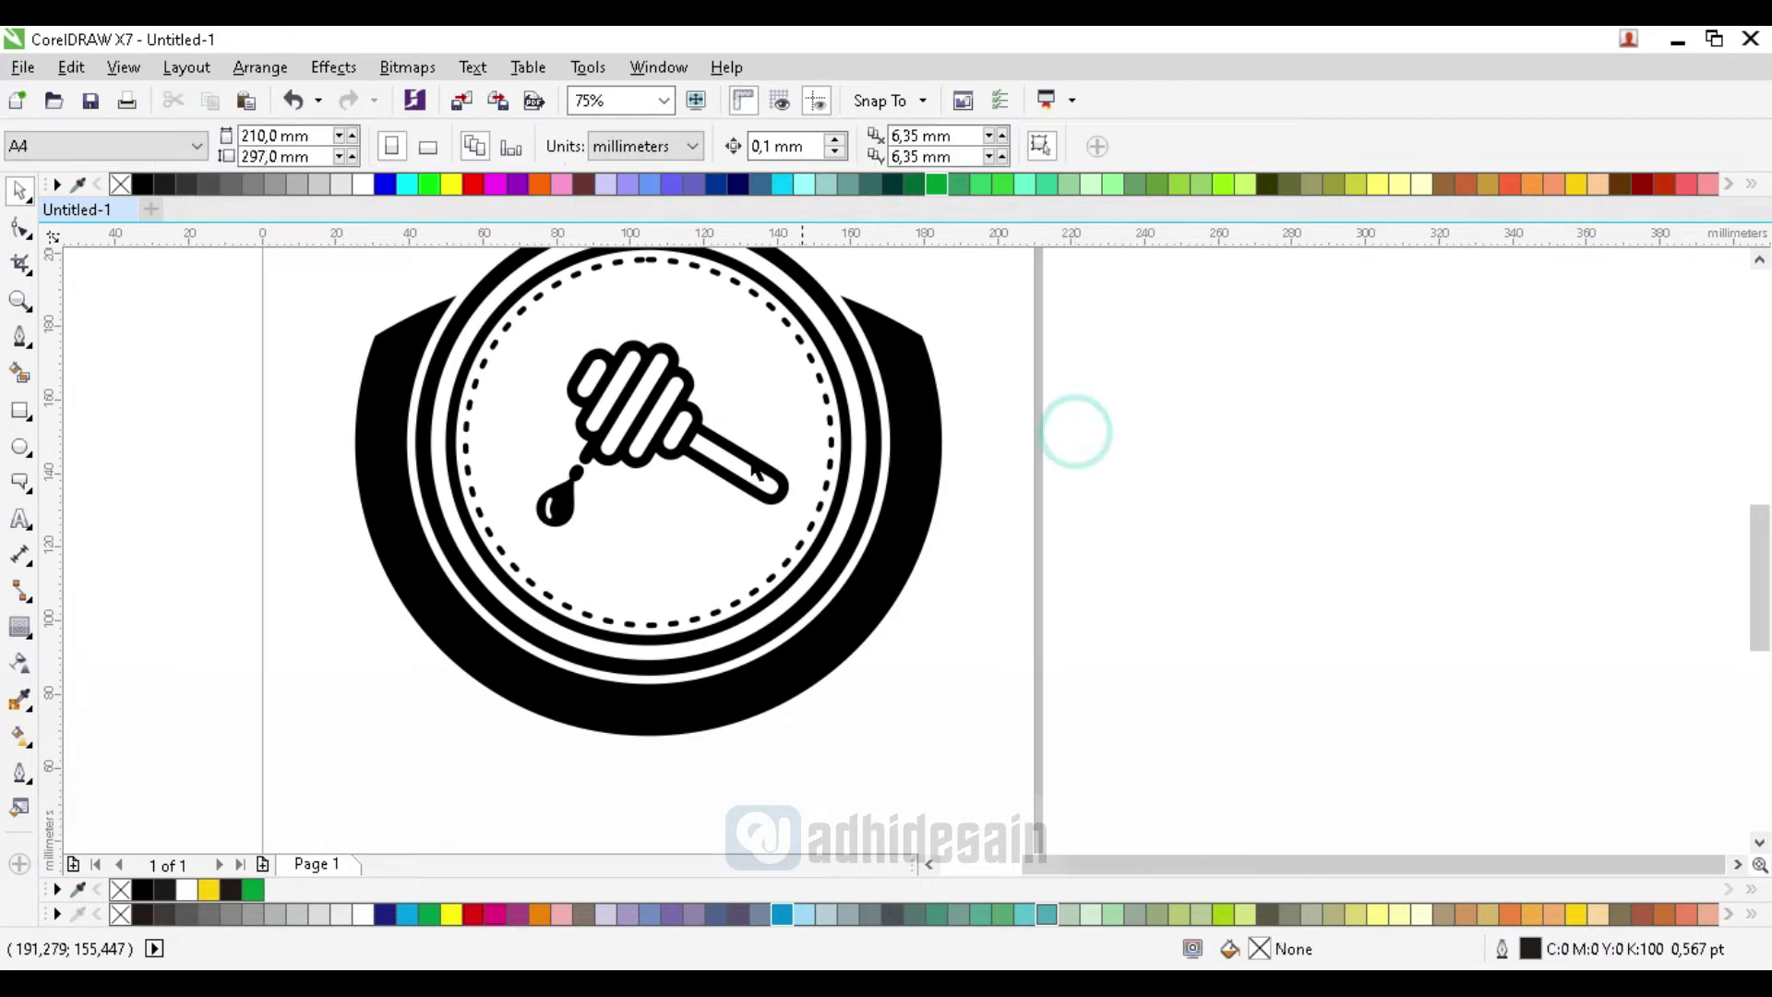
left_click(684, 471)
left_click(1068, 385)
scroll(598, 512, "up", 1)
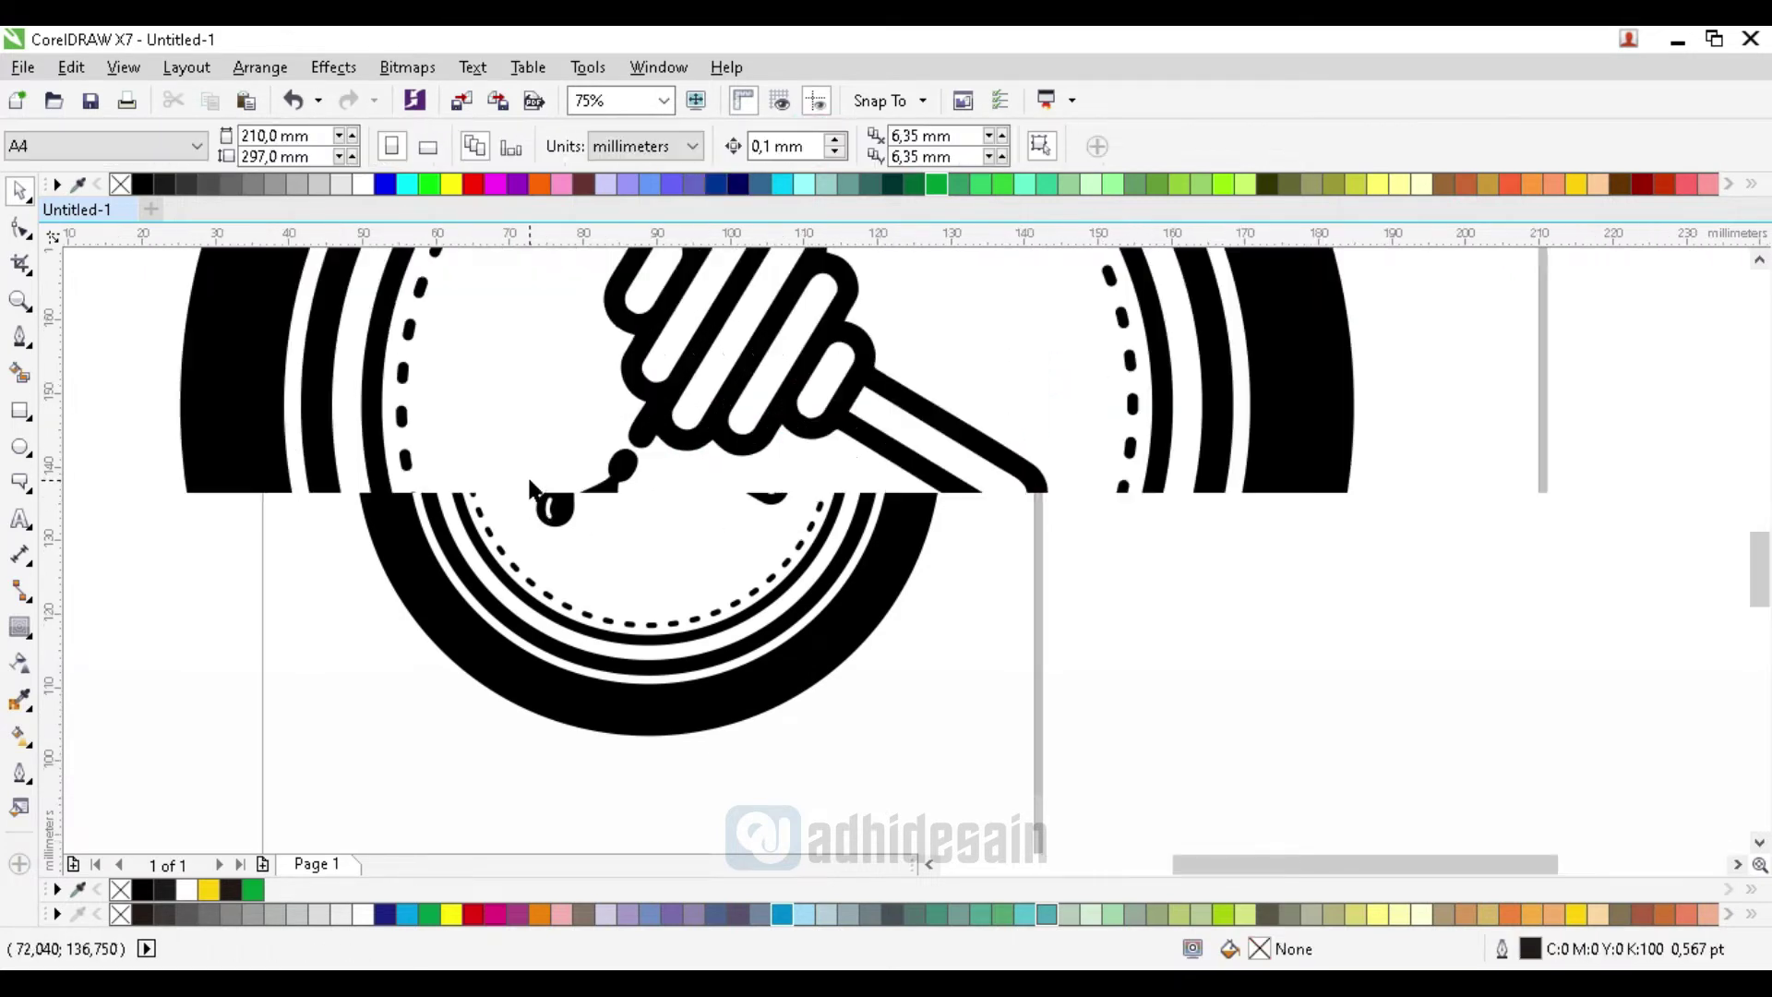
left_click_drag(178, 415, 773, 631)
left_click_drag(722, 540, 784, 563)
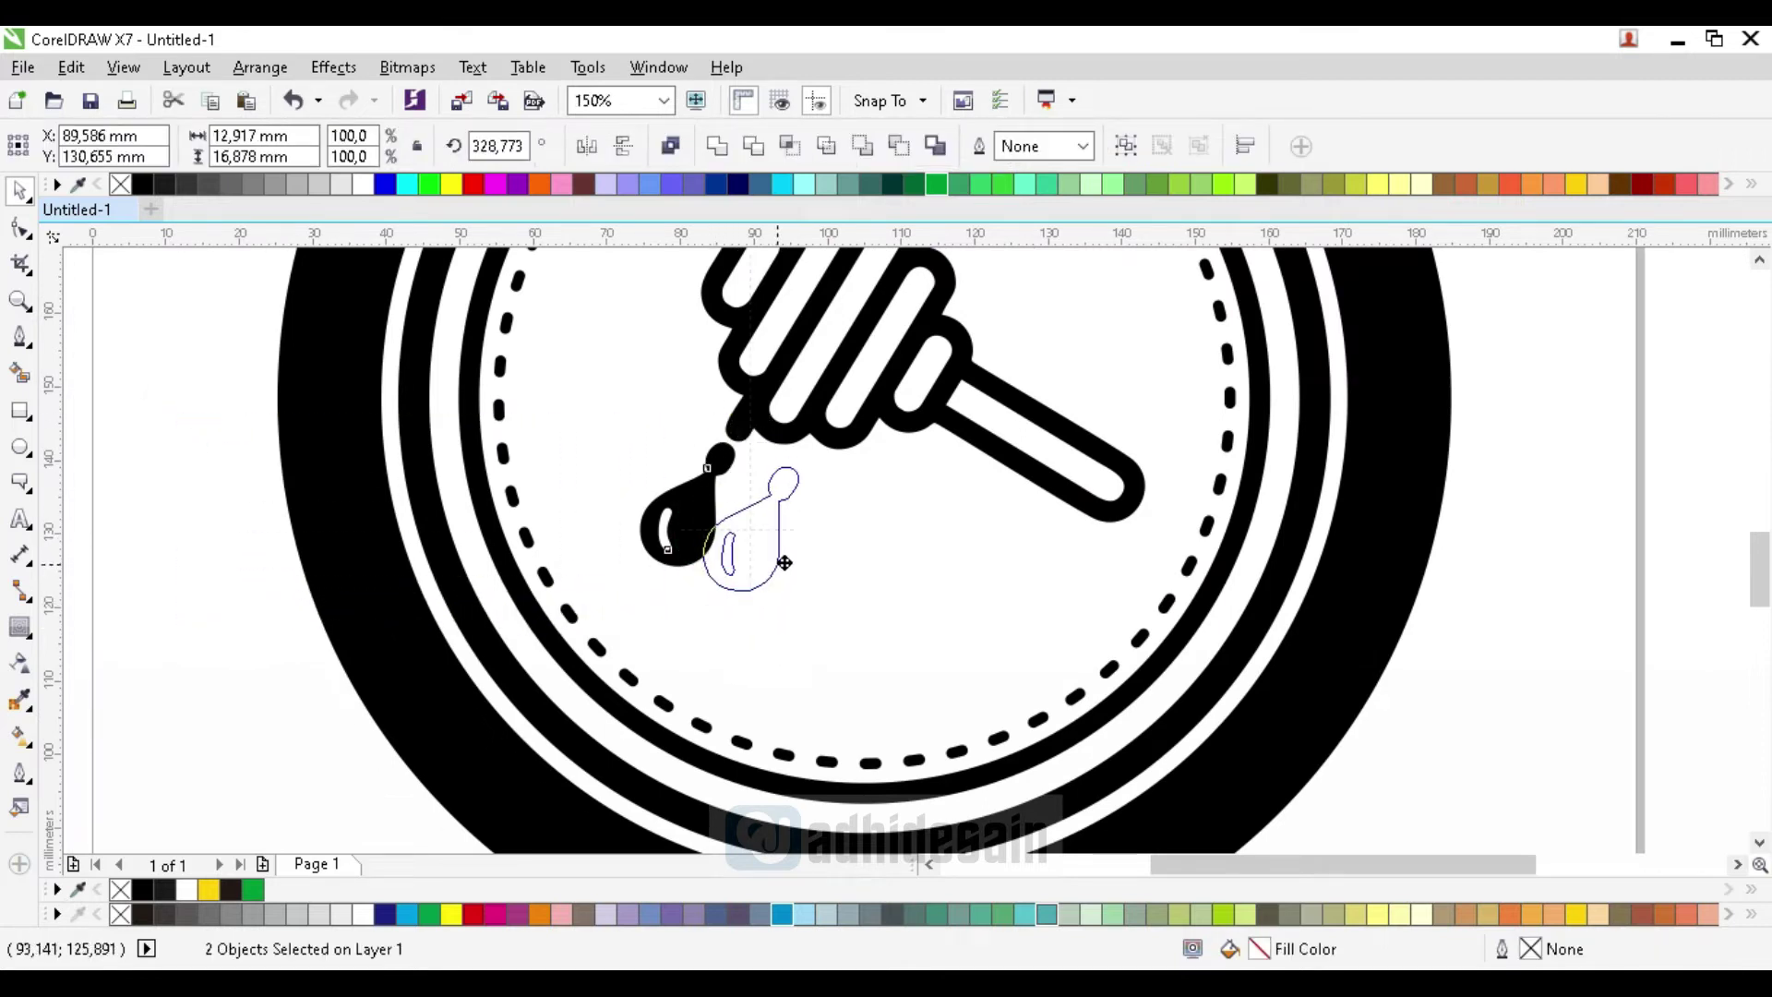
Rotate the copied honey drop to about 357.5° and scale it down to about 67.5%
left_click(781, 550)
mouse_move(805, 451)
left_mouse_down()
mouse_move(764, 447)
mouse_move(783, 466)
left_mouse_up()
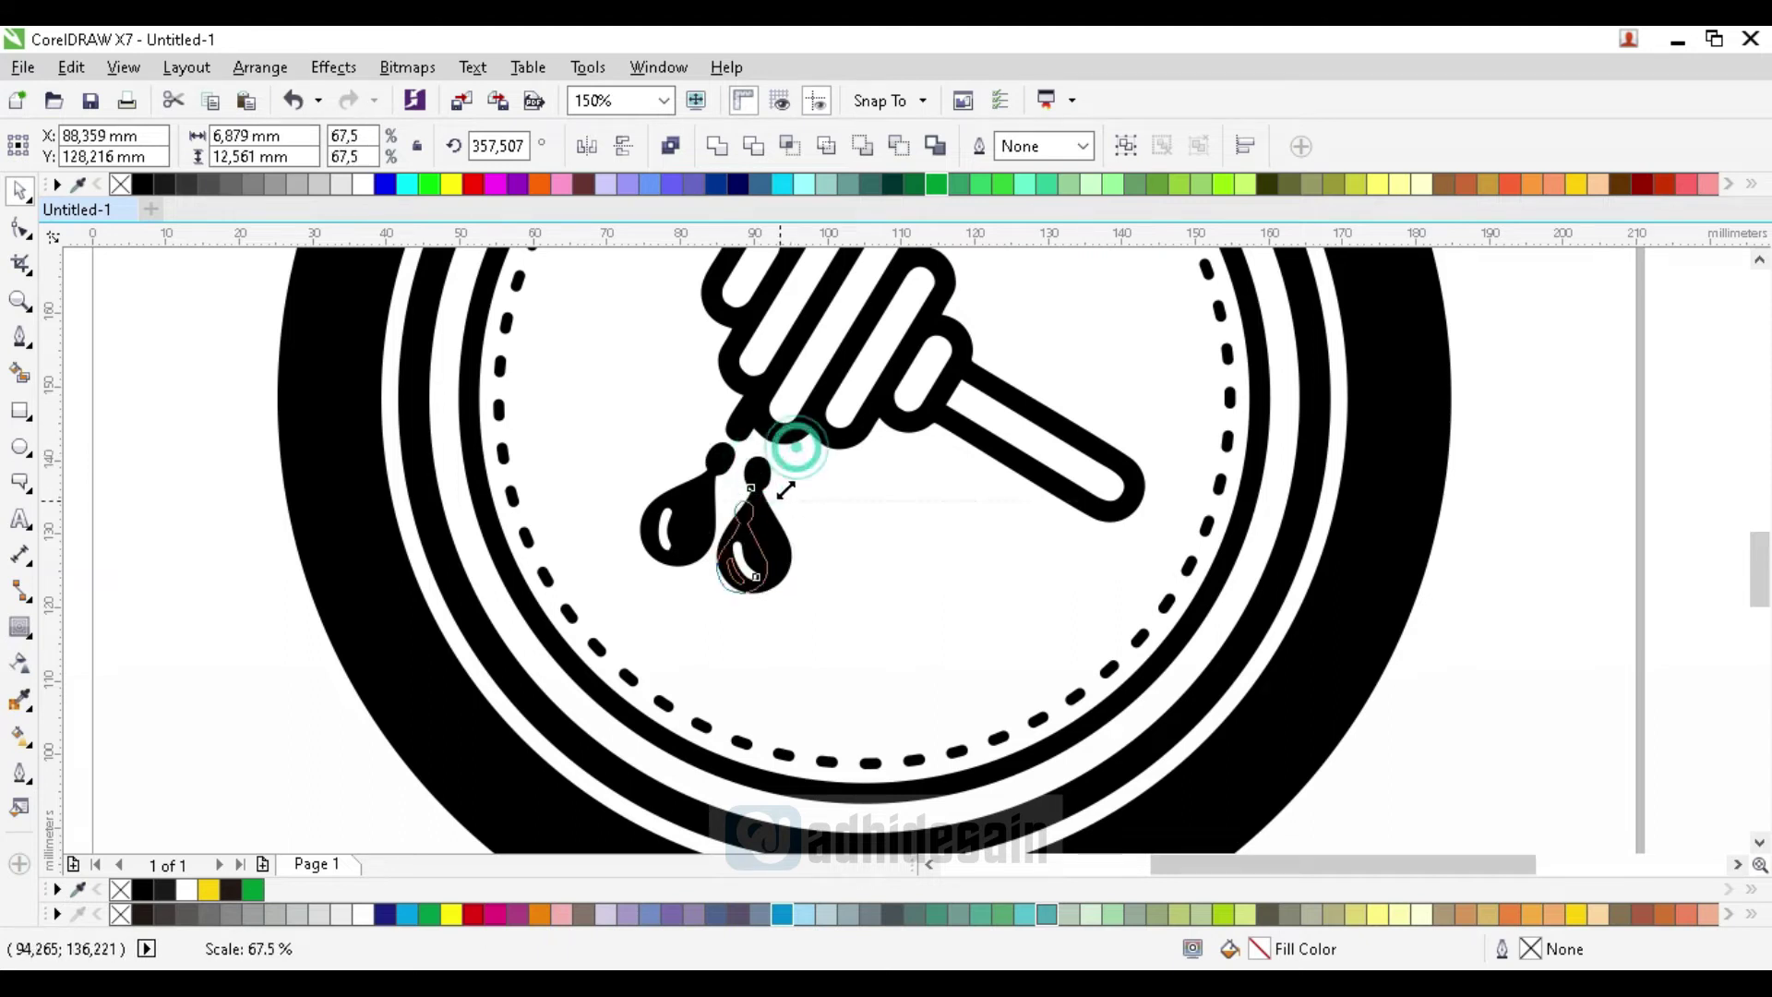
Duplicate the small drop to its right, rotate the new copy to 8.25° and enlarge it to about 9.1 × 16.6 mm
mouse_move(760, 539)
left_mouse_down()
mouse_move(860, 513)
mouse_move(870, 461)
left_mouse_up()
left_click(855, 490)
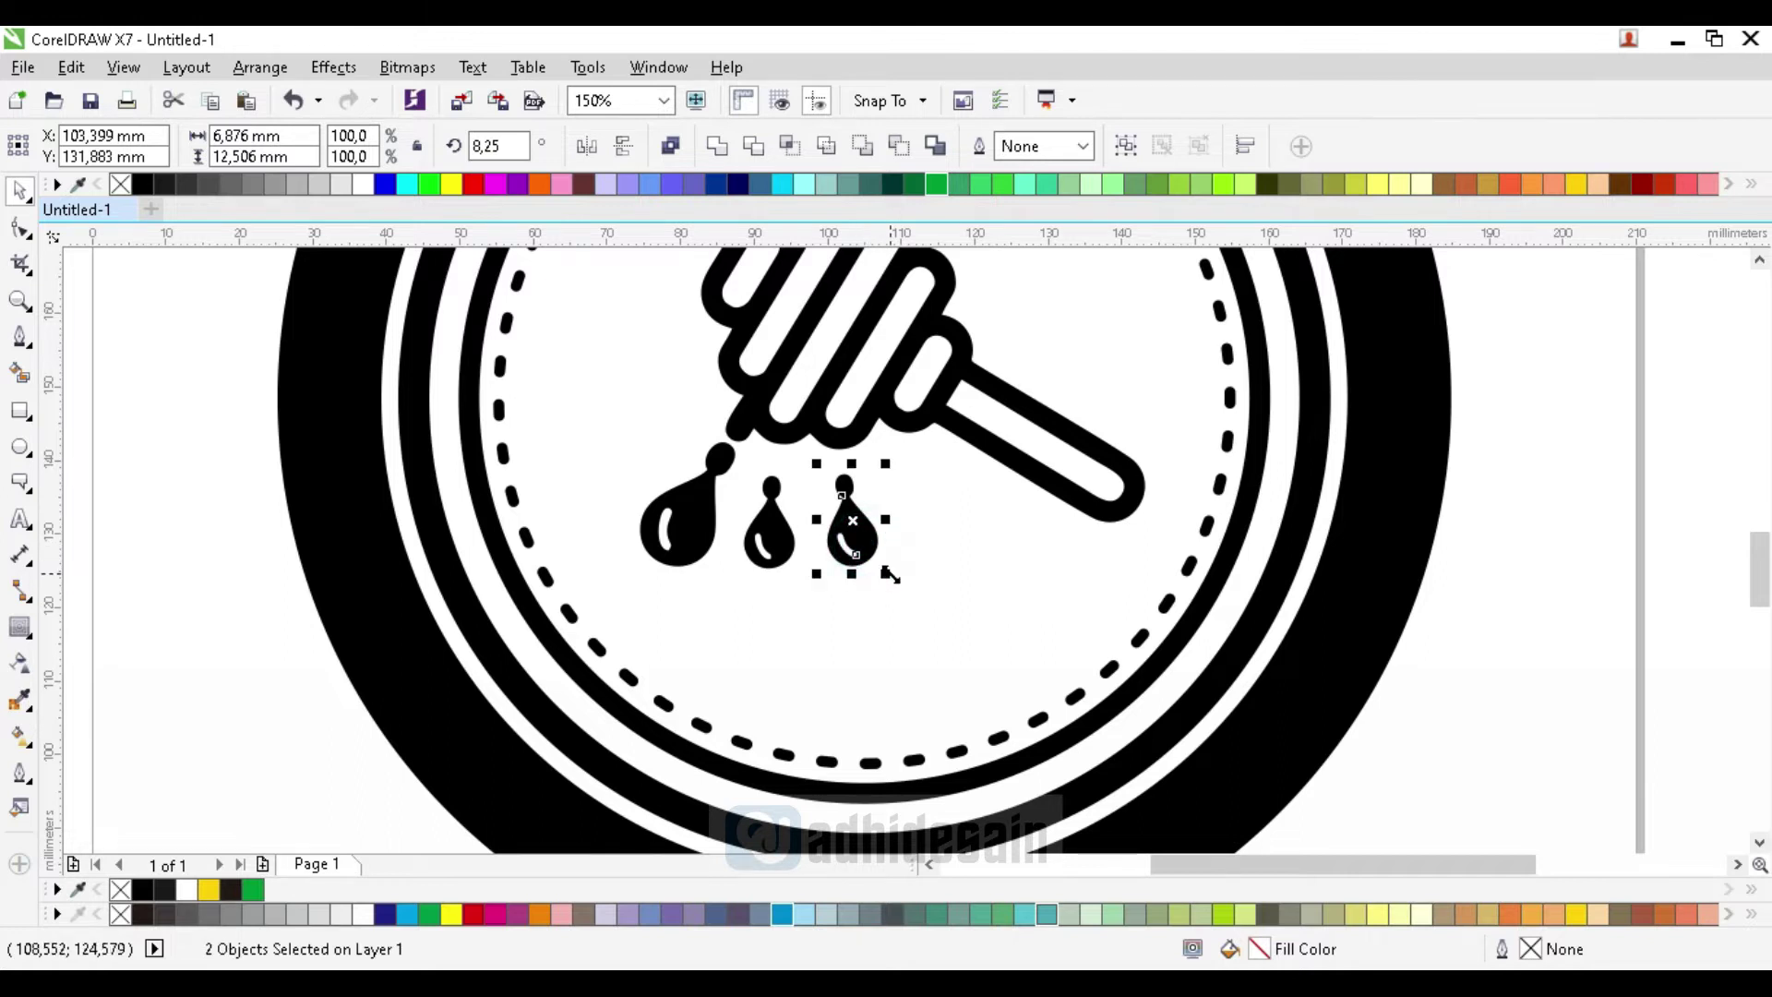
left_click_drag(889, 573, 900, 642)
left_click_drag(903, 644, 856, 670)
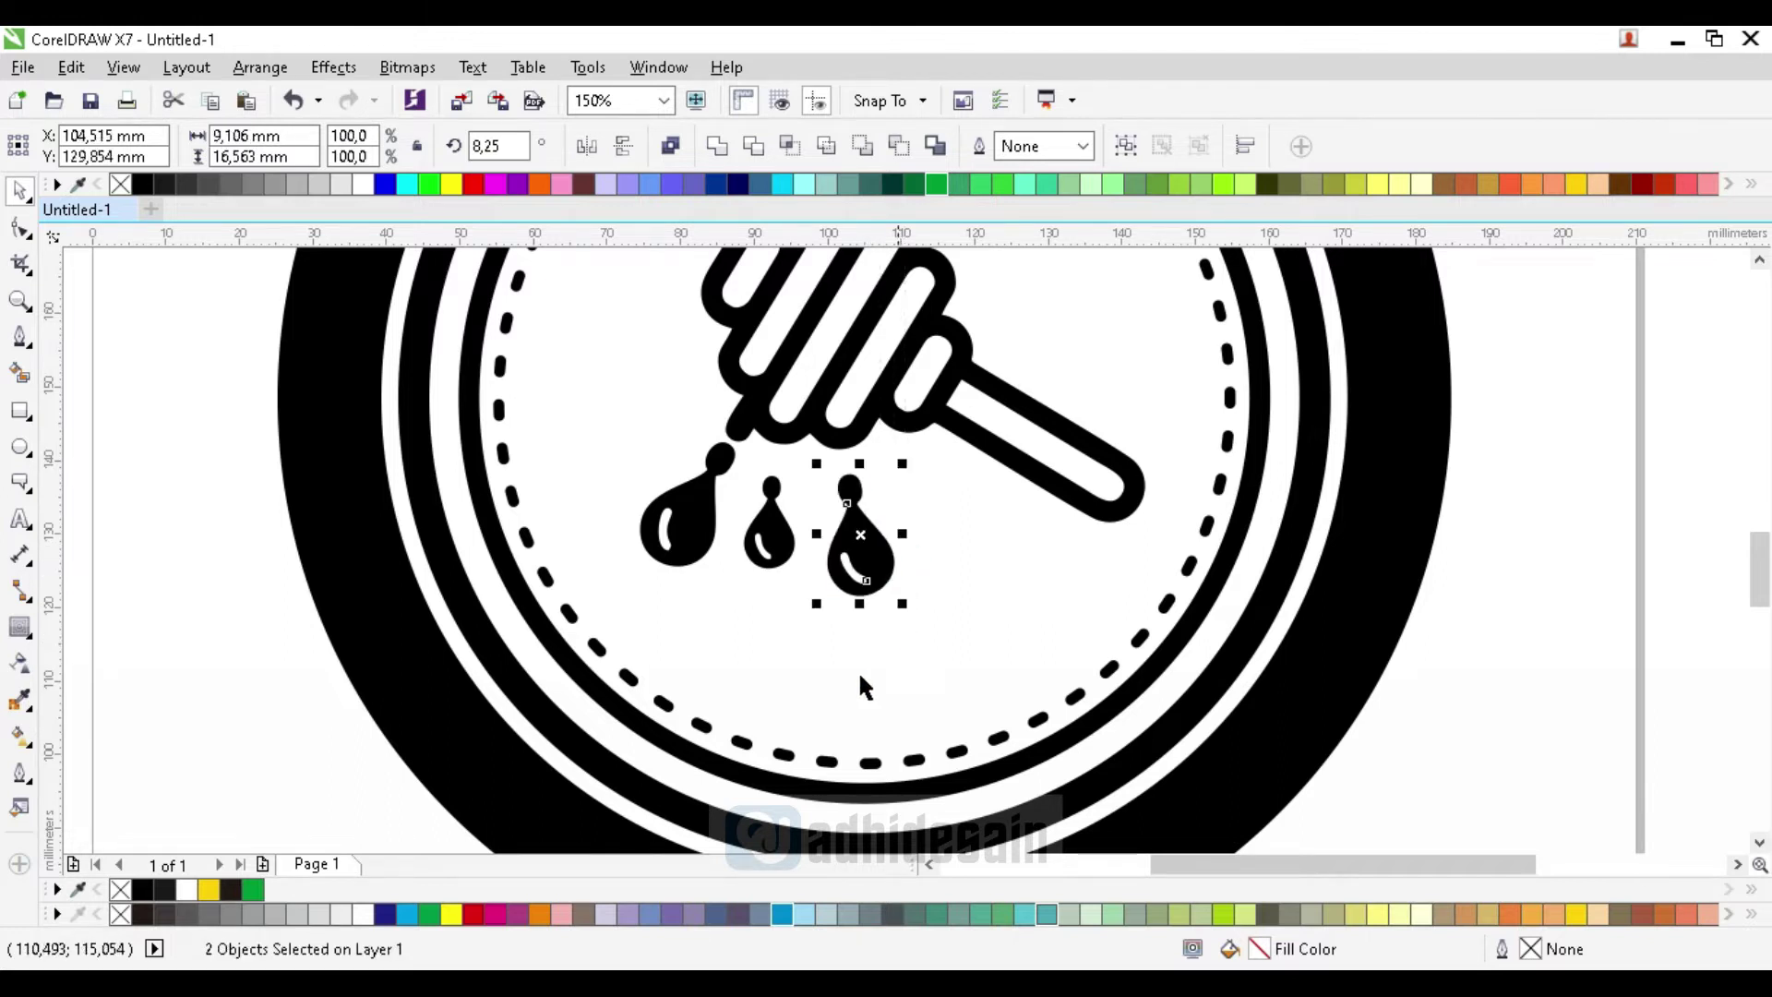
scroll(856, 670, "down", 2)
left_click(1278, 526)
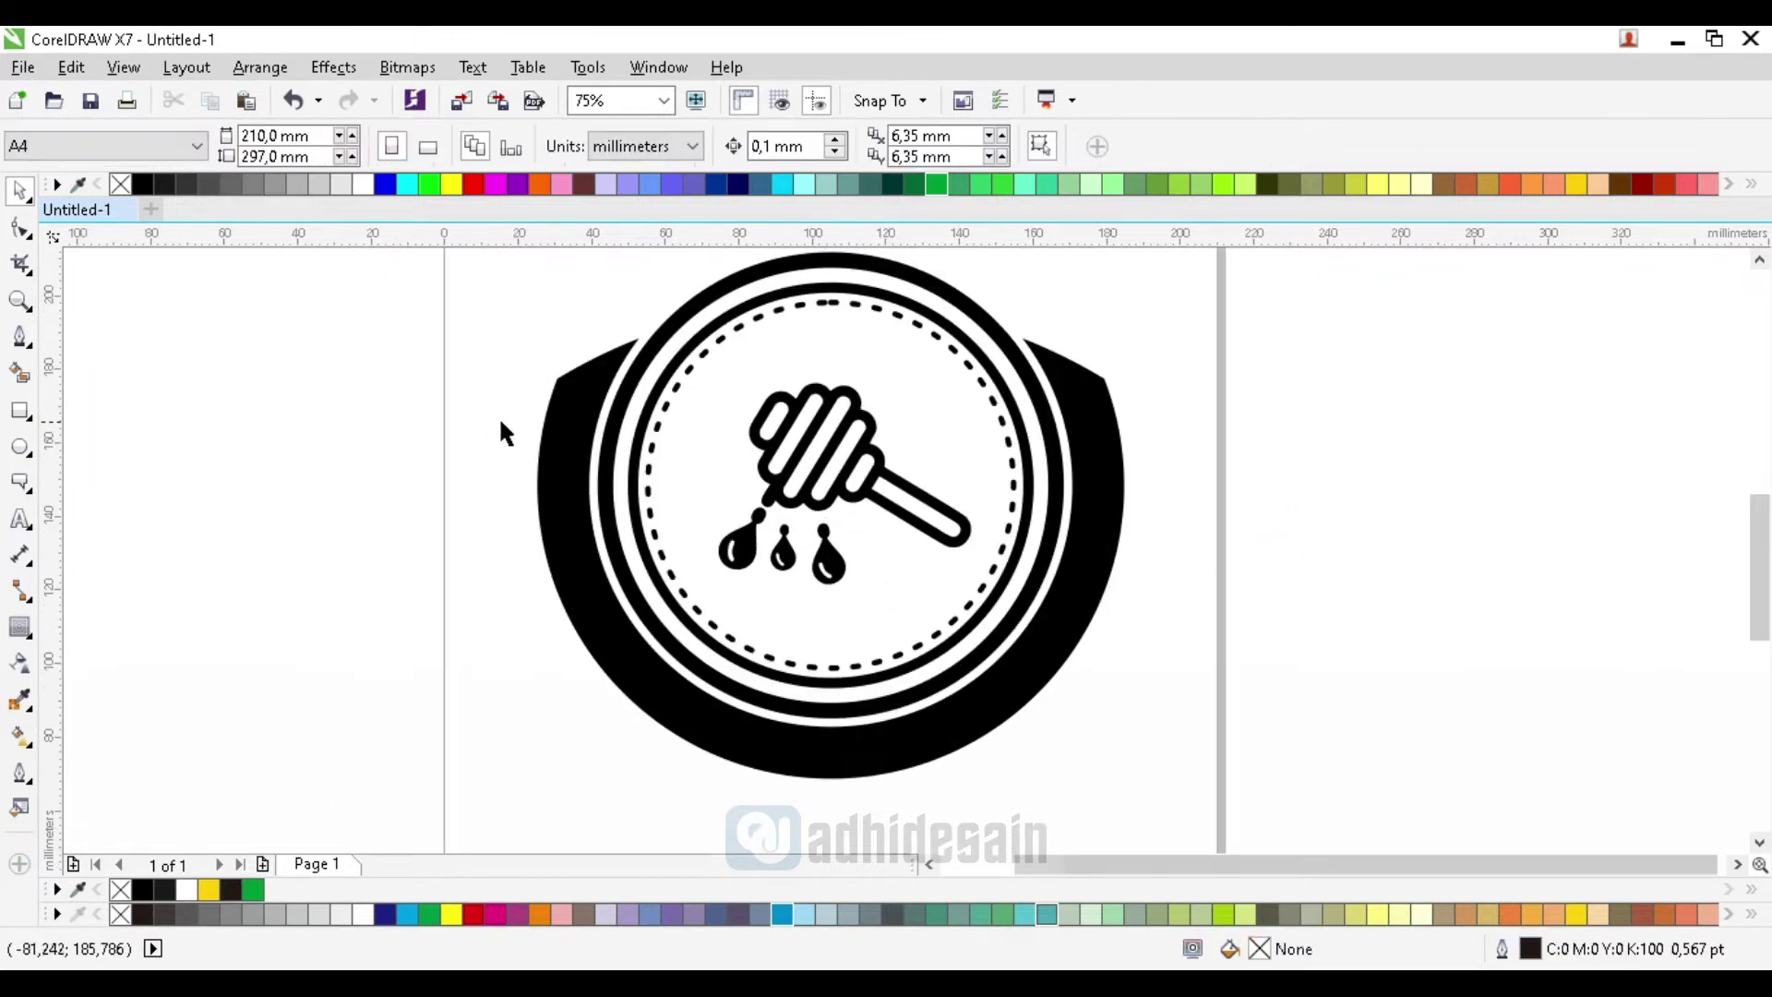
Group the honey dipper together with all three honey drops
left_click_drag(392, 347, 1044, 636)
key("ctrl+g")
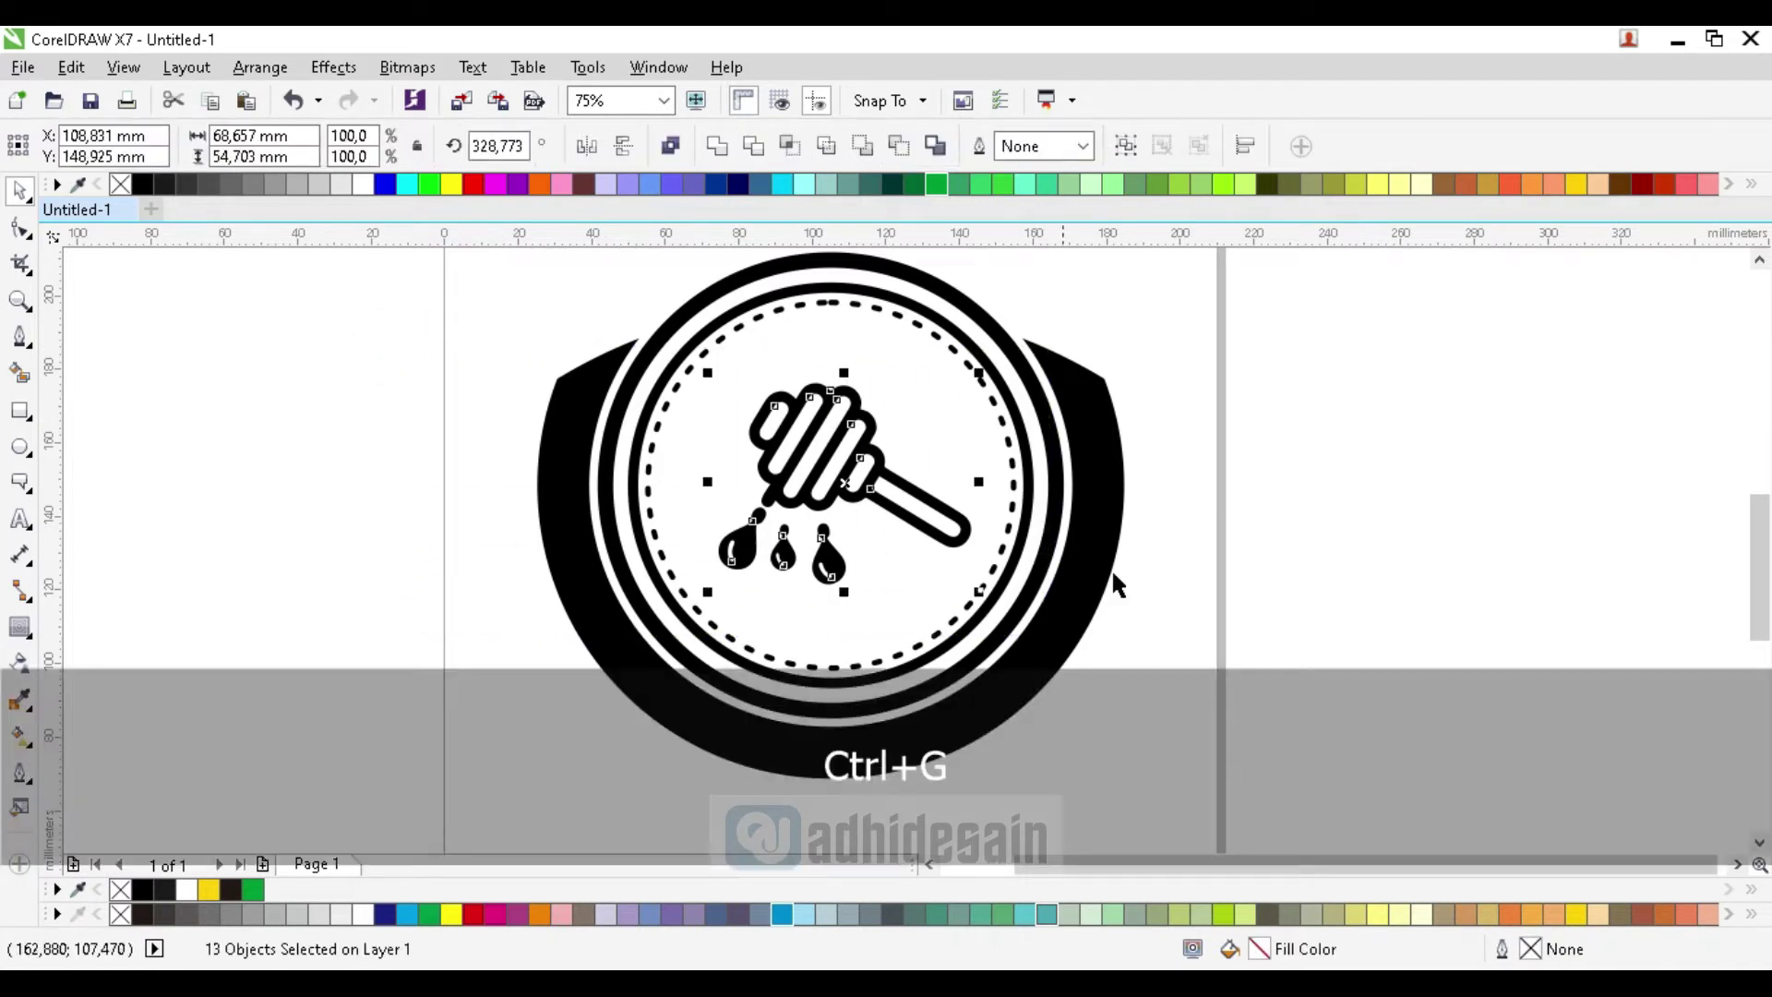
left_click(1266, 483)
Cut the honey dipper group, the dotted circle and the inner black ring out of the badge together
left_click(816, 450)
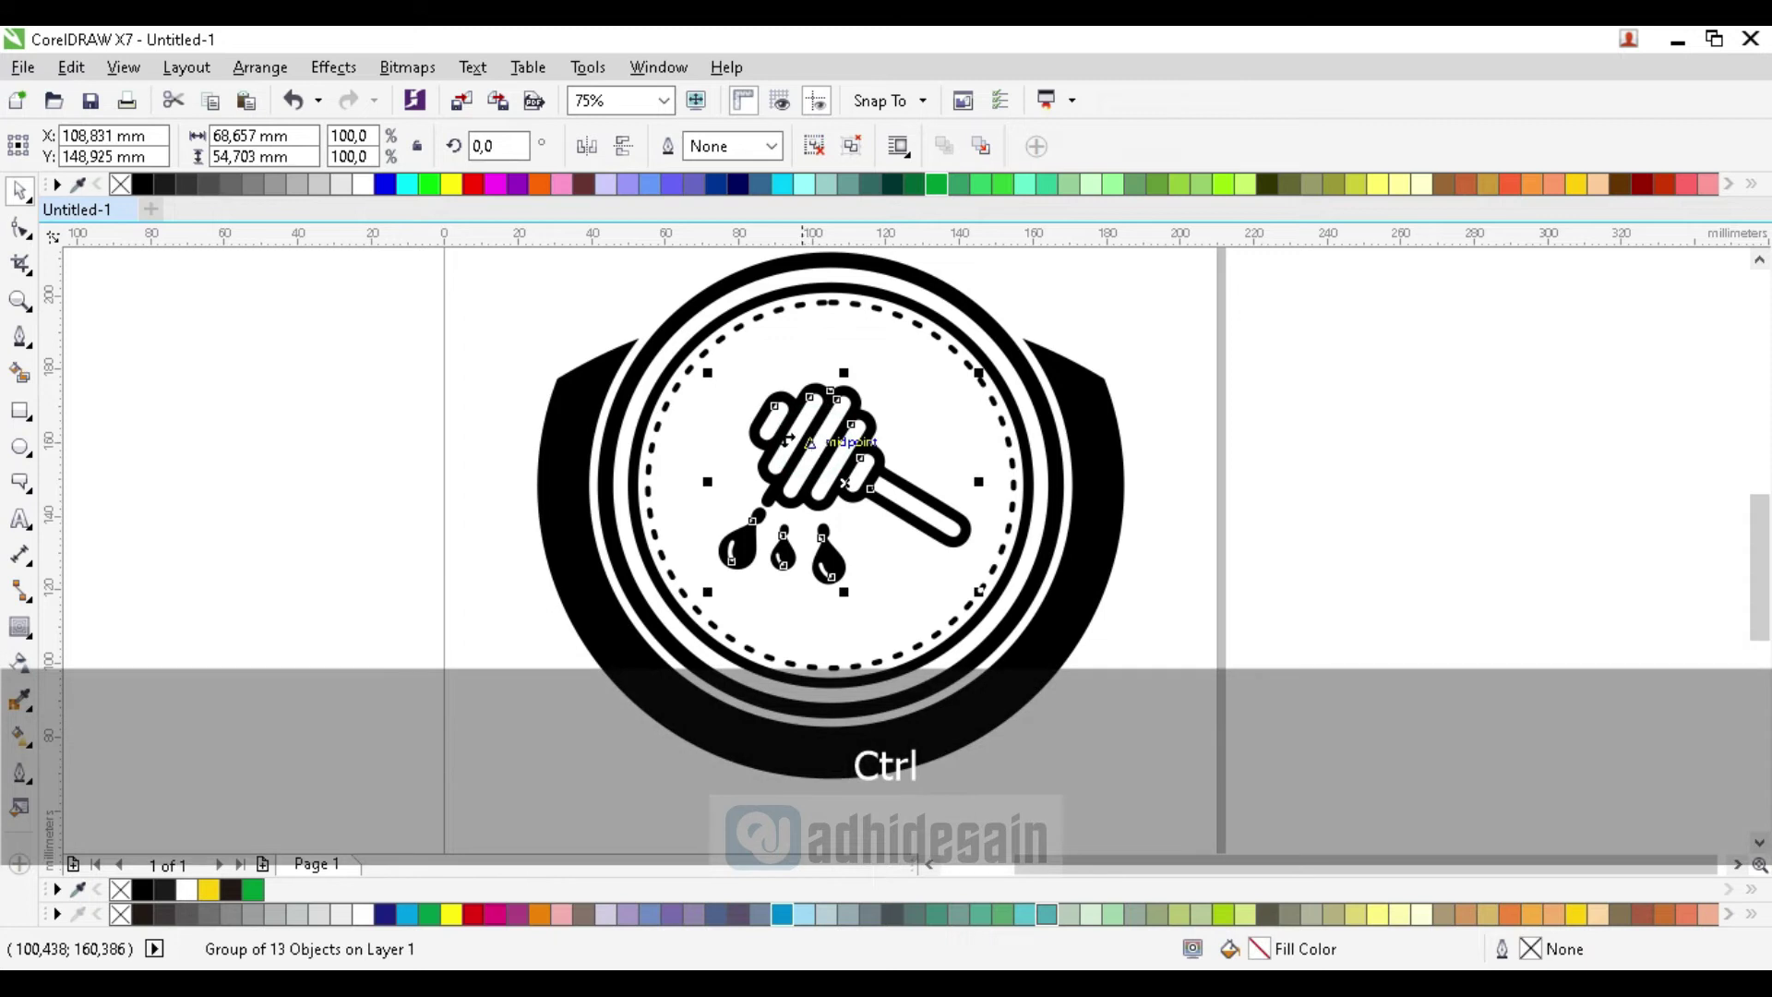
left_click(674, 395, "shift")
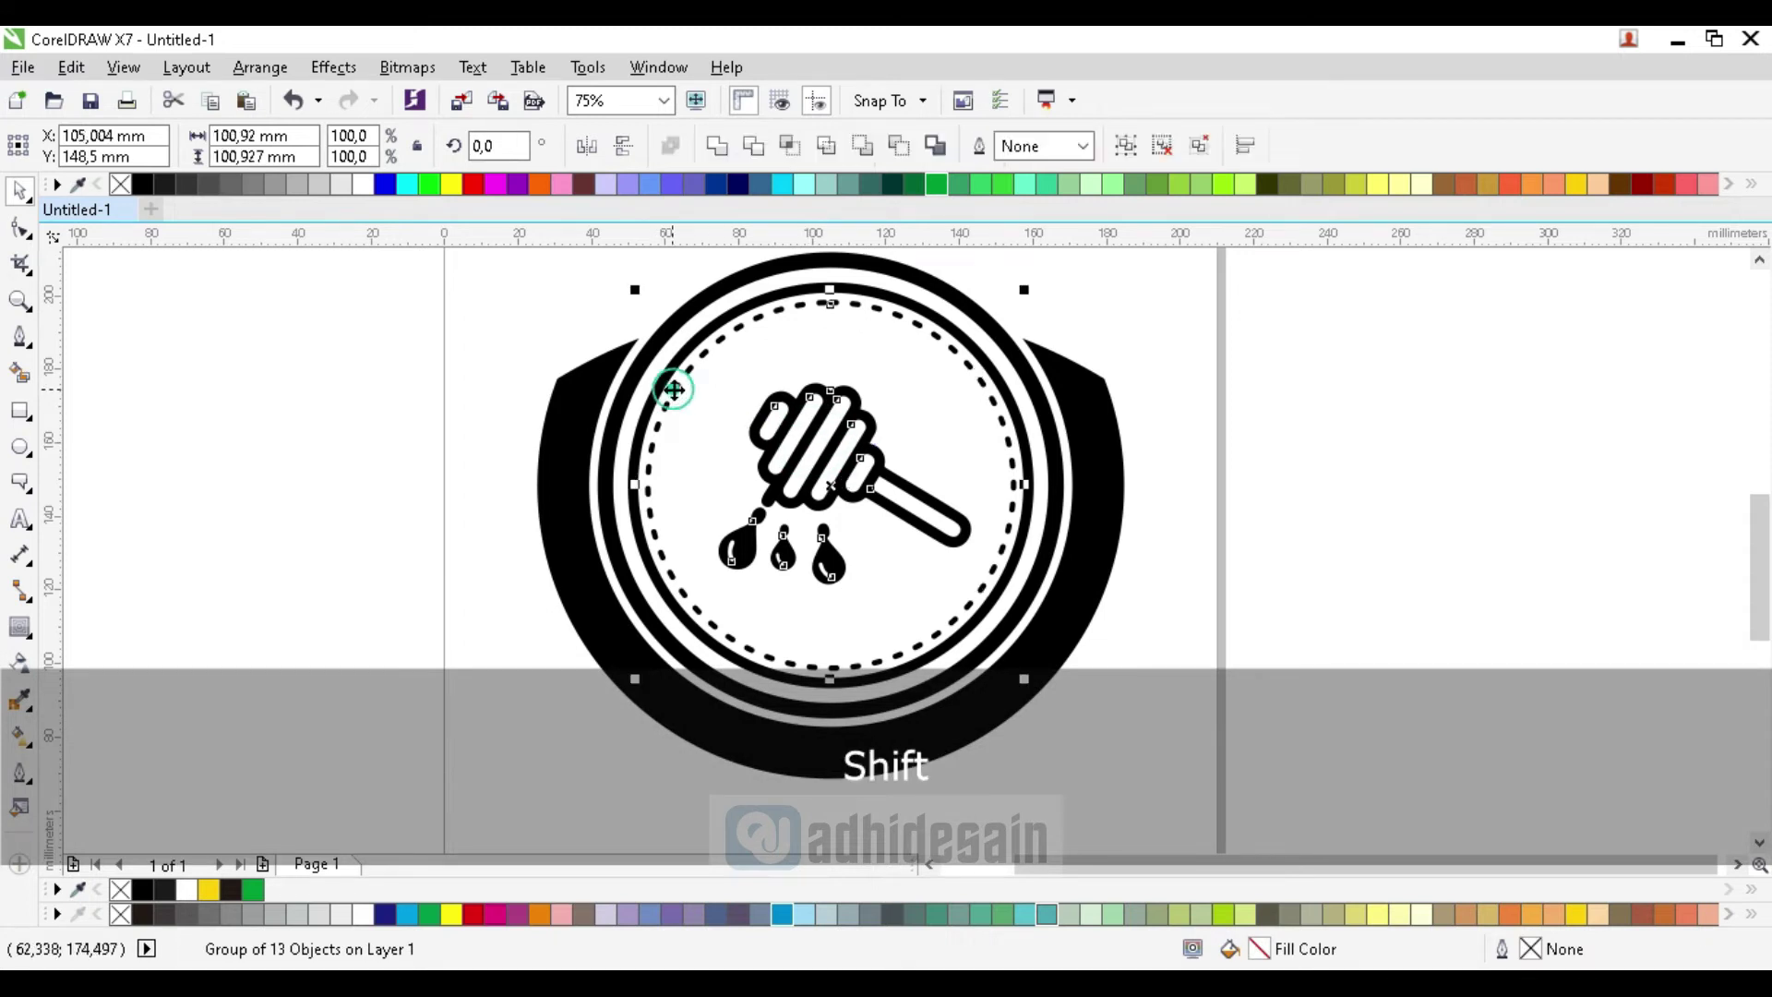
left_click(667, 393, "shift")
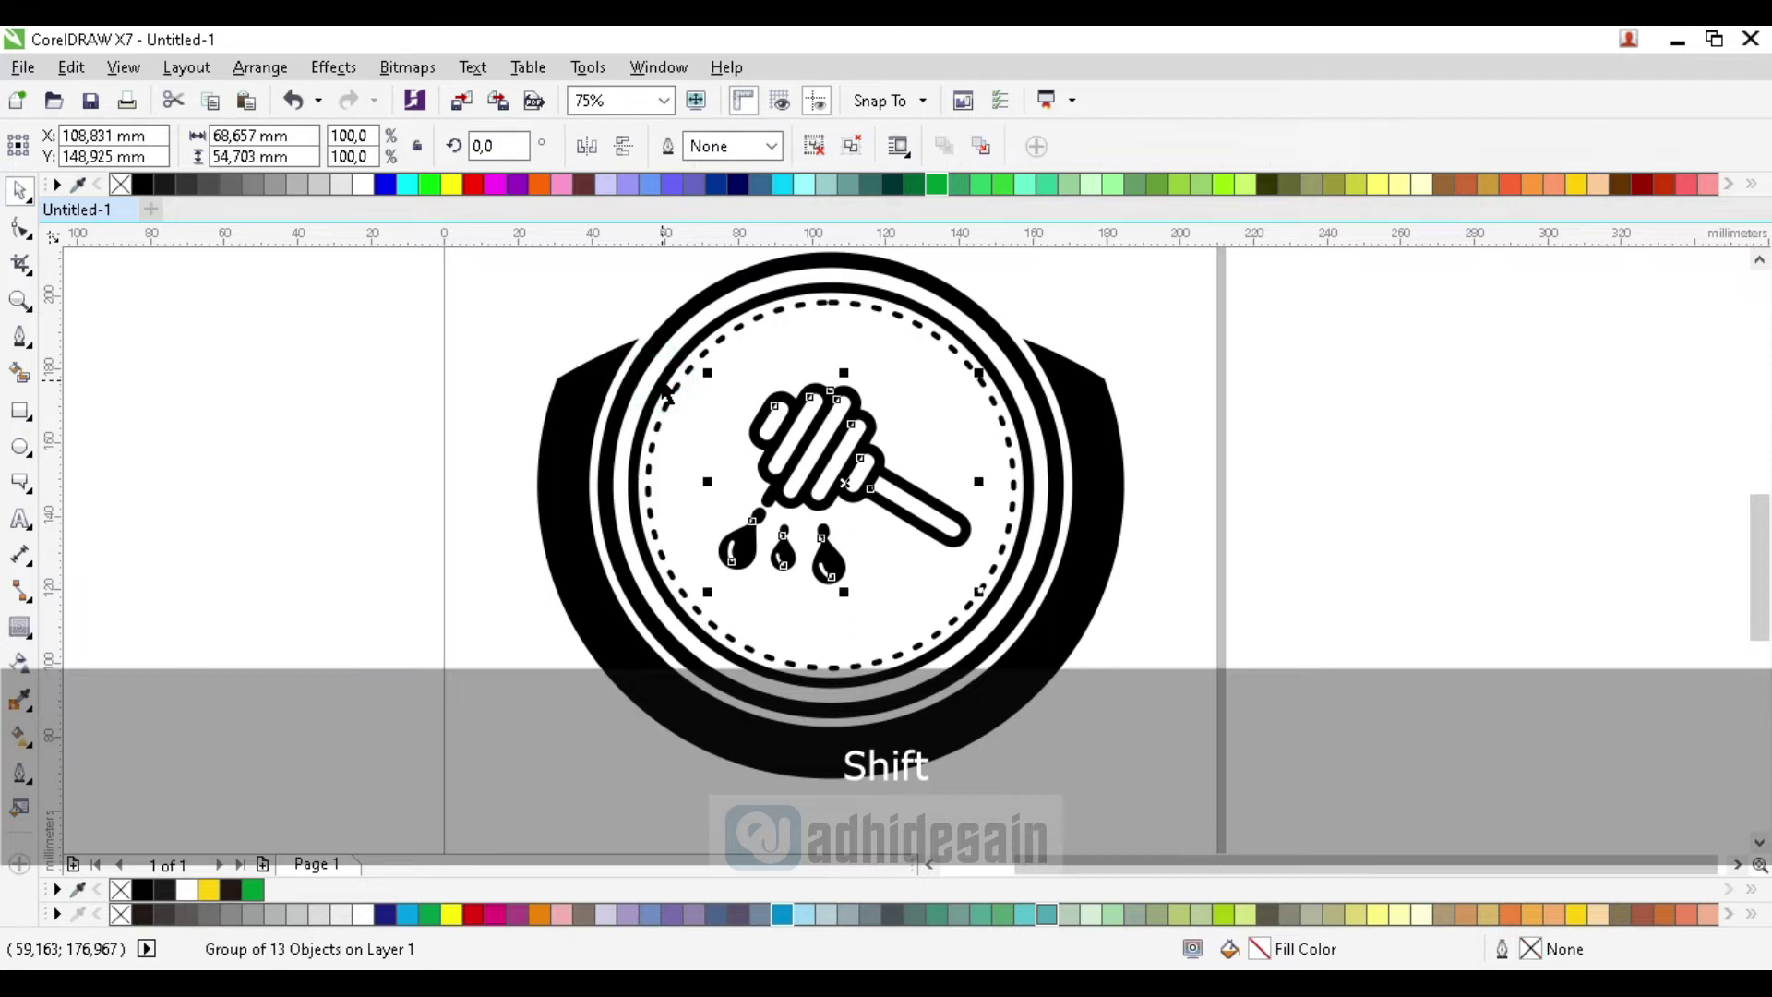
left_click(666, 393)
left_click(678, 385, "shift")
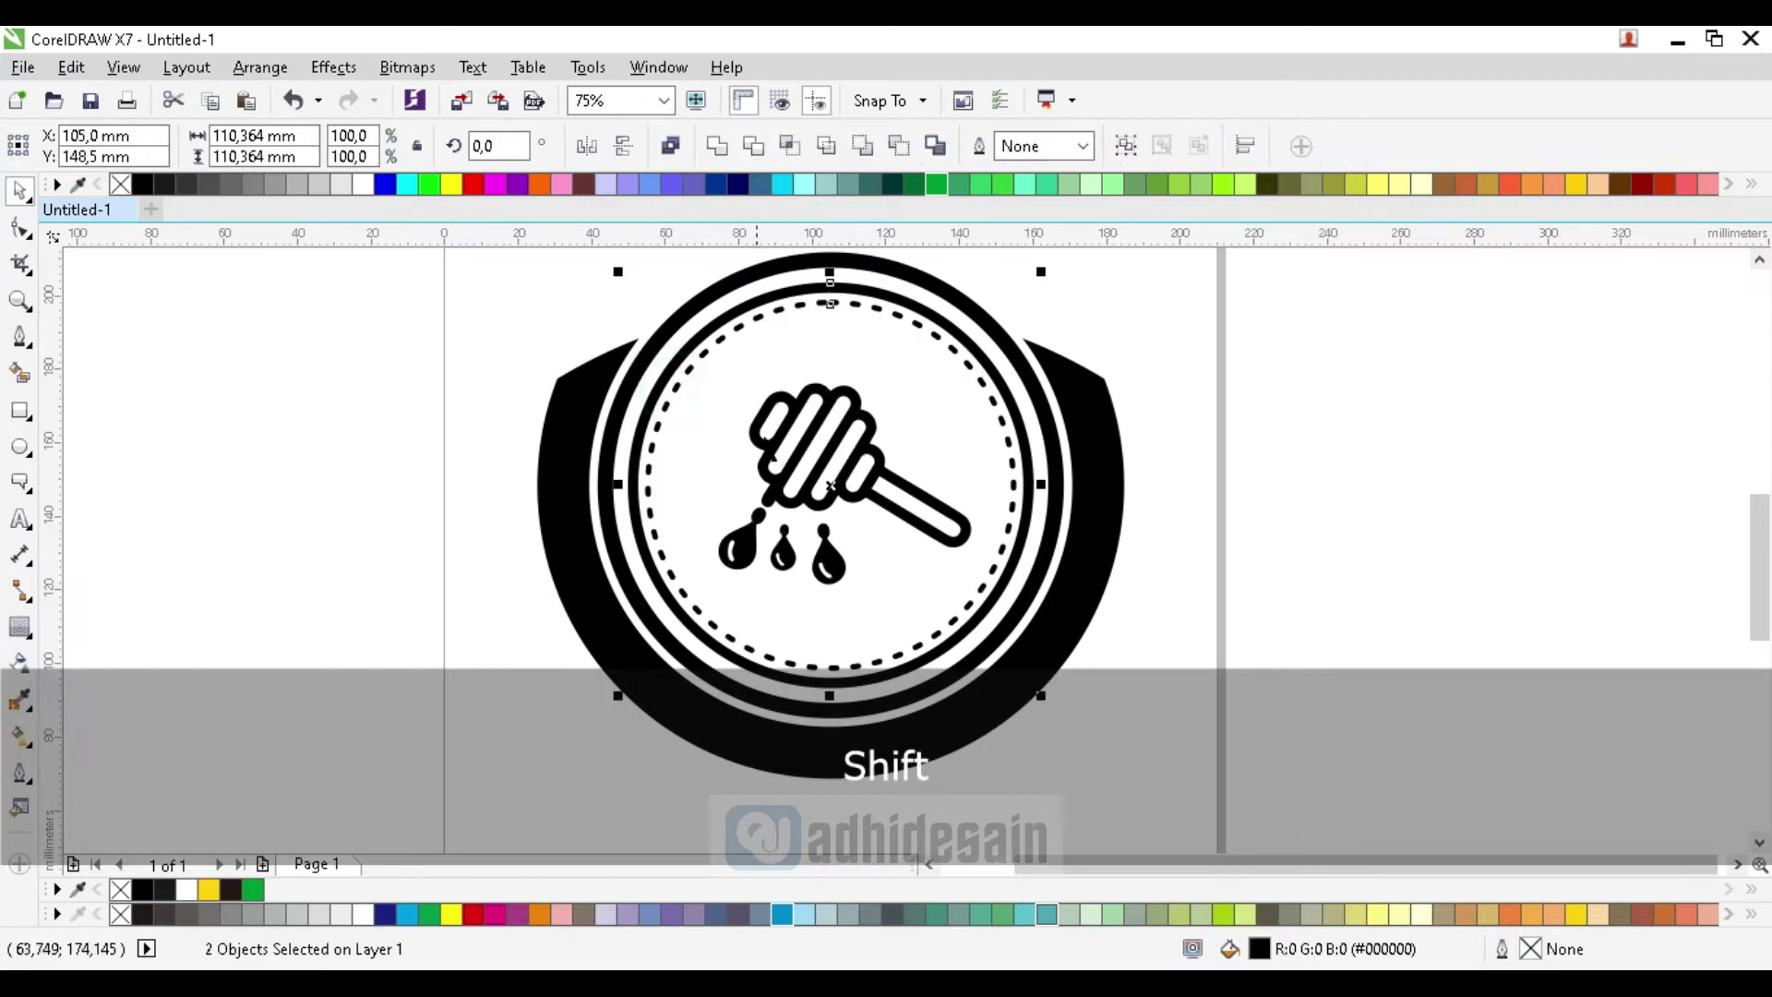
left_click(766, 435, "shift")
key("ctrl+x")
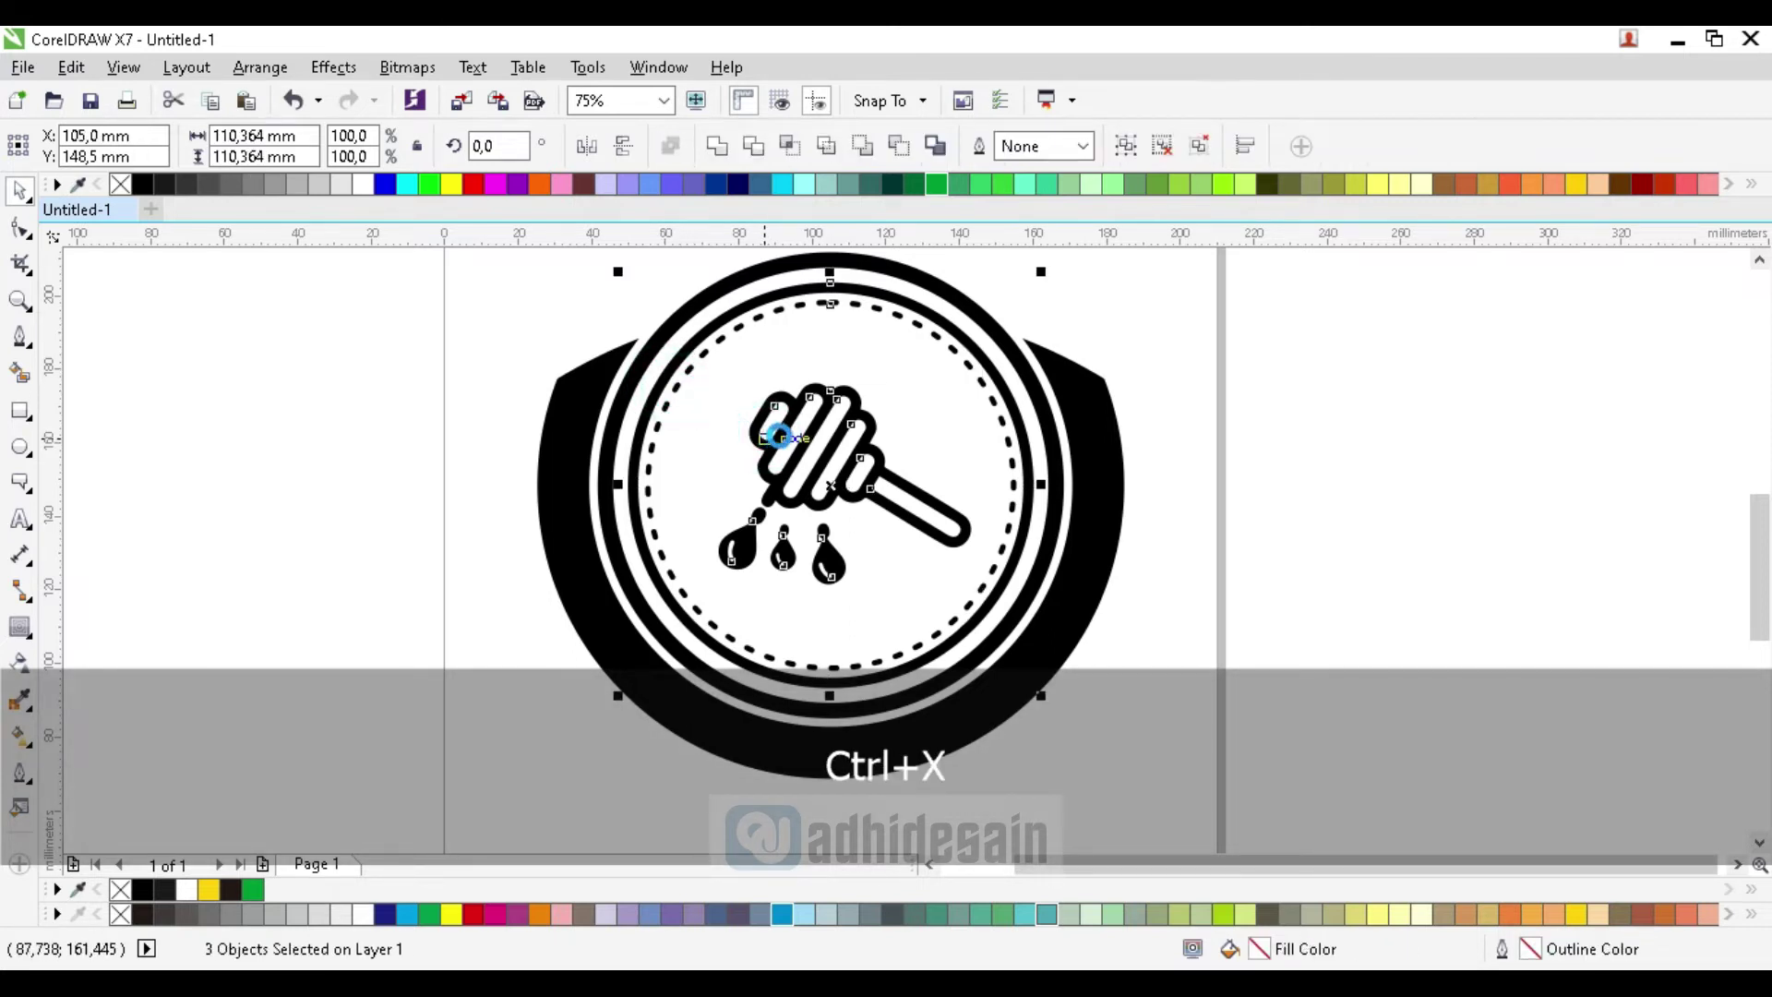
Fill the empty area inside the remaining black ring with yellow (C0 M20 Y100 K0) using Smart Fill, without an outline
left_click(20, 373)
left_click(919, 447)
right_click(120, 187)
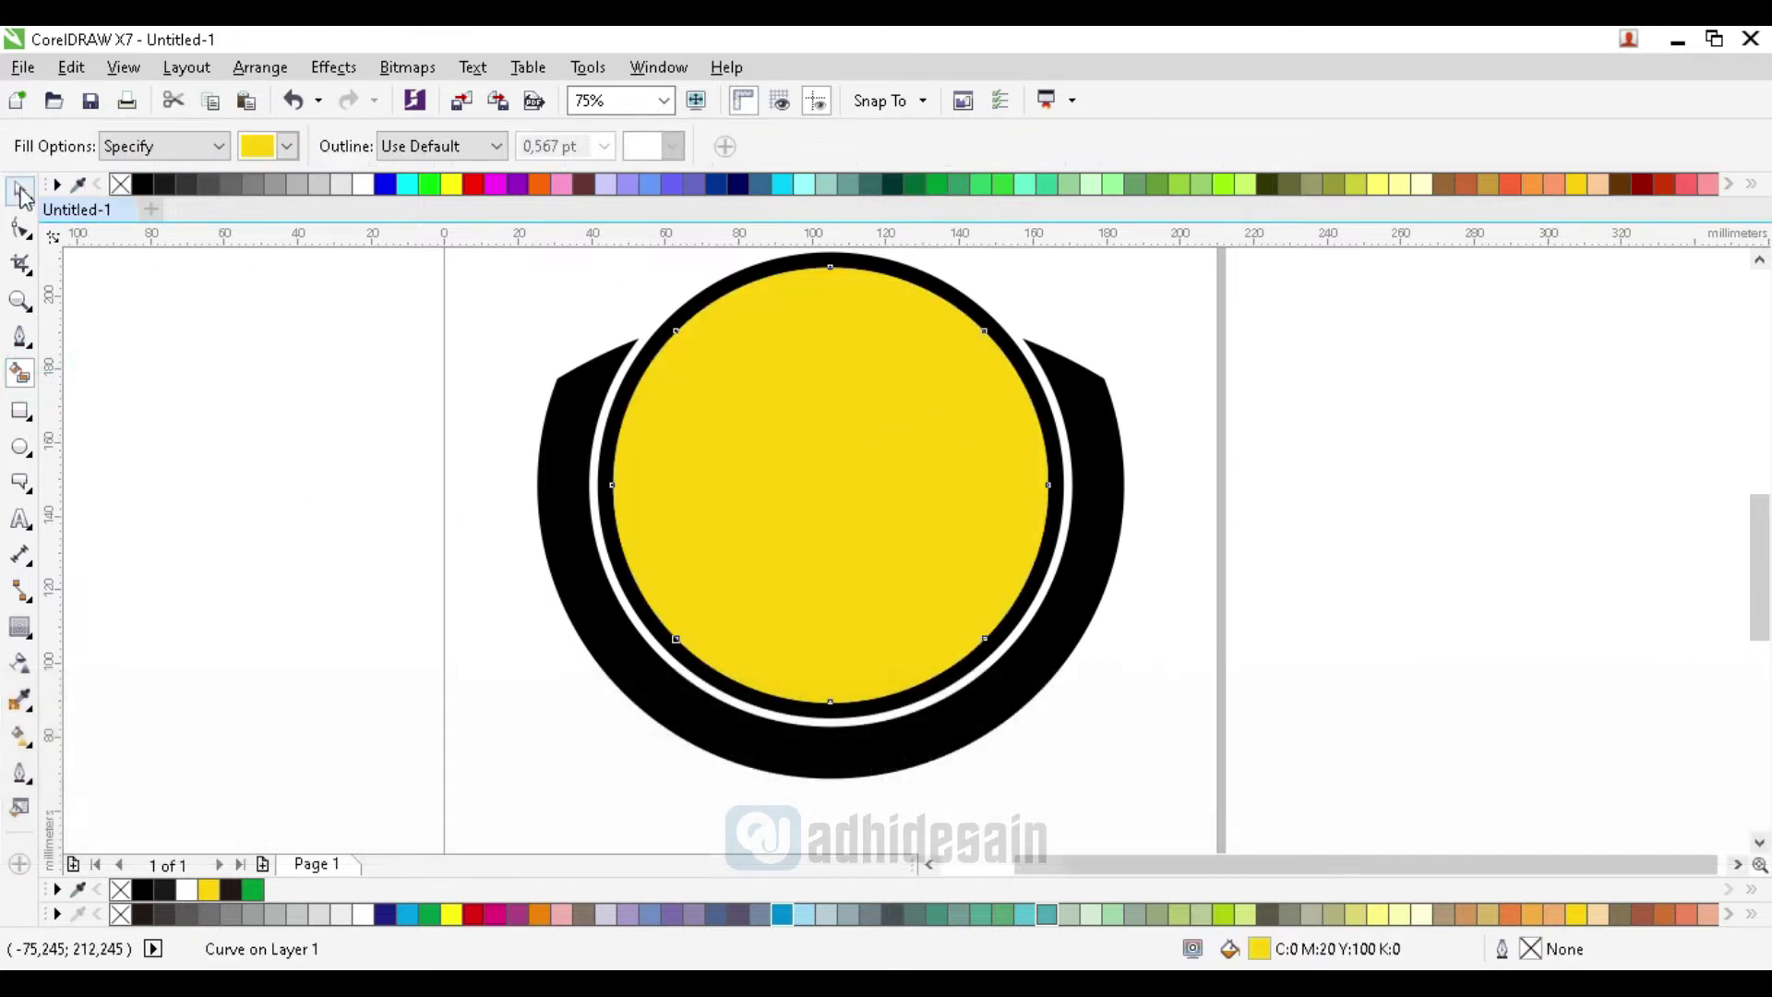
left_click(20, 189)
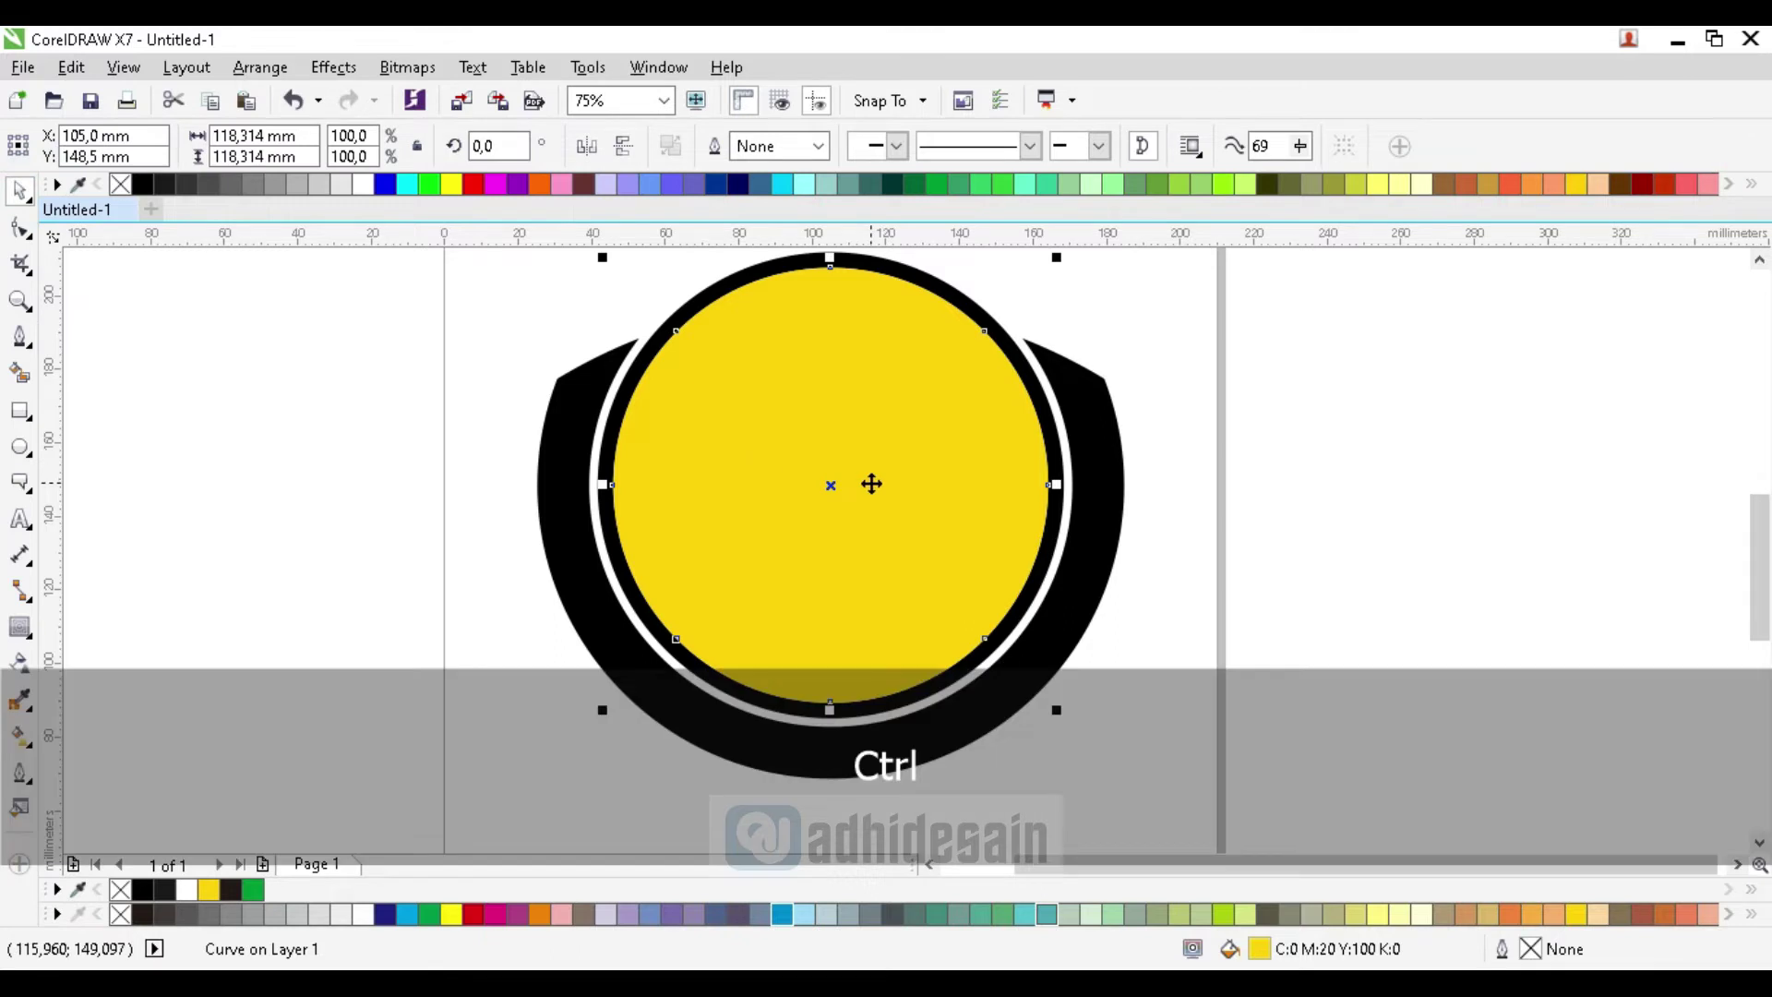
Paste the cut dipper, dotted circle and inner ring back over the yellow circle
key("ctrl+v")
scroll(871, 483, "down", 2)
scroll(879, 424, "up", 2)
scroll(878, 422, "up", 2)
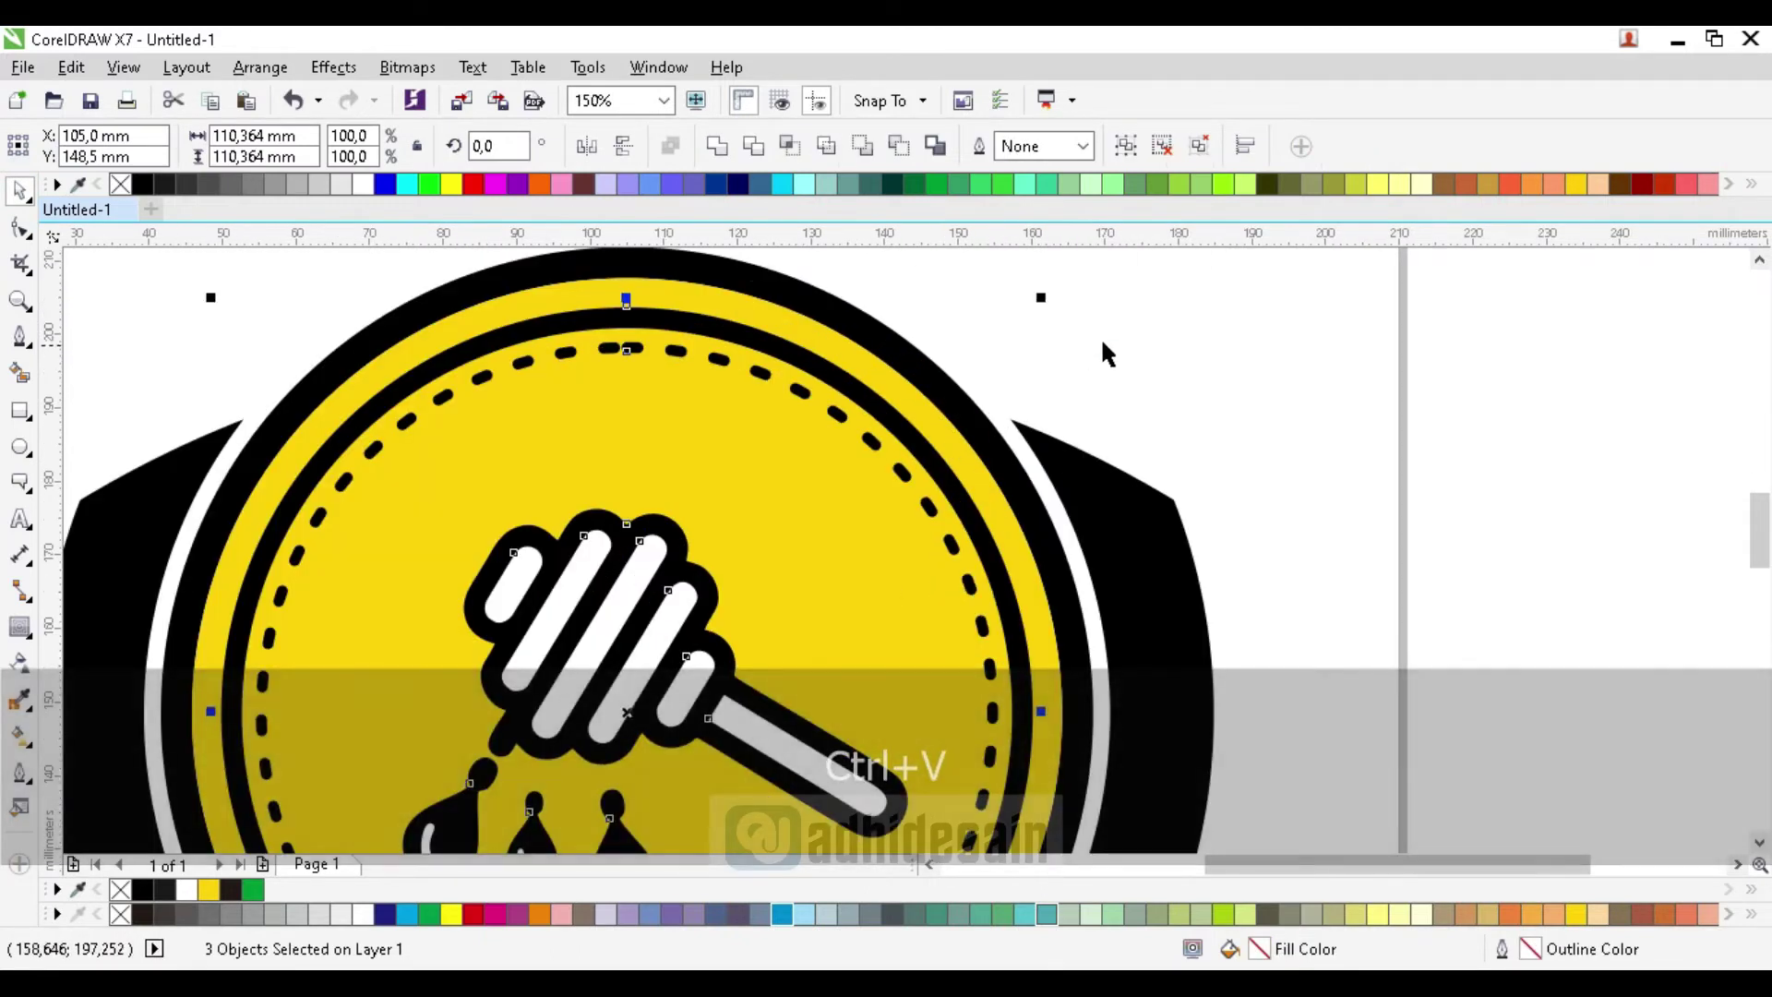
left_click(1100, 339)
Enlarge the yellow circle from its centre to about 122.1 mm in diameter so it overlaps the outer black ring
left_click(871, 360)
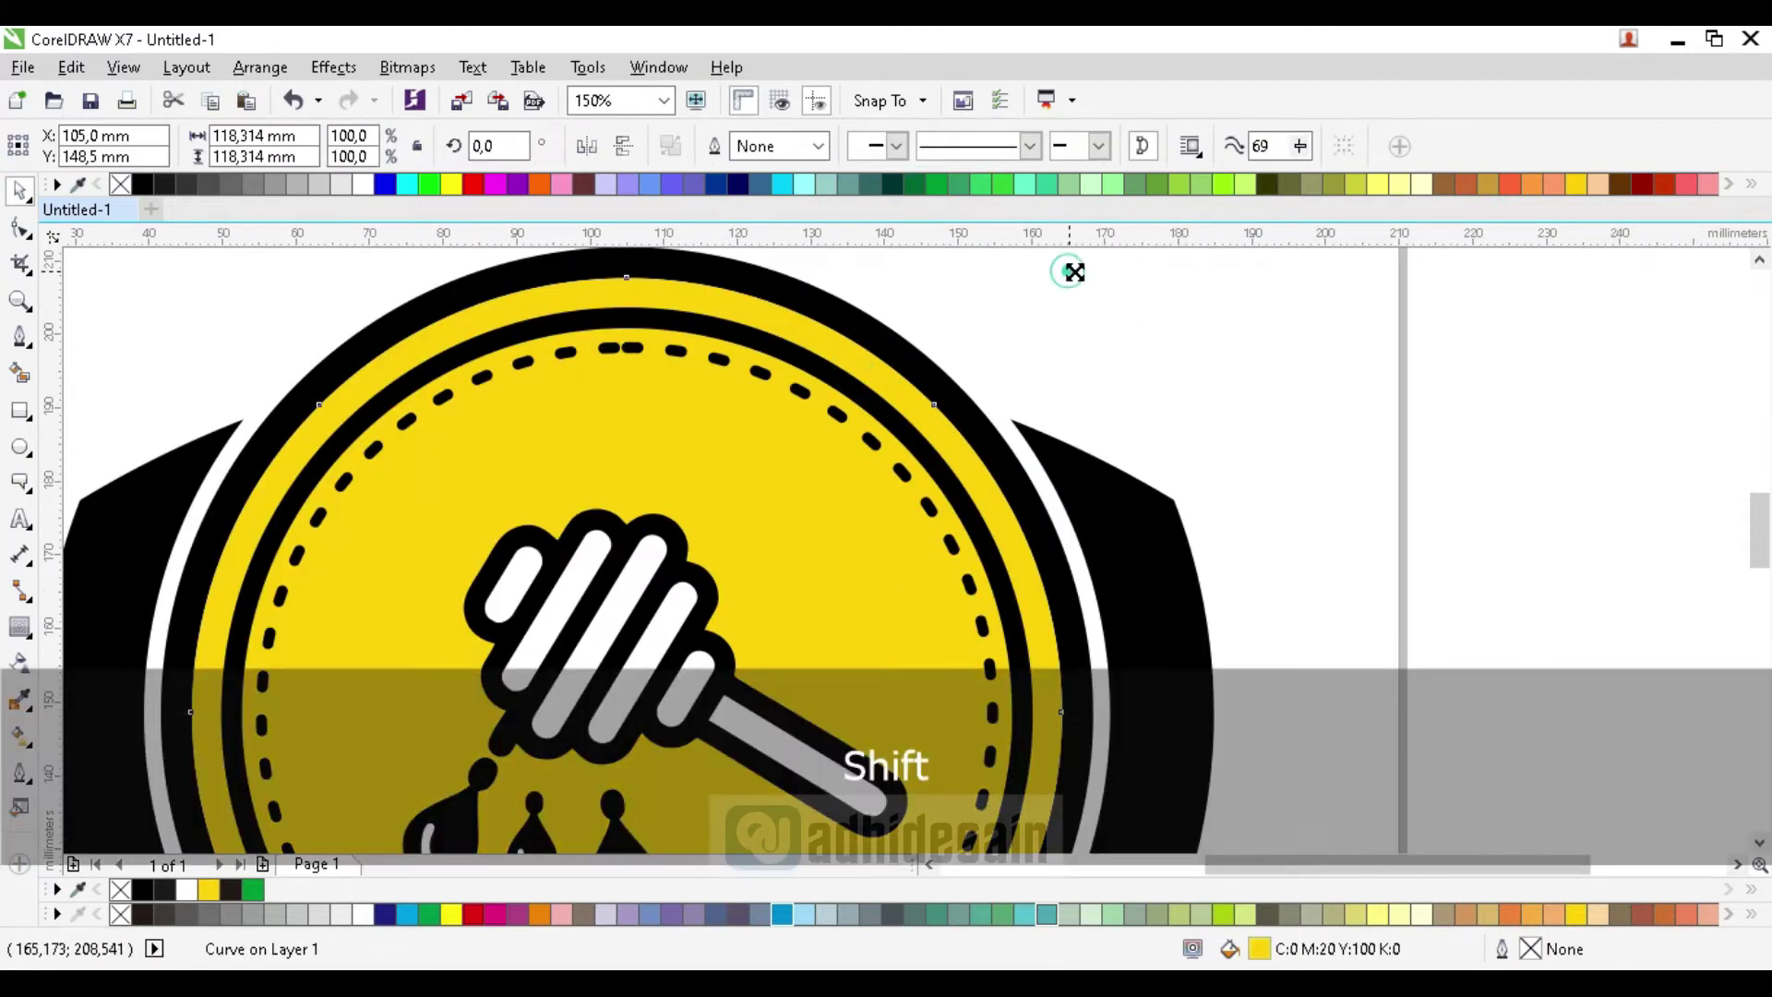
left_click_drag(1074, 271, 1084, 311)
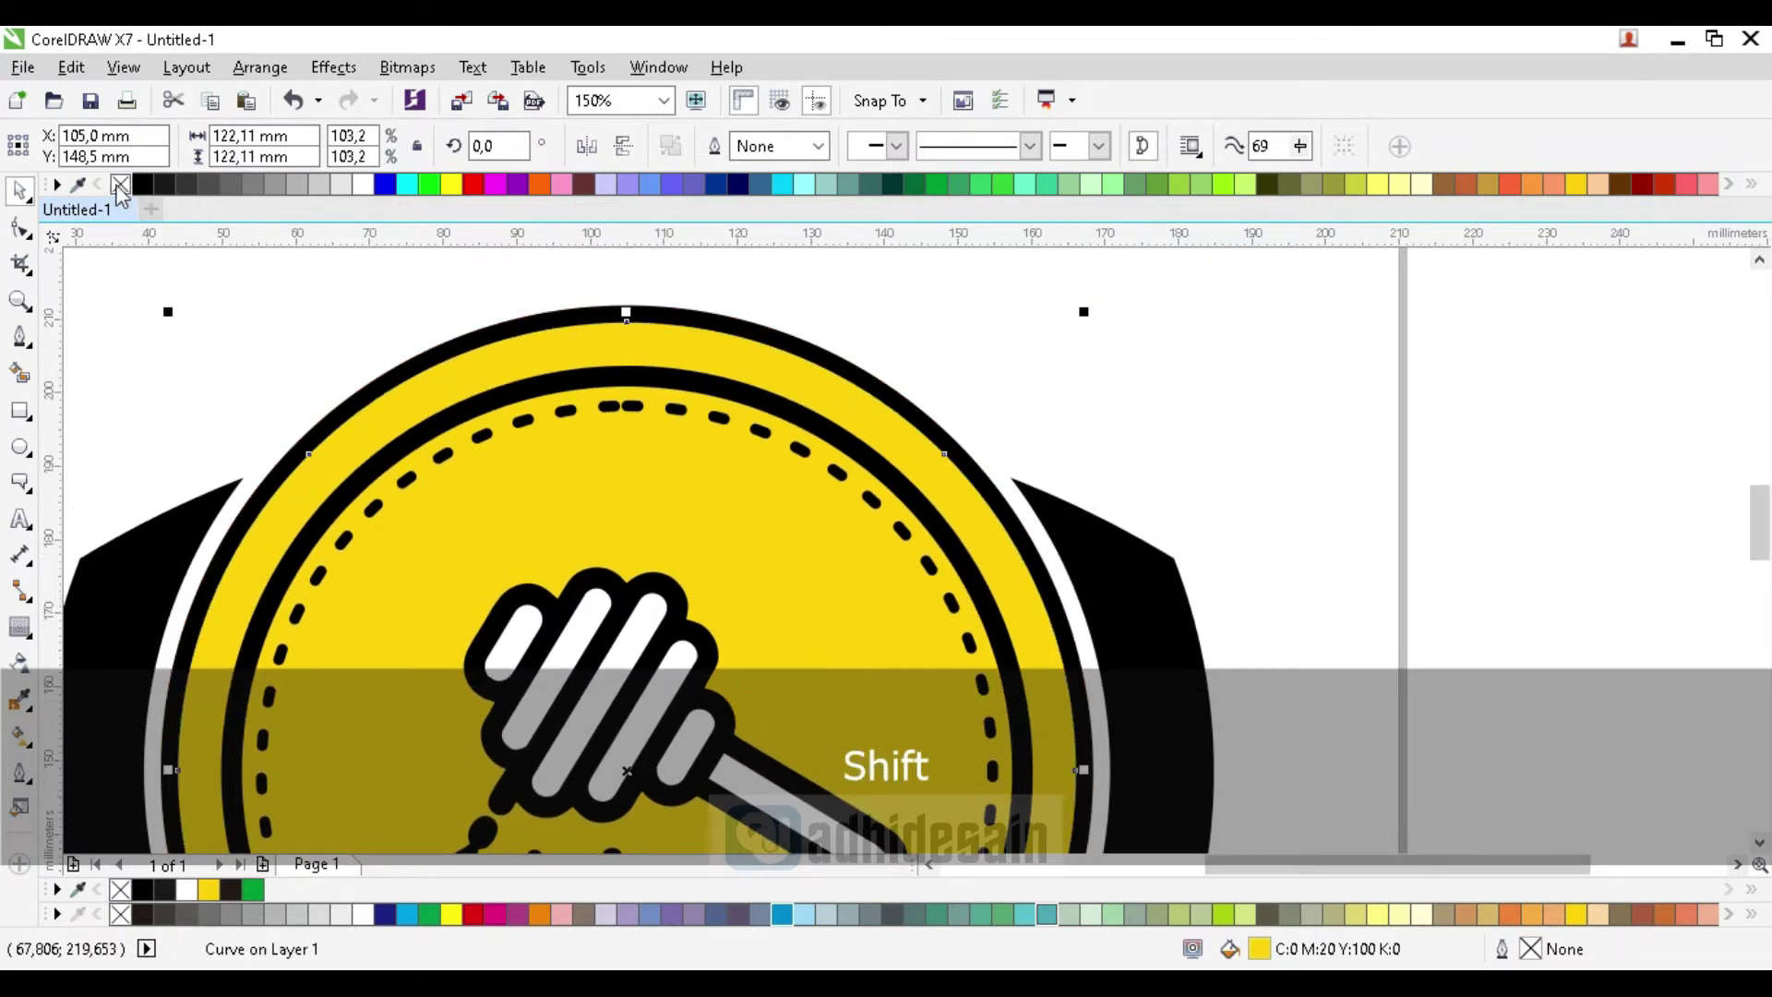
left_click(1265, 408)
scroll(1255, 406, "down", 2)
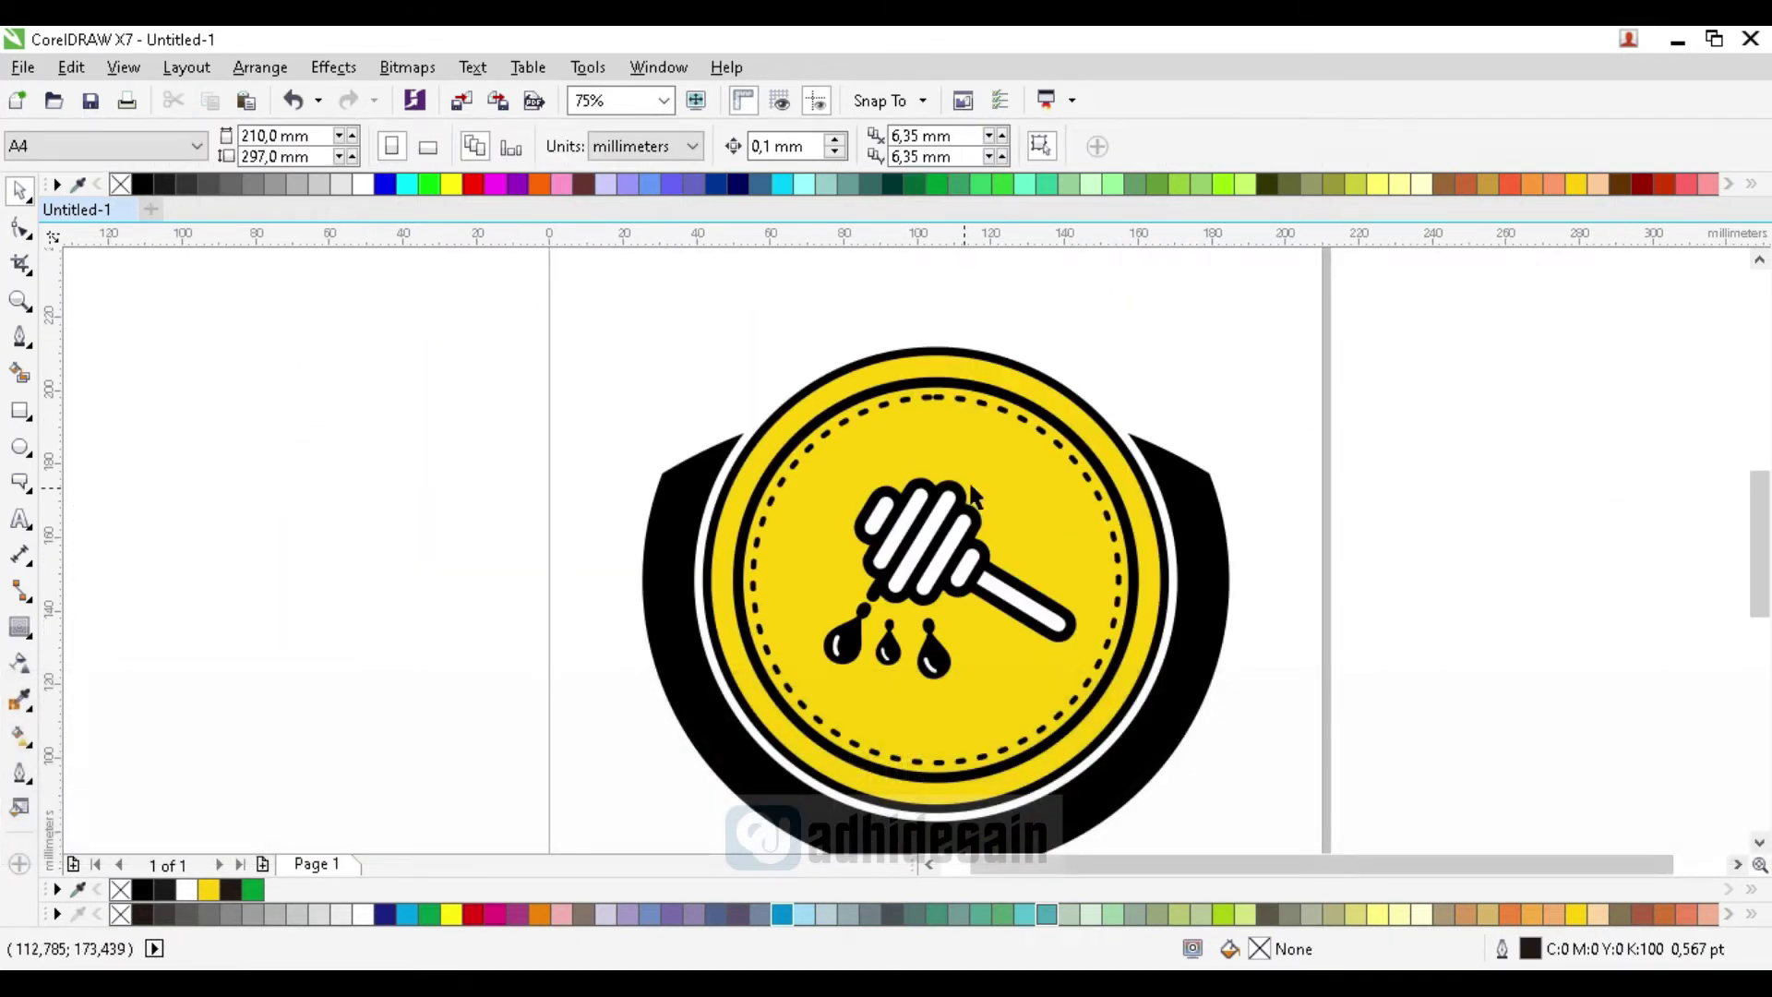
Change the yellow circle's fill to a darker honey yellow, C4 M31 Y98 K0 (#F2BB05)
left_click(1009, 435)
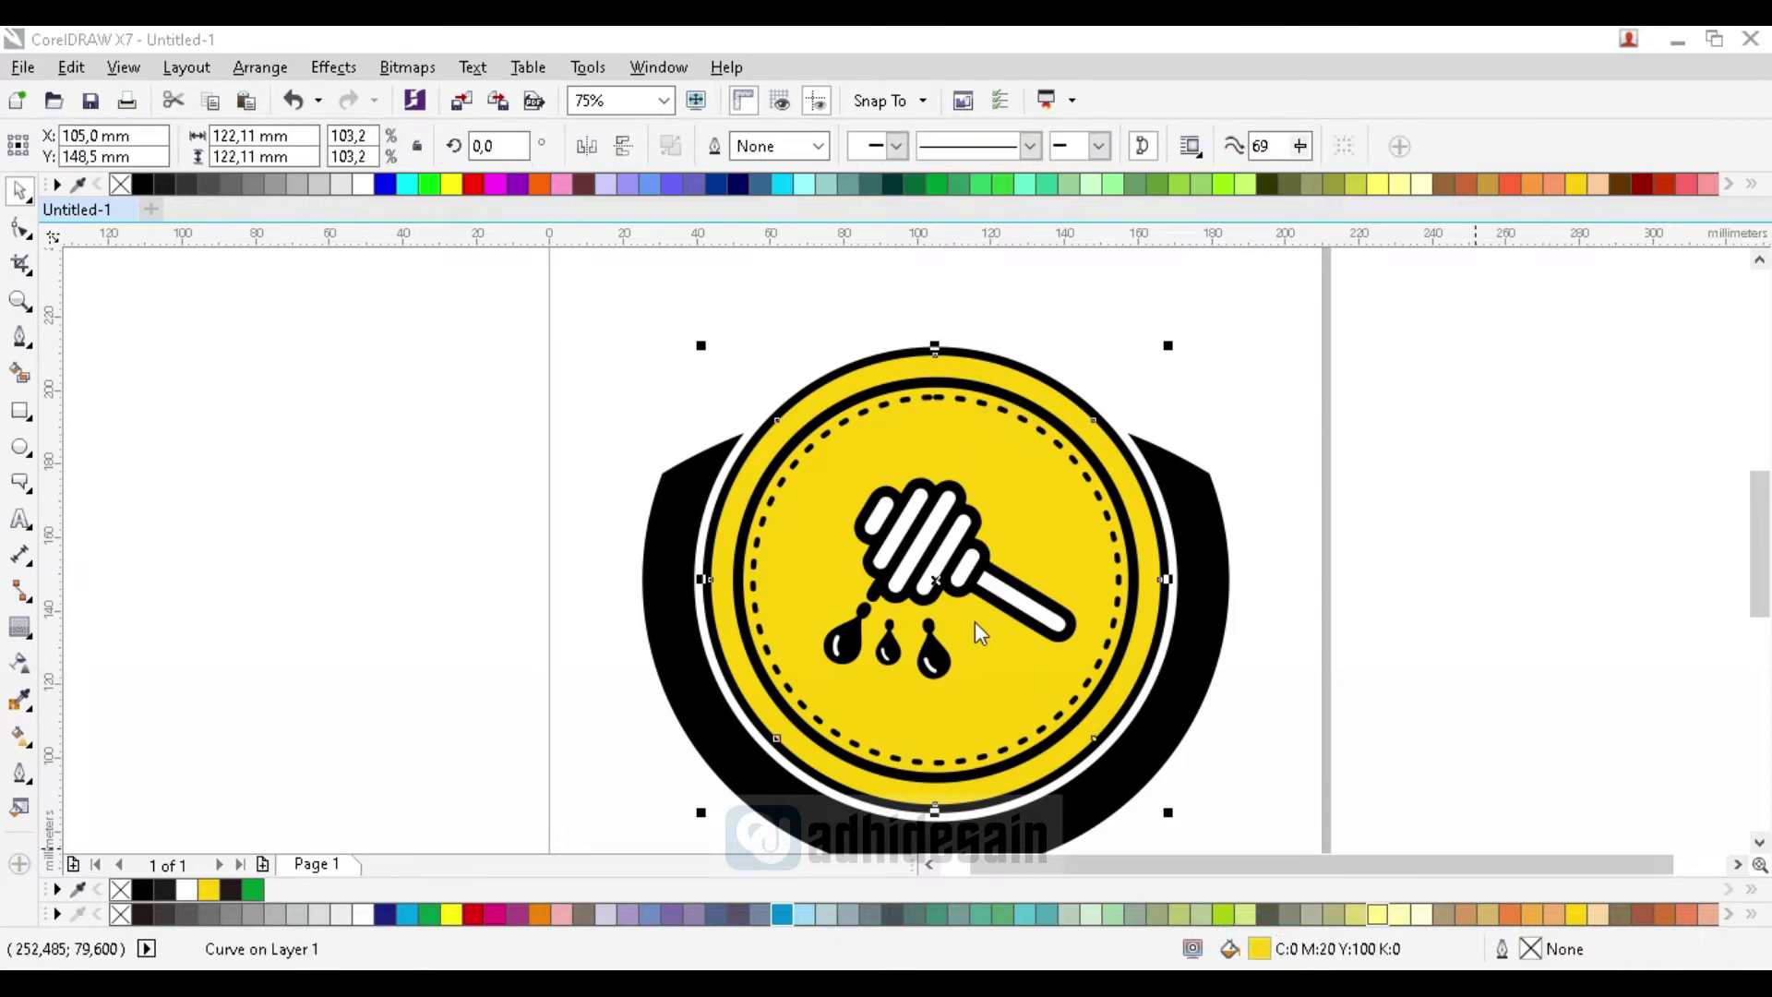
double_click(1230, 949)
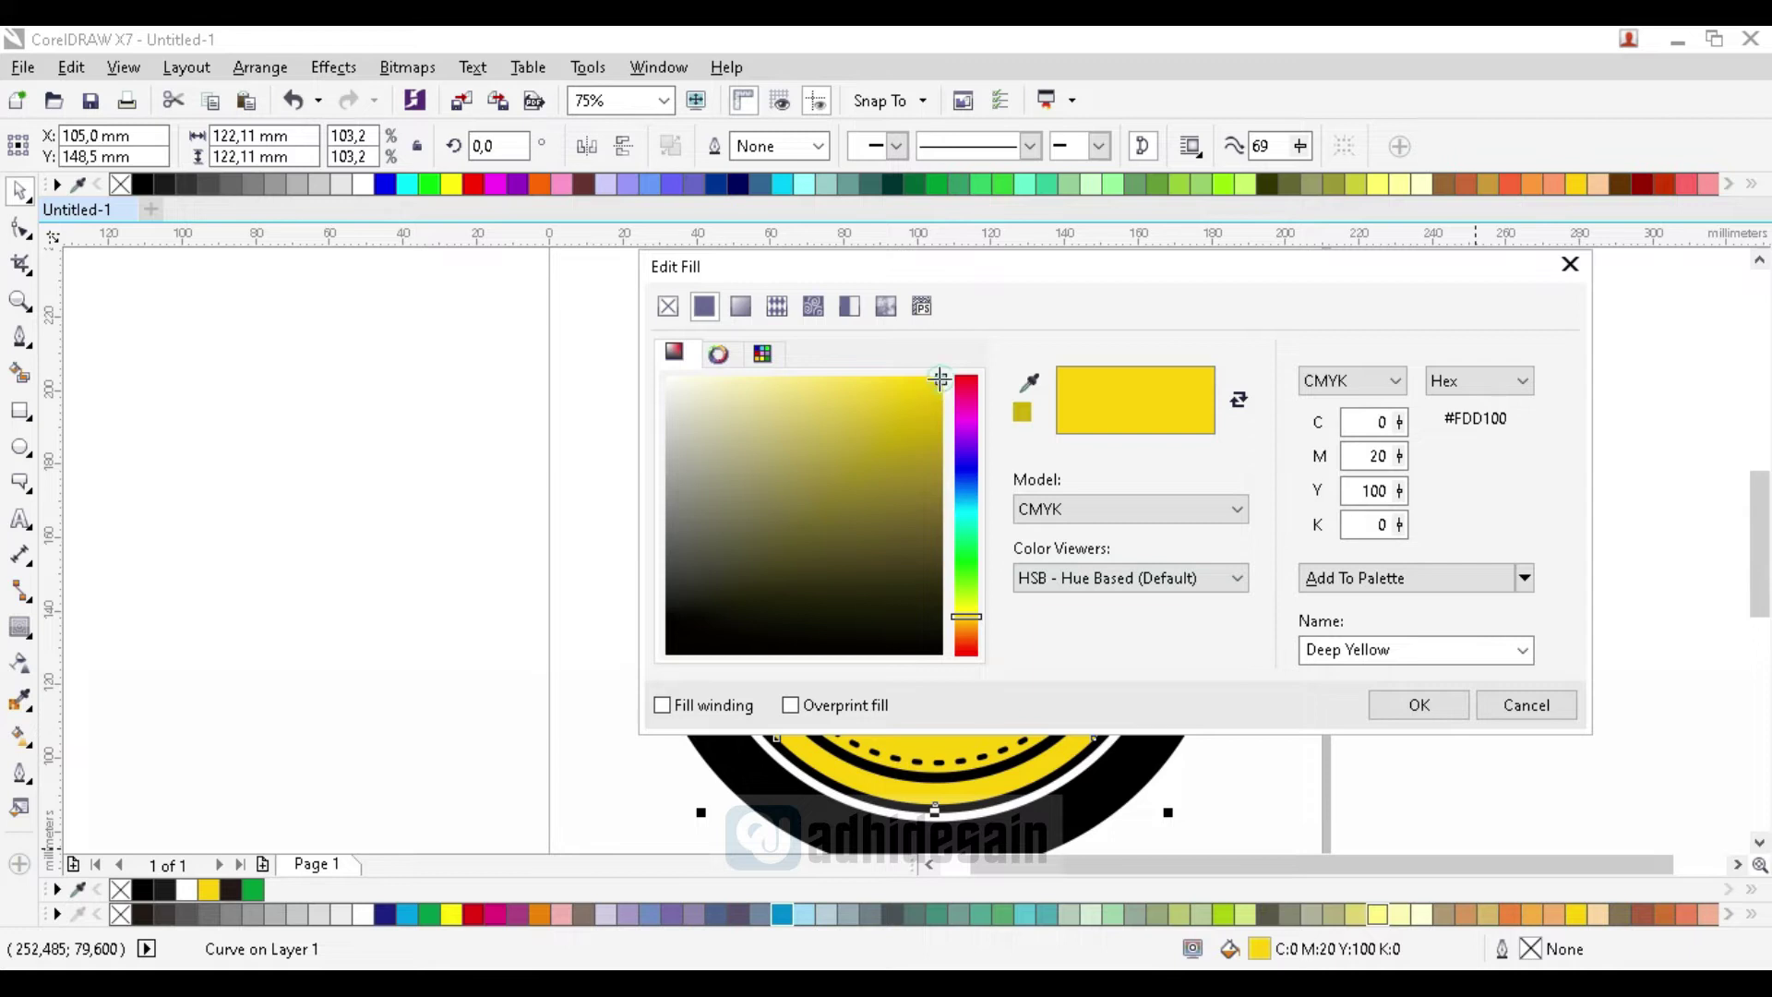
left_click_drag(940, 380, 935, 390)
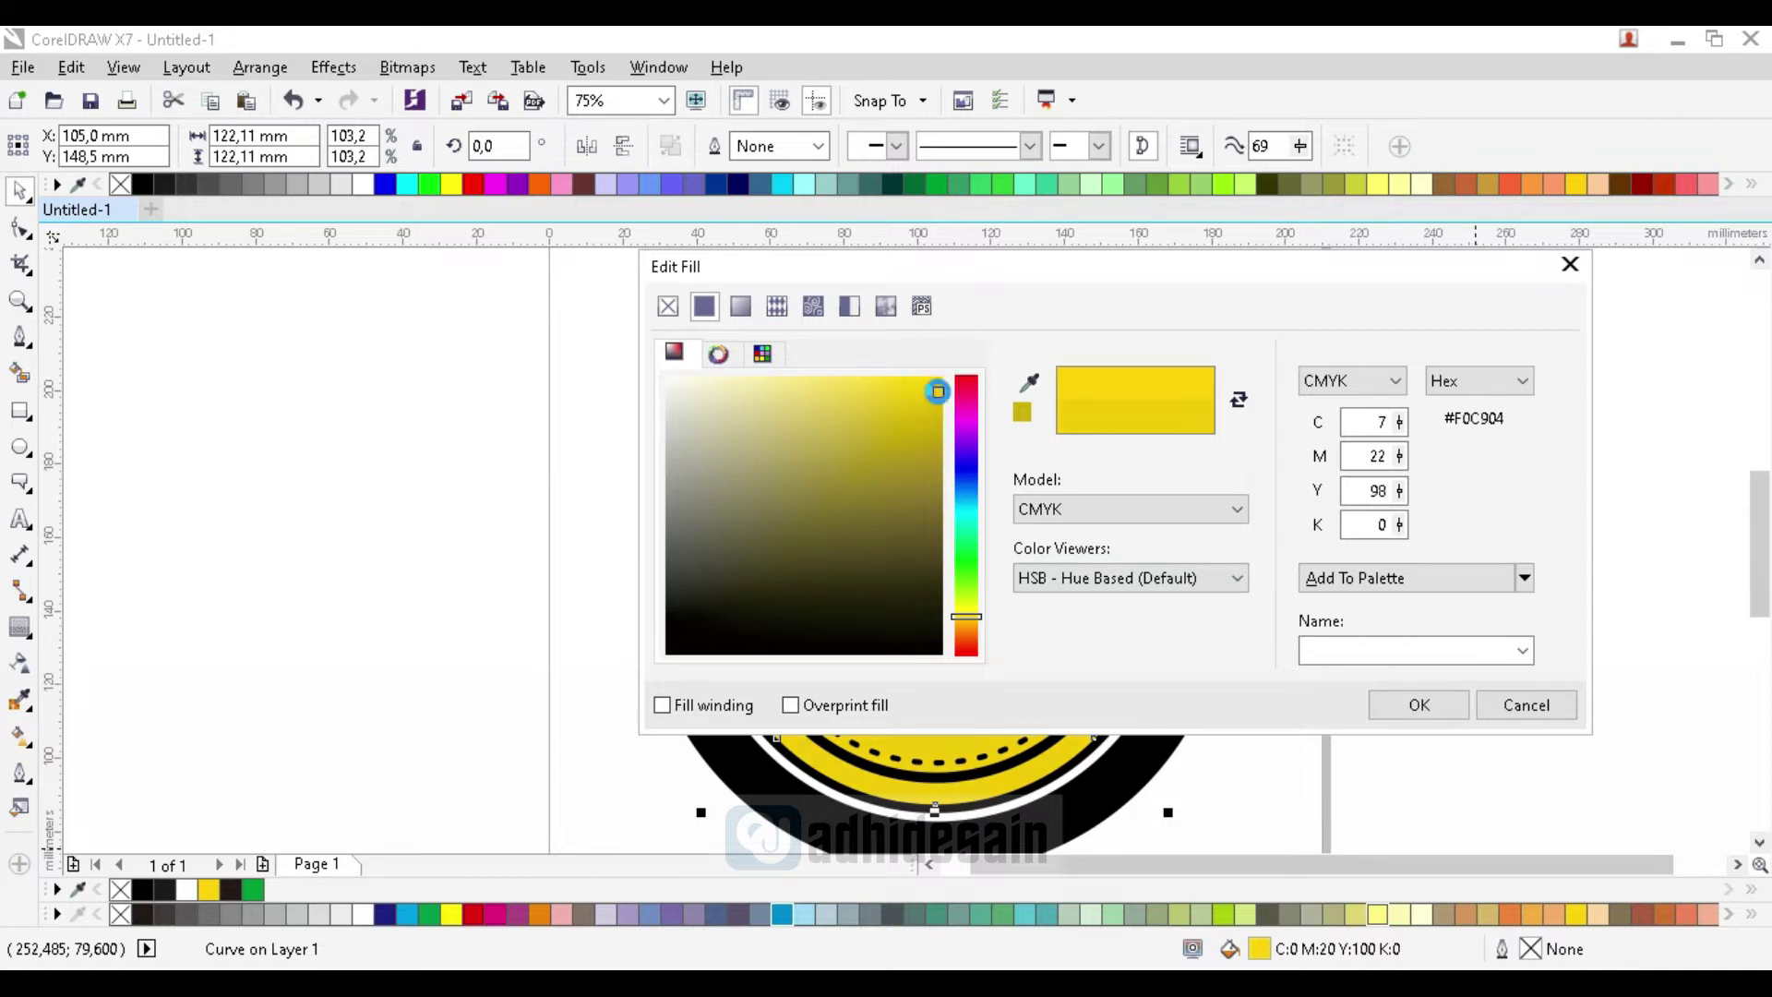
left_click(975, 632)
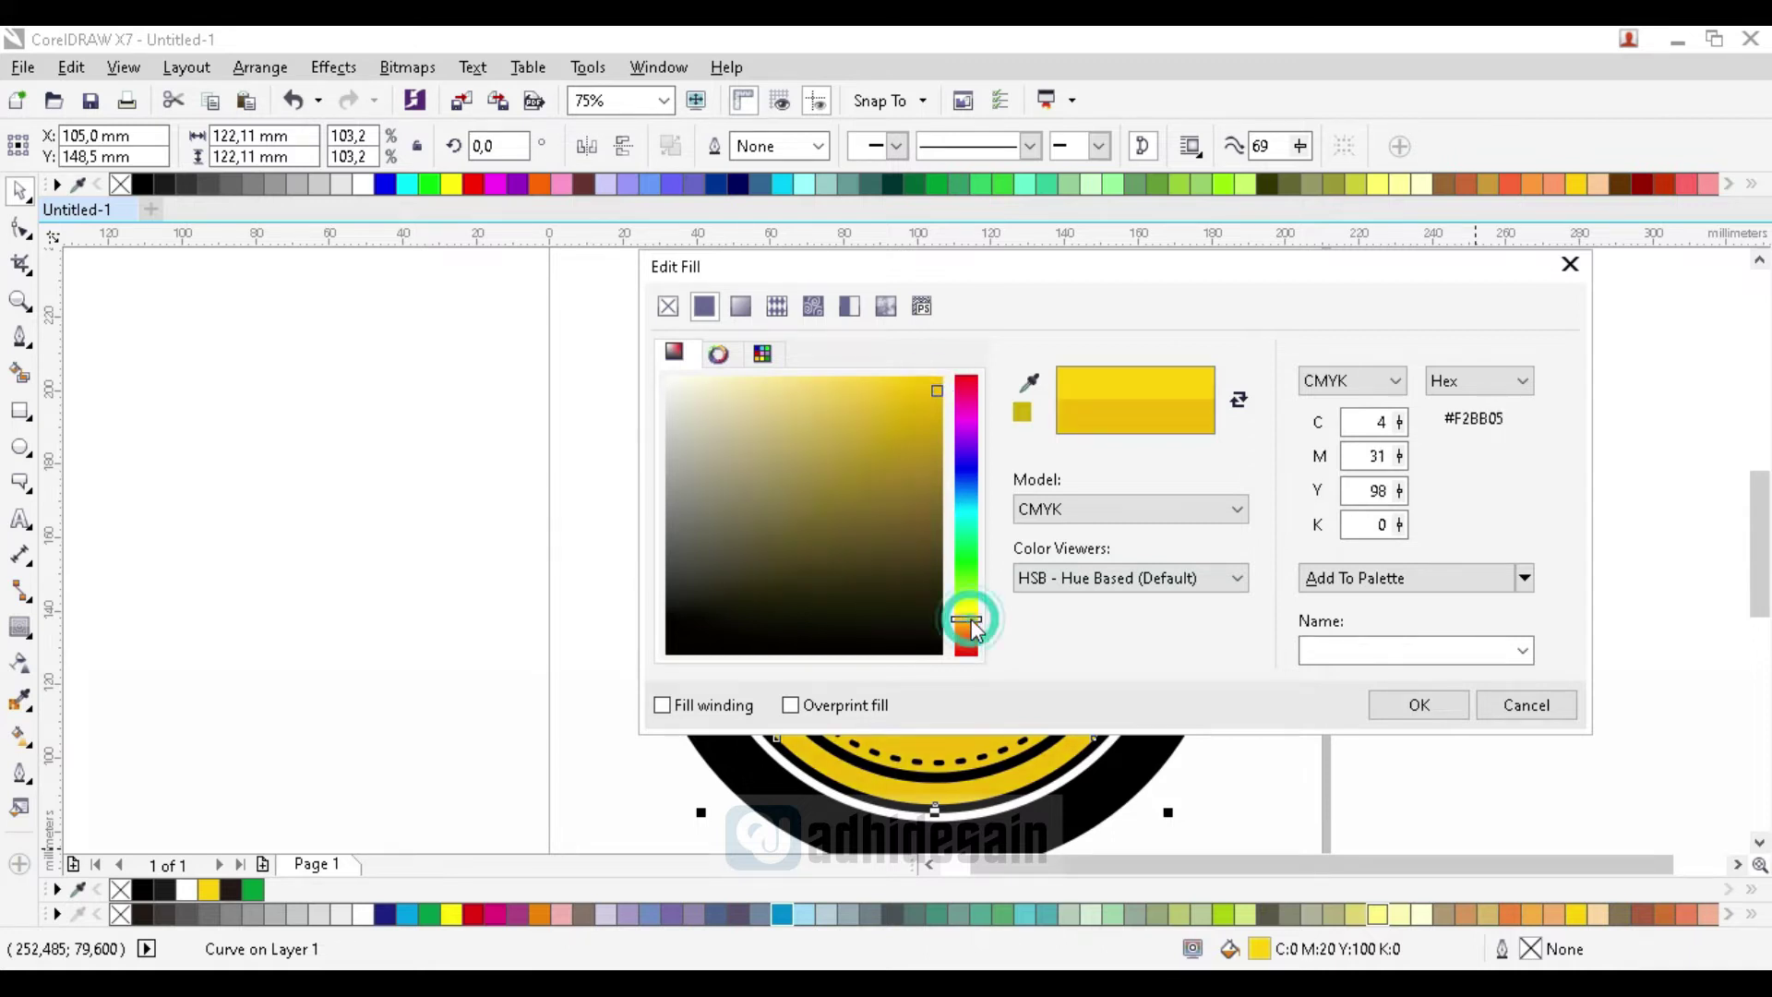
left_click(1417, 705)
left_click(1355, 411)
Ungroup the honey dipper and drops into separate shapes
scroll(896, 554, "up", 2)
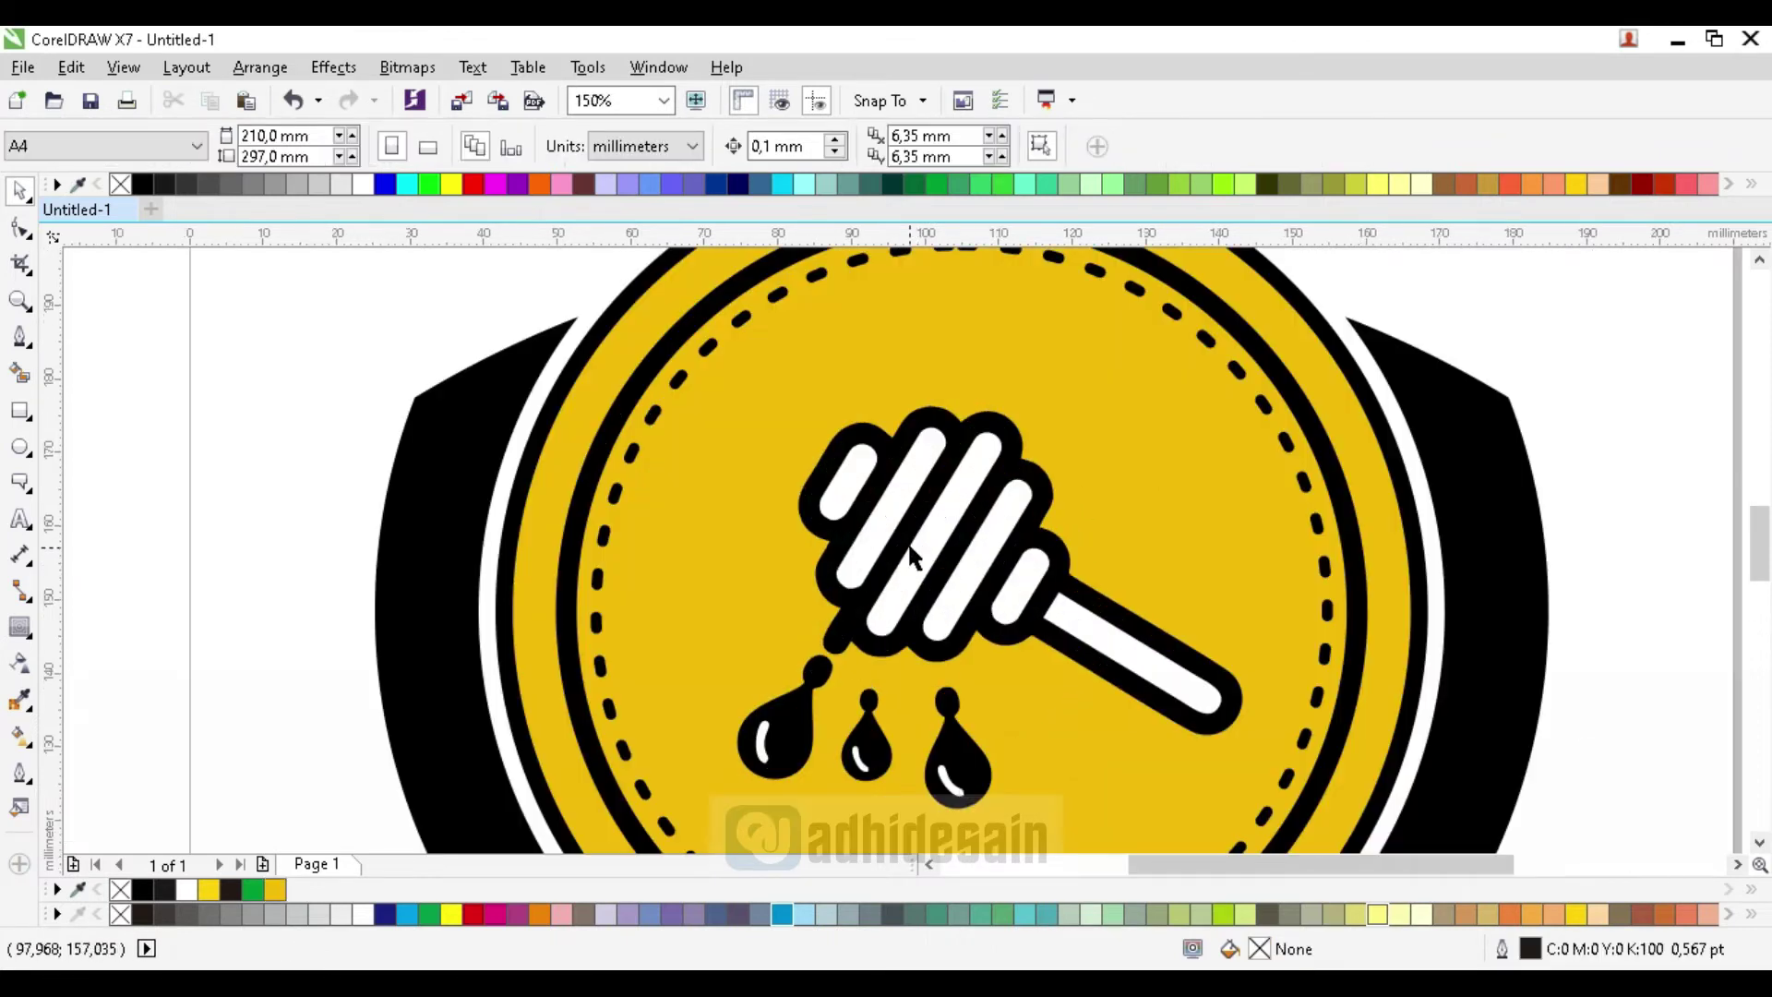
left_click(909, 530)
left_click(813, 146)
left_click(237, 348)
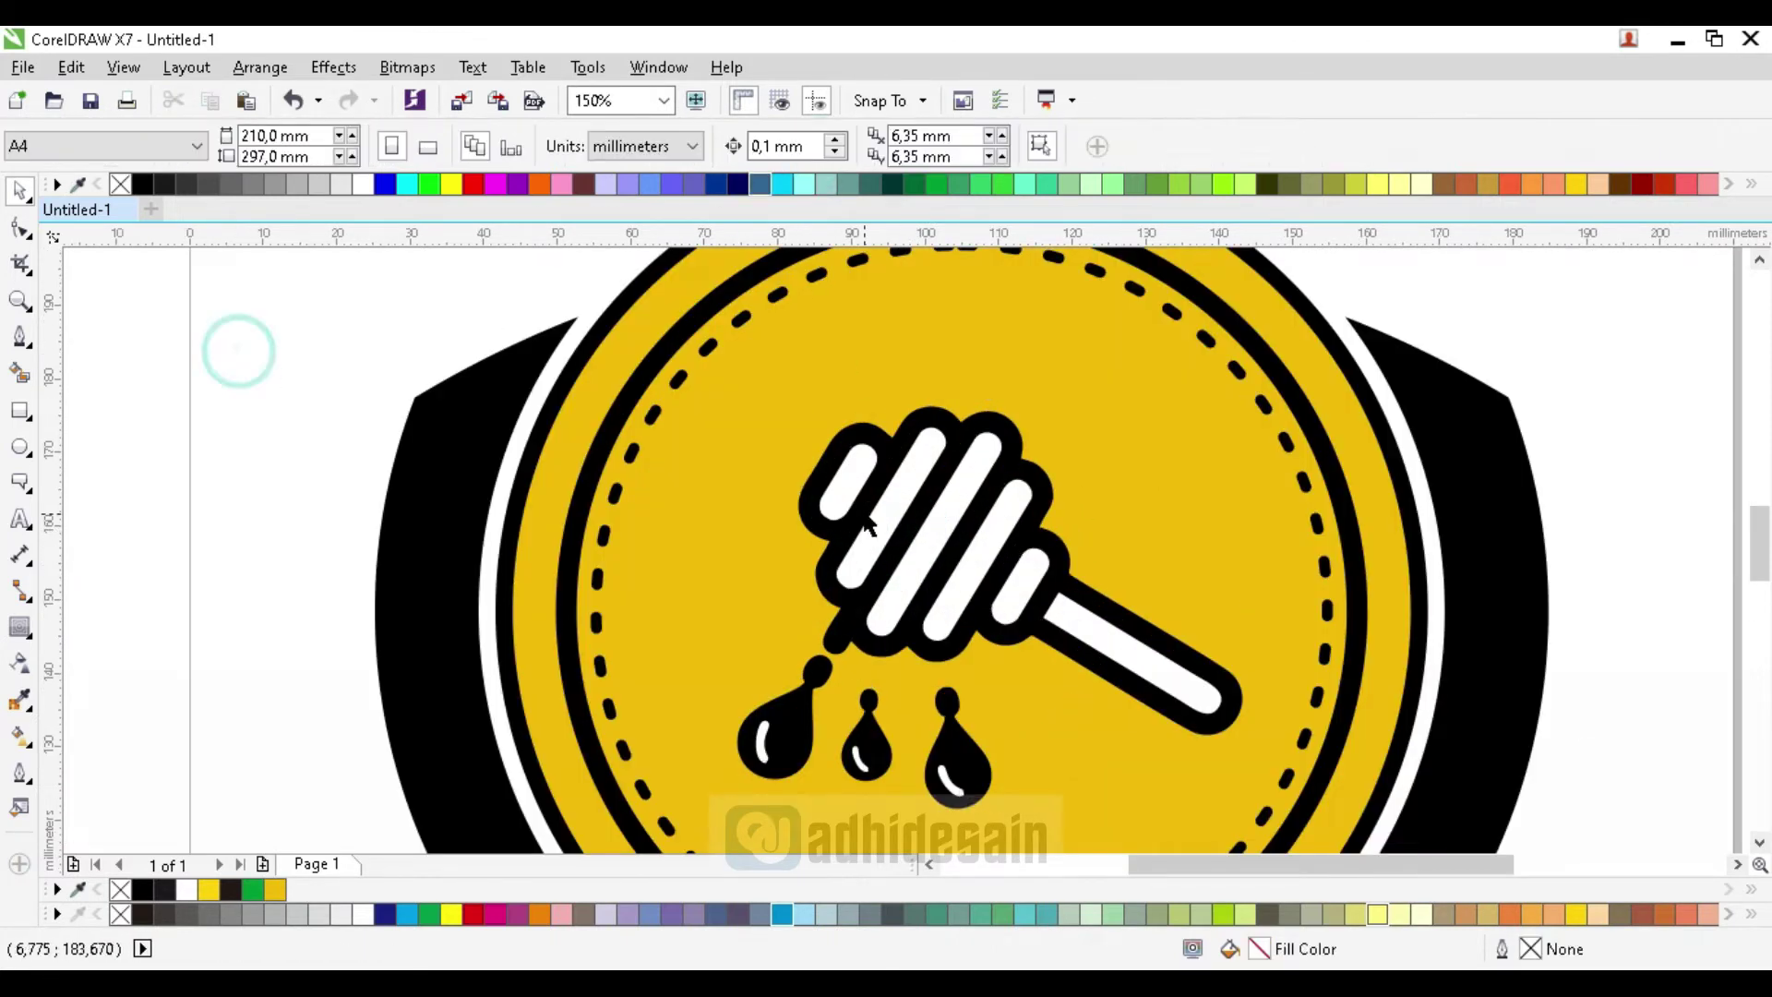
Fill the five white stripes of the dipper head and its white handle with Deep Yellow
left_click(883, 505)
left_click(900, 499, "shift")
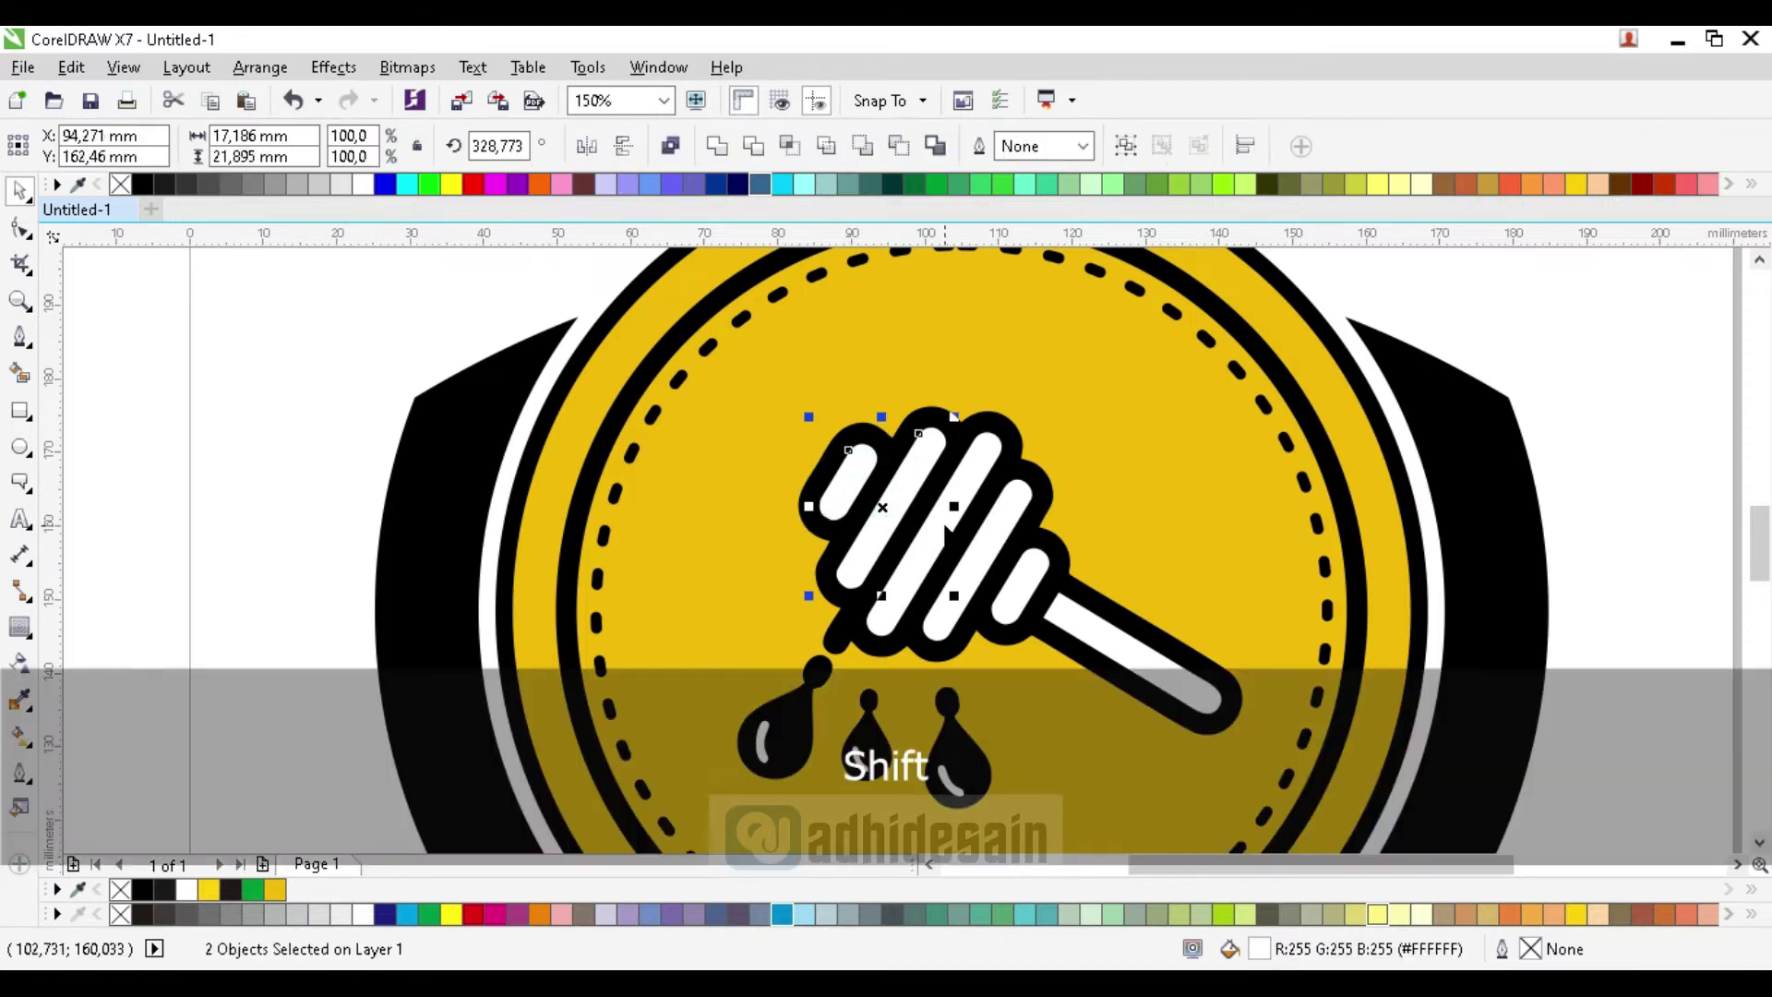
left_click(935, 510, "shift")
left_click(1001, 544, "shift")
left_click(1030, 587, "shift")
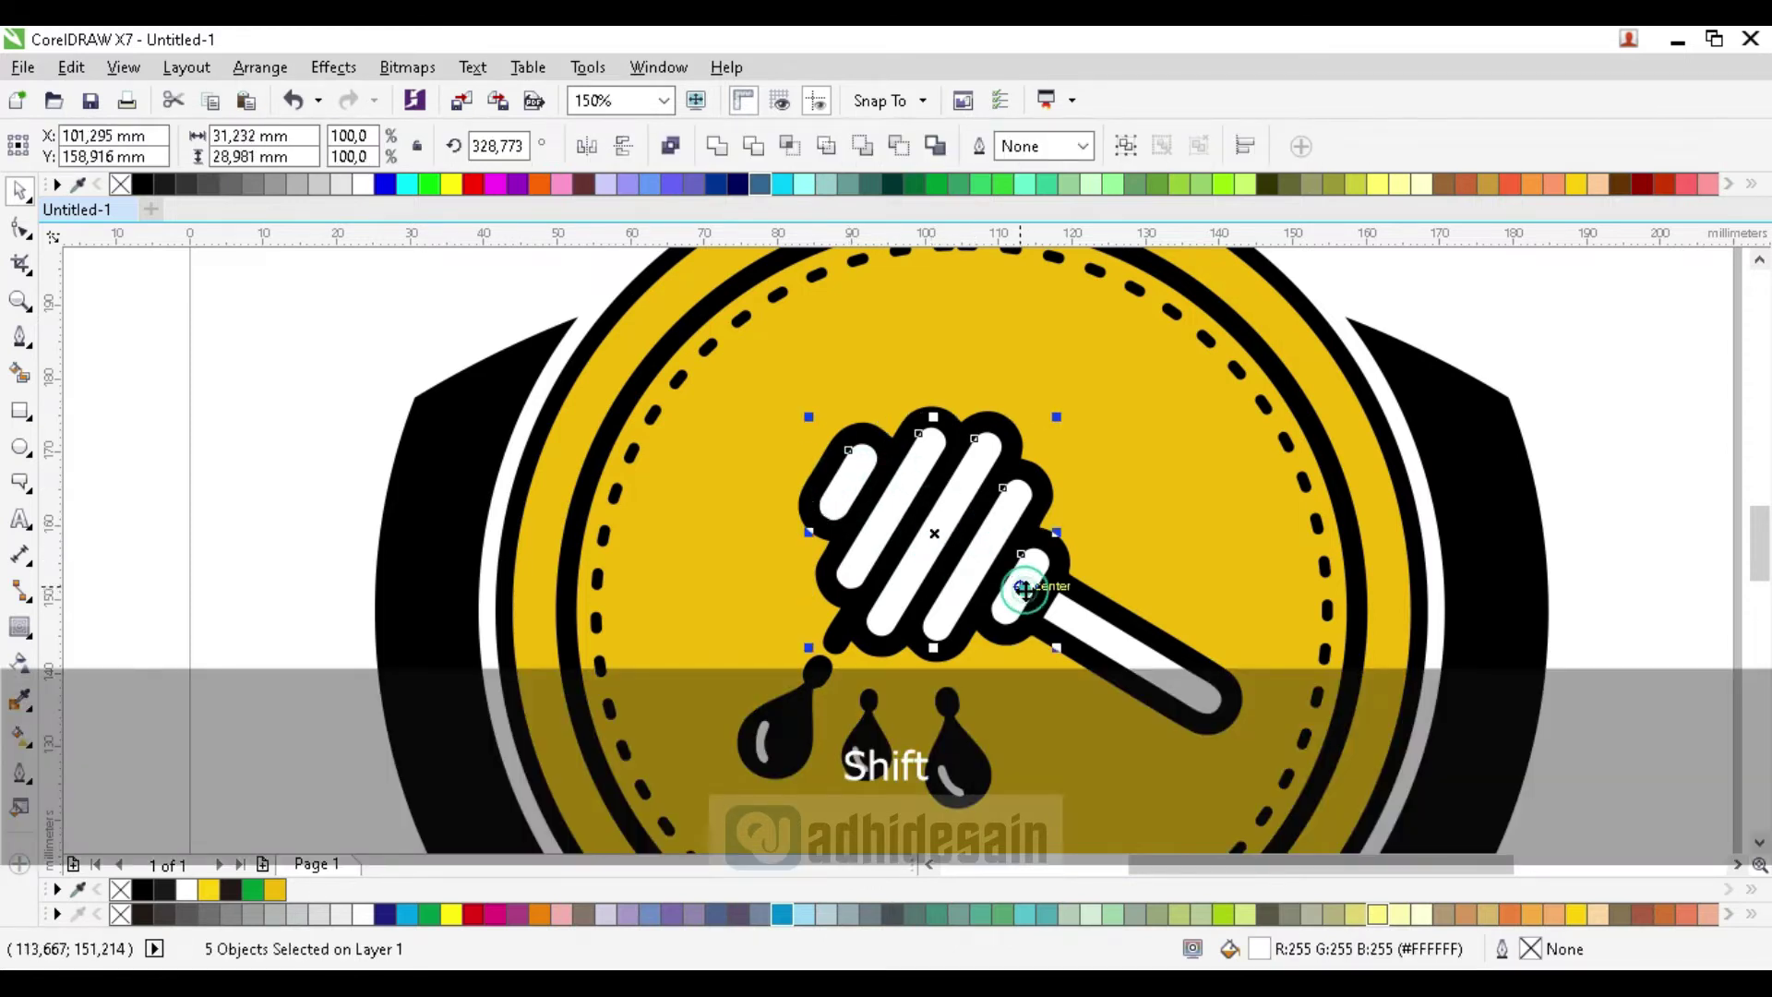
left_click(1089, 637, "shift")
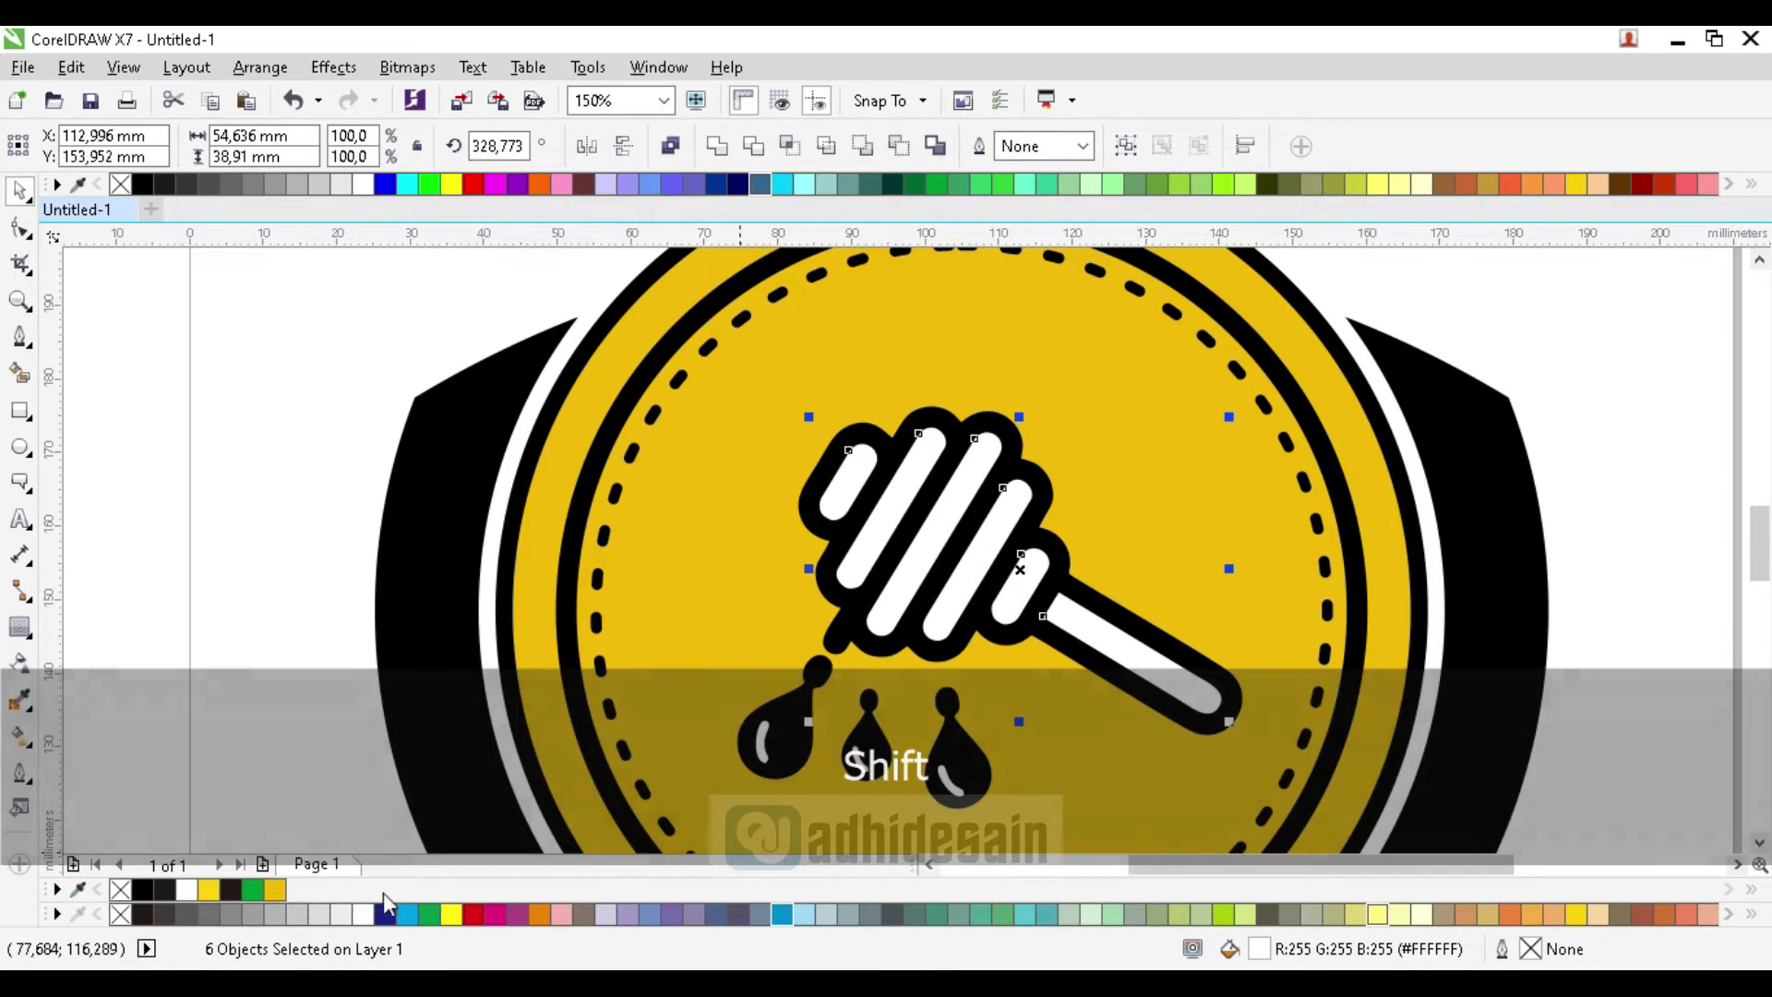
left_click(209, 890)
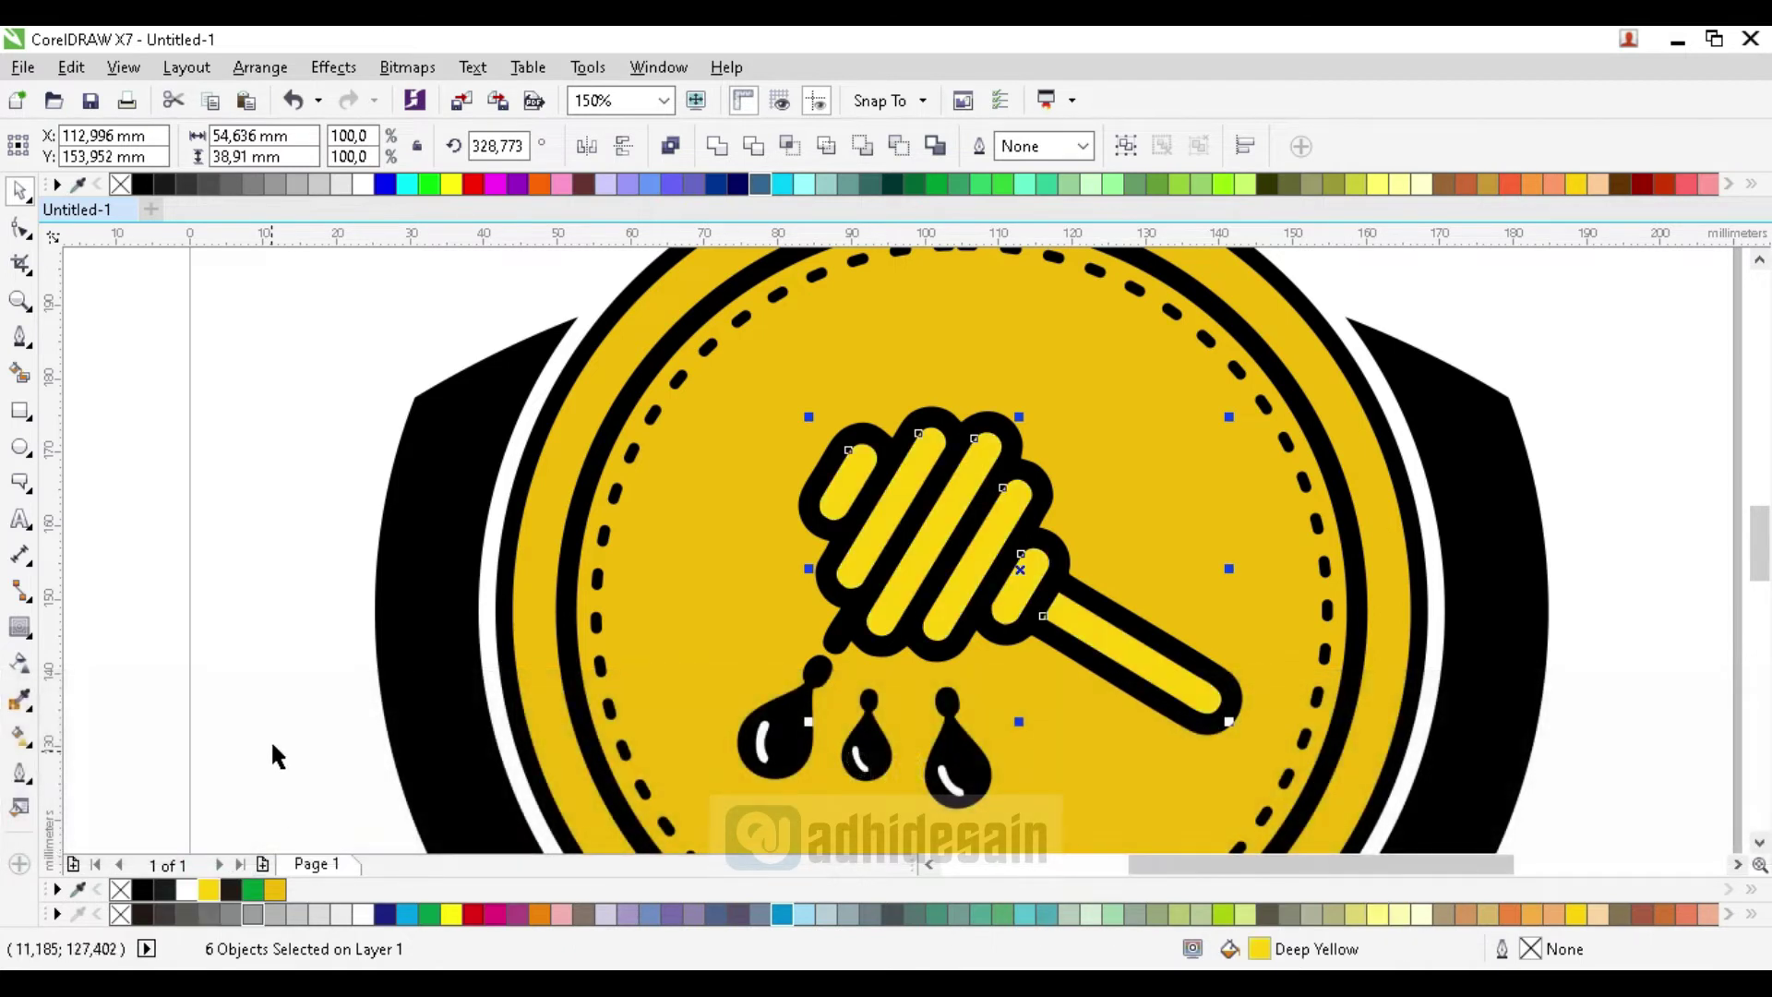
Fill the white highlights of the three honey drops with Deep Yellow
scroll(656, 423, "down", 1)
scroll(708, 577, "up", 1)
left_click(705, 596)
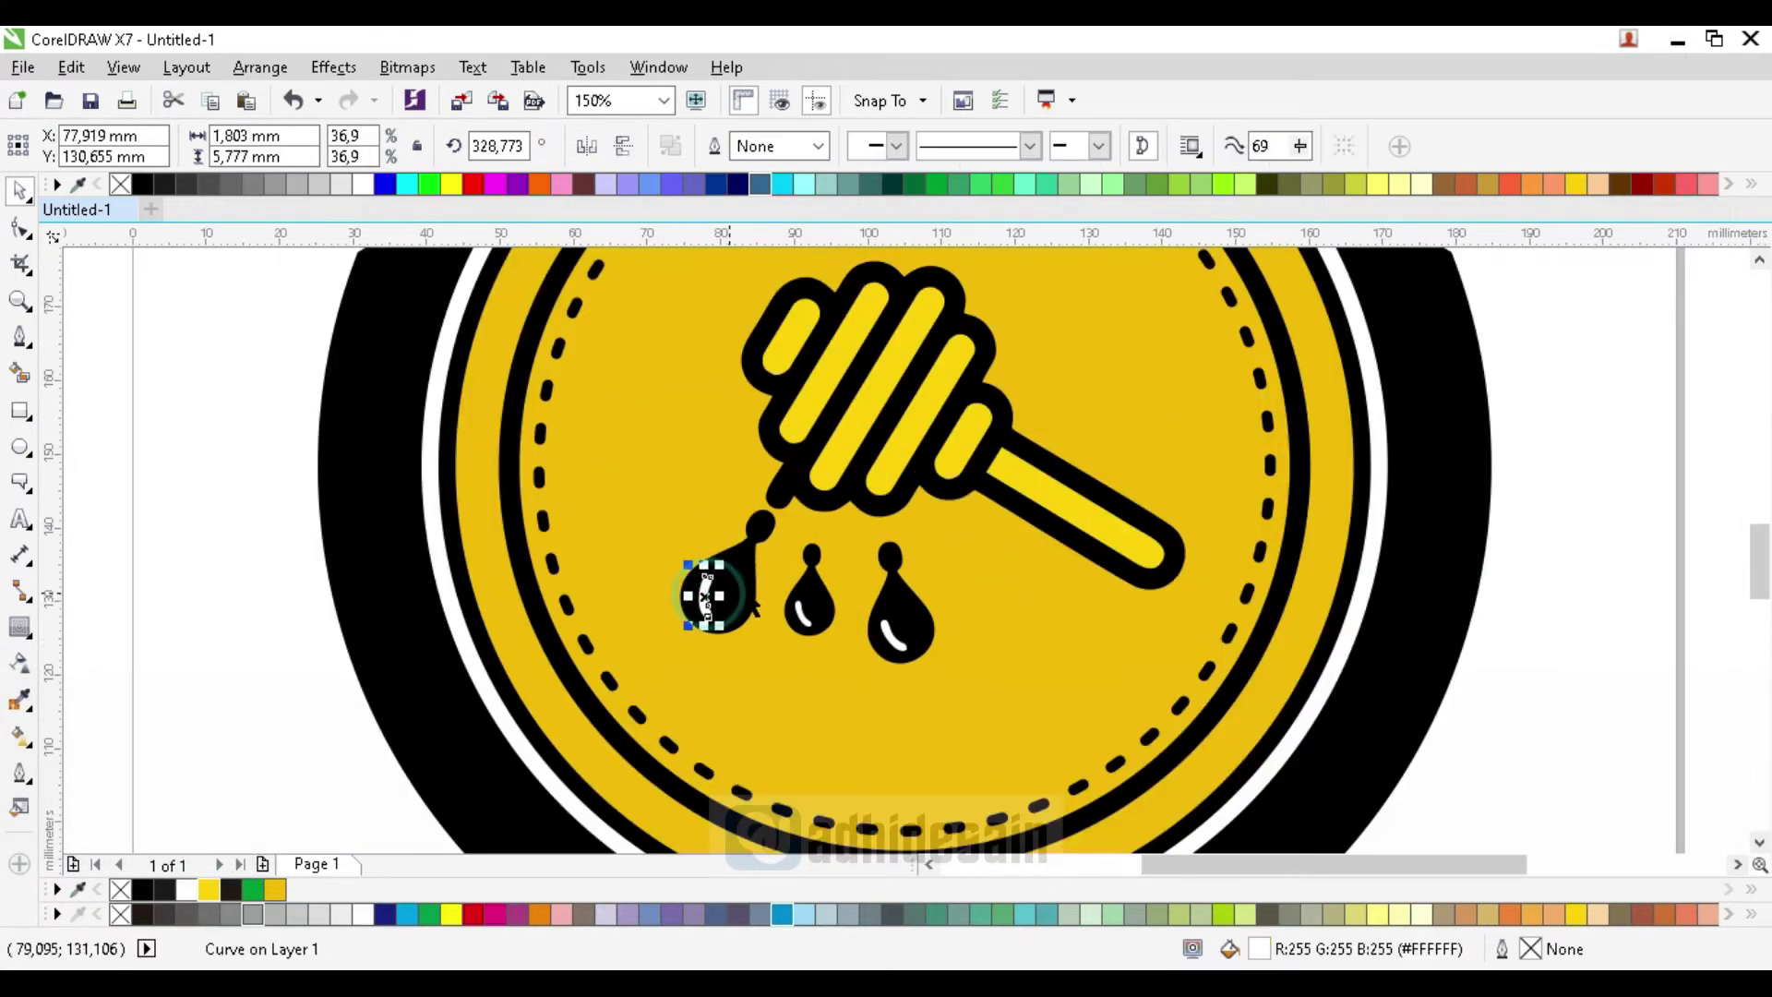
left_click(209, 890)
left_click(800, 611)
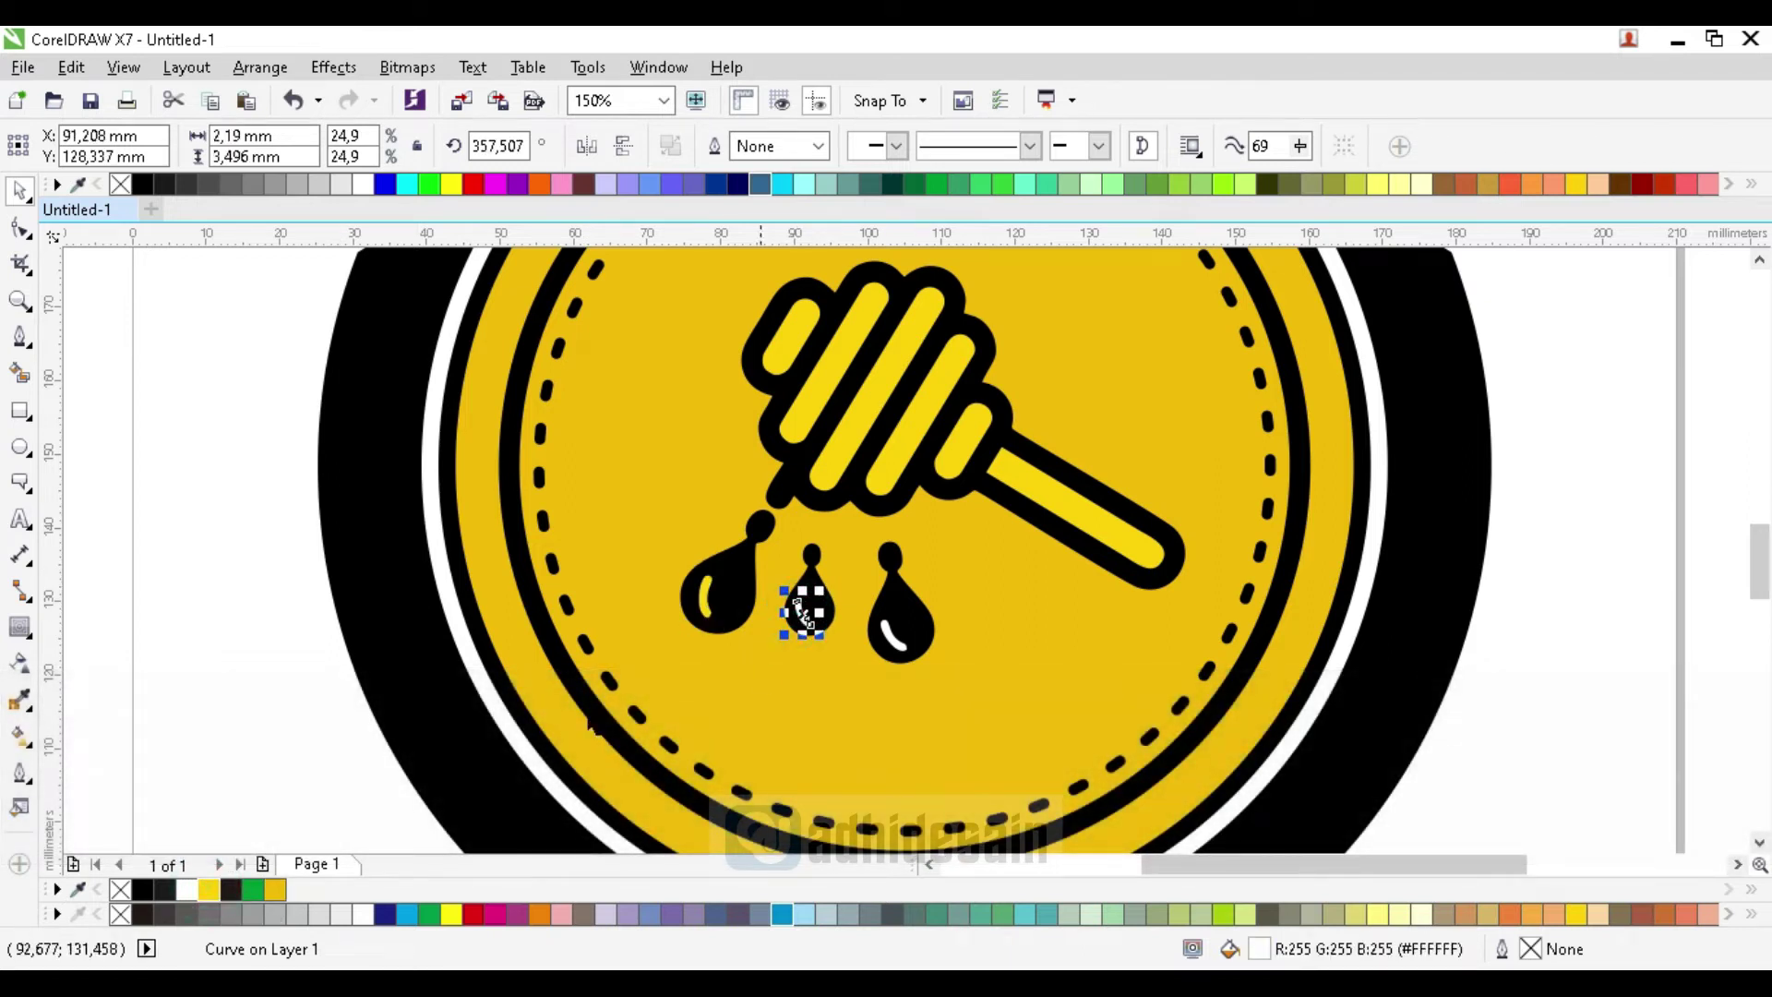
left_click(891, 635)
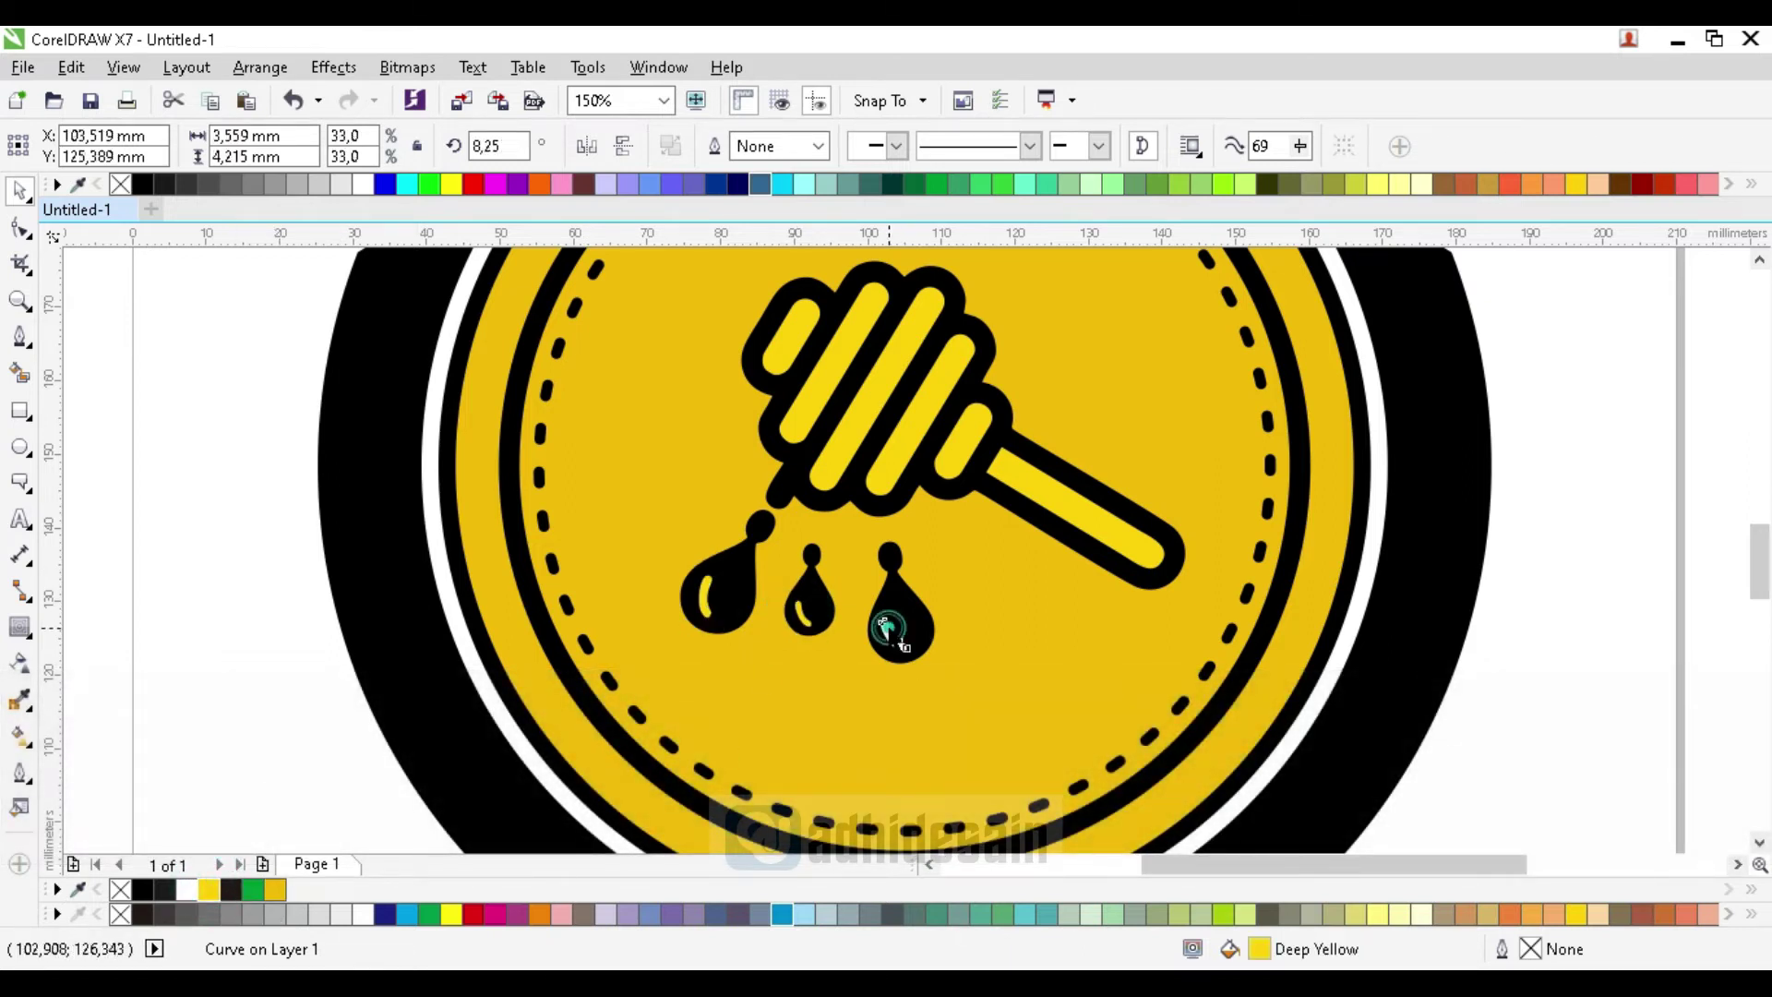
left_click(208, 890)
scroll(612, 497, "down", 1)
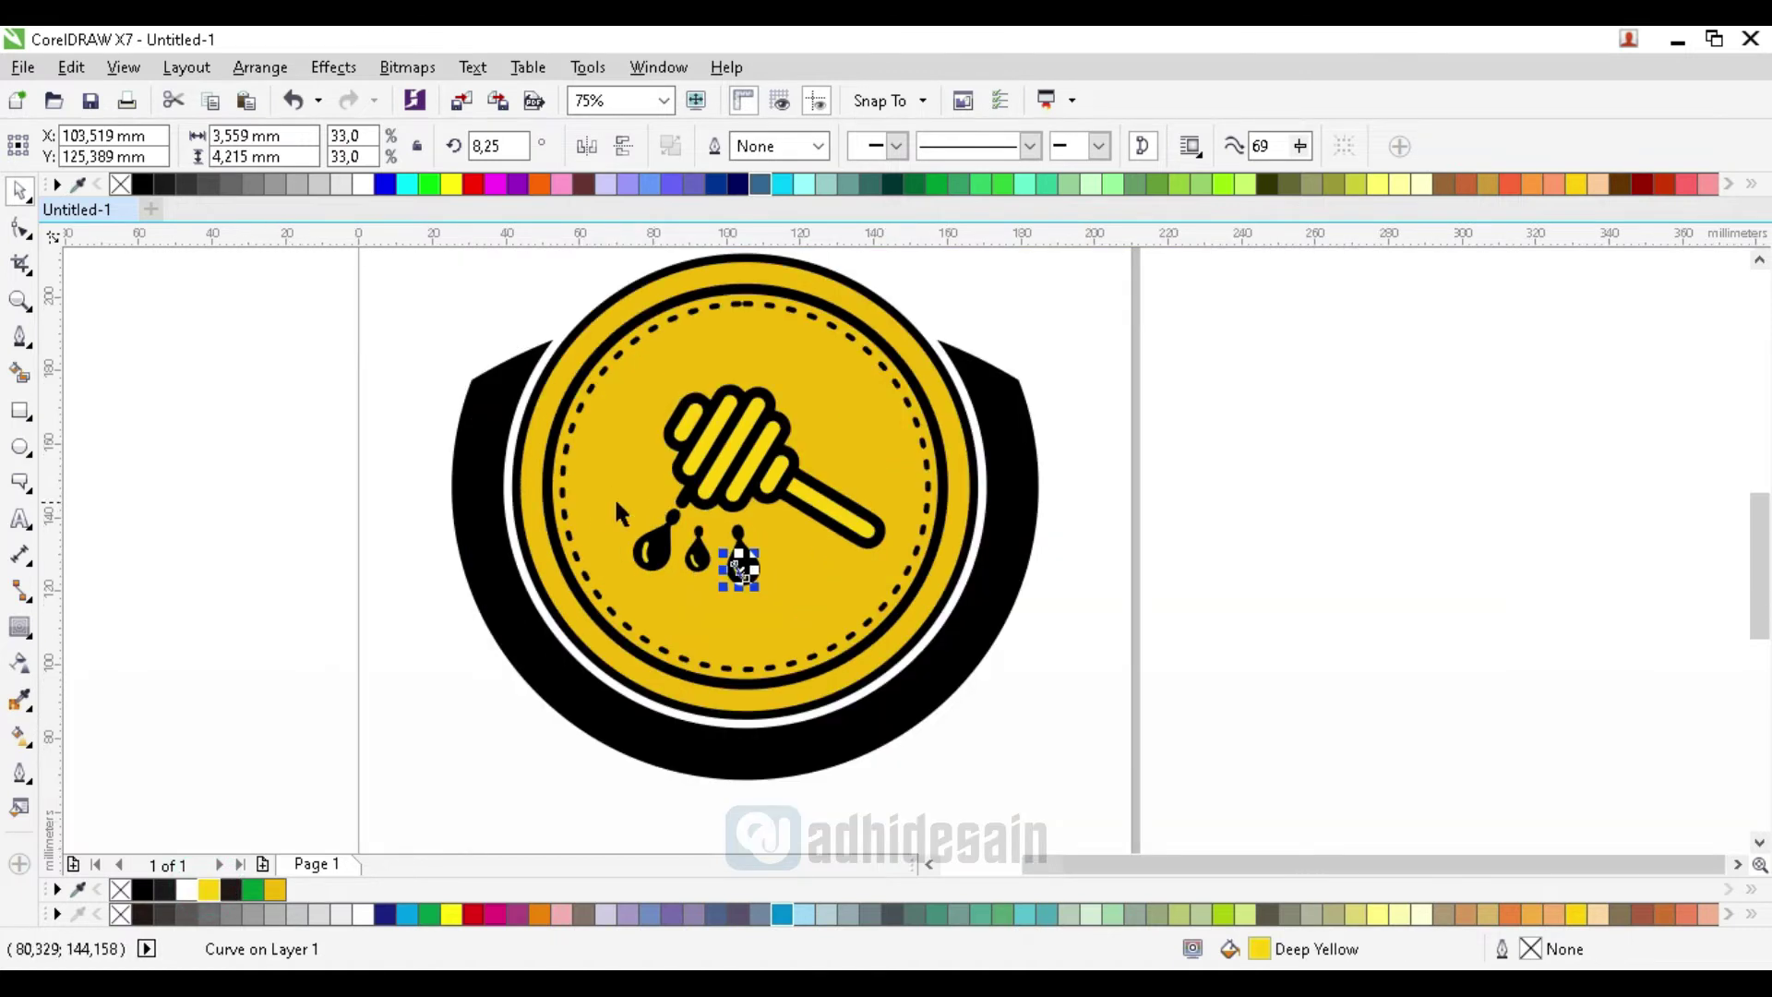
Recolour the dashed ring and the solid black ring just outside it to white
left_click(480, 429)
left_click(340, 416)
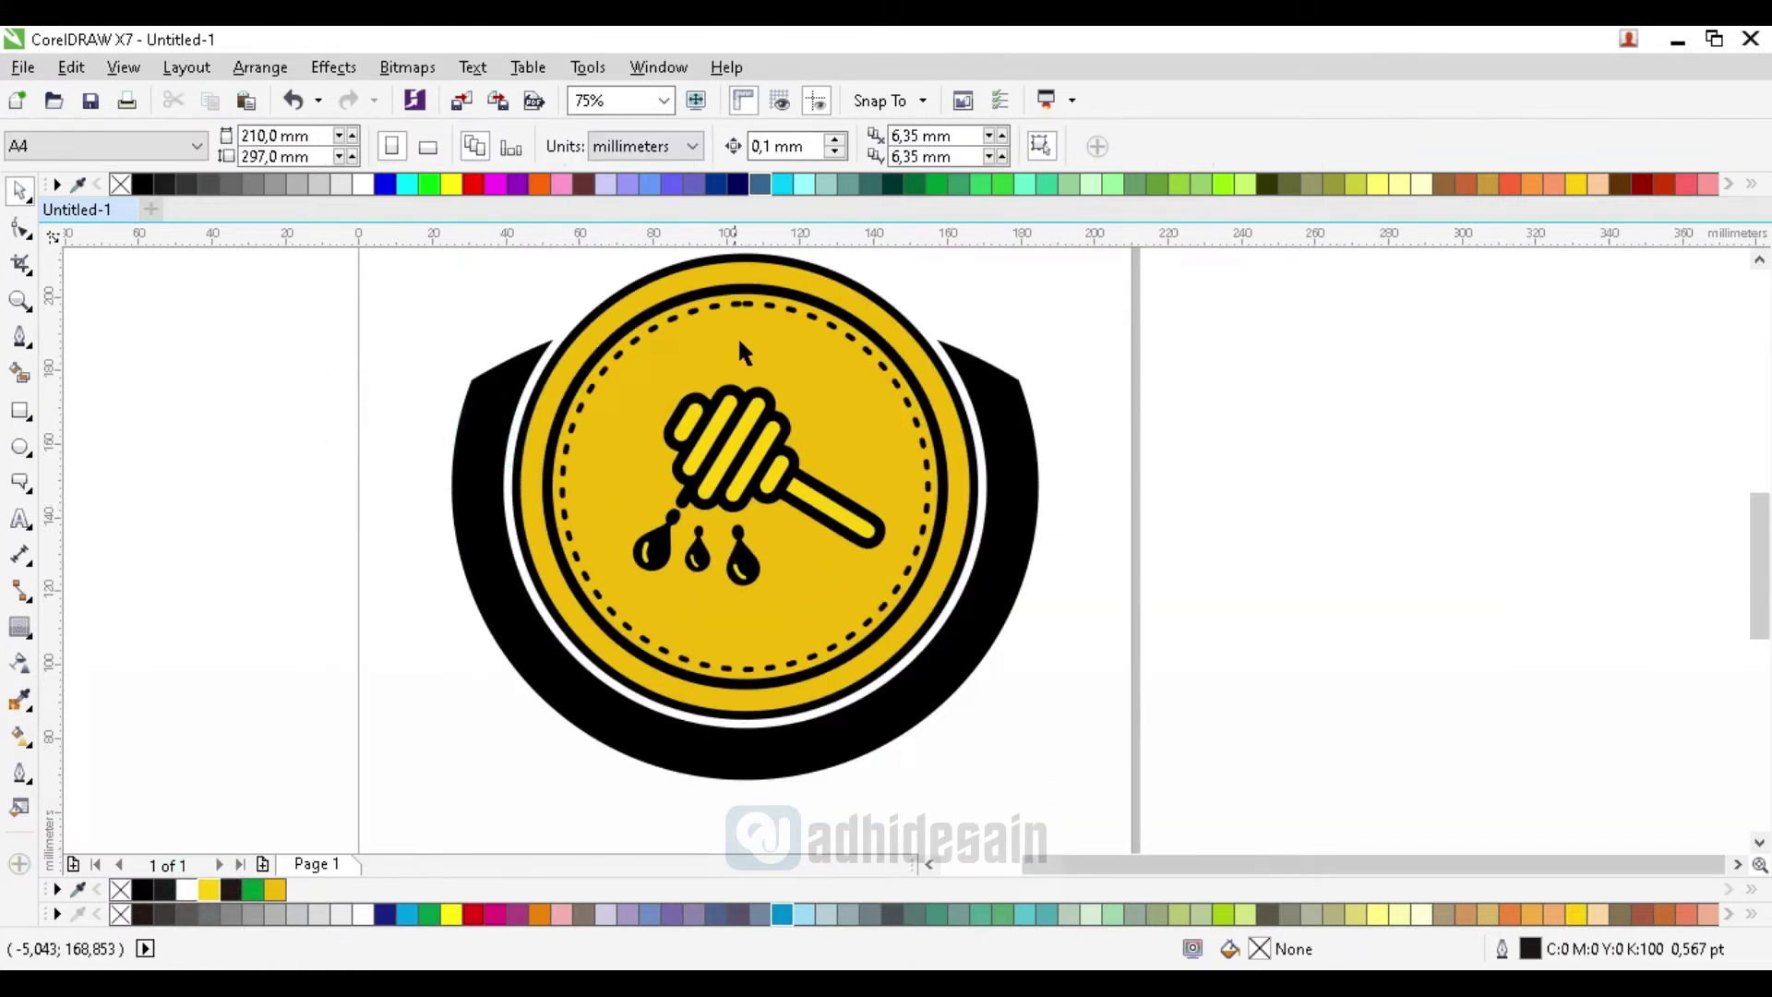
scroll(736, 337, "up", 1)
left_click(736, 319)
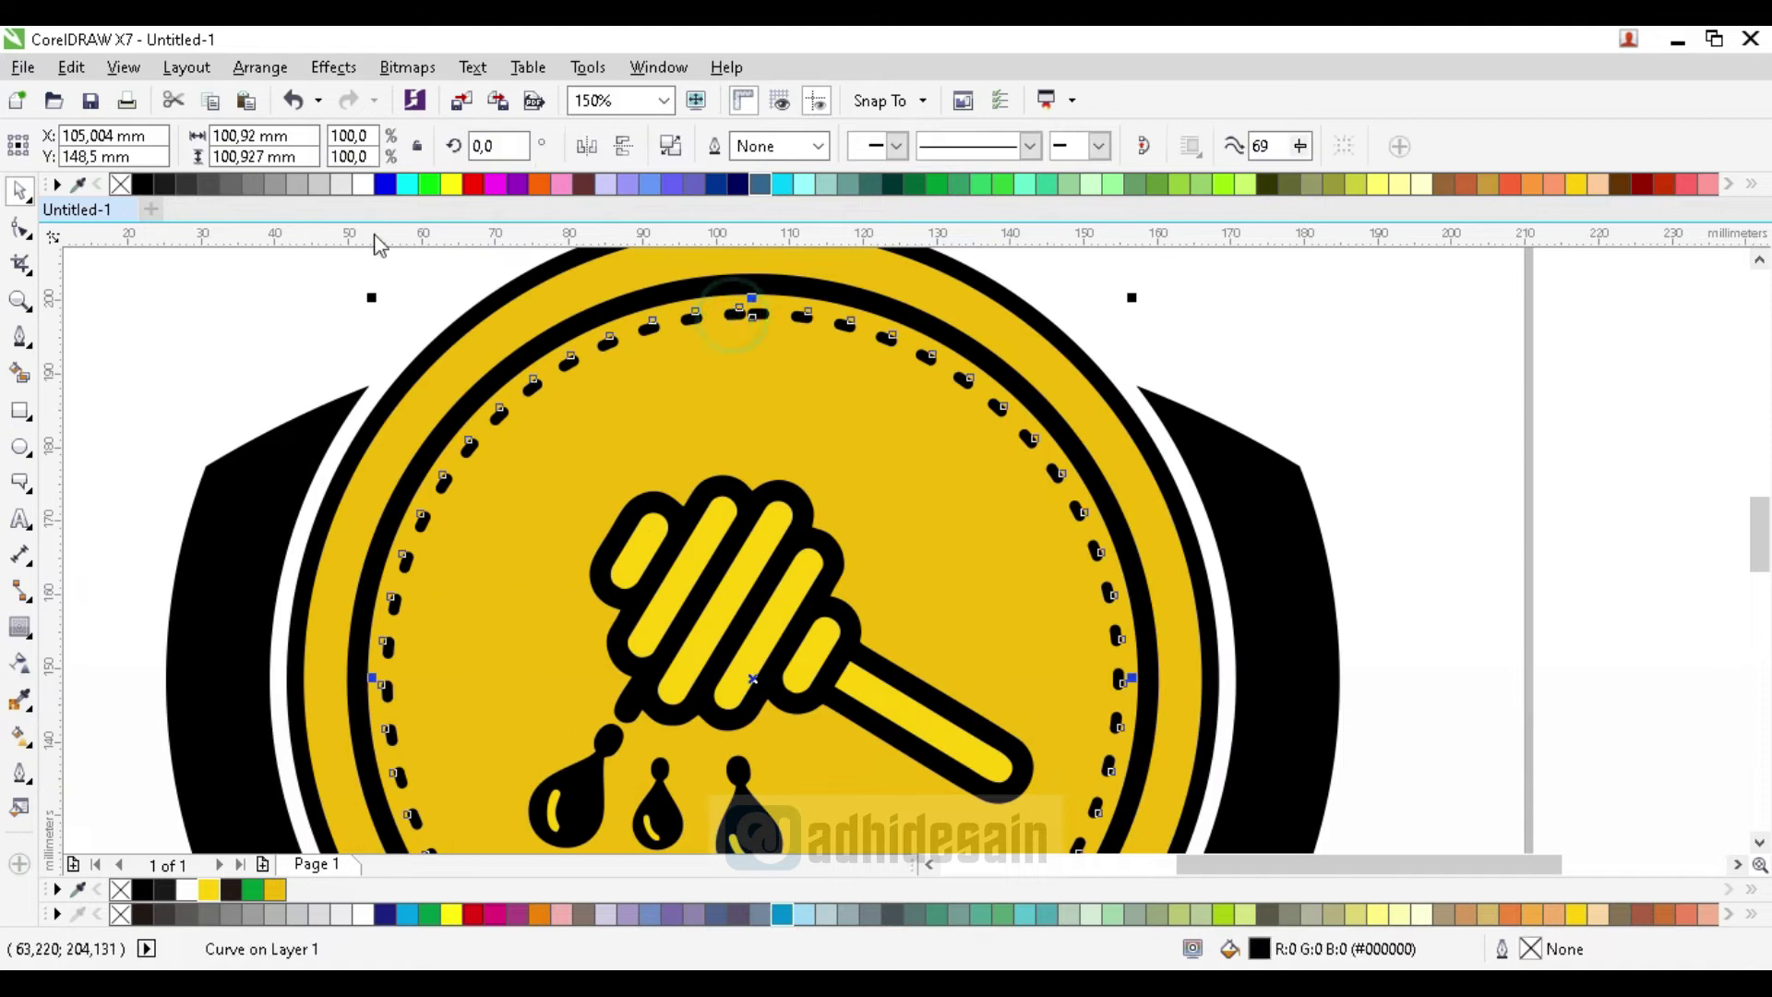
right_click(362, 188)
left_click(606, 321)
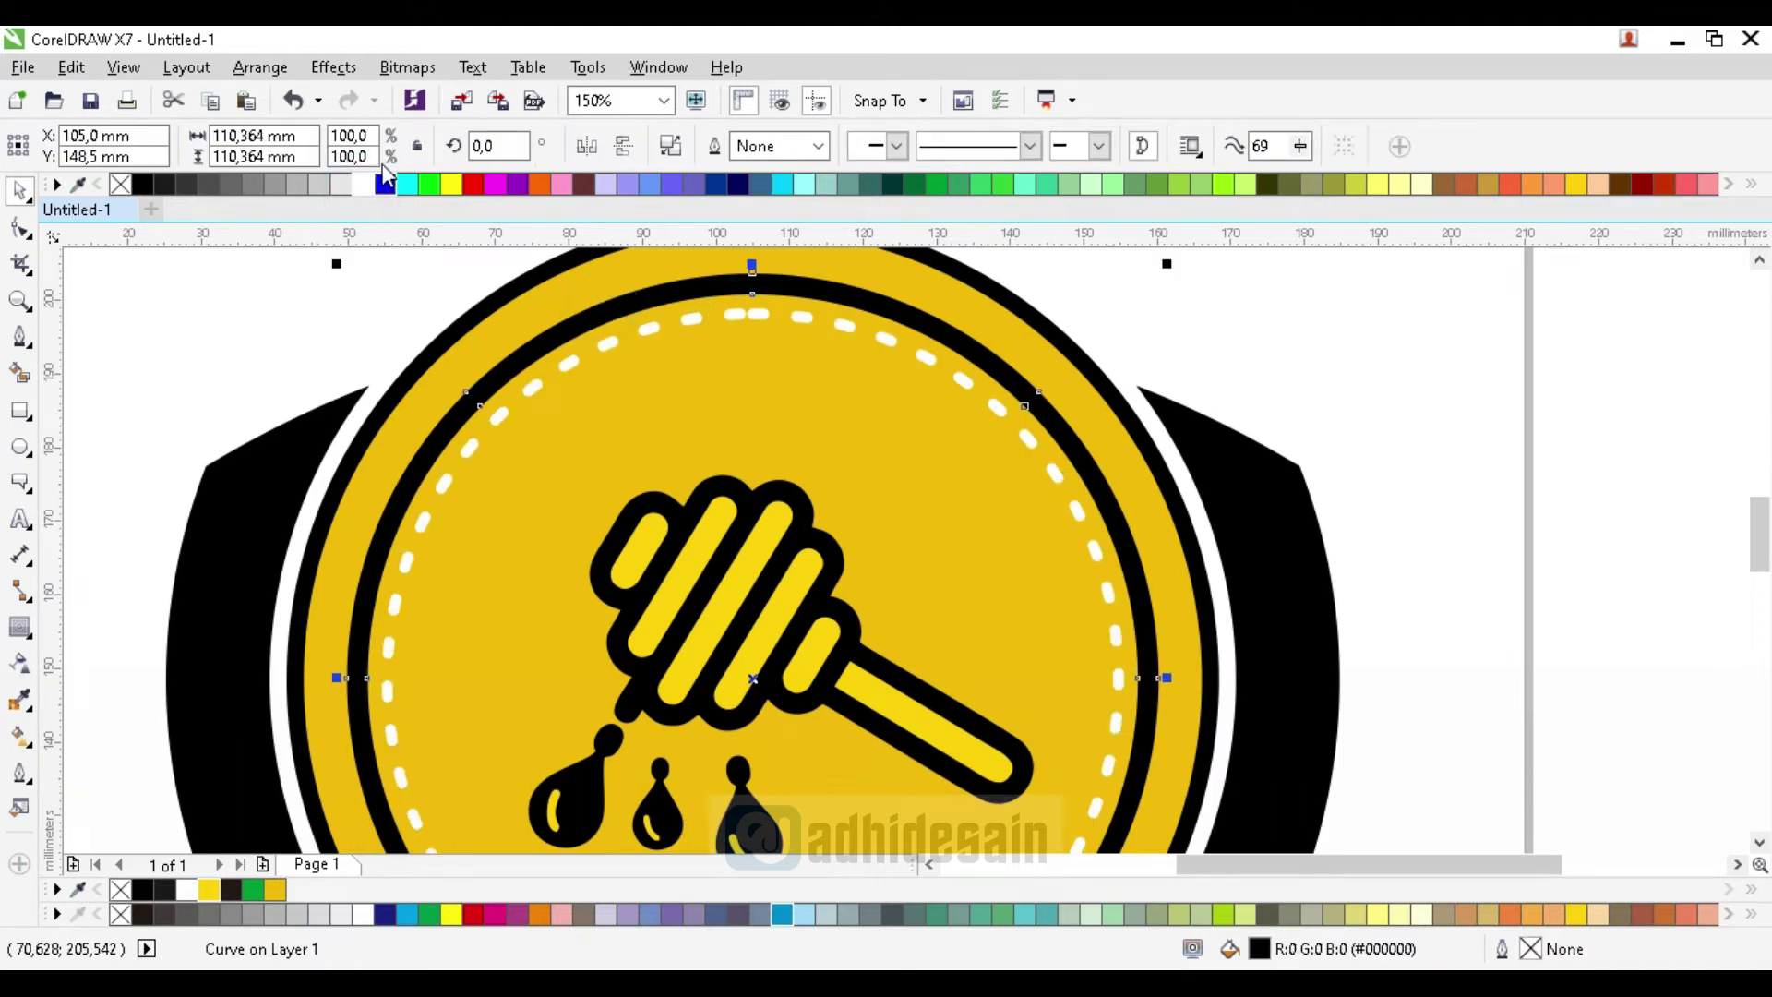
right_click(362, 188)
scroll(641, 376, "down", 4)
left_click(1082, 380)
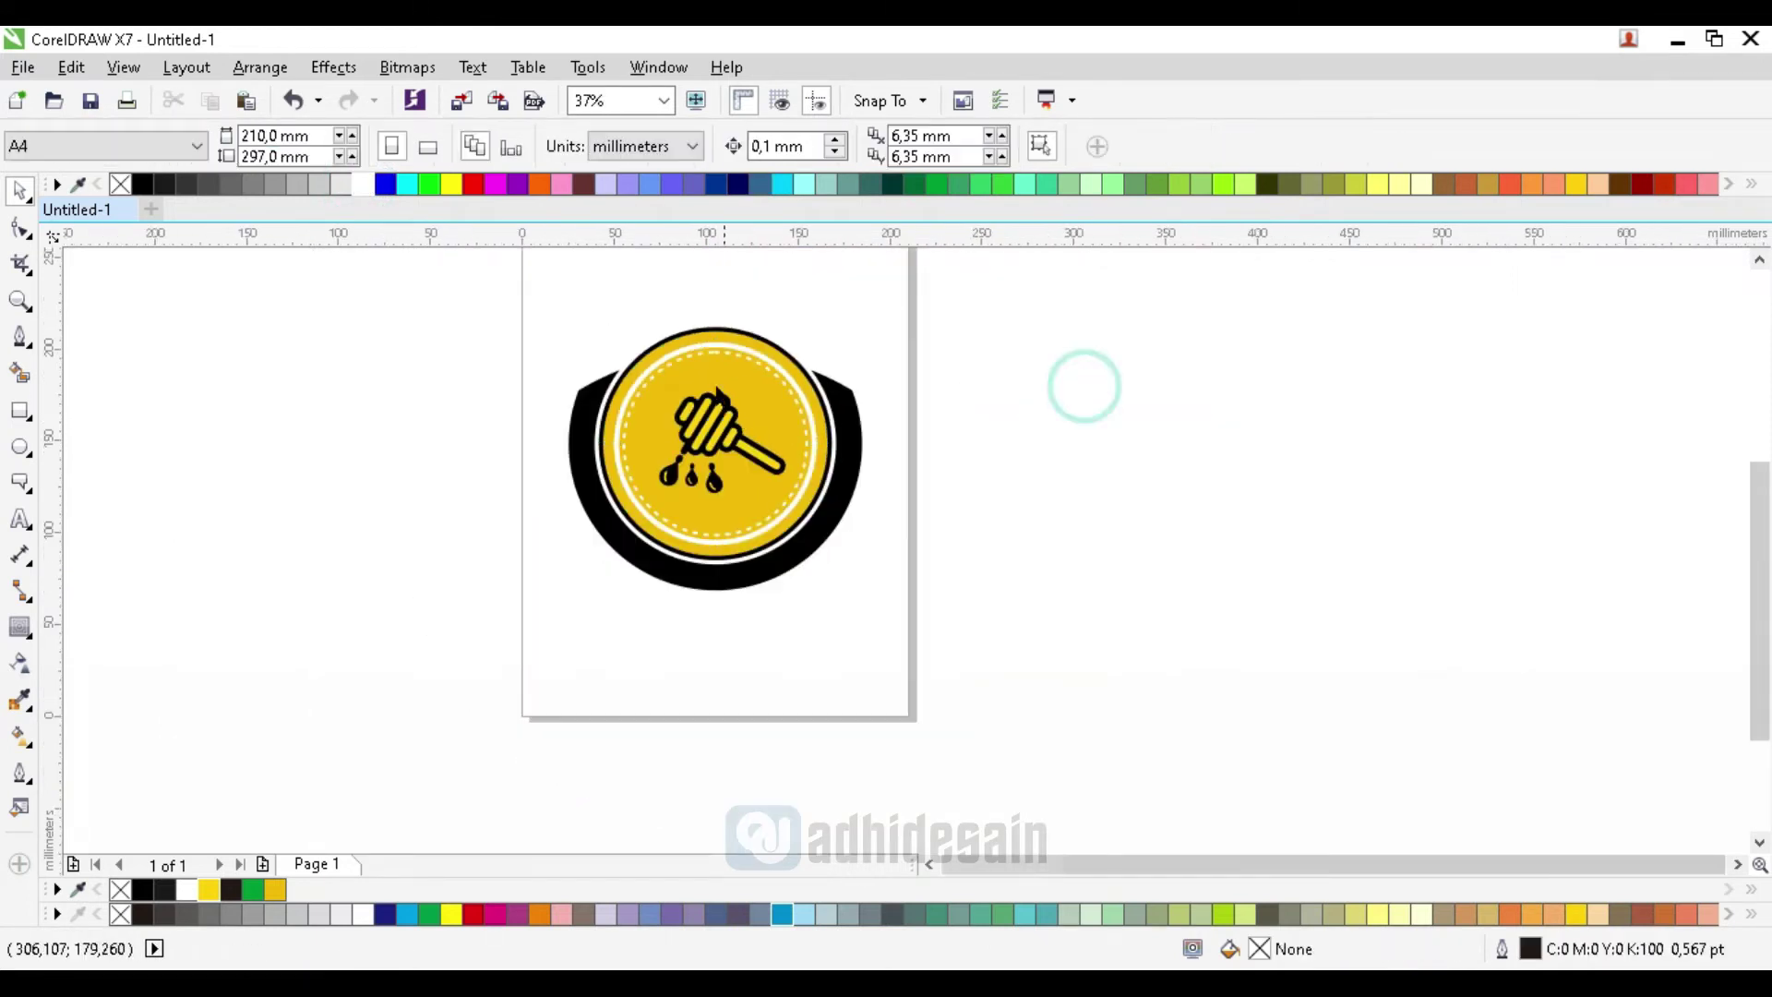
Add the artistic text HONEY BEE beside the page and set its font to Lato Black
scroll(651, 375, "up", 2)
scroll(596, 323, "up", 2)
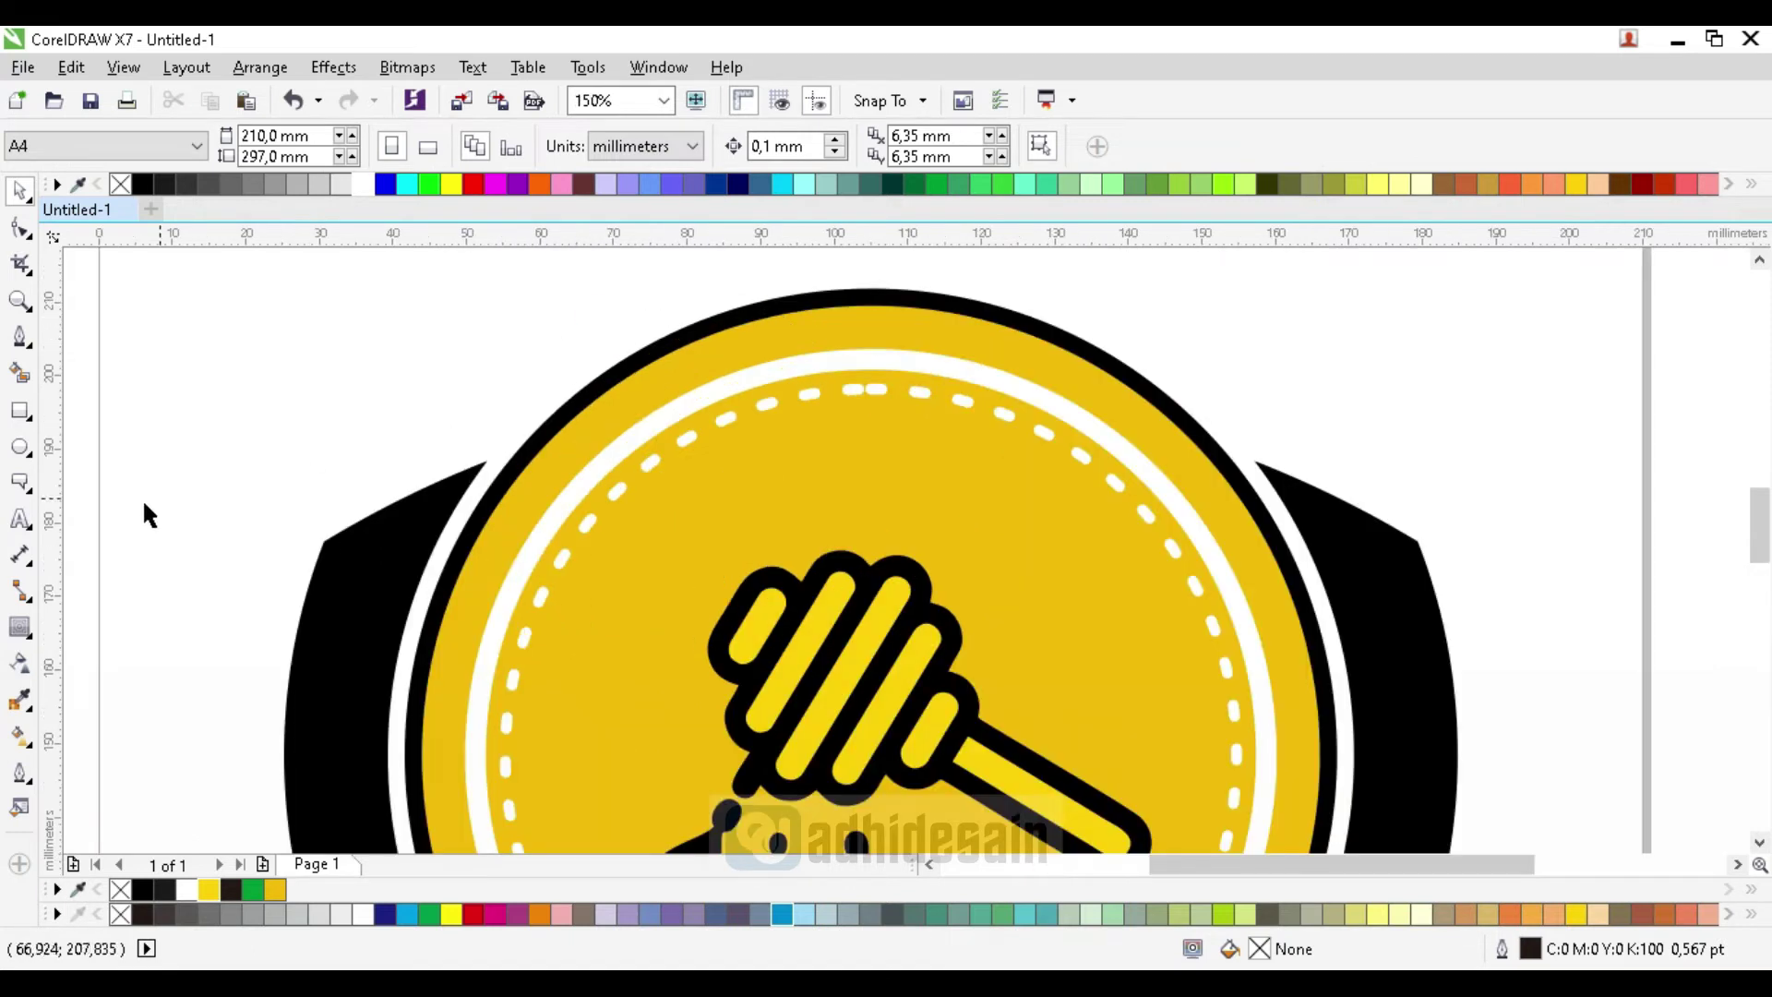
left_click(19, 519)
scroll(411, 467, "down", 2)
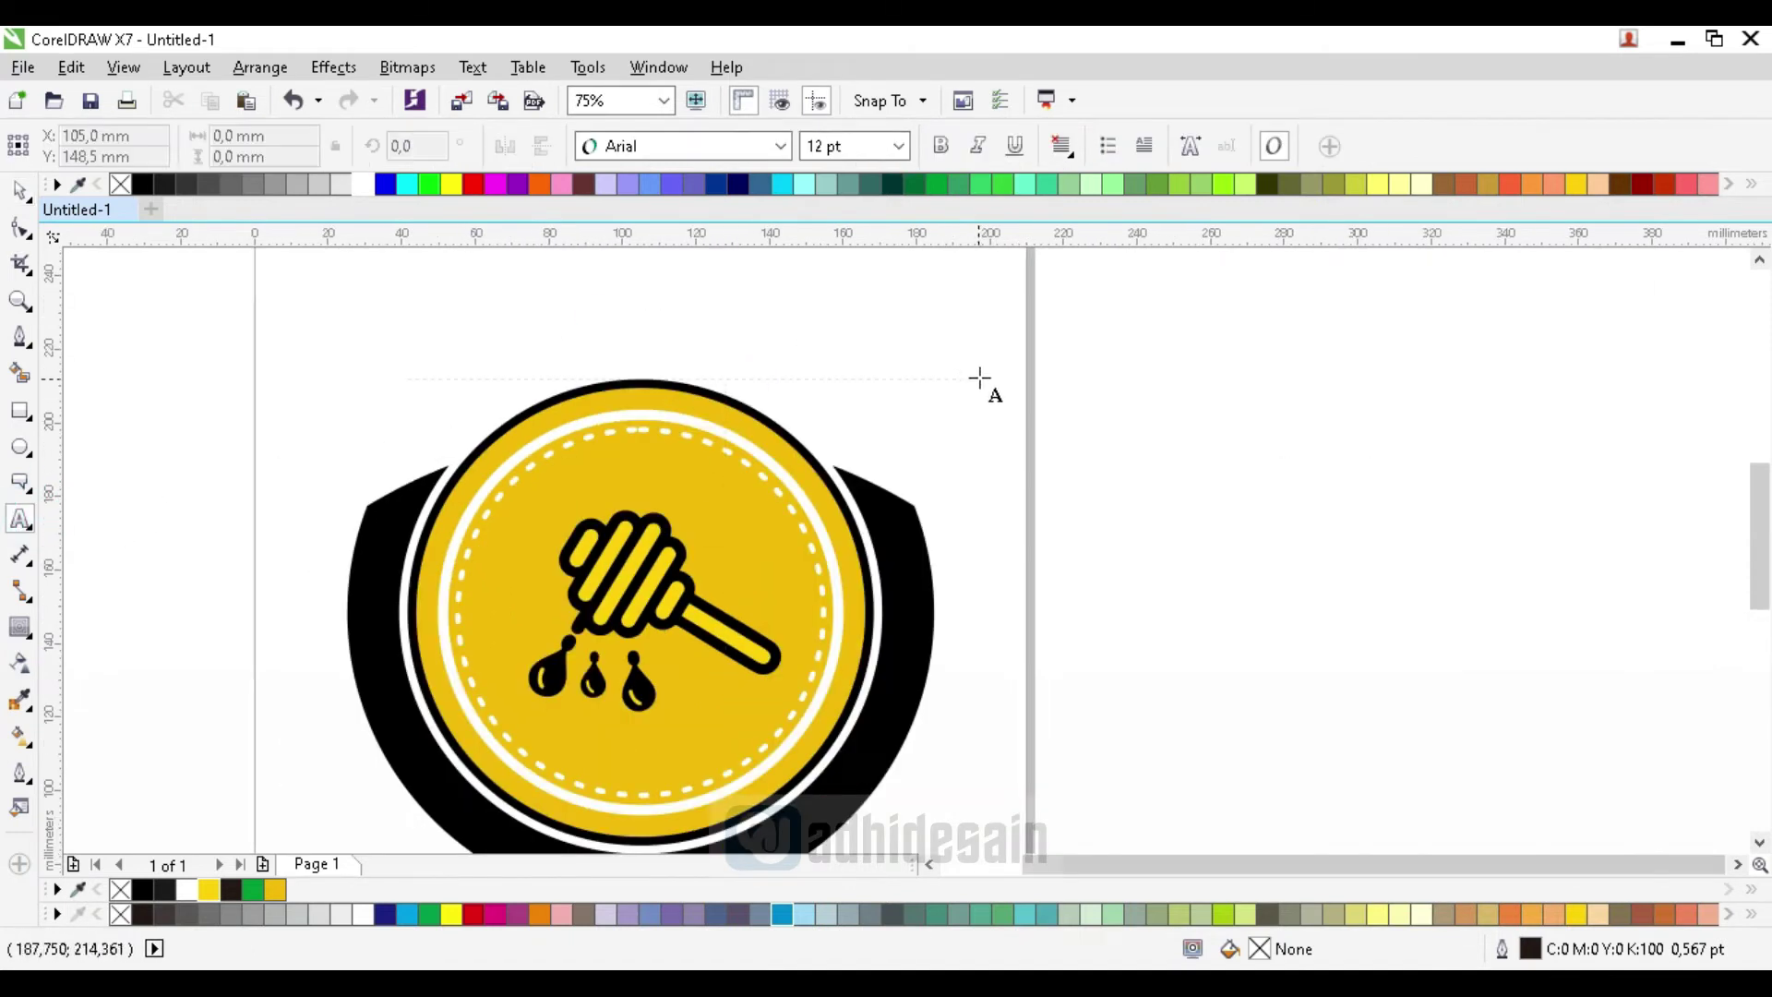
left_click(1098, 497)
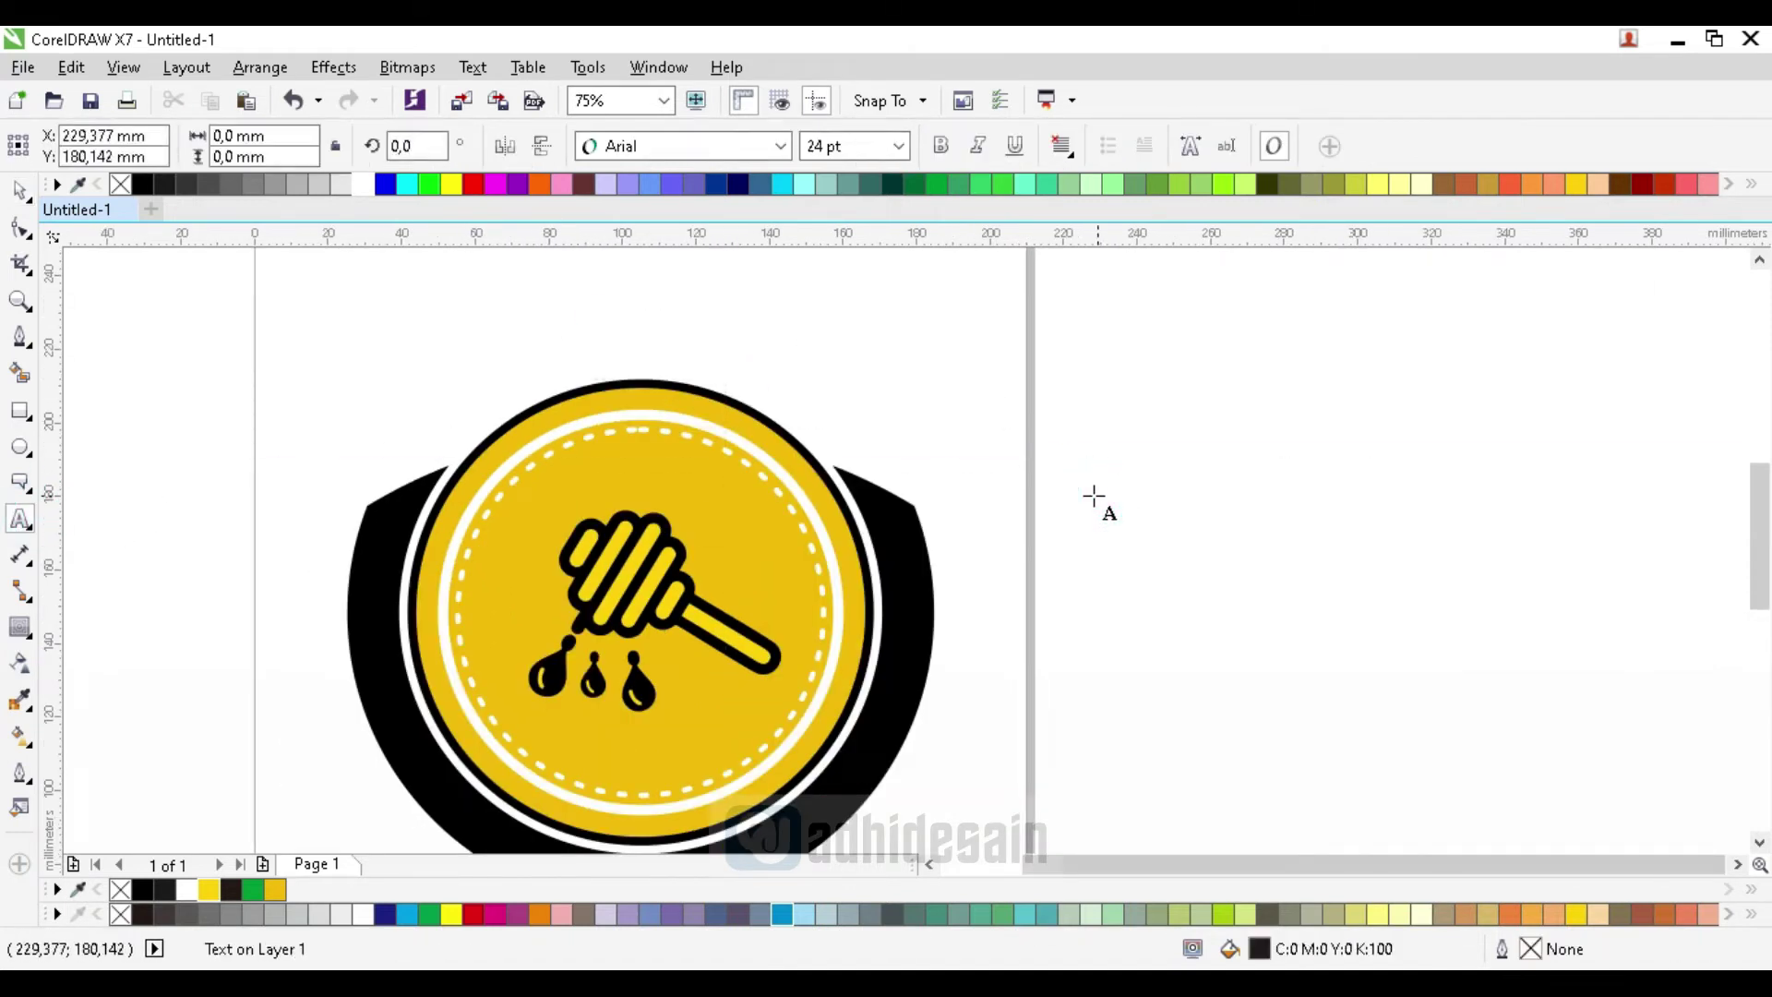
key("Caps_Lock")
type("HON")
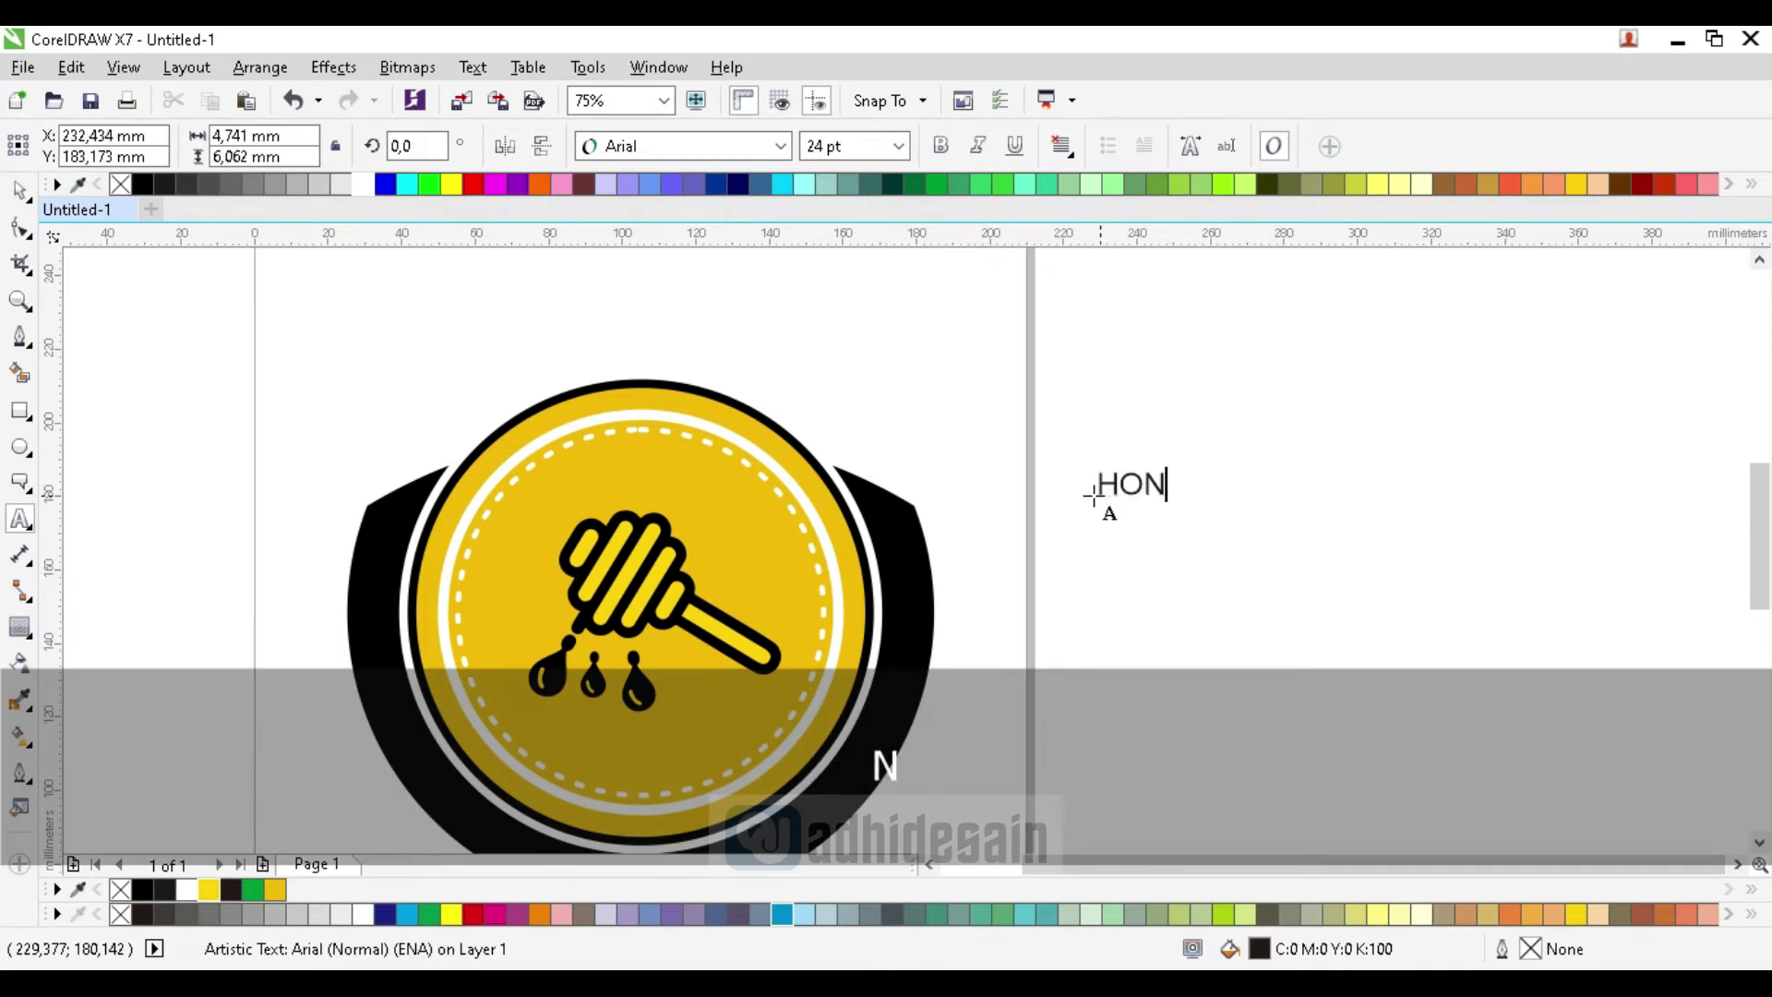
type("EY BEE")
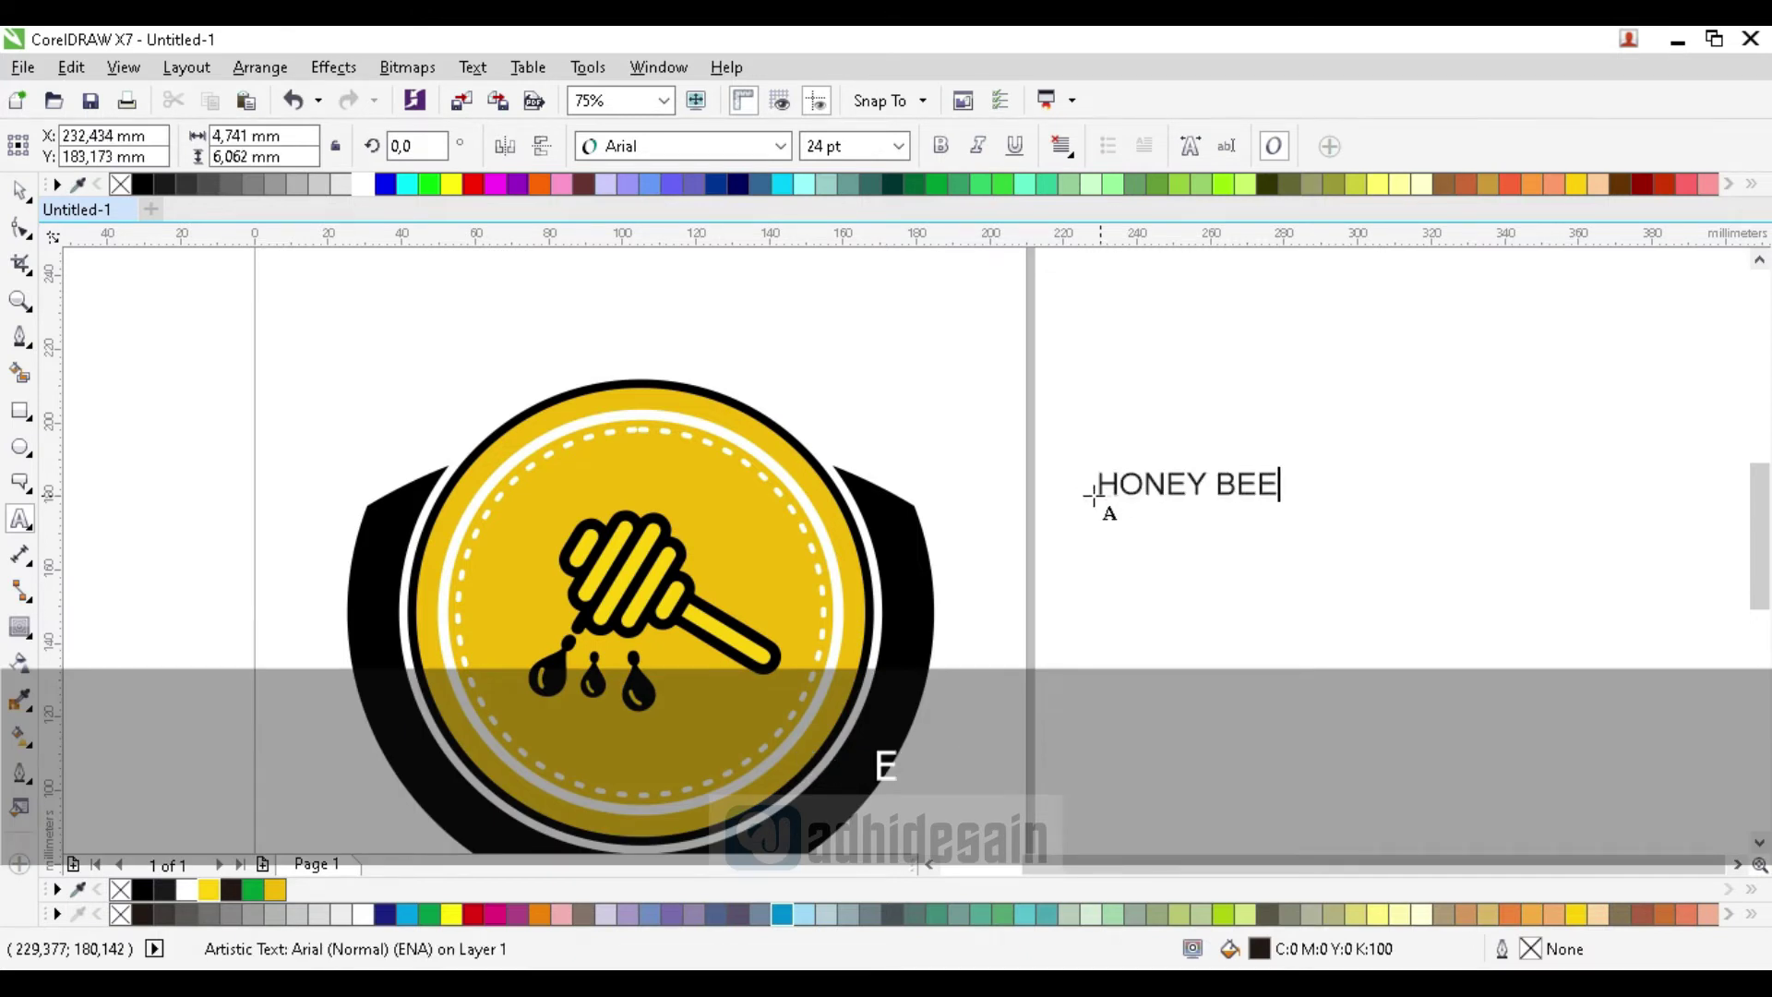
key("ctrl+space")
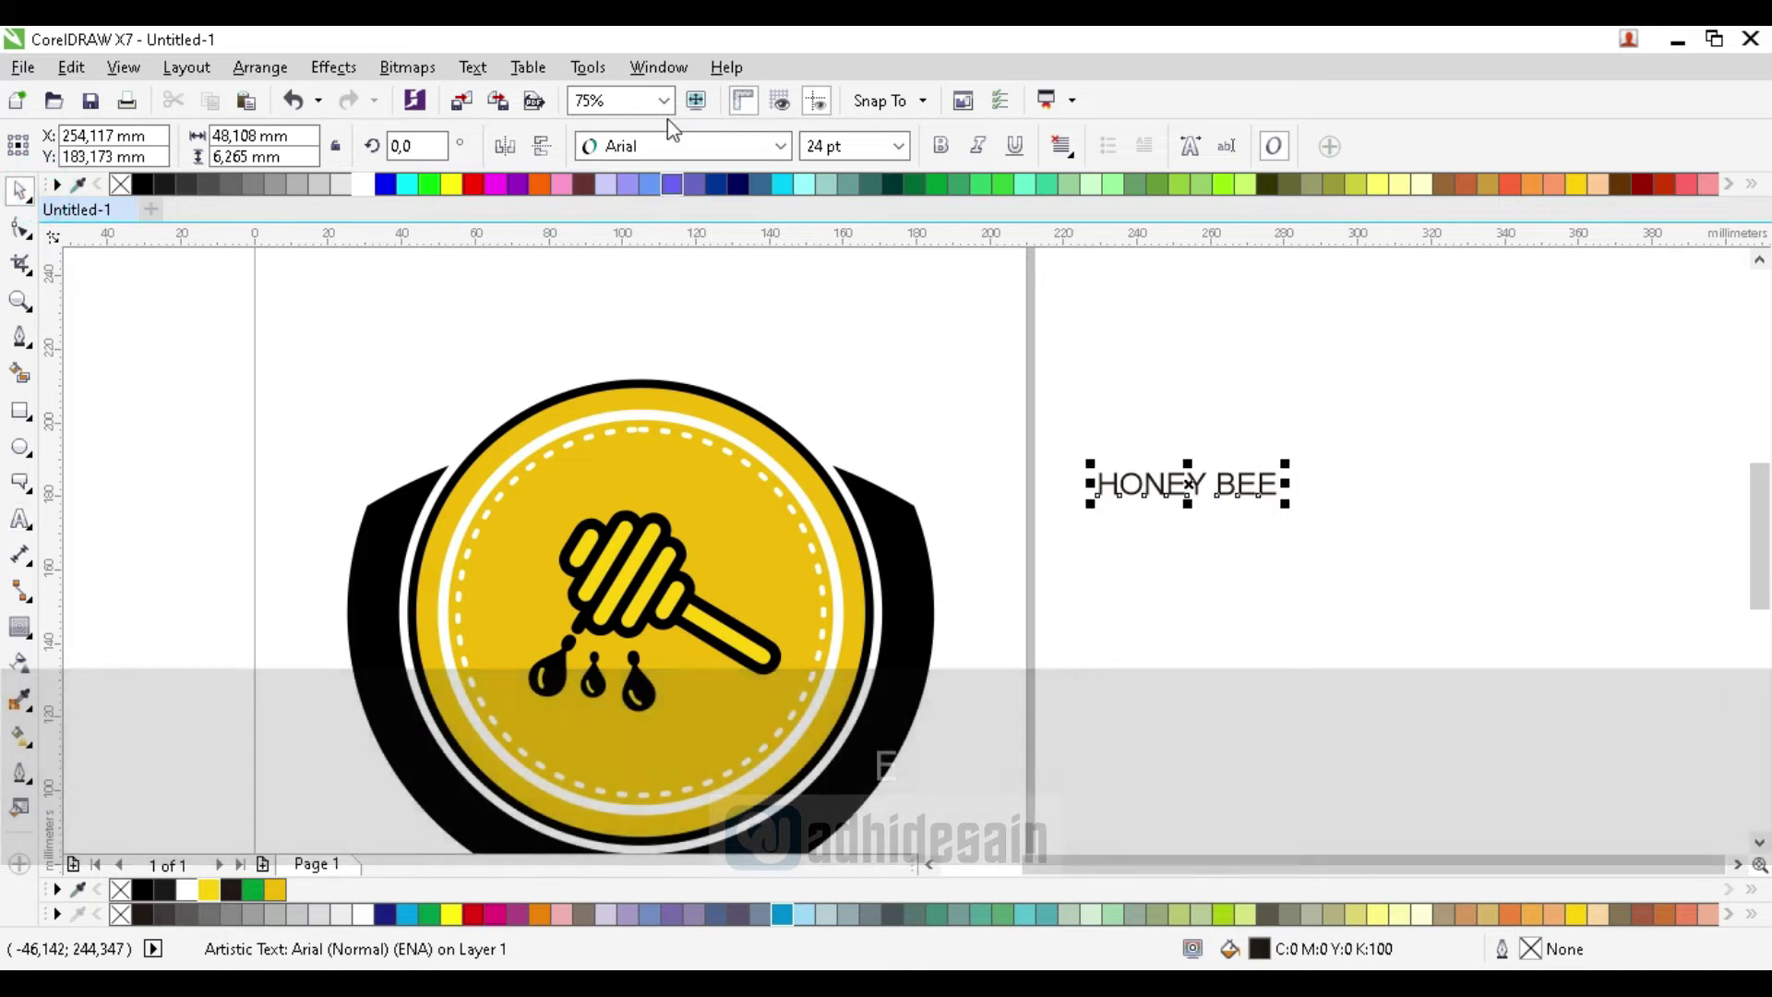
left_click(780, 146)
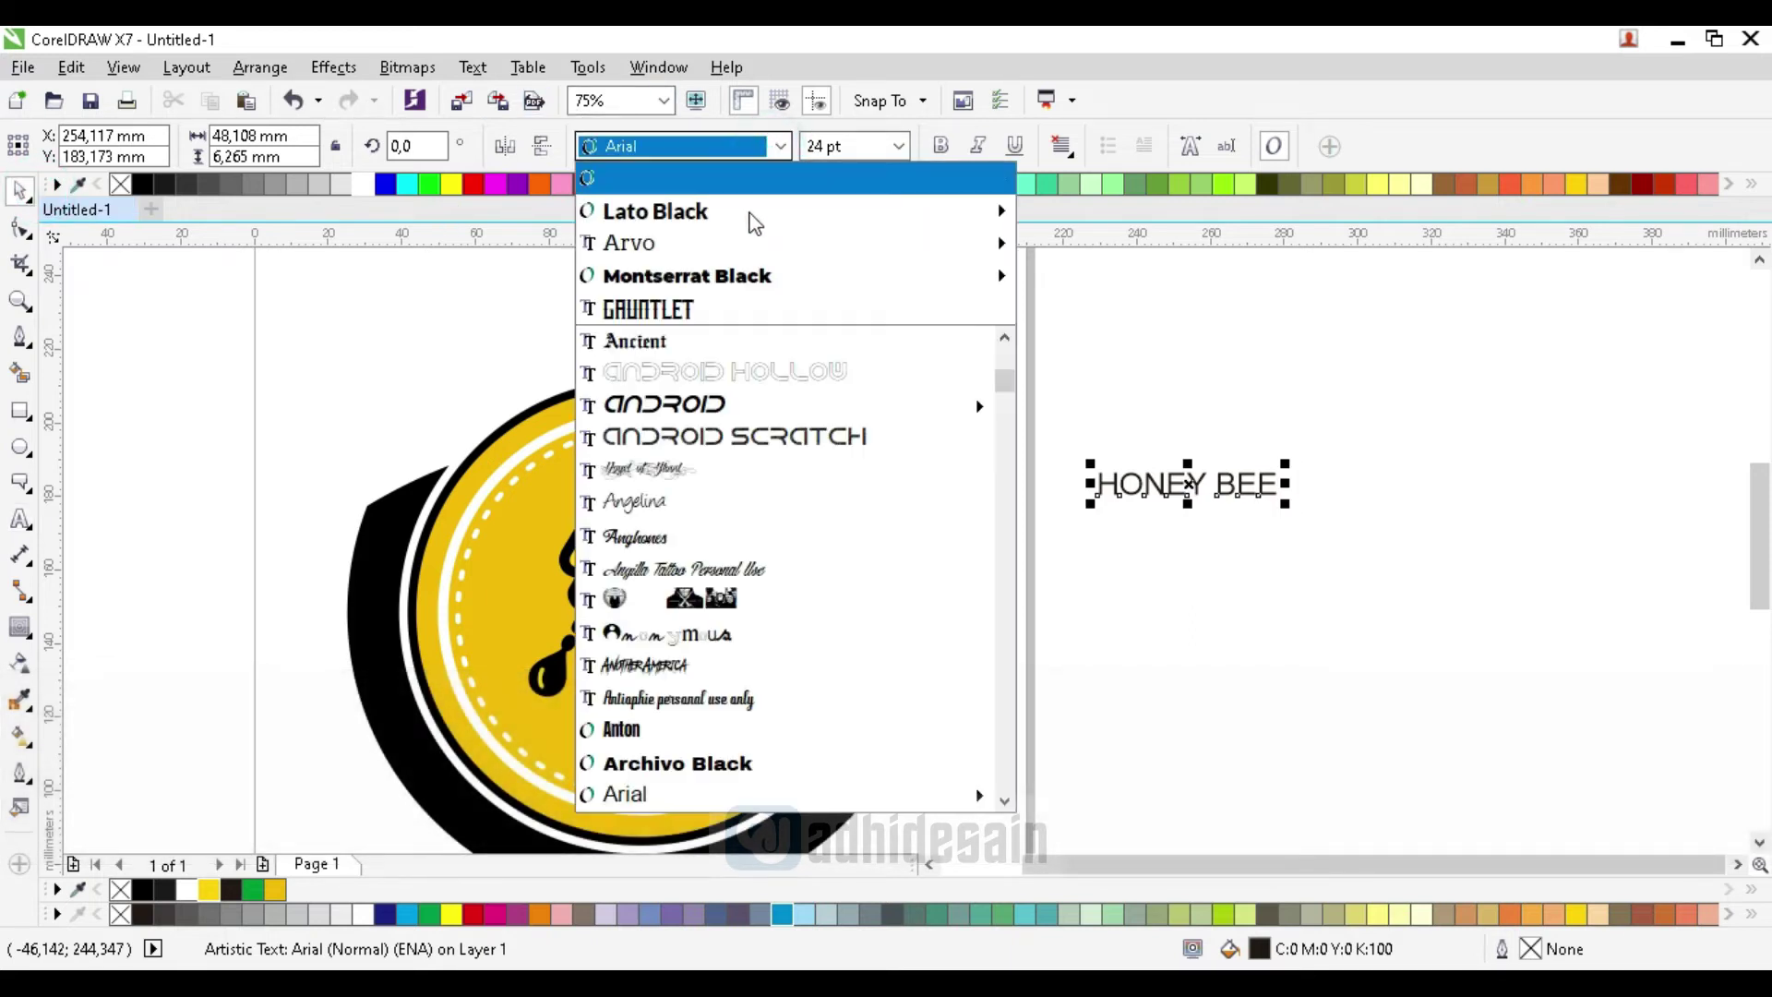
left_click(744, 220)
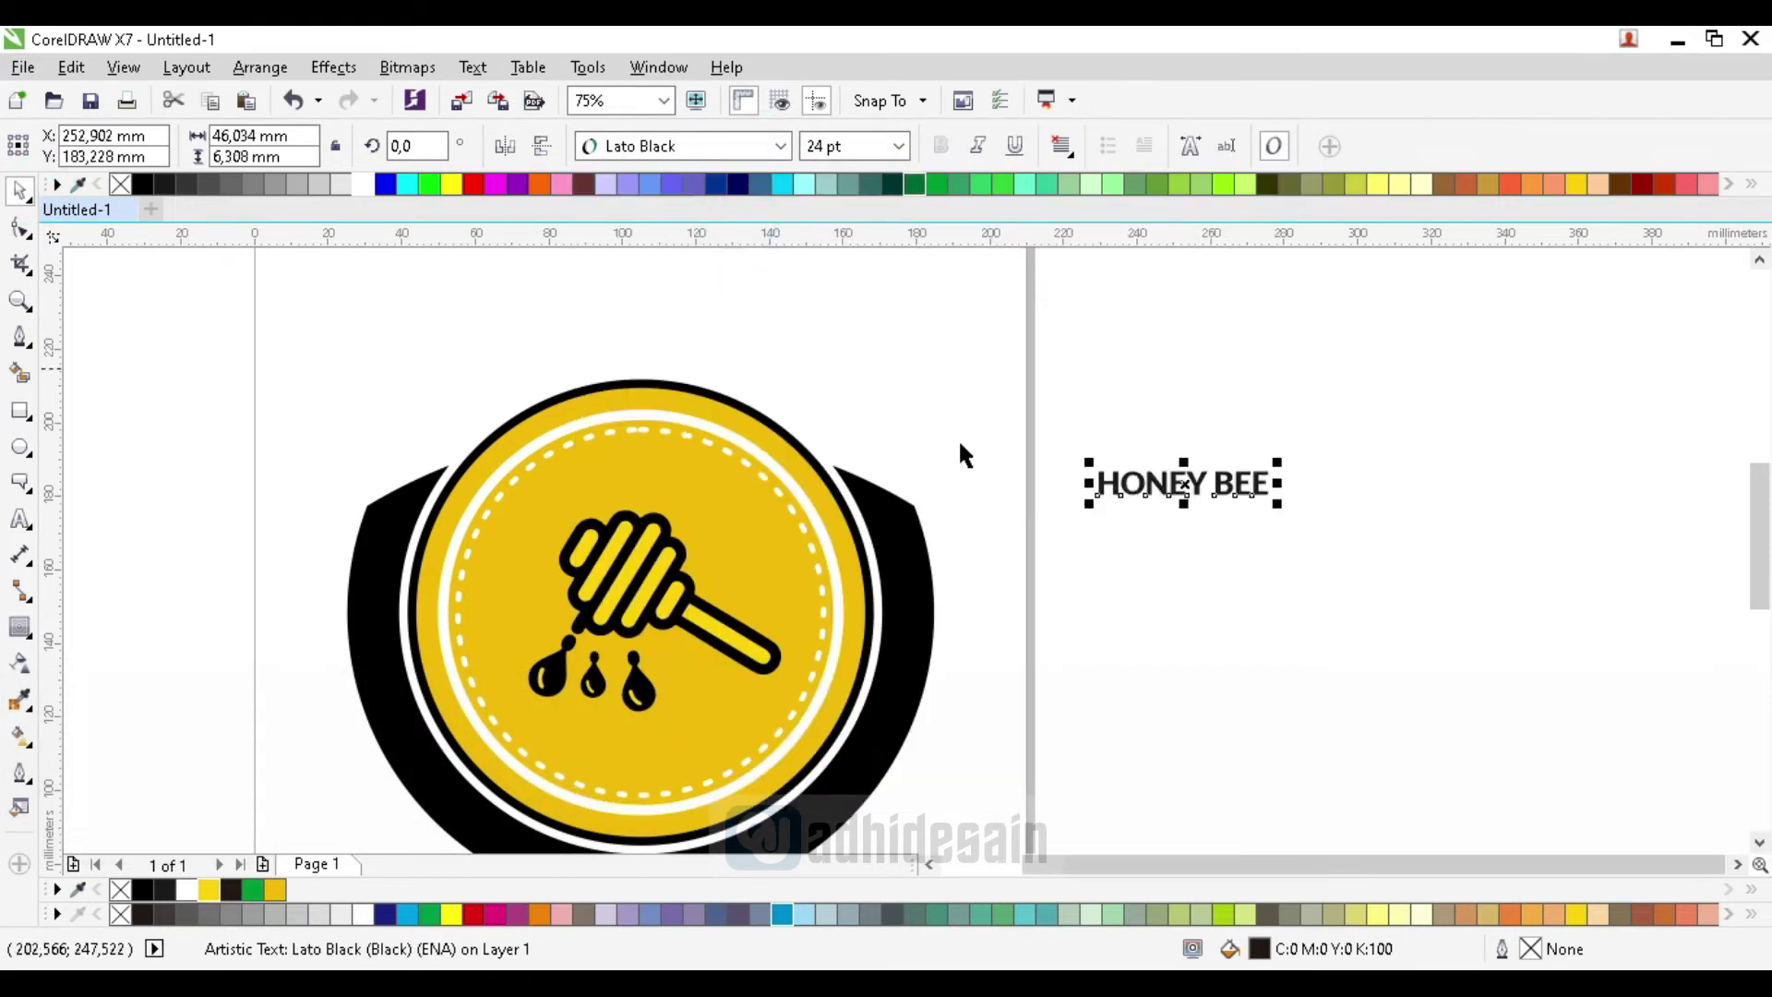
Enlarge HONEY BEE to about 56 pt over the badge's upper edge and widen its letter spacing to about 123 mm overall
left_click_drag(1147, 490, 805, 352)
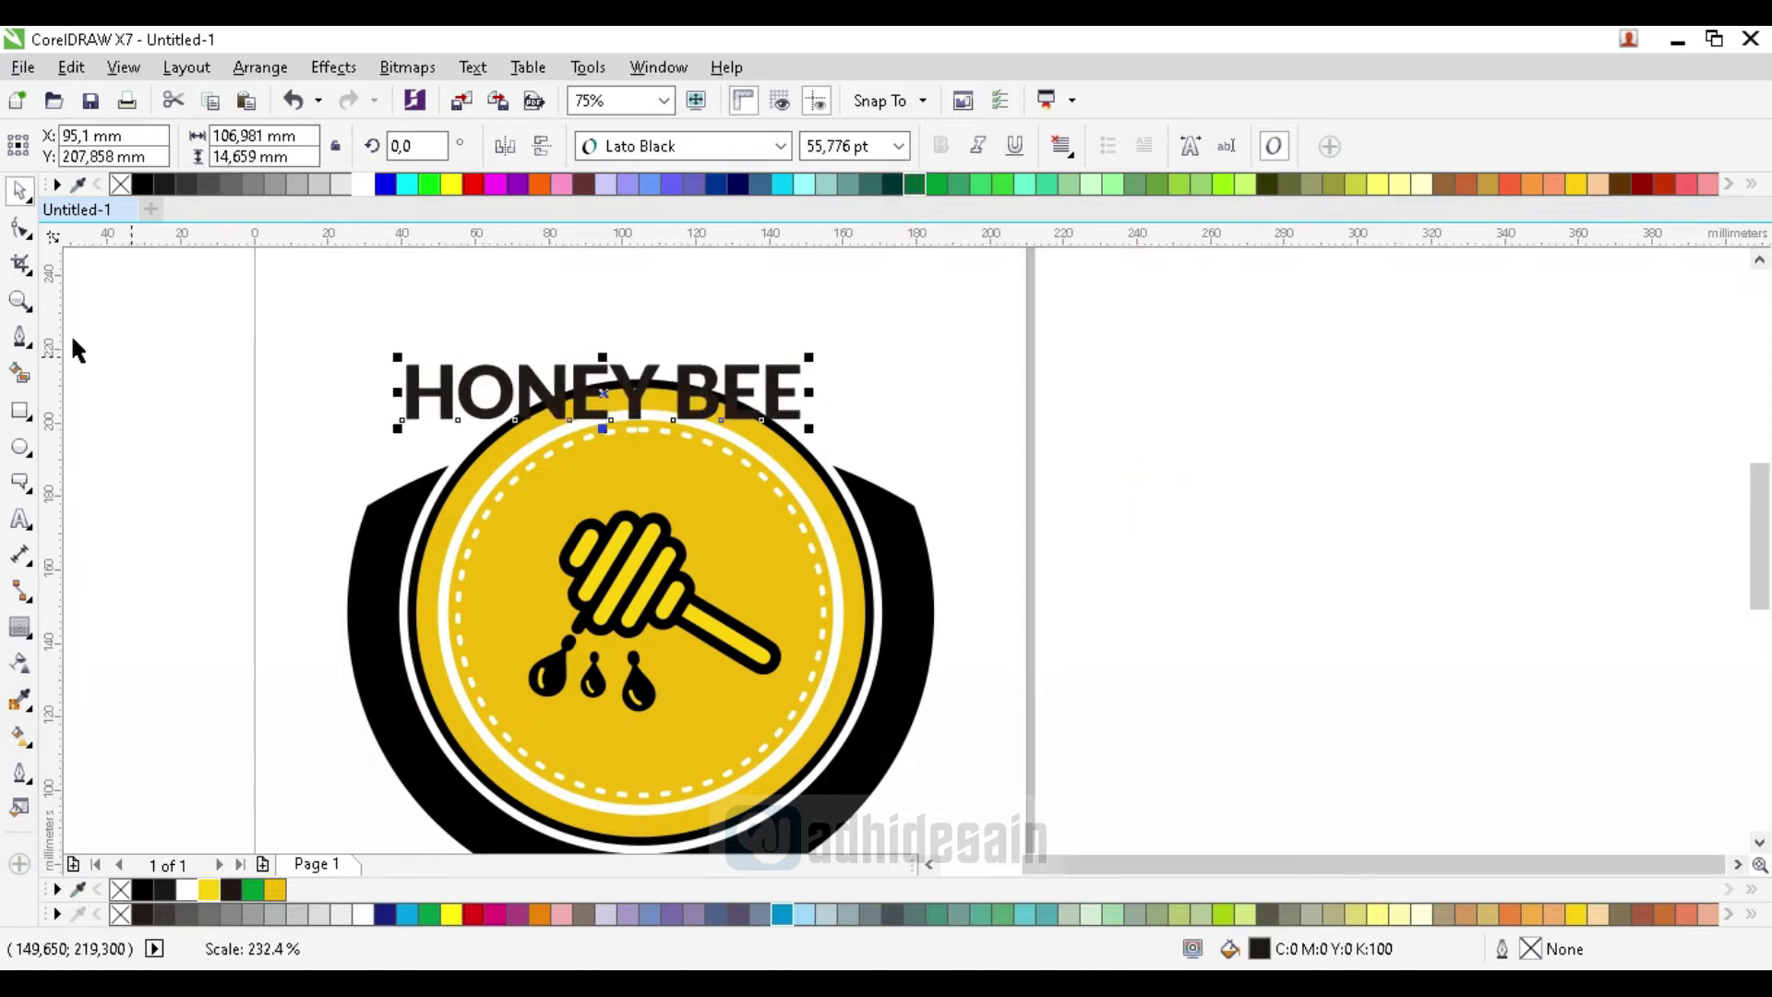
left_click(20, 227)
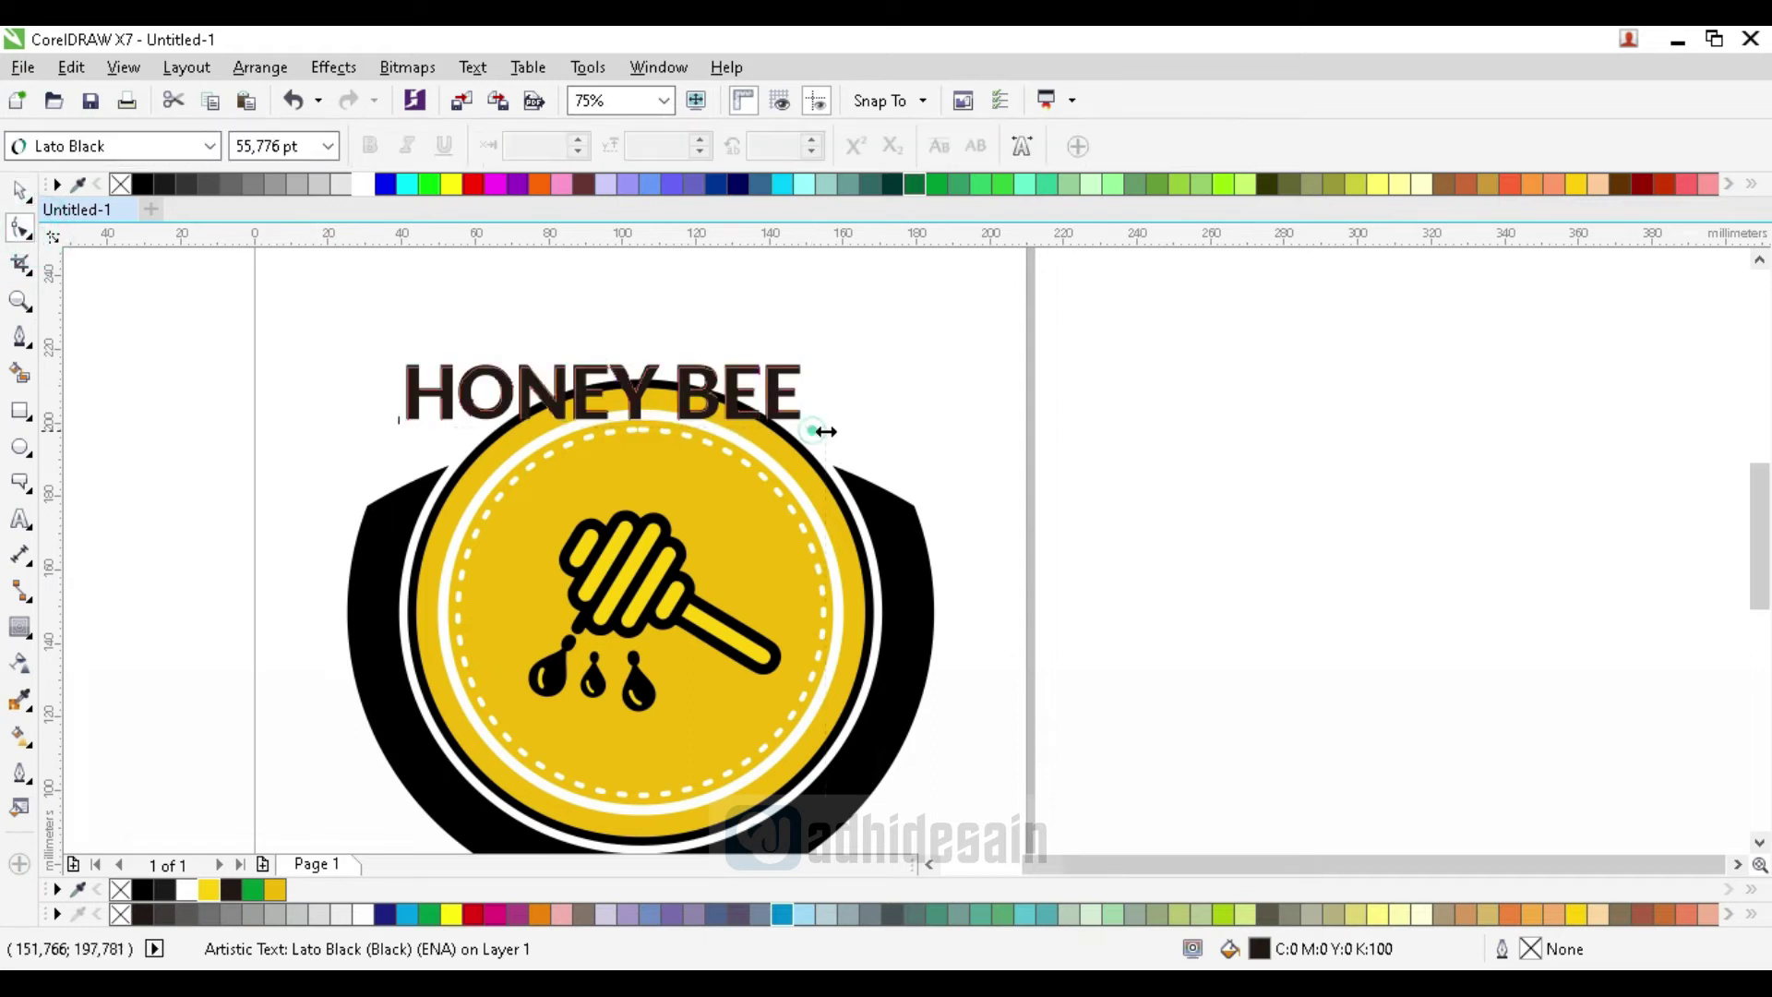
left_click_drag(824, 432, 865, 431)
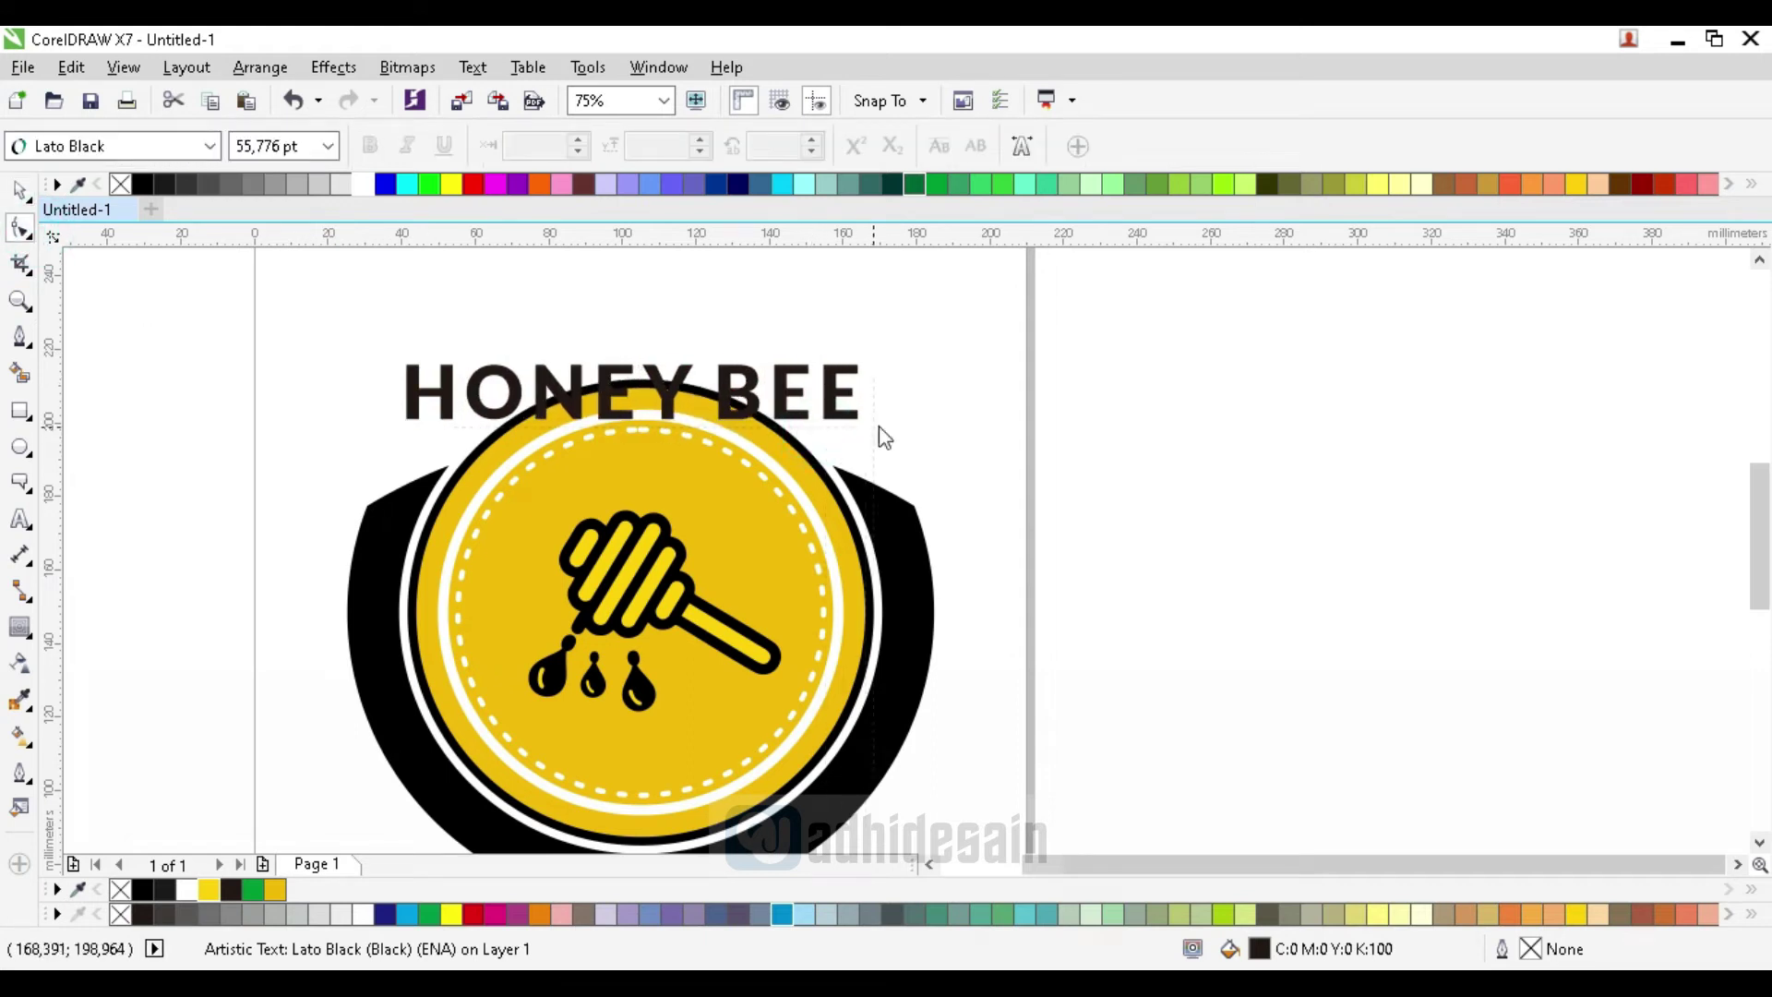
left_click(17, 196)
Try to fit the HONEY BEE text to a circular edge of the badge
left_click(473, 68)
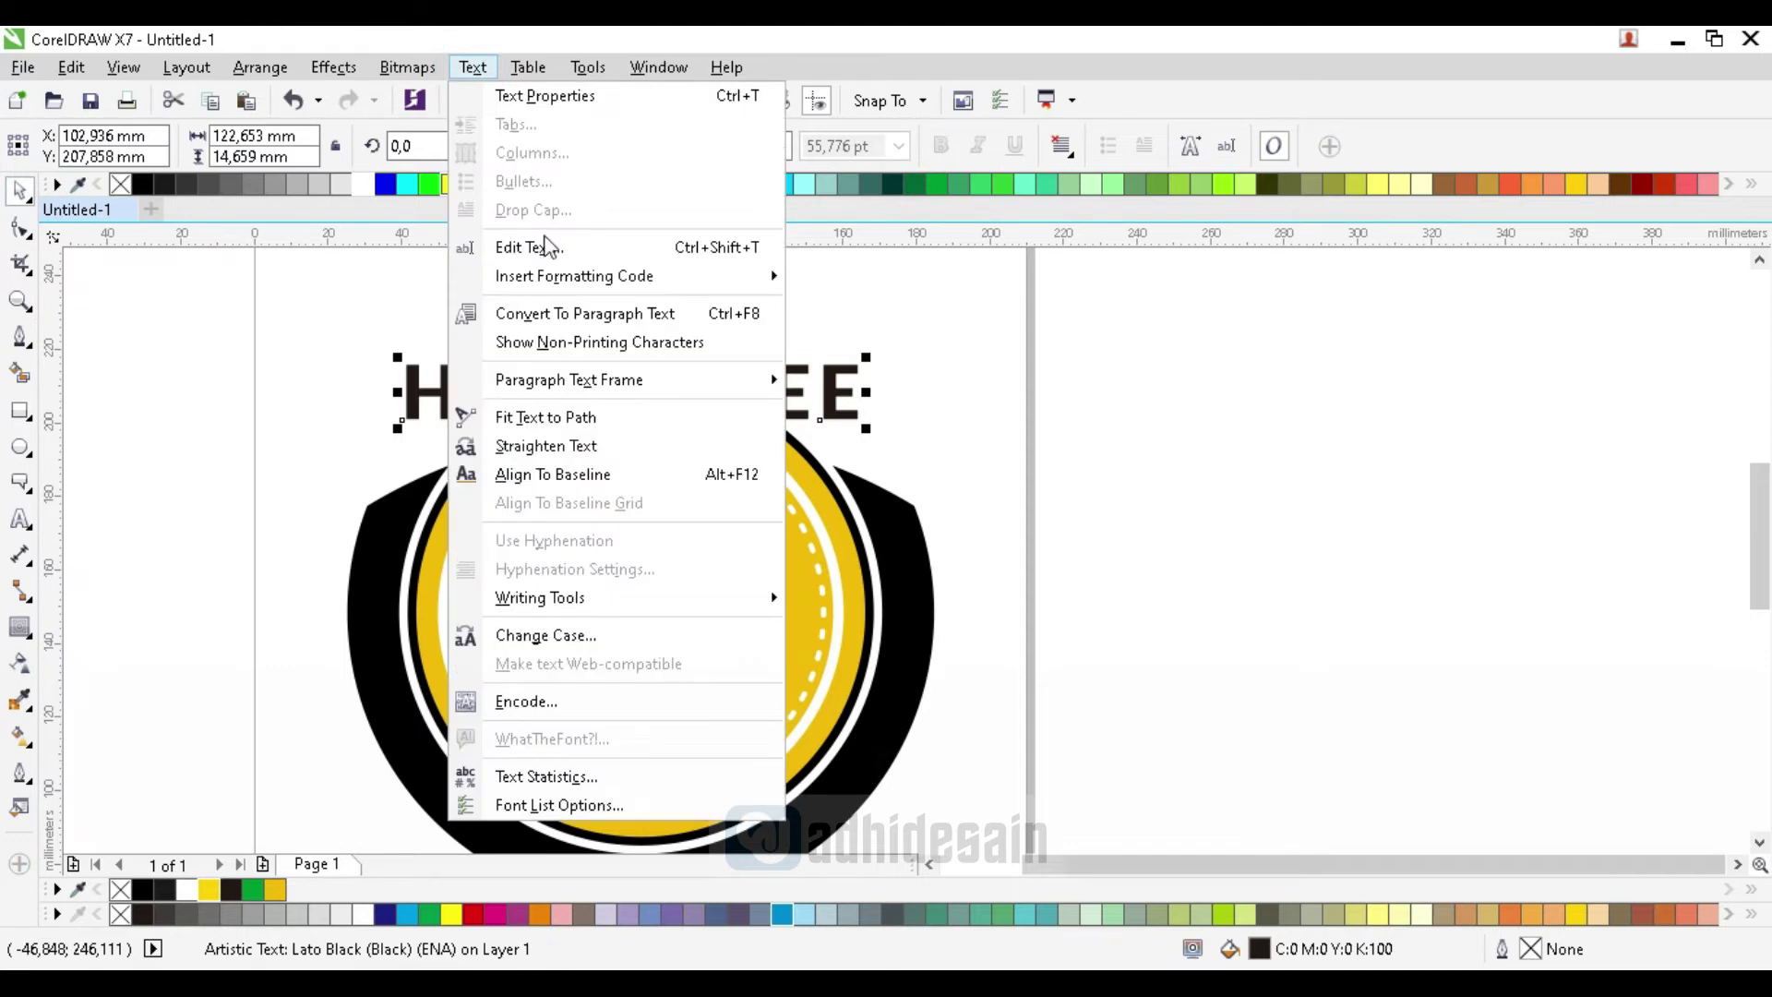
left_click(544, 417)
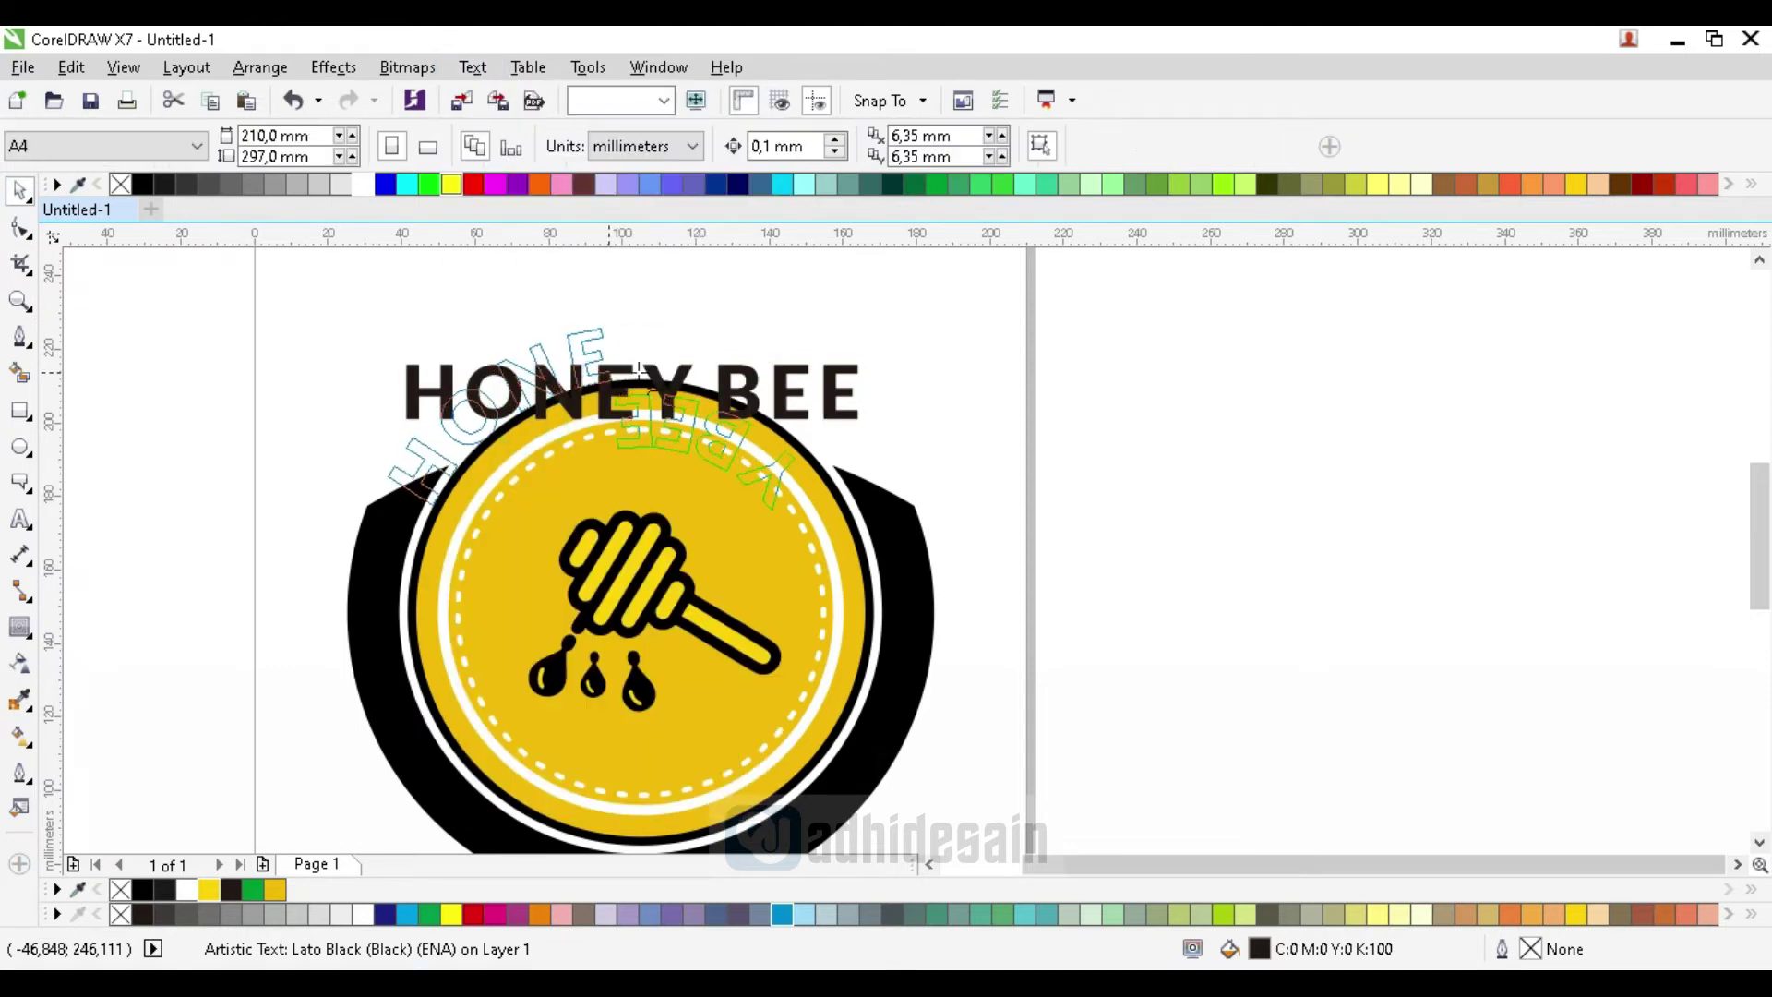
left_click(661, 399)
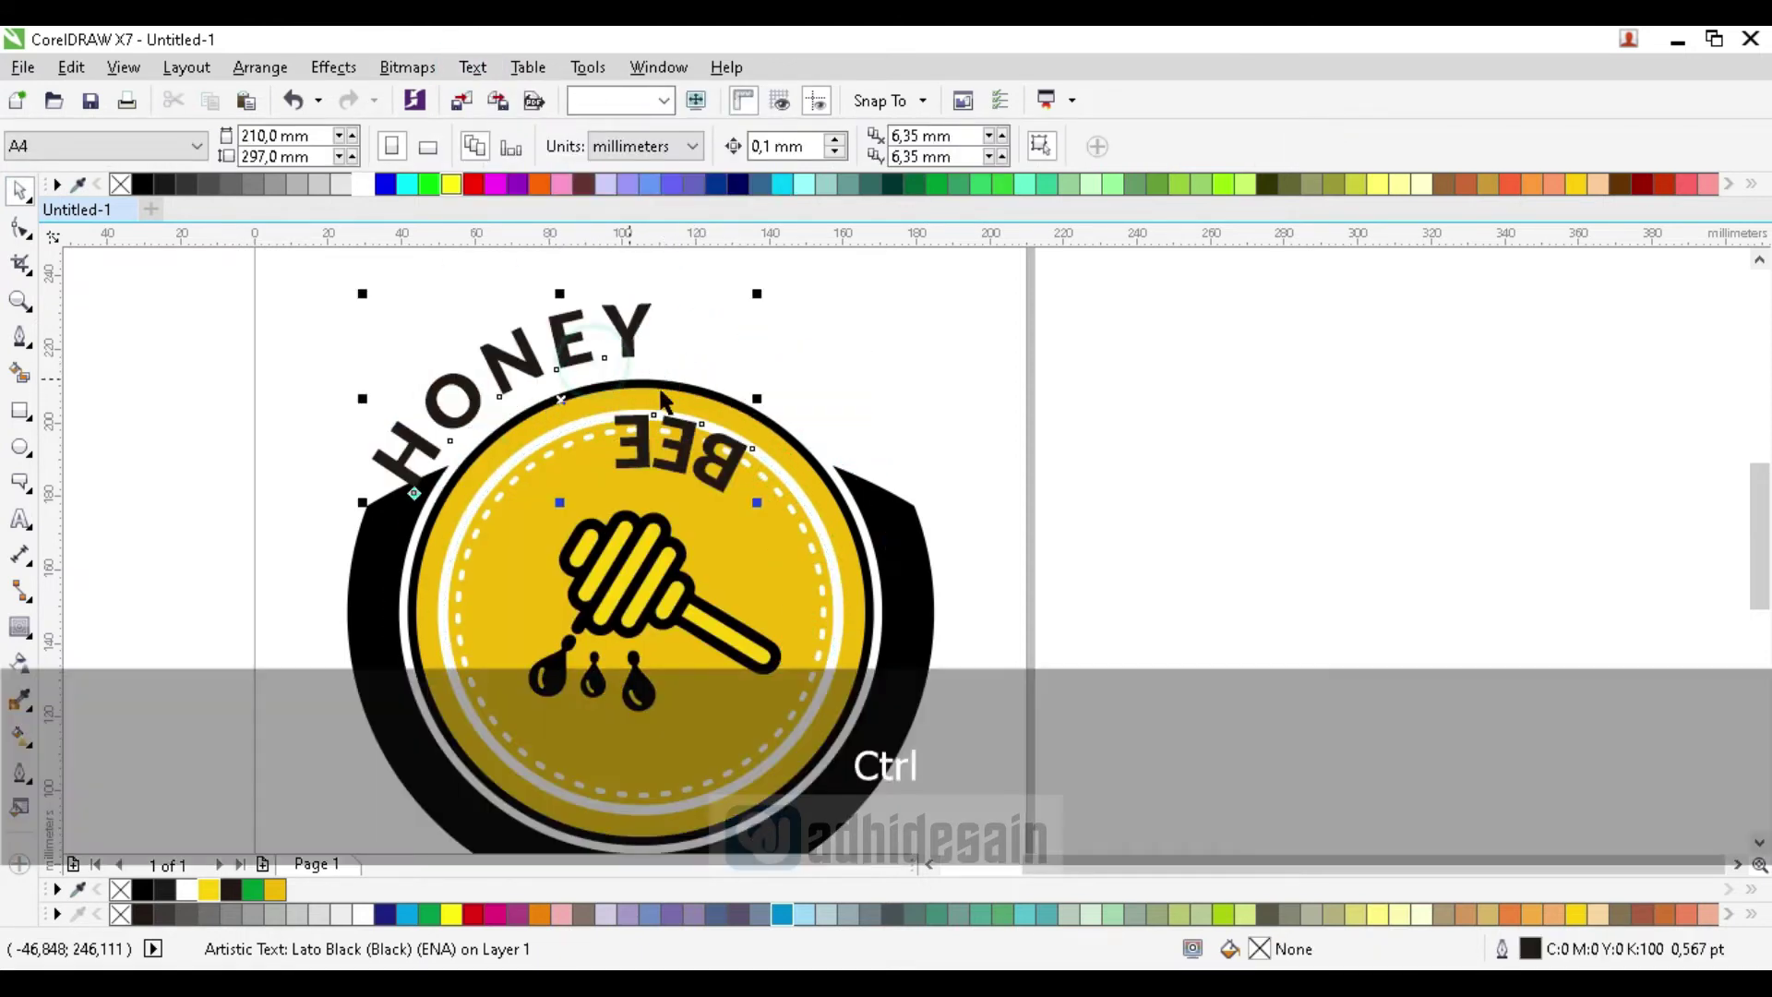
key("ctrl+z")
Draw a circle about 110 mm in diameter beside the badge and centre it on the badge's rings
left_click(1071, 397)
left_click(20, 448)
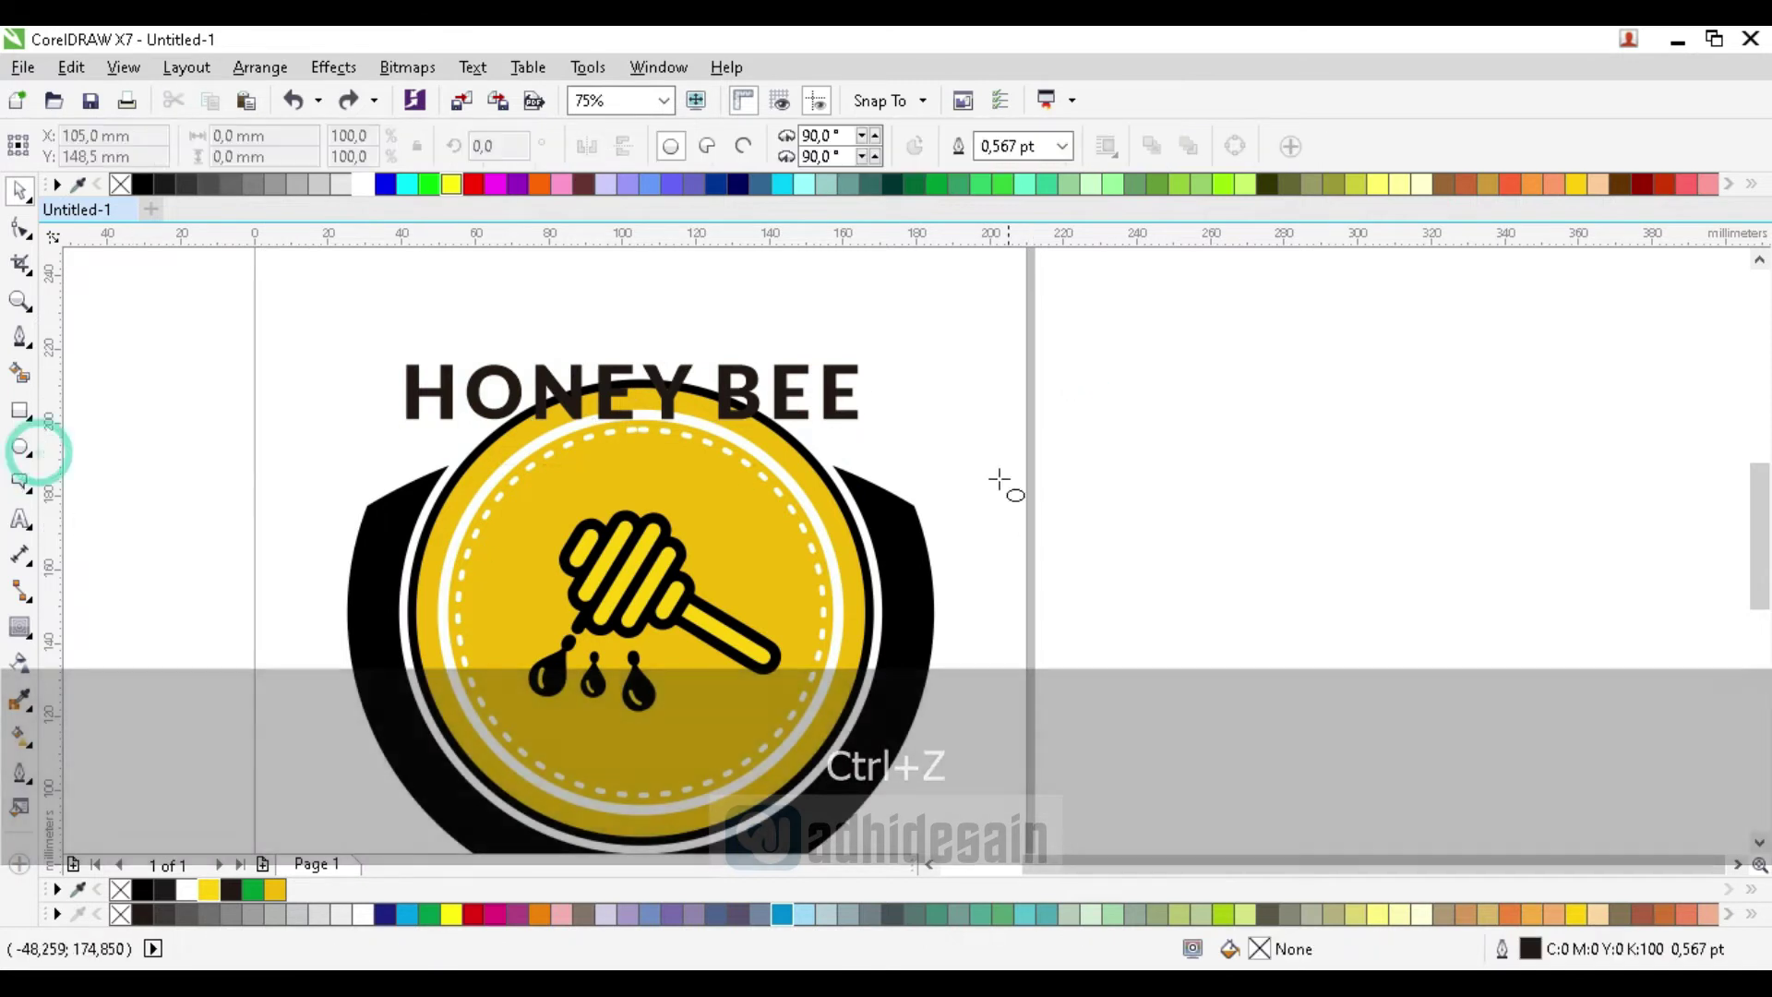
mouse_move(925, 384)
left_mouse_down()
mouse_move(1108, 573)
mouse_move(1345, 732)
mouse_move(1346, 806)
left_mouse_up()
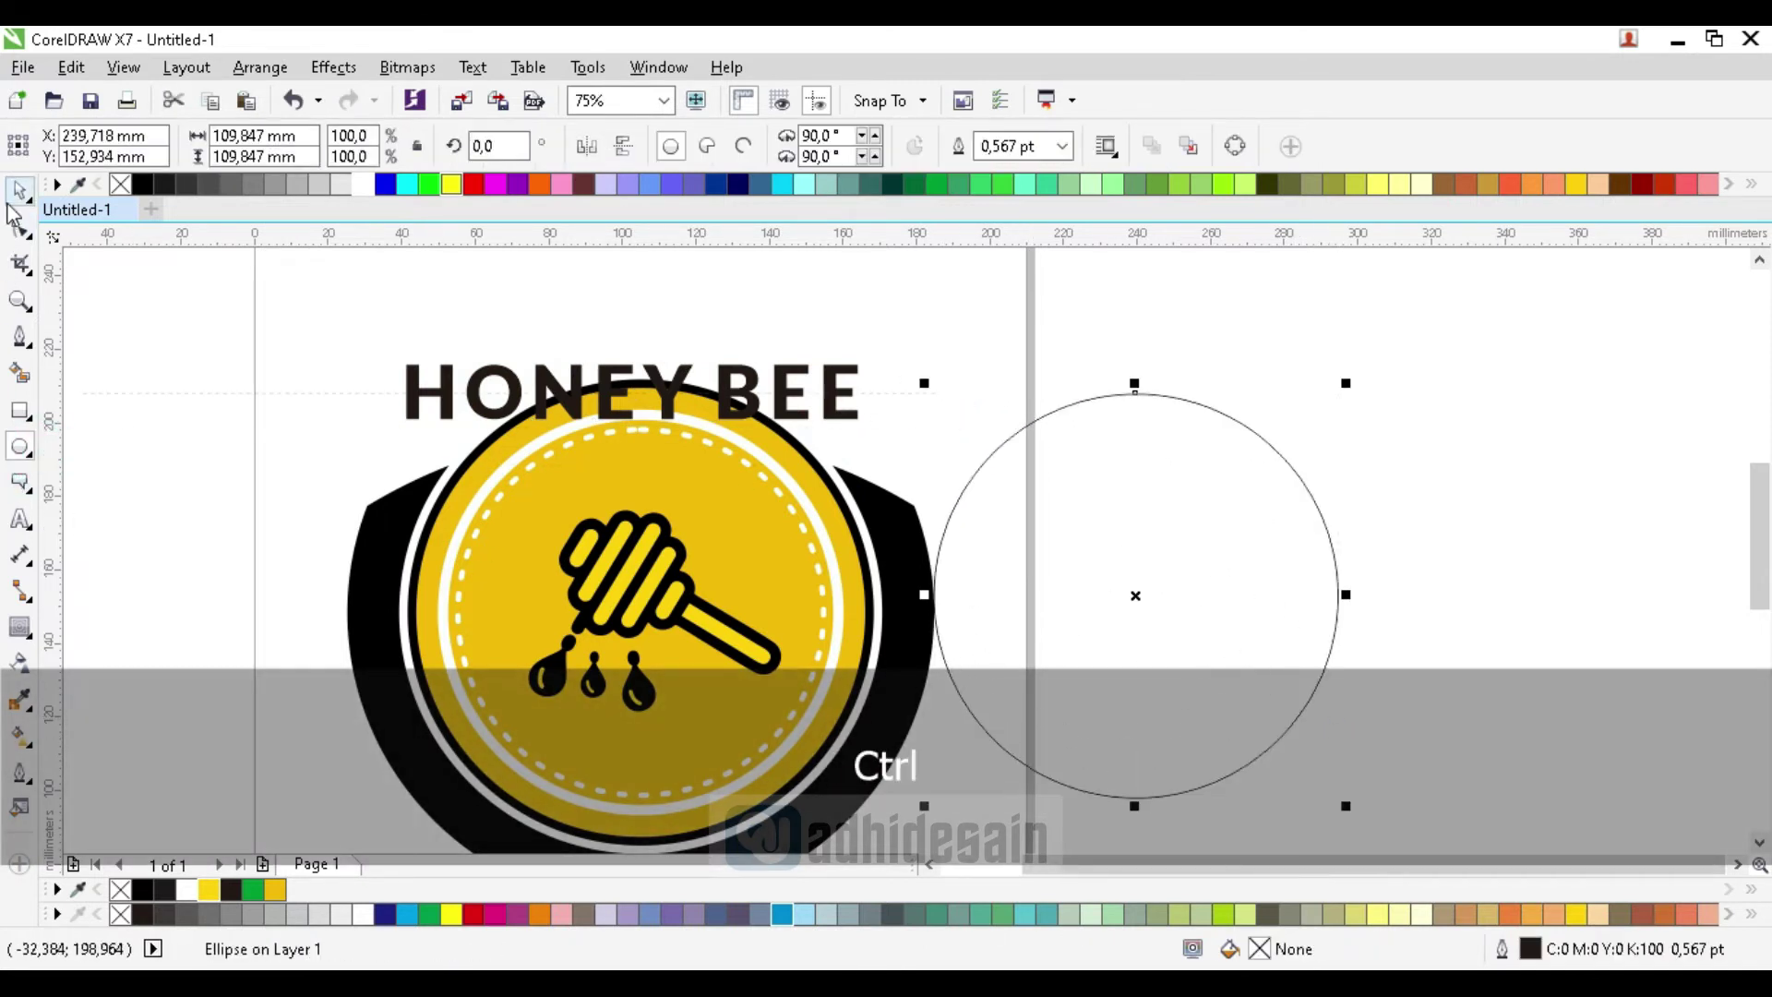
left_click(19, 190)
left_click(601, 471, "shift")
key("c")
key("e")
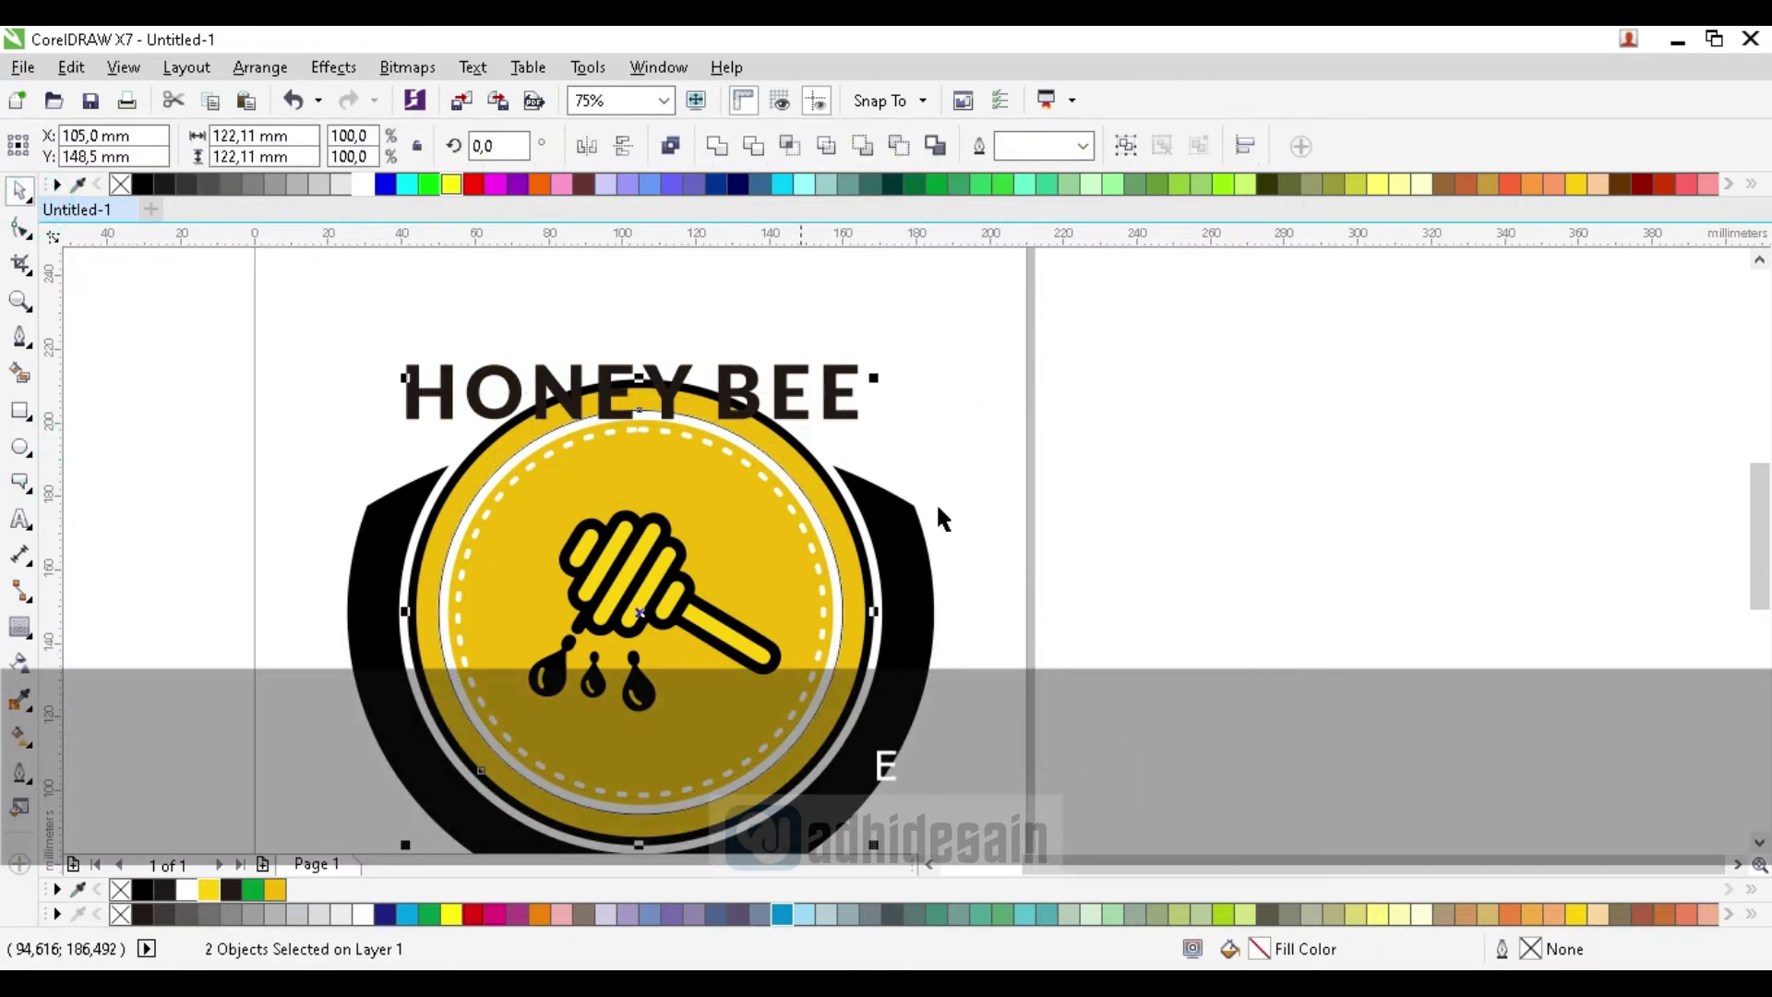
Enlarge the thin circle from its centre until it lies just outside the black outer ring
left_click(1127, 511)
left_click(780, 454)
left_click_drag(843, 399, 938, 360)
scroll(645, 412, "up", 4)
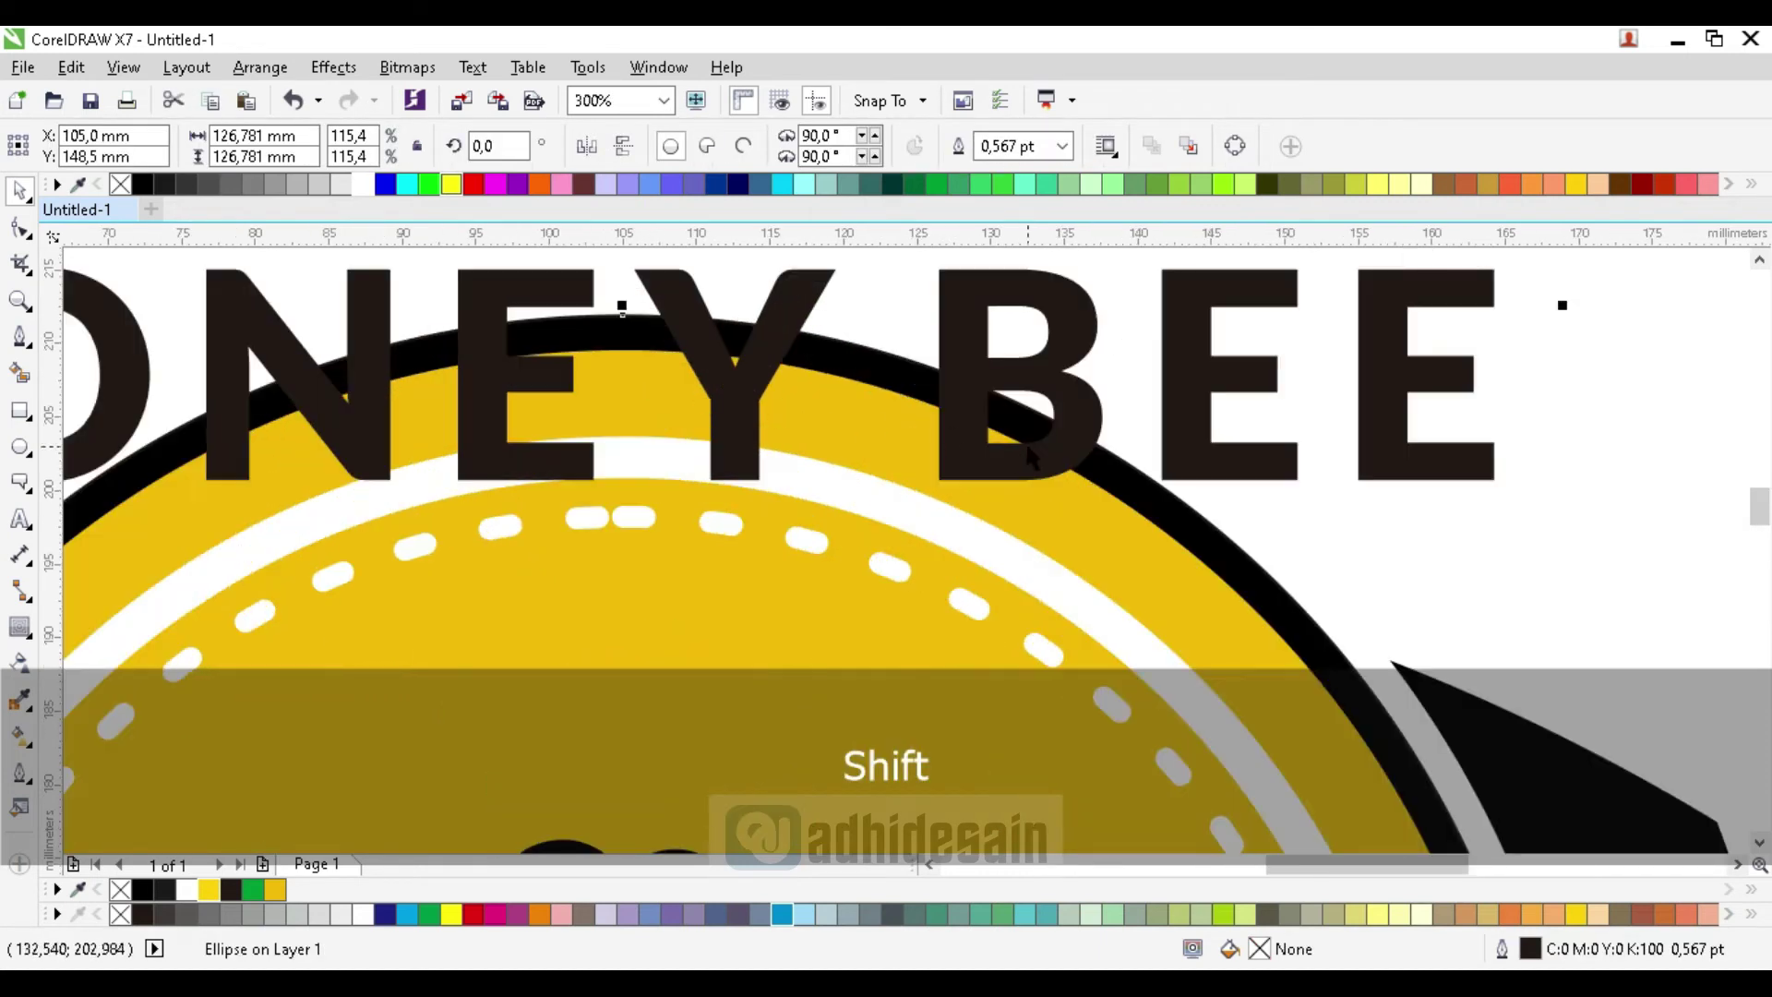
scroll(1027, 441, "down", 2)
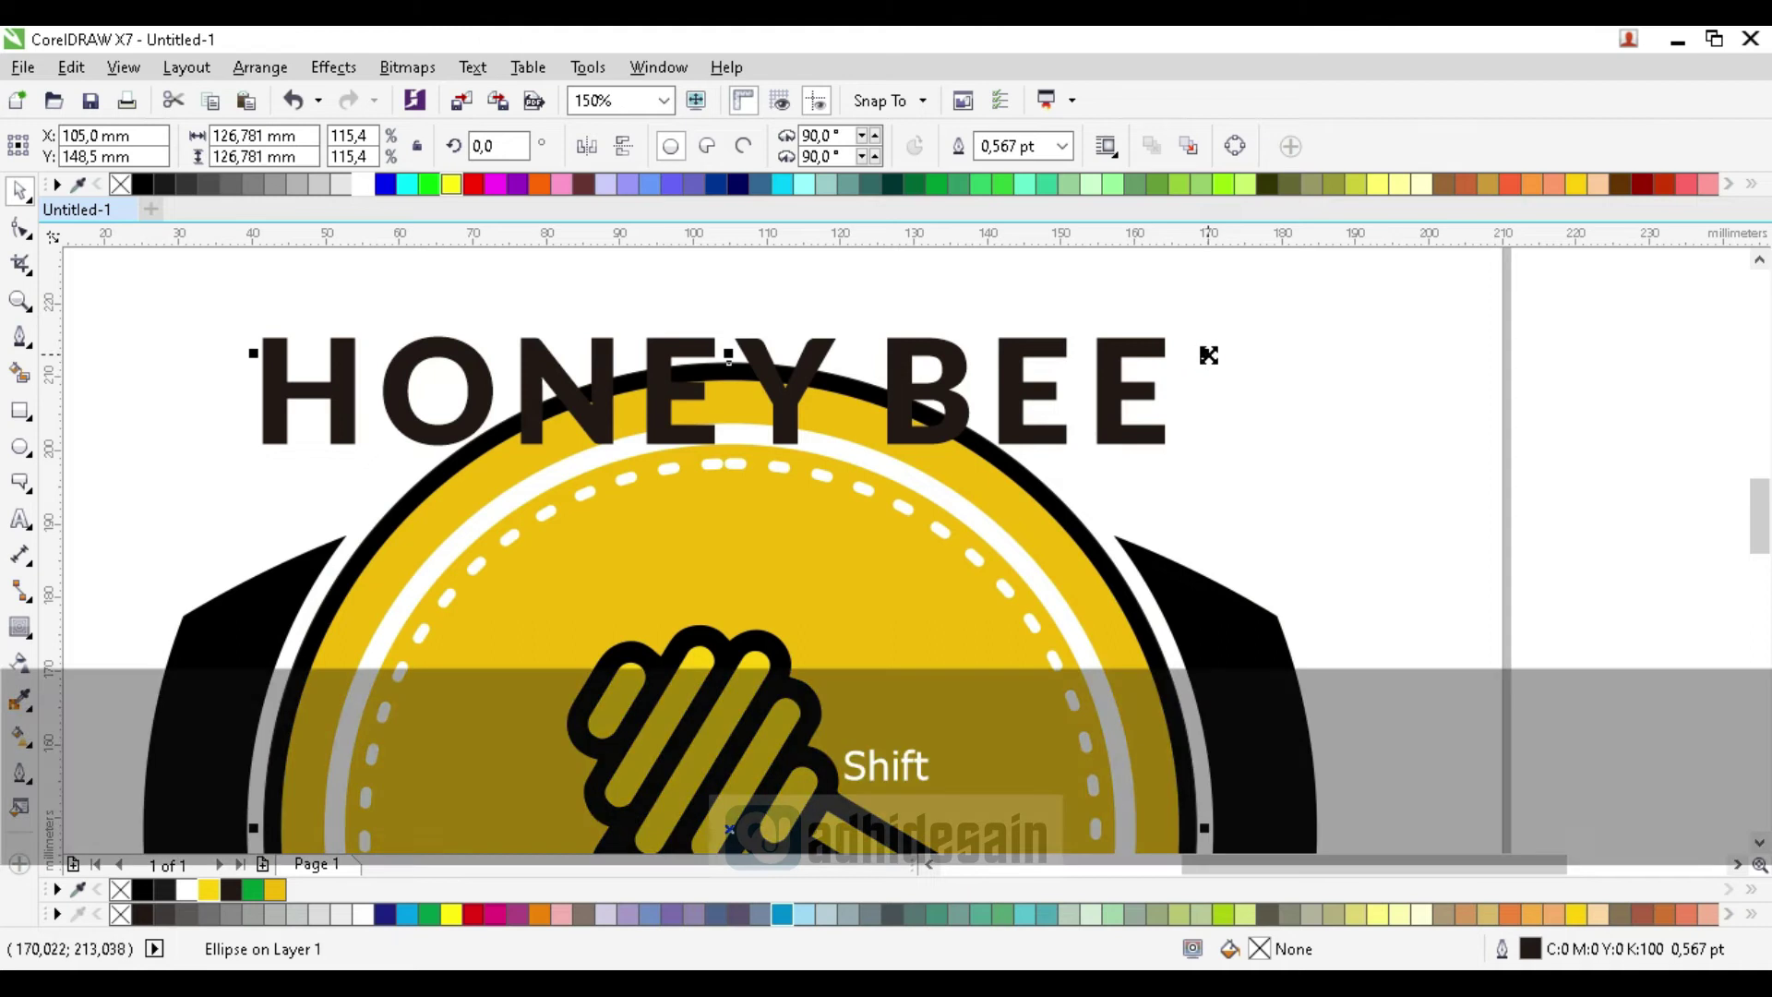
mouse_move(1209, 355)
left_mouse_down()
mouse_move(1234, 340)
mouse_move(1204, 374)
mouse_move(1212, 333)
left_mouse_up()
scroll(1209, 369, "up", 2)
scroll(1212, 333, "down", 2)
Fit the HONEY BEE text to the upper arc of the thin circle
left_click(1077, 376)
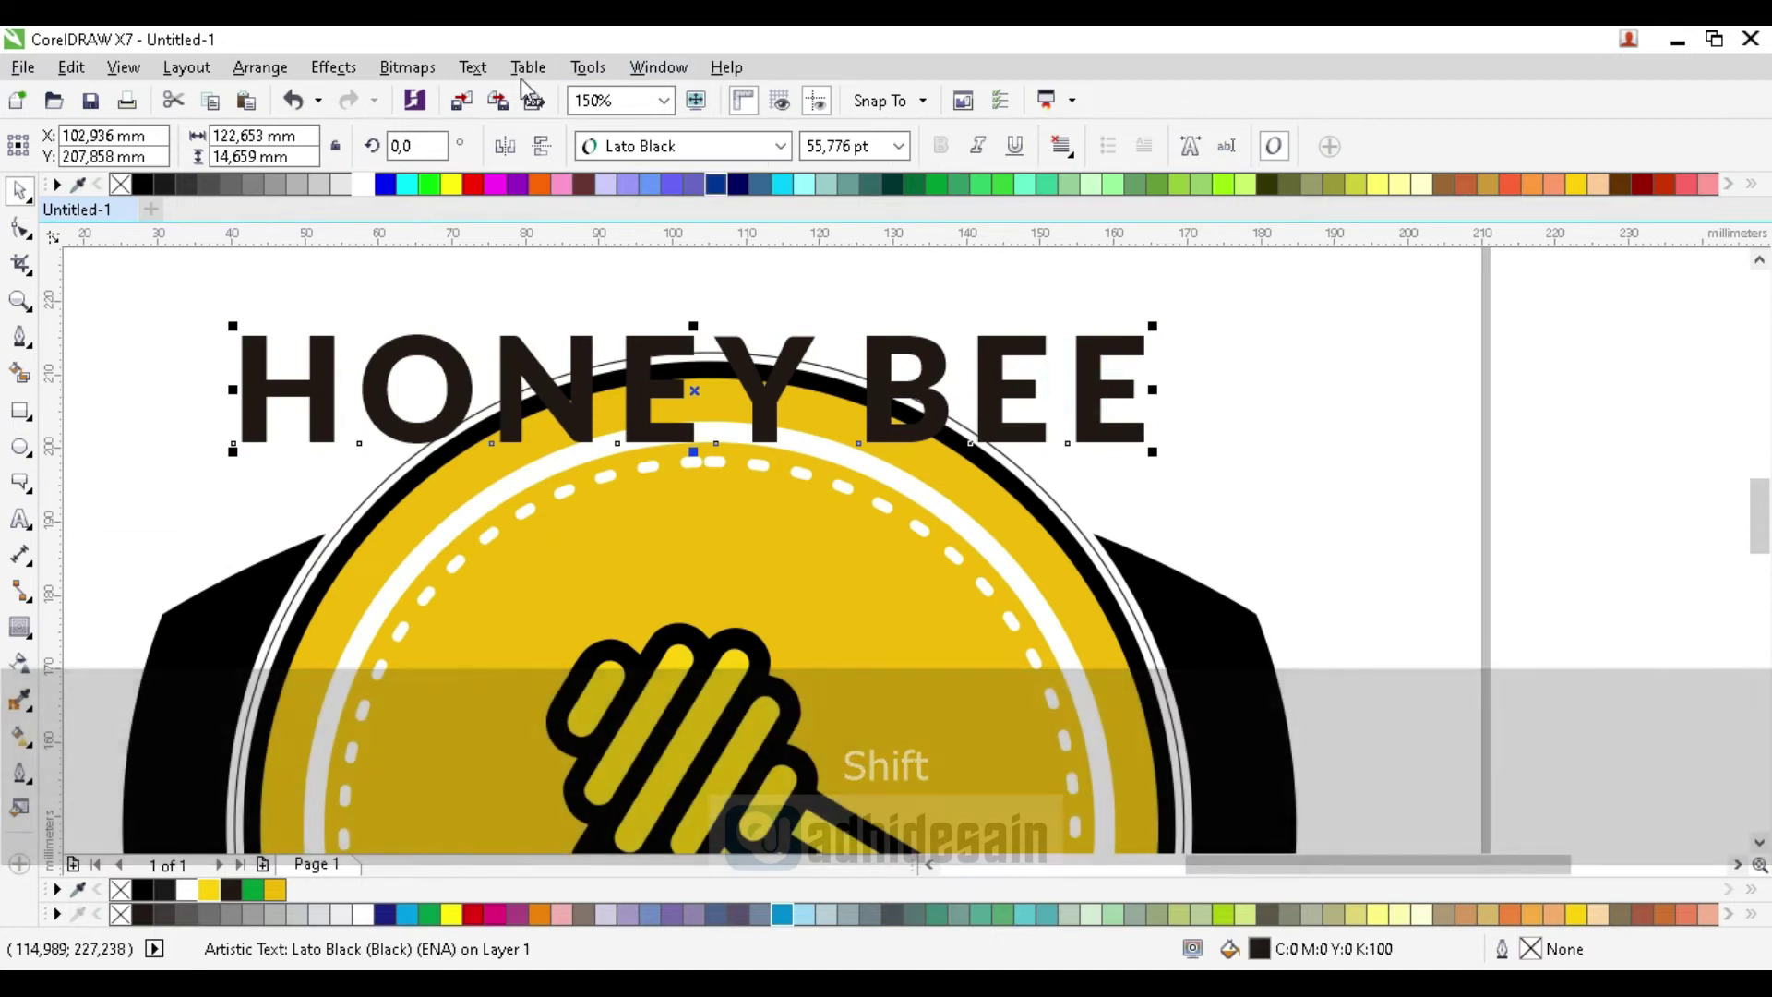
left_click(472, 67)
left_click(542, 411)
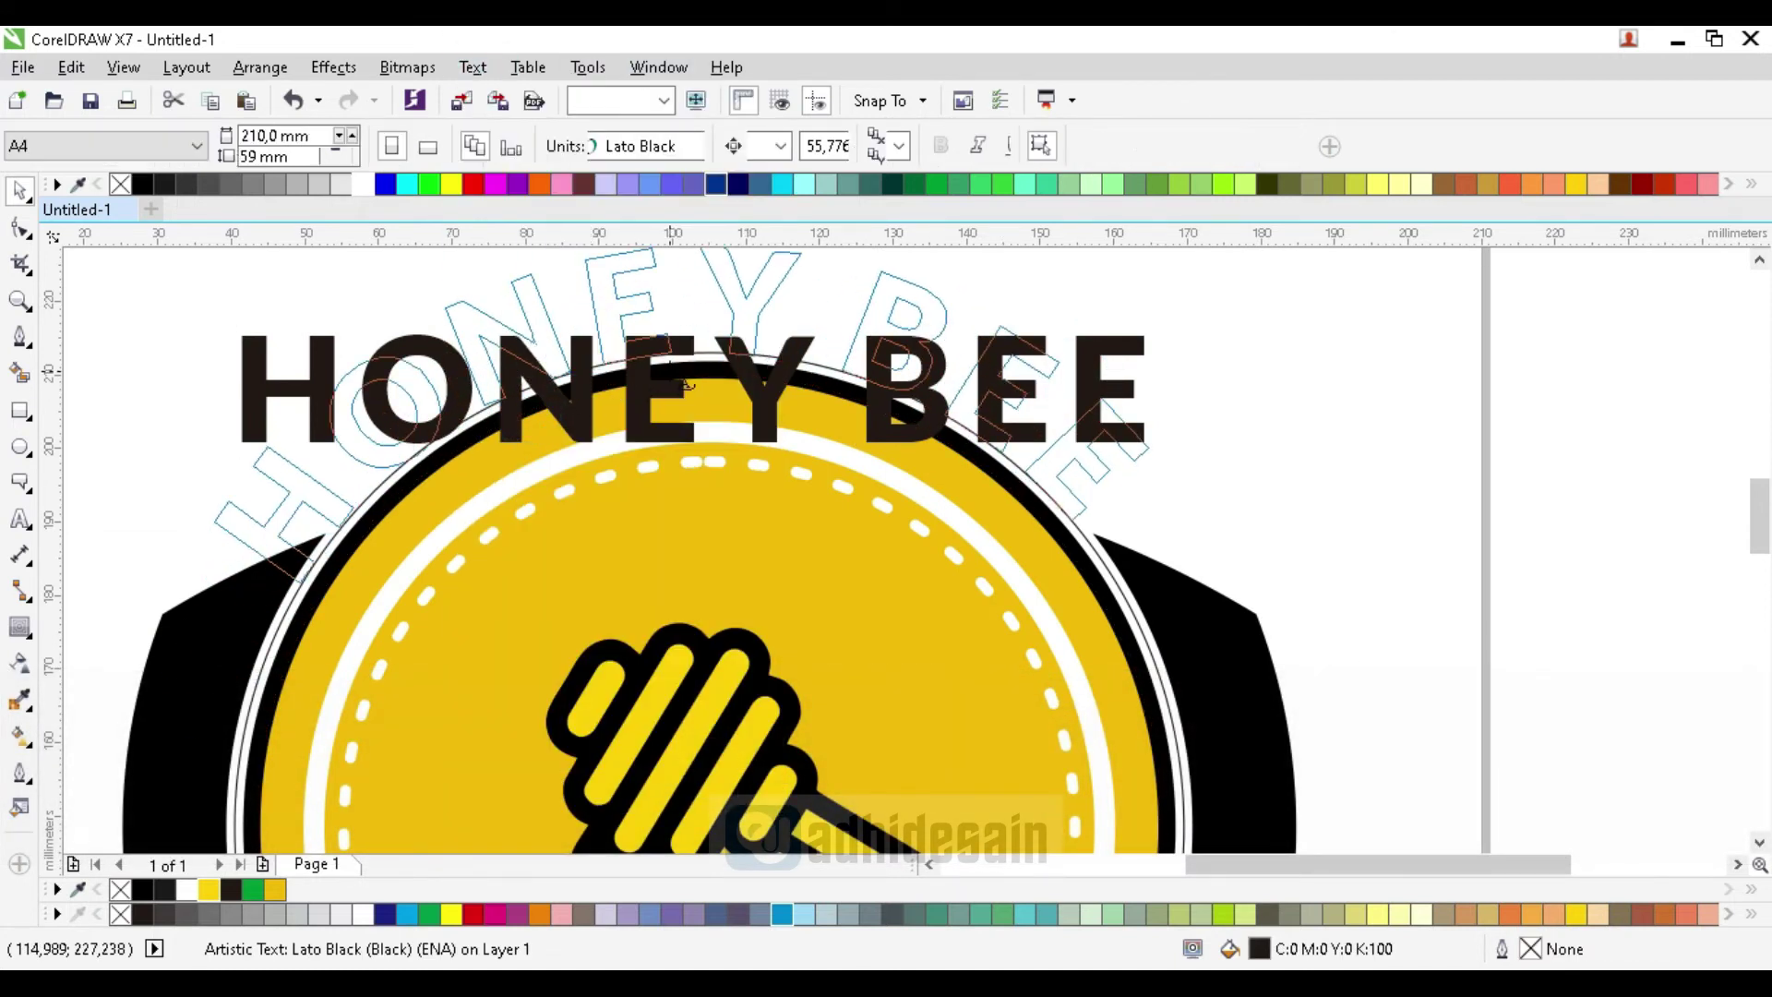
left_click(680, 334)
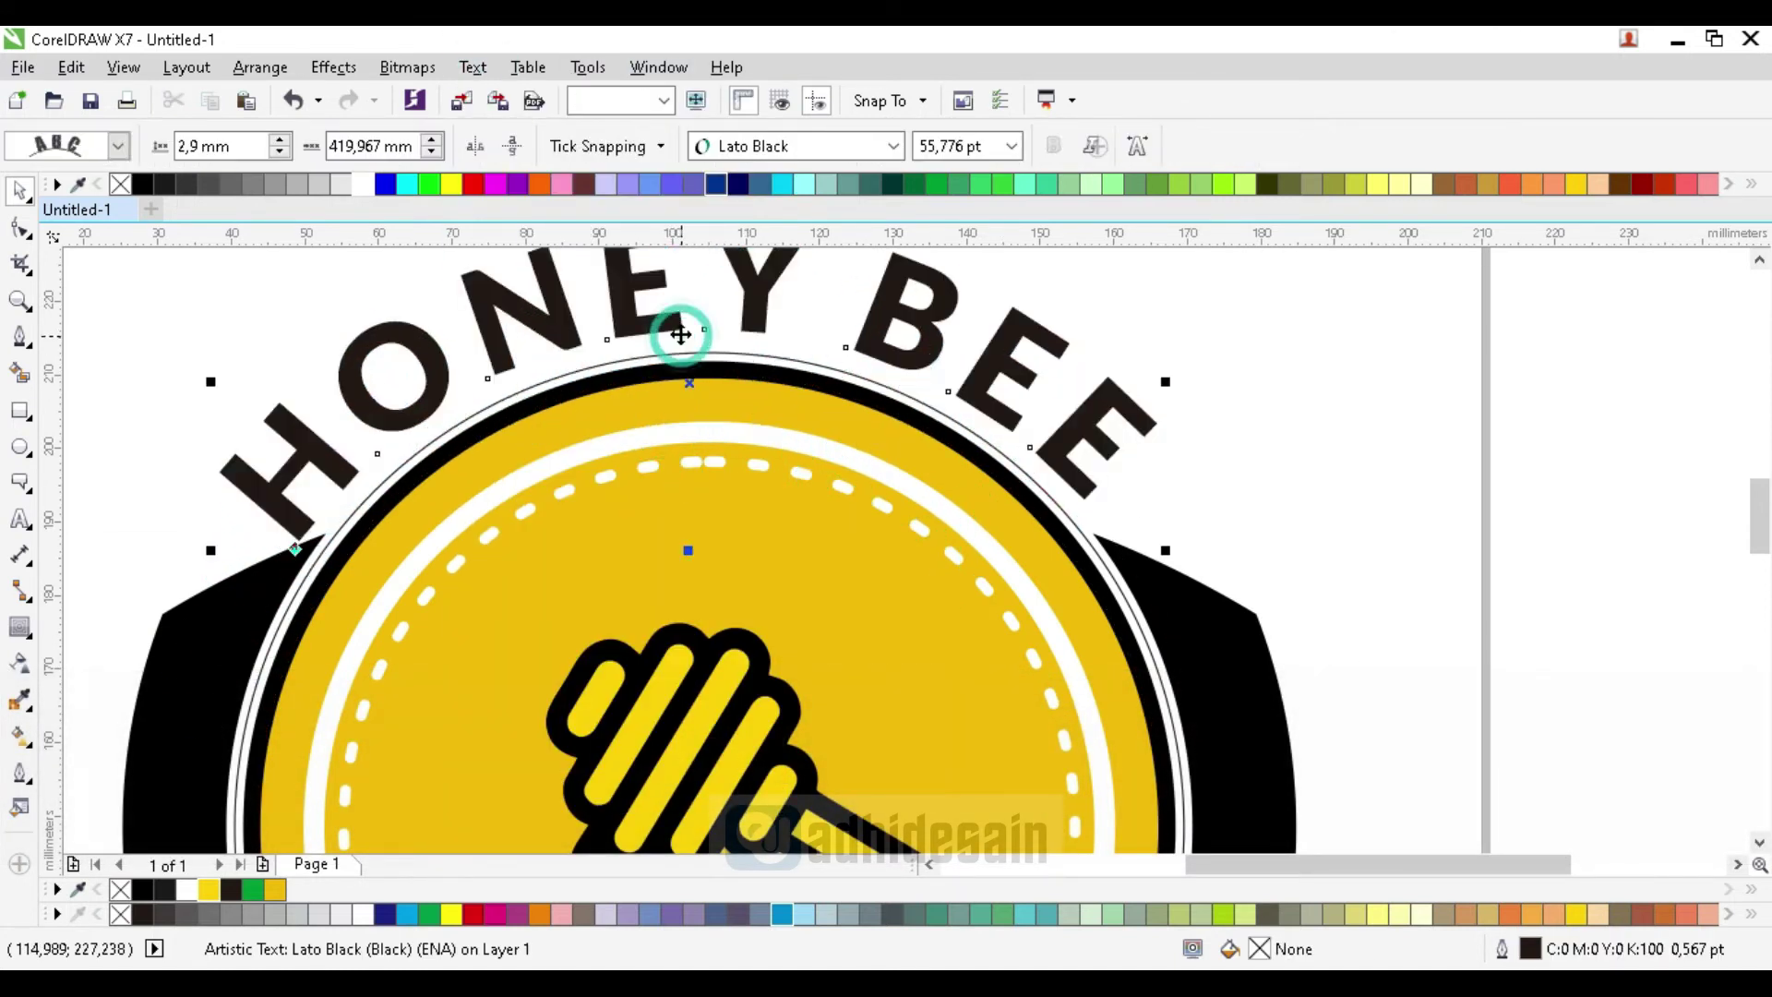
Shift the curved HONEY BEE text along the circle to centre it over the badge, offset 2.9 mm from the path
scroll(709, 380, "down", 4)
scroll(709, 380, "up", 4)
left_click_drag(709, 366, 646, 406)
scroll(674, 365, "up", 2)
scroll(794, 345, "down", 2)
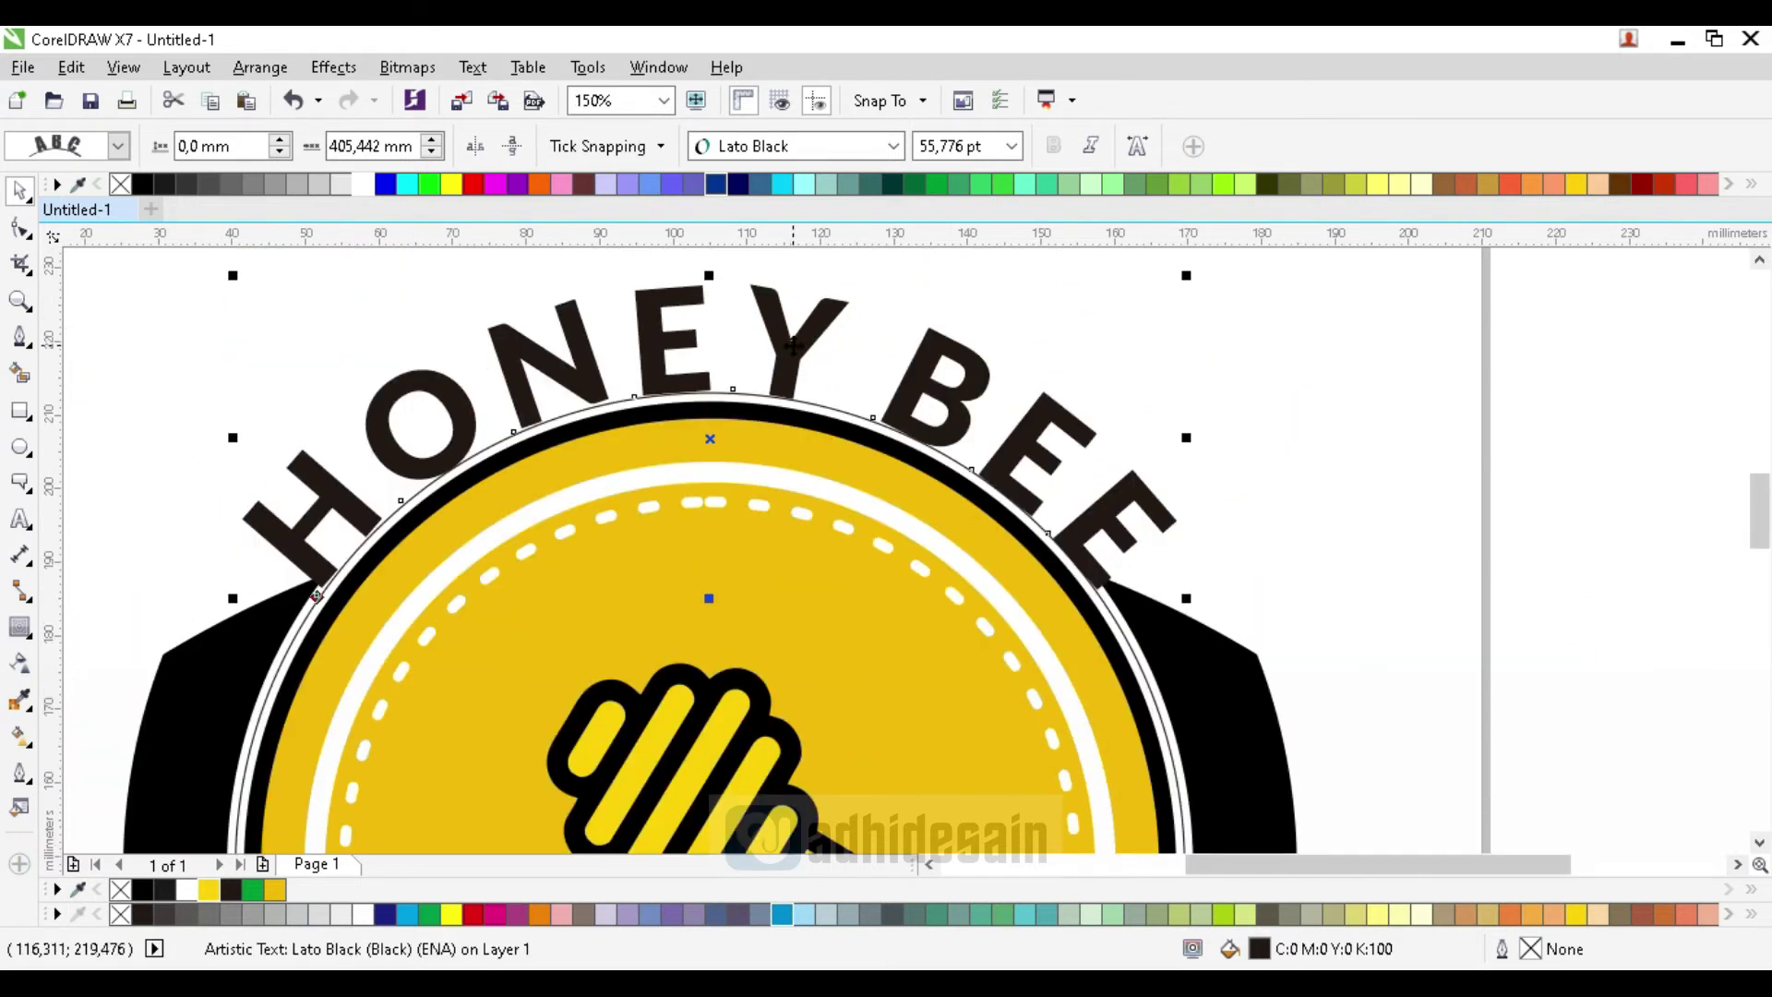
scroll(766, 367, "up", 2)
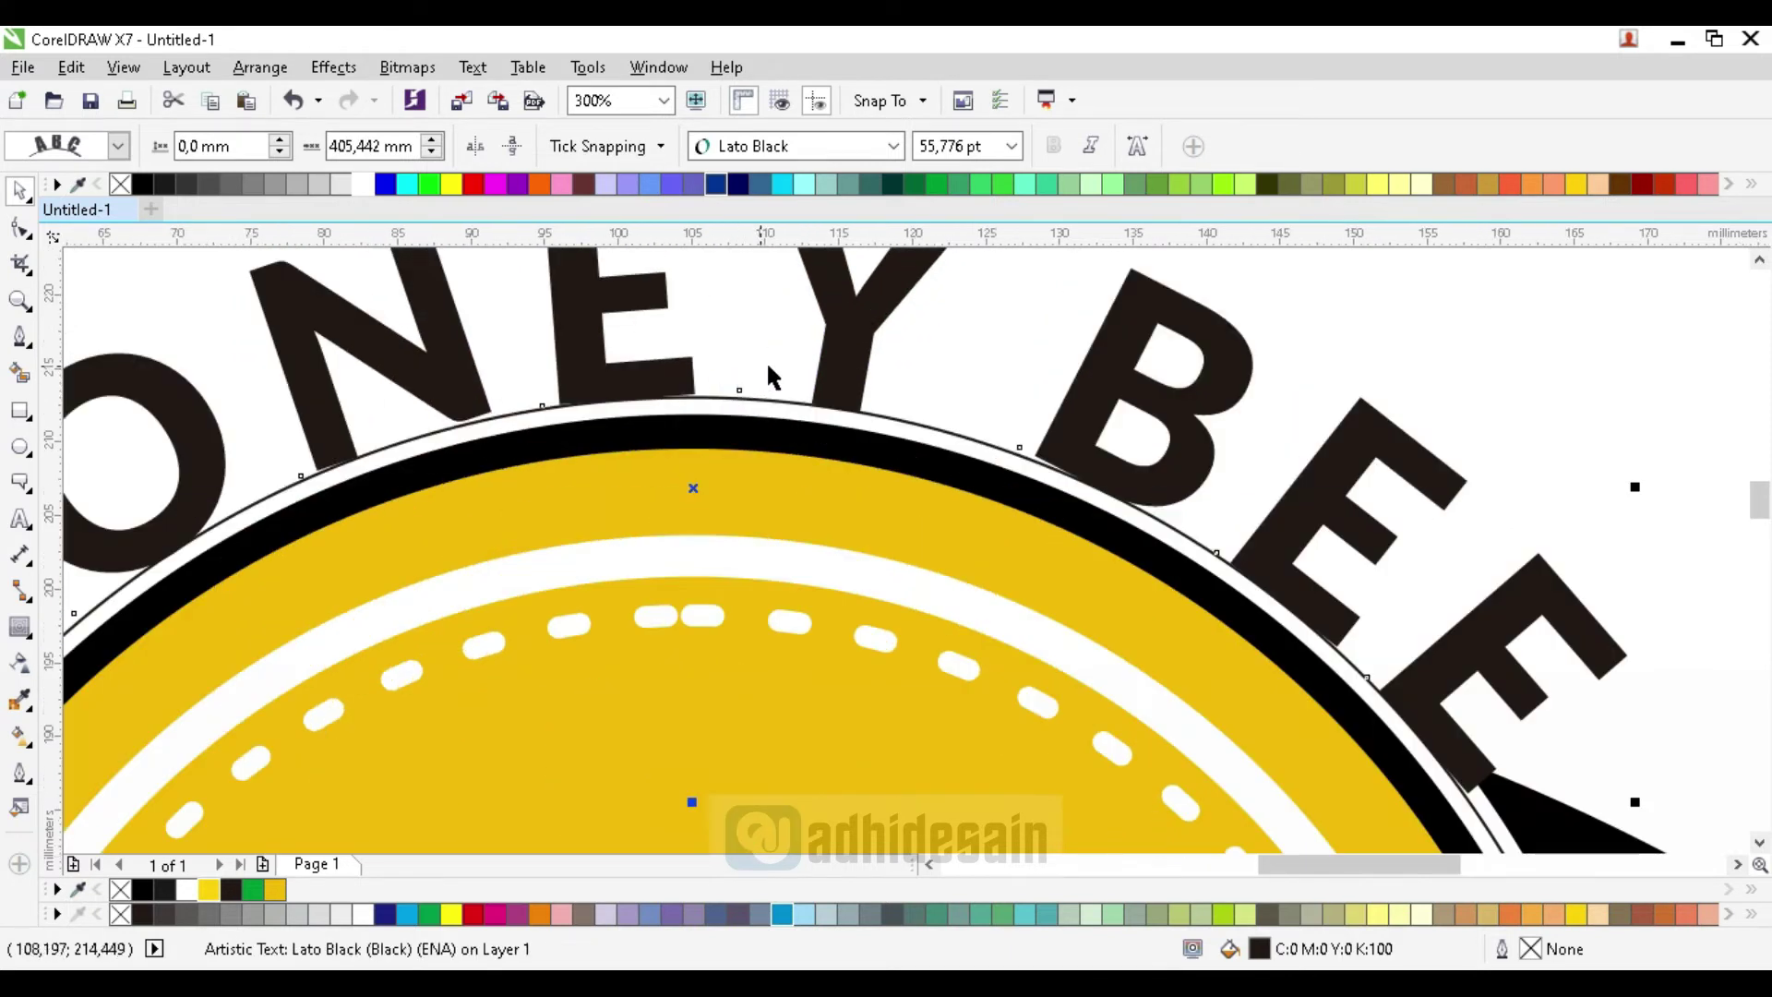
left_click_drag(838, 352, 839, 327)
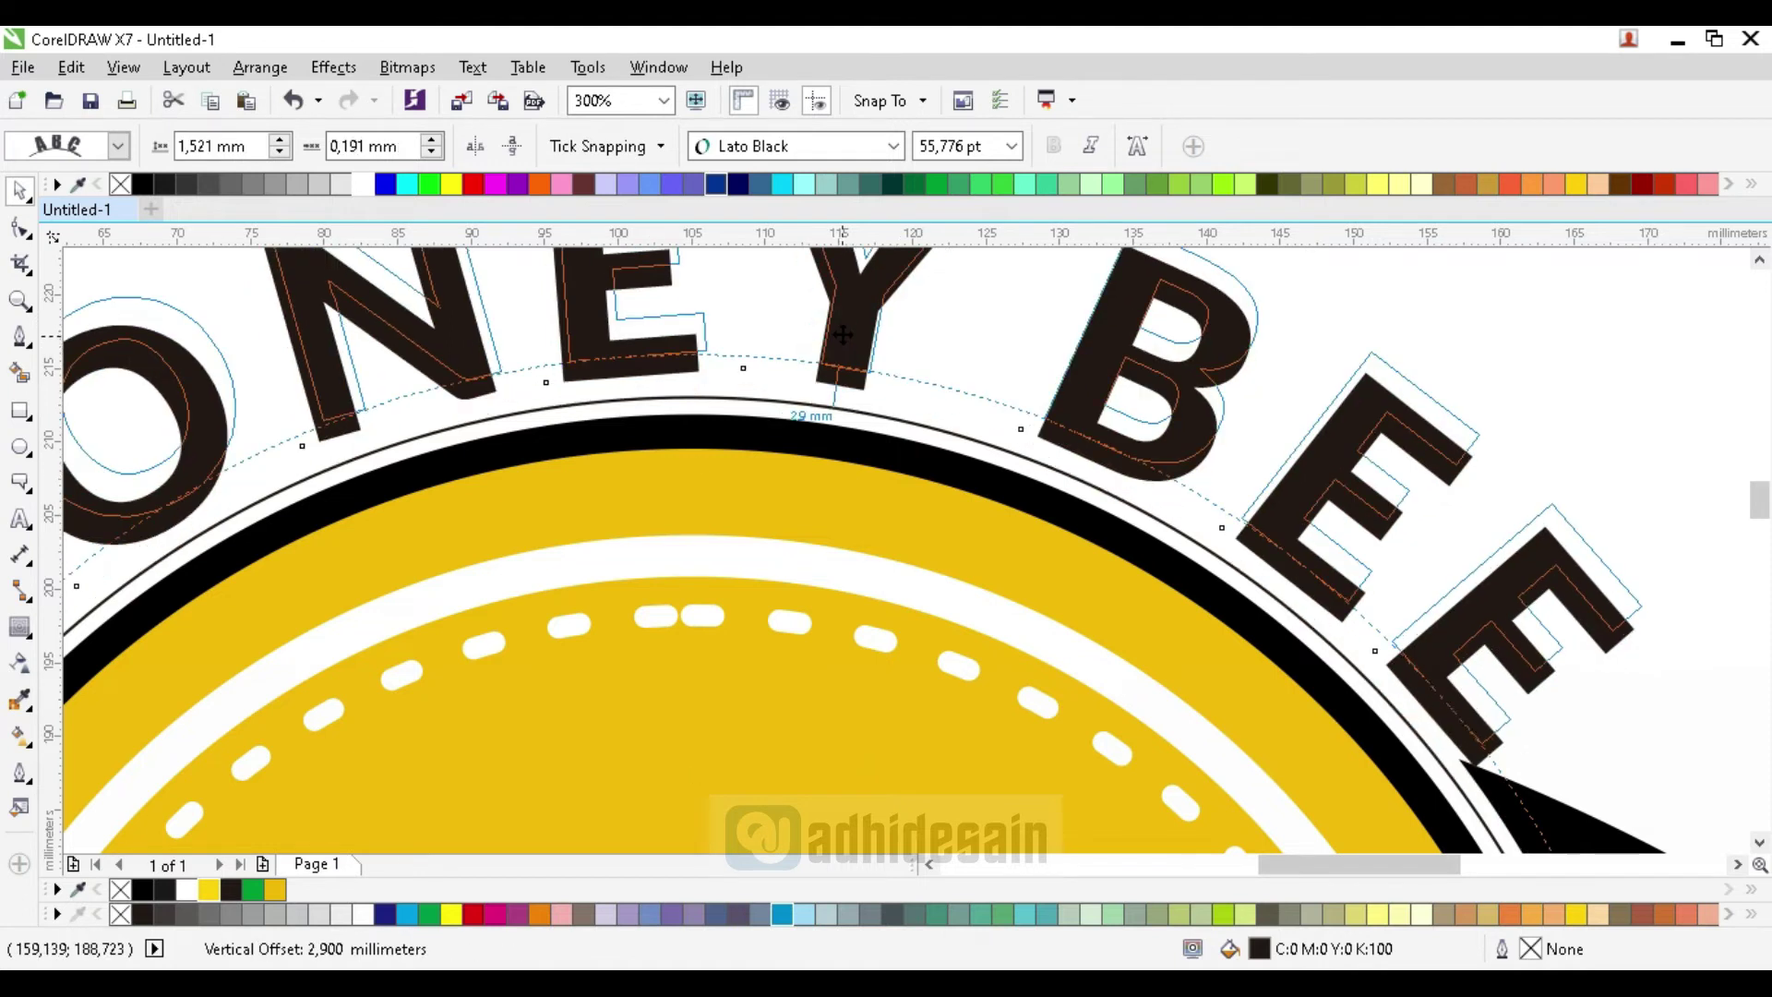
scroll(815, 386, "down", 4)
scroll(815, 386, "up", 2)
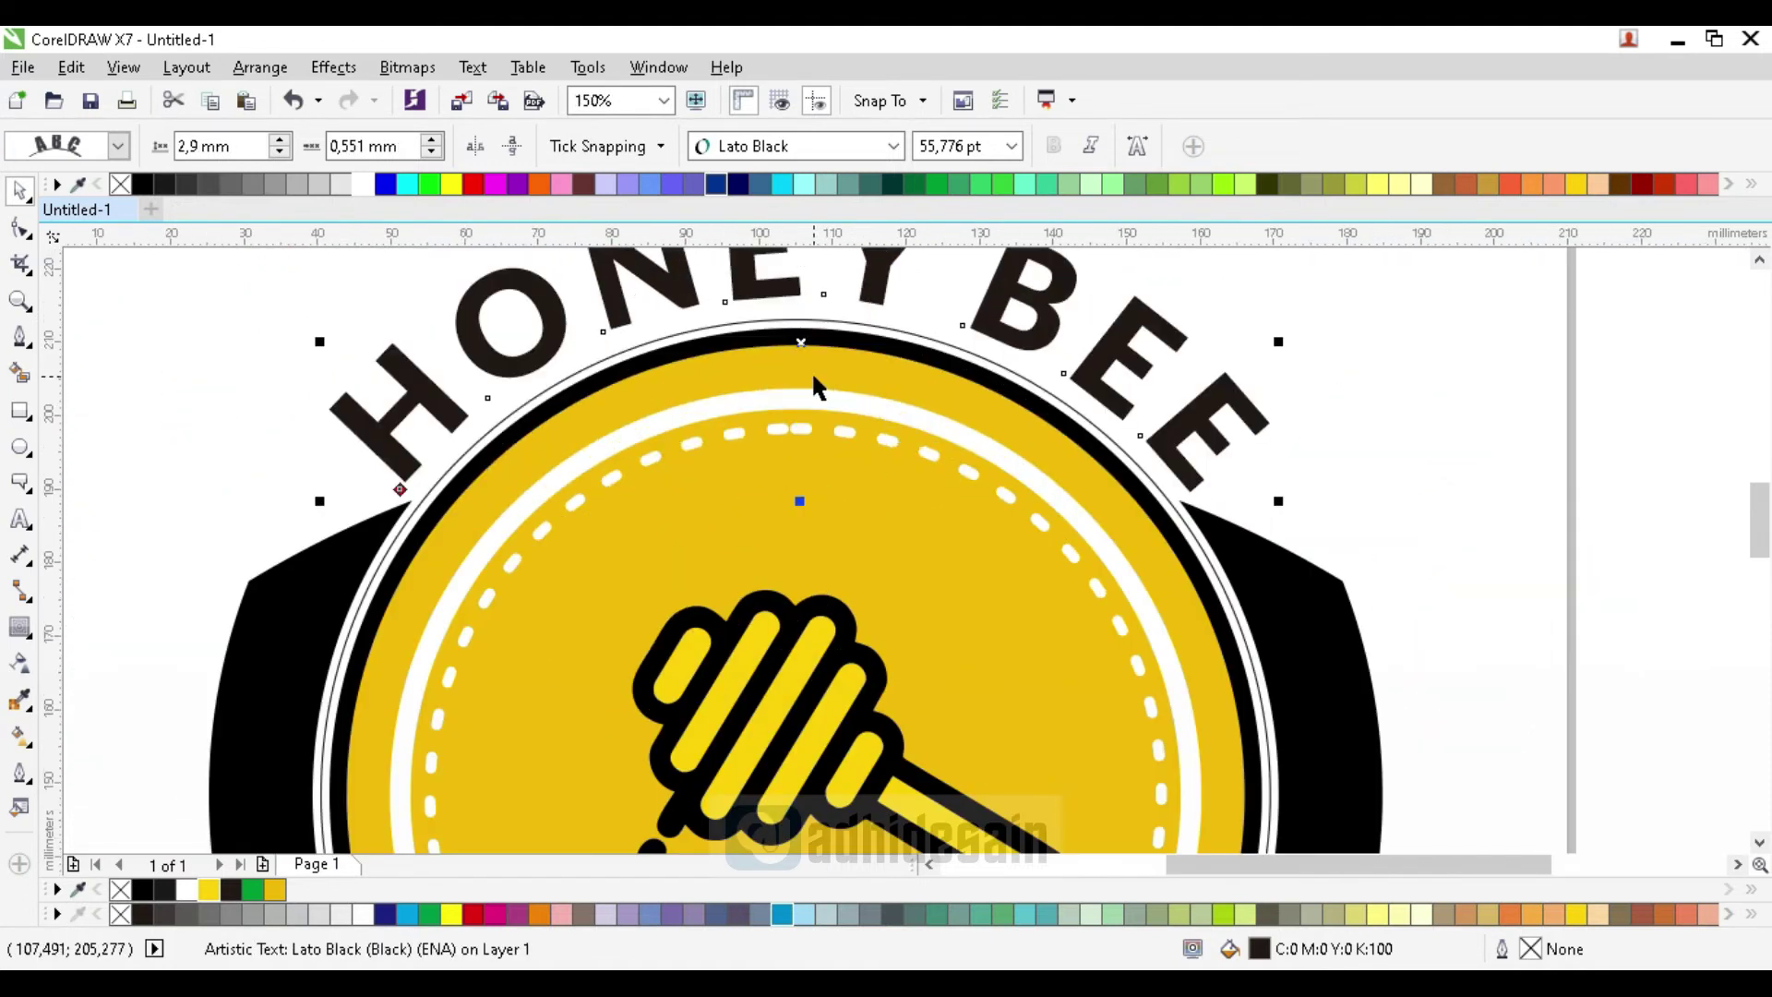
Try to break the curved text apart from its circle and delete the black outer ring, and undo the deletion
key("ctrl+k")
left_click(1417, 497)
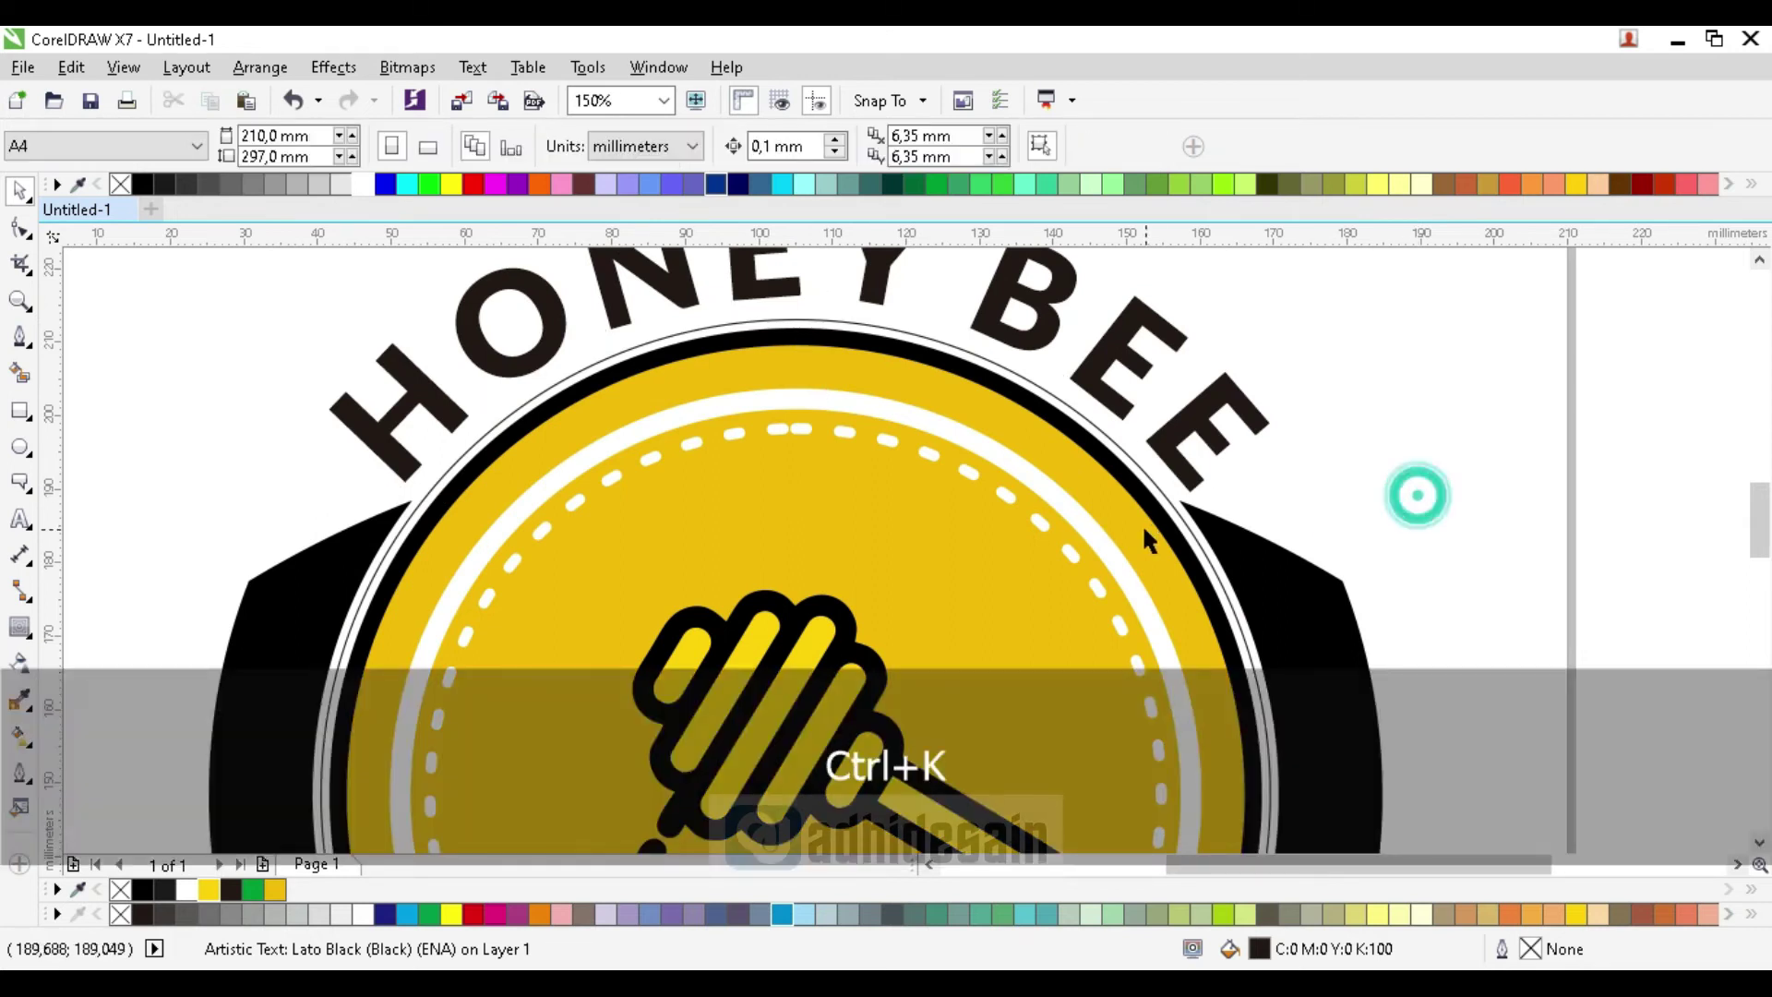
left_click(1143, 525)
key("ctrl+k")
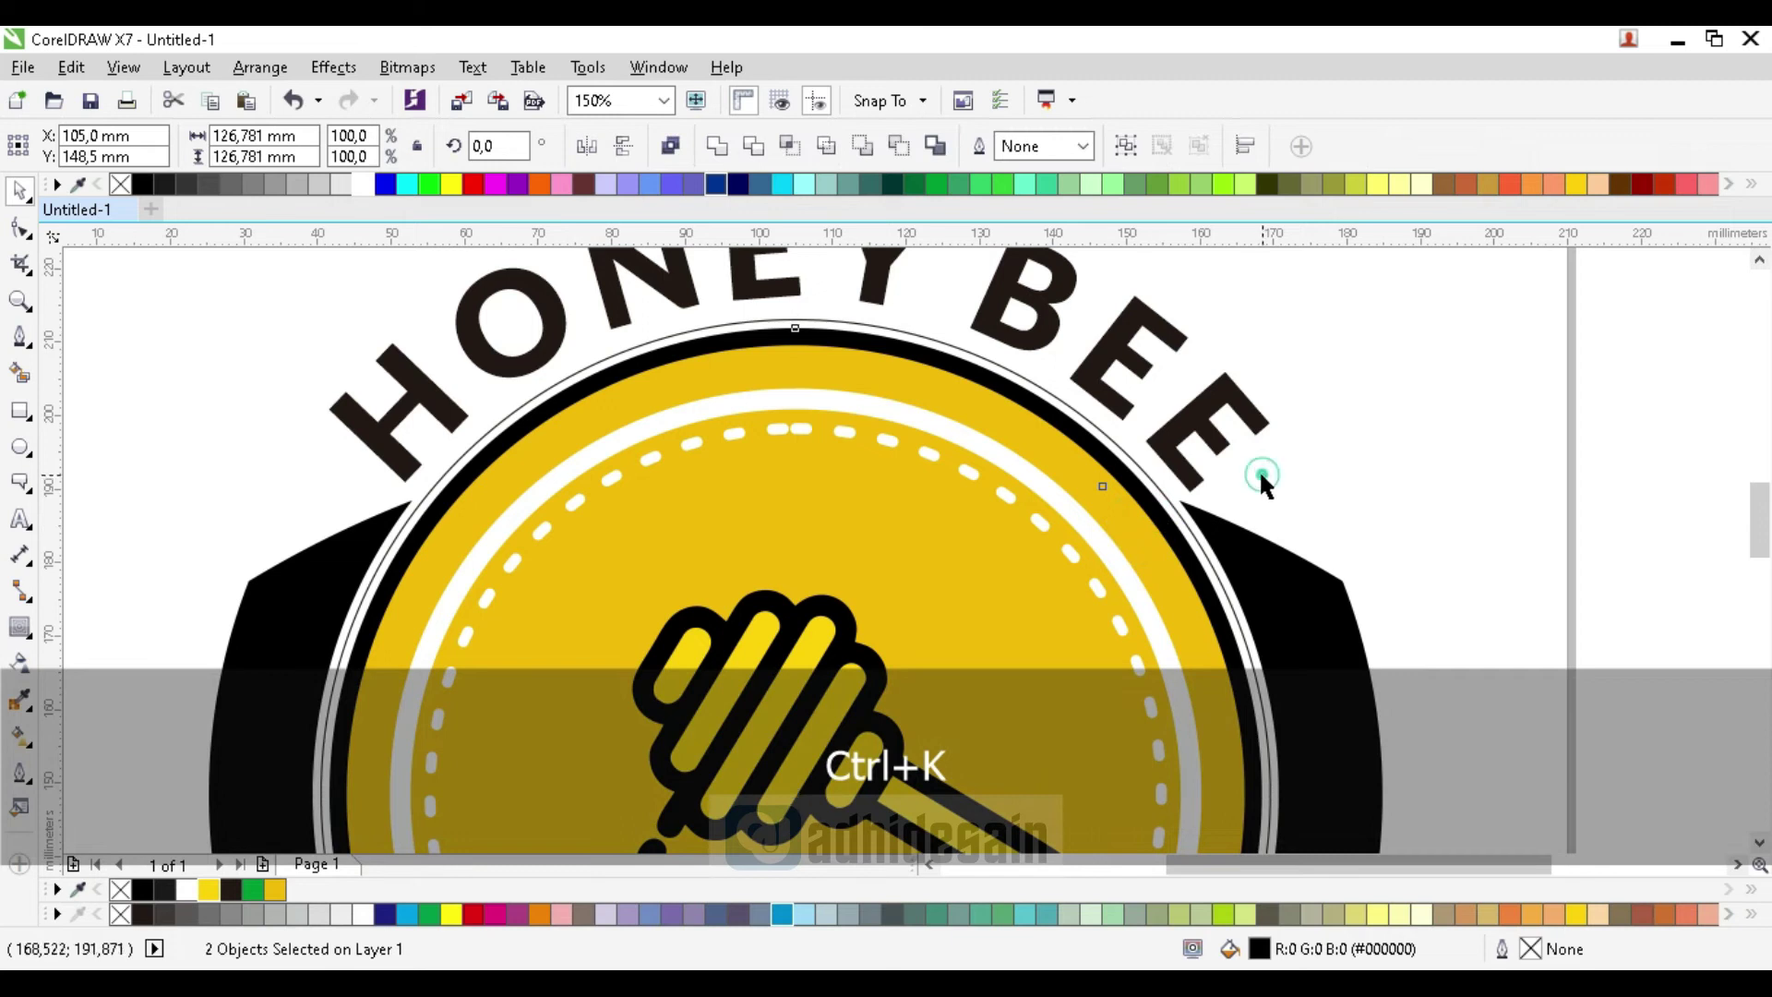
left_click(1261, 476)
scroll(1261, 476, "down", 2)
left_click(1179, 507)
key("Delete")
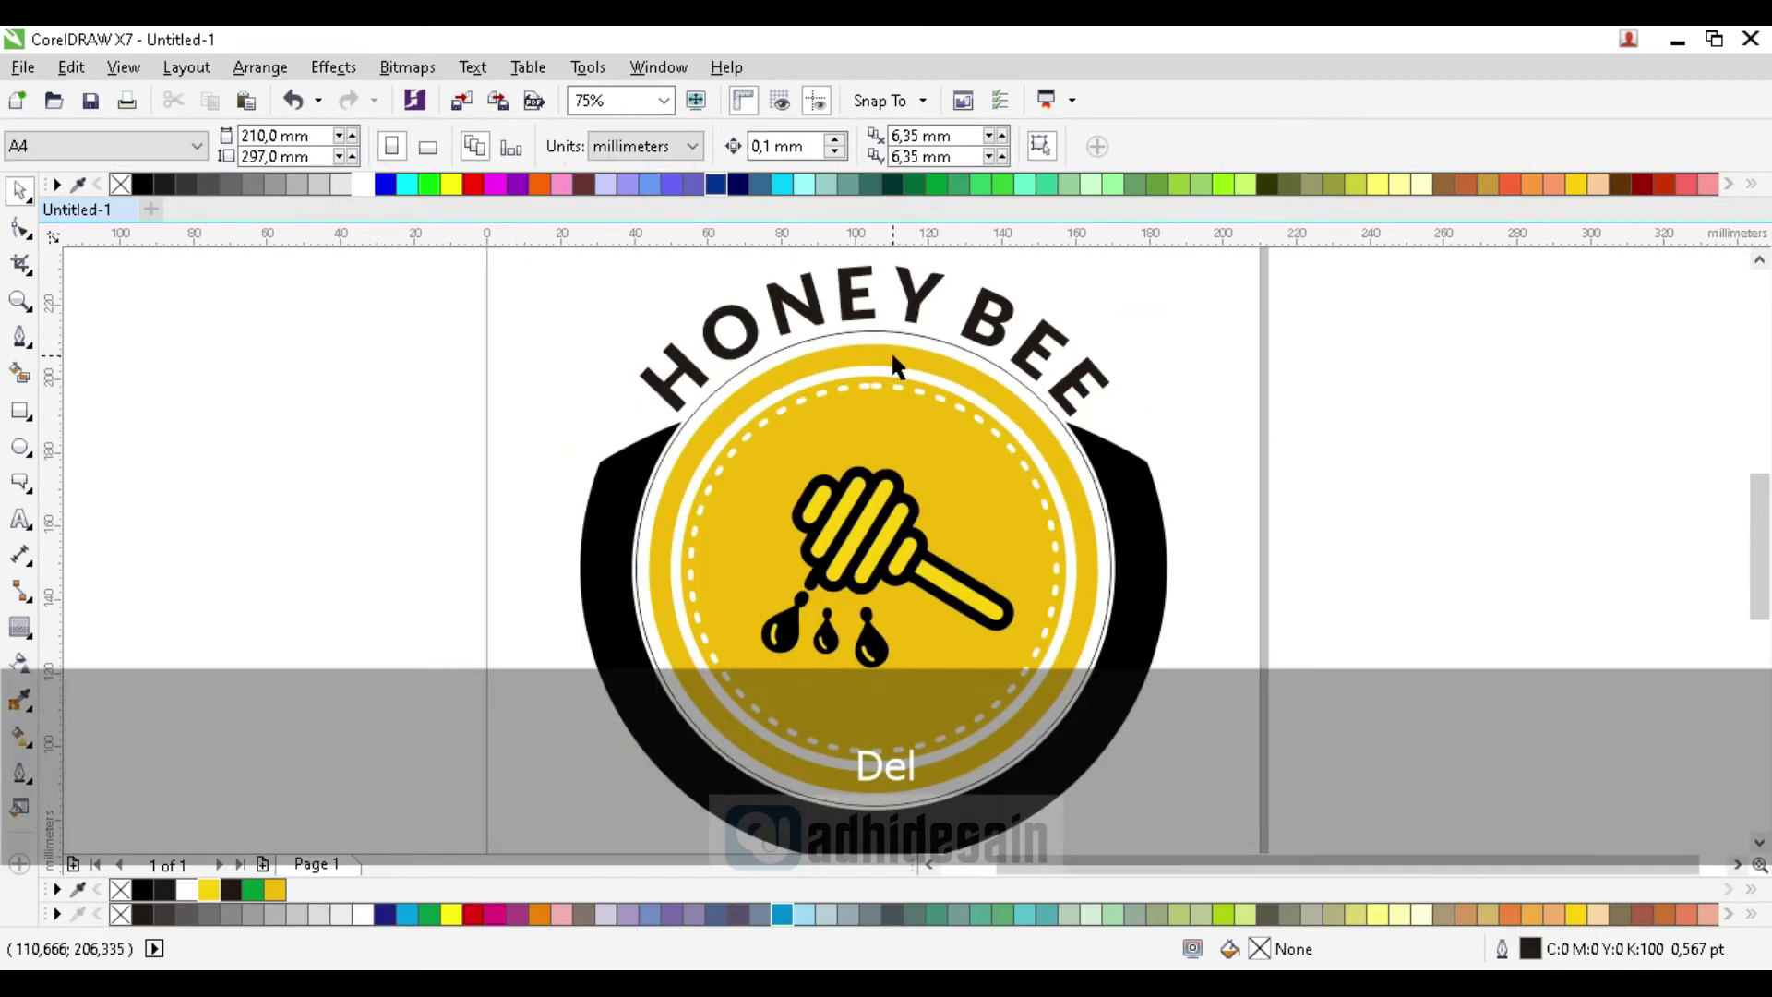
key("ctrl+z")
Break the curved HONEY BEE text apart from the thin circle it follows
left_click(1348, 351)
scroll(910, 388, "up", 2)
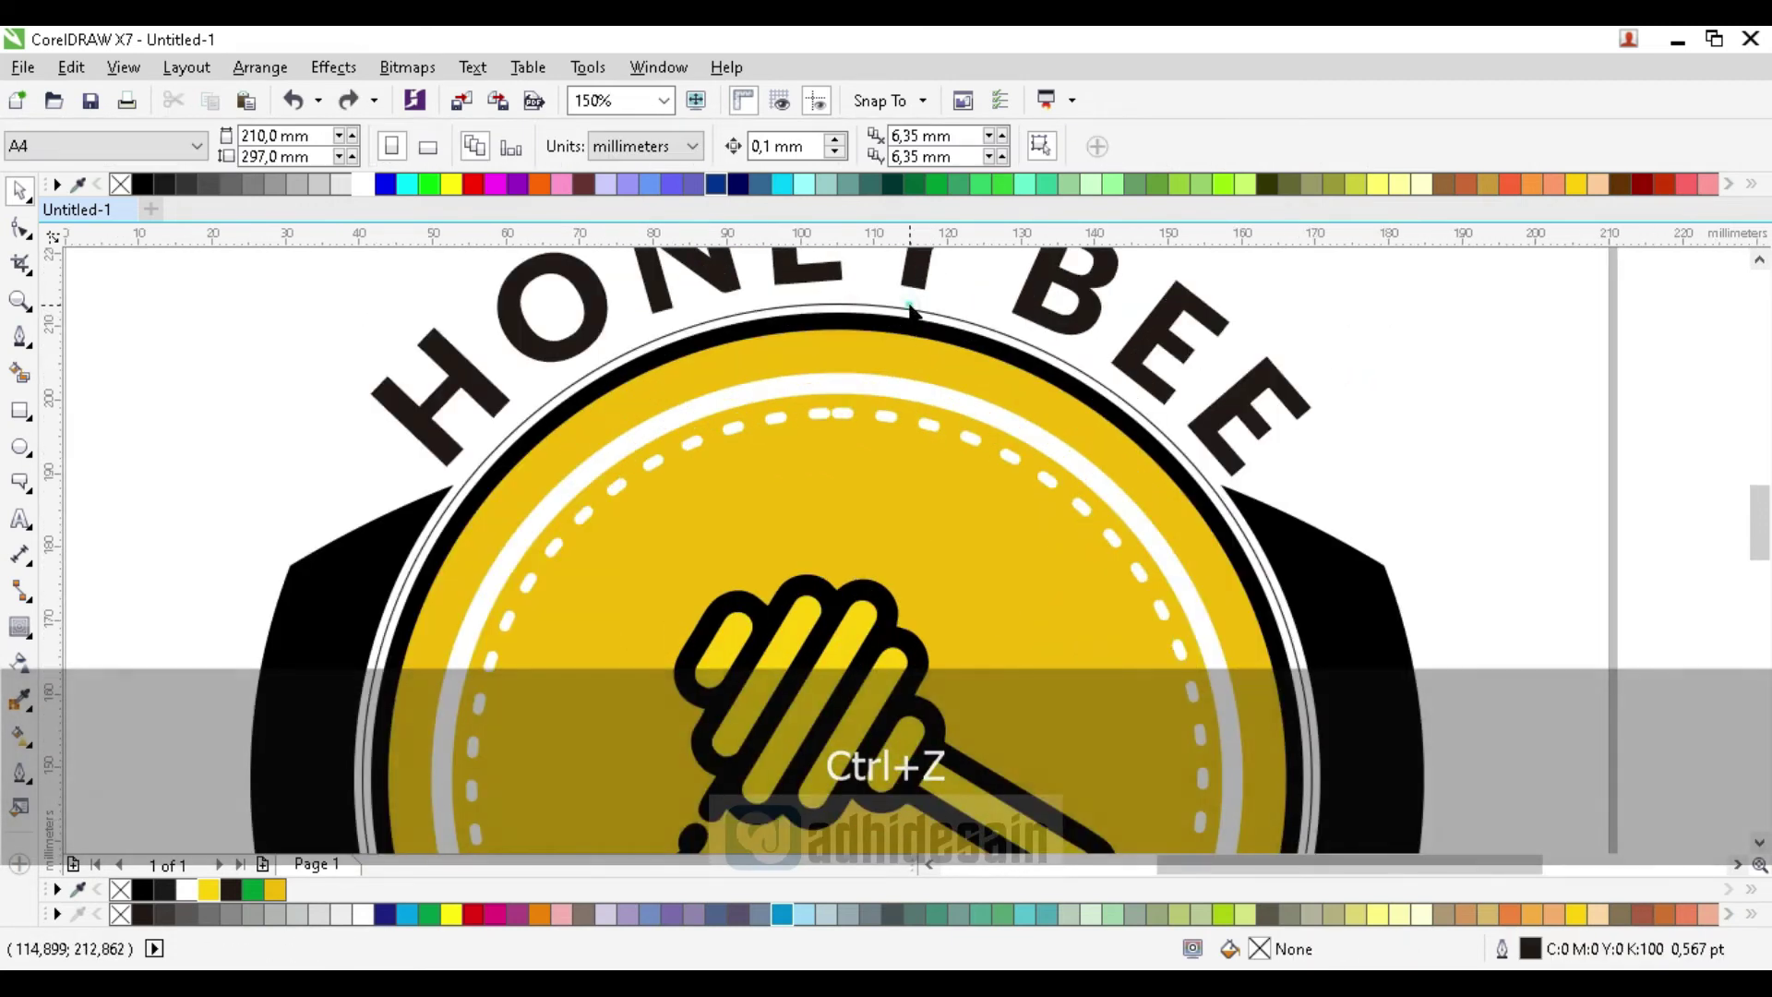
left_click(911, 311)
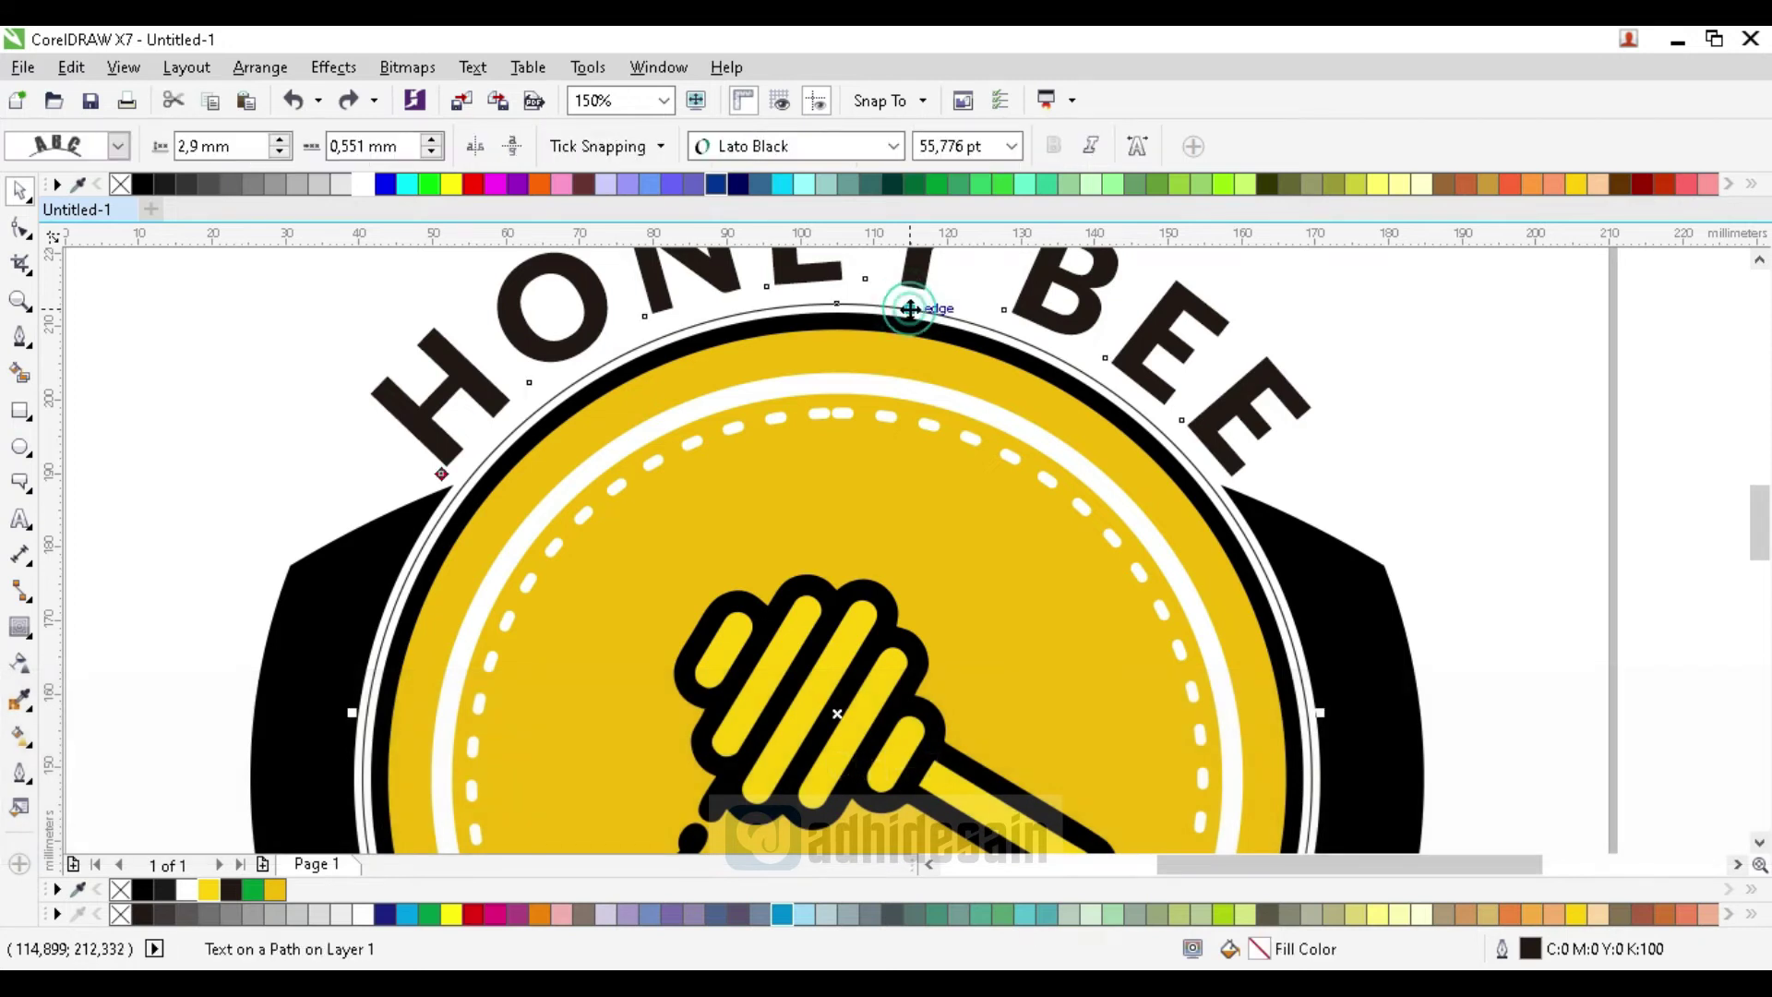
scroll(884, 332, "down", 2)
key("Delete")
key("ctrl+z")
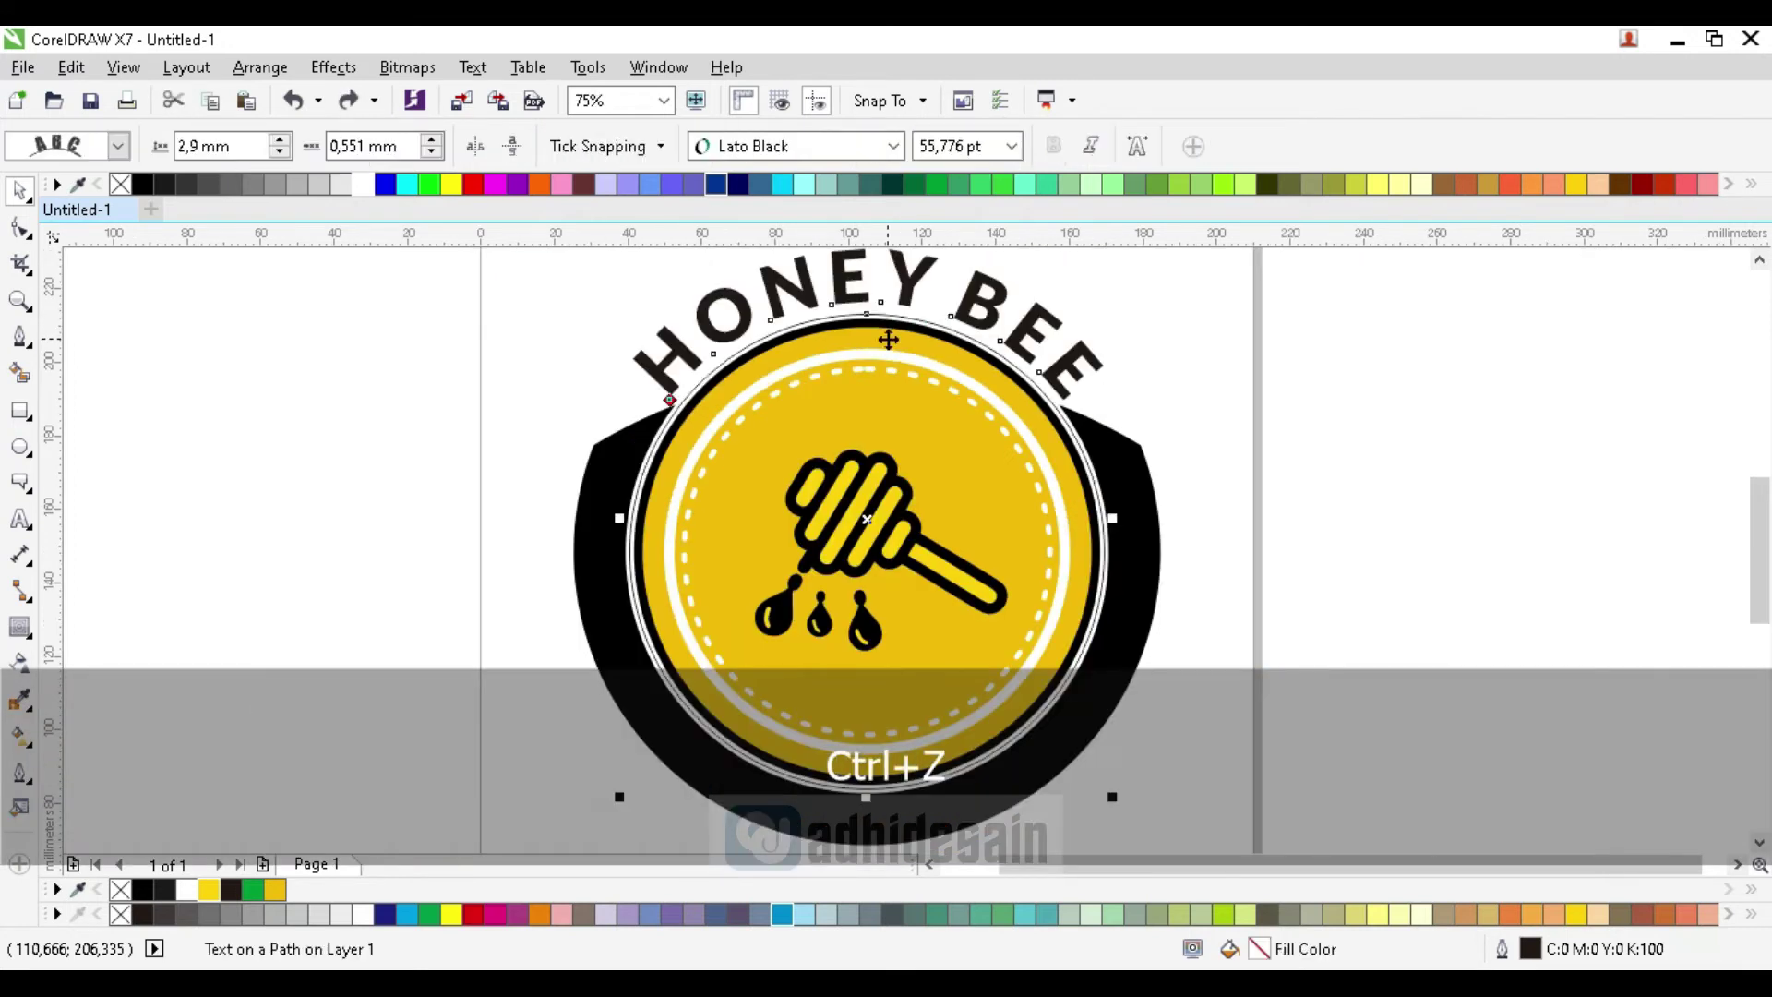
key("ctrl+k")
left_click(559, 324)
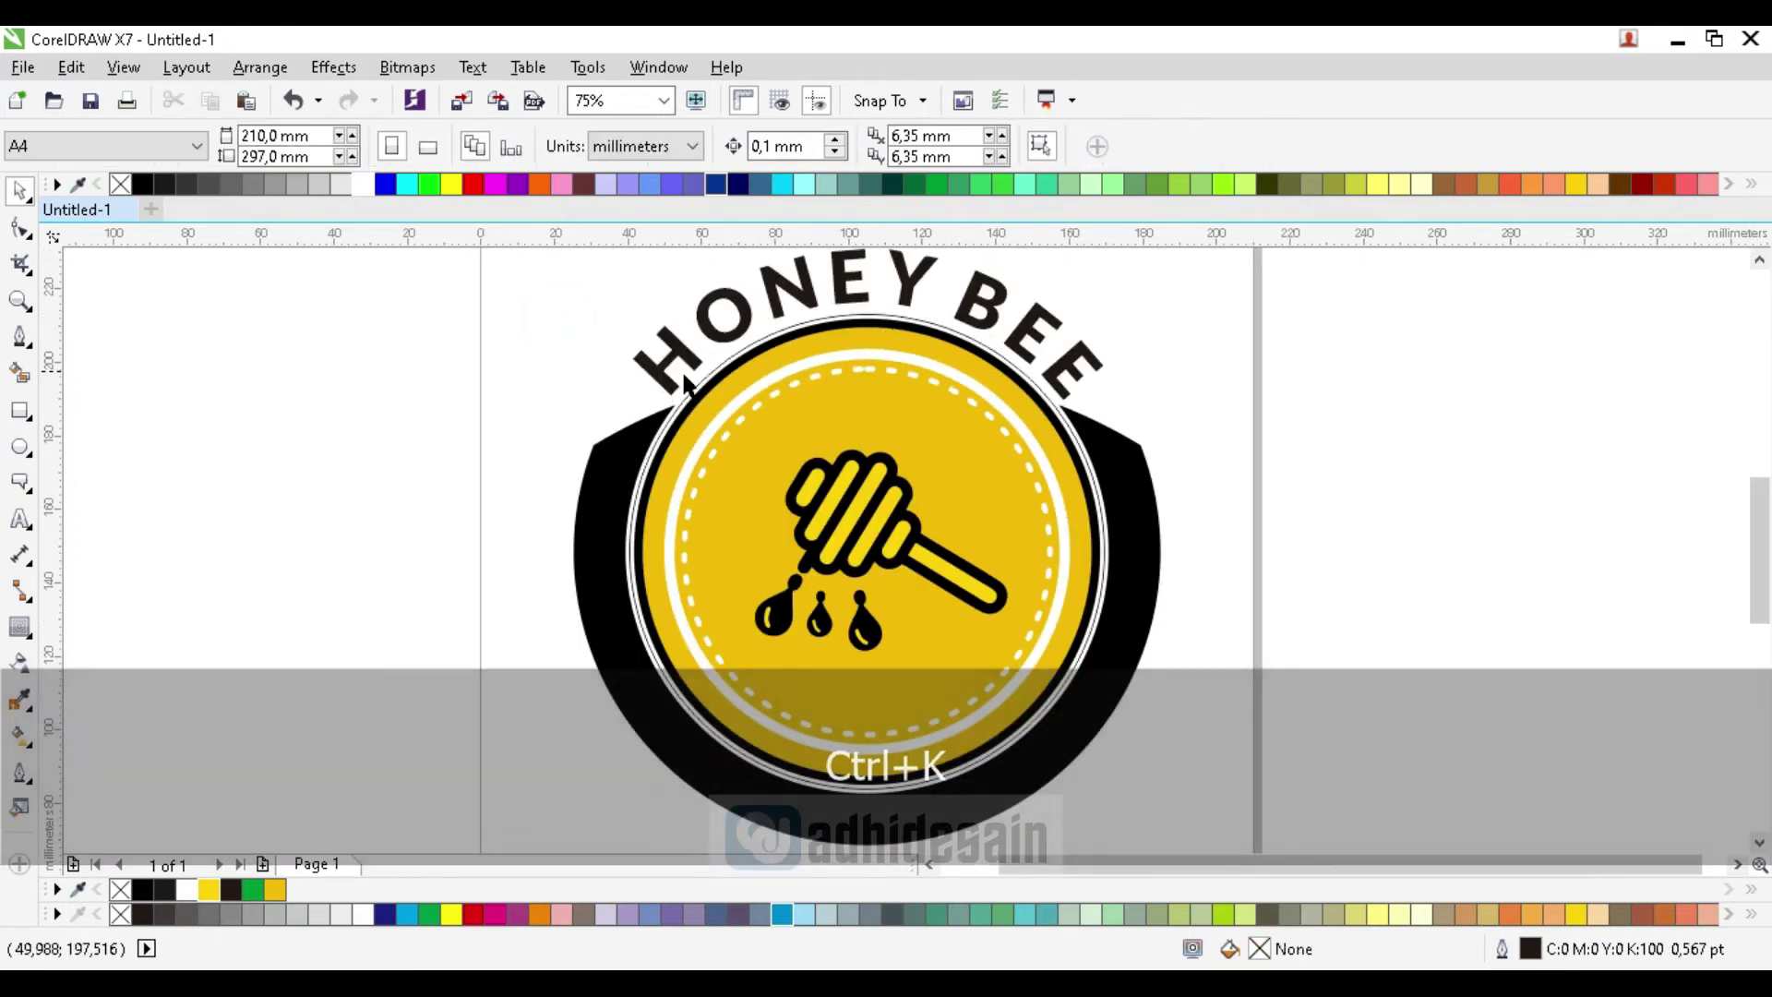
Move the thin circle off the badge and delete it, and recolour the HONEY BEE text black
left_click_drag(701, 386, 483, 407)
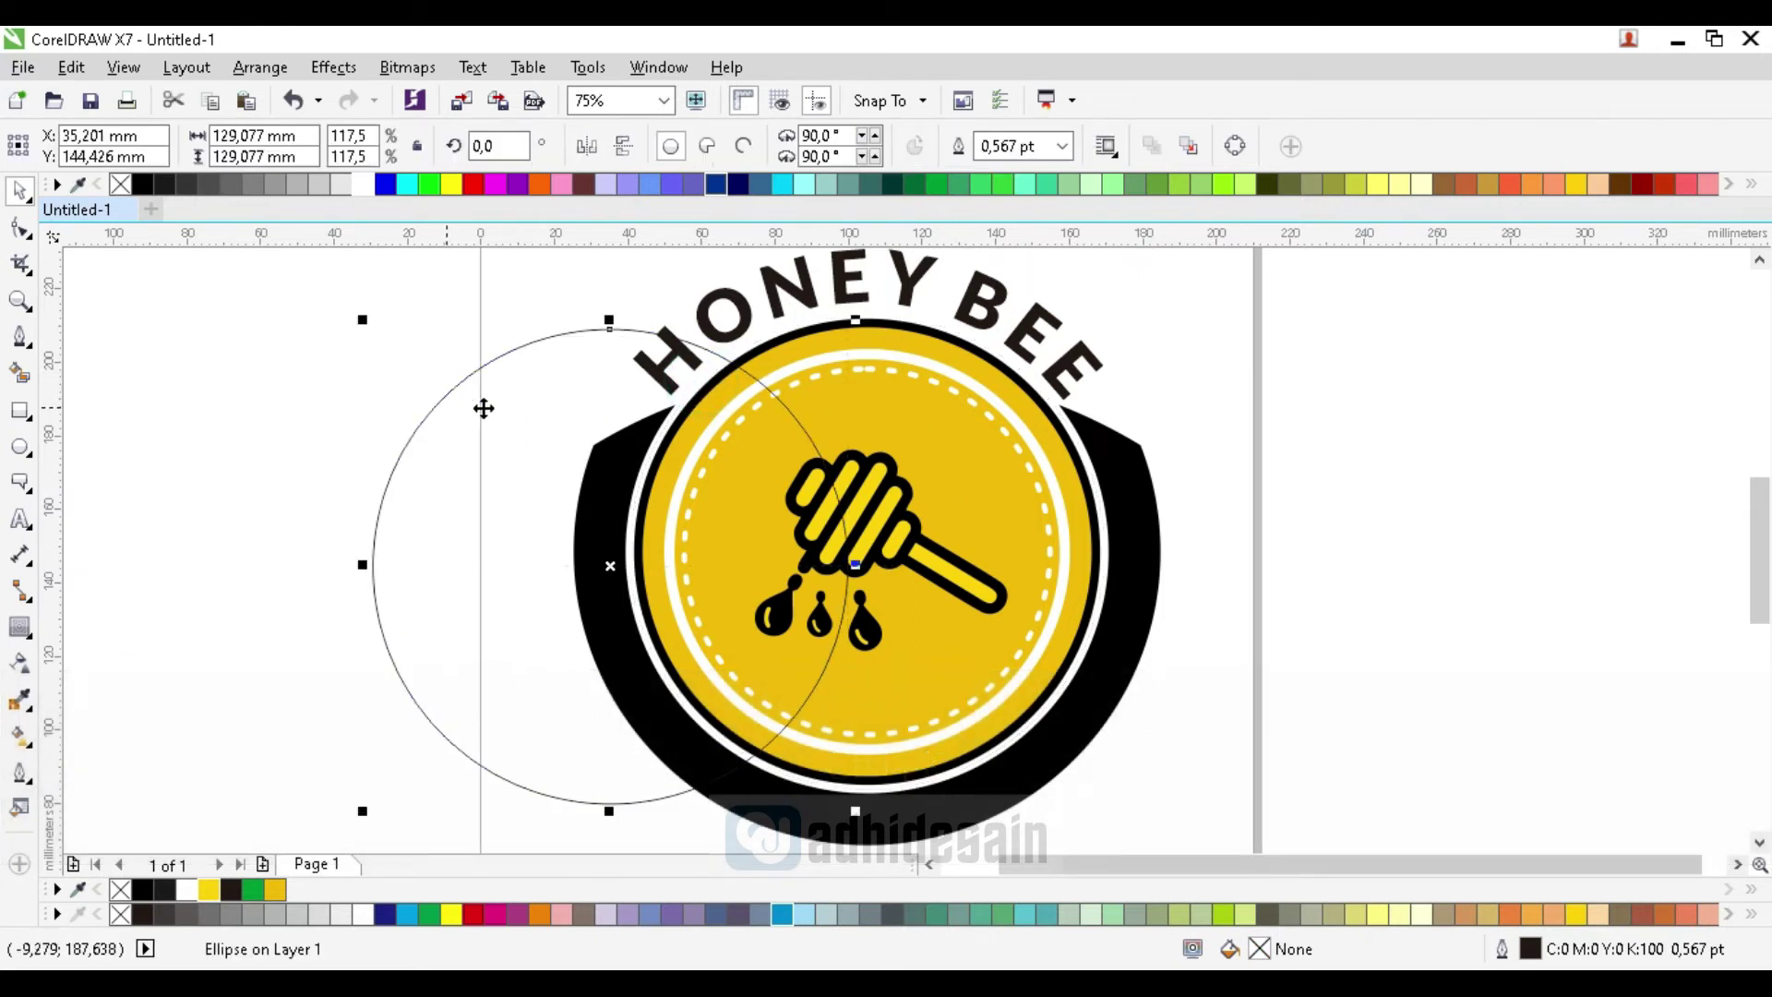
key("Delete")
left_click(665, 369)
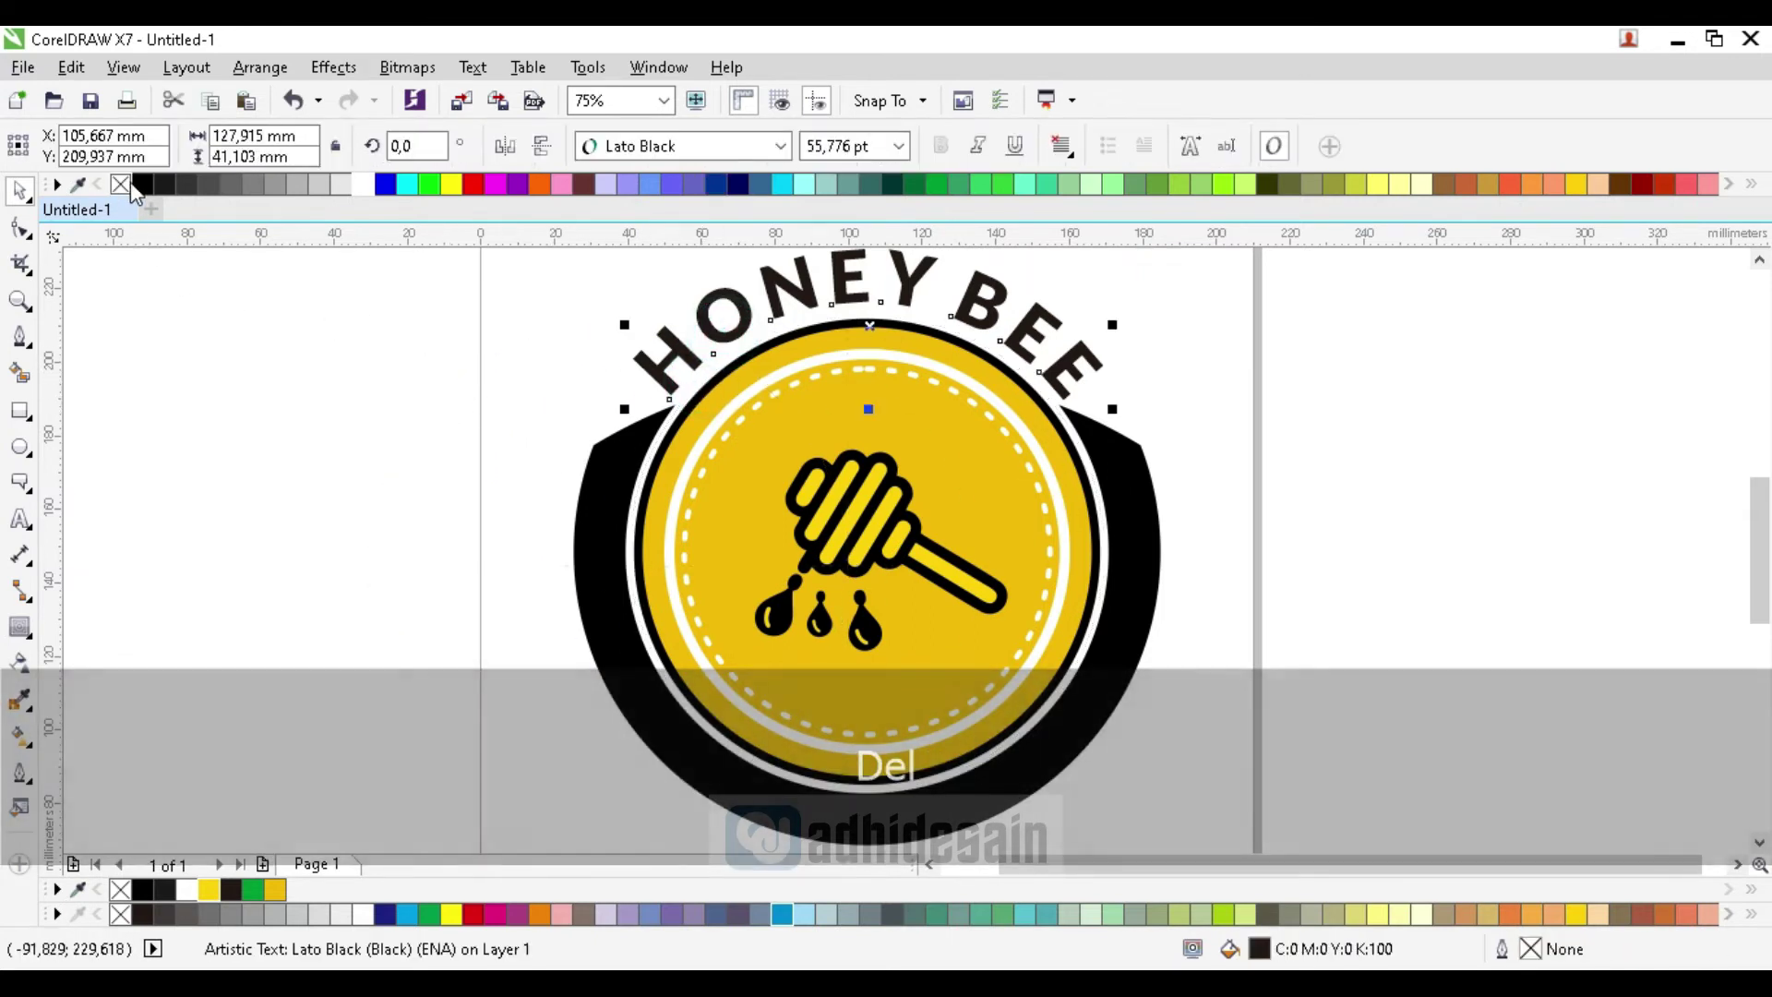
left_click(274, 372)
scroll(722, 476, "down", 1)
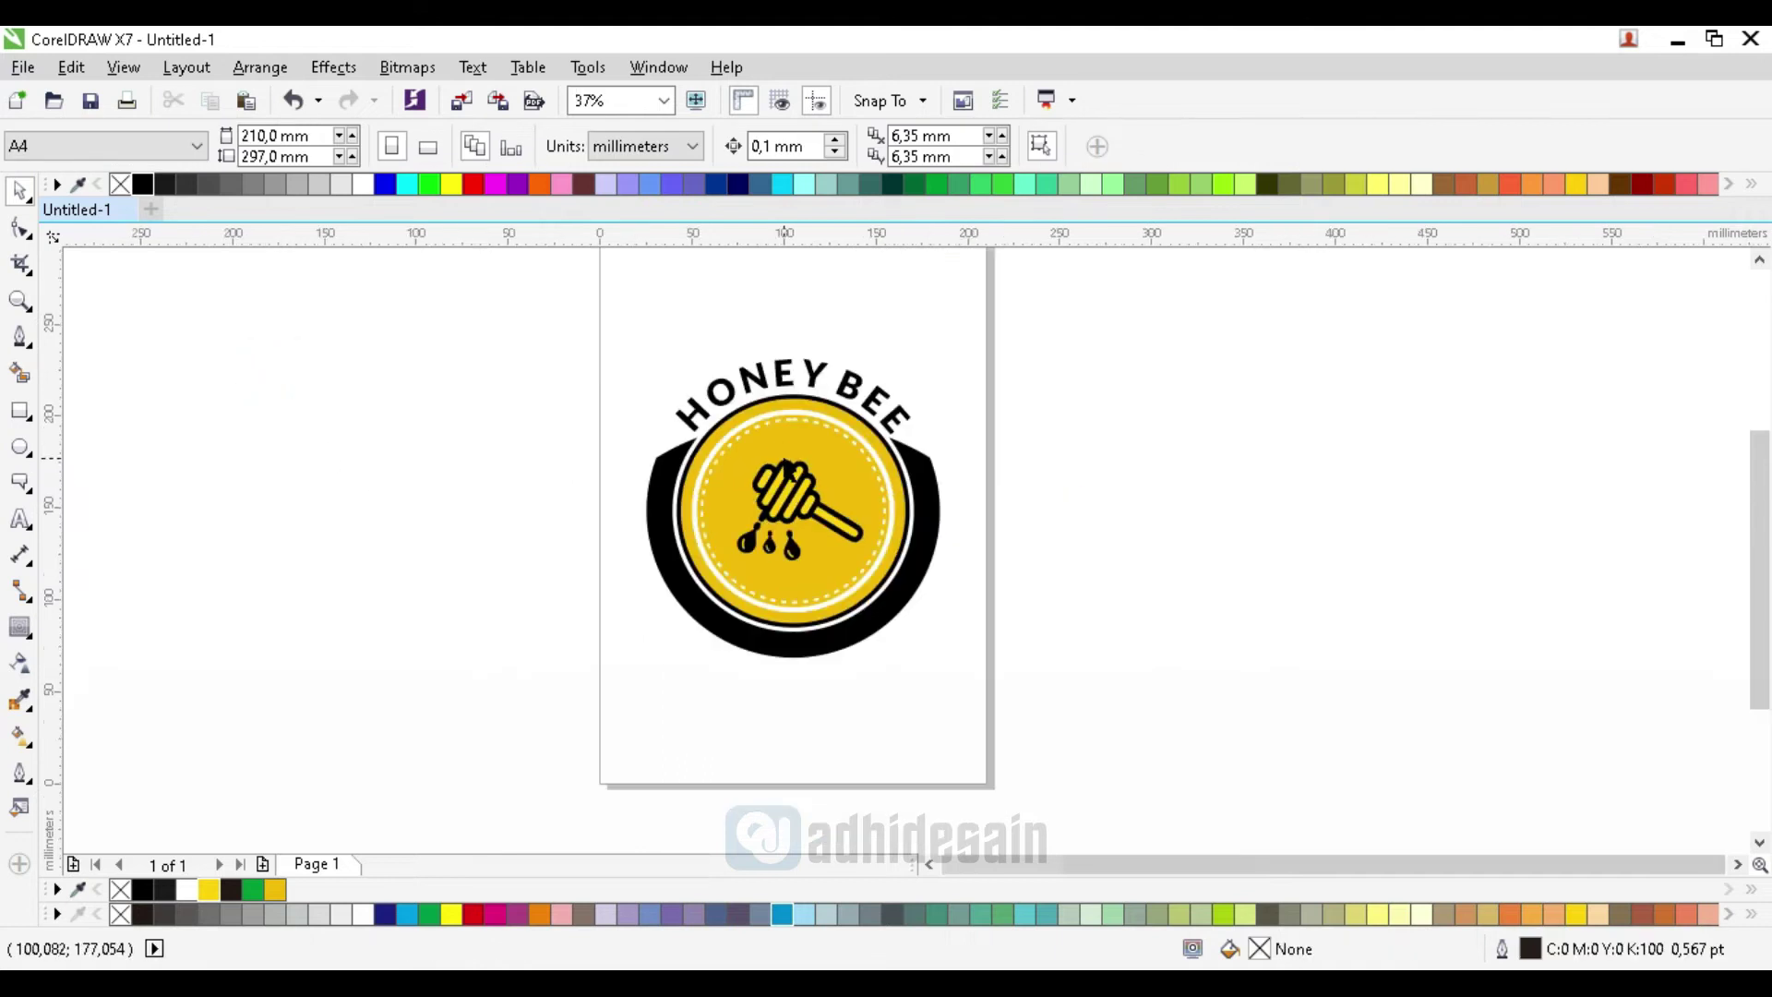
scroll(686, 367, "up", 1)
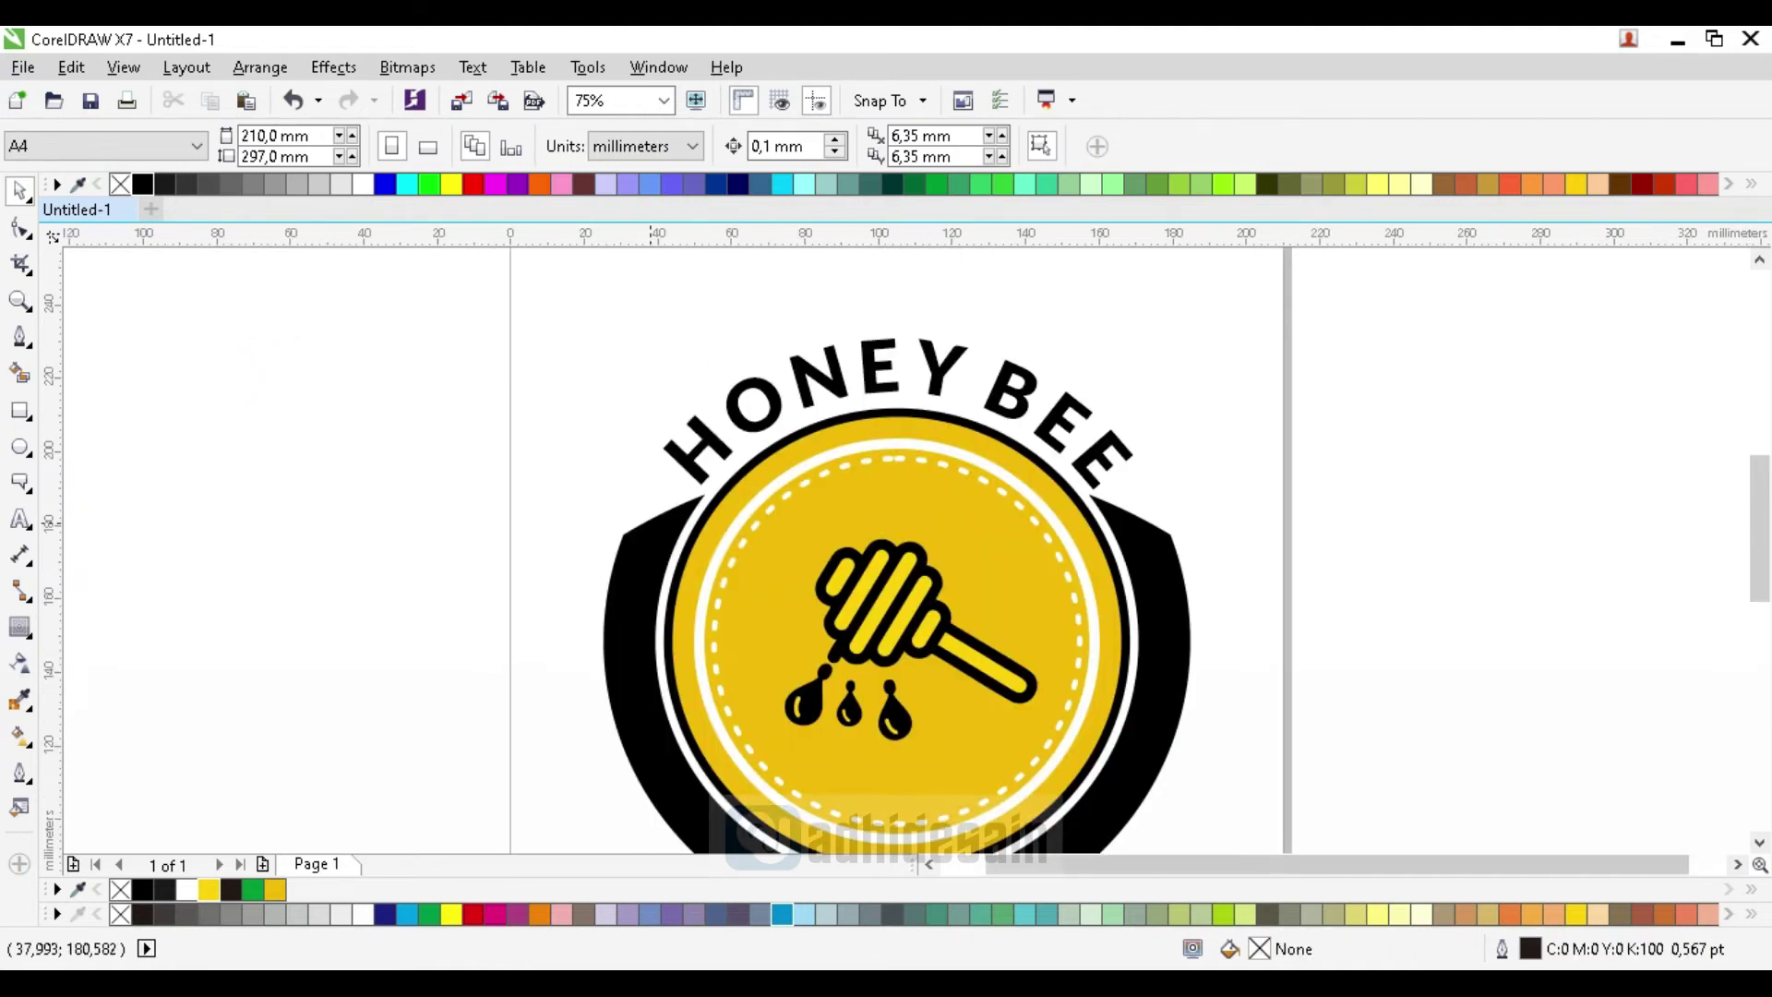
left_click(23, 521)
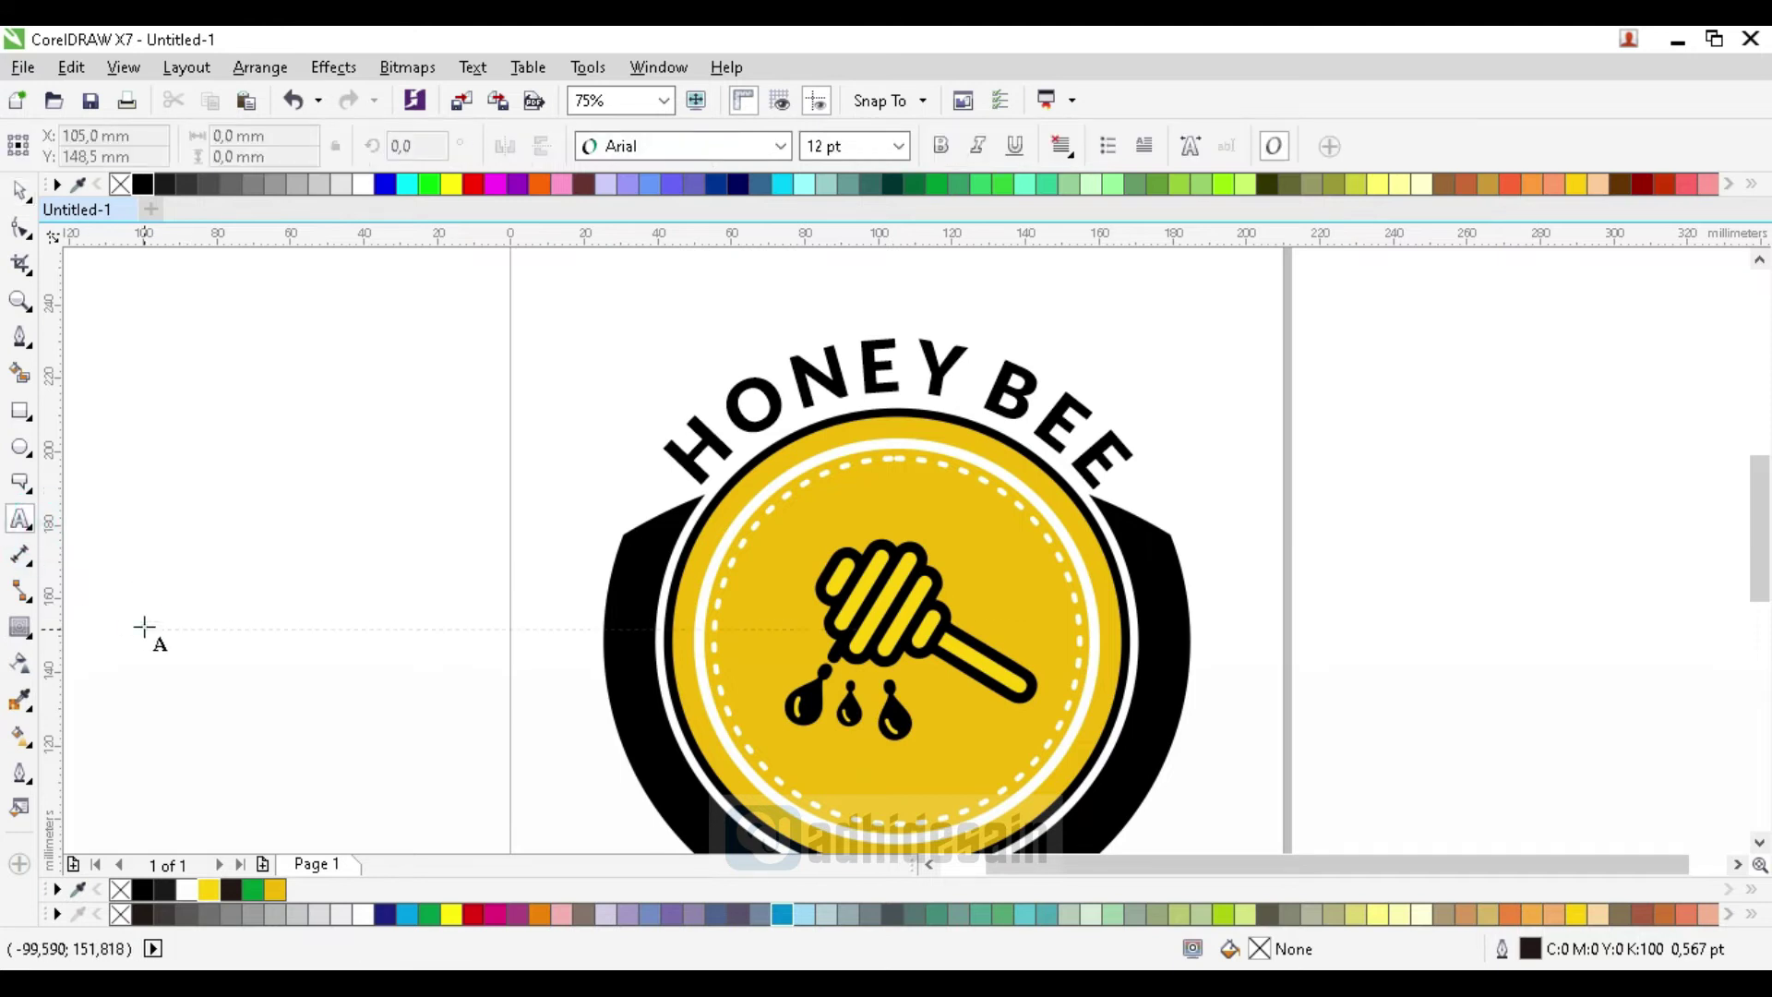
left_click(144, 618)
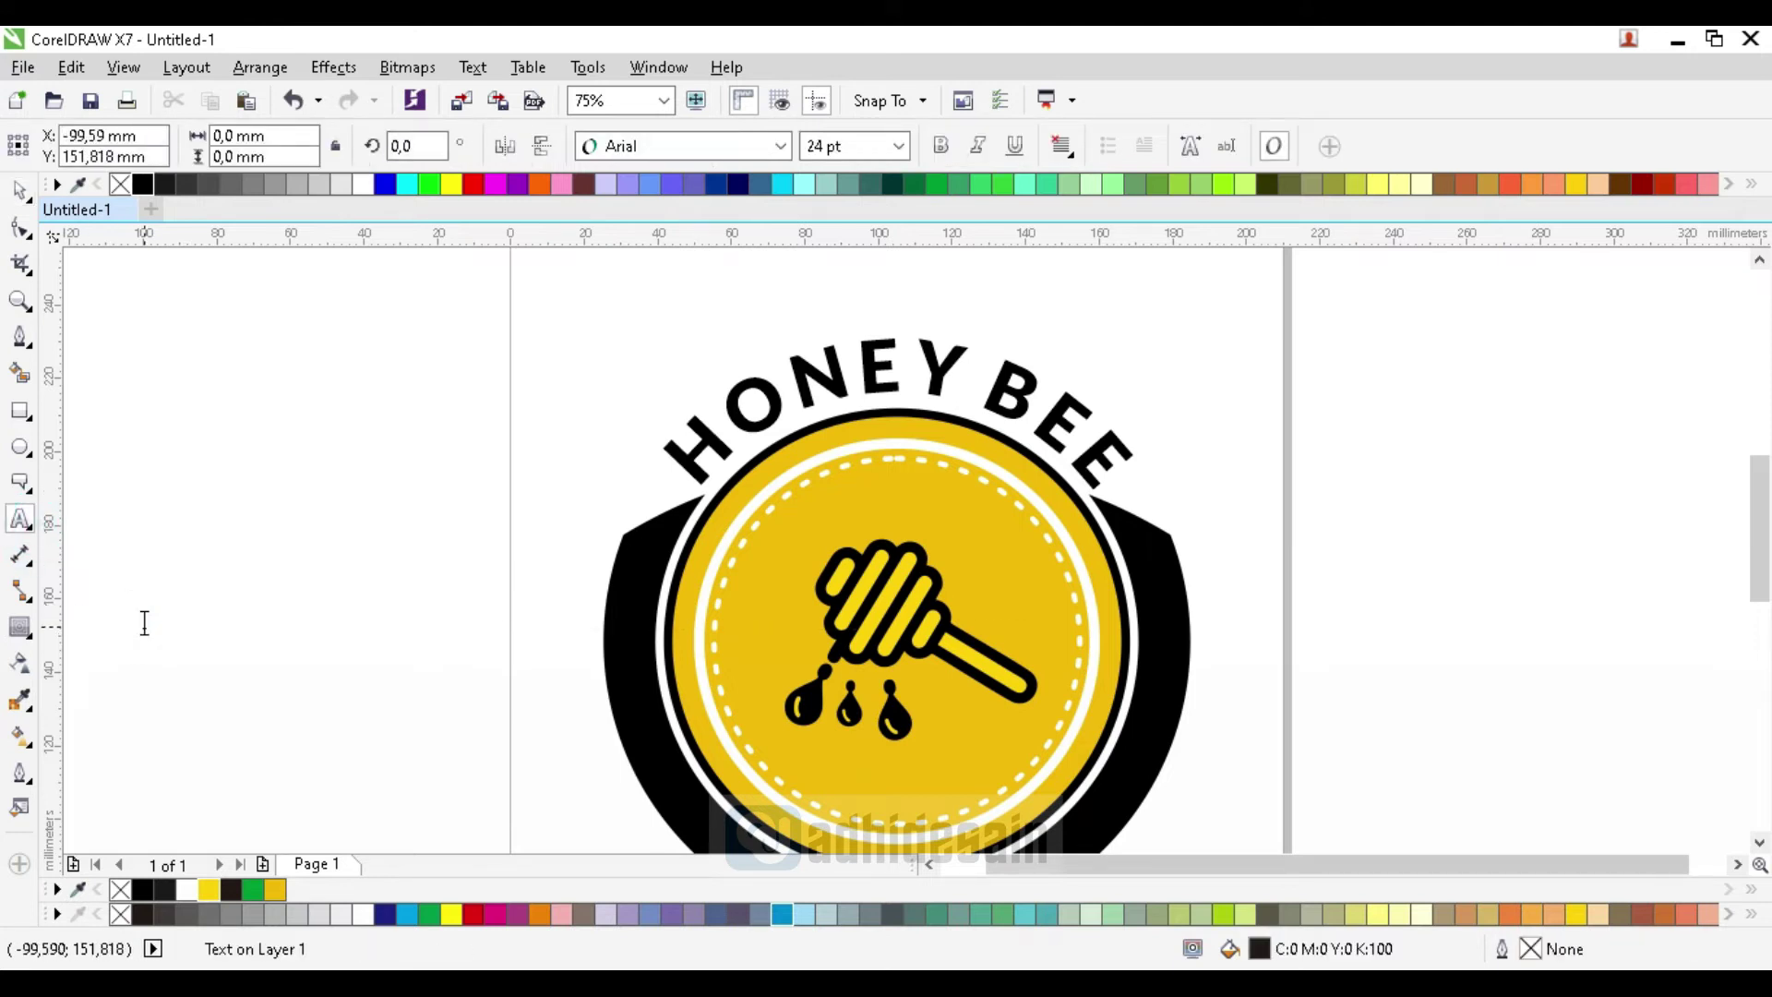
key("ctrl")
left_click(210, 347)
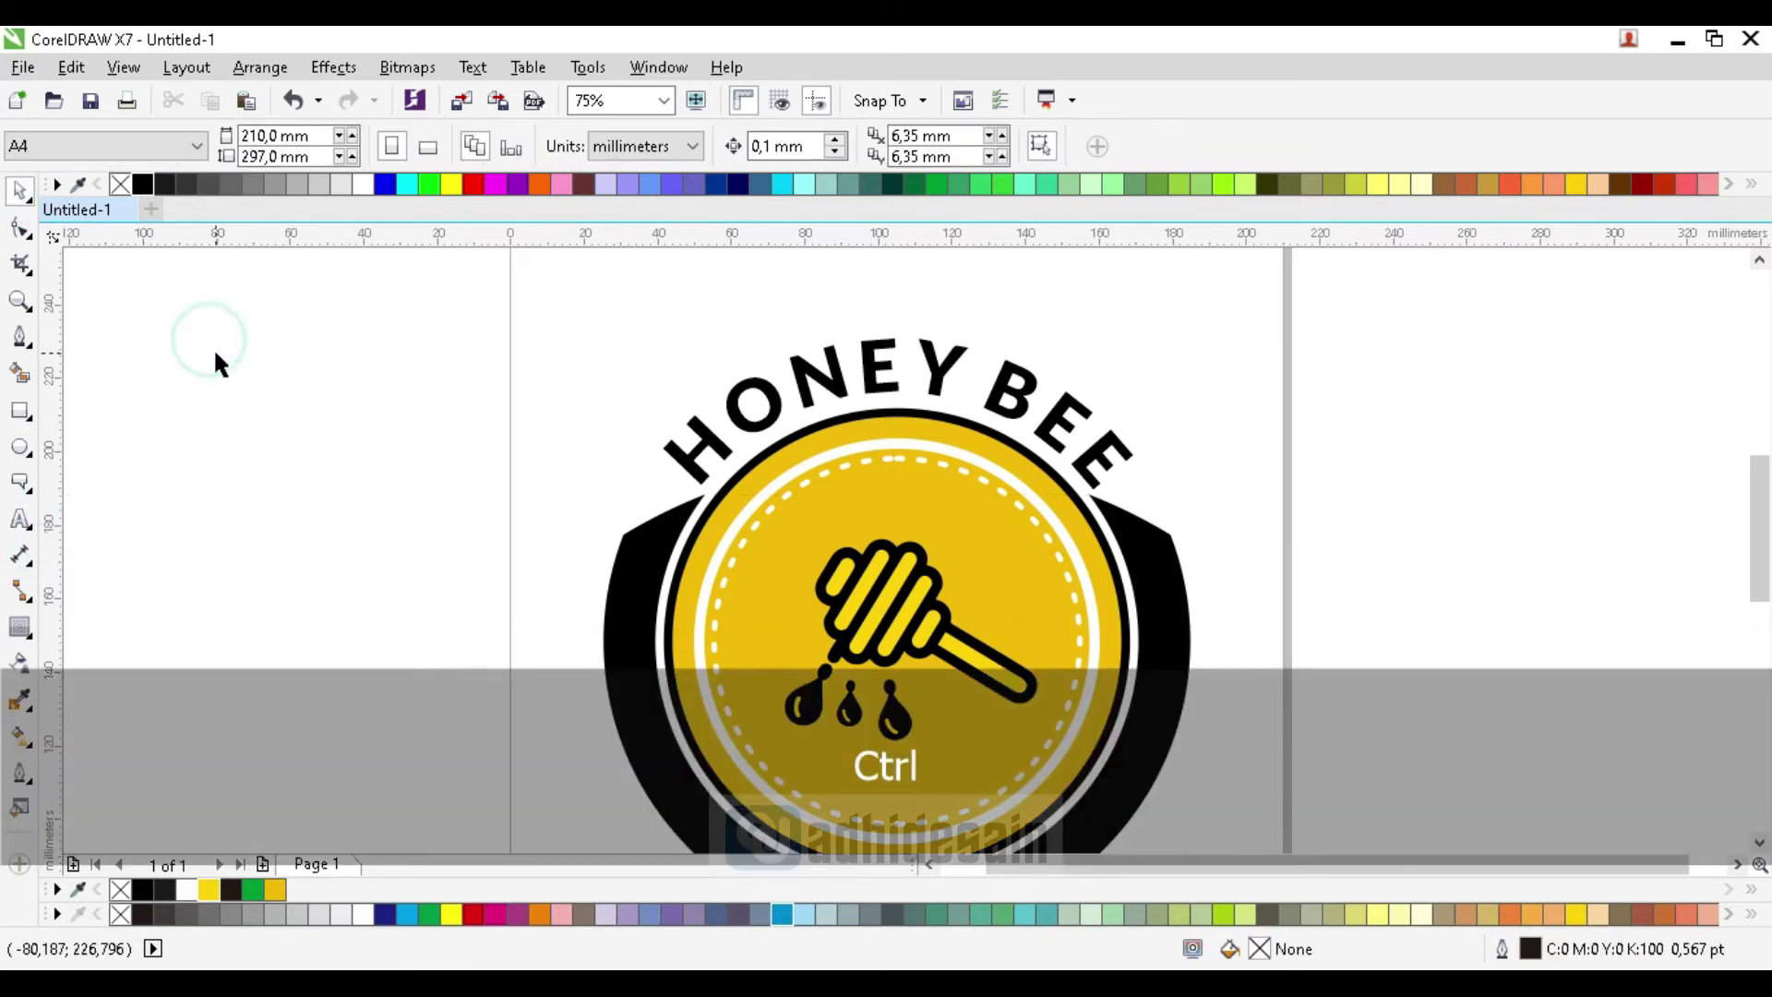
Undo the HONEY BEE recolouring and the thin circle's deletion and move
key("ctrl+z")
key("ctrl+z")
key("ctrl+z")
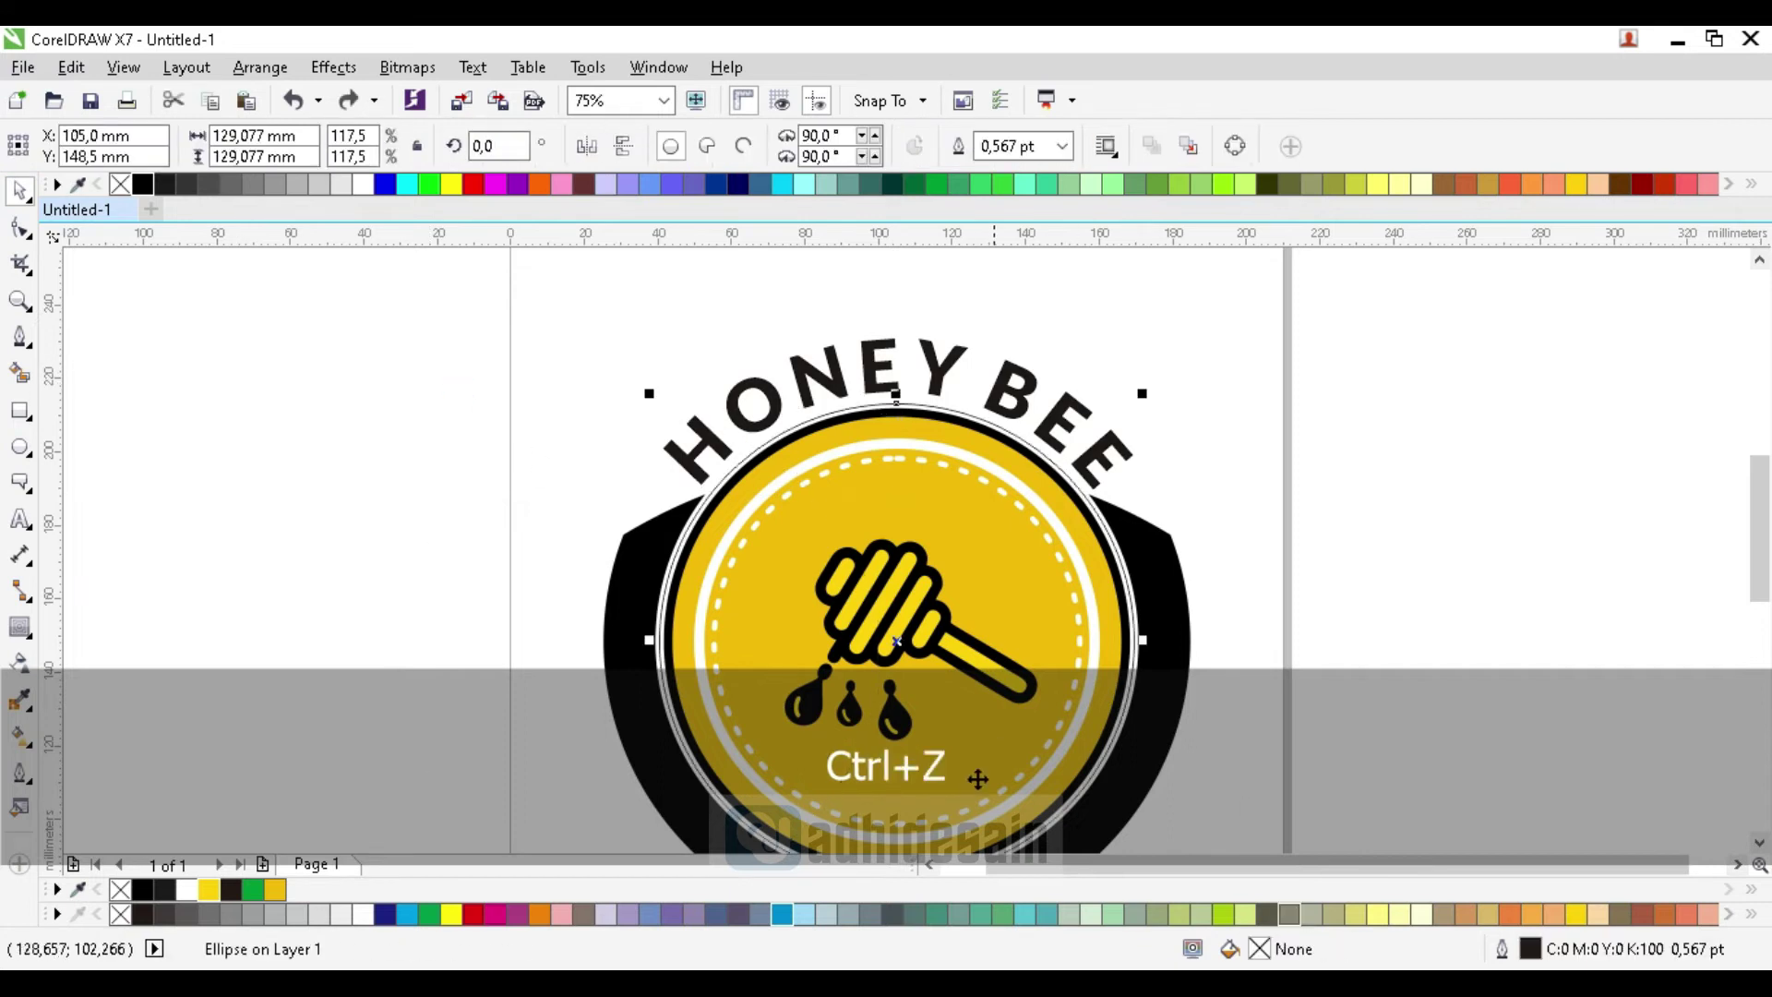
Enlarge the thin circle from its centre to about 144.6 mm in diameter and colour its outline orange
key("shift")
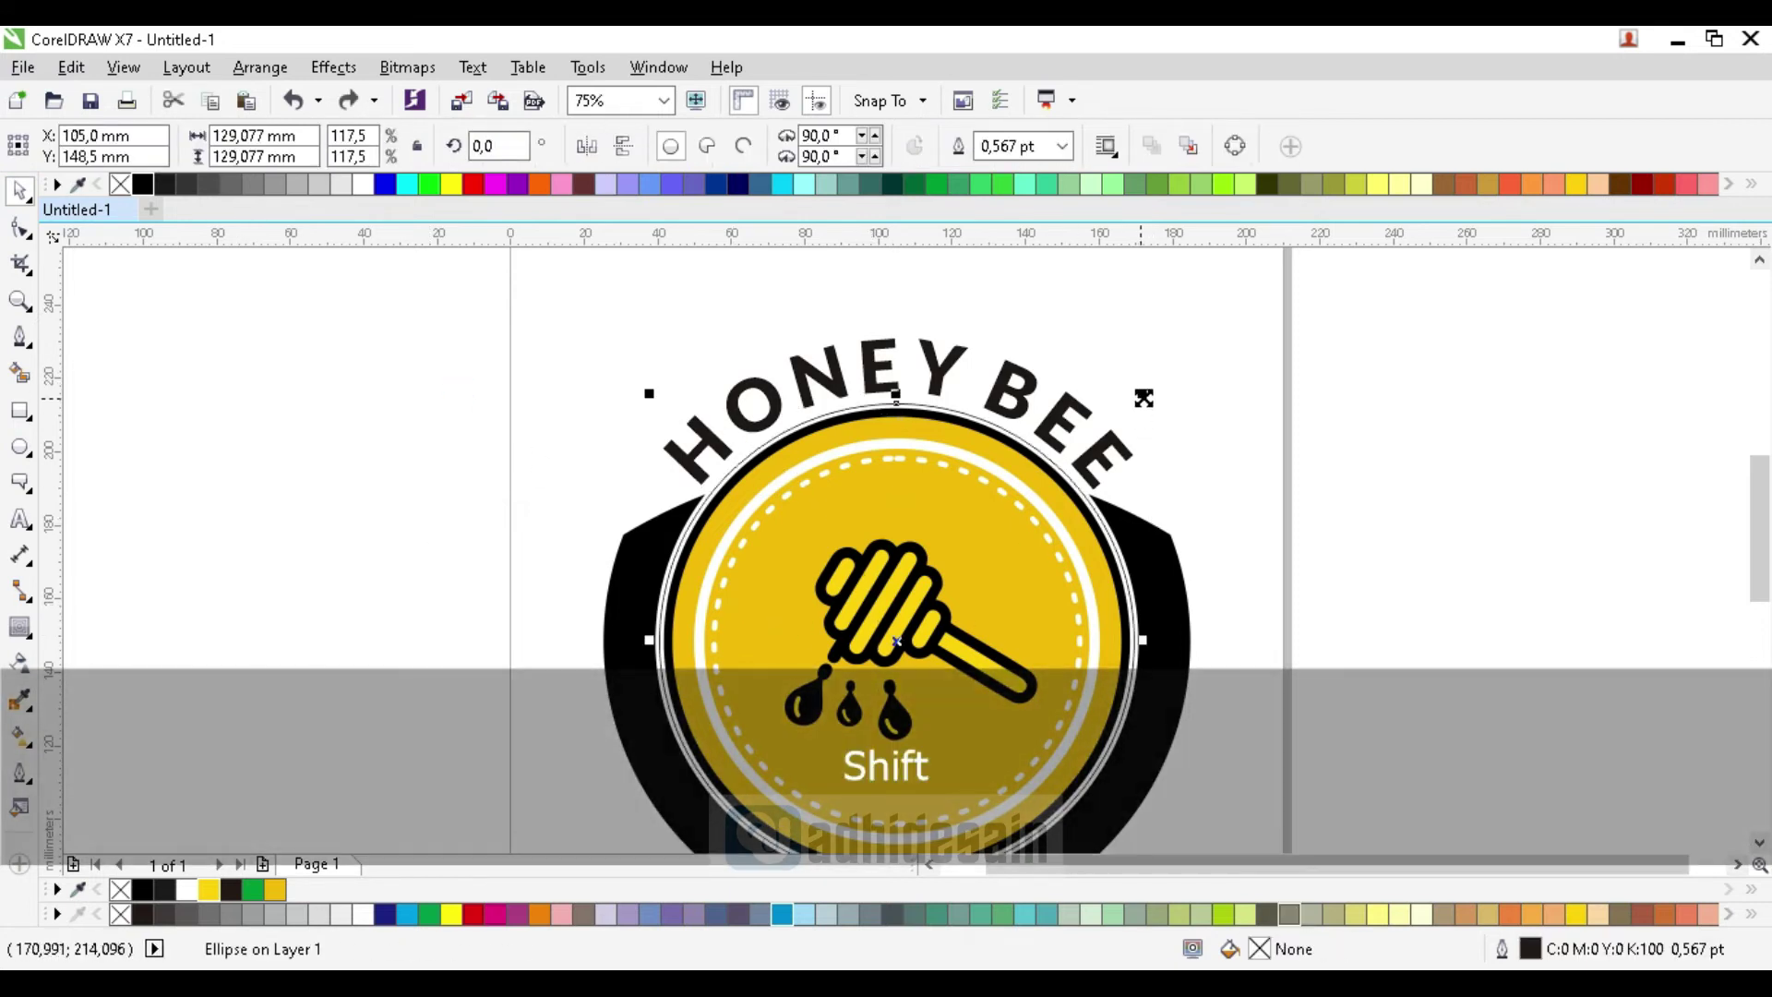
left_click_drag(1144, 393, 1178, 365)
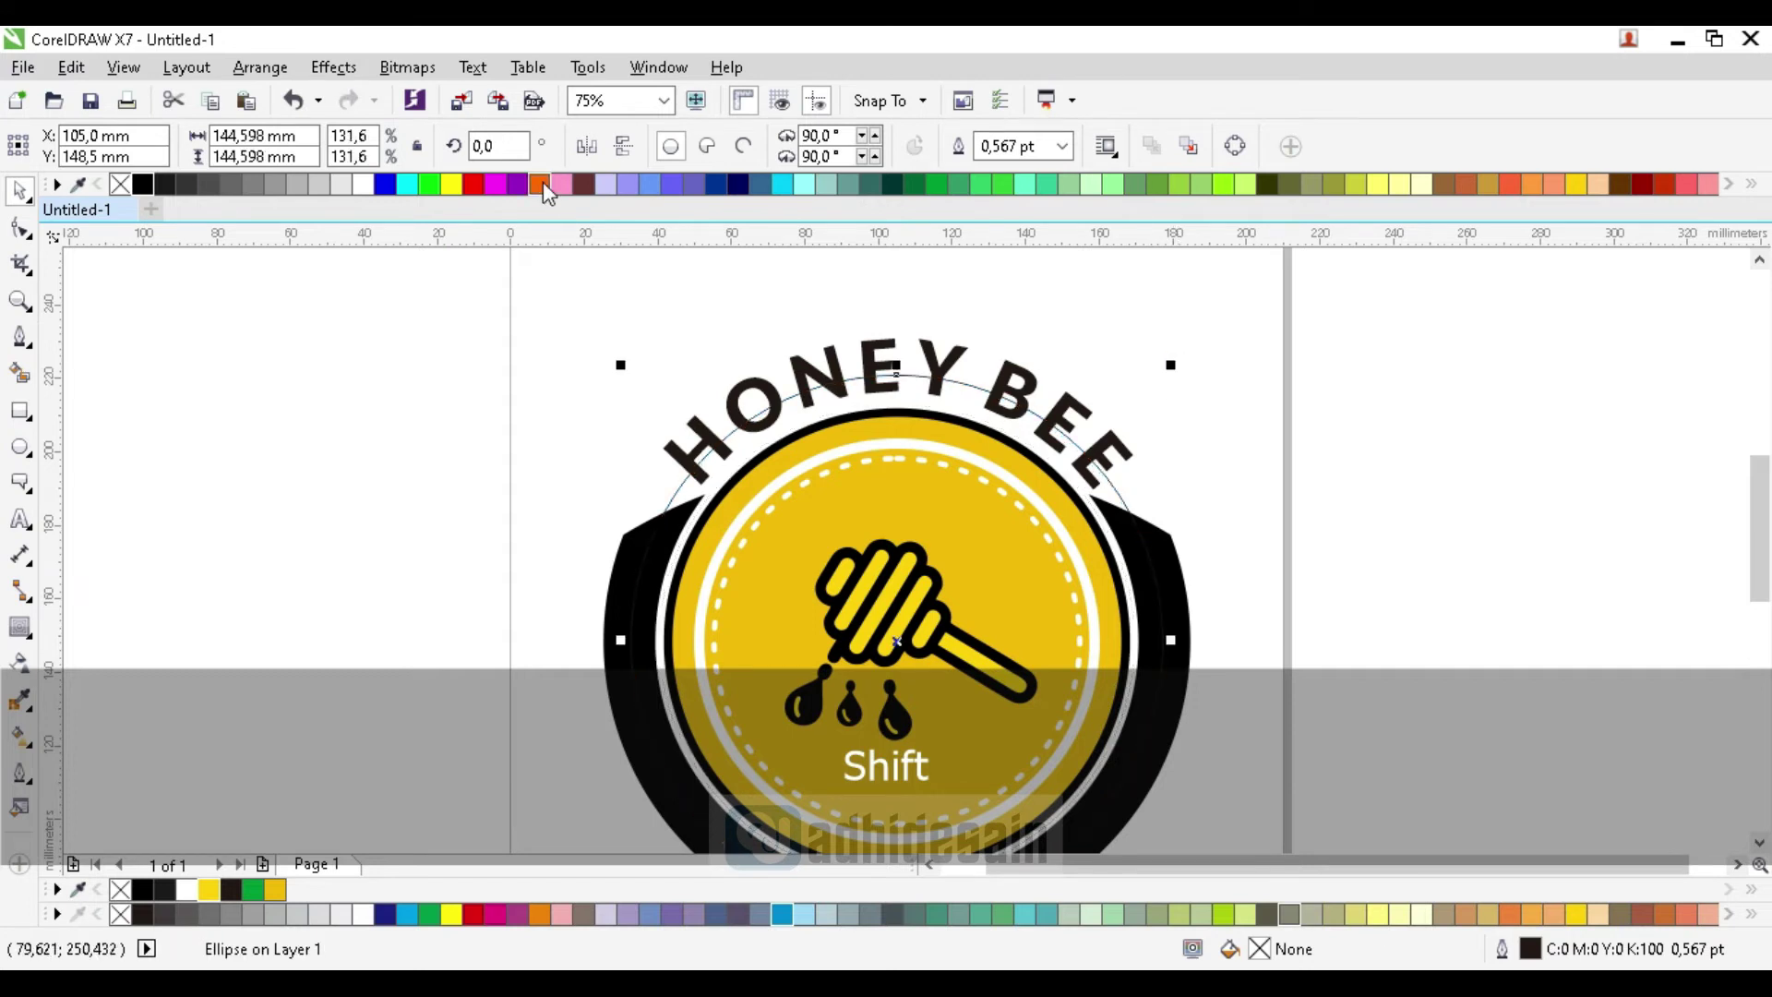
scroll(563, 378, "down", 2)
scroll(620, 612, "up", 2)
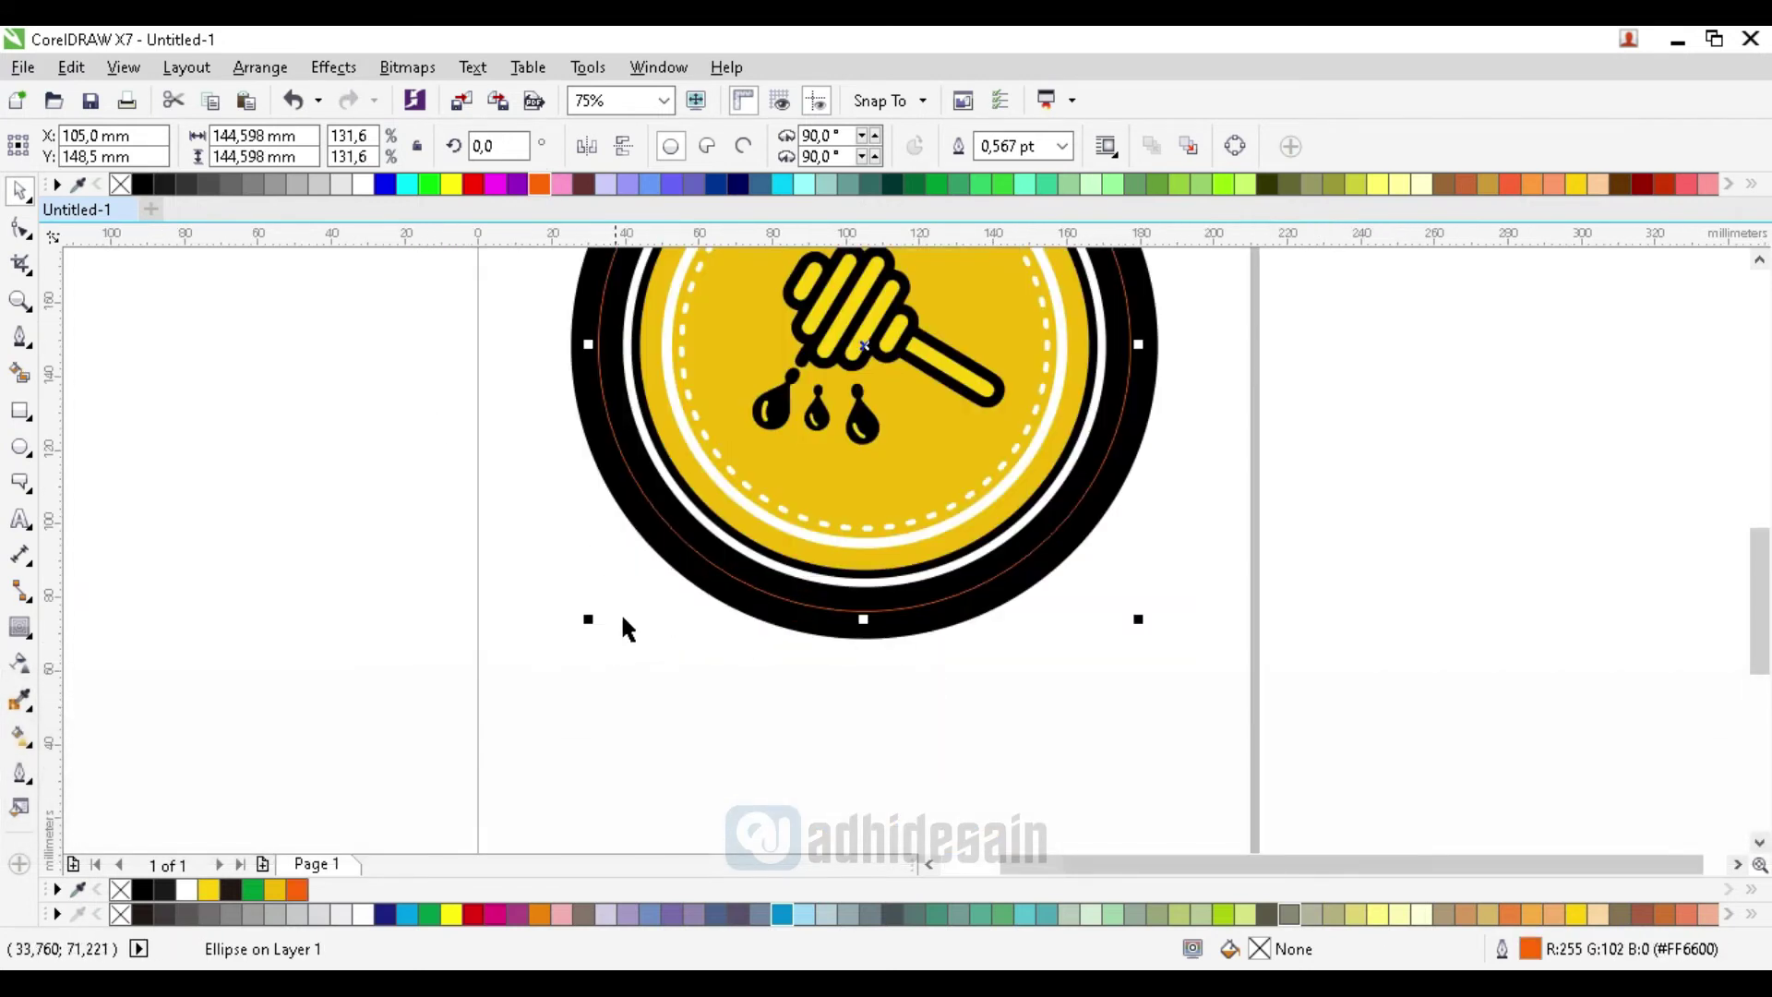
Add the text YOUR TAGLINE in 24 pt Arial to the left of the badge and make it bold
left_click(21, 519)
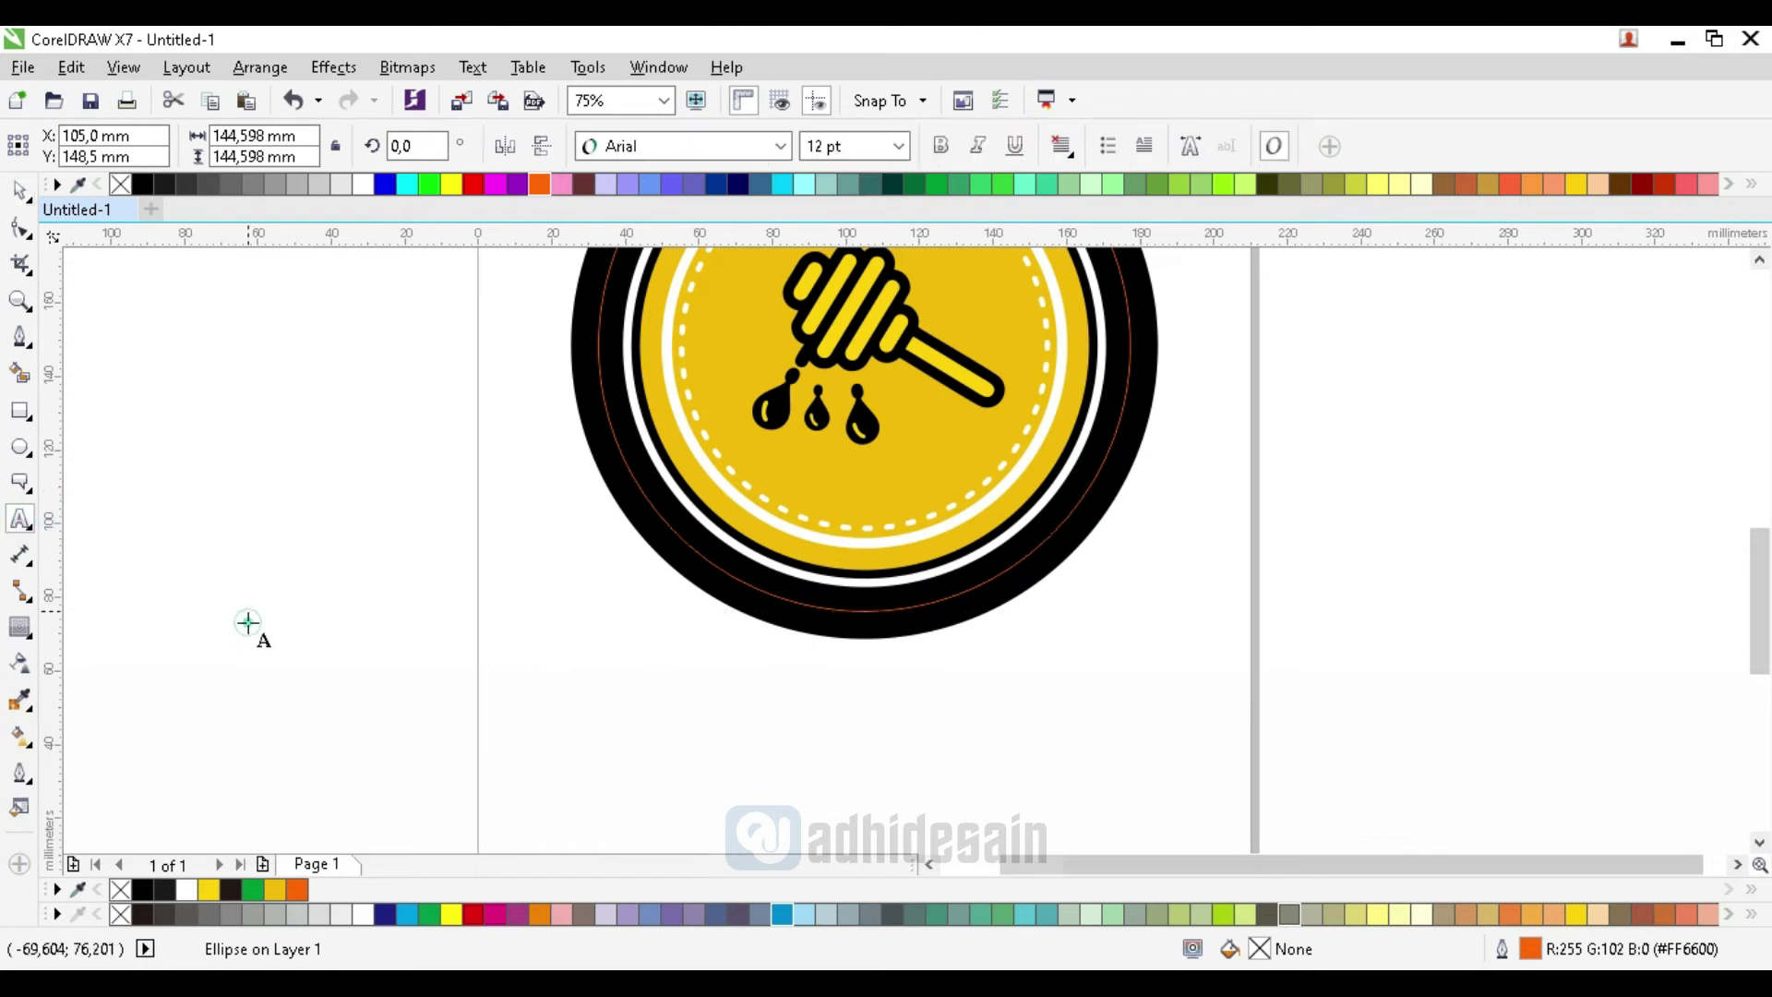
left_click(246, 614)
type("YOUR ")
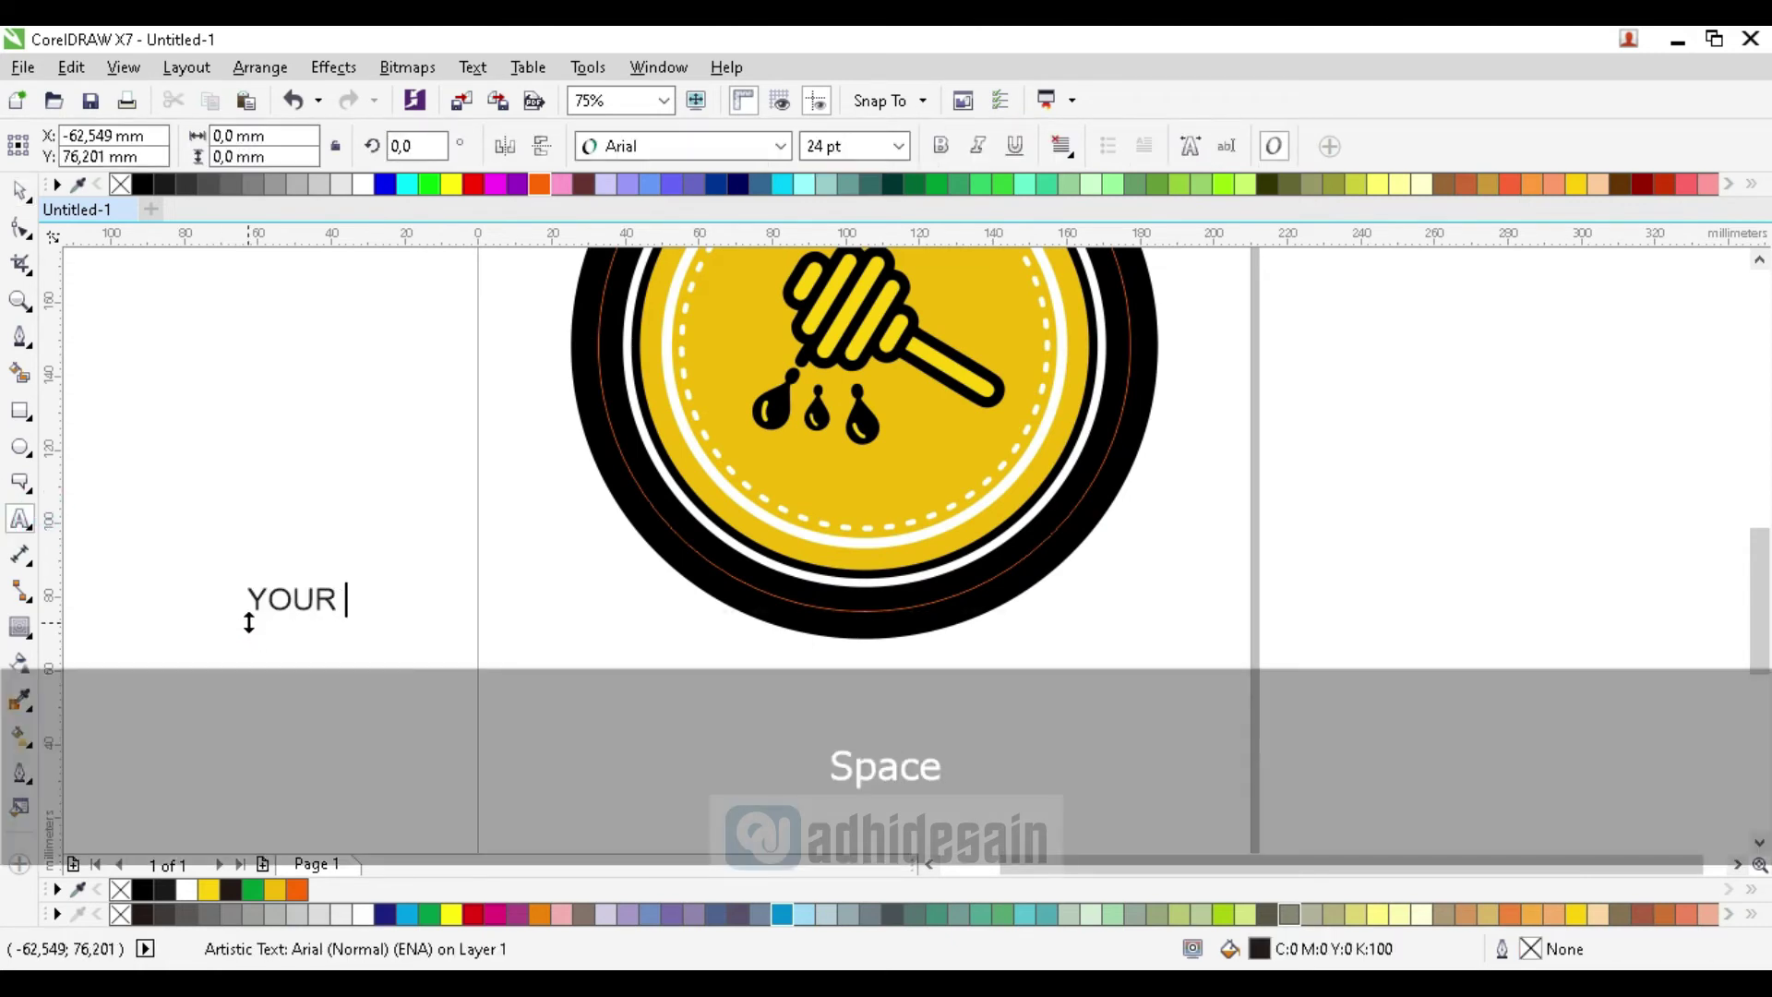
type("TG")
key("BackSpace")
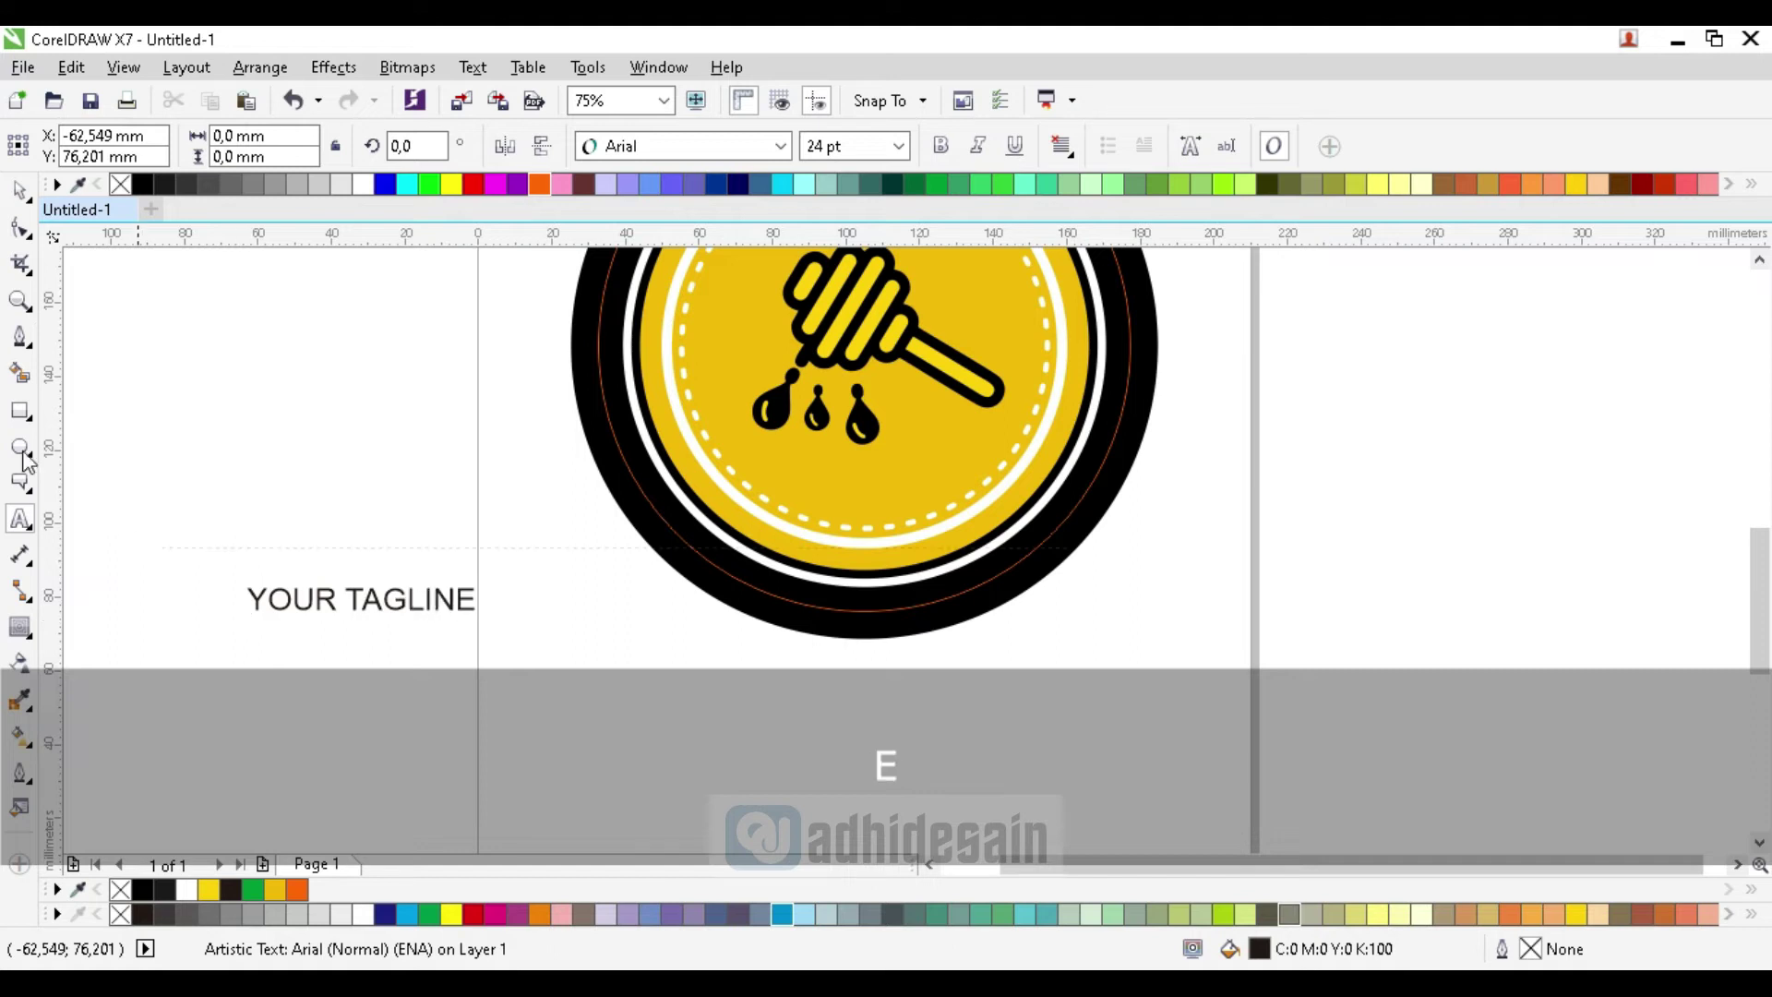
left_click(20, 191)
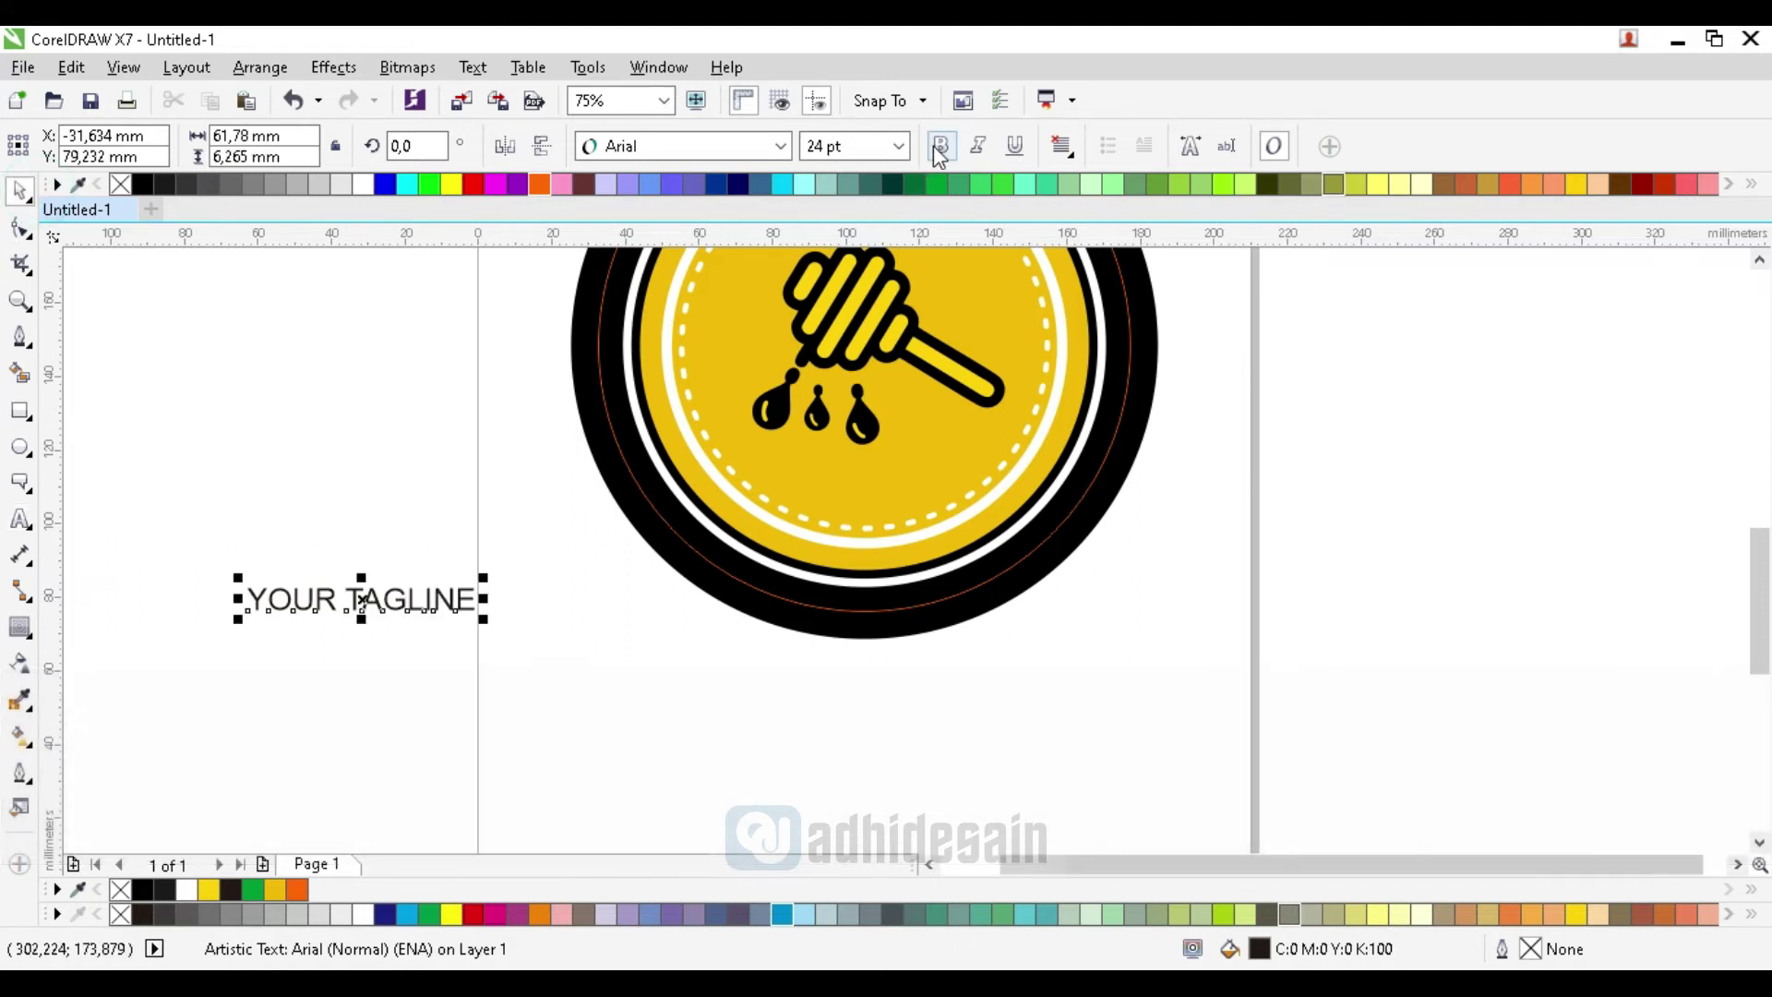
left_click(939, 147)
Widen the letter spacing of YOUR TAGLINE until the text is about 218 mm long
left_click(21, 231)
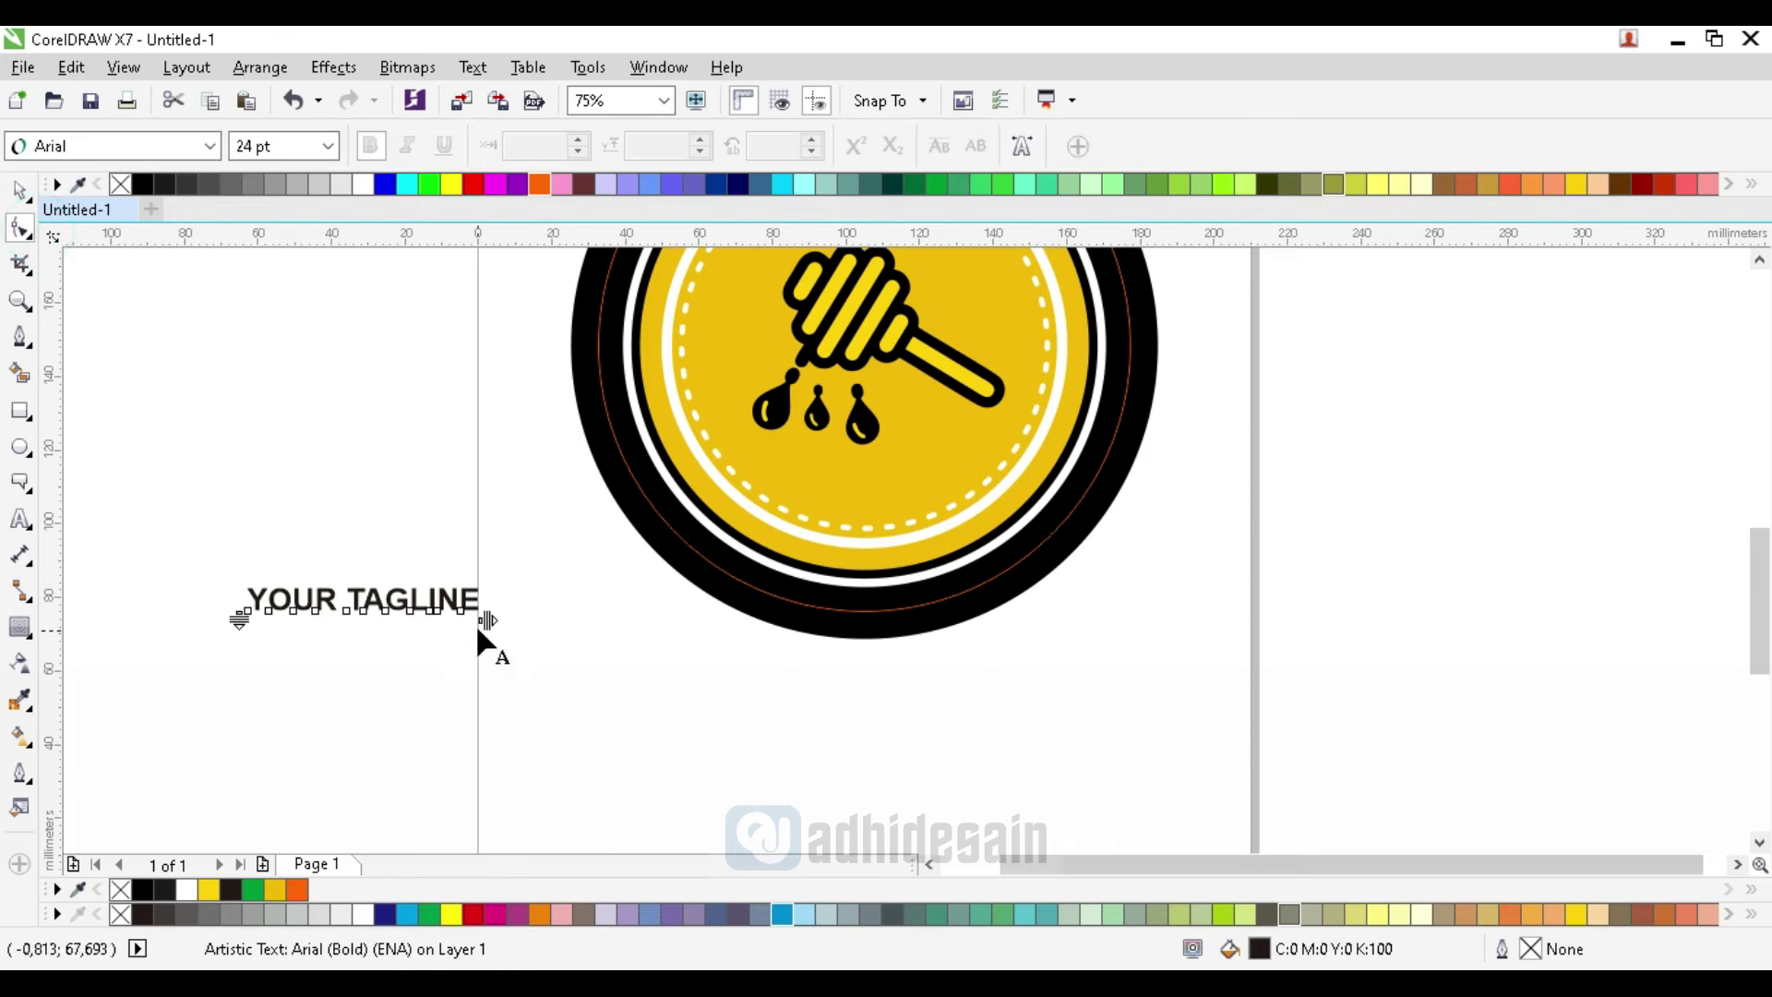
left_click_drag(478, 620, 1161, 722)
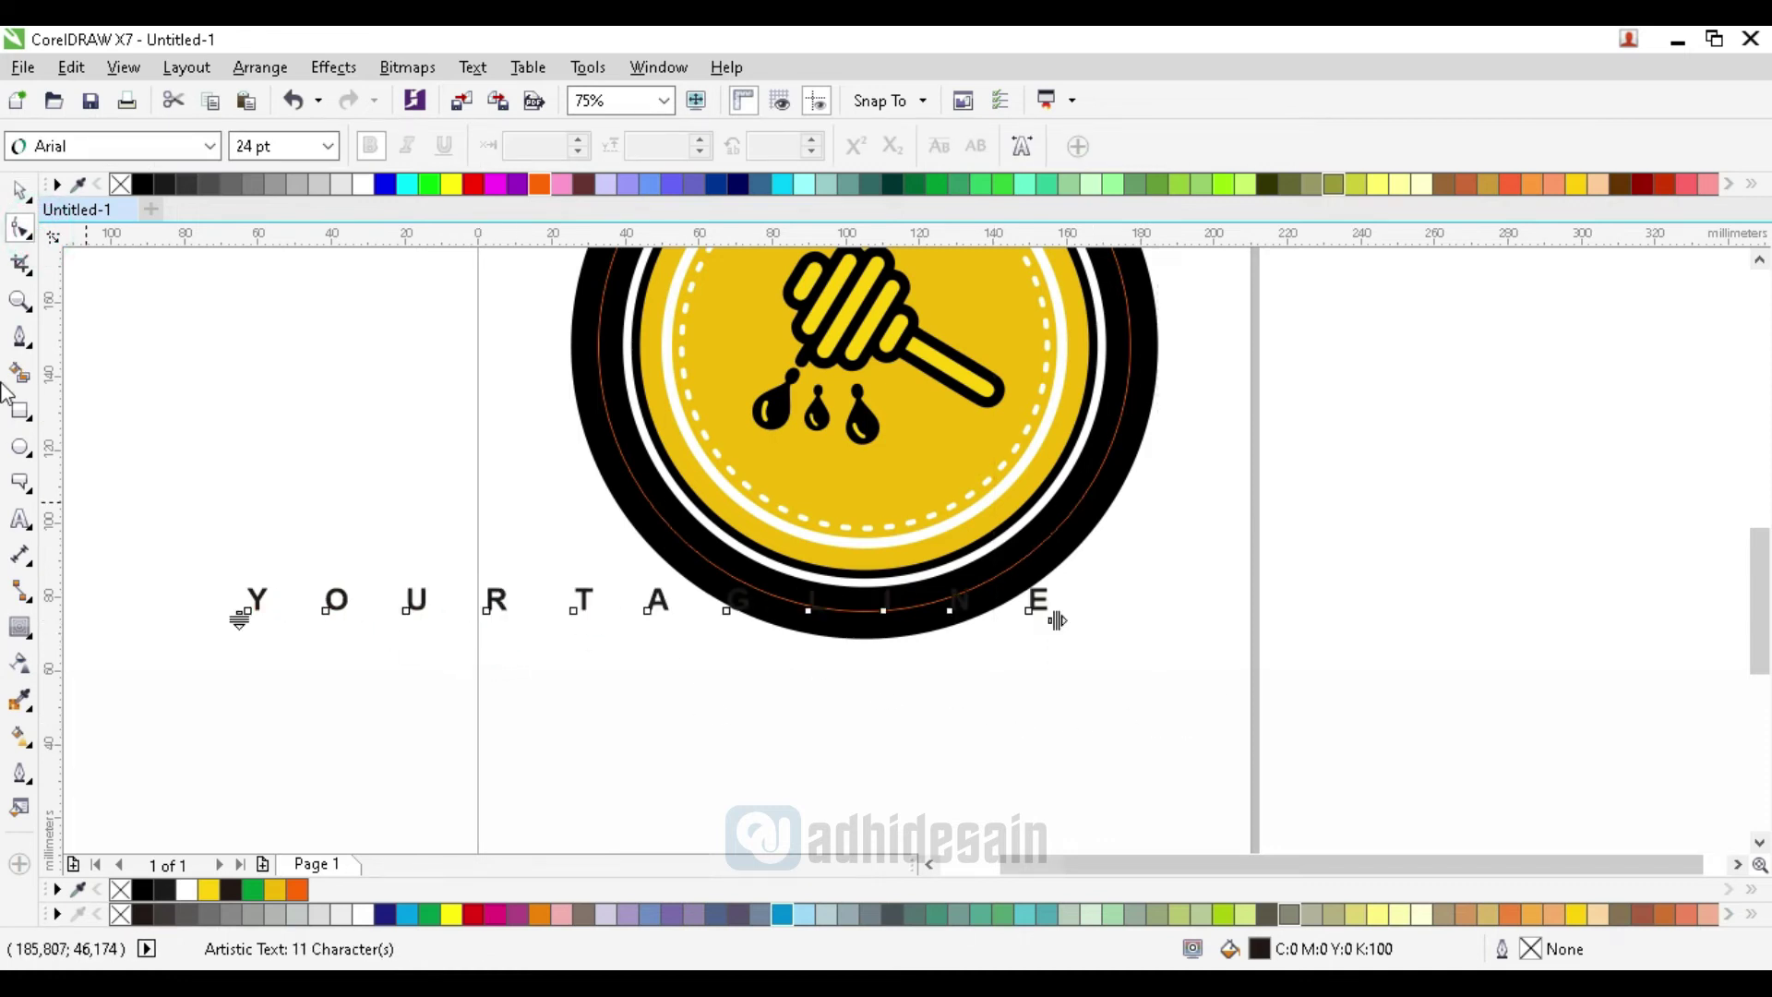
left_click(21, 191)
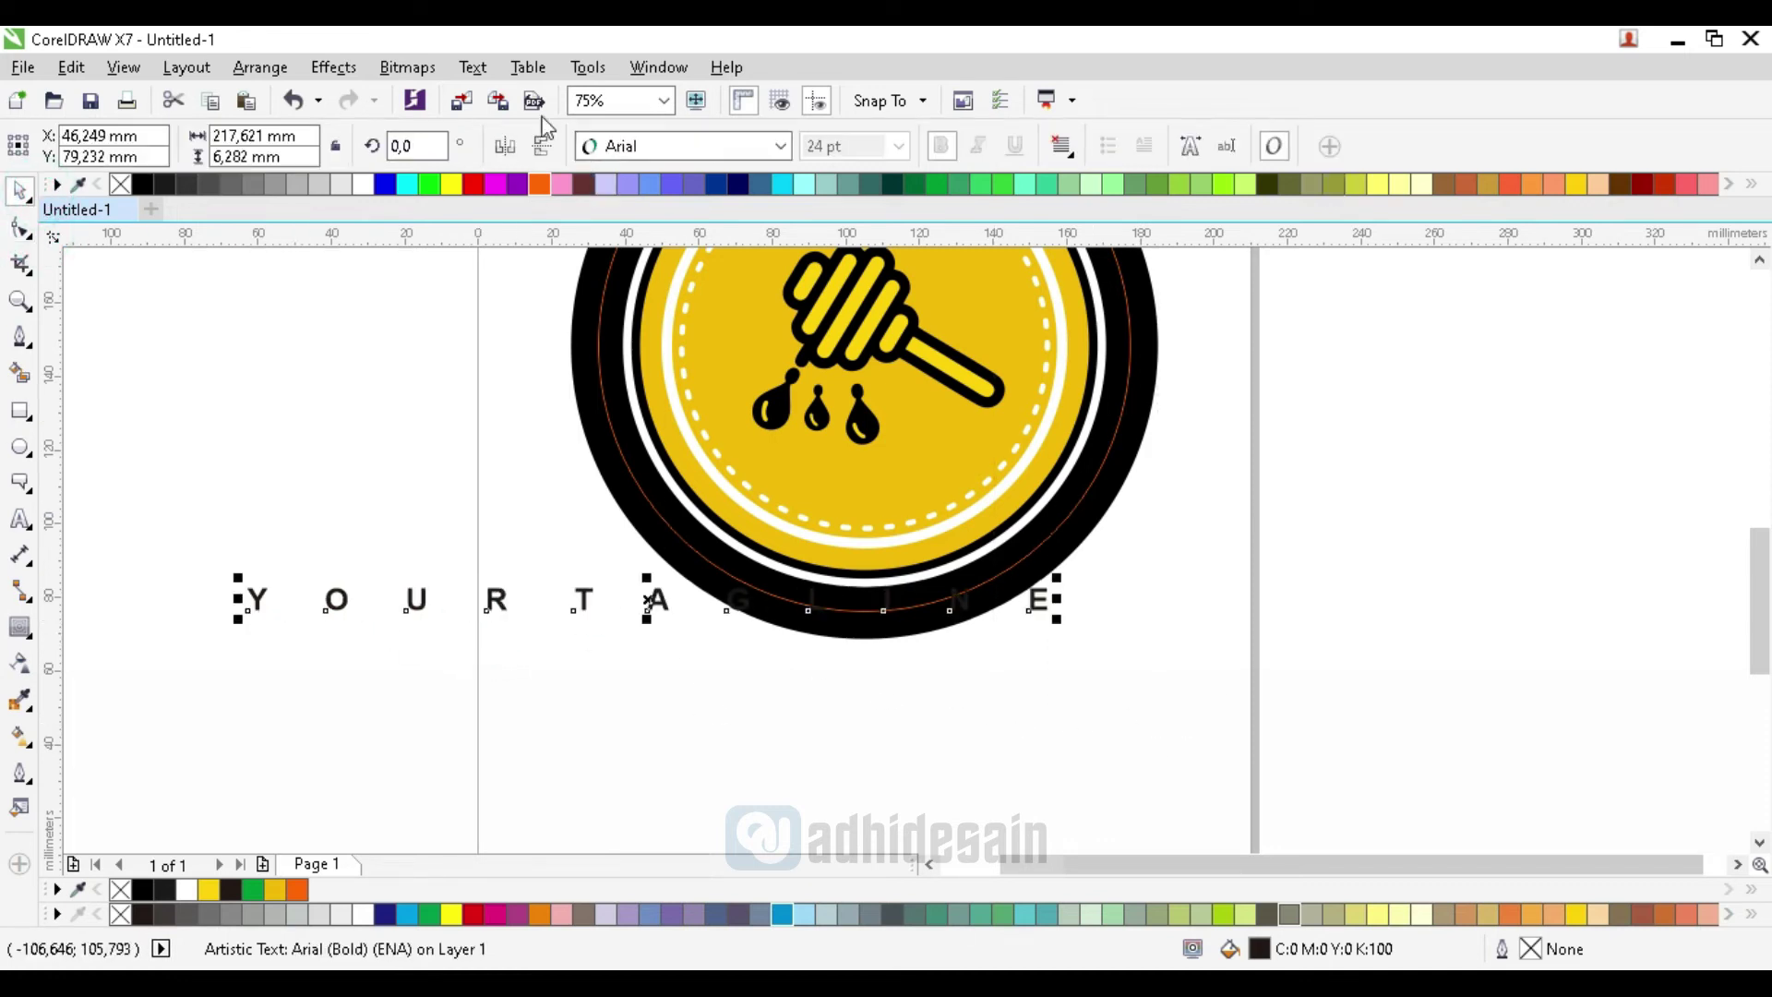
Fit the YOUR TAGLINE text to the lower arc of the orange circle and mirror it both vertically and horizontally
left_click(489, 67)
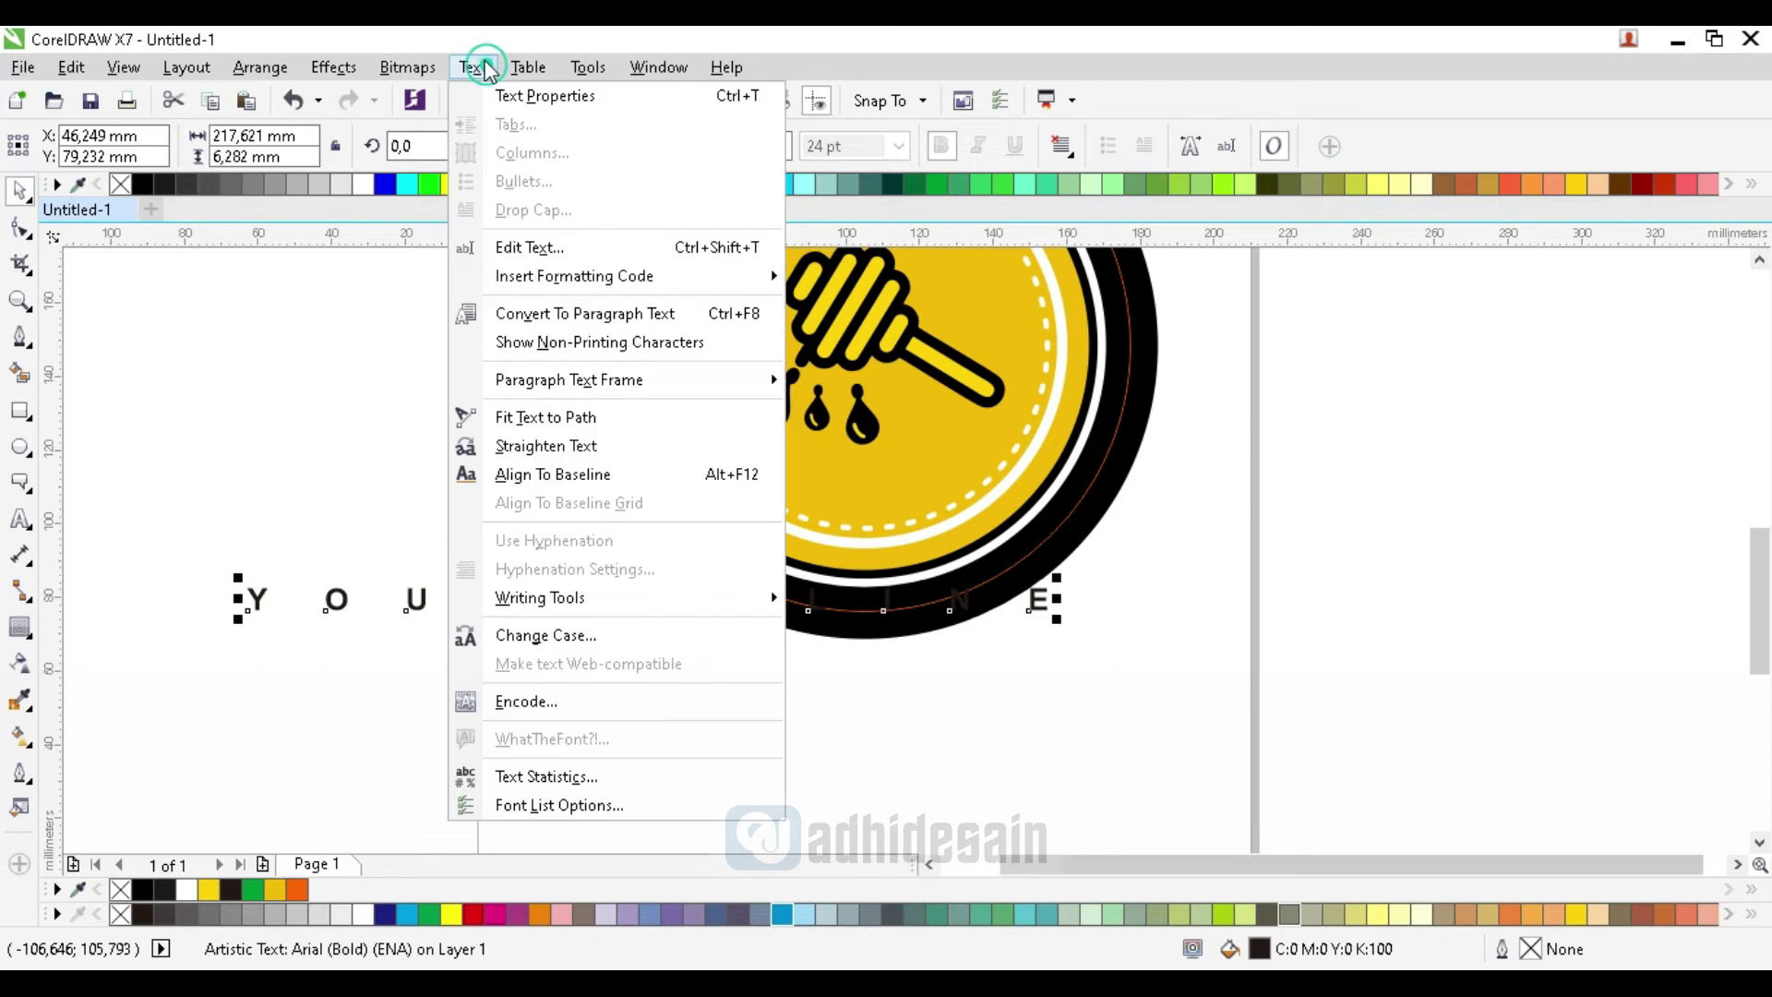
left_click(531, 413)
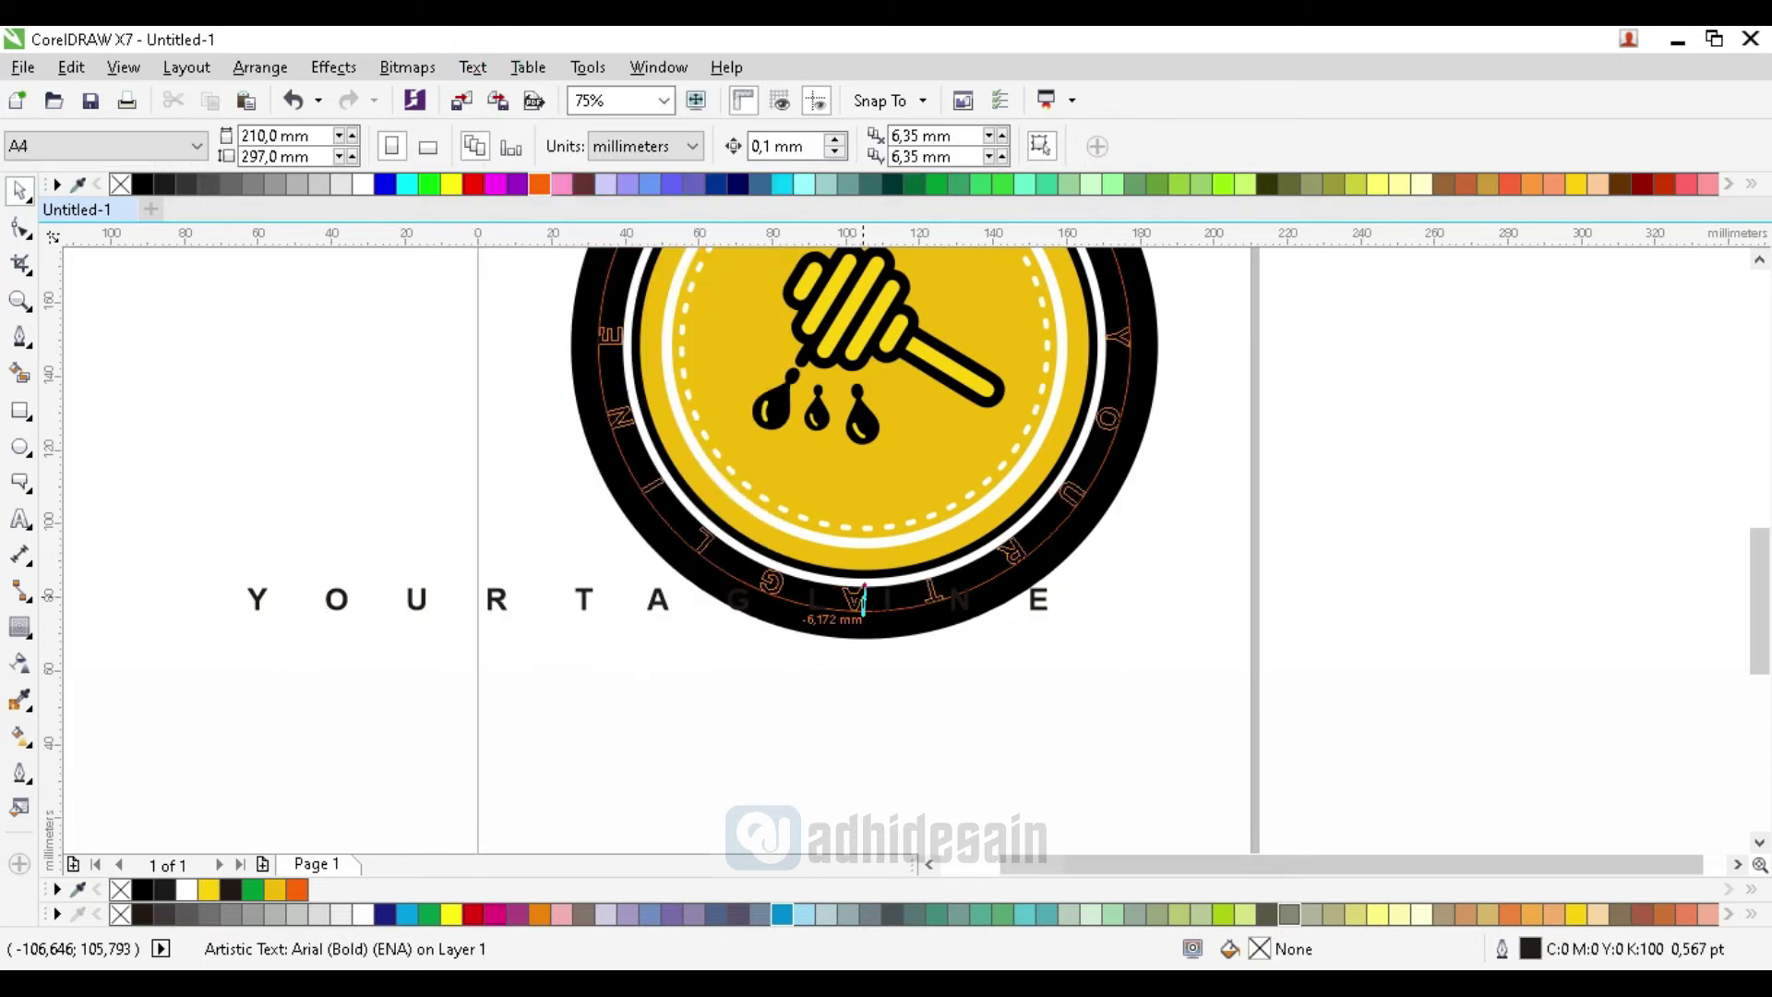
left_click(863, 600)
left_click(513, 146)
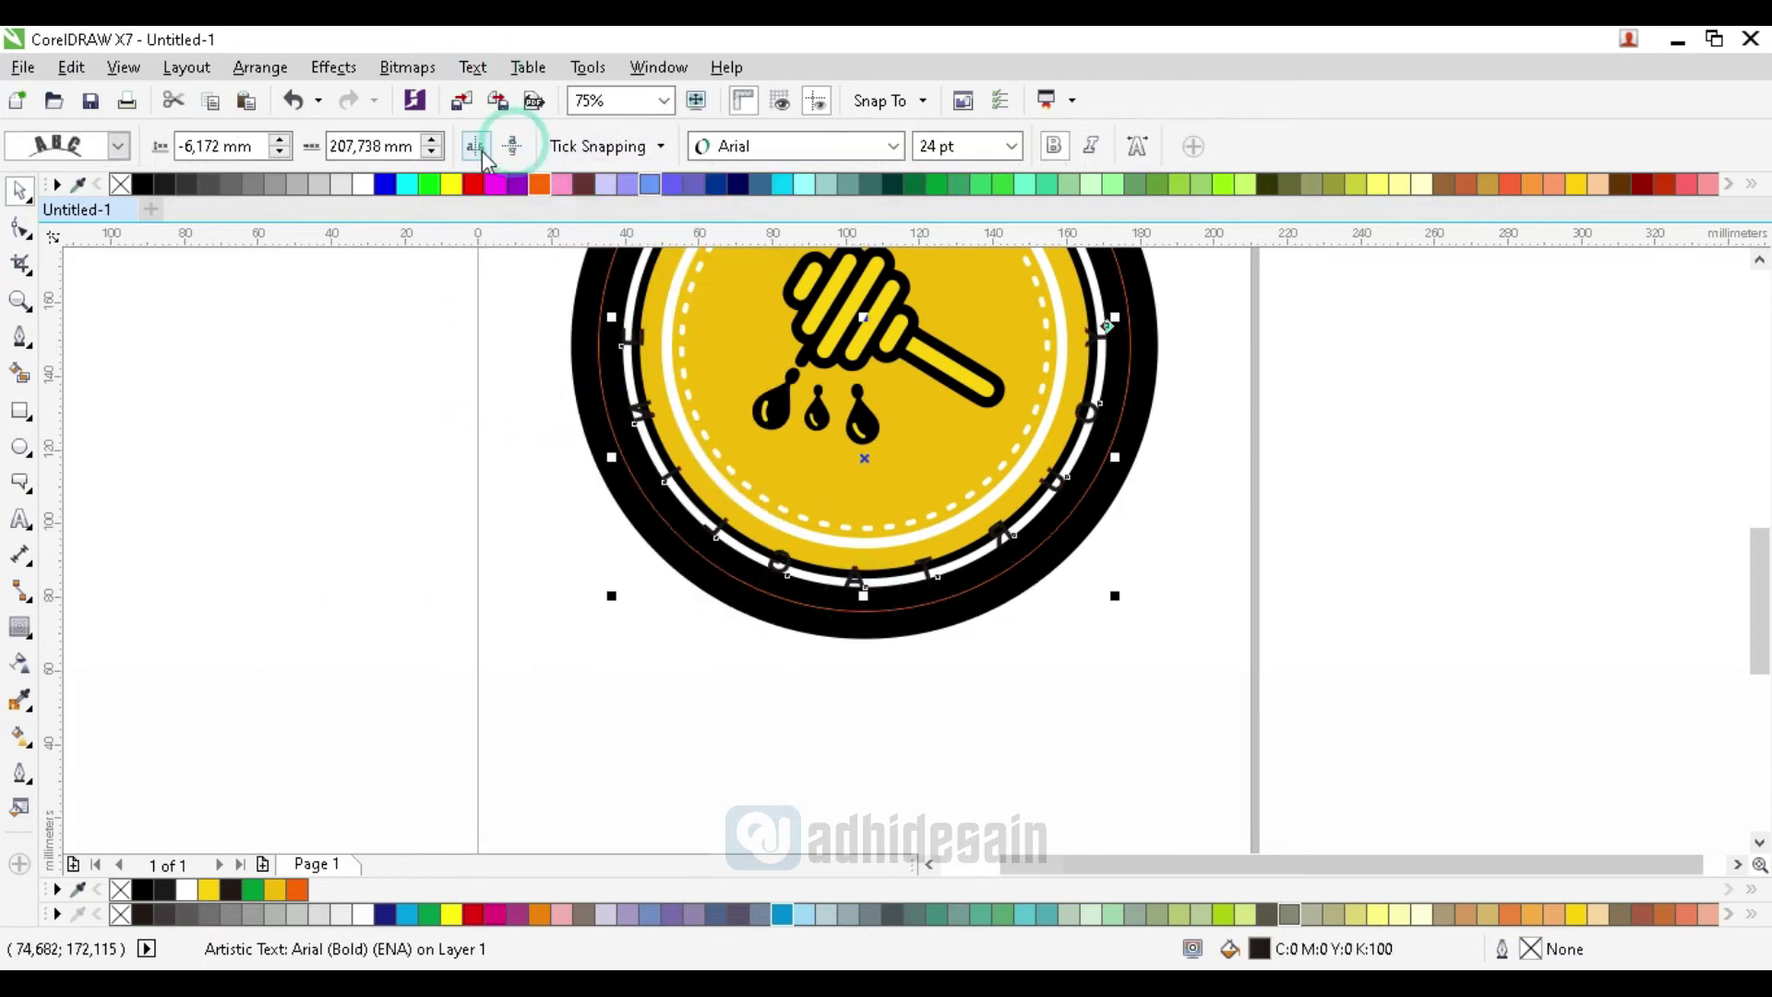
Shift the curved YOUR TAGLINE text into the black crescent, offset 2.9 mm from the path, and enlarge it to about 26.4 pt
scroll(854, 603, "up", 2)
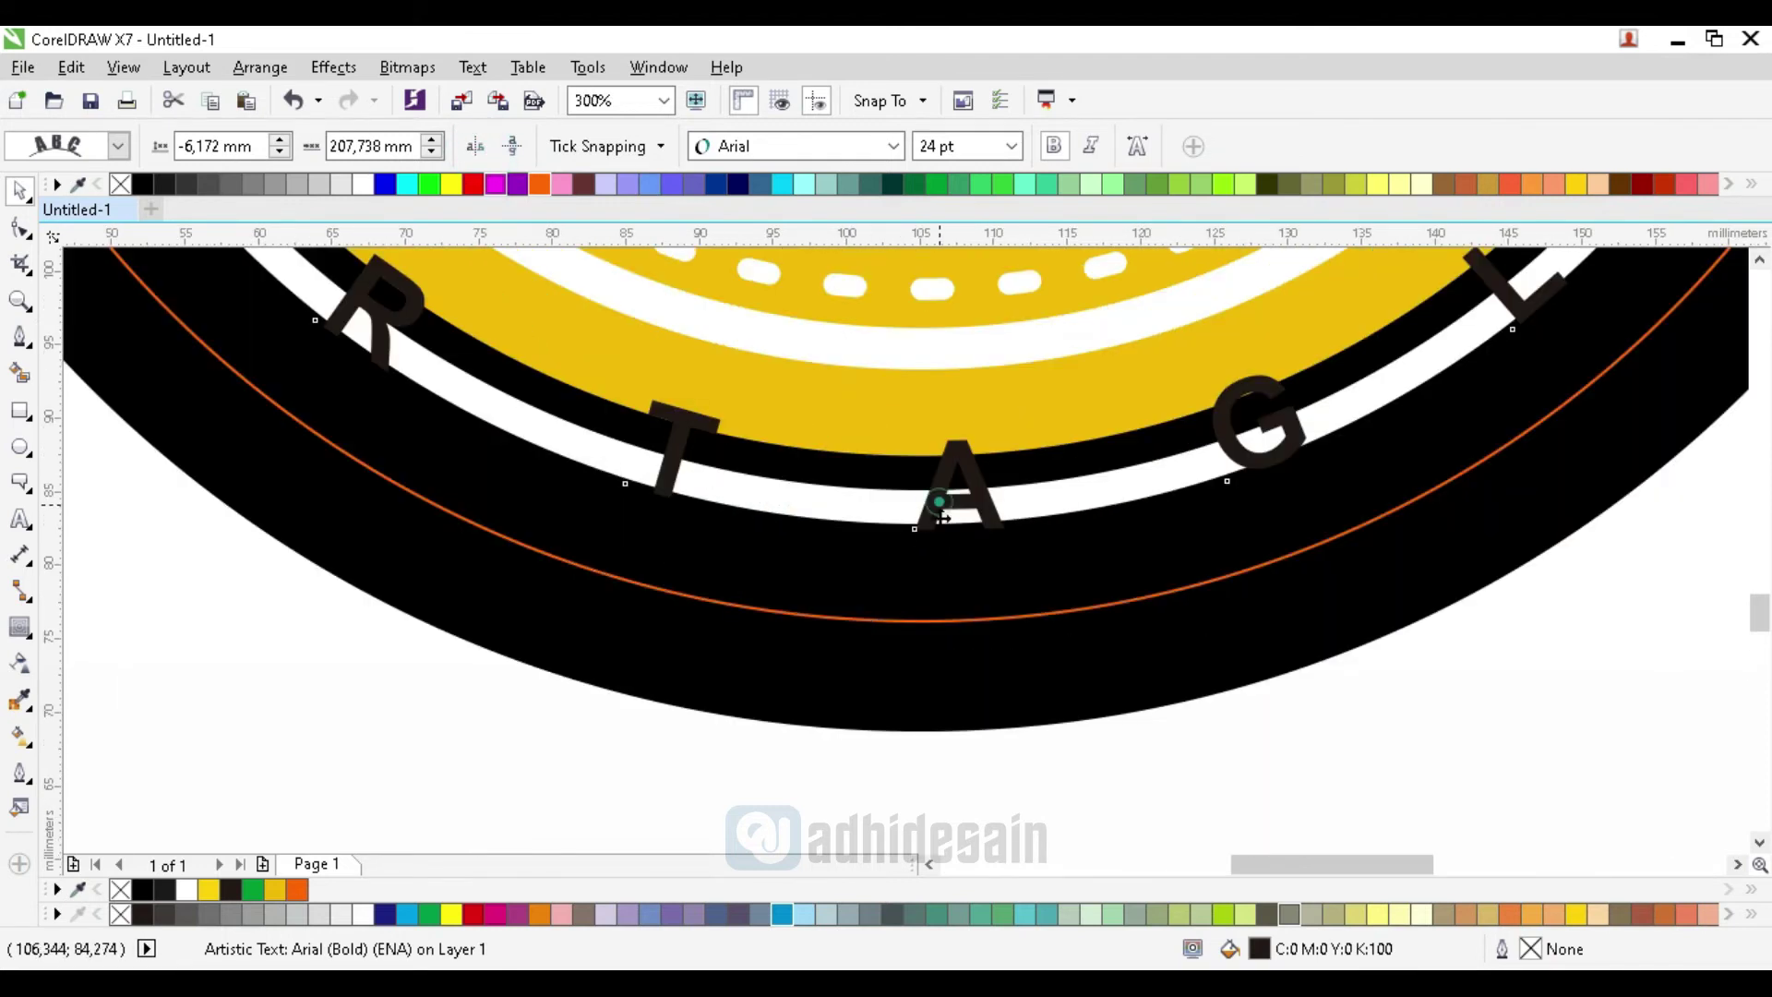
left_click_drag(941, 503, 923, 602)
scroll(585, 689, "down", 4)
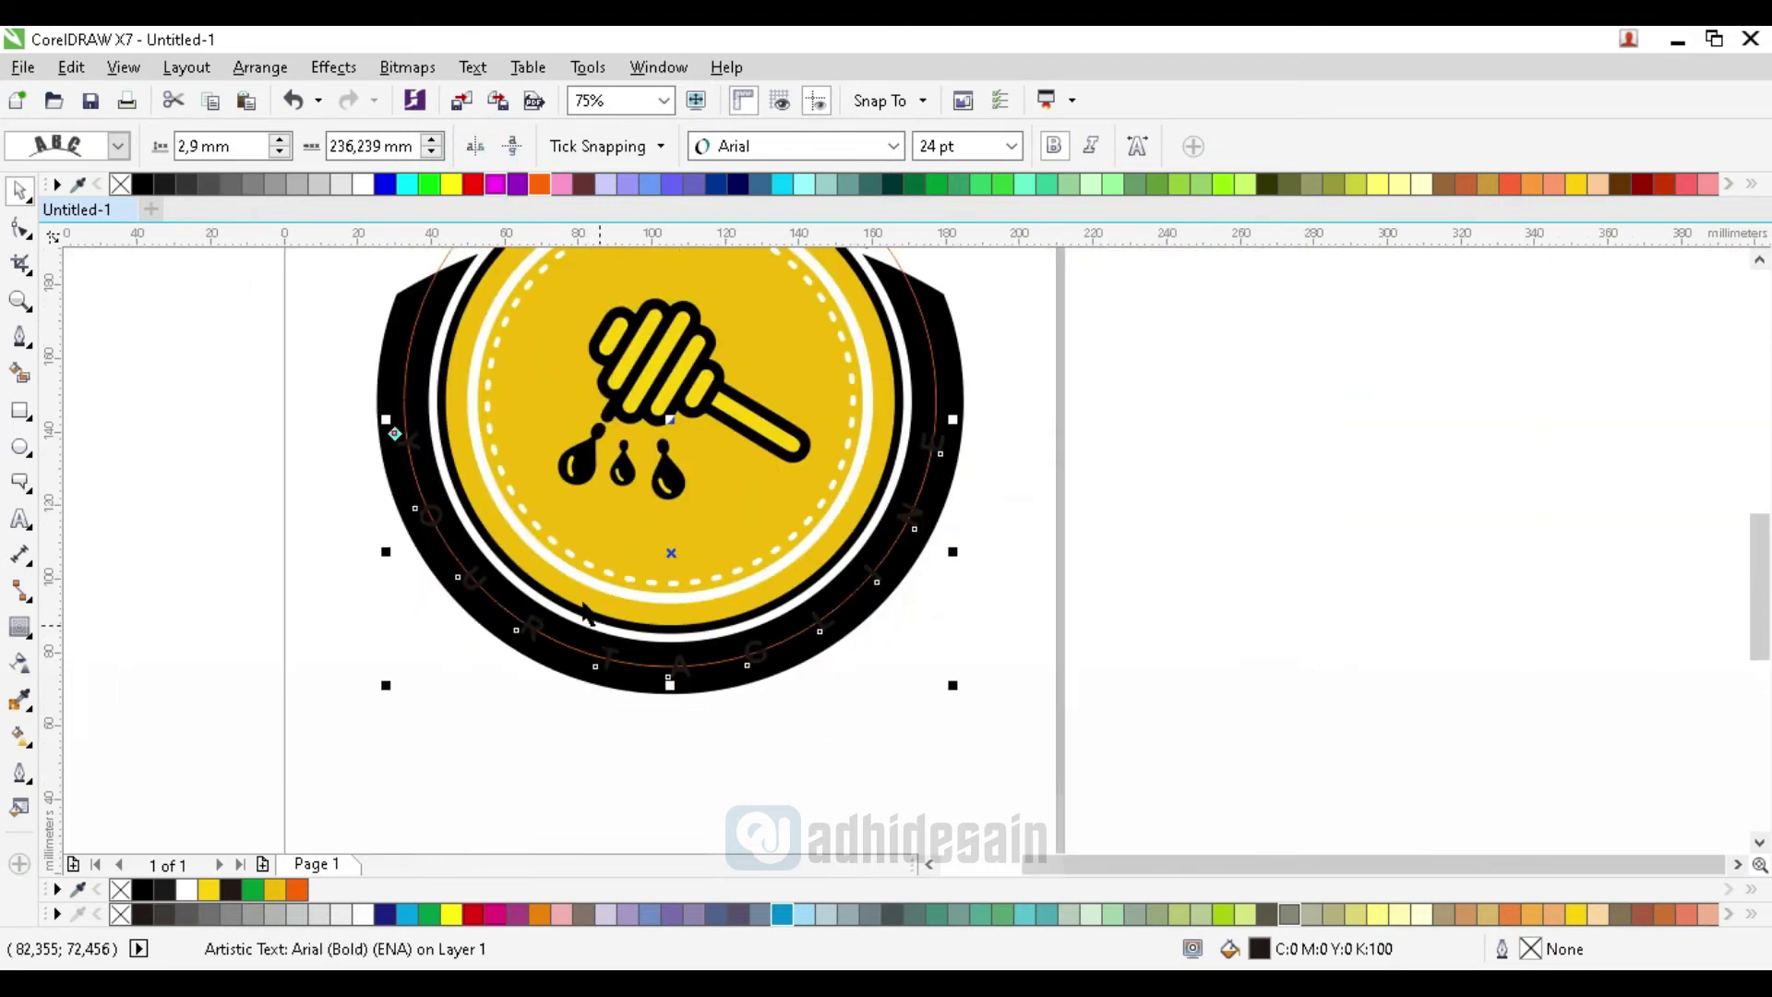
scroll(449, 399, "up", 2)
scroll(598, 460, "down", 2)
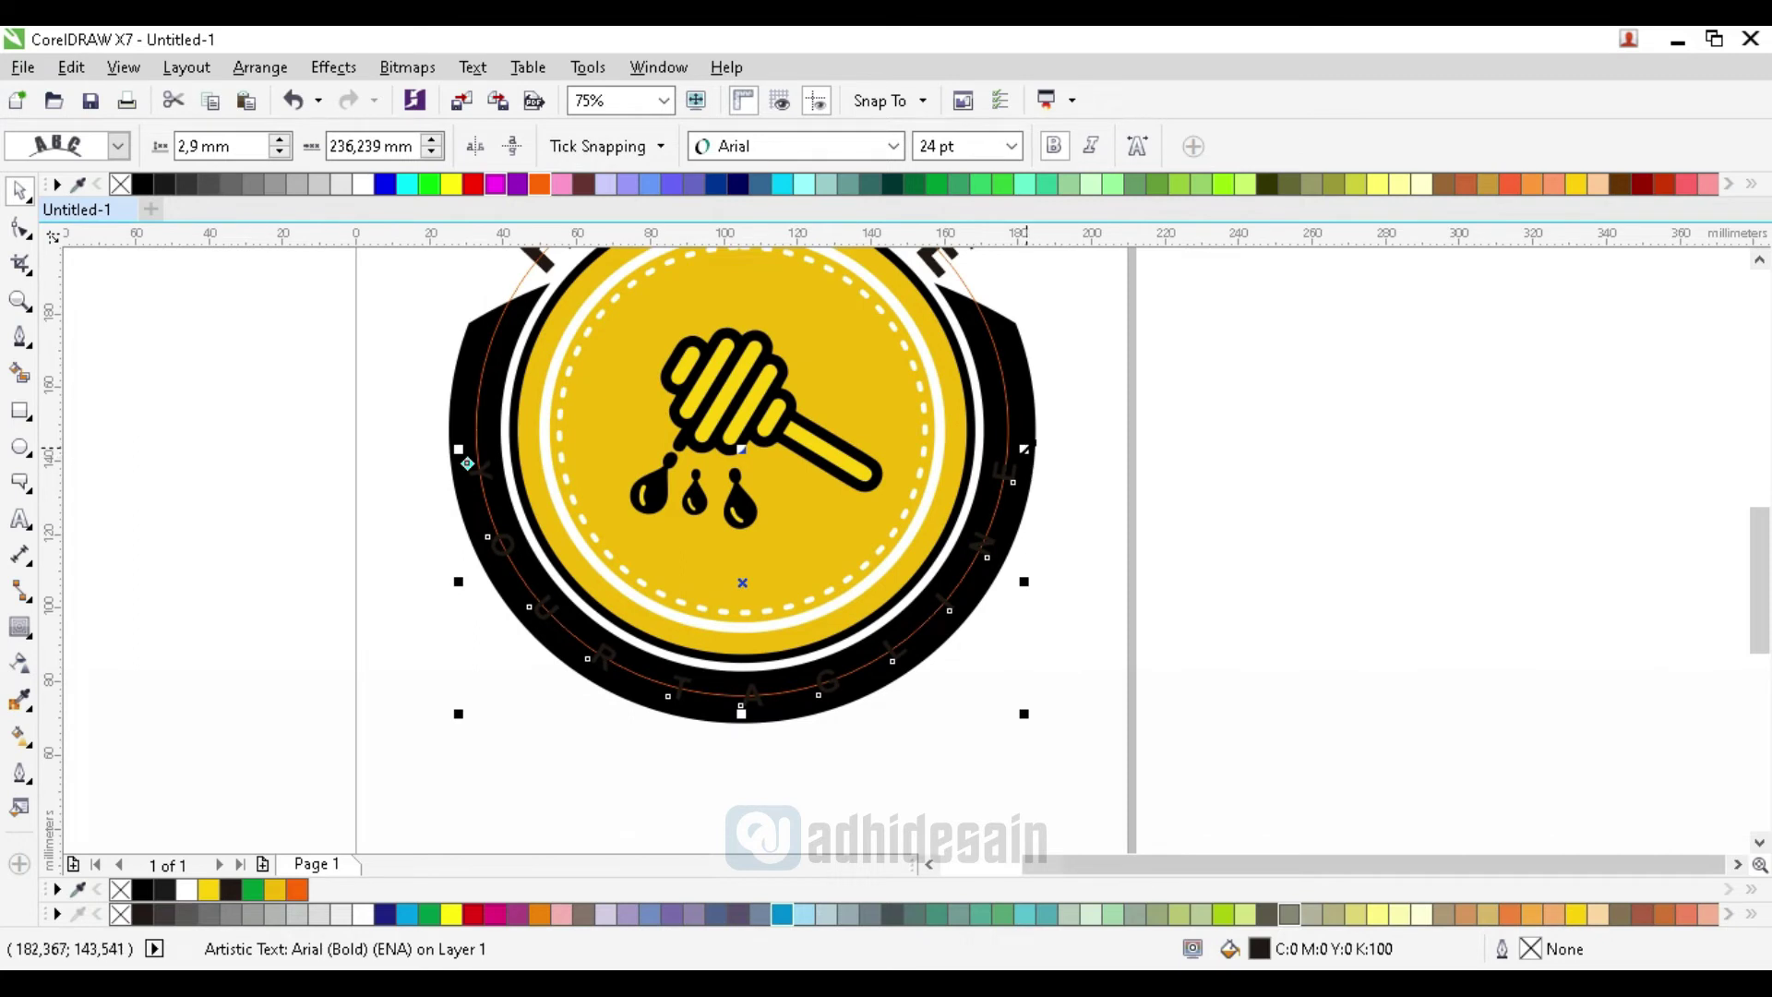
left_click_drag(1024, 449, 1080, 301)
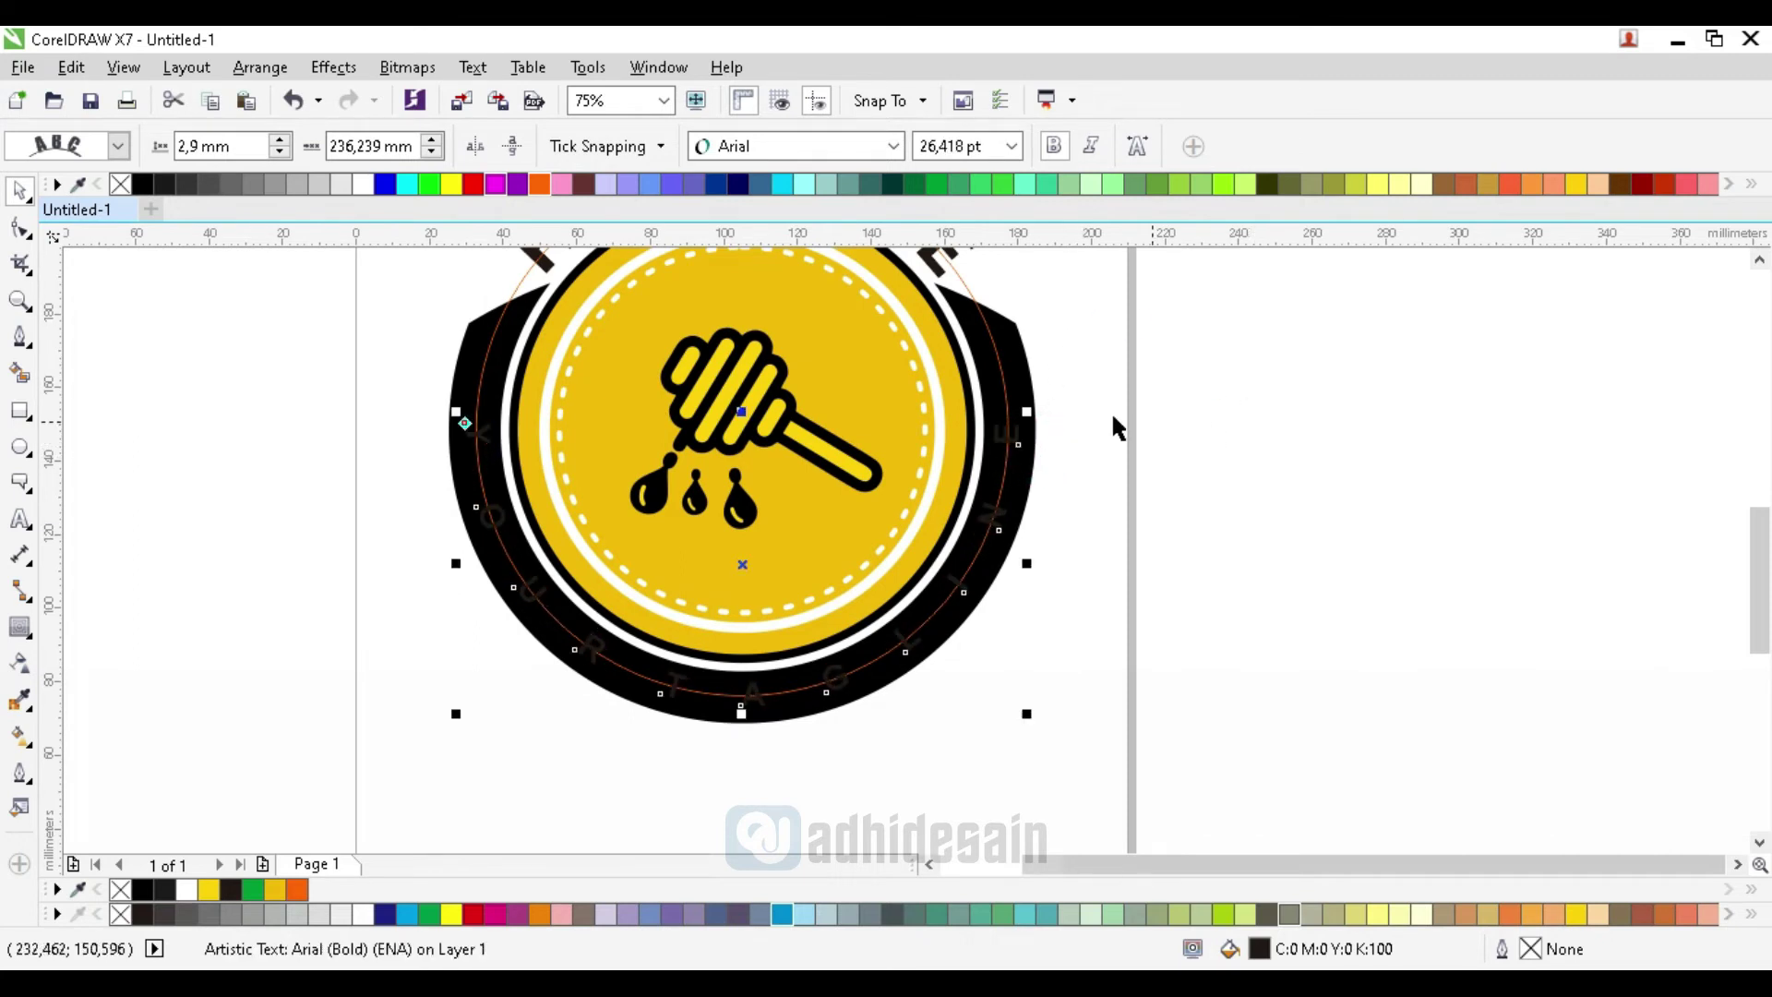
Break the YOUR TAGLINE text apart from the orange circle and delete the circle
left_click(998, 359)
key("ctrl+k")
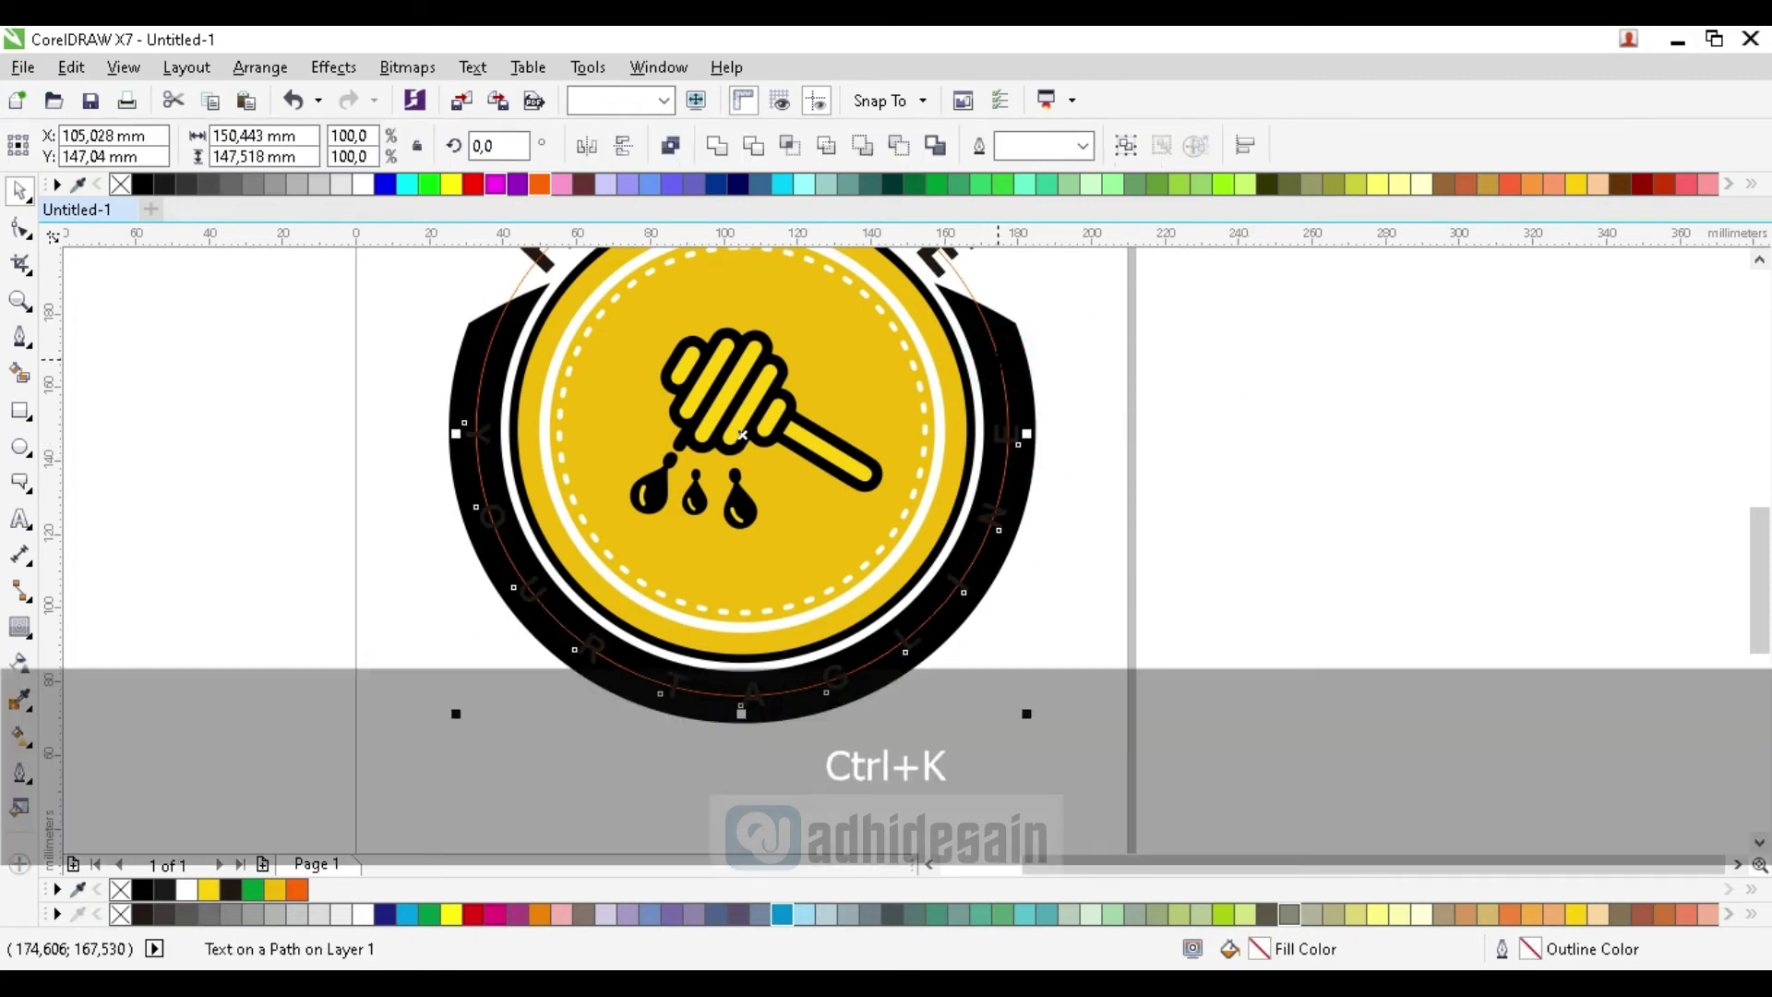
left_click(1195, 356)
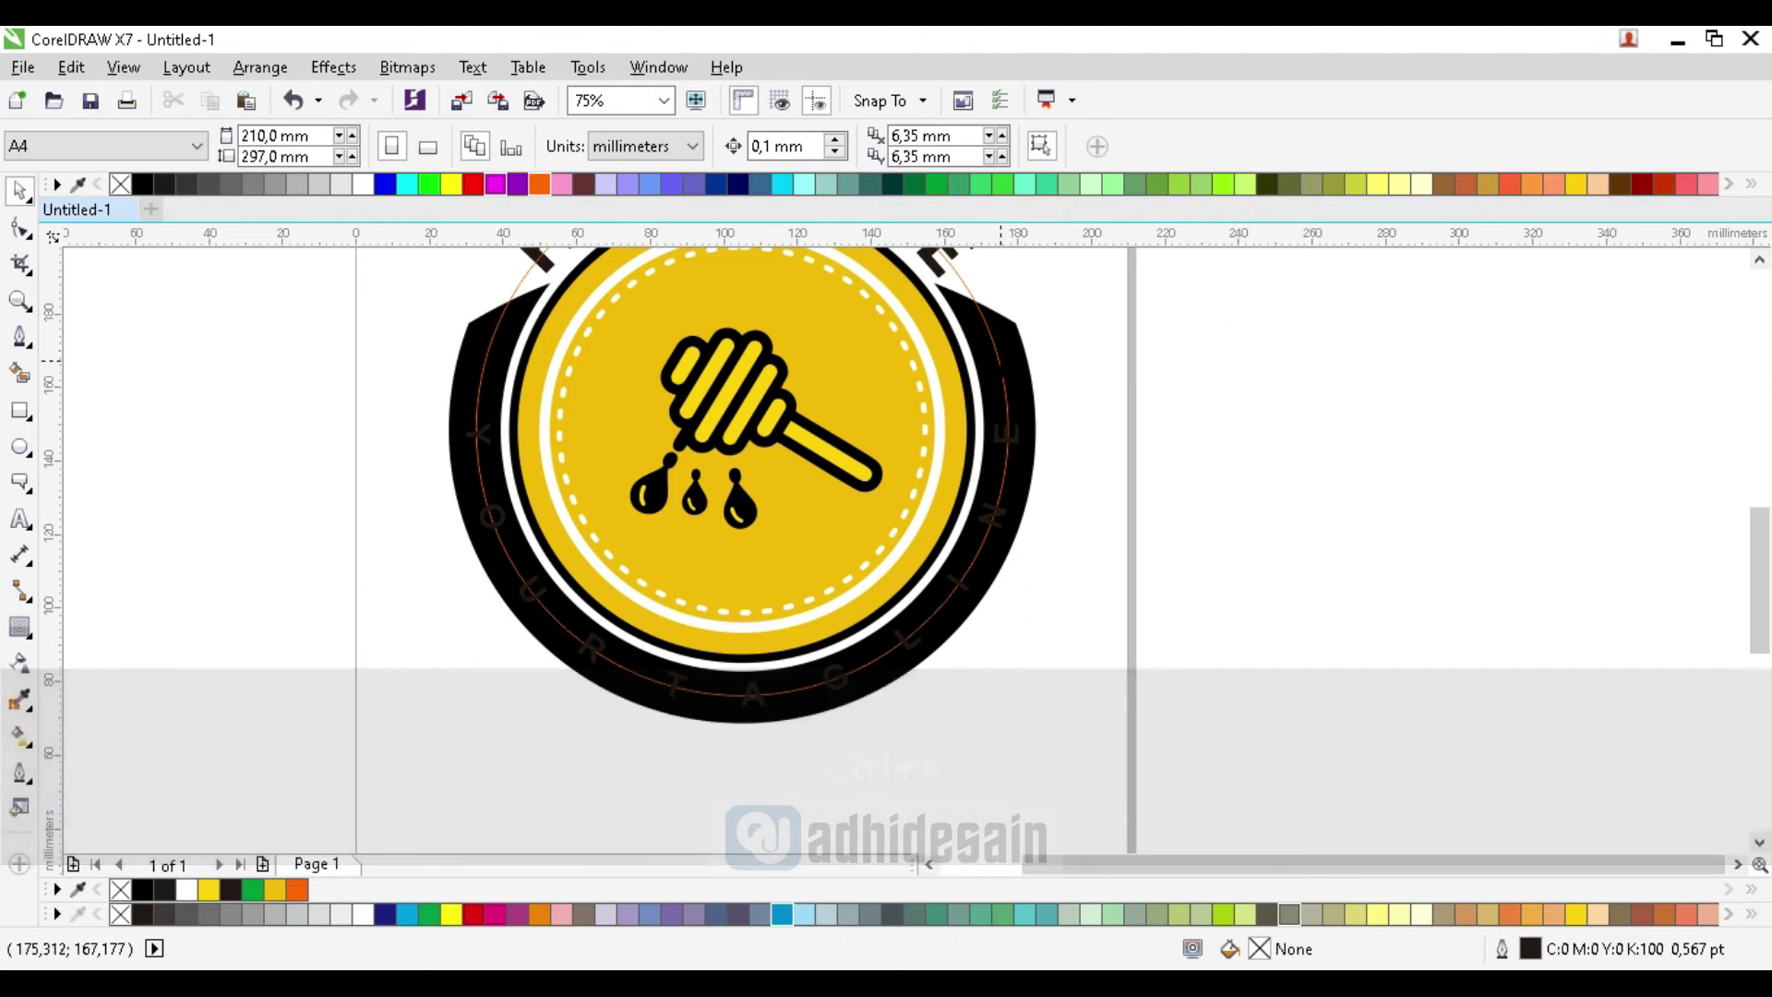
left_click(1008, 357)
key("Delete")
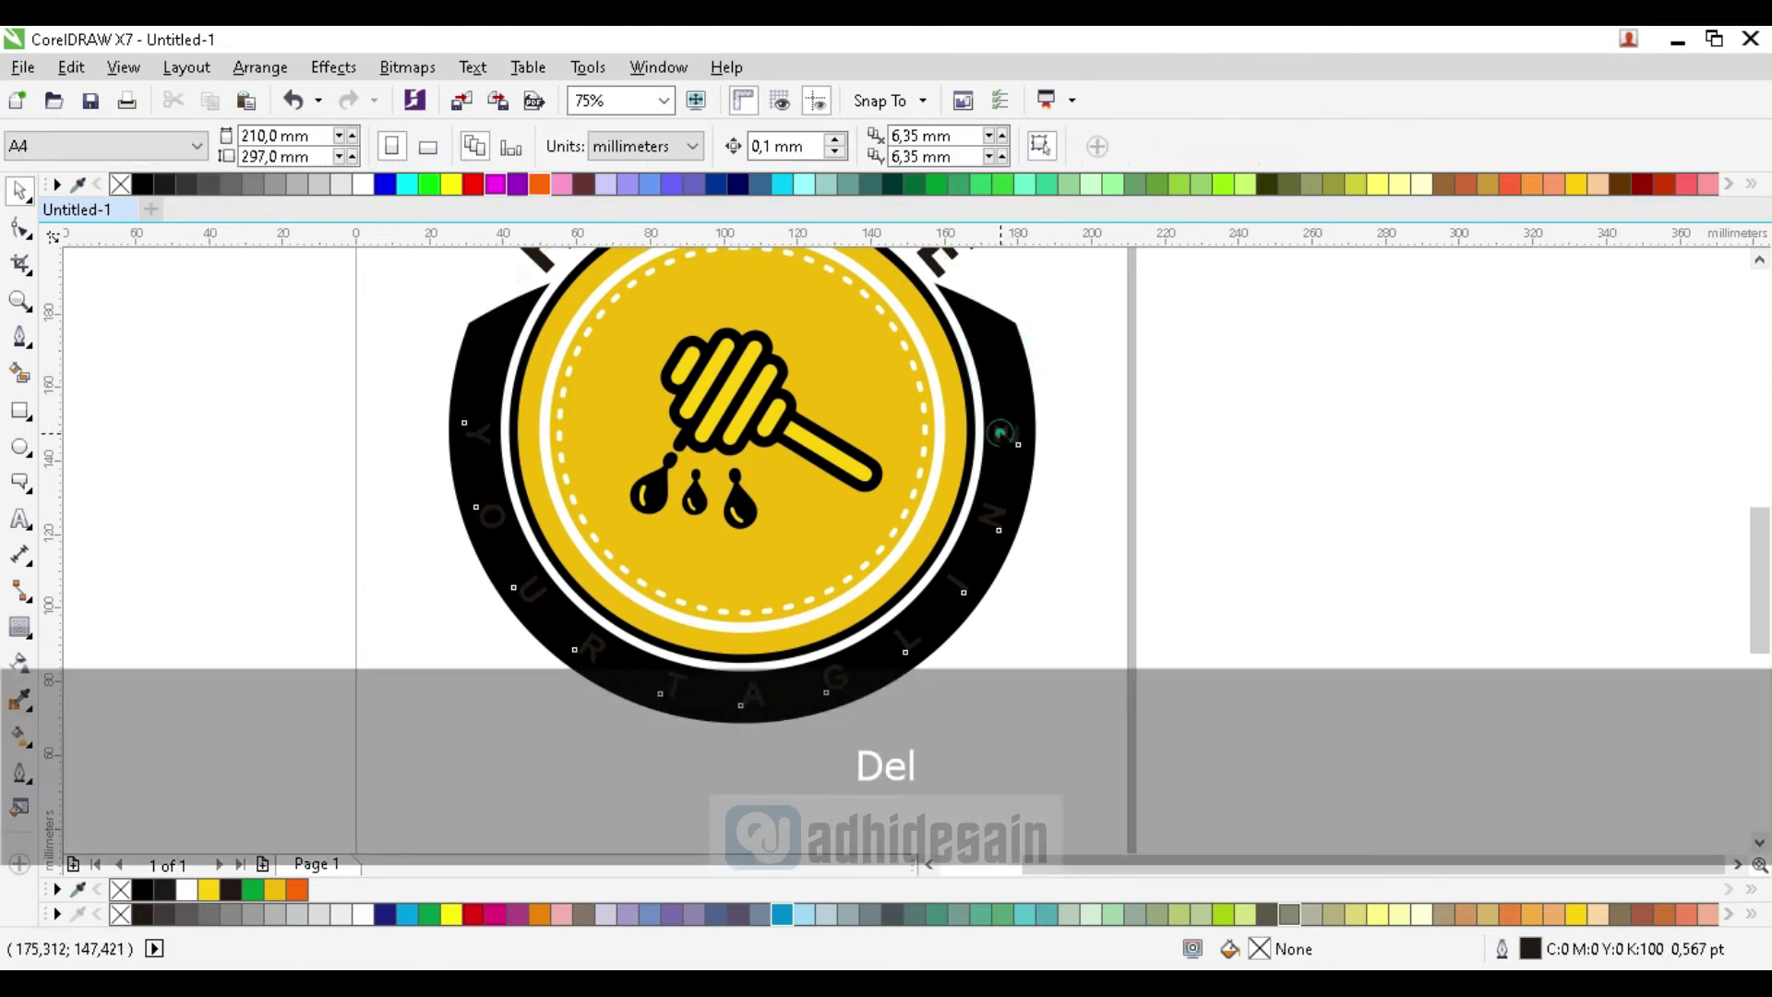
Fill the curved YOUR TAGLINE text with white
left_click(1002, 432)
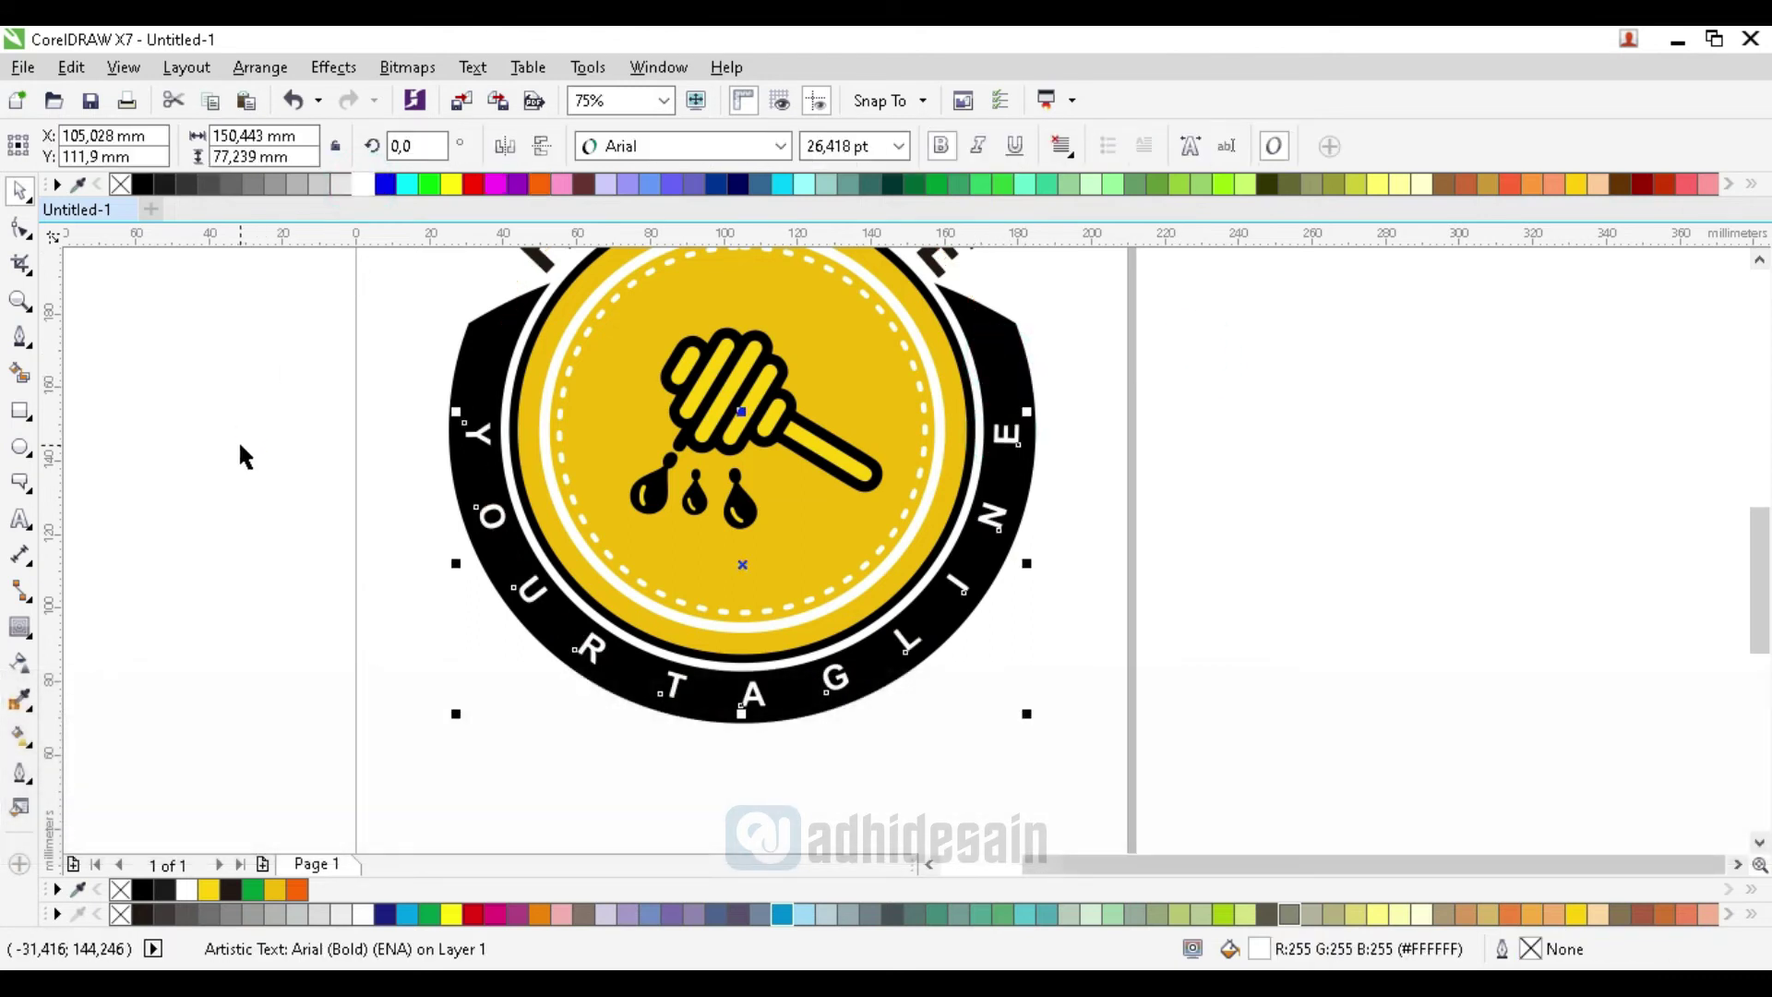
left_click(239, 440)
scroll(905, 484, "down", 2)
scroll(906, 483, "up", 2)
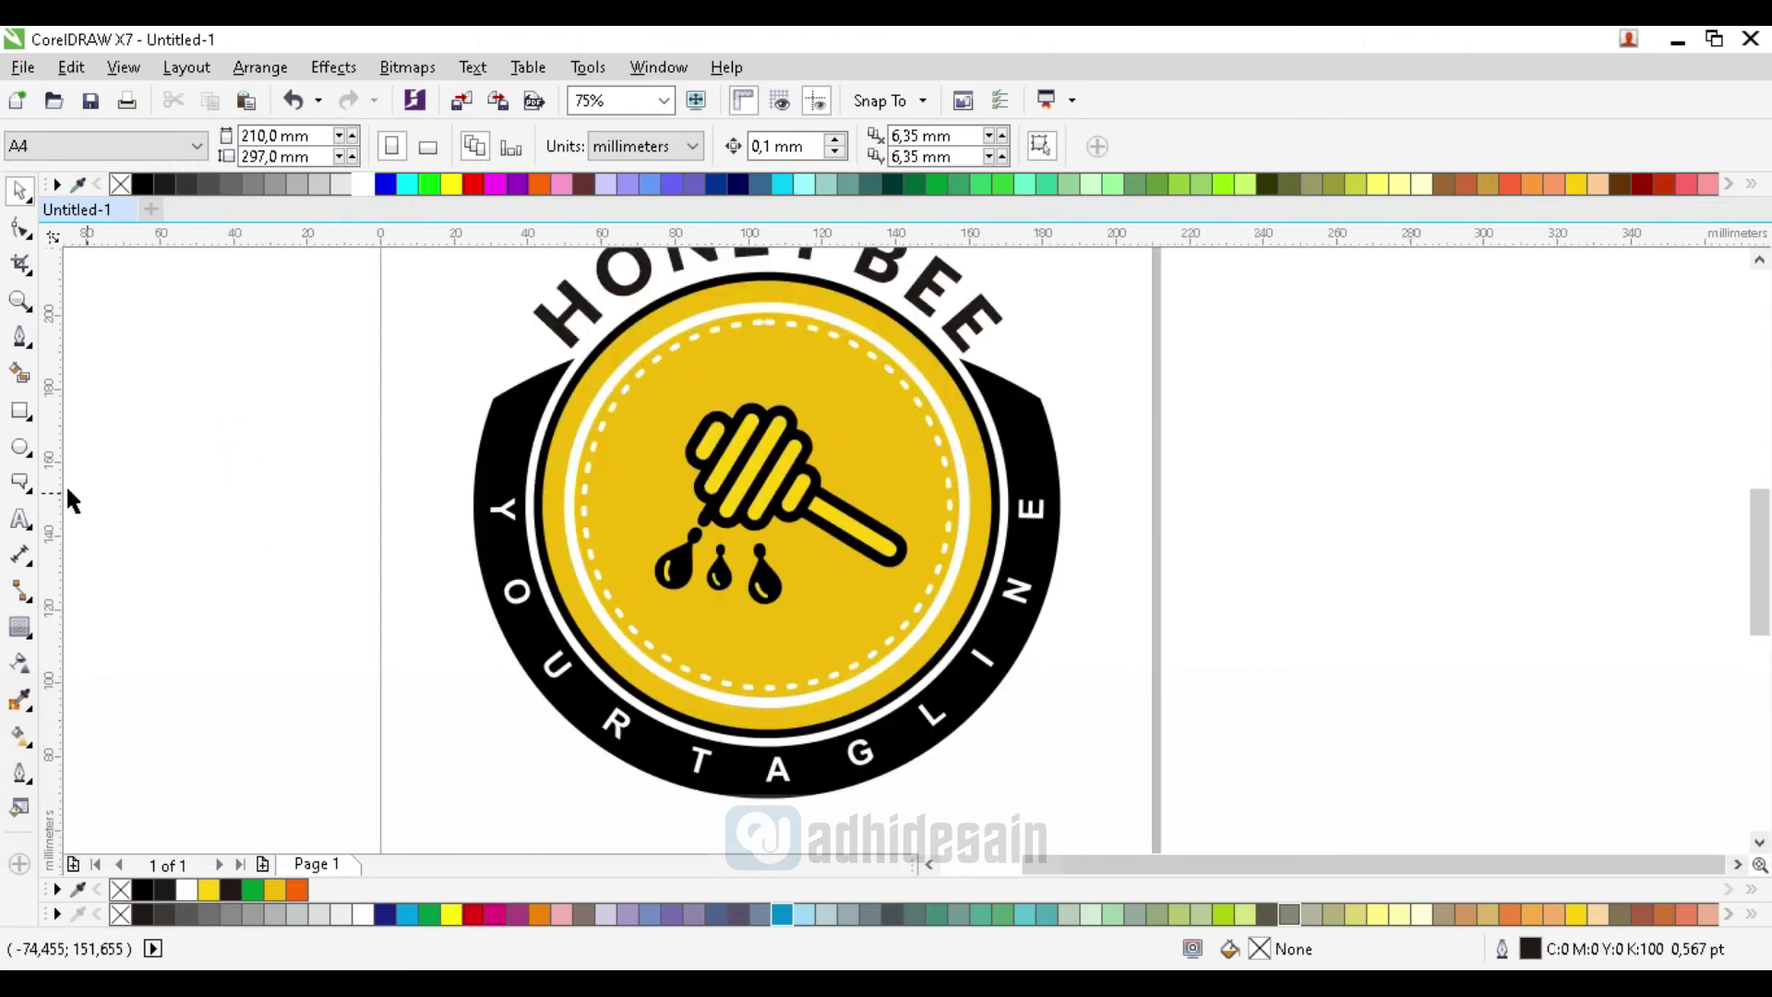
Draw a star about 22.3 mm wide beside the badge and set it to 4 points
left_click(31, 492)
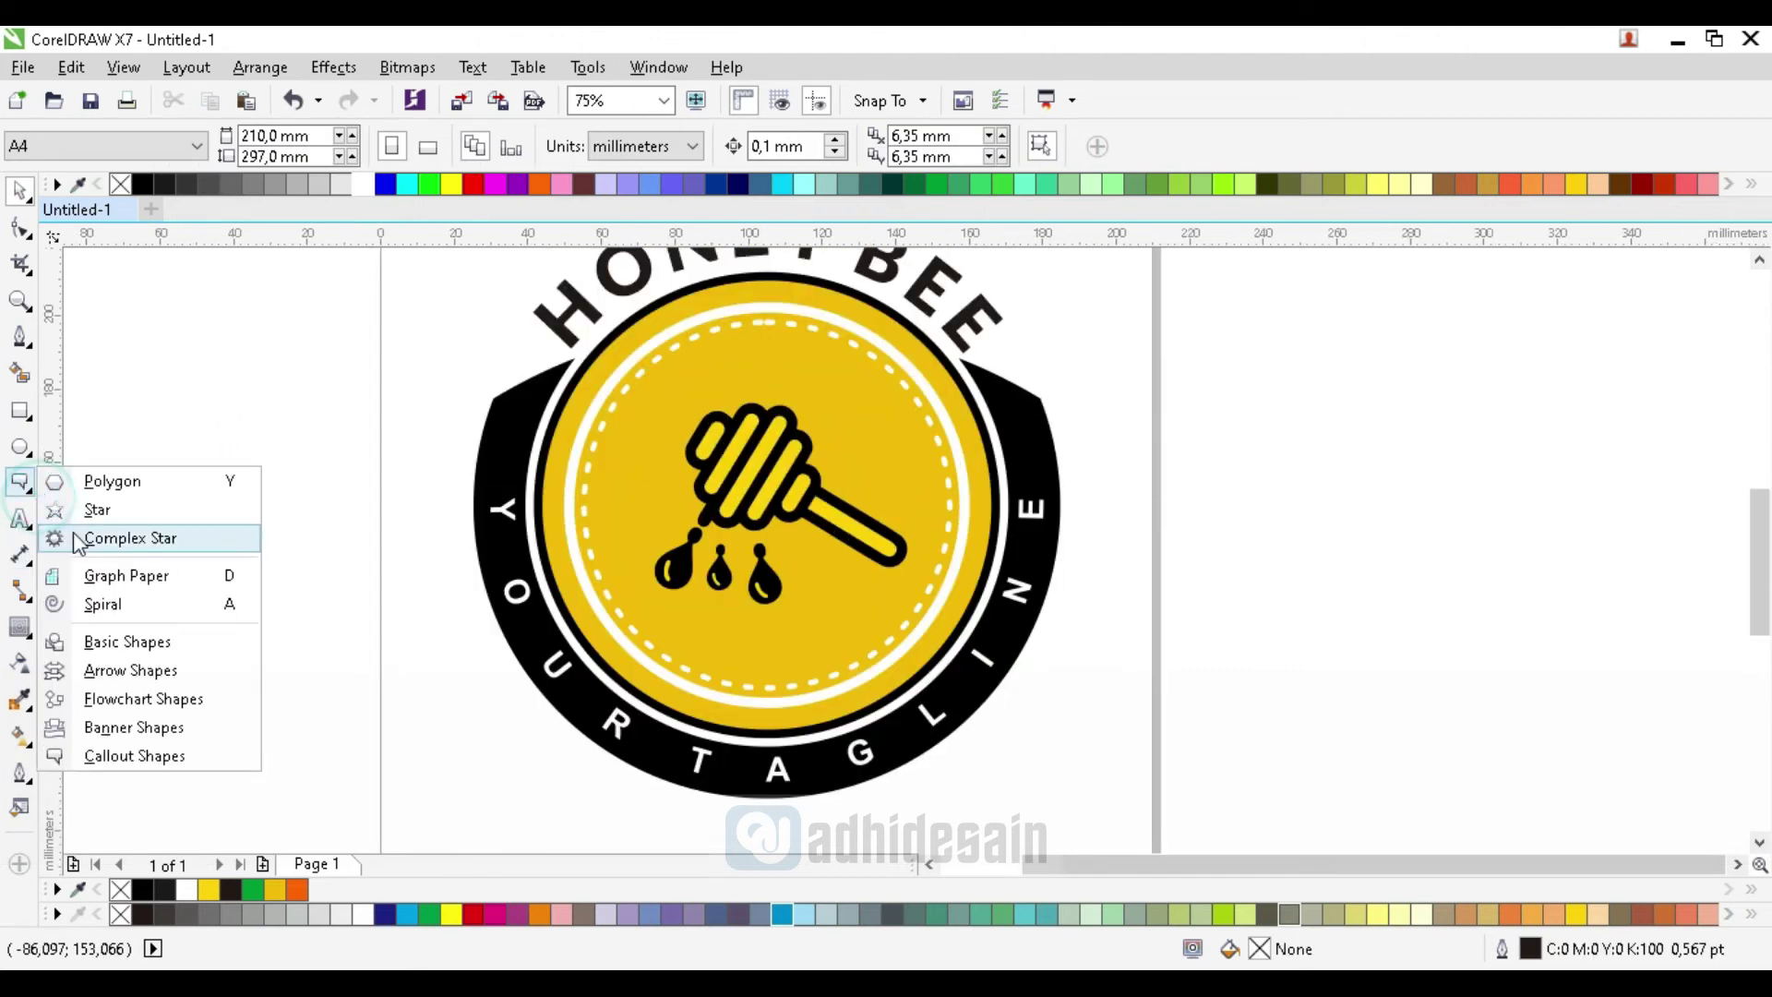
left_click(78, 517)
left_click_drag(176, 392, 278, 494)
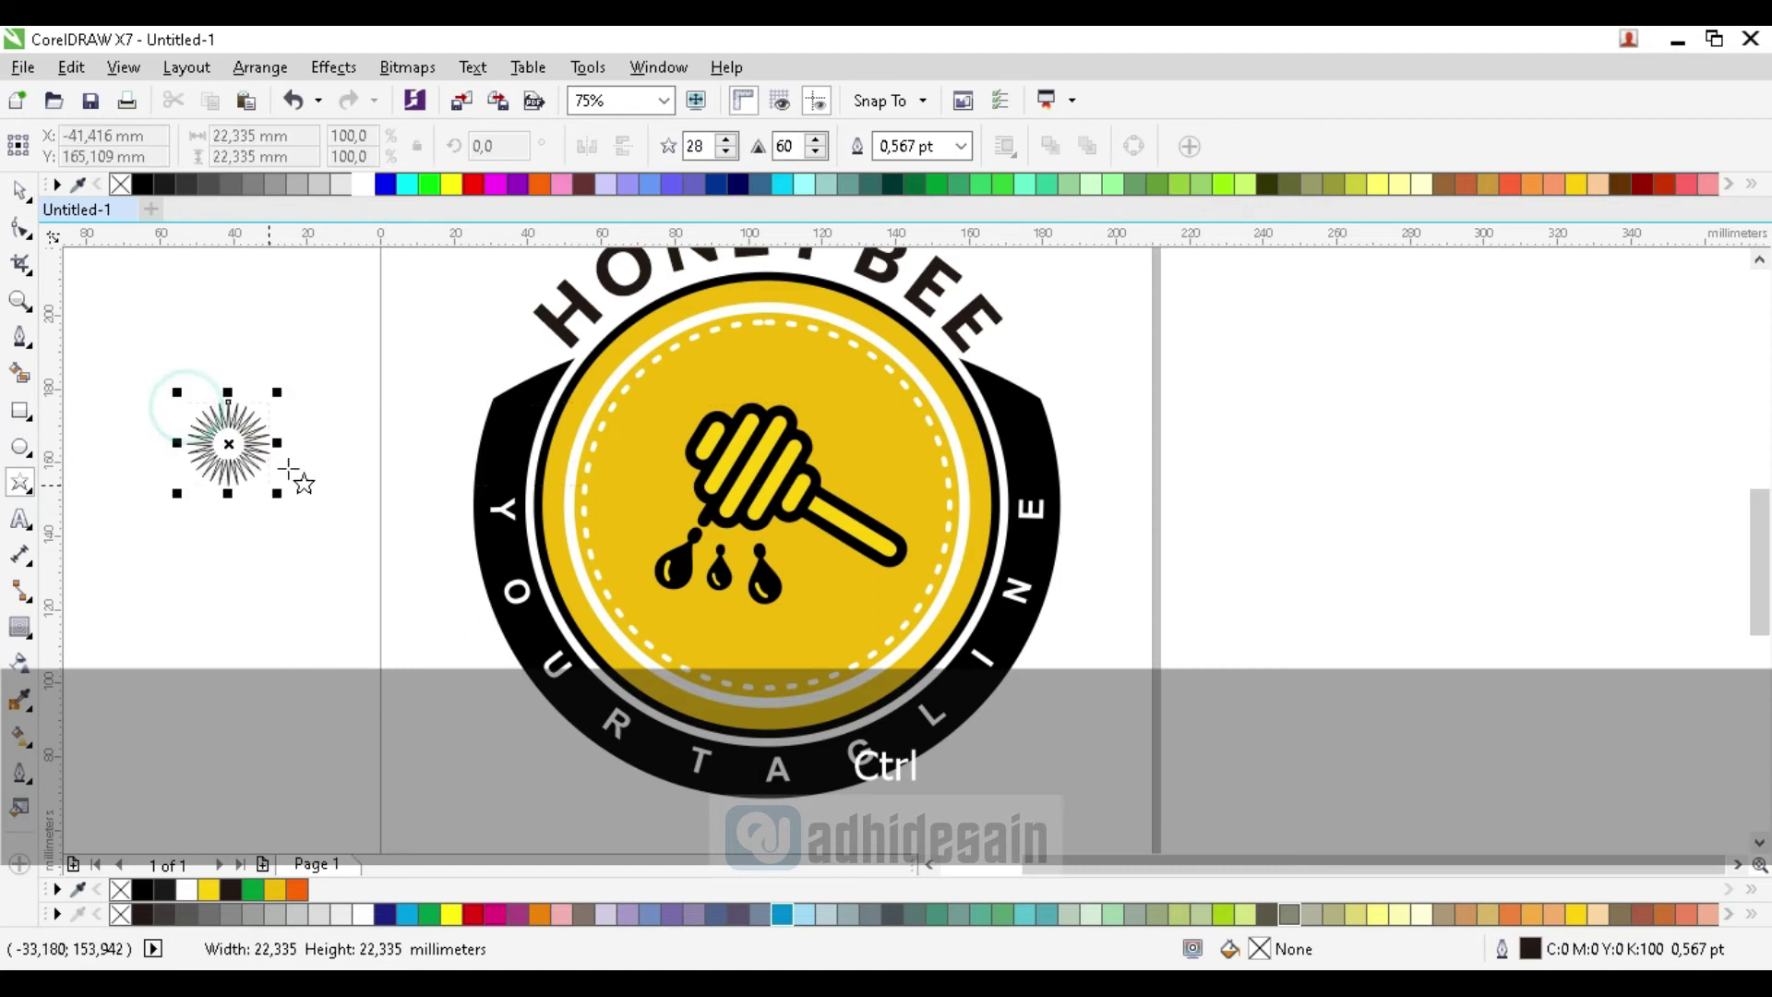
double_click(707, 148)
type("4")
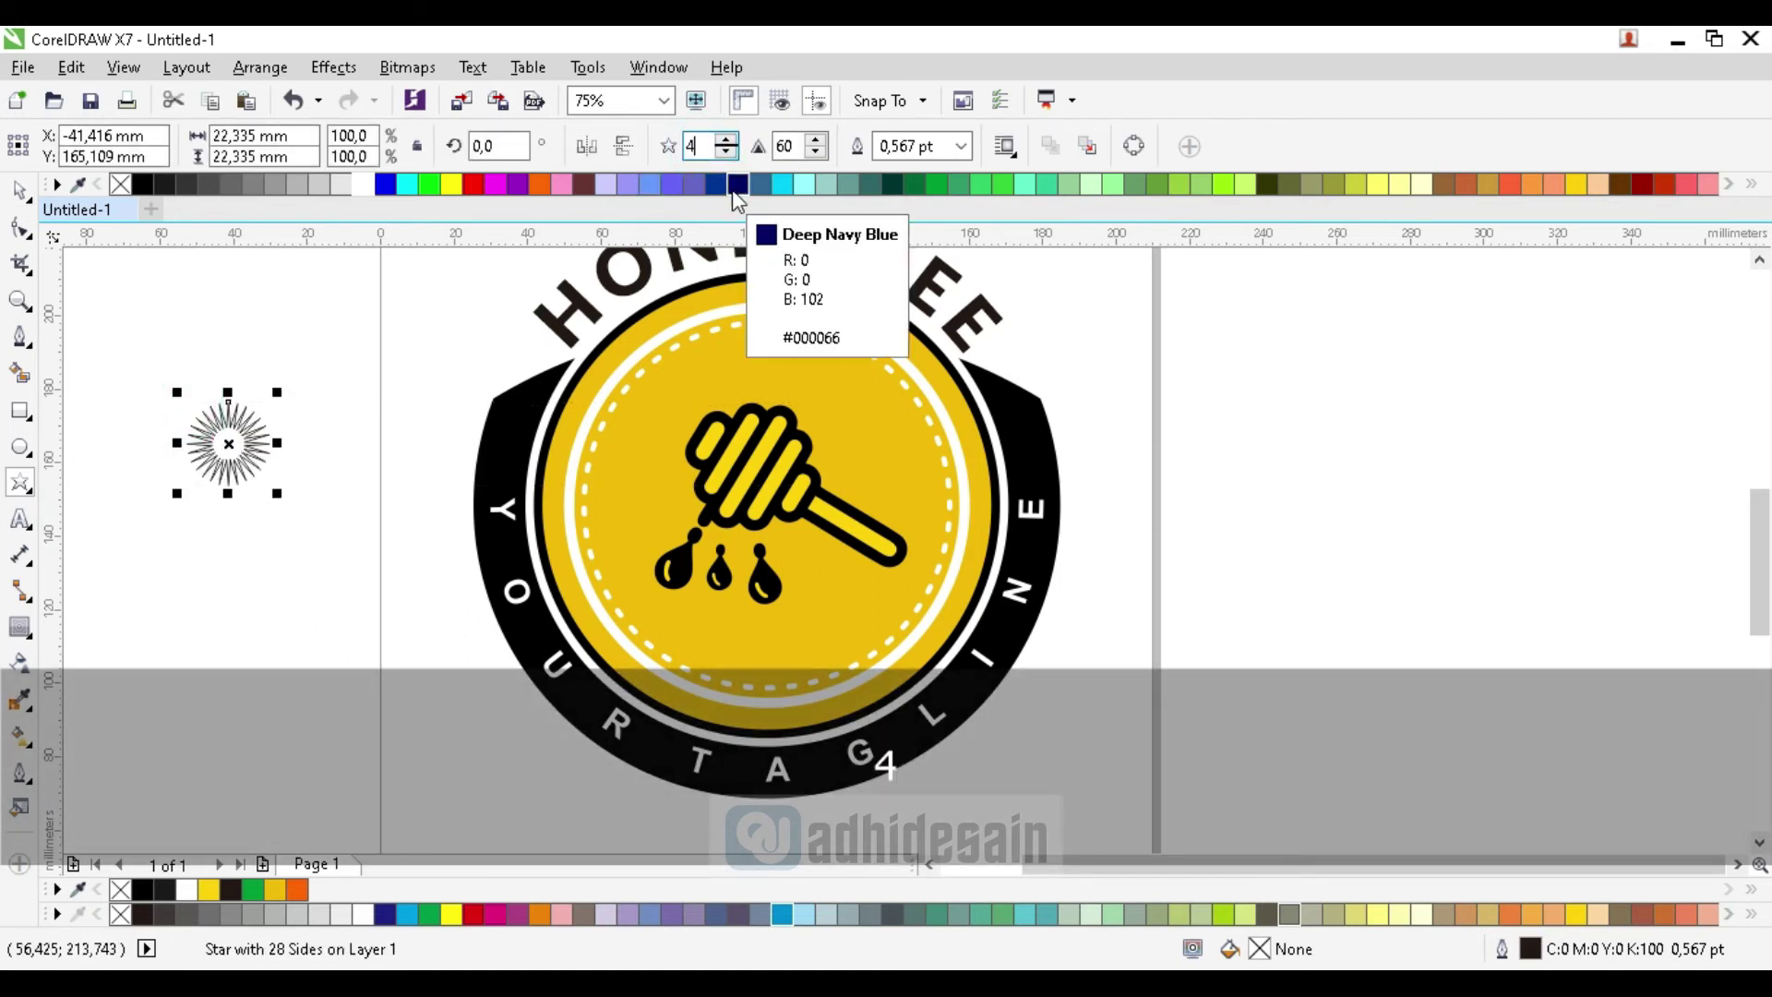
key("Return")
left_click(18, 190)
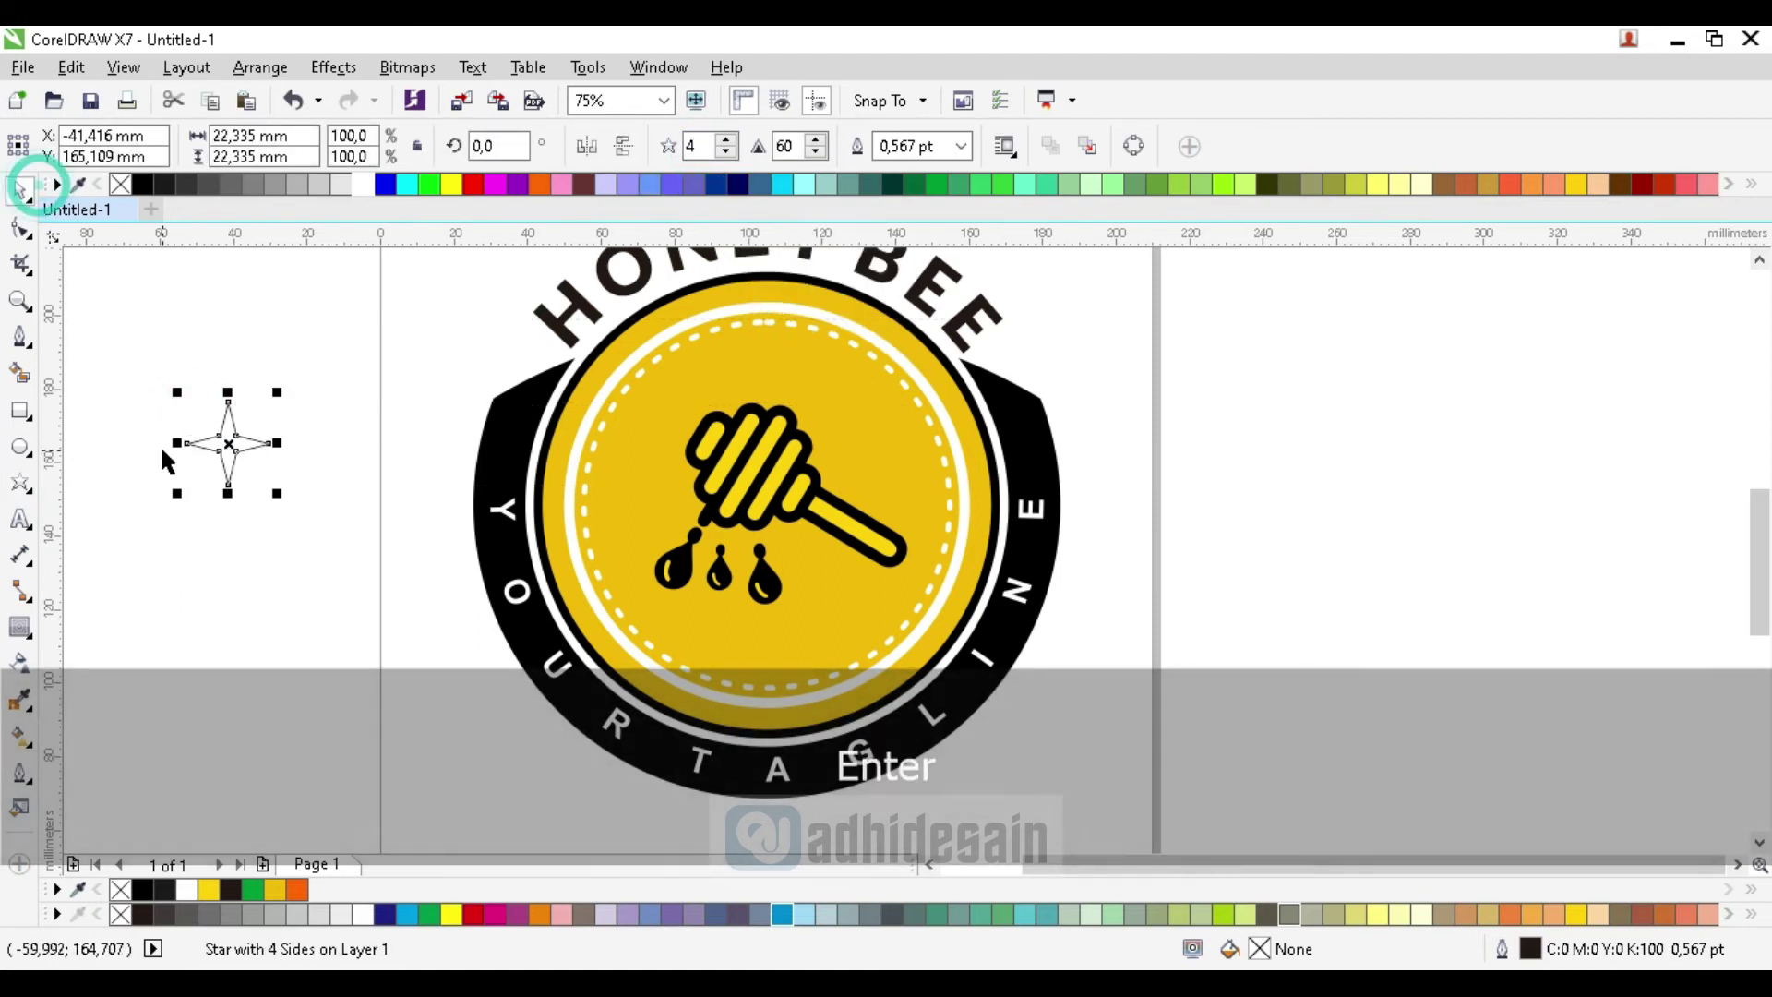
Scale the four-pointed star down to about 9.1 mm and place it on the black crescent just above the letter Y
left_click_drag(238, 436, 502, 444)
scroll(501, 444, "up", 2)
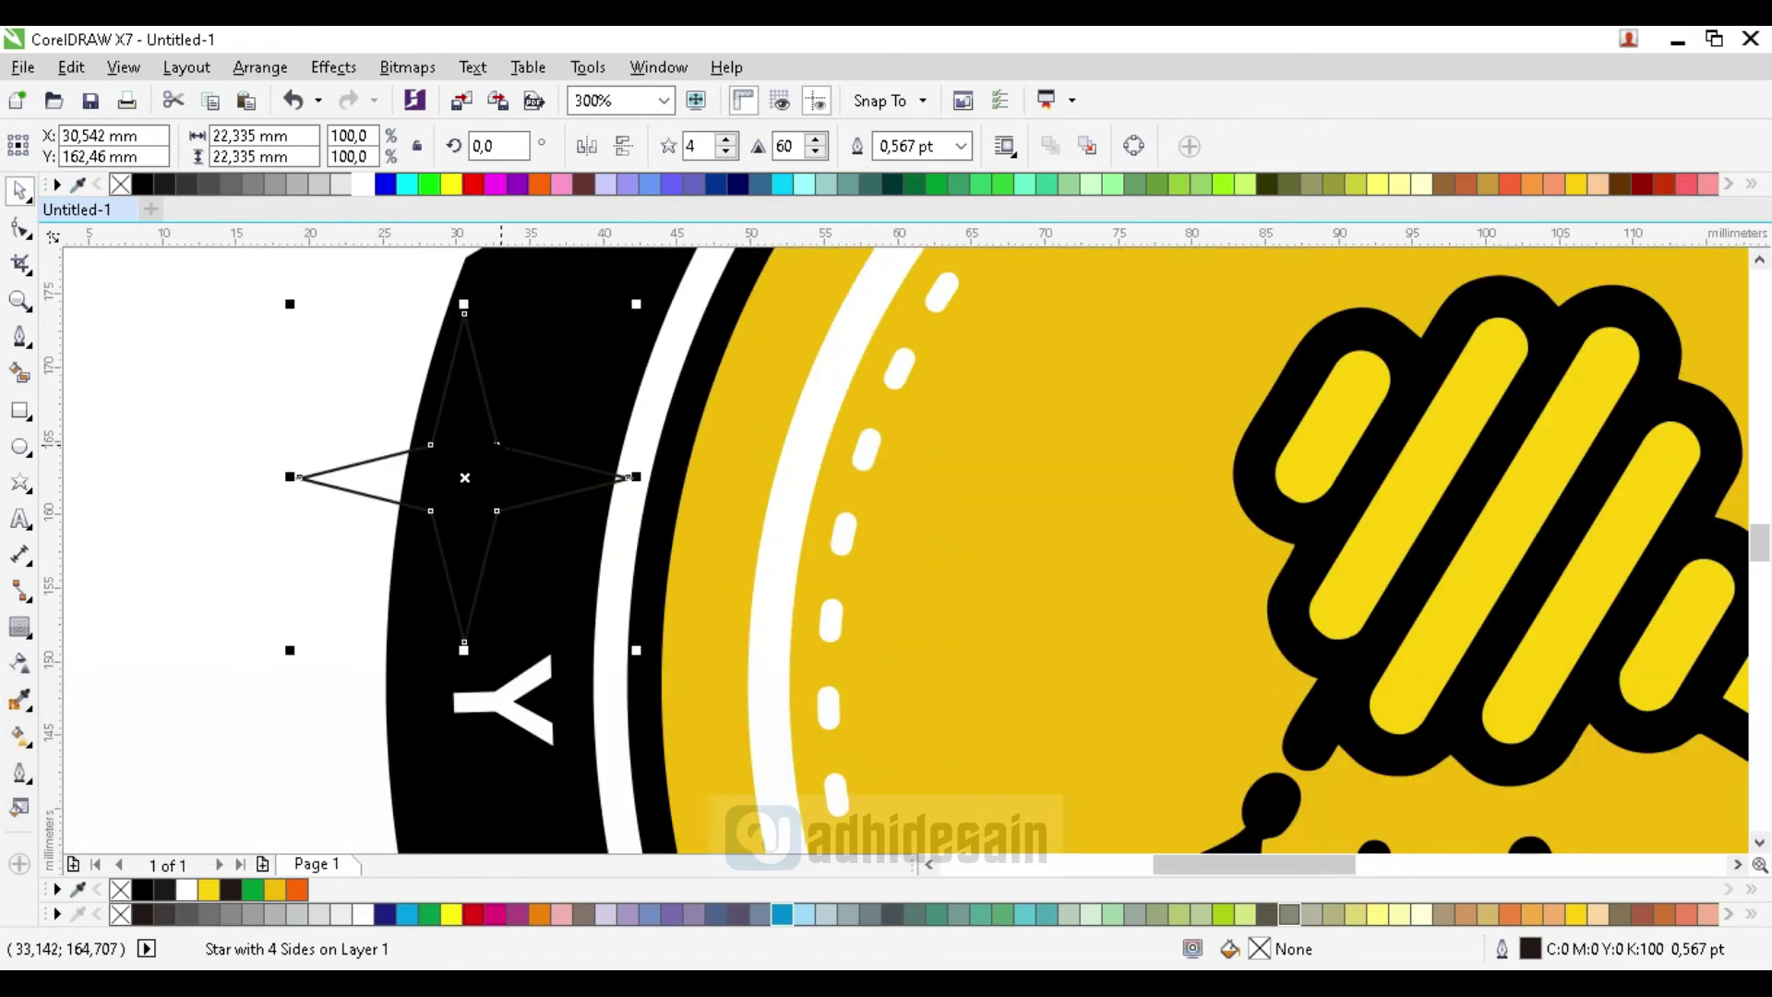
left_click(496, 444)
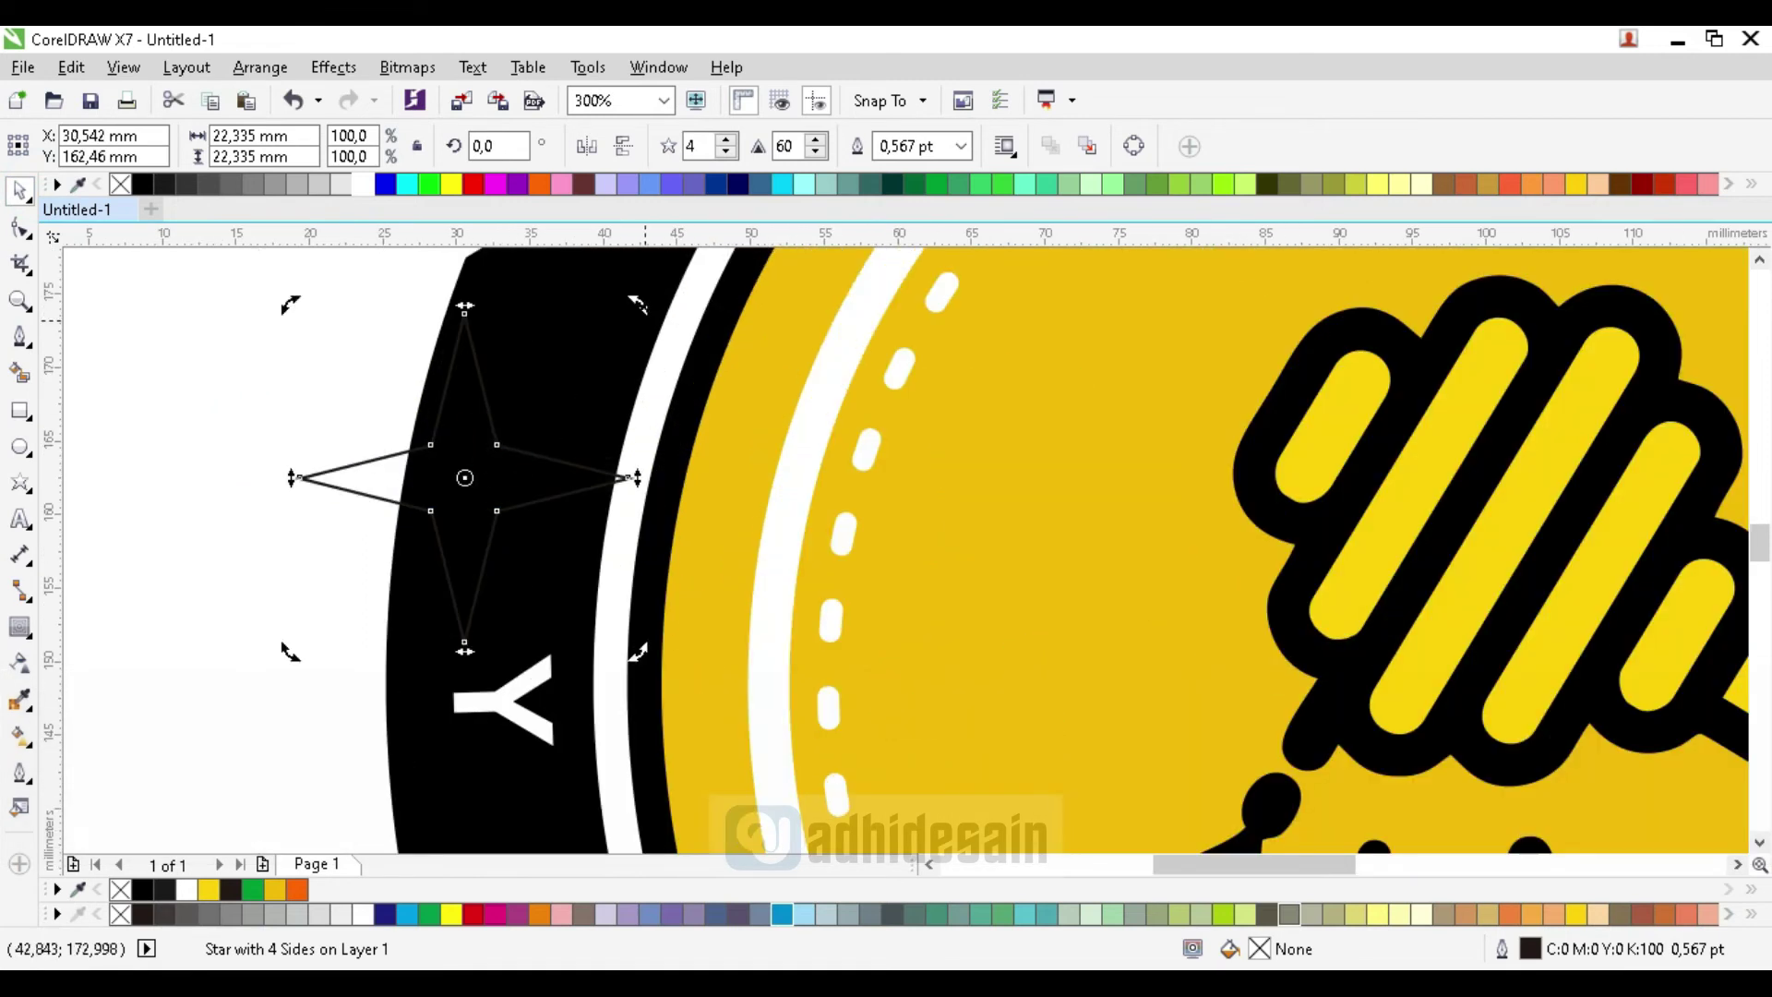
left_click(464, 477)
left_click_drag(635, 306, 441, 498)
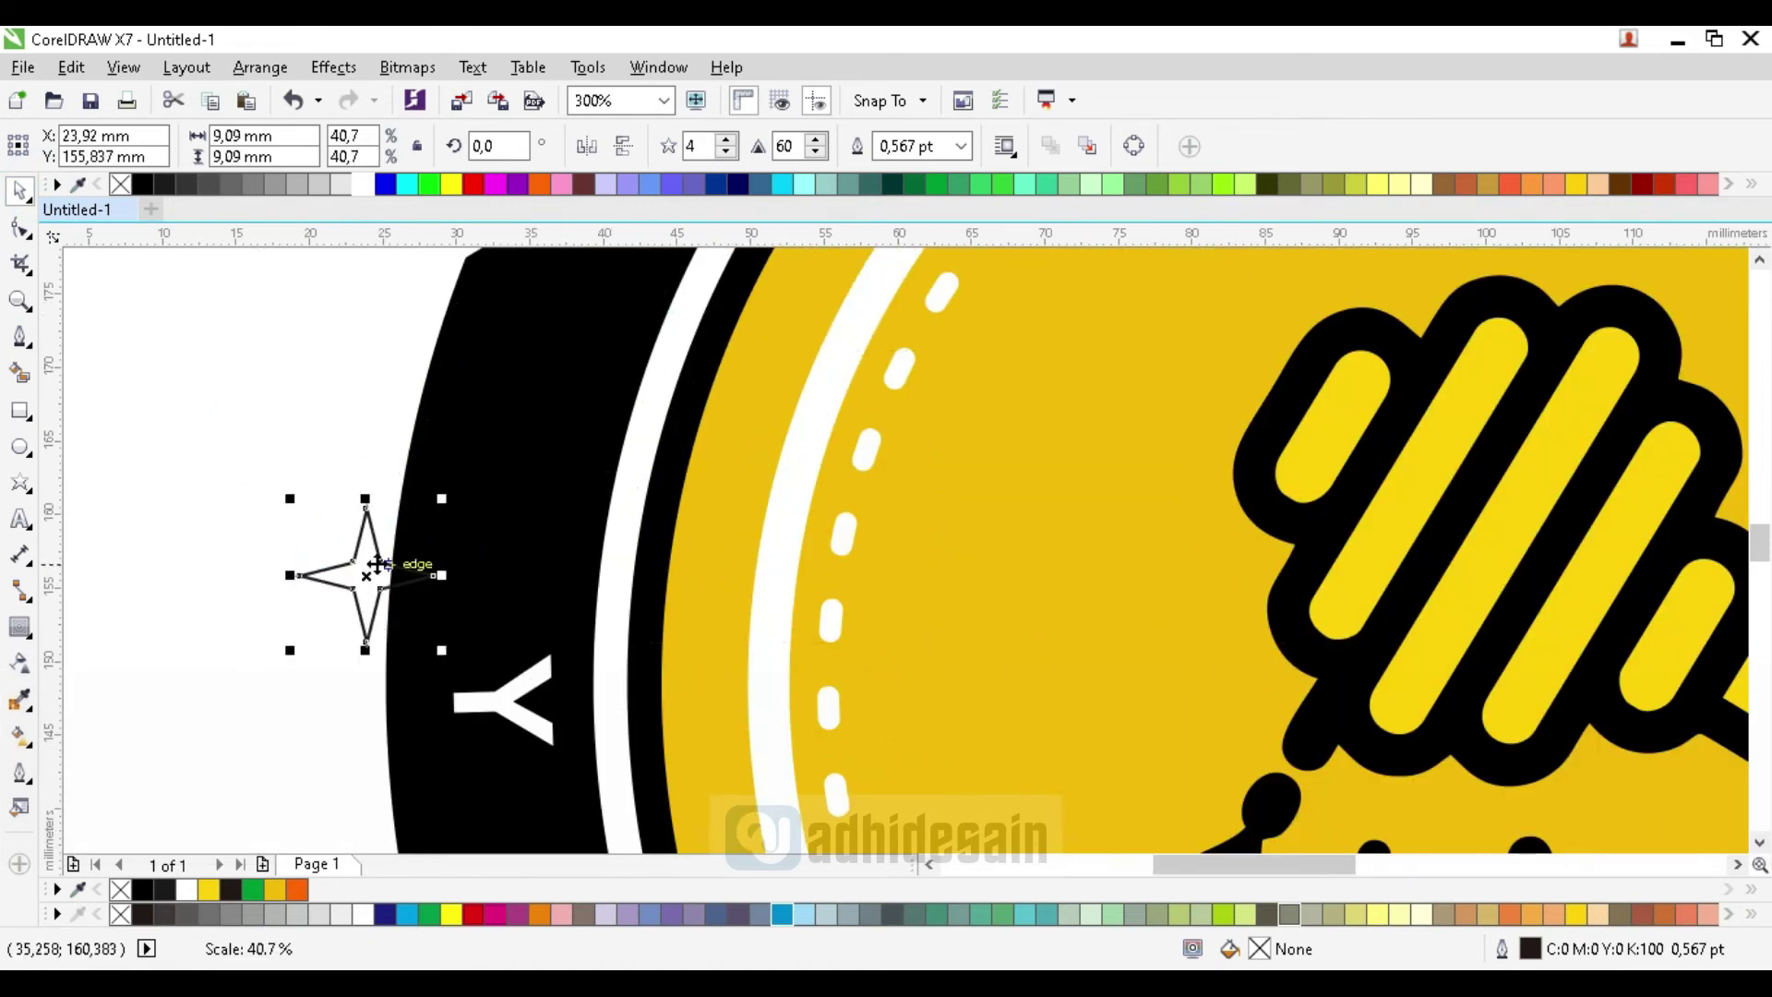
left_click_drag(378, 563, 513, 519)
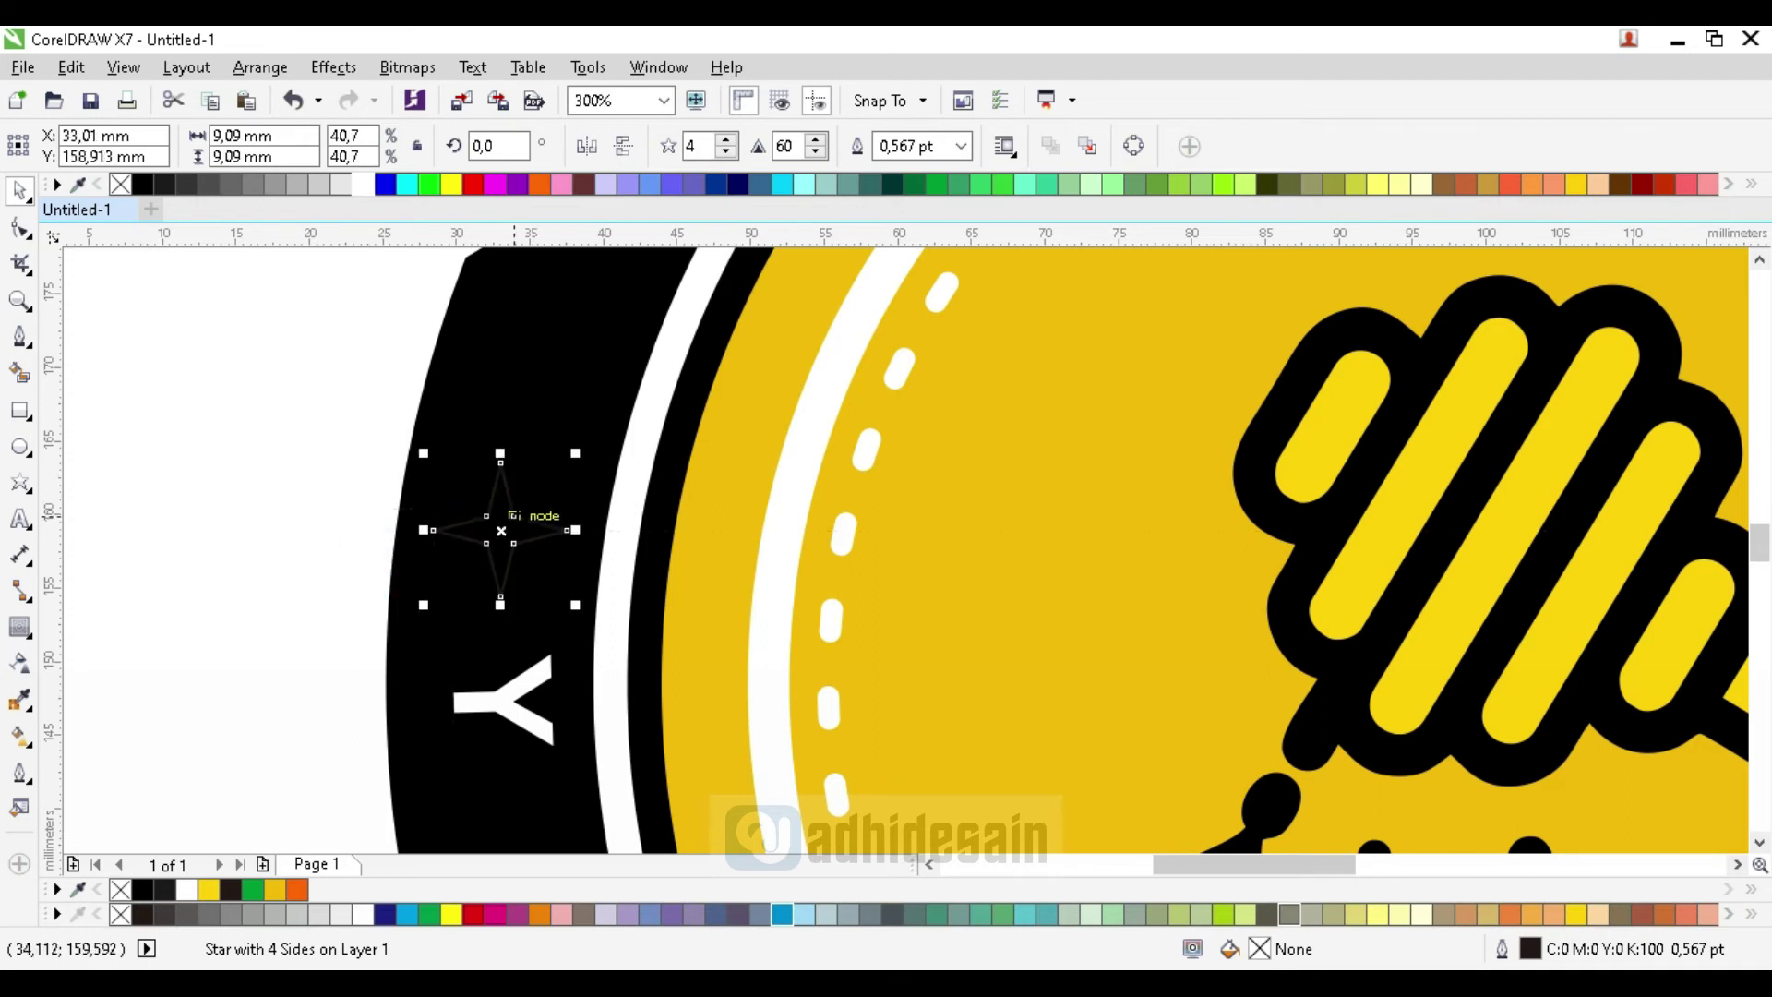
Rotate the small star to about 306.8° to follow the crescent, fill it with white and remove its outline
left_click(501, 531)
left_click_drag(571, 454, 613, 545)
left_click(261, 539)
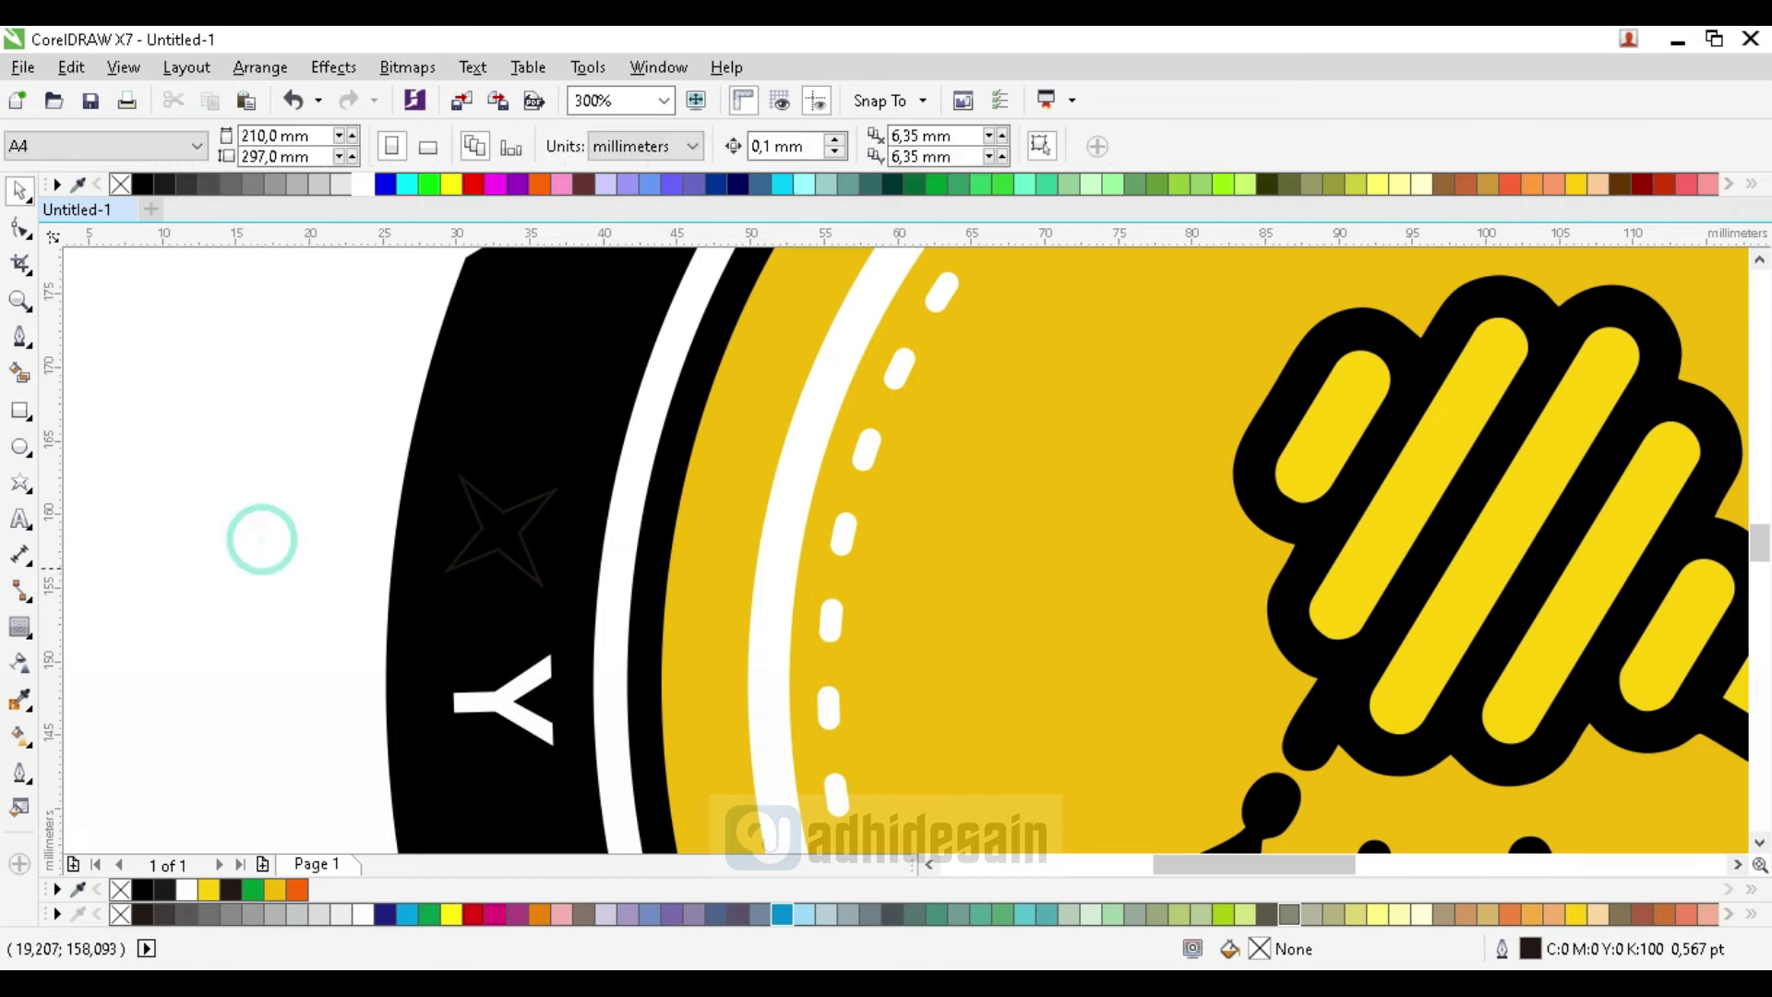
left_click(463, 527)
left_click(483, 527)
left_click(483, 528)
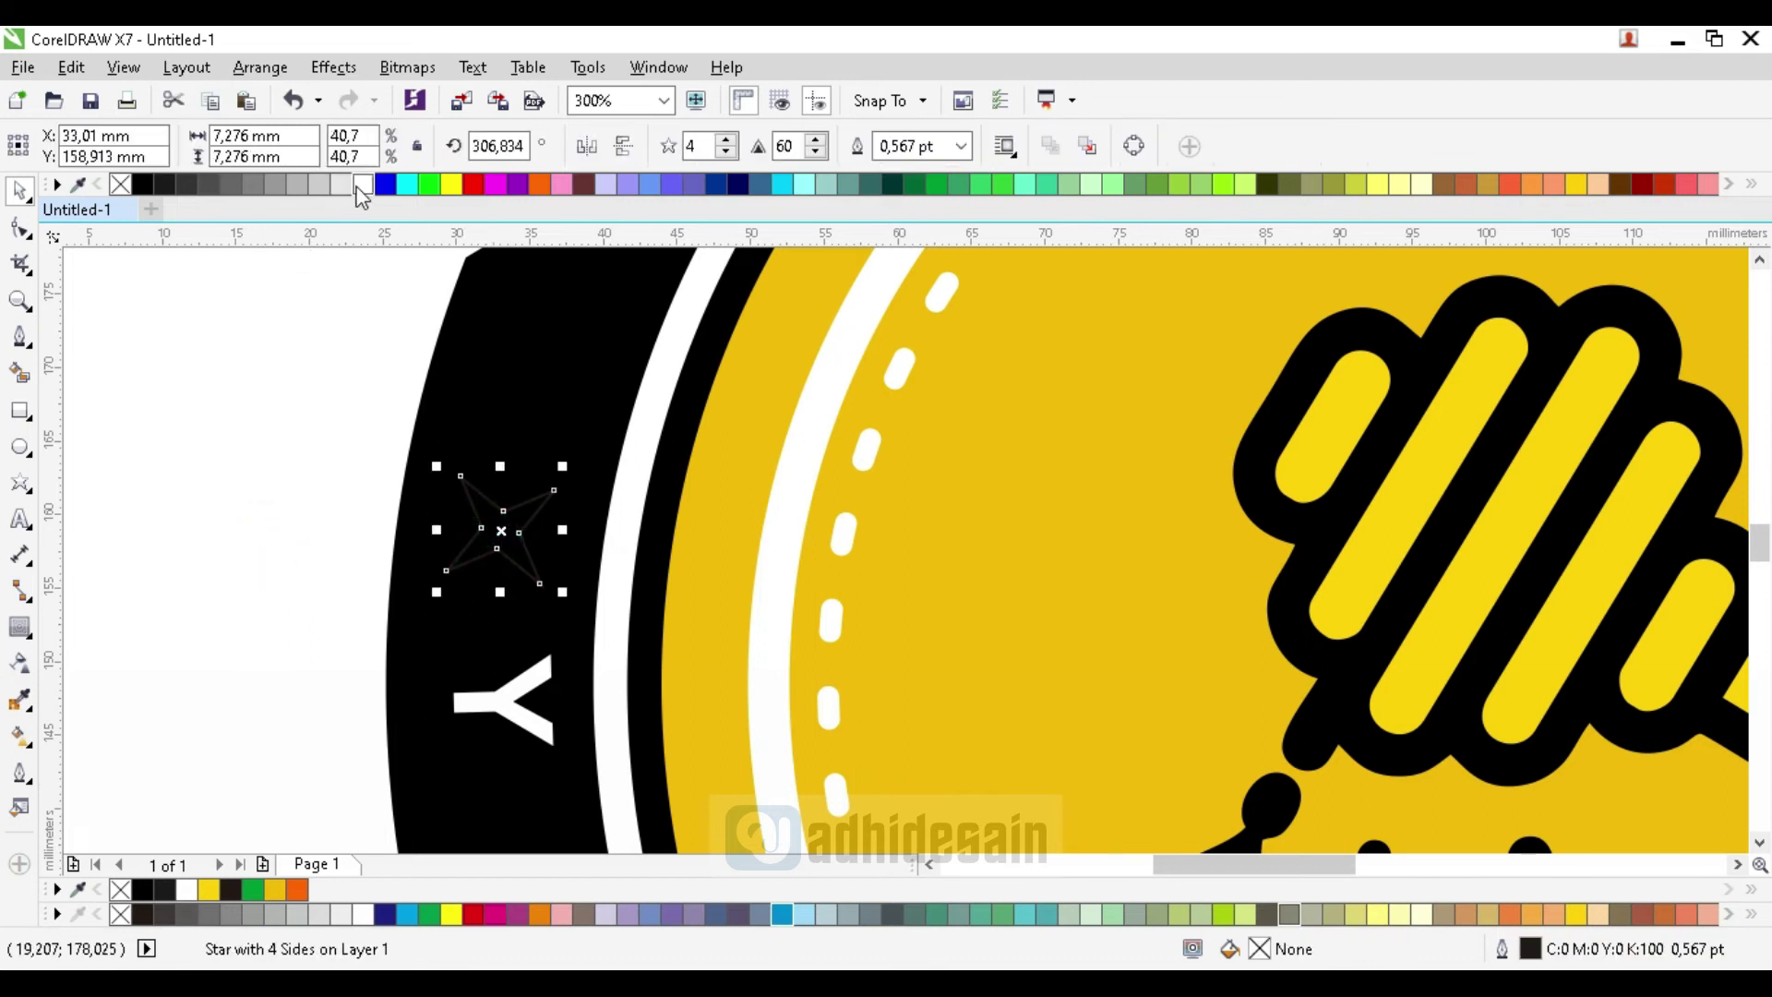
left_click(362, 185)
right_click(120, 185)
left_click(130, 376)
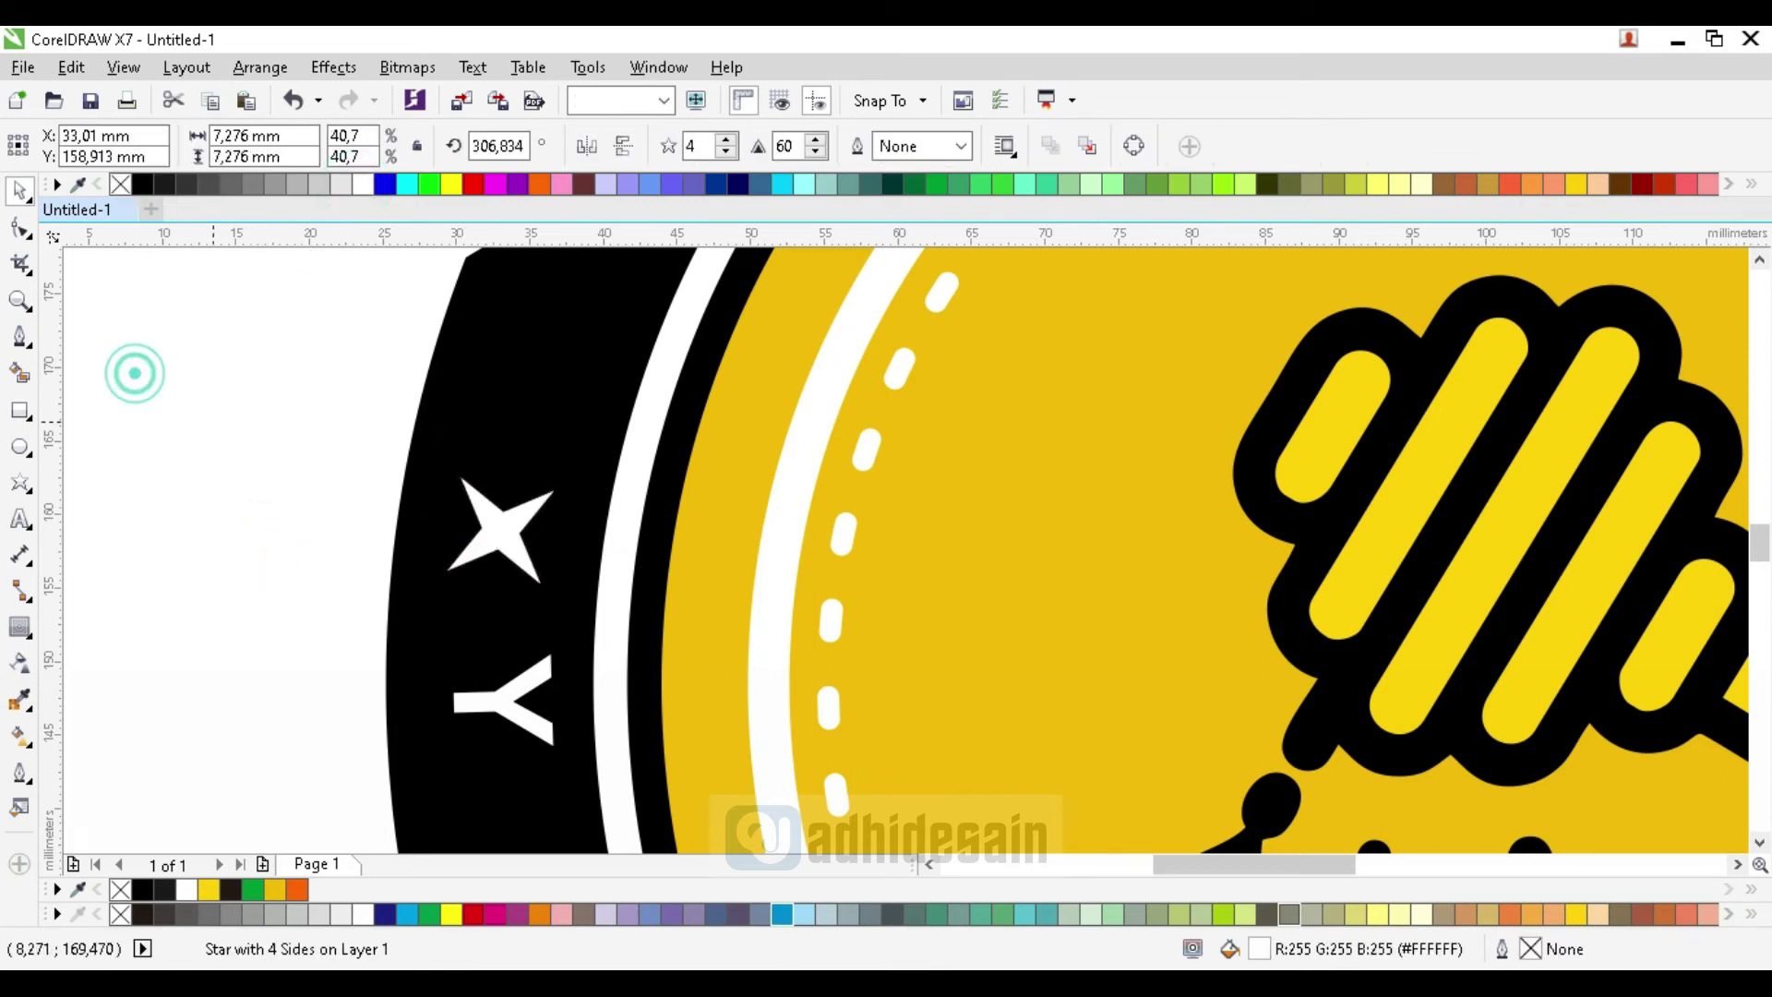
Place a copy of the white star above the first one, nudged to follow the crescent's curve
left_click(514, 549)
left_click_drag(509, 550, 512, 378)
right_click(512, 379)
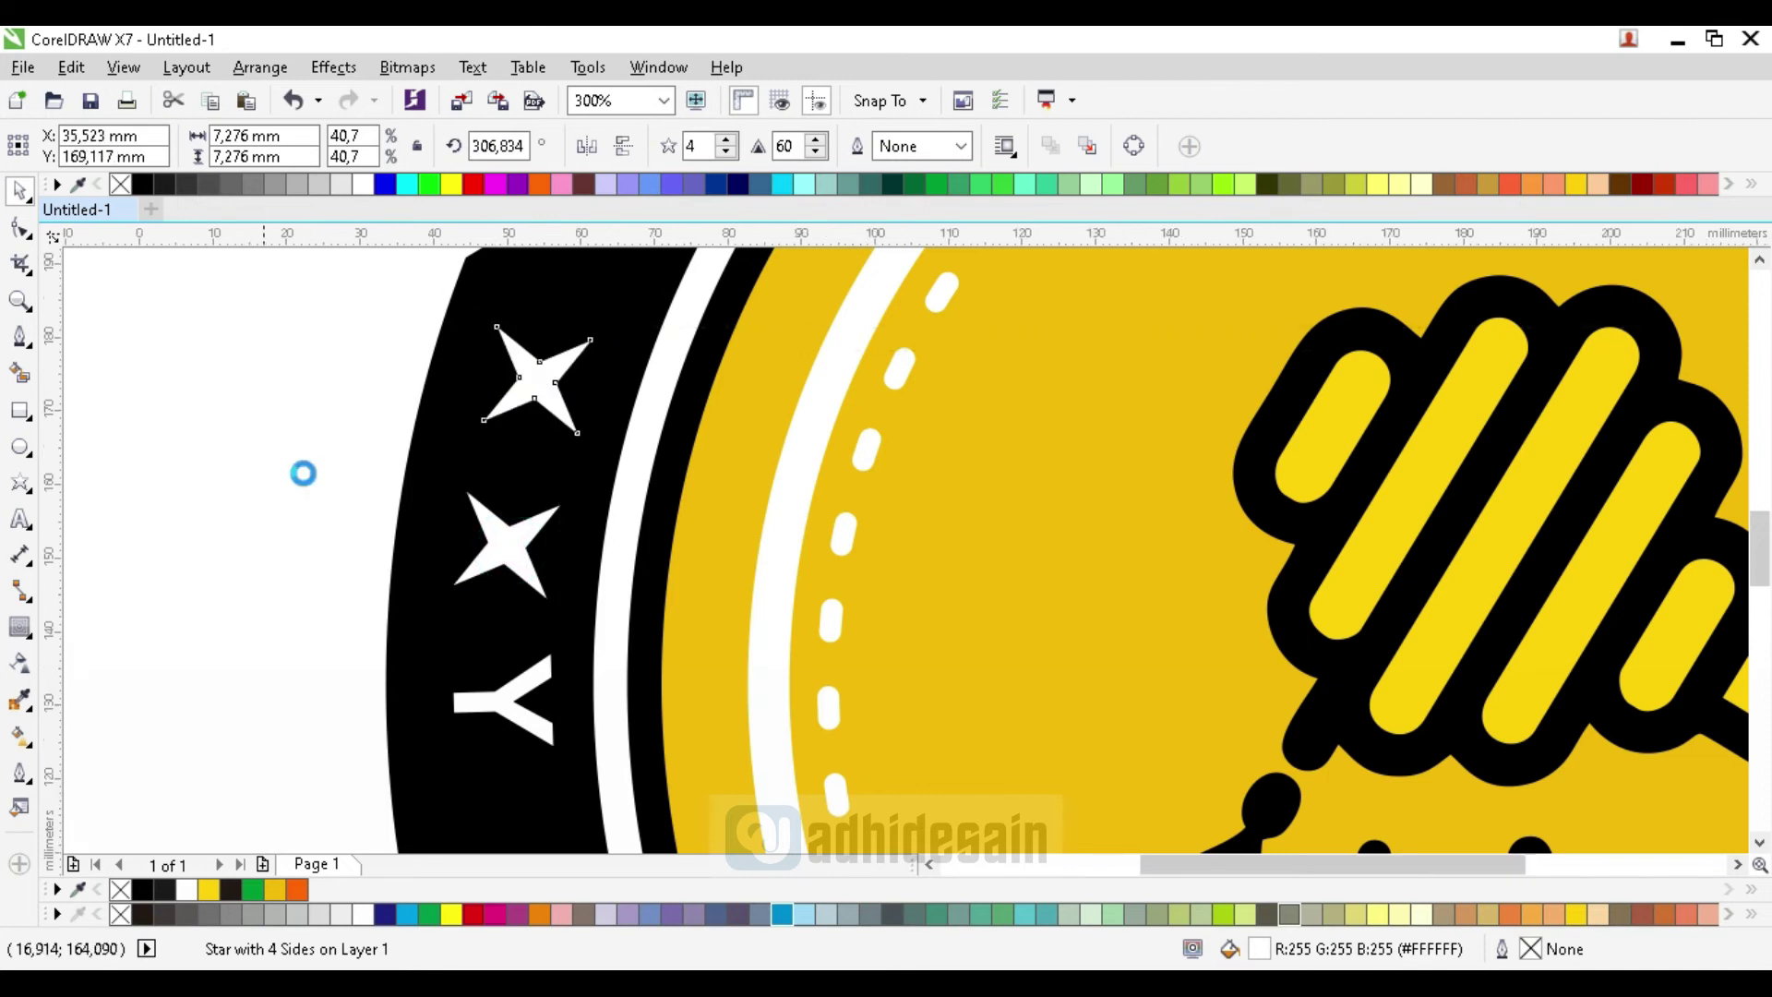
scroll(303, 431, "down", 3)
scroll(240, 423, "up", 2)
left_click(240, 423)
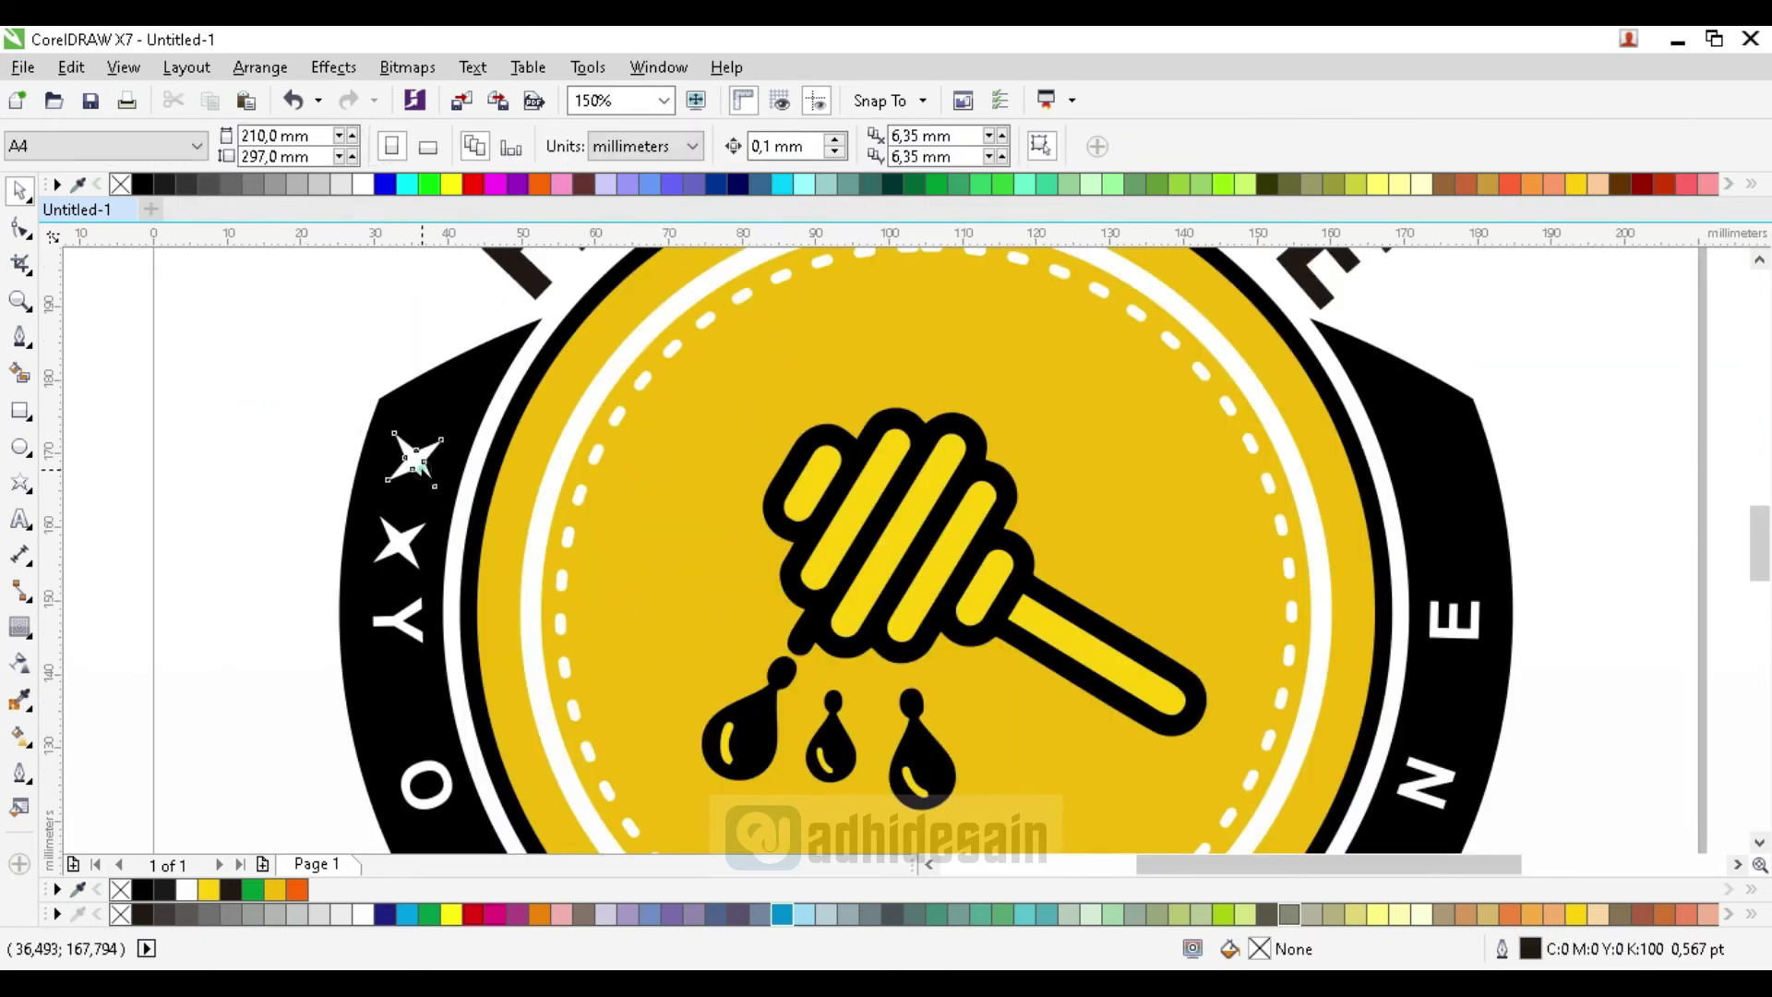
left_click(415, 459)
key("Right")
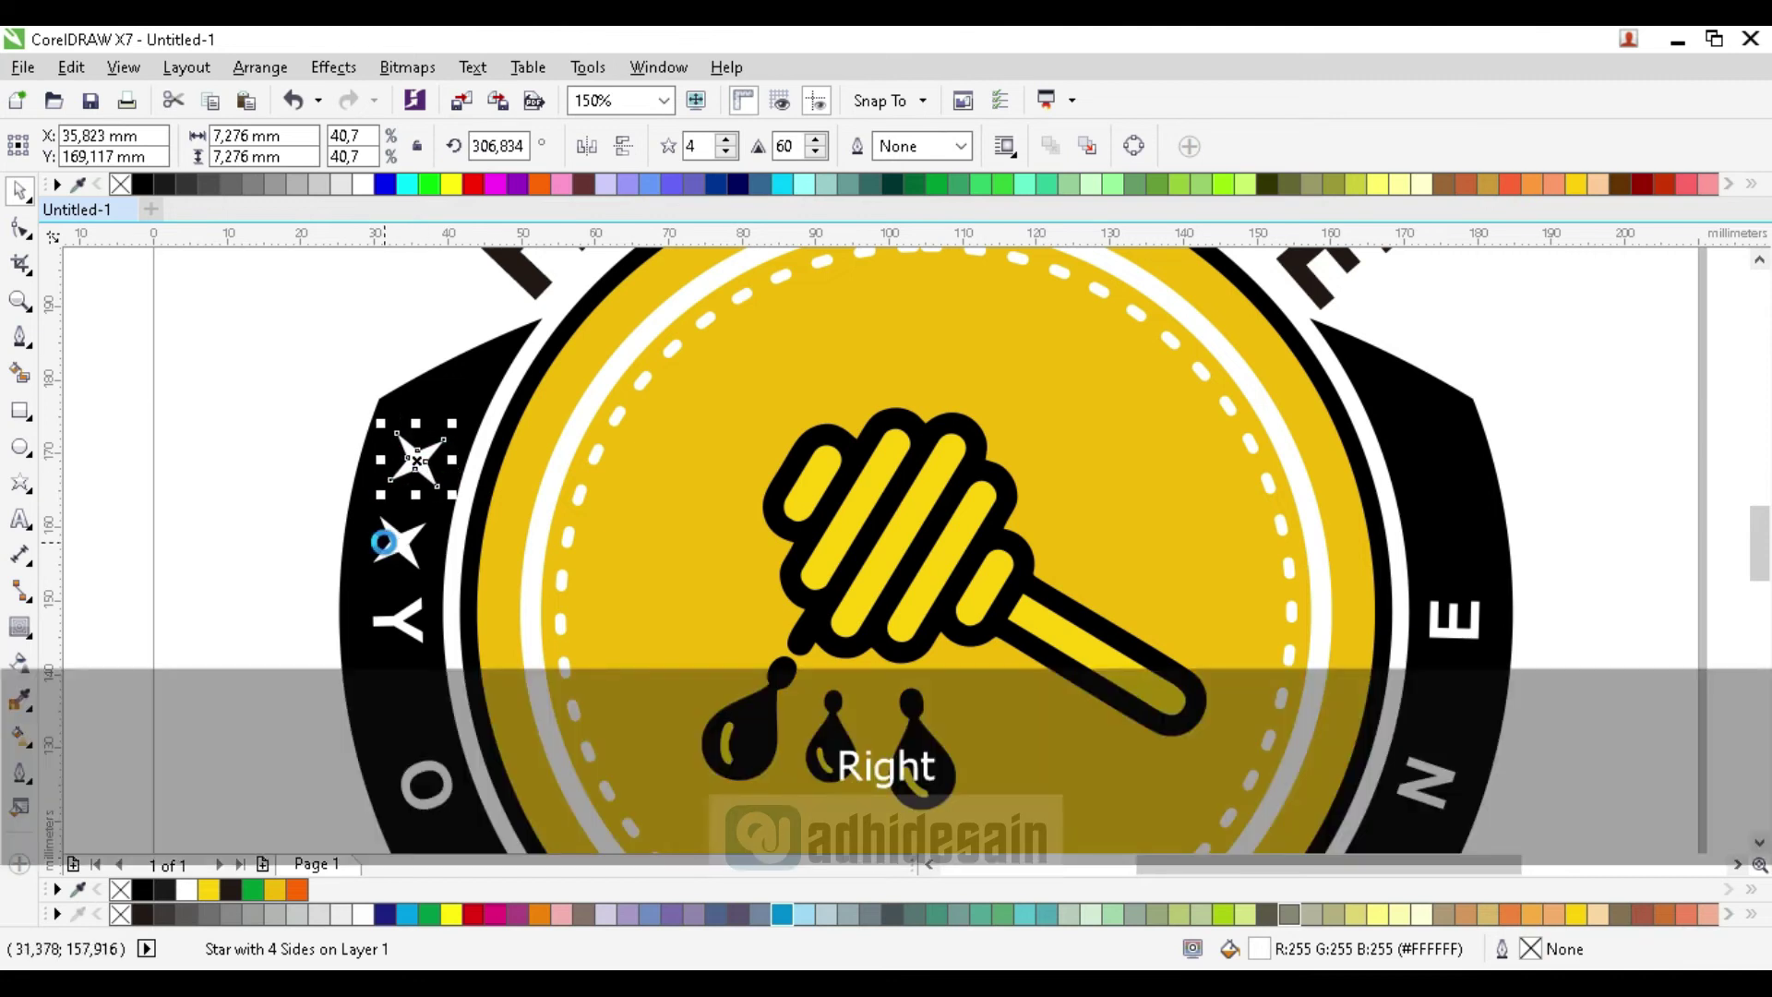
Copy both white stars straight across to the black crescent above the letter E and mirror them horizontally
left_click(185, 470)
left_click_drag(186, 373, 477, 595)
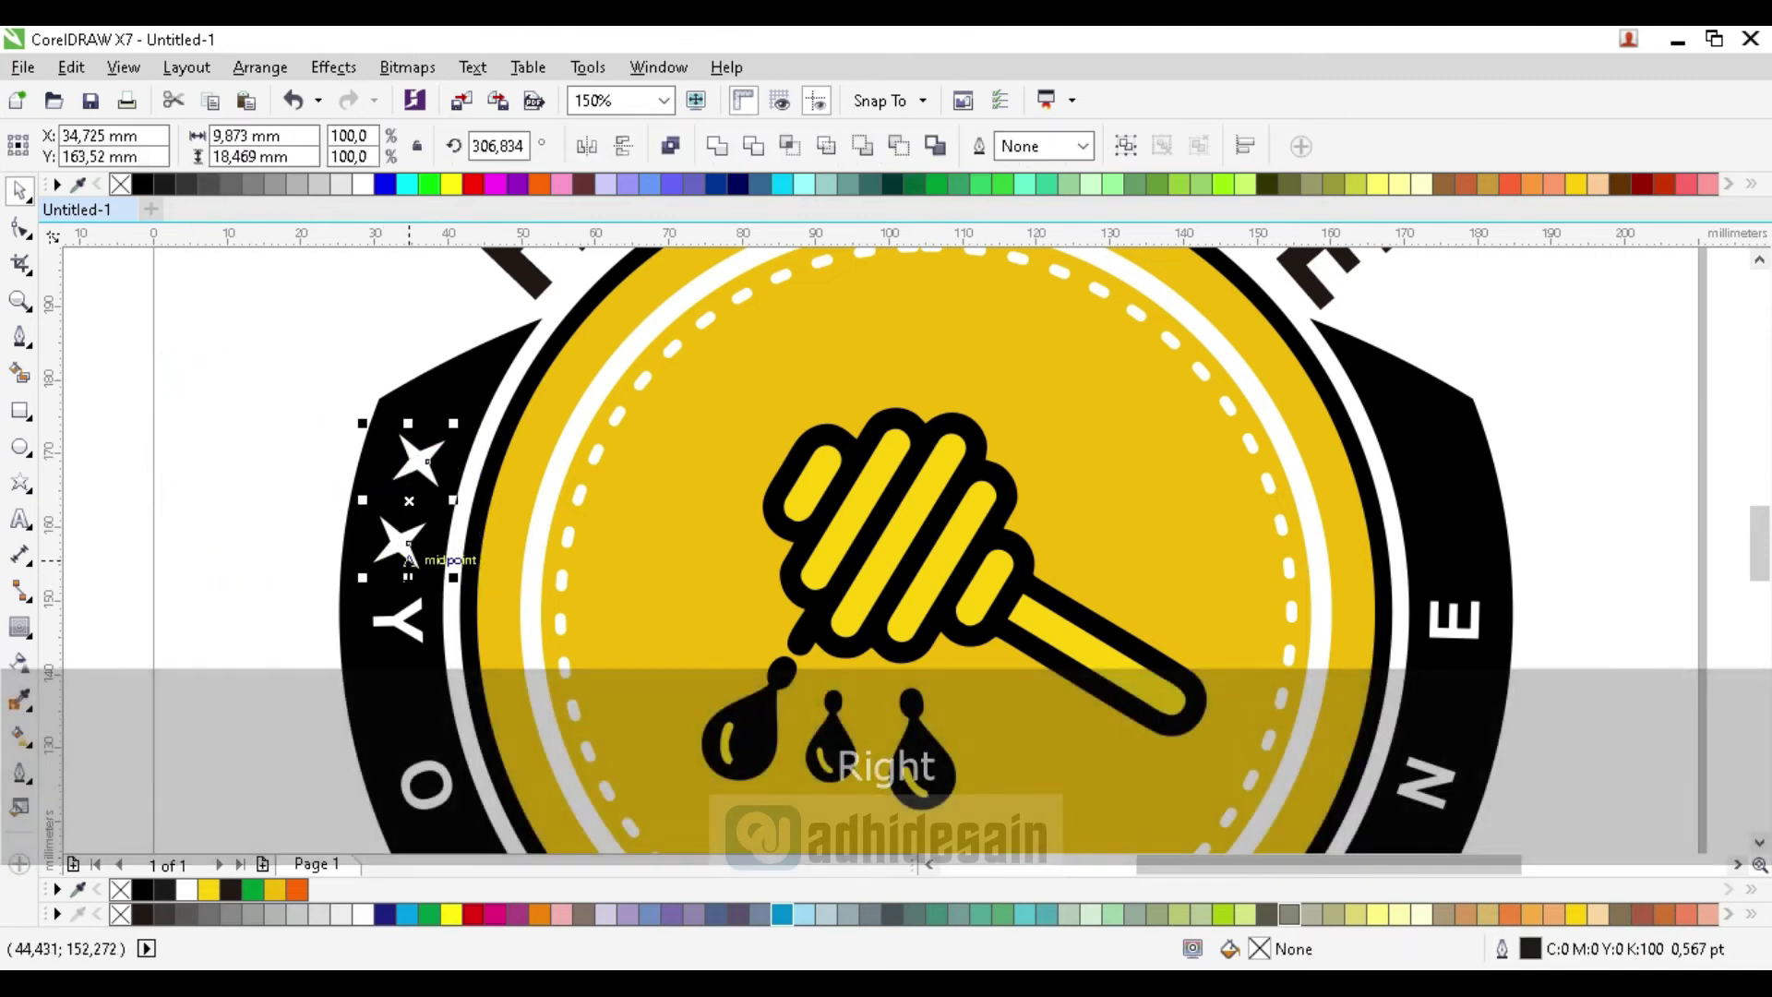
left_click_drag(410, 499, 1459, 502)
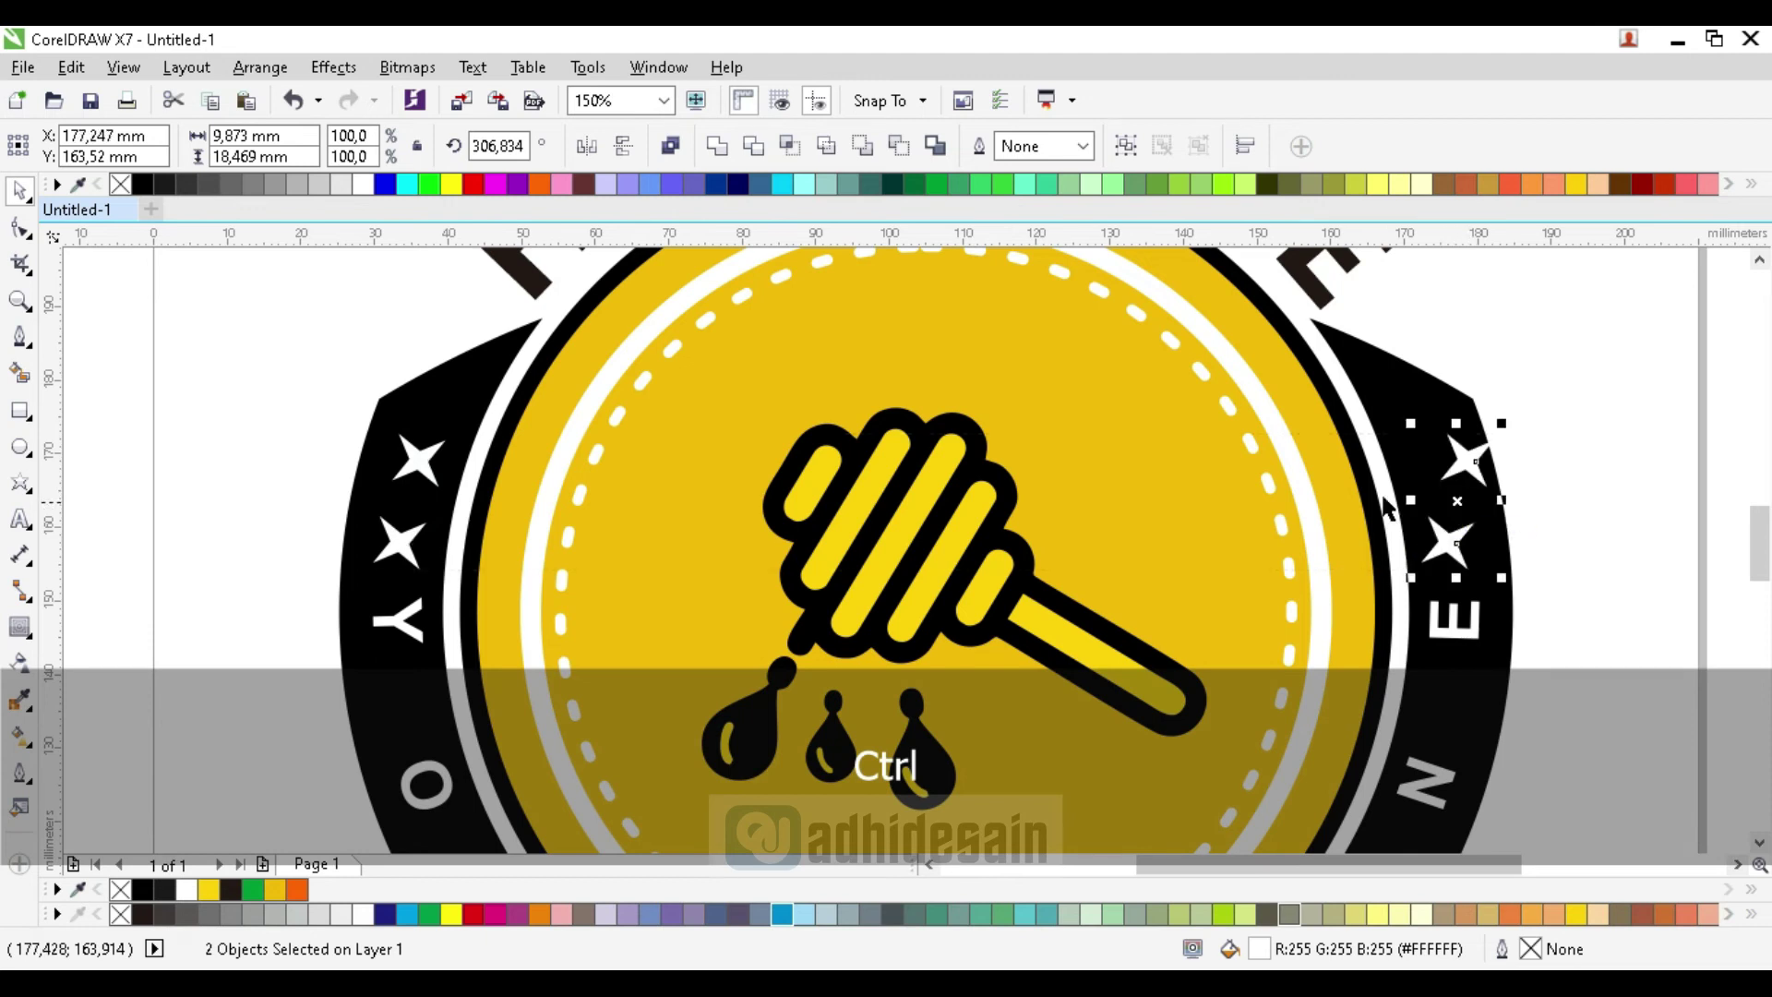
left_click(588, 146)
scroll(1503, 526, "up", 2)
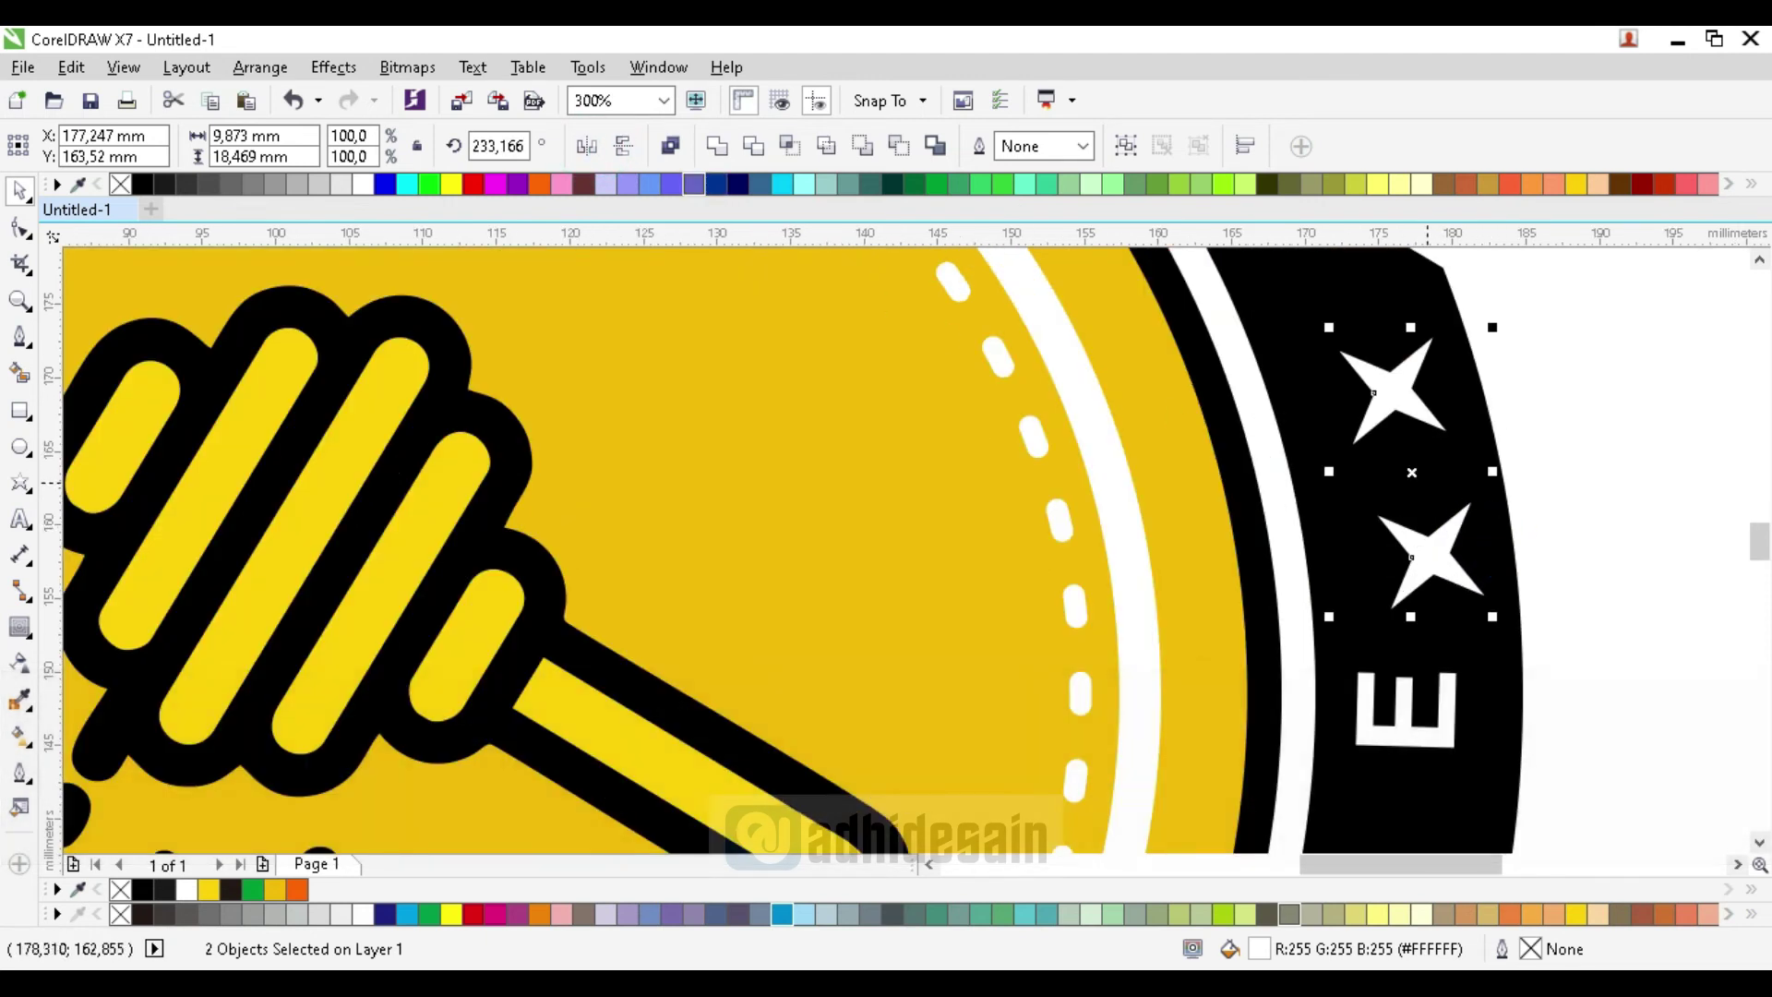
left_click_drag(1416, 475, 1408, 475)
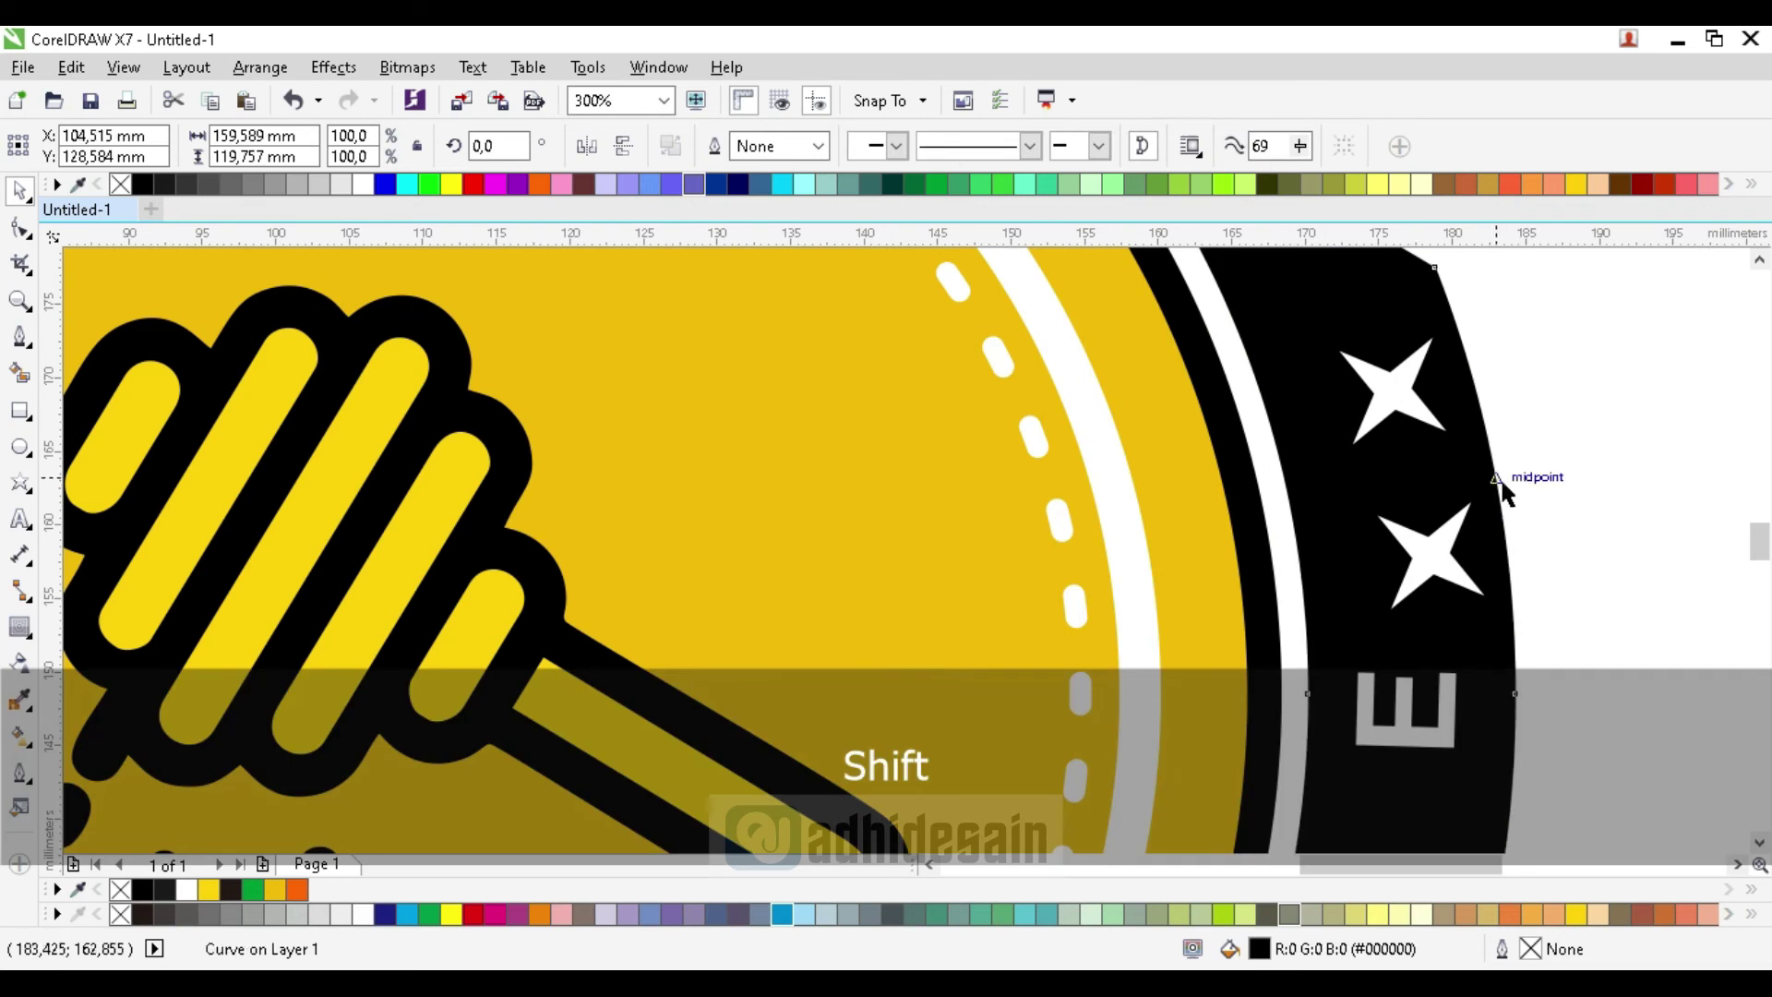
key("z")
left_click(19, 191)
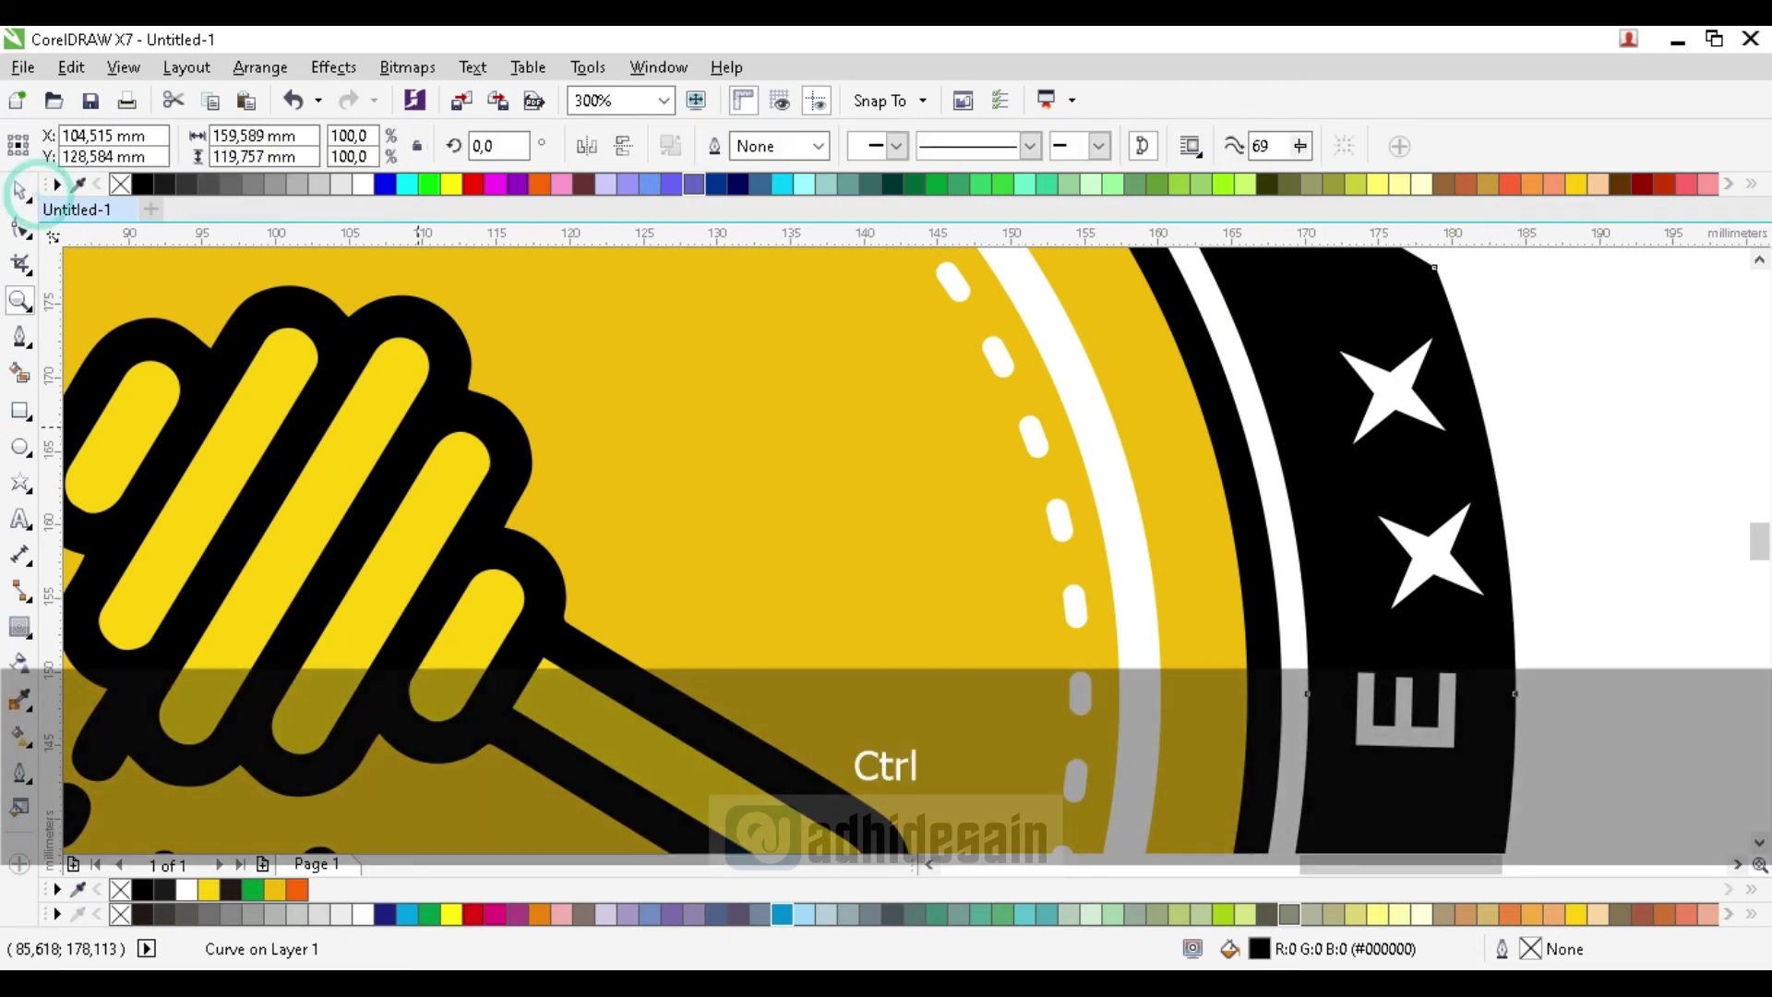
key("ctrl+z")
Shift the mirrored star pair slightly inward to X 176.705 mm so it sits centred within the black crescent above the E
left_click_drag(1602, 658, 1329, 380)
scroll(1329, 380, "up", 1)
left_click_drag(1465, 395, 1457, 397)
scroll(1457, 397, "down", 1)
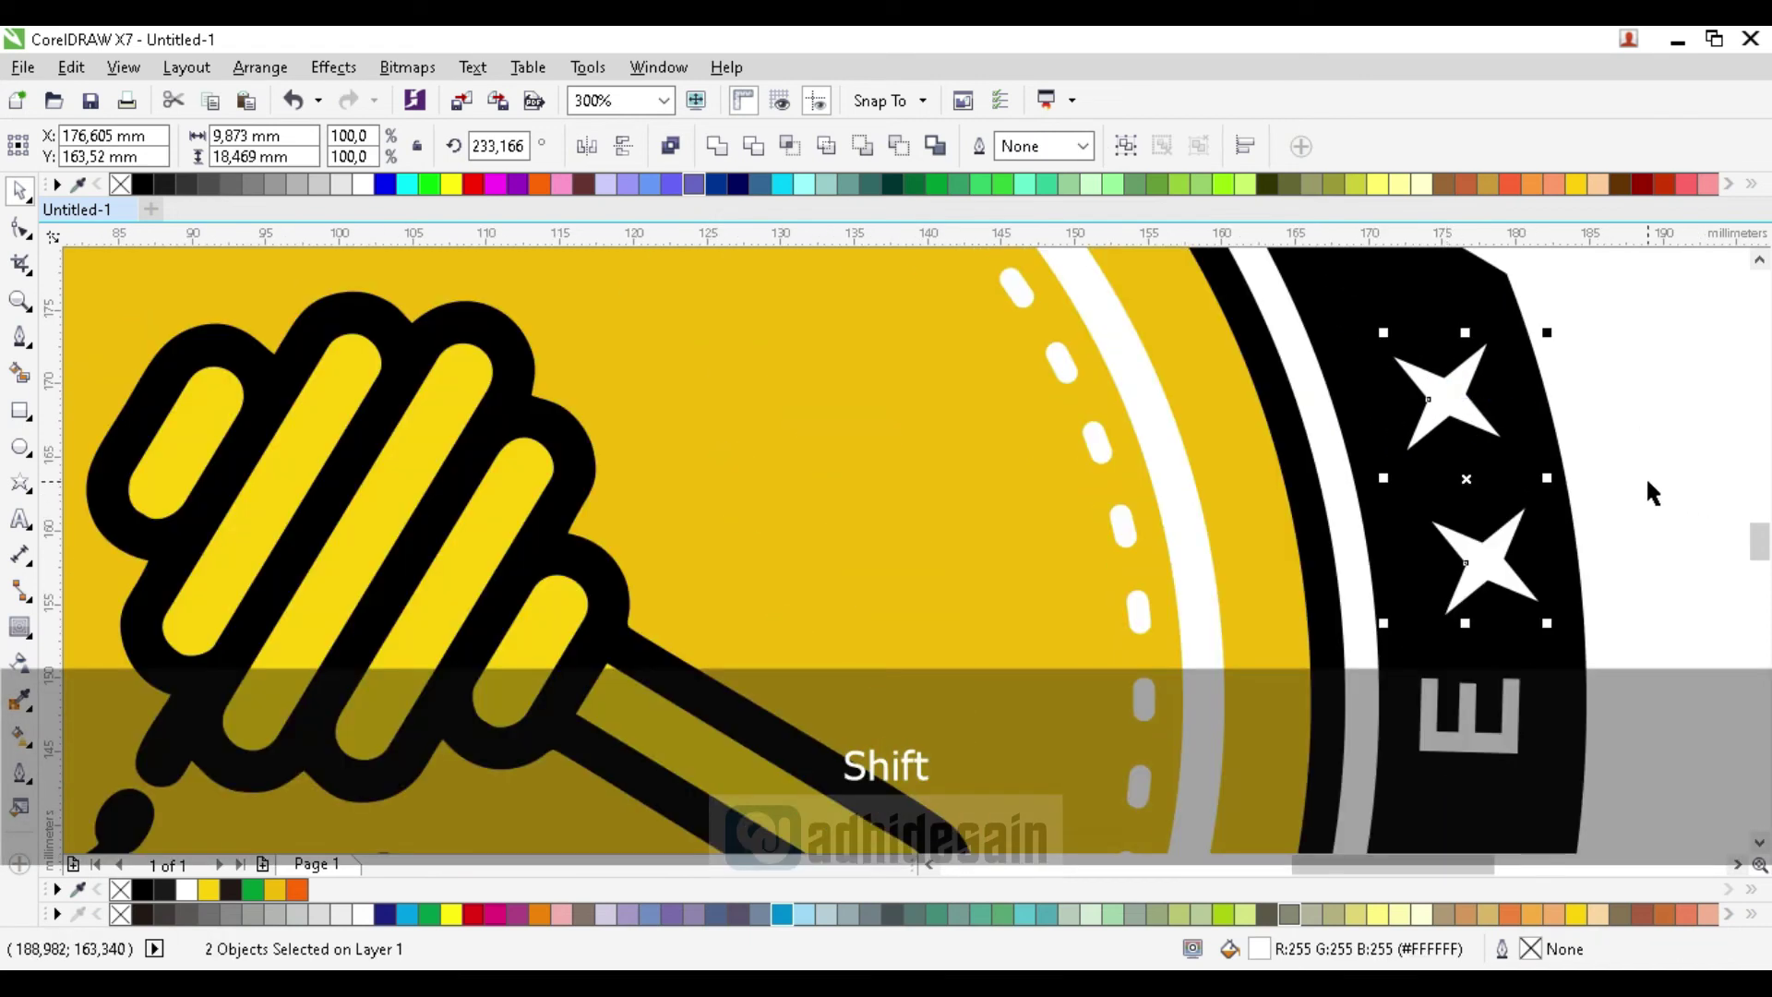
key("Right")
scroll(952, 577, "down", 1)
scroll(952, 577, "down", 3)
left_click(1370, 523)
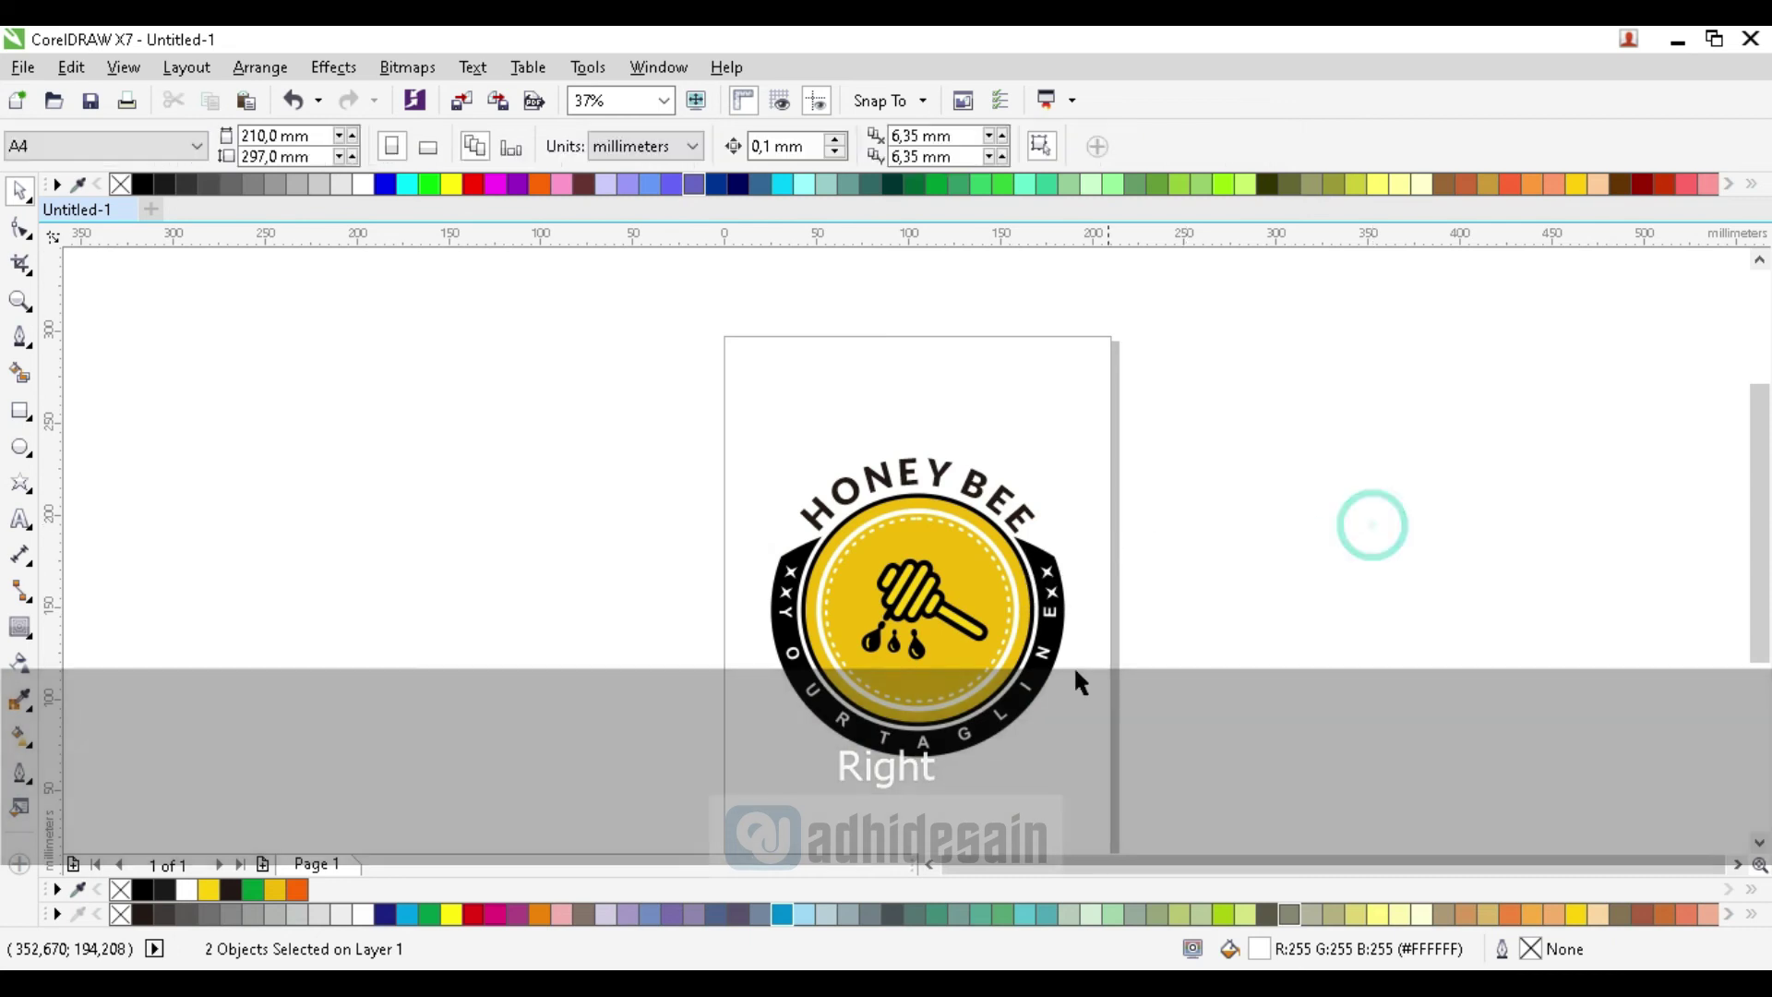
Try to enlarge the black honey dipper shape from its centre to about 73 × 54 mm
scroll(906, 556, "down", 1)
scroll(907, 556, "up", 1)
scroll(909, 565, "up", 1)
scroll(909, 564, "down", 1)
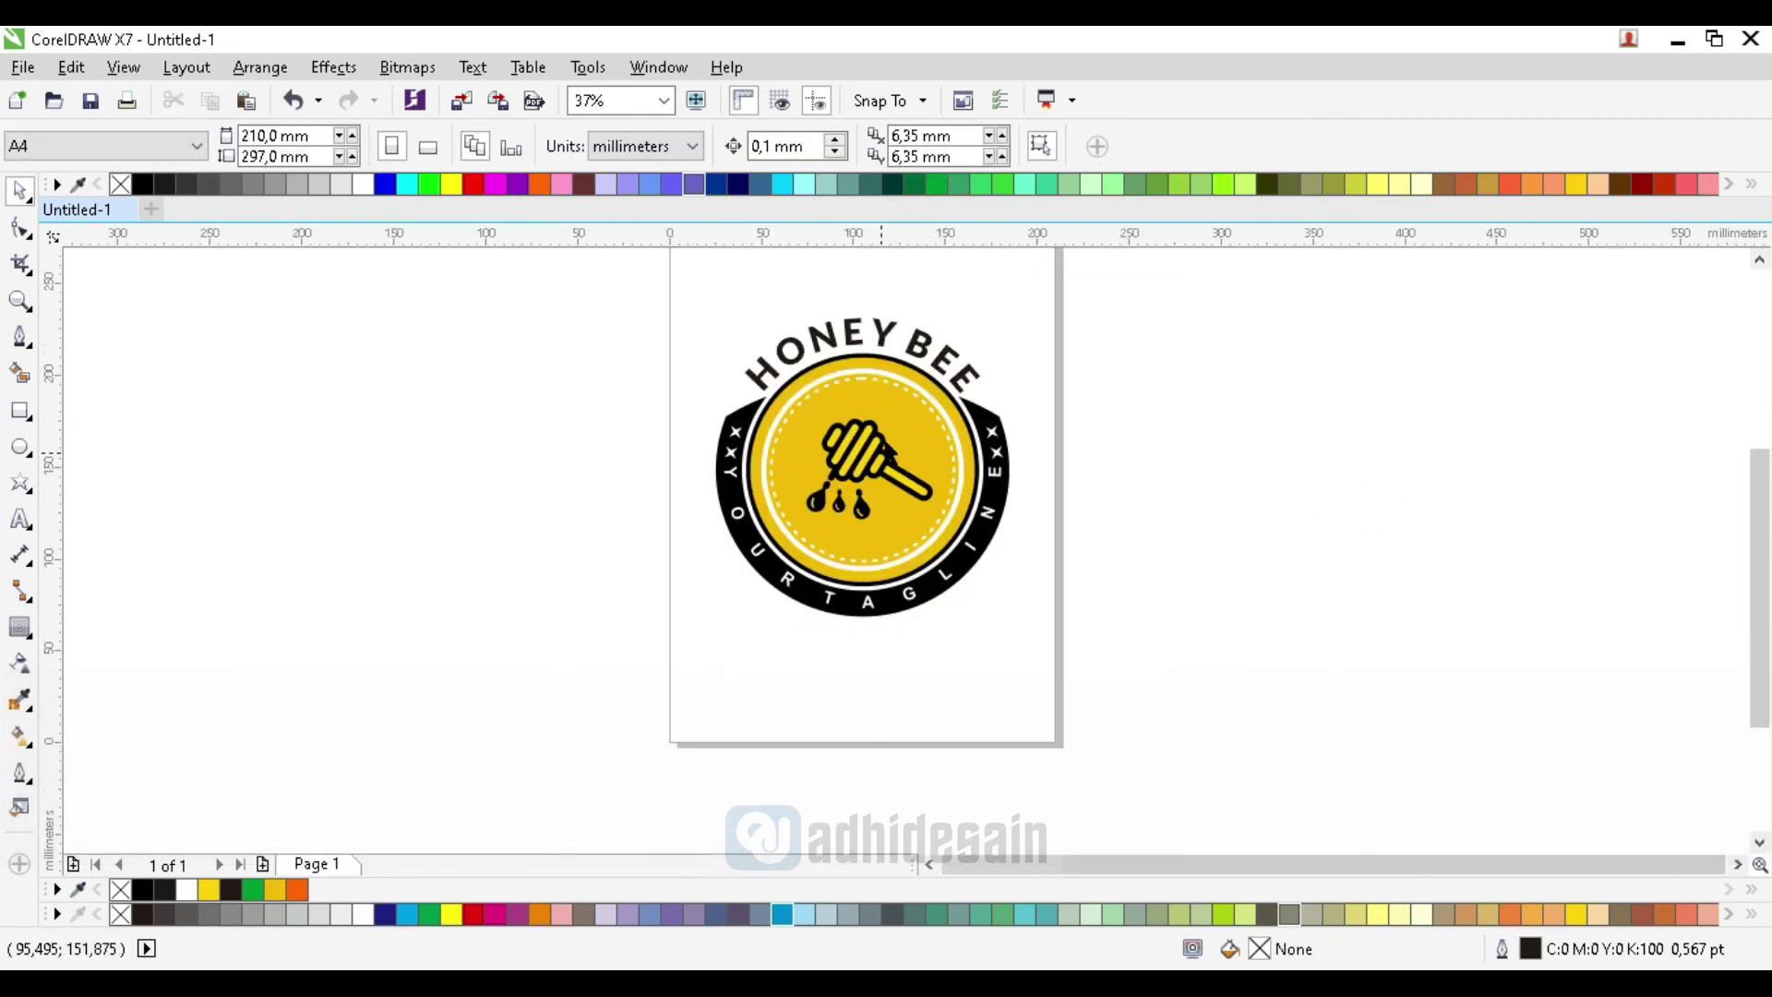
scroll(878, 401, "up", 1)
left_click(877, 450)
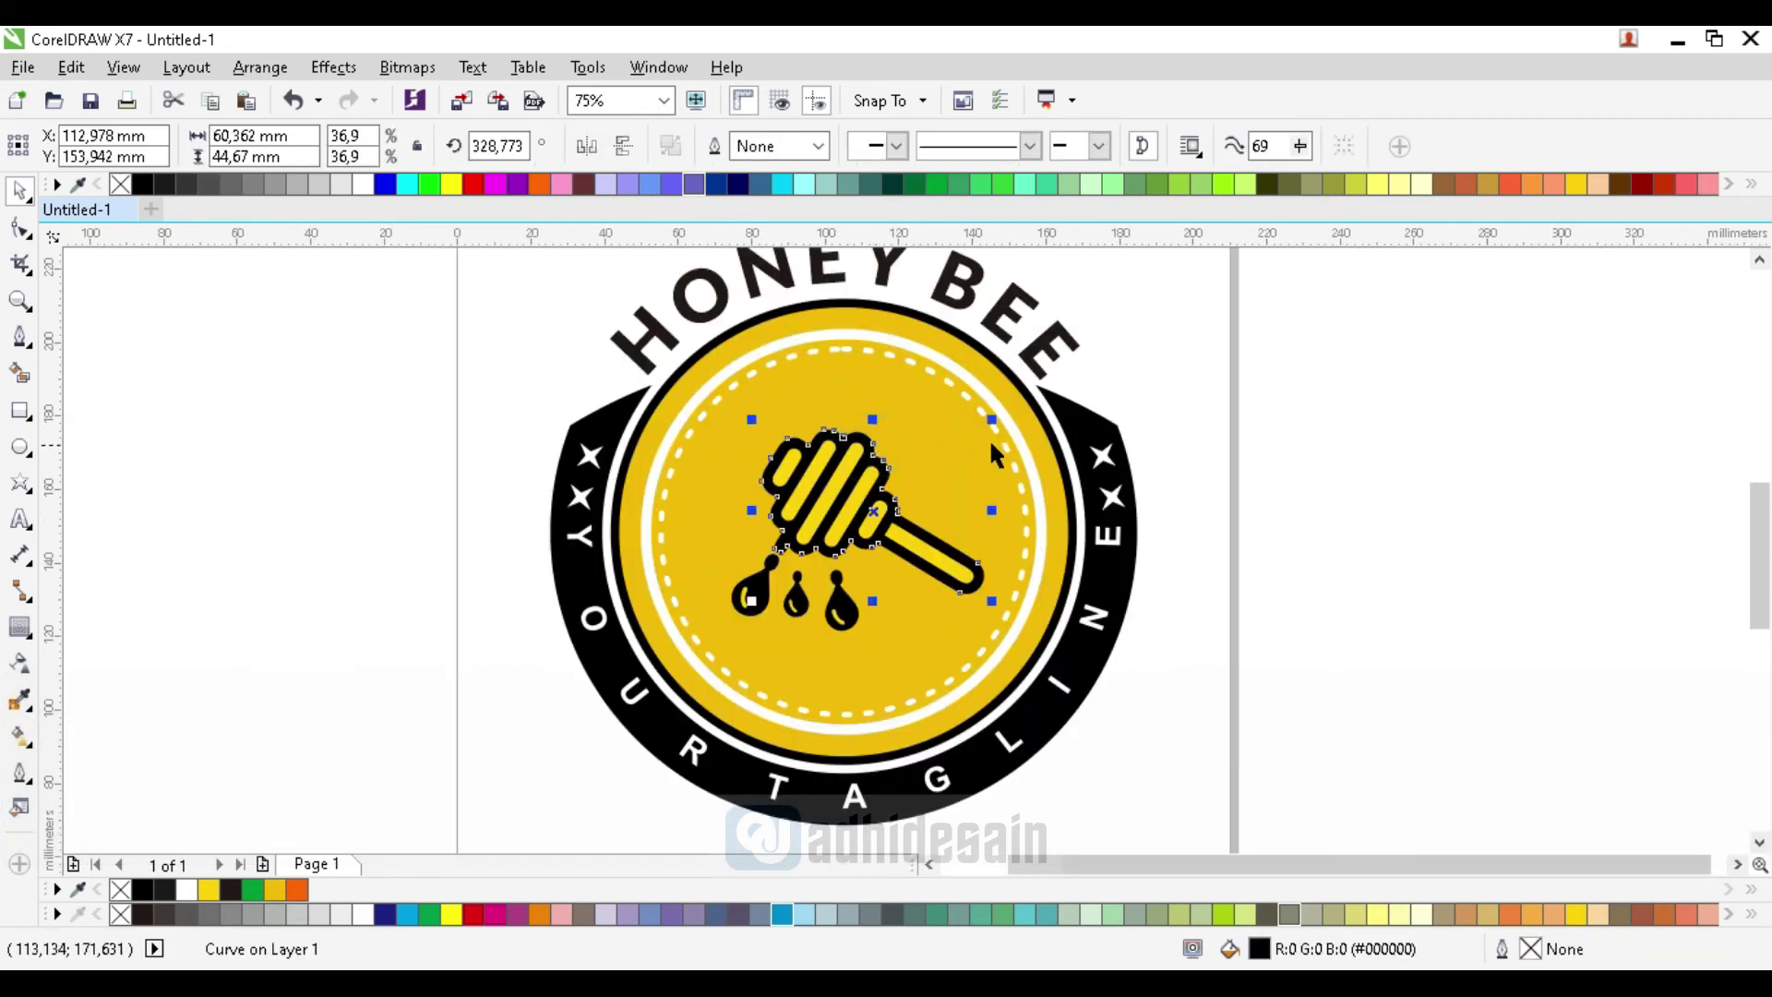
key("shift")
left_click_drag(995, 425, 1015, 402)
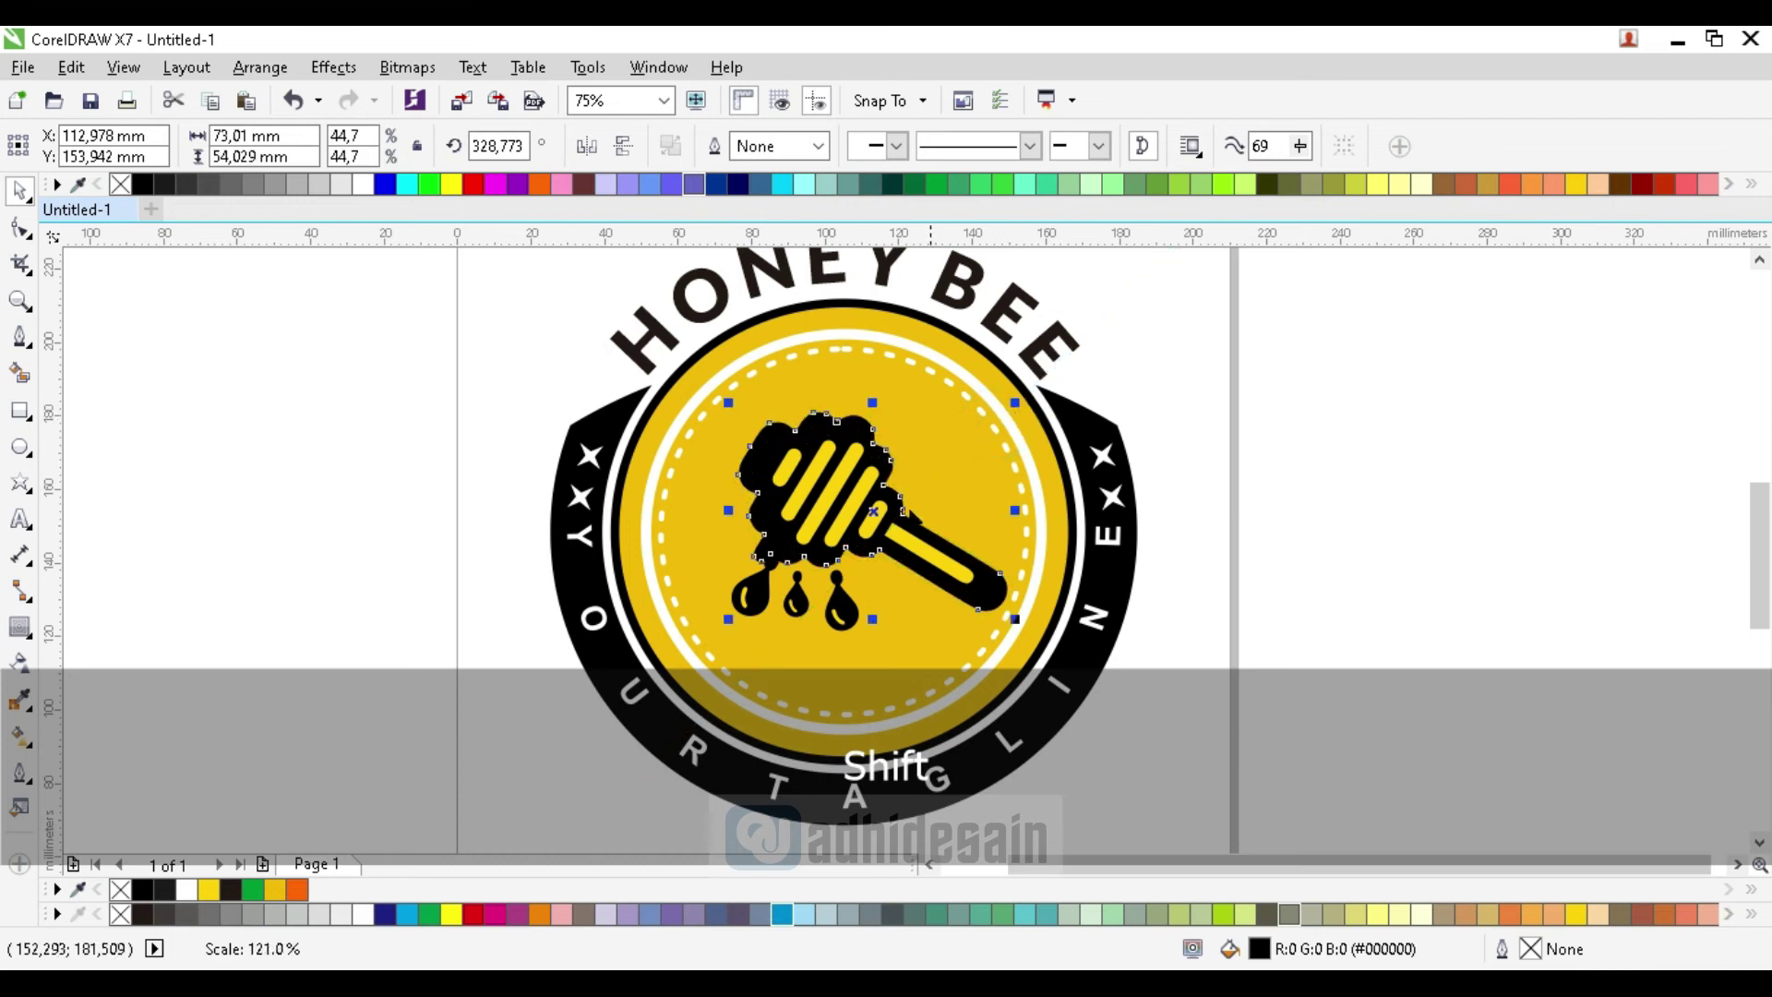
key("ctrl+z")
key("ctrl+z")
left_click(451, 385)
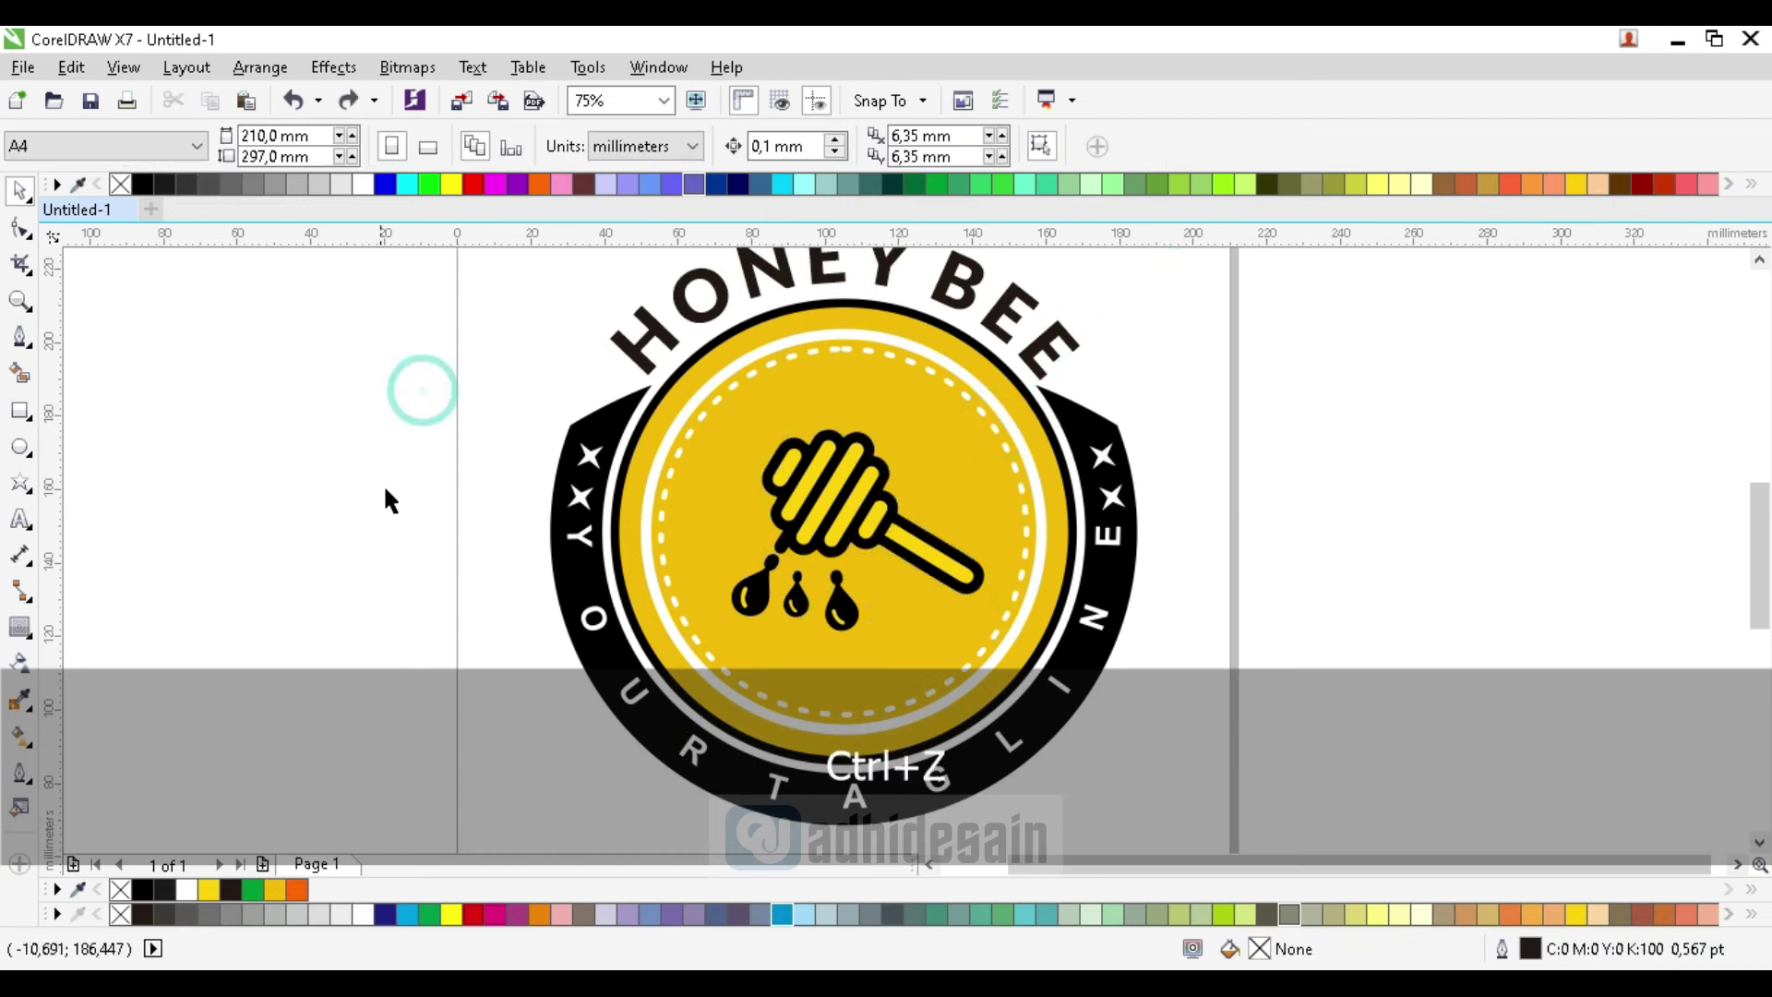
Group the two white stars above the letter Y
left_click_drag(516, 452, 609, 541)
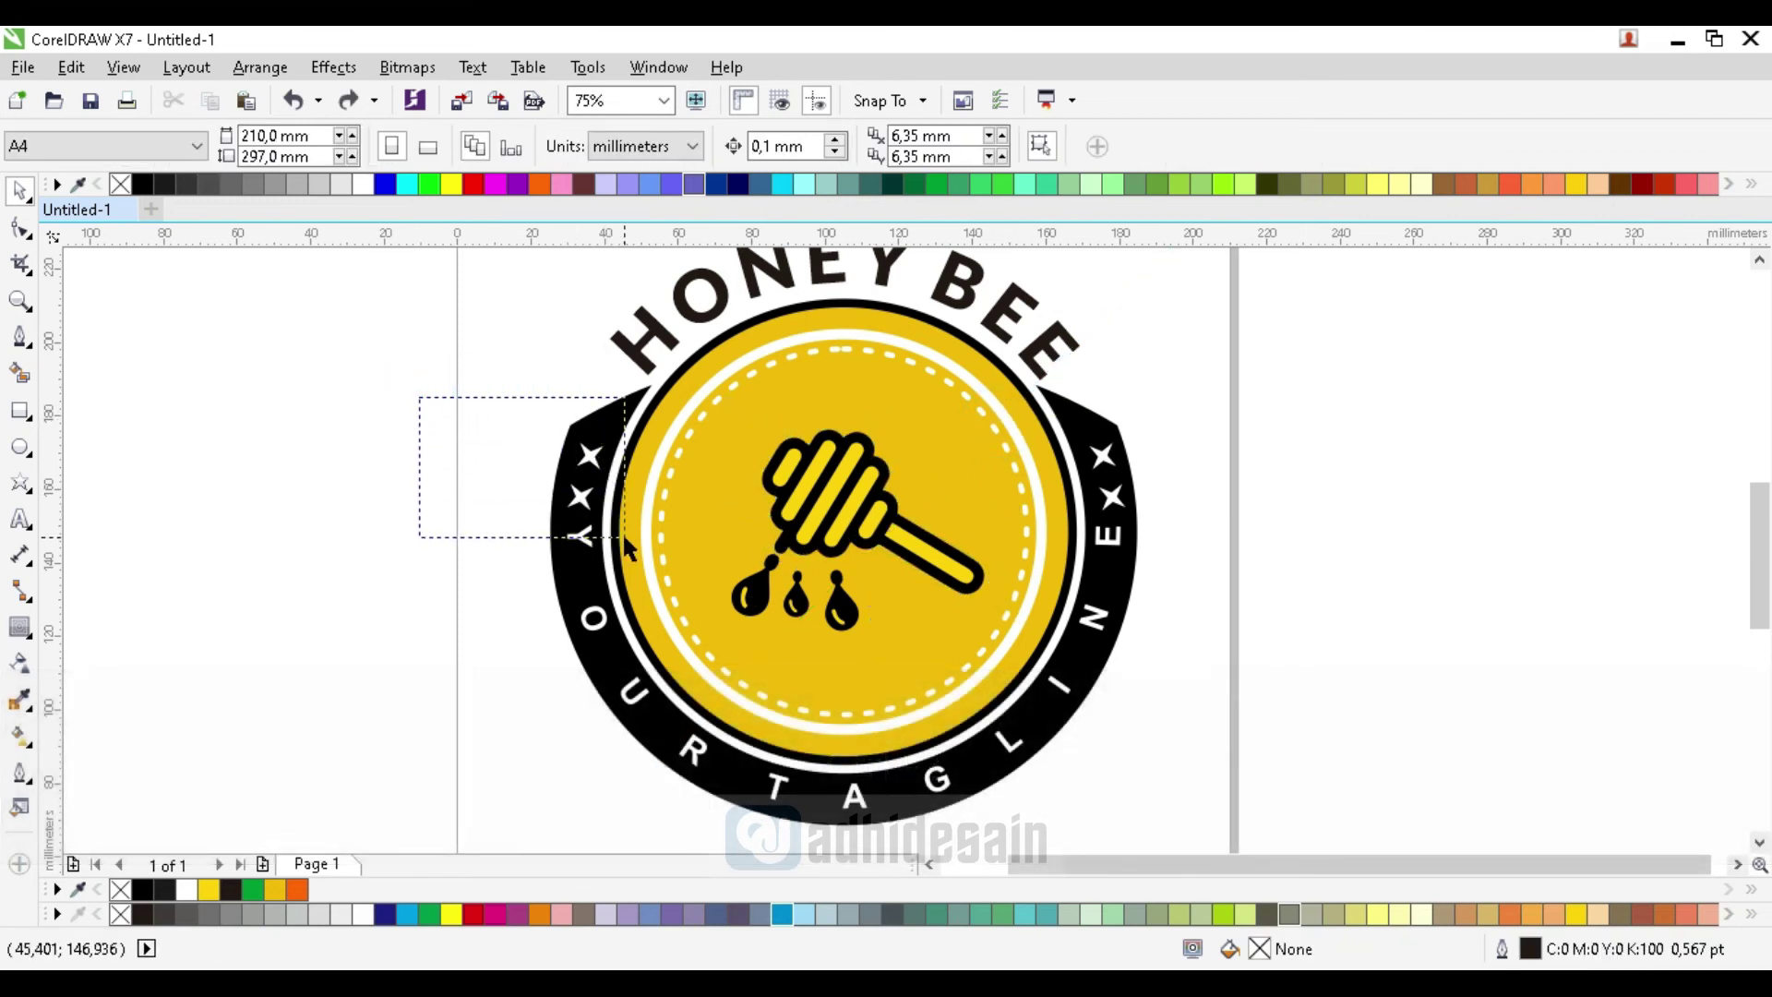
left_click_drag(1124, 503, 845, 431)
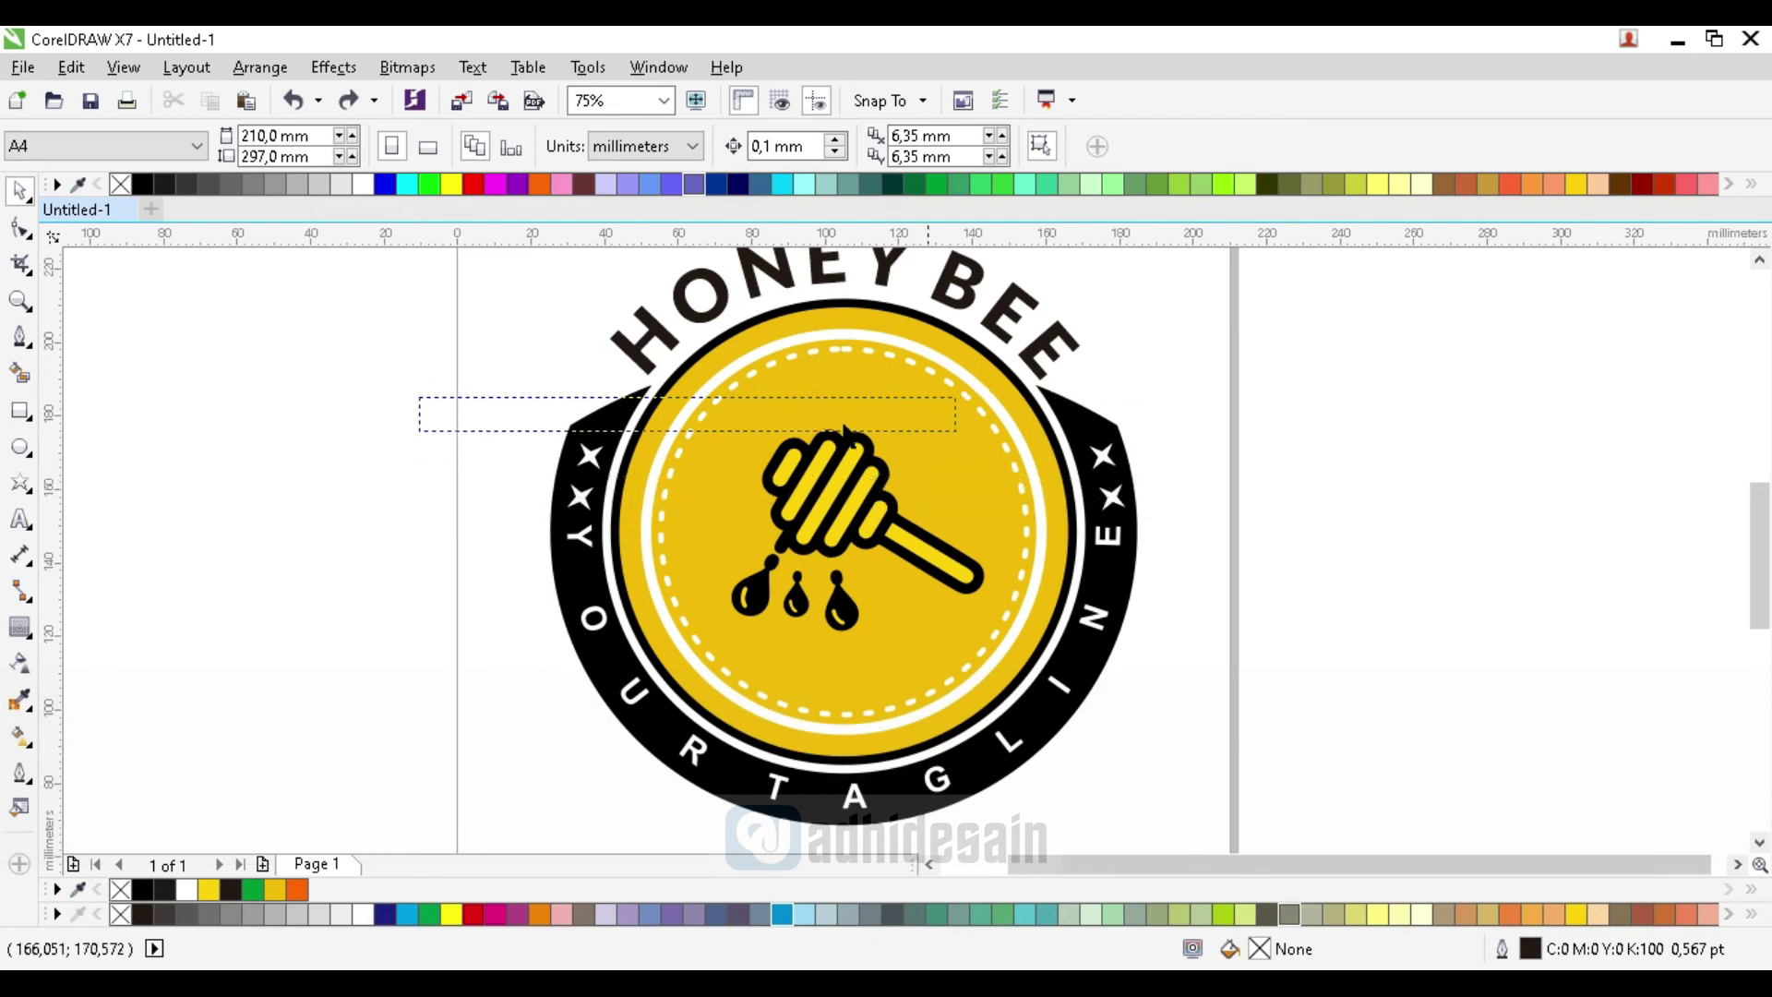
left_click_drag(634, 522, 634, 521)
key("ctrl+g")
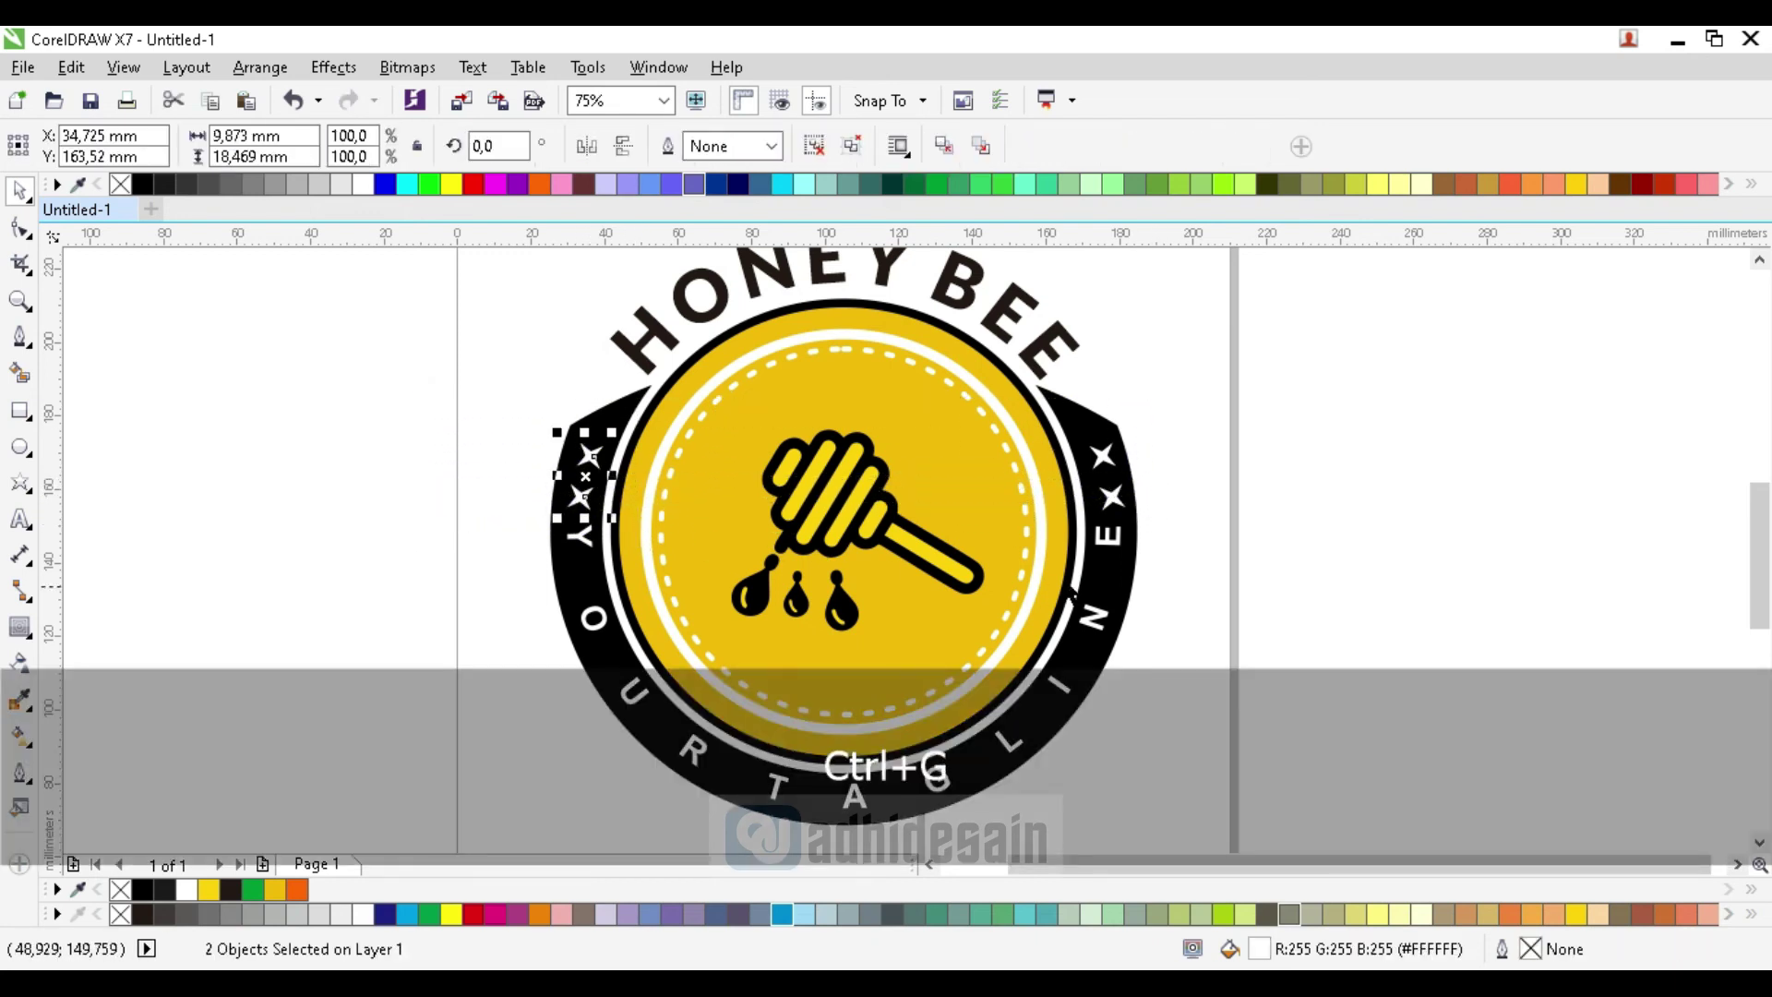
Group the two white stars above the letter E, and group that pair with the YOUR TAGLINE text
left_click_drag(1295, 565, 1075, 415)
left_click(1253, 576)
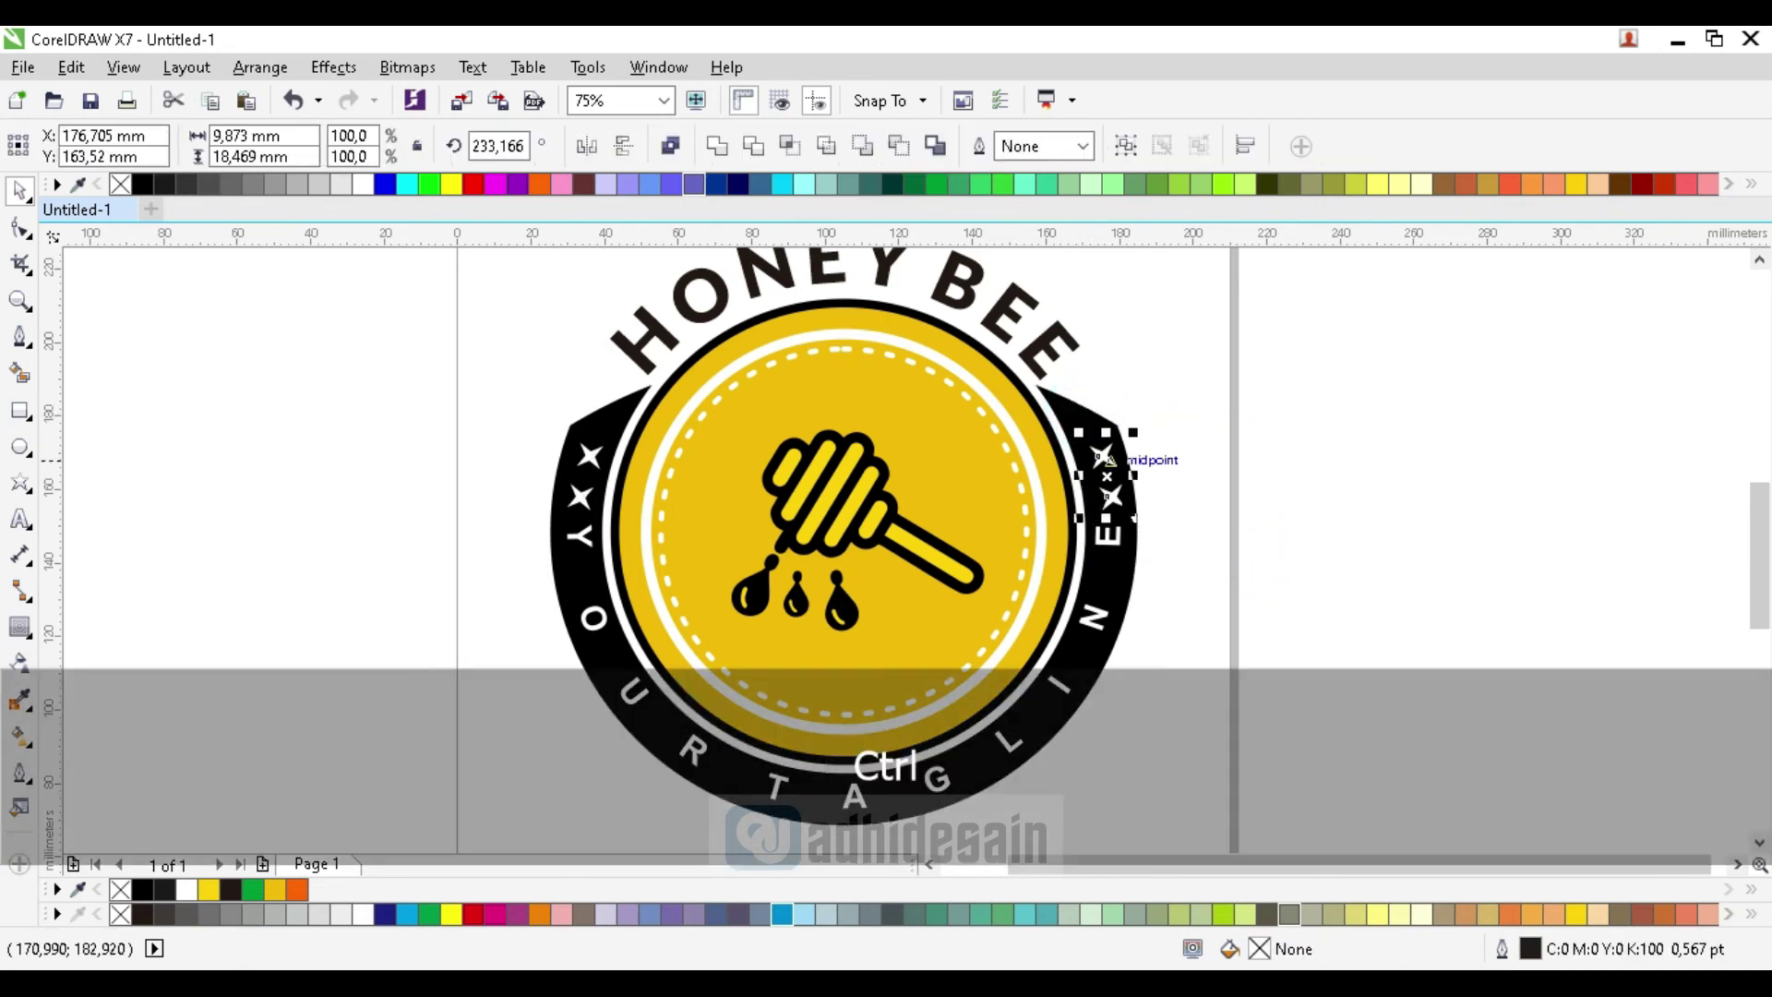
key("ctrl+g")
left_click(1106, 534, "shift")
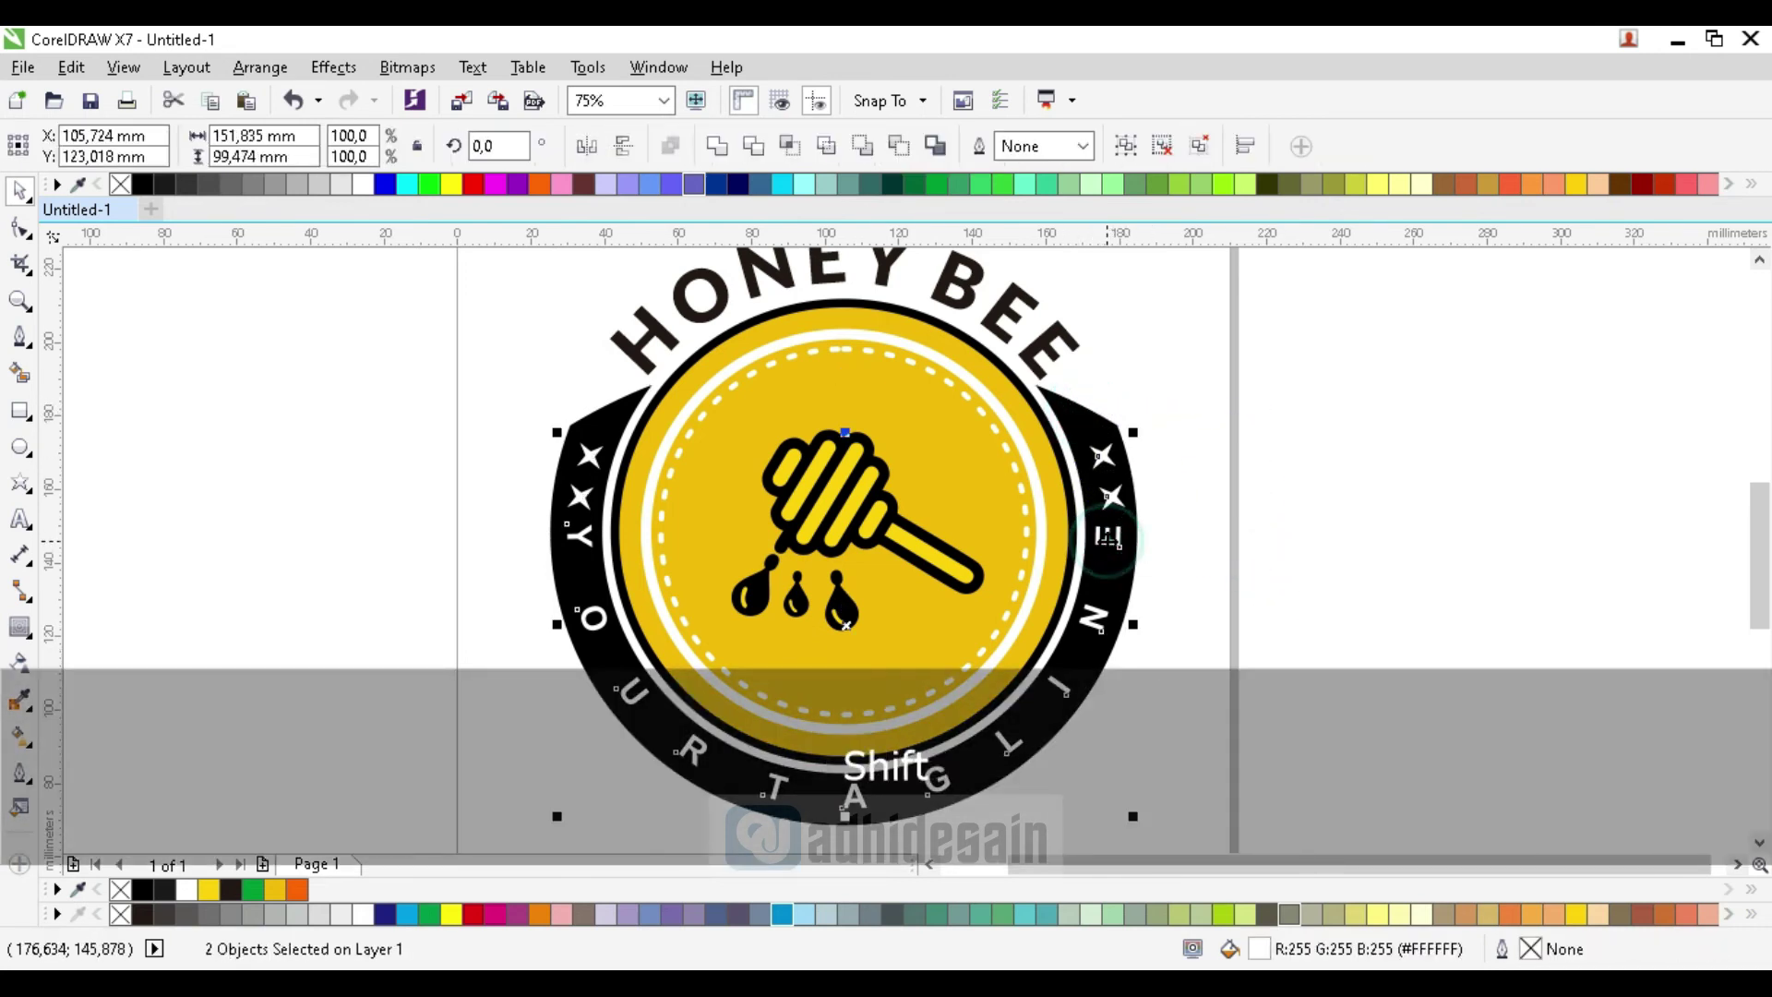
key("ctrl+g")
left_click(1364, 482)
left_click_drag(339, 370, 1026, 668)
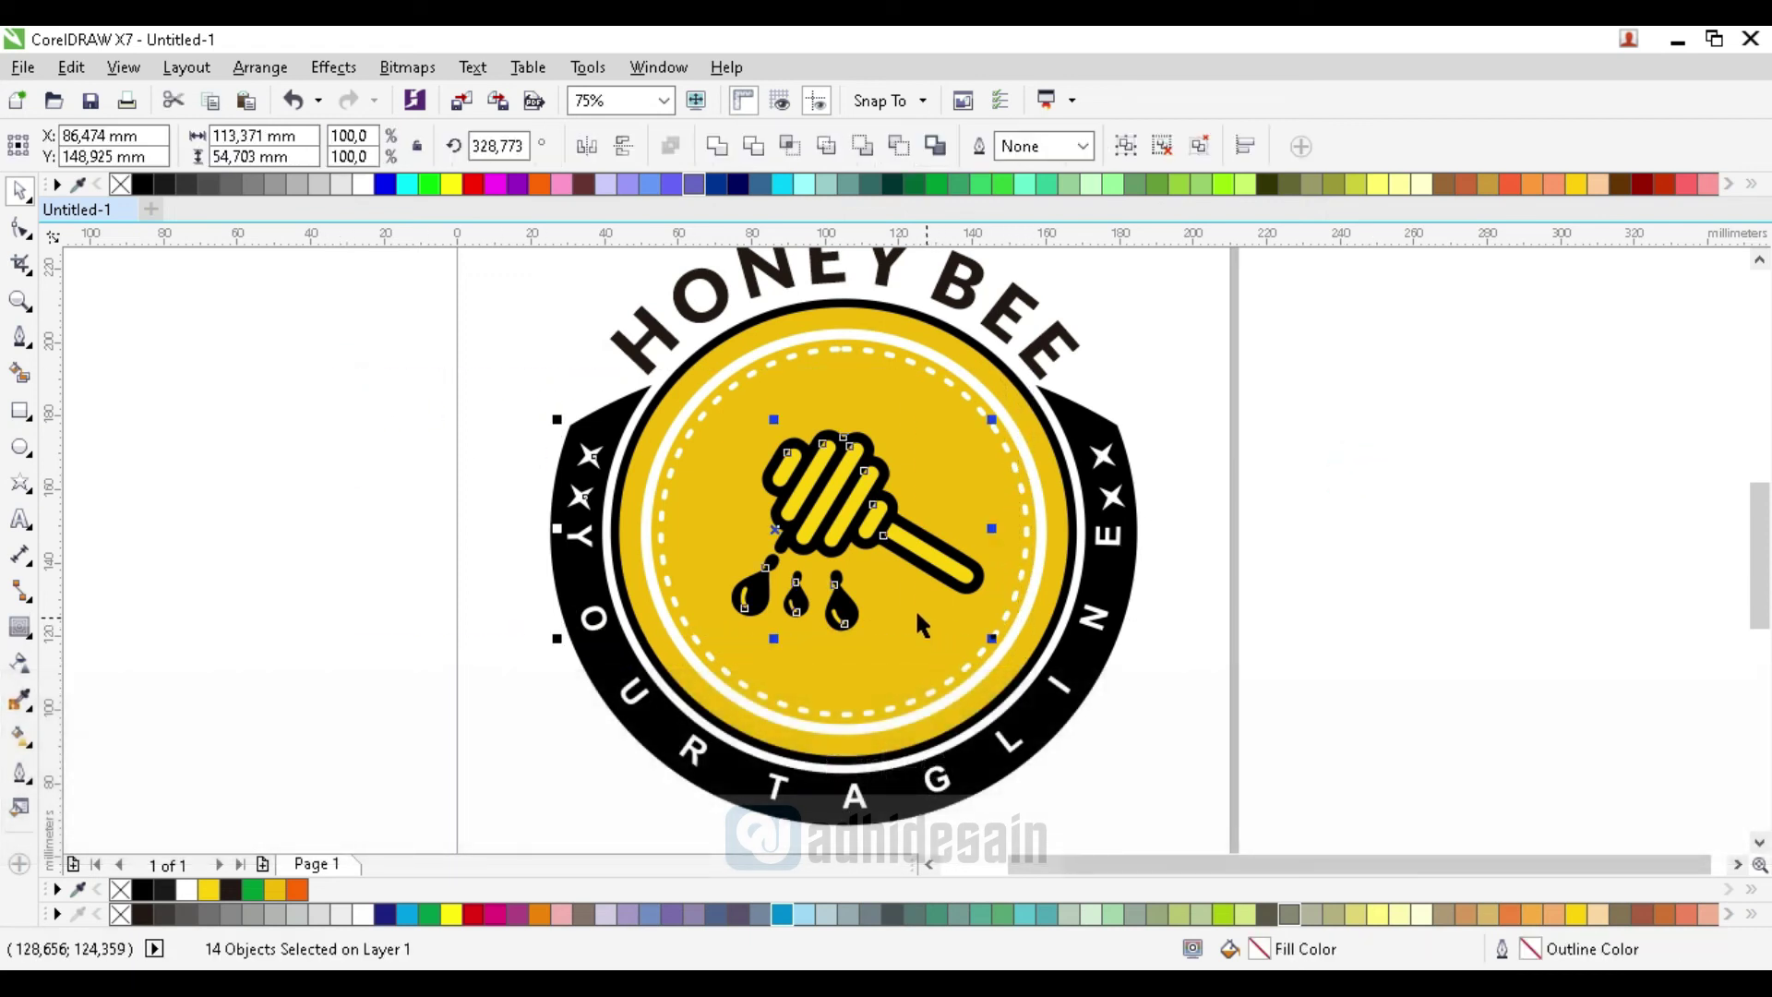
left_click_drag(848, 547, 958, 496)
key("ctrl+z")
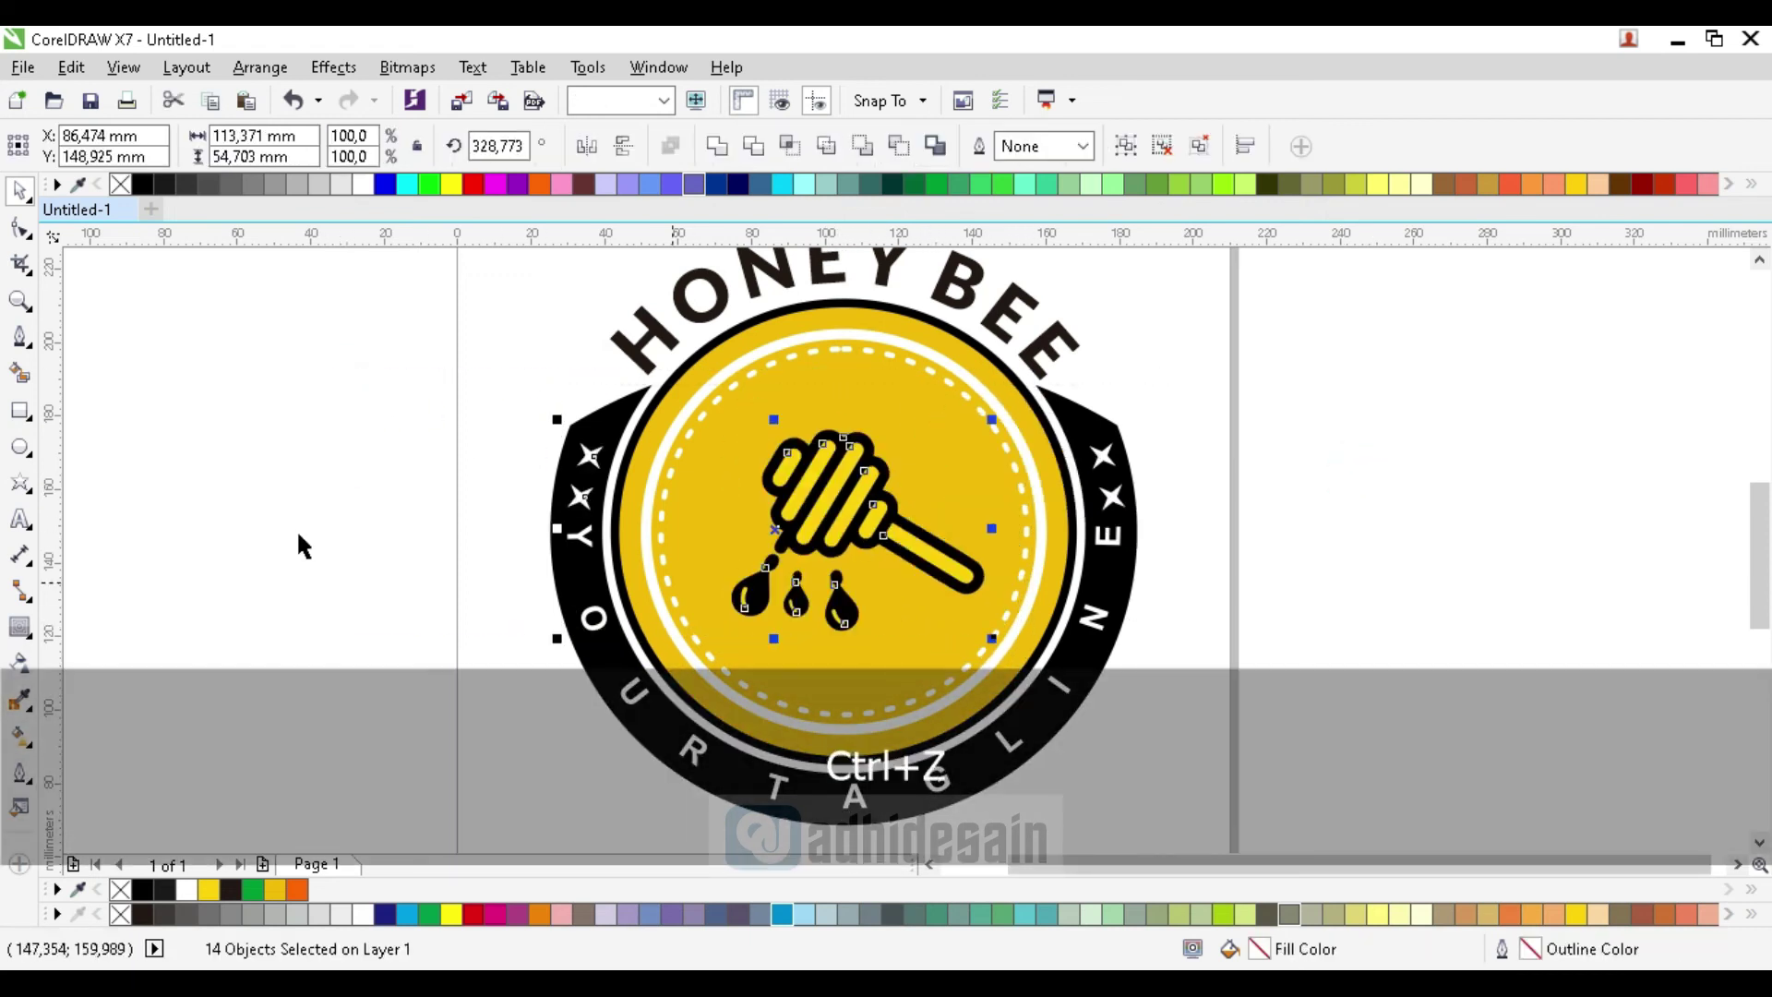
left_click(296, 504)
Group the star pair above the Y with the tagline and the stars above the E
left_click(591, 458)
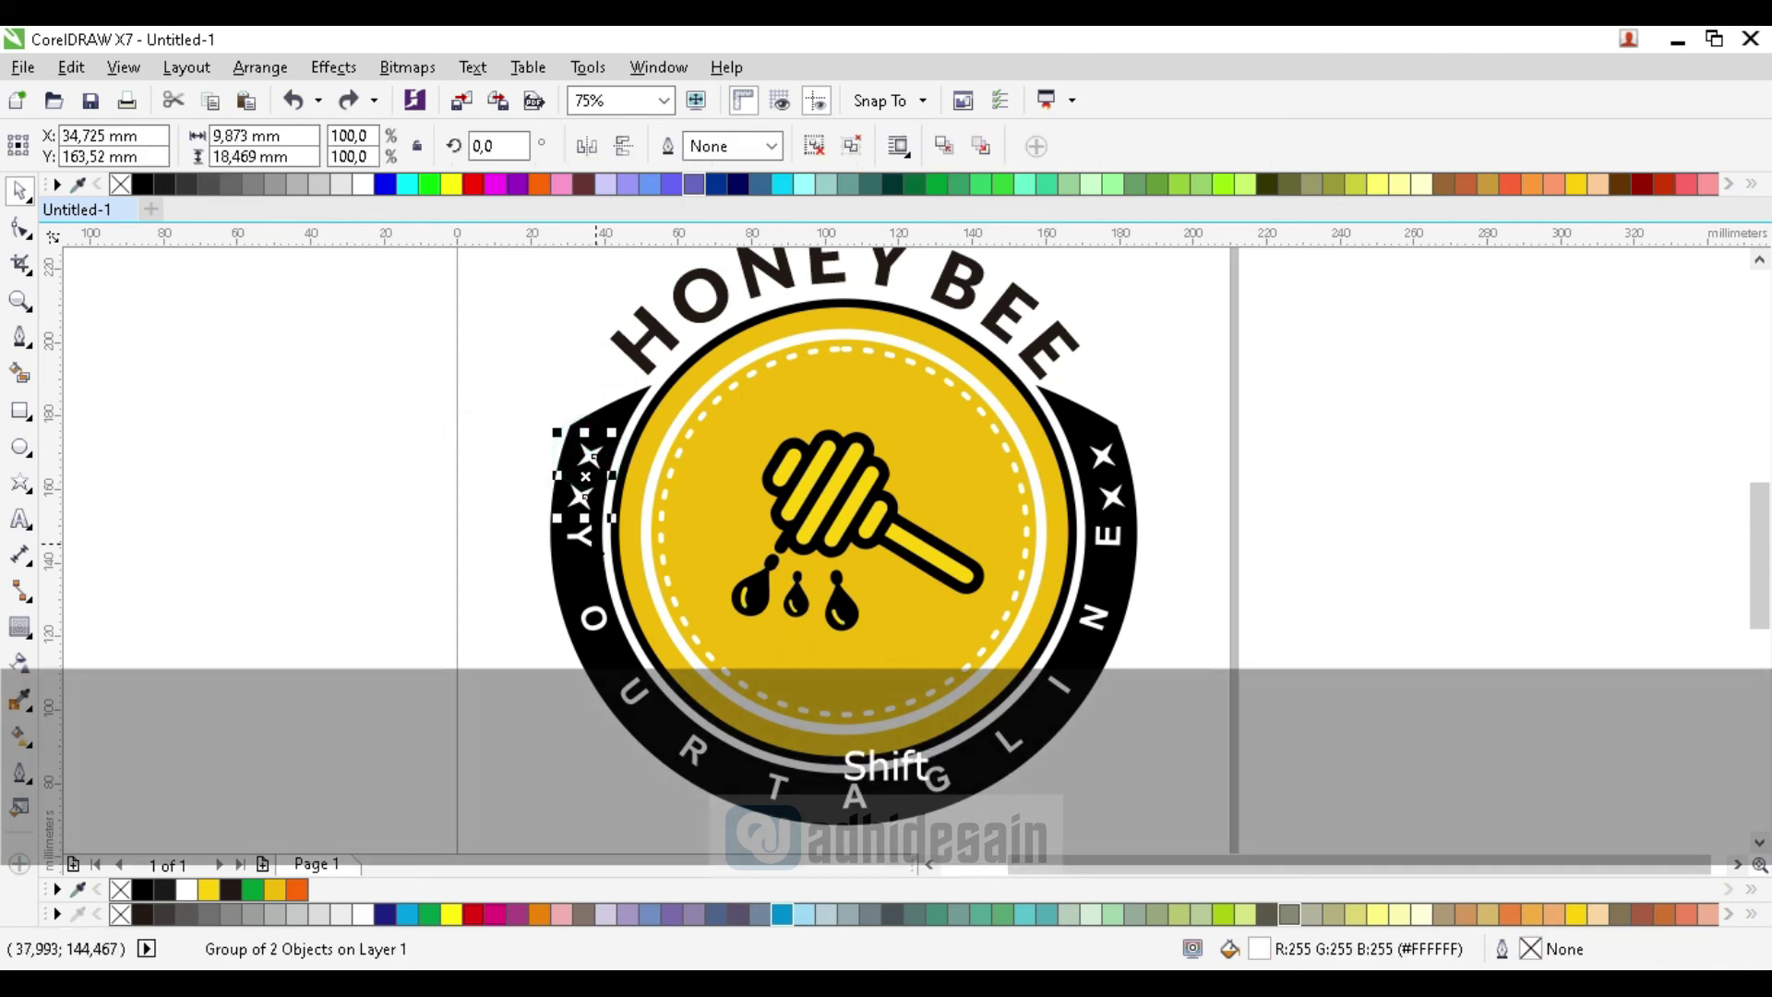
left_click(568, 534, "shift")
key("ctrl+g")
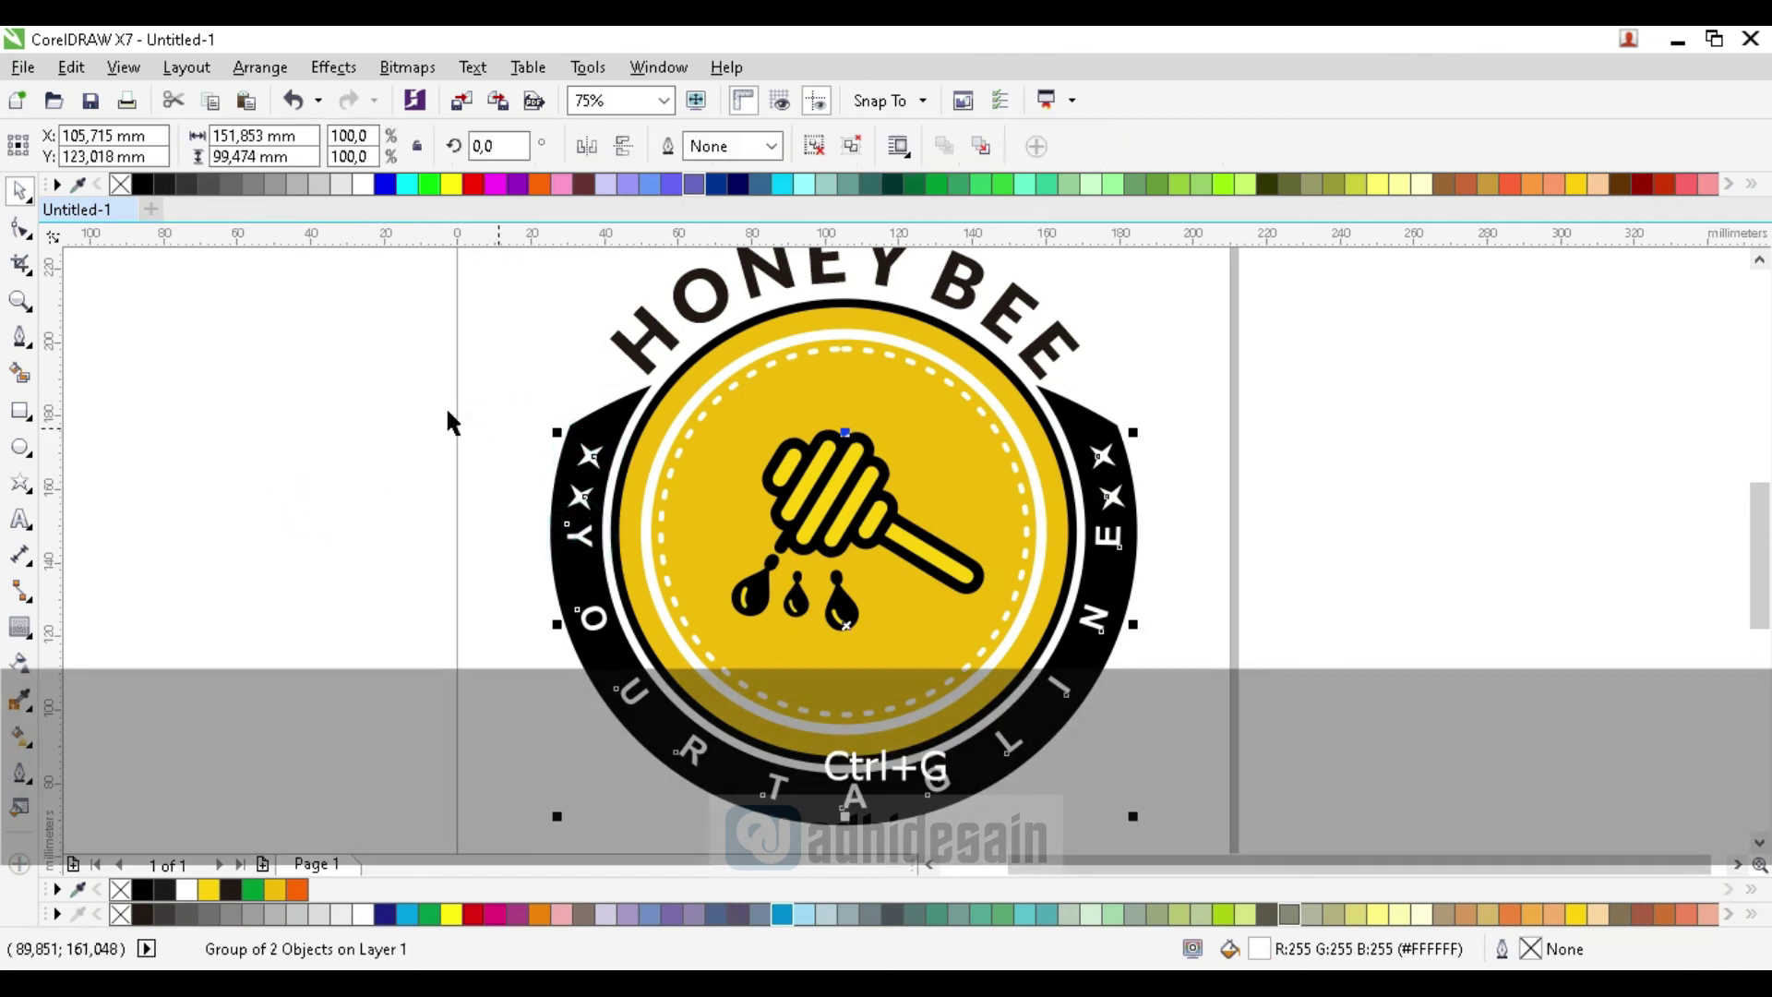
Group the honey dipper with its drops and enlarge the group from its centre to about 82 × 66 mm
left_click_drag(418, 385, 1034, 683)
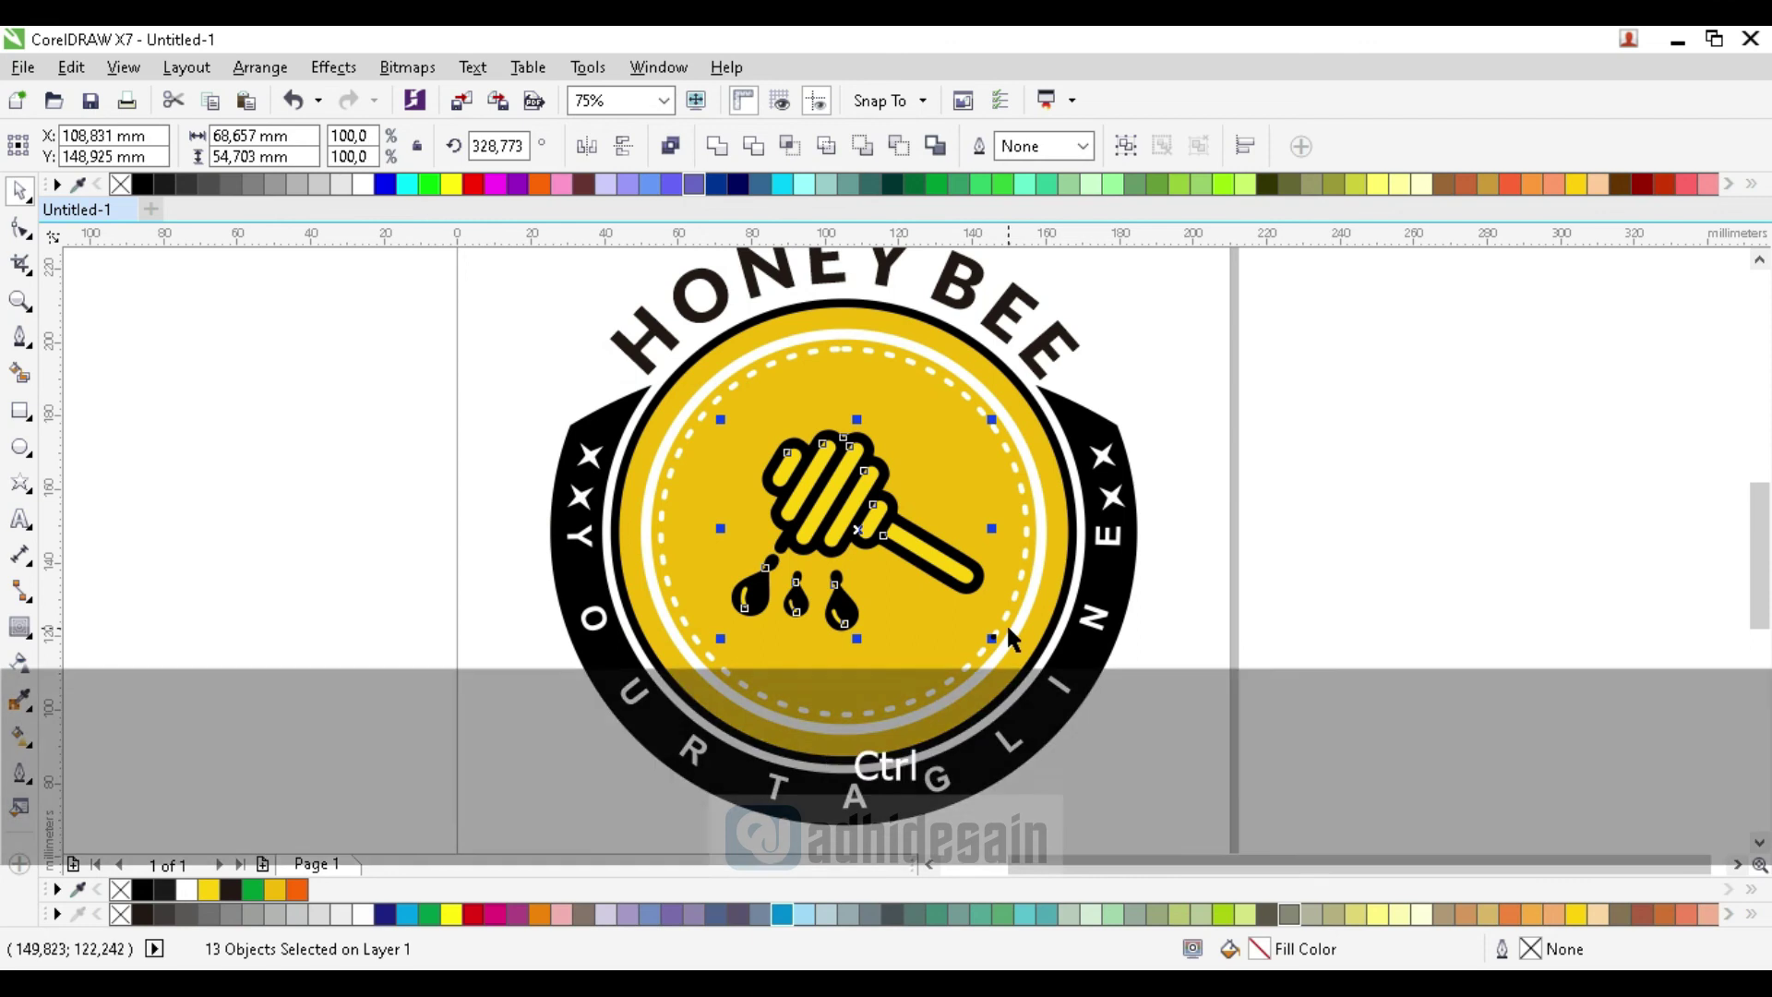
key("ctrl+g")
scroll(1001, 448, "up", 2)
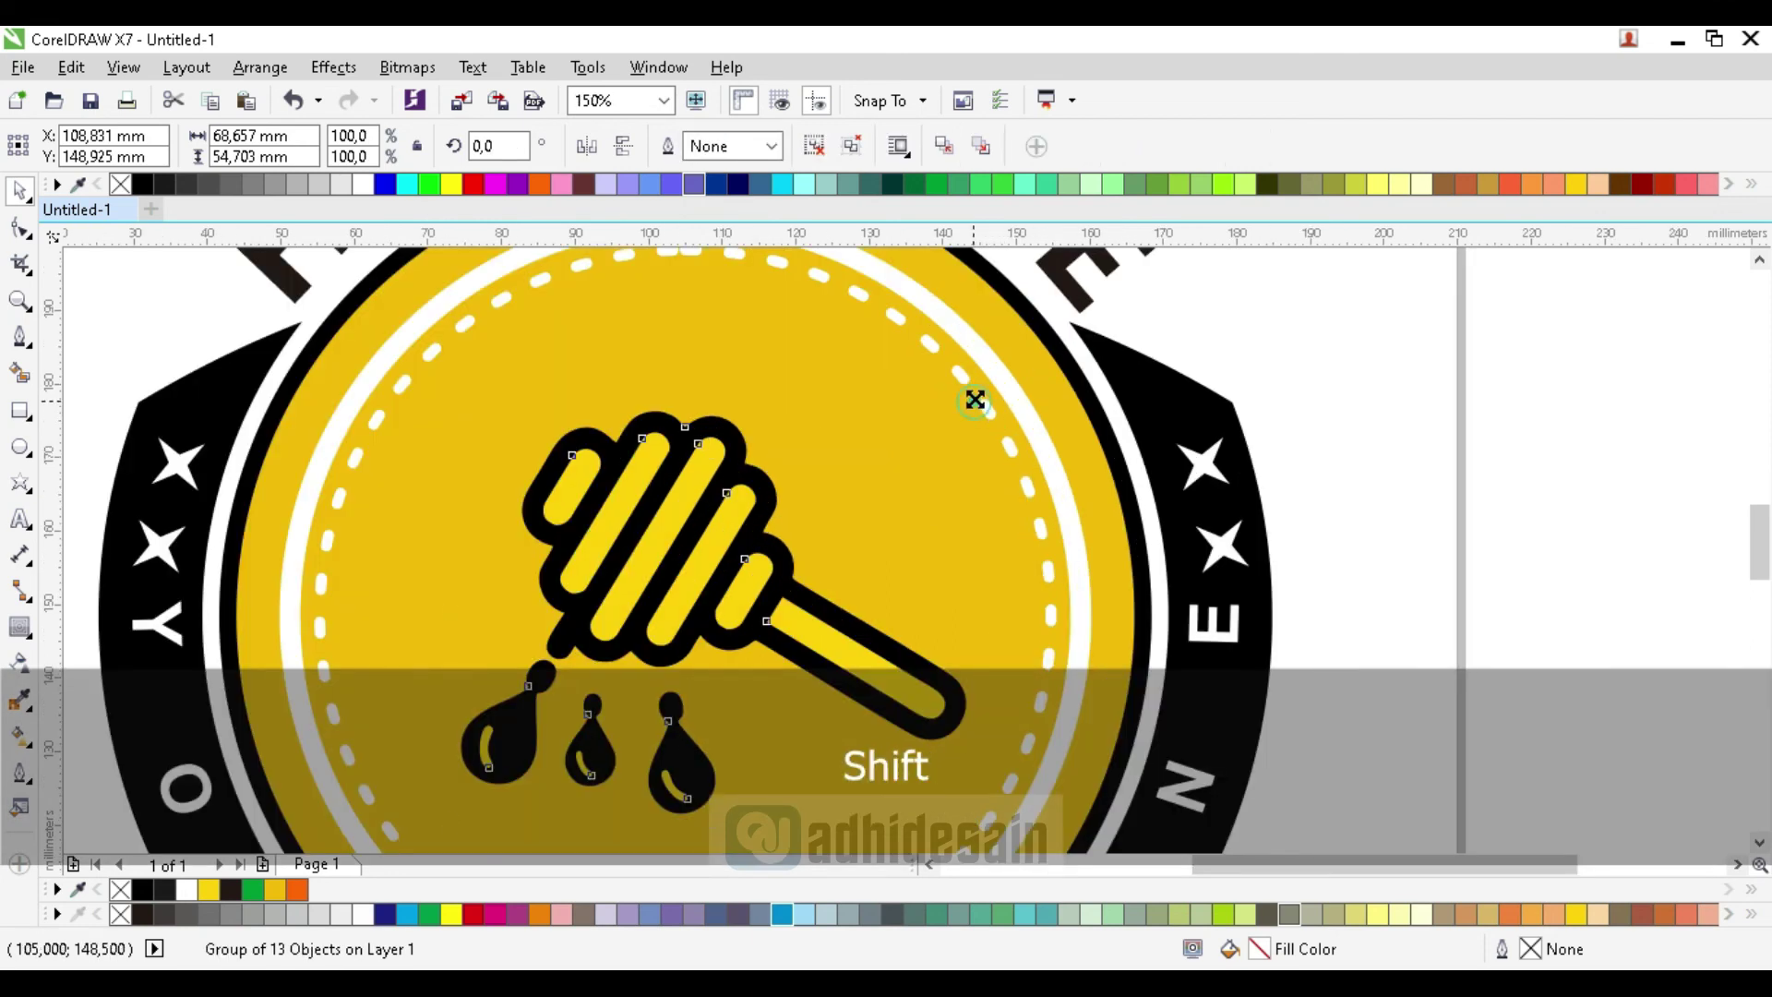
left_click_drag(976, 395, 1050, 381)
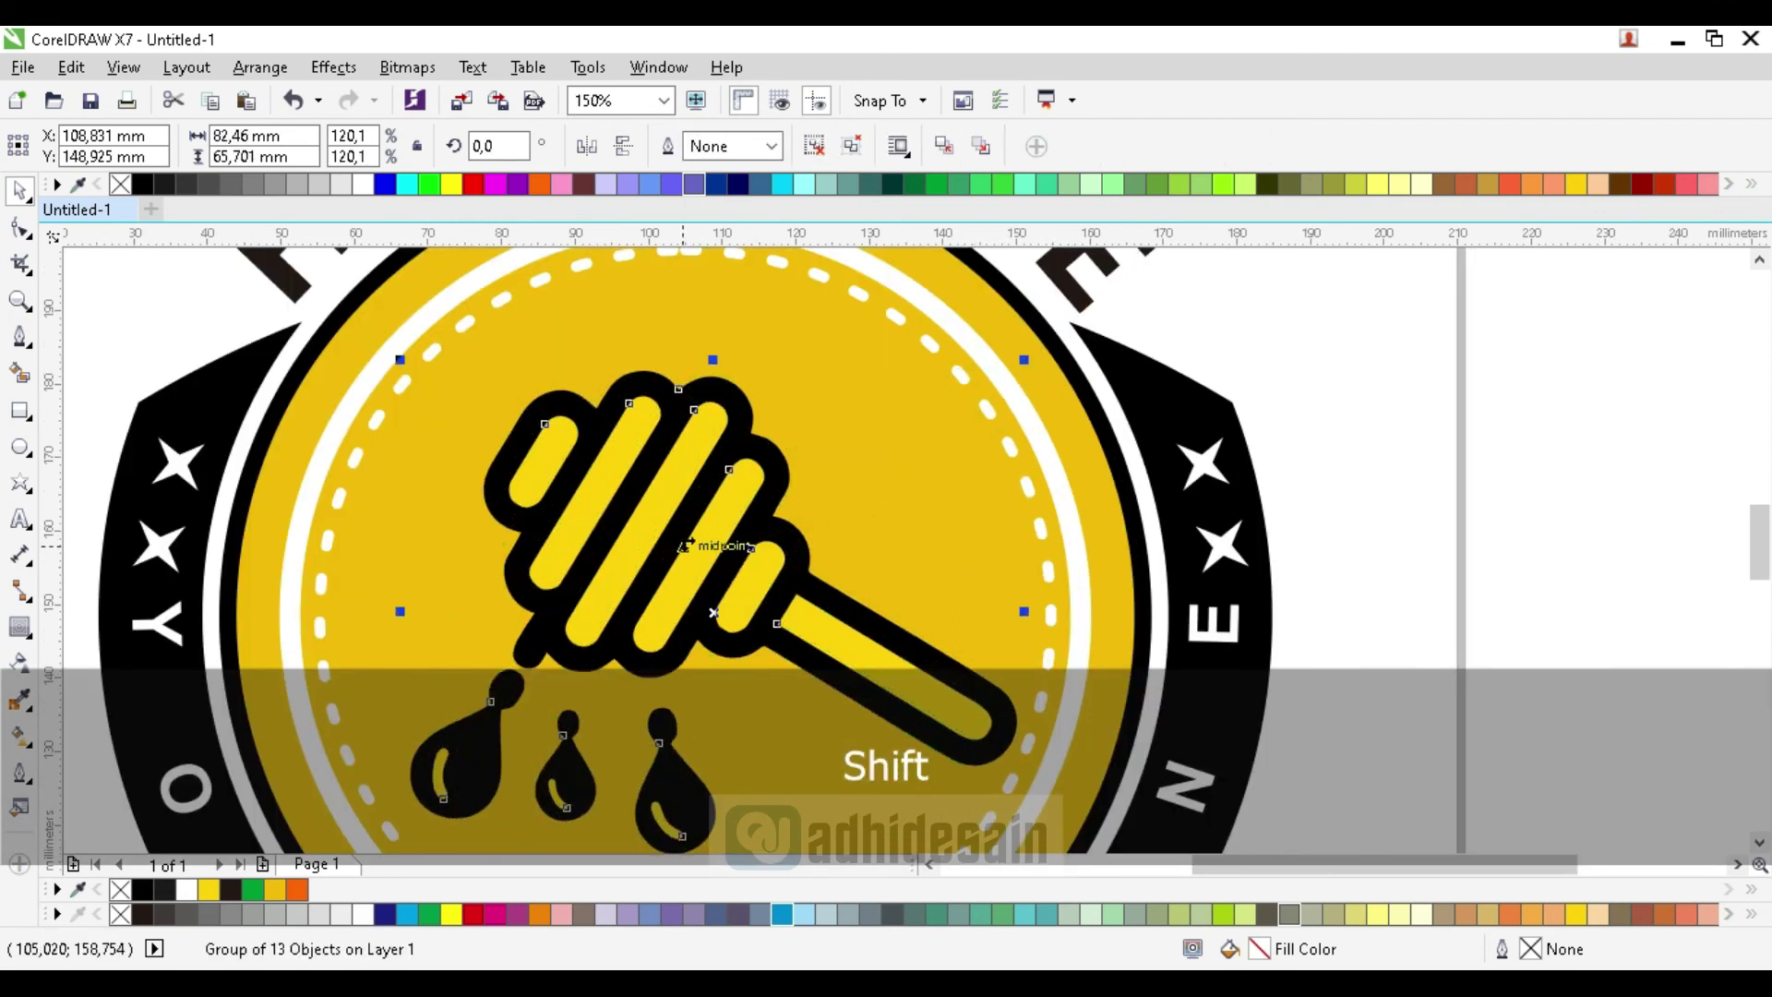
Shift the honey dipper group slightly left and nudge it into place inside the dashed yellow circle
mouse_move(685, 545)
left_mouse_down()
mouse_move(663, 551)
mouse_move(668, 533)
left_mouse_up()
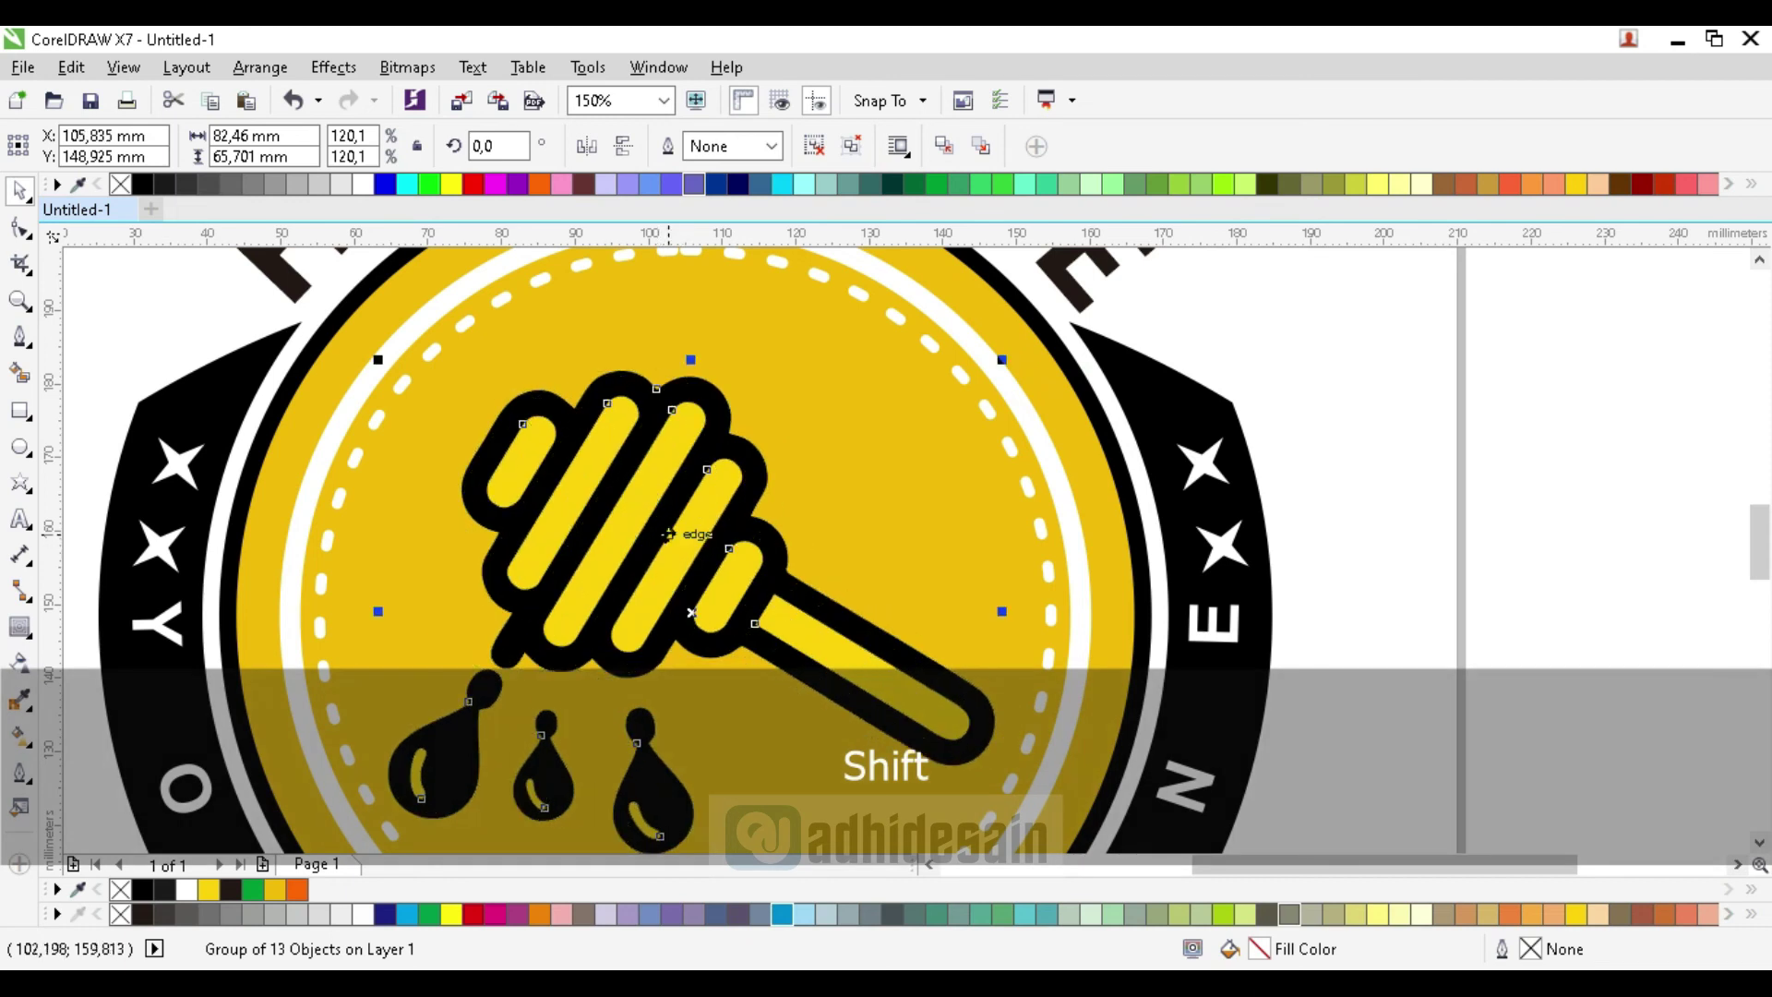
key("Right")
key("Up")
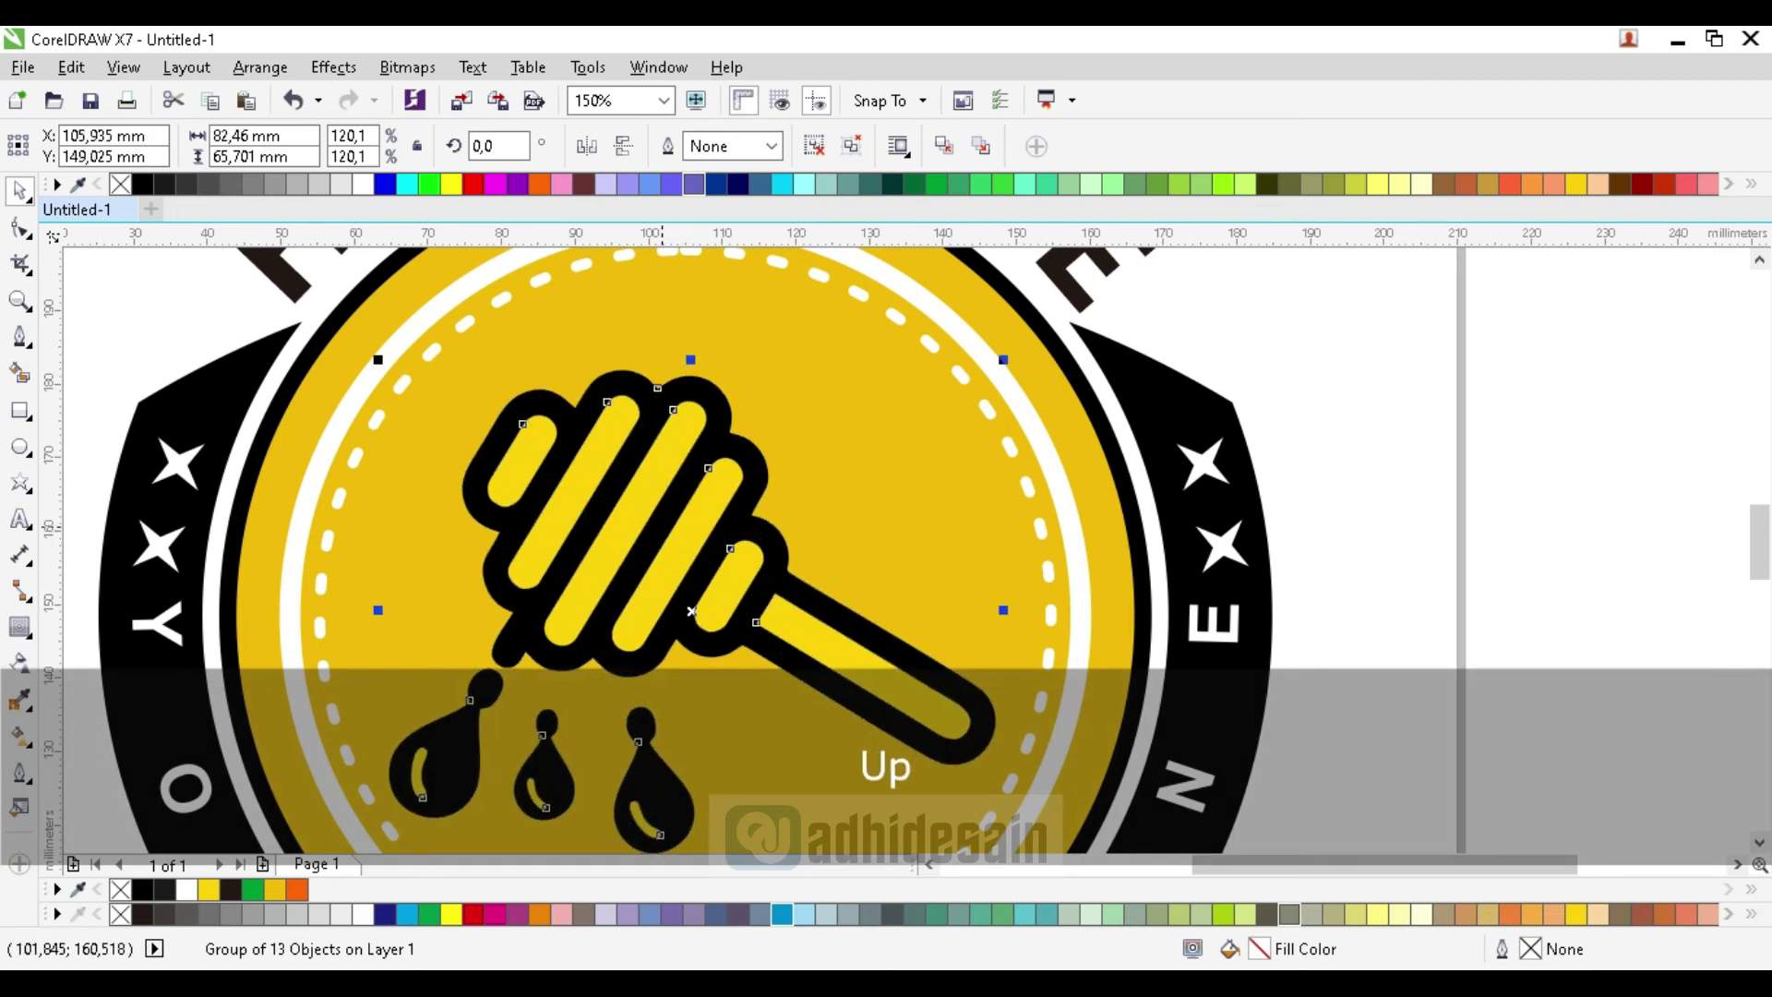
scroll(999, 450, "down", 2)
left_click(1002, 450)
scroll(623, 428, "up", 1)
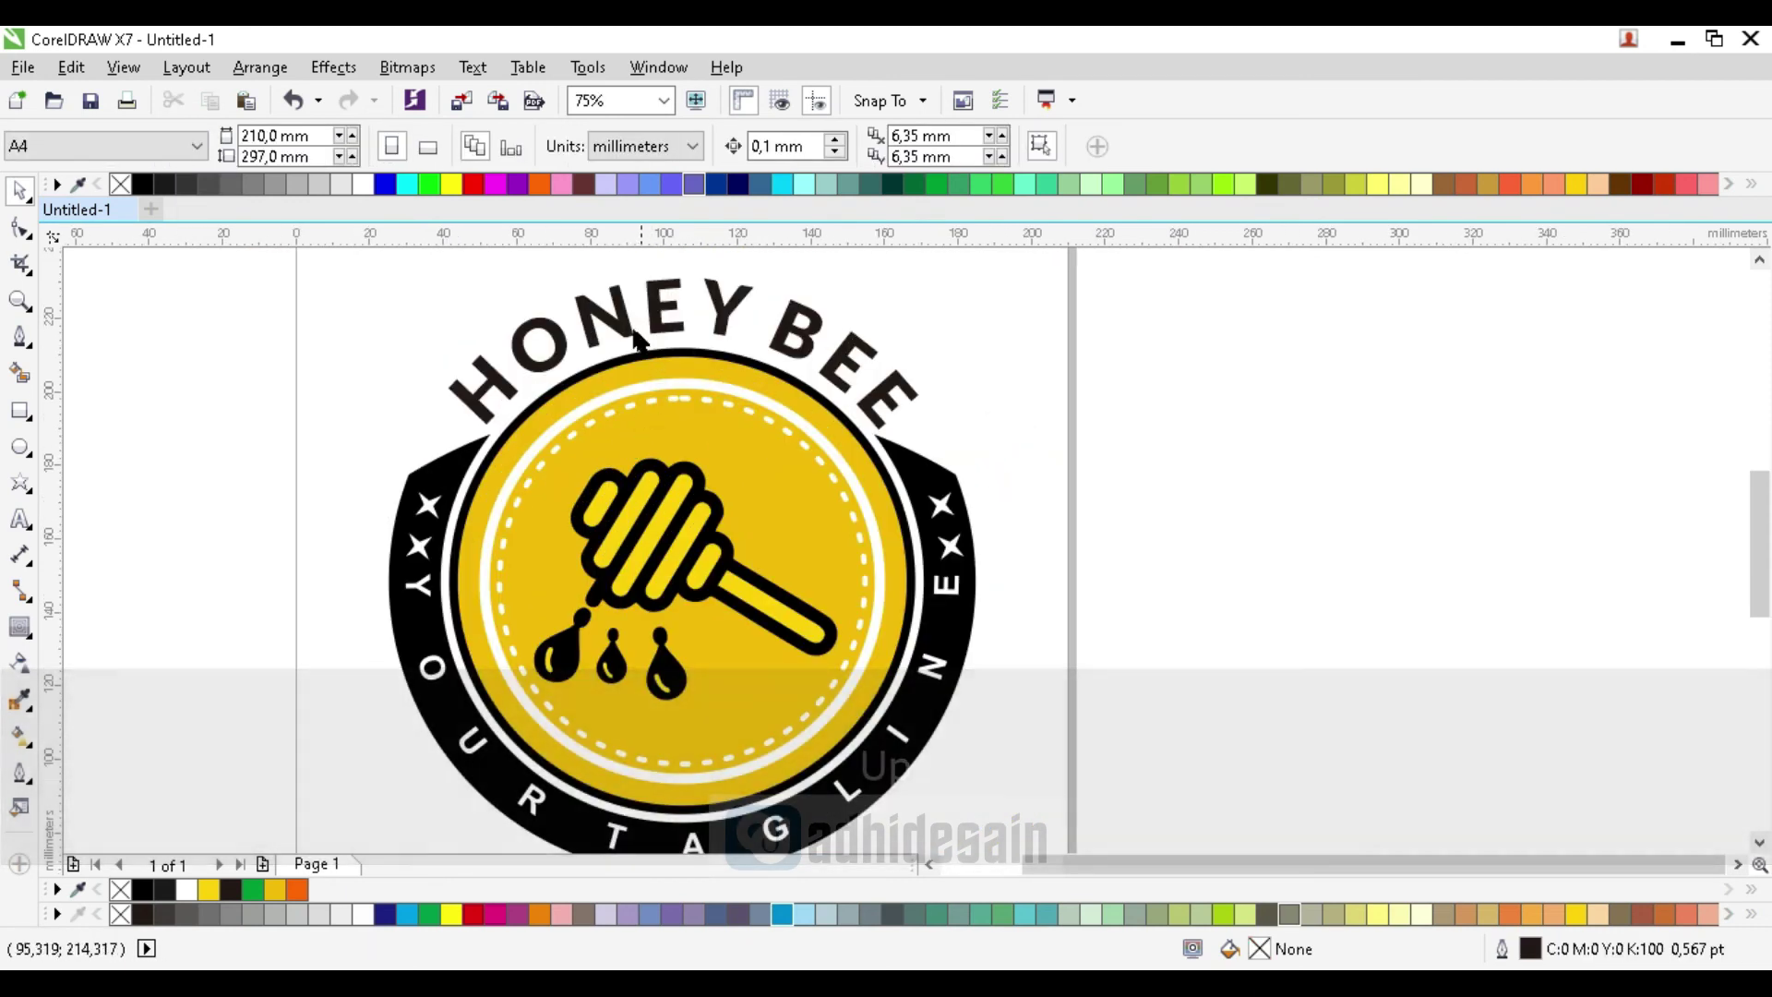
Fill the curved HONEY BEE text with pure black
left_click(623, 323)
left_click(148, 184)
left_click(192, 365)
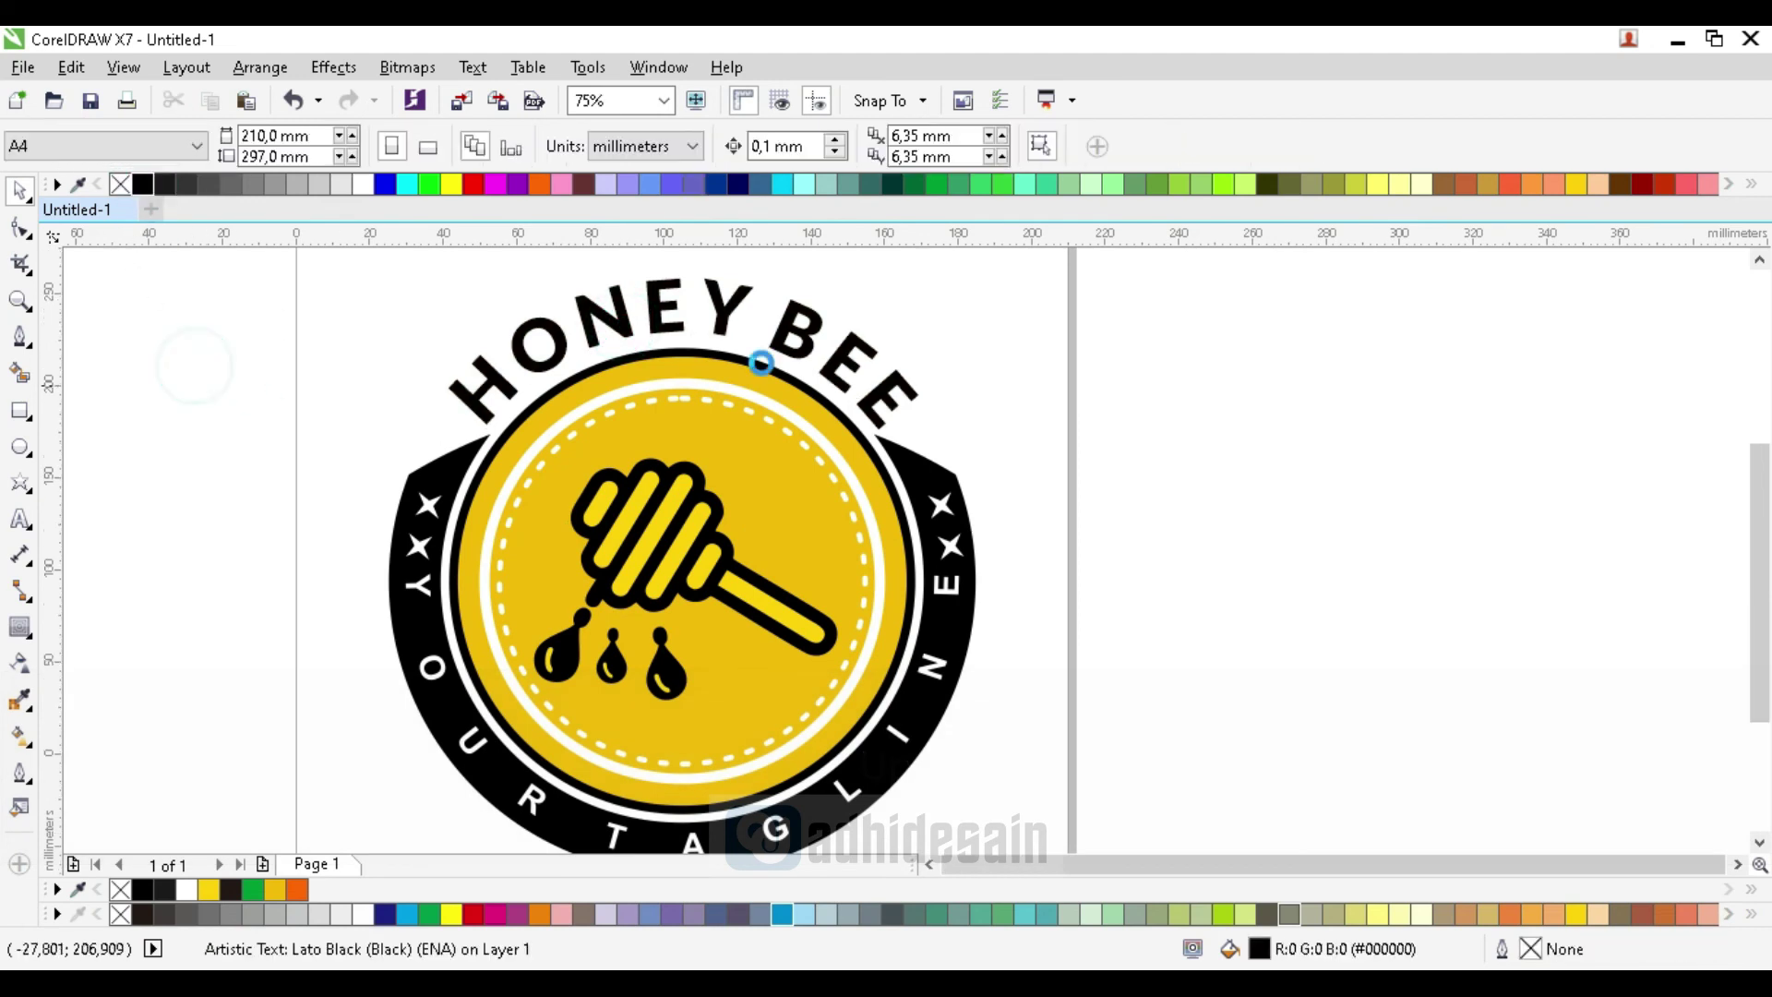
scroll(646, 369, "down", 1)
scroll(526, 319, "up", 1)
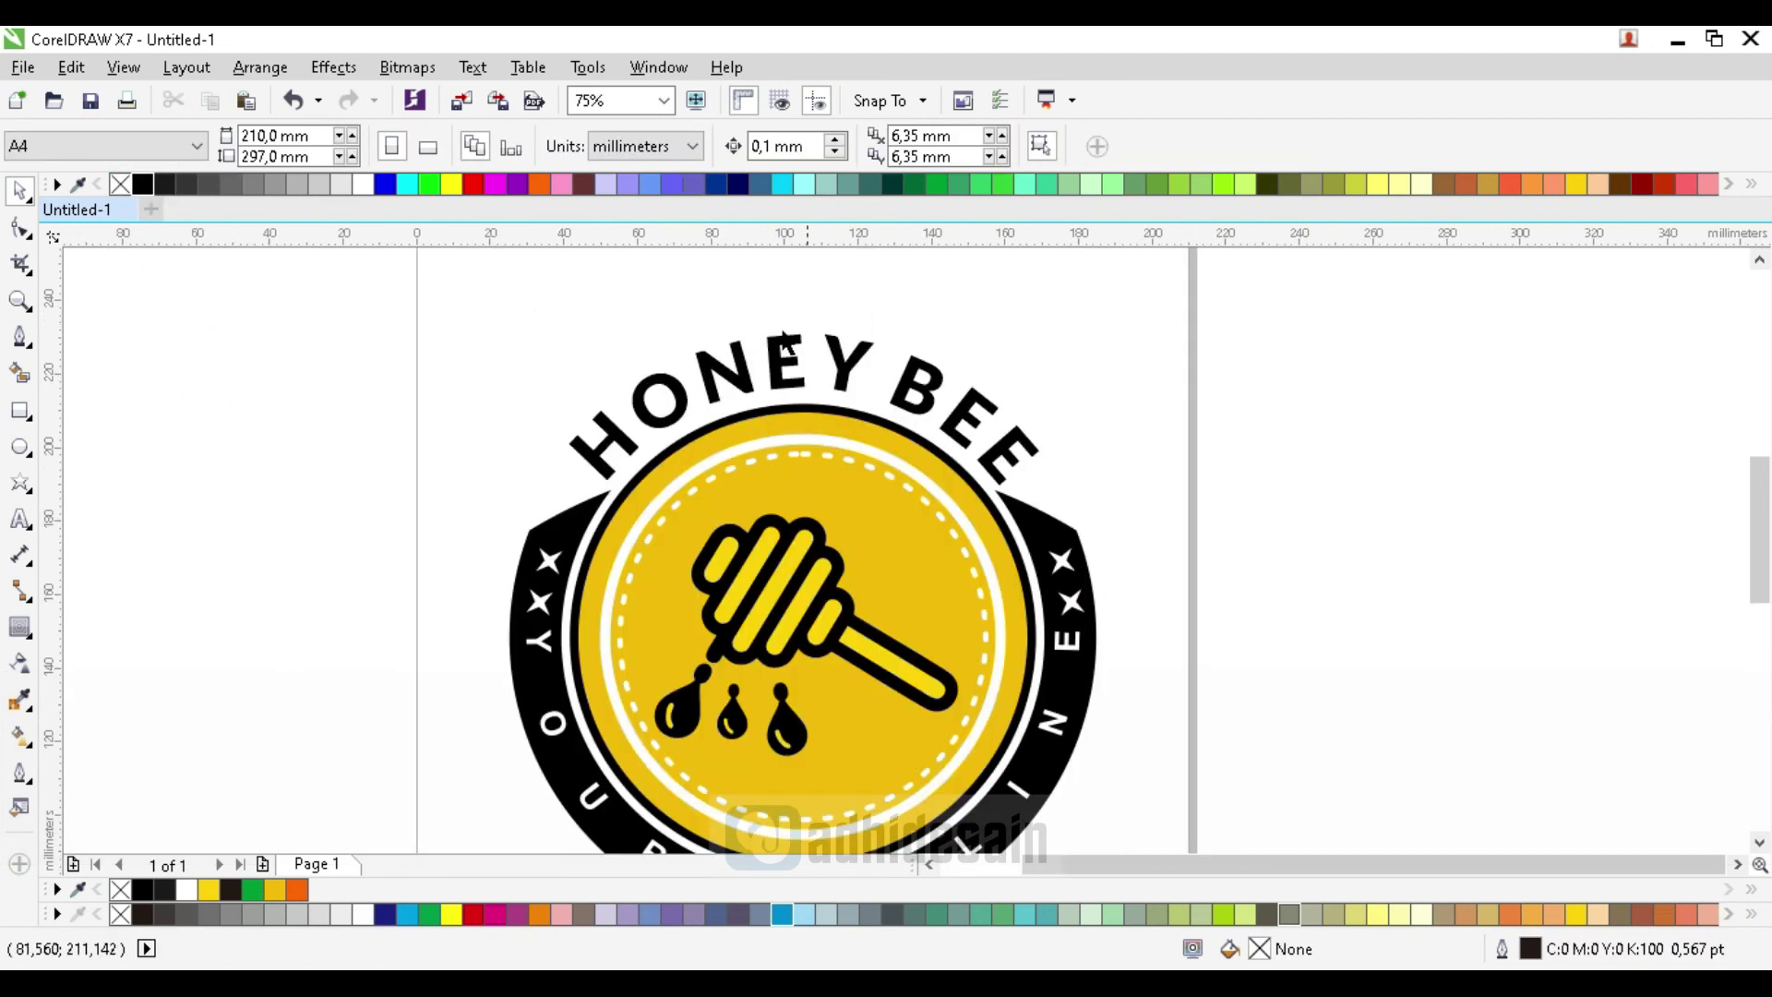
scroll(581, 392, "down", 1)
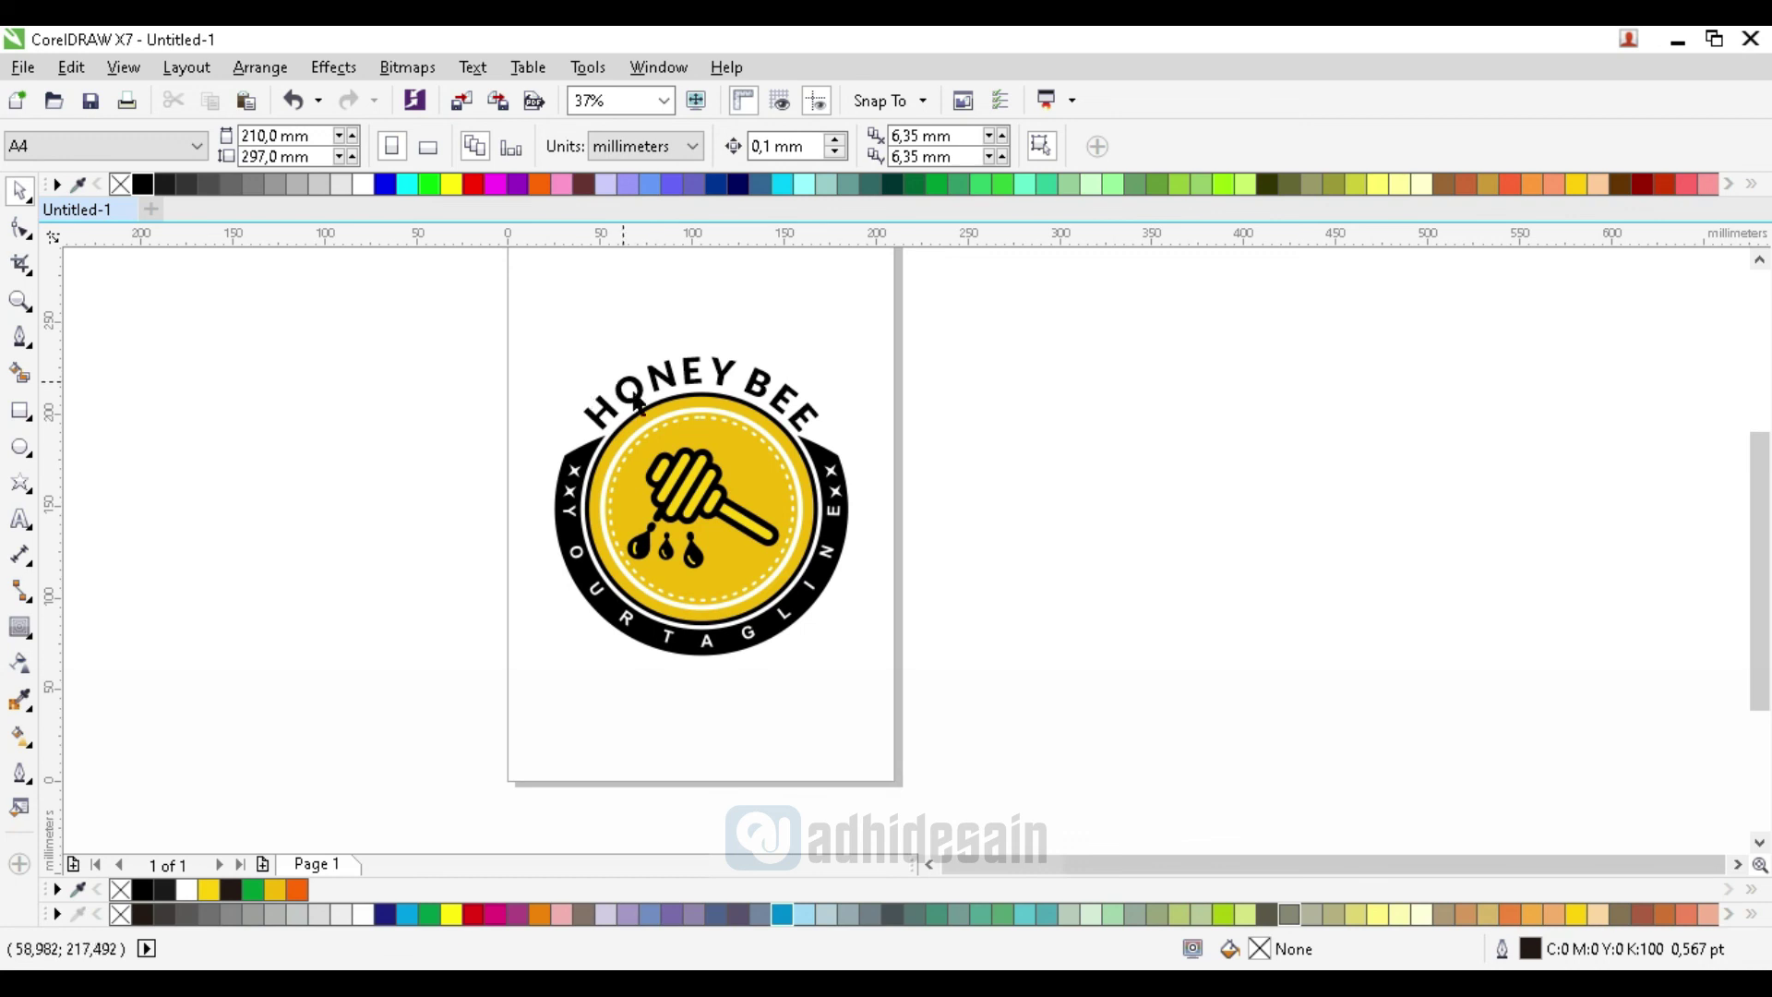
scroll(578, 376, "up", 1)
left_click(596, 311)
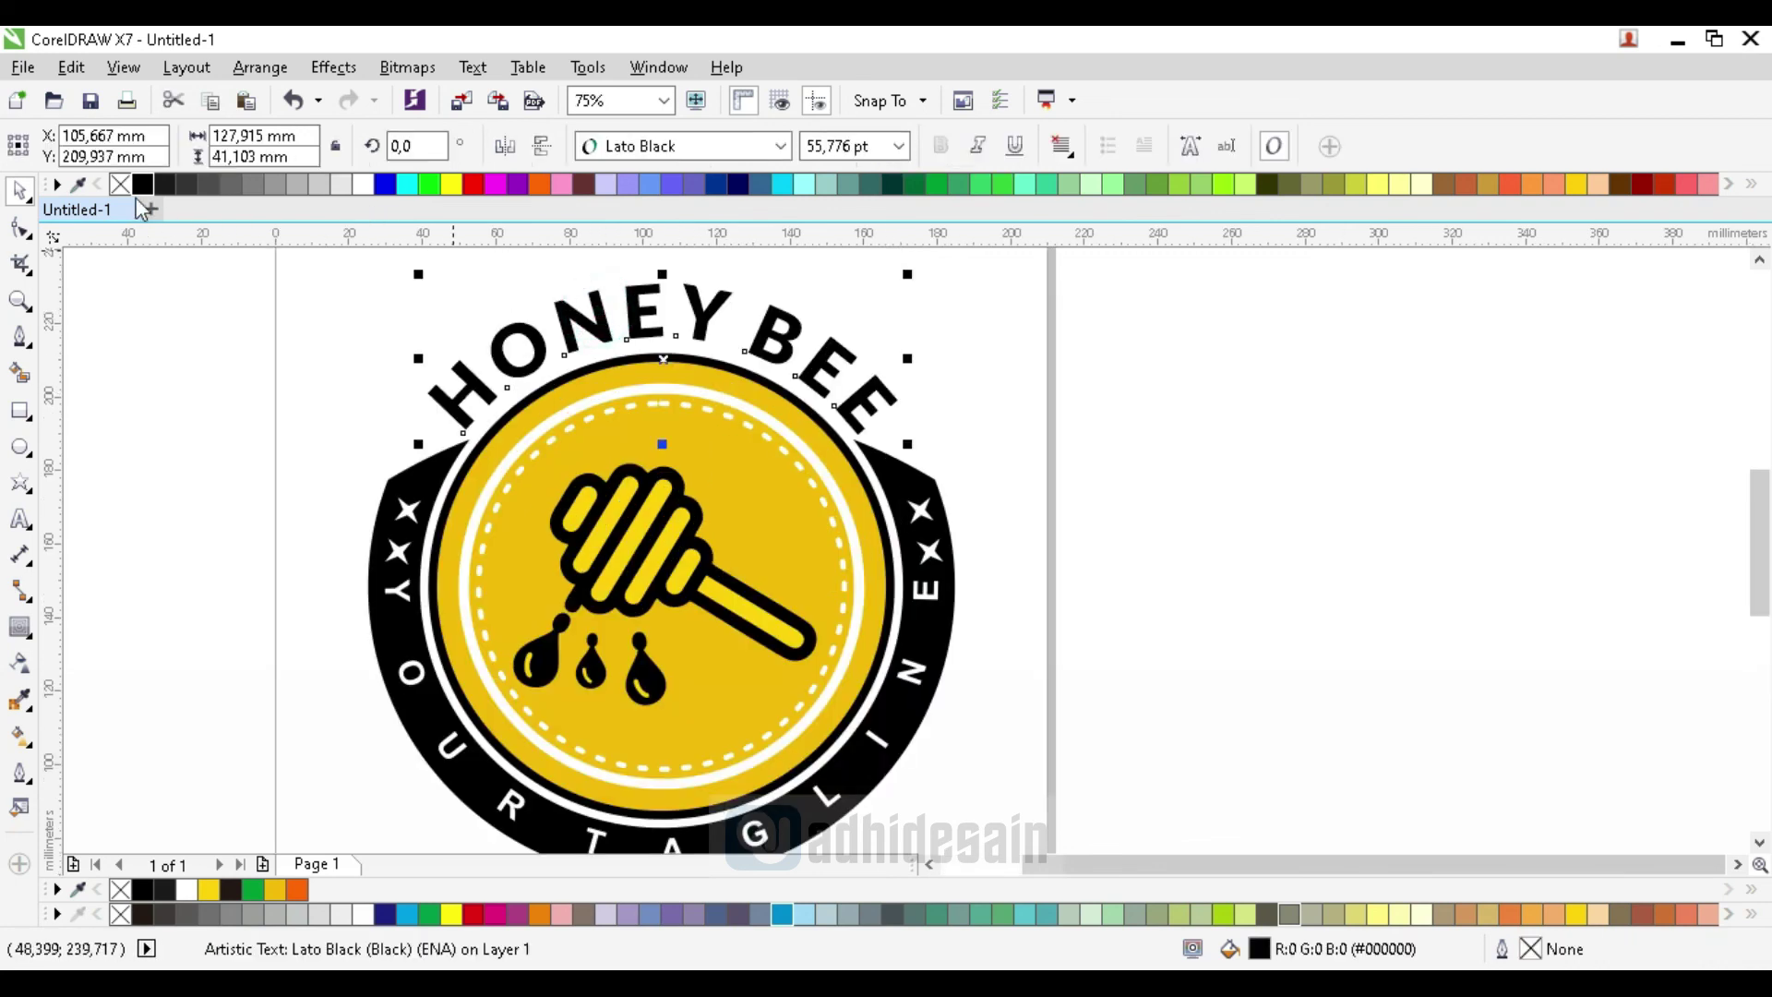
left_click(201, 426)
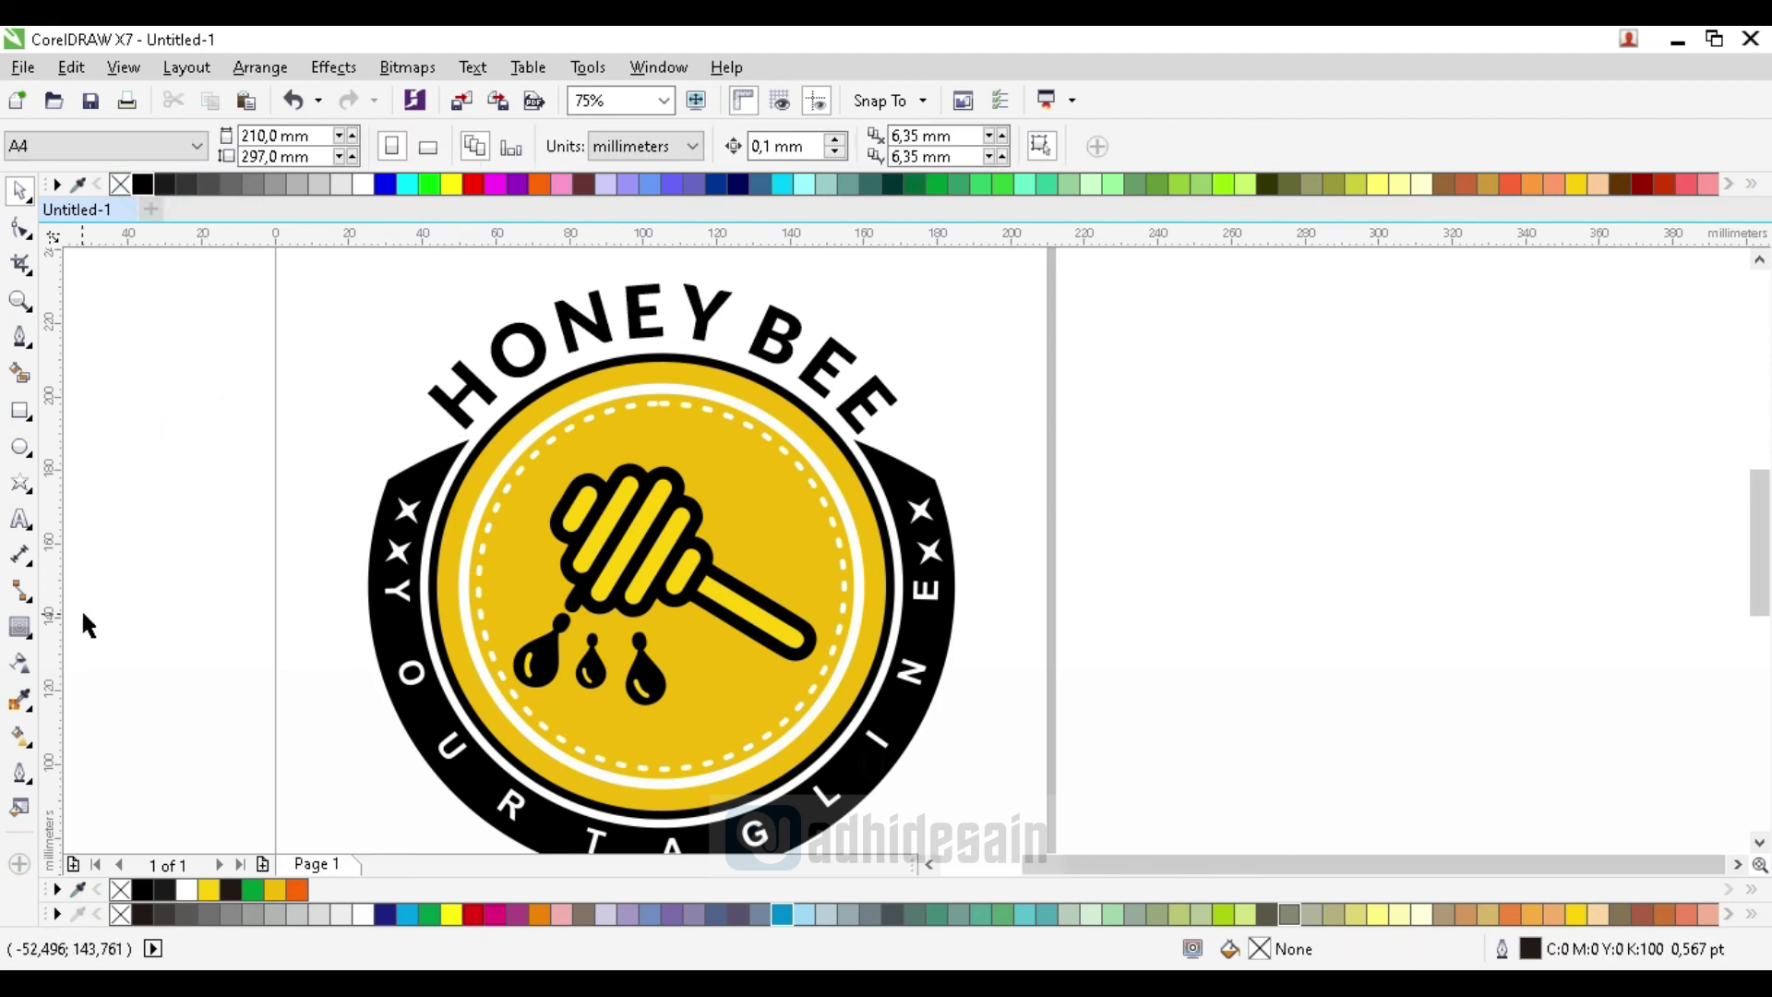
Add an outside contour to the HONEY BEE text with one step and a 1 mm offset
left_click(500, 393)
left_click(19, 627)
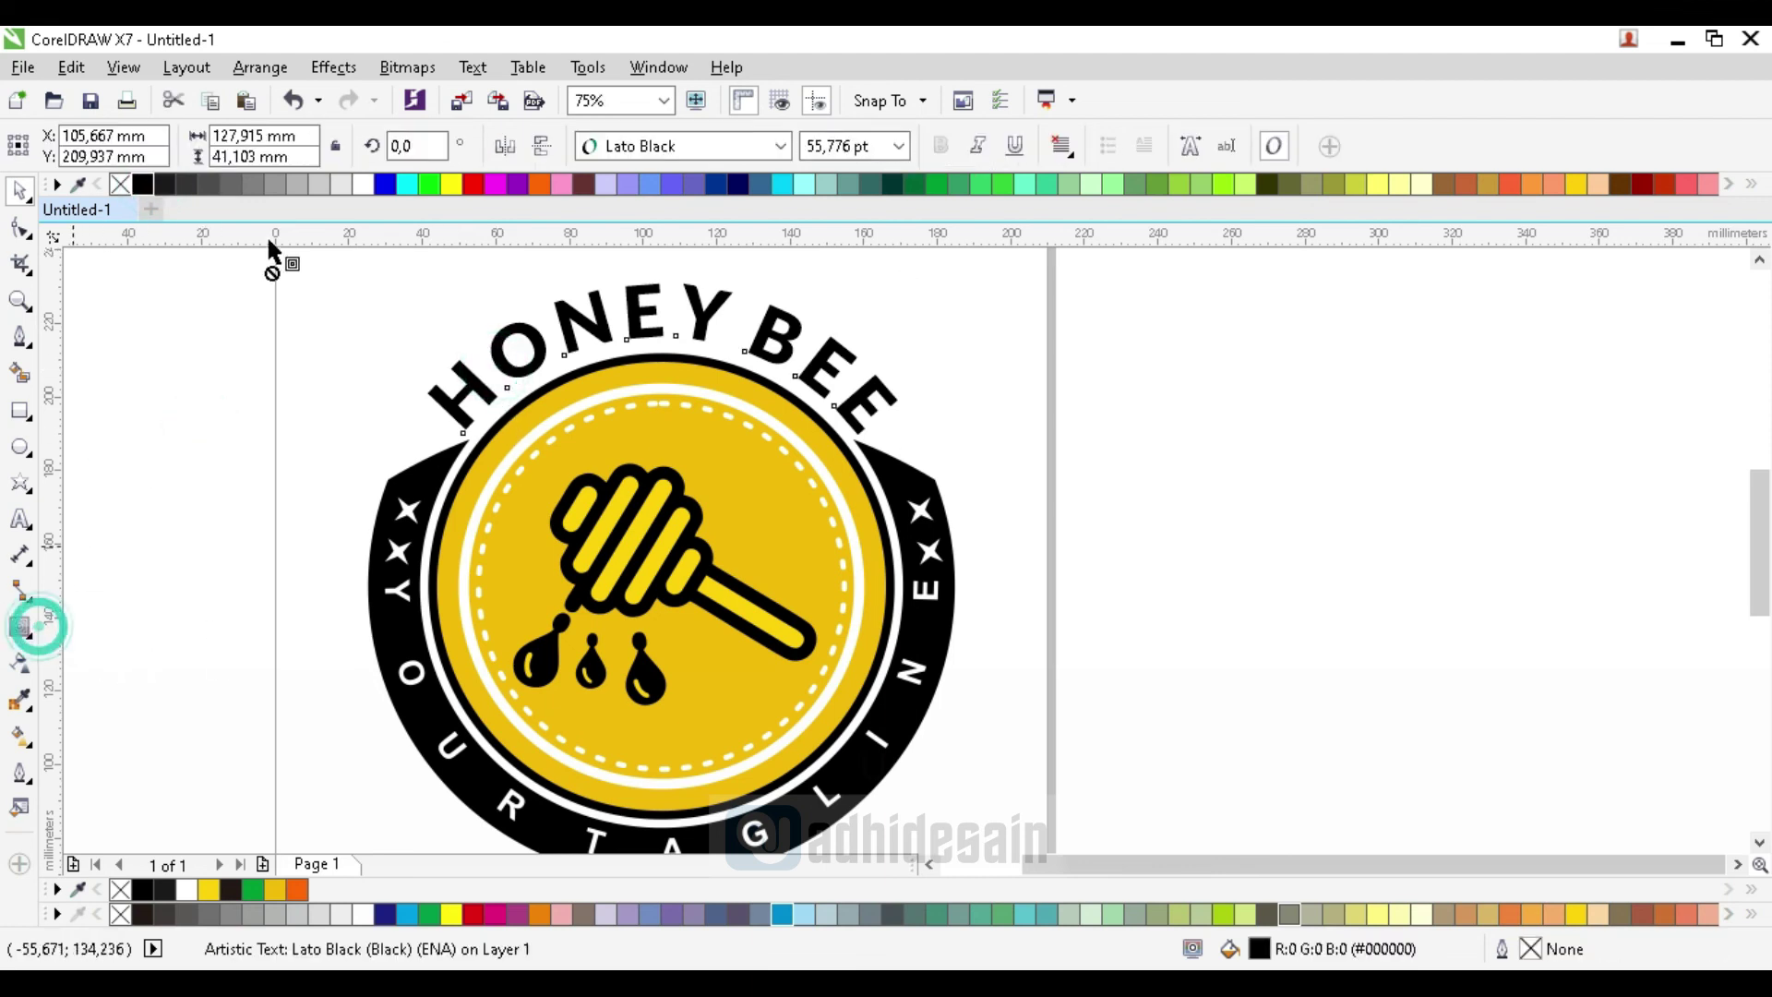
left_click(639, 147)
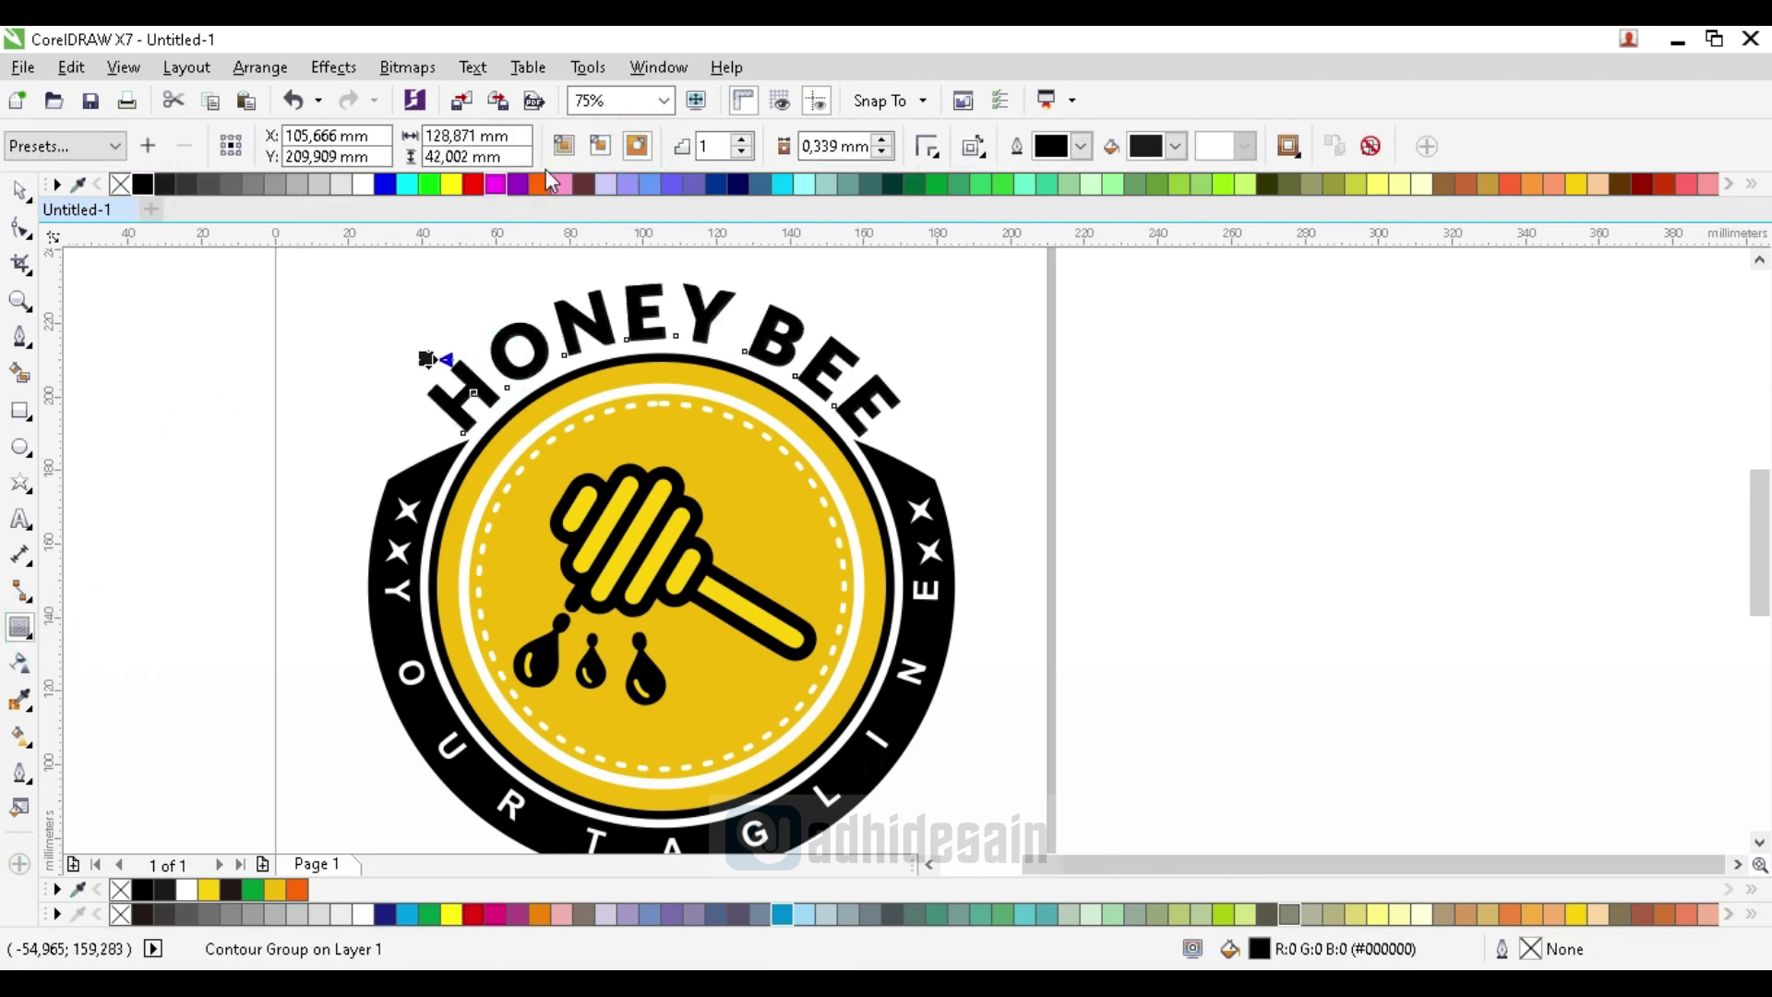
double_click(866, 150)
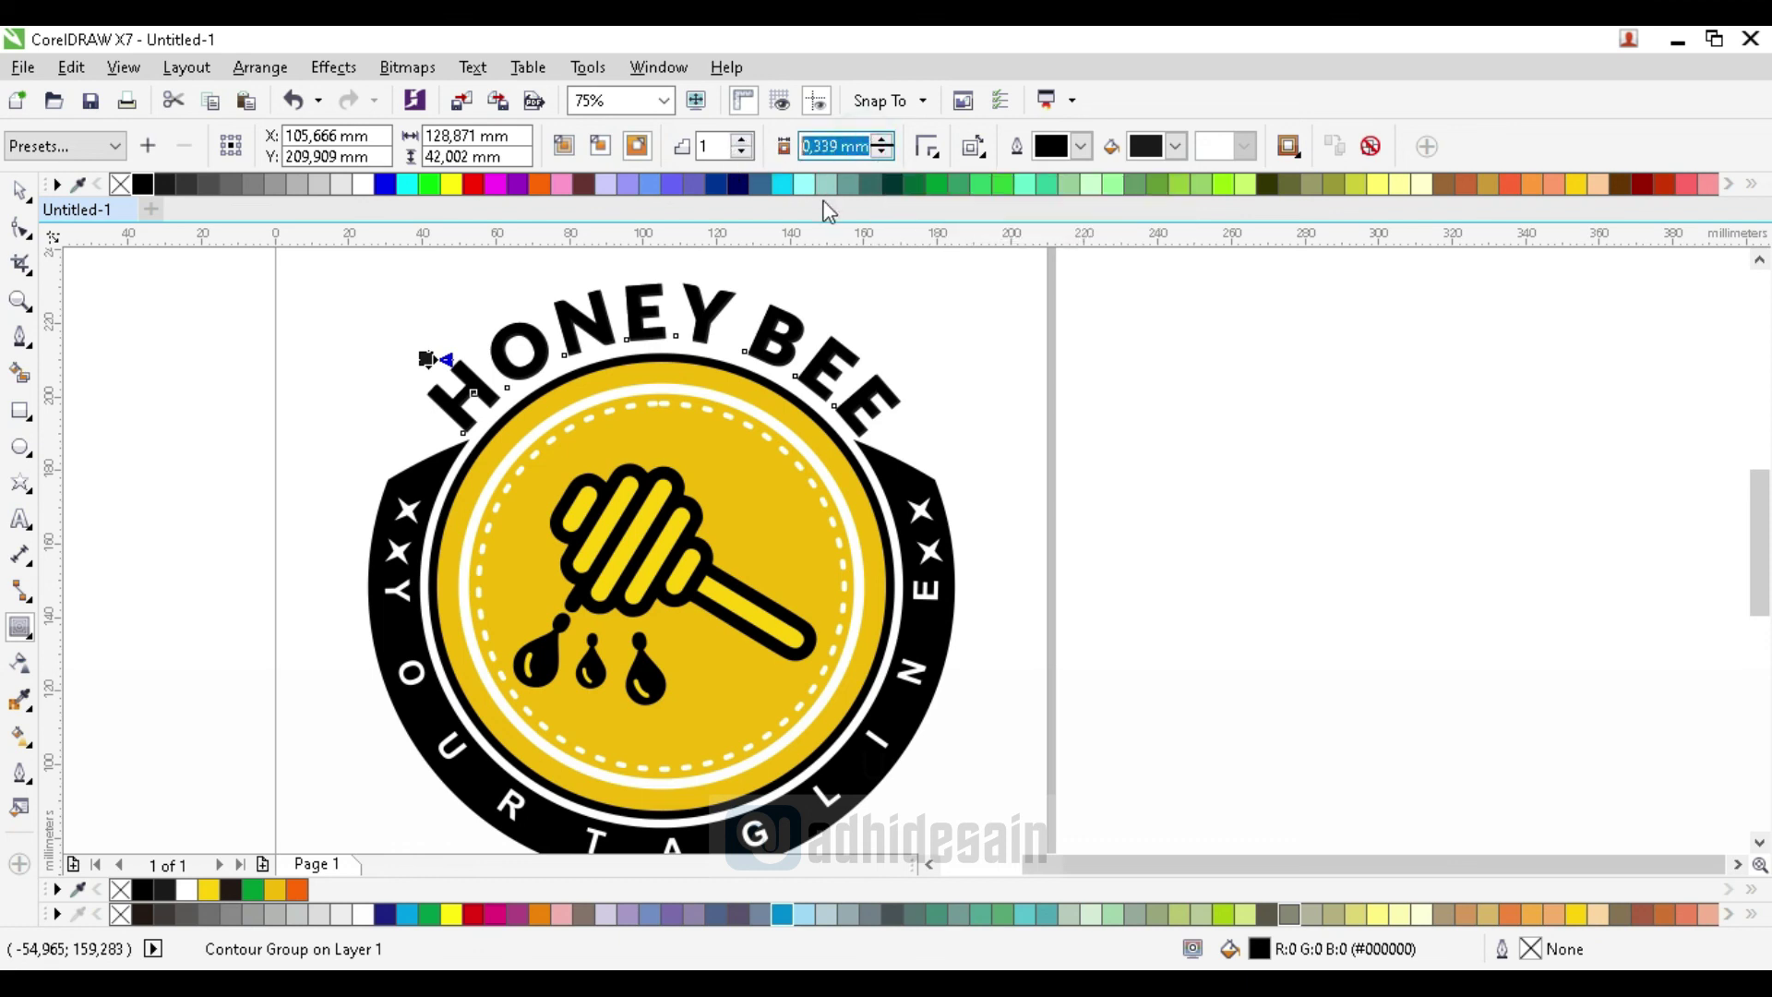
type("1")
key("Return")
Change the HONEY BEE contour to two steps with a 0.5 mm offset
scroll(607, 291, "up", 4)
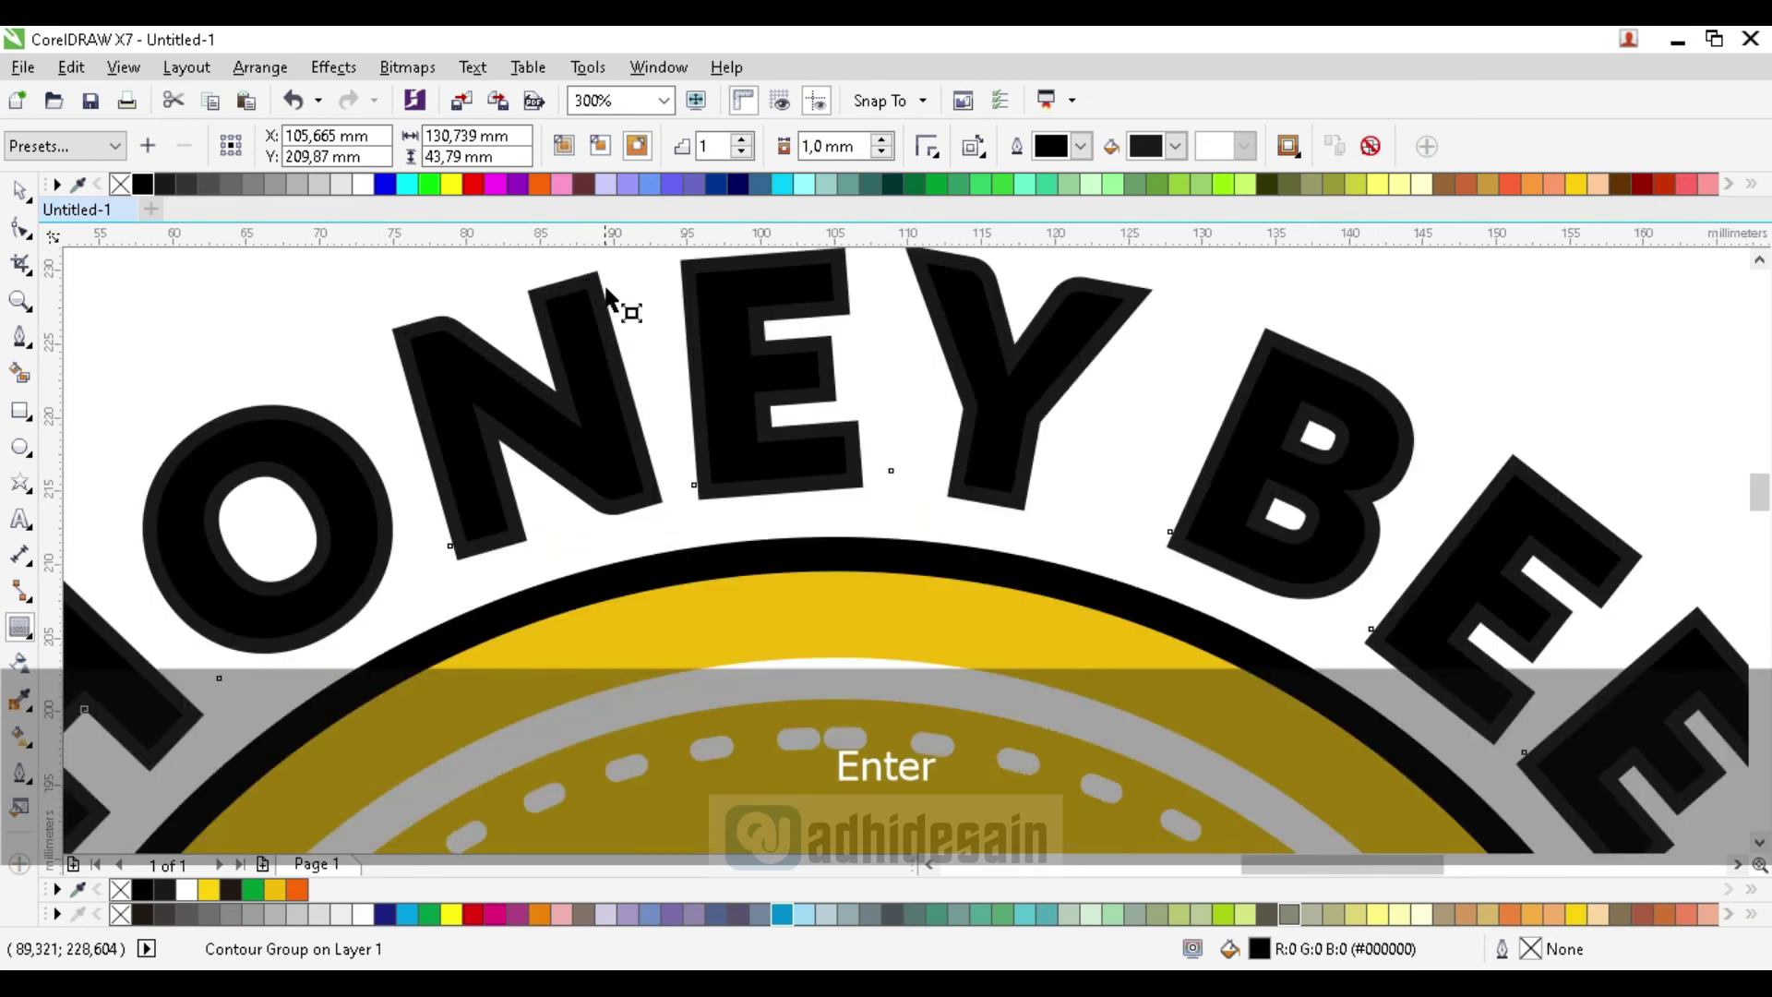
left_click(882, 153)
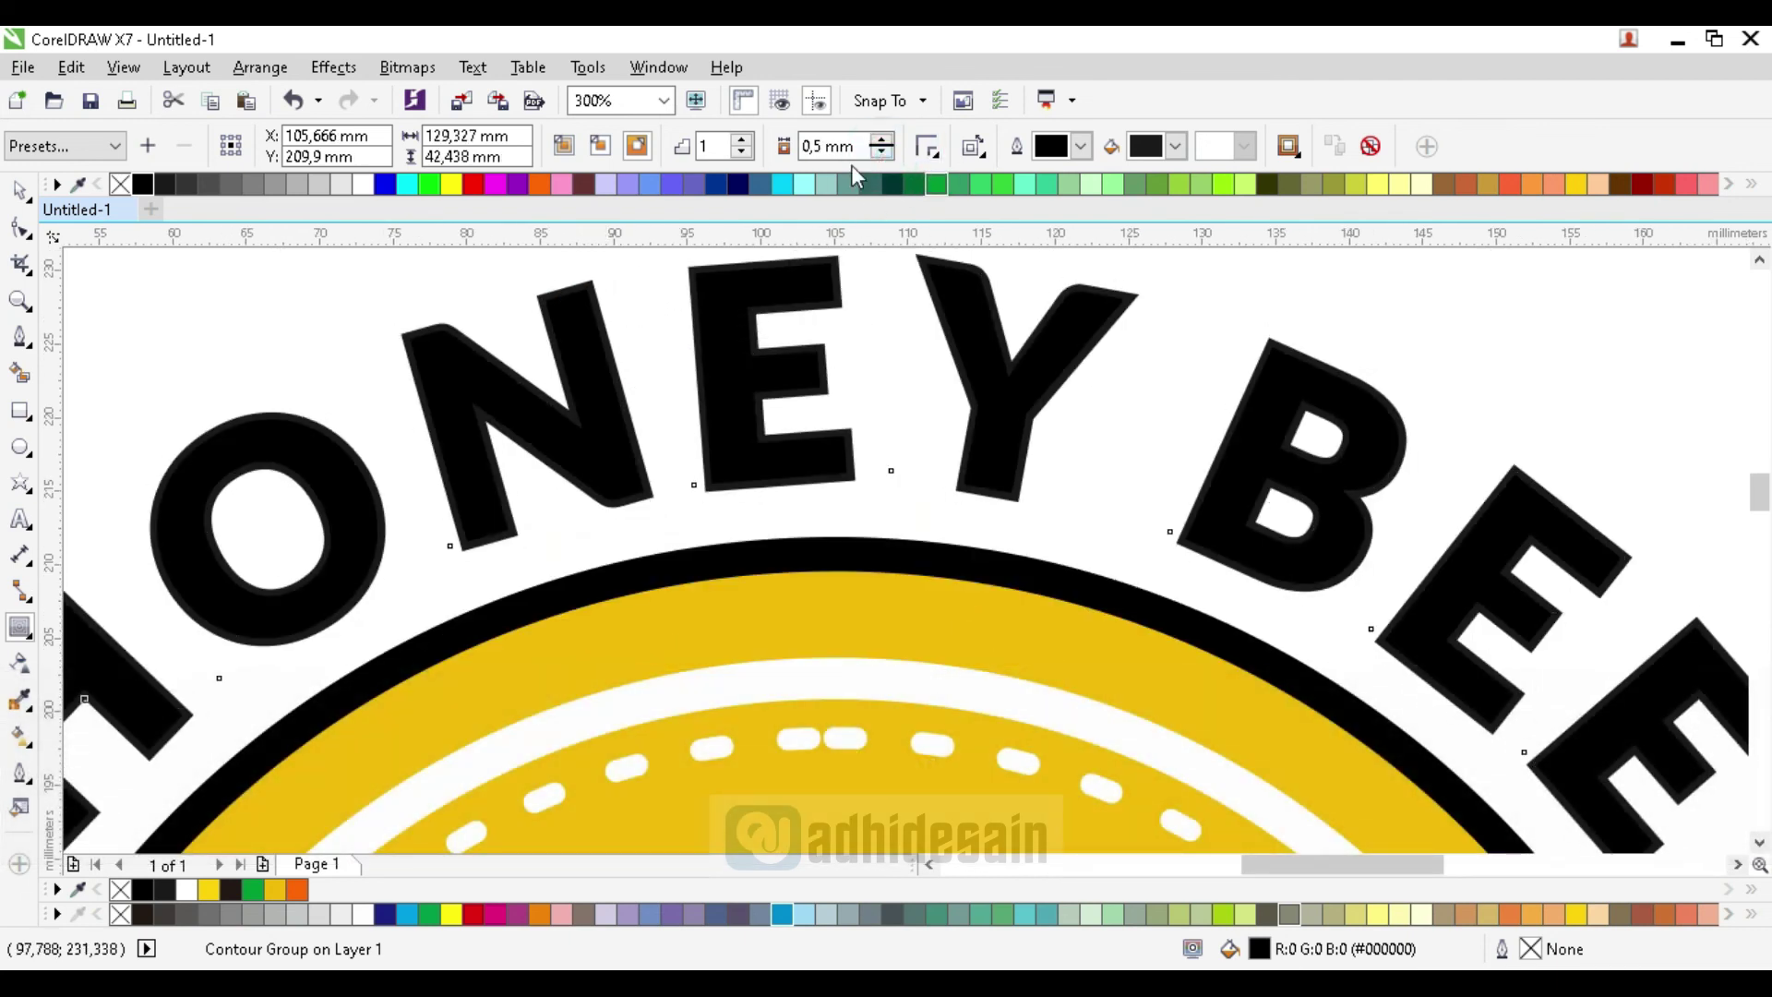
left_click(743, 140)
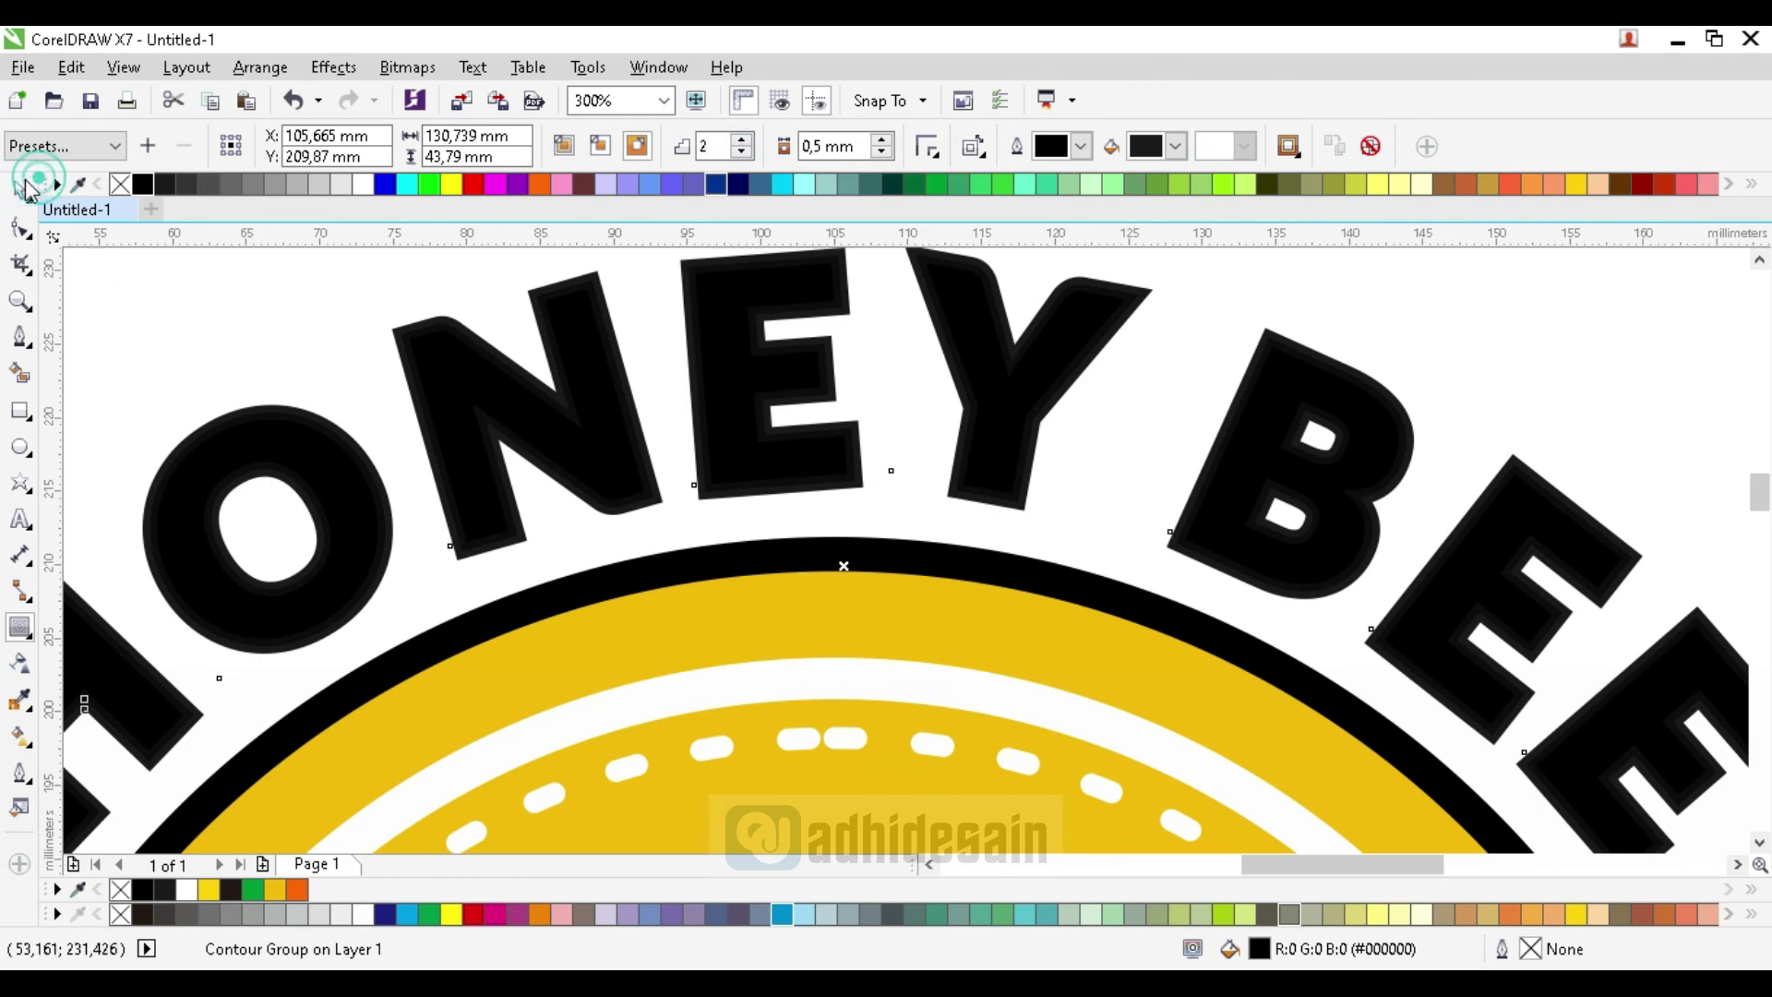
Break the contour group apart from the HONEY BEE text and ungroup its two contour shapes
key("ctrl+k")
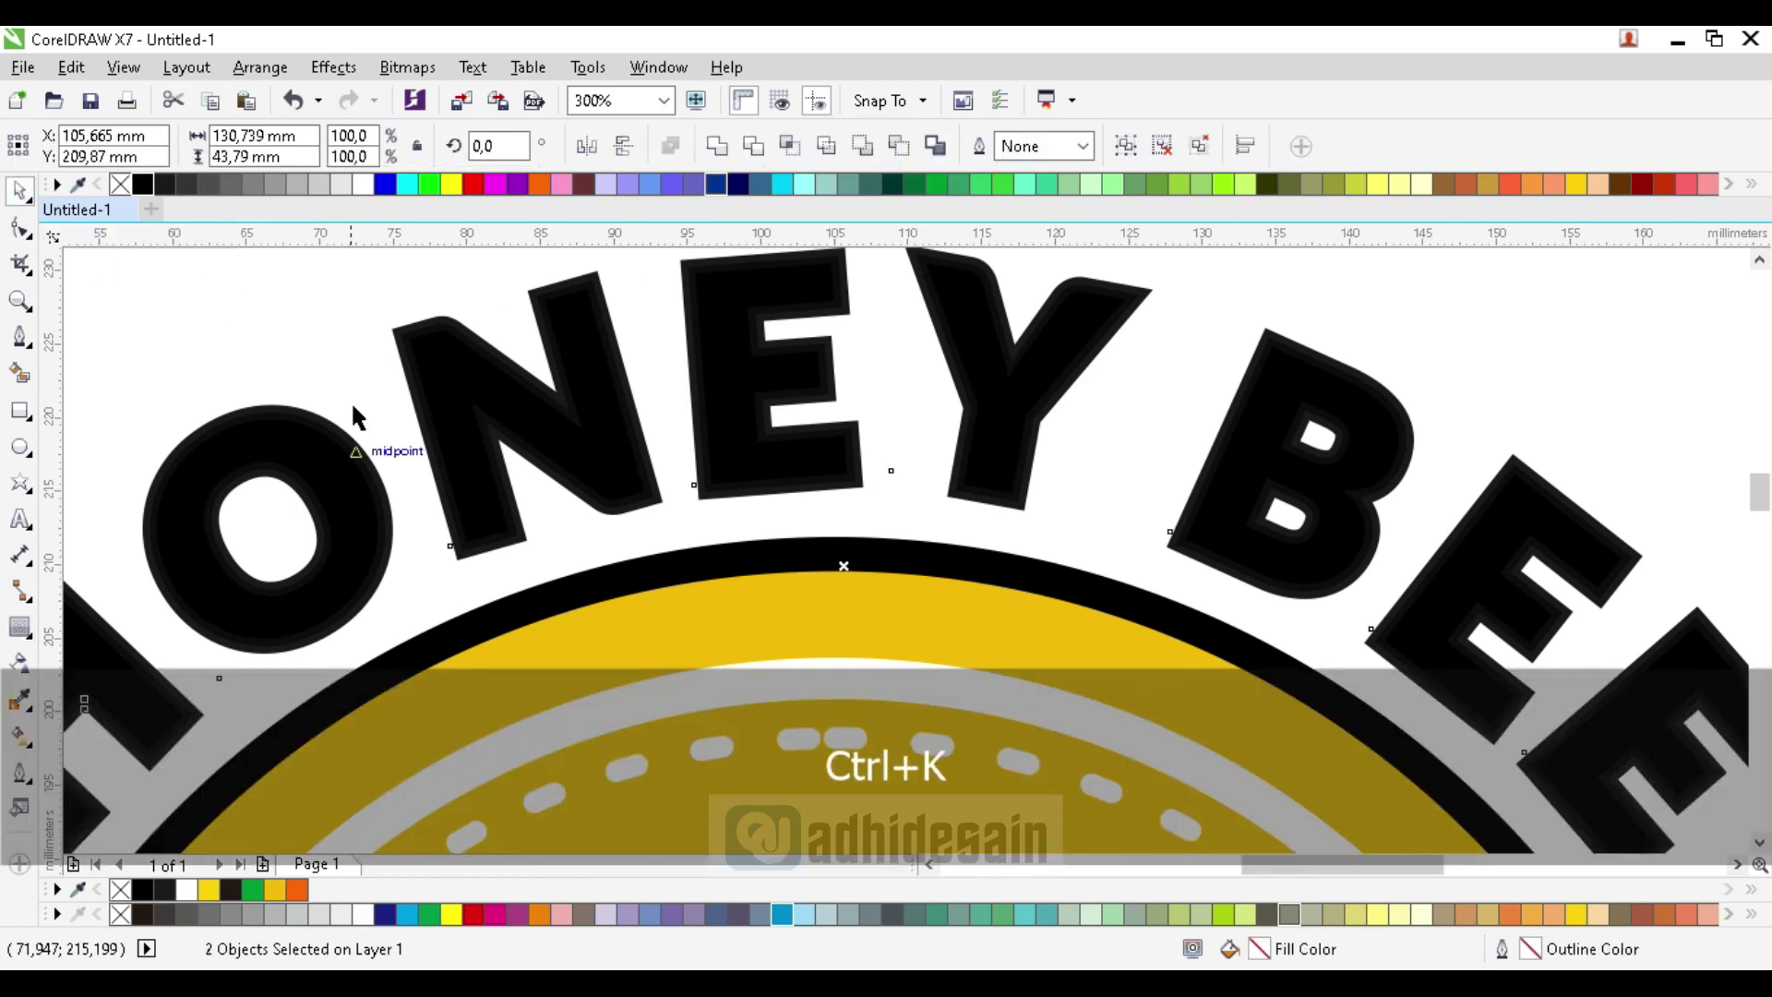
left_click(340, 370)
left_click(529, 286)
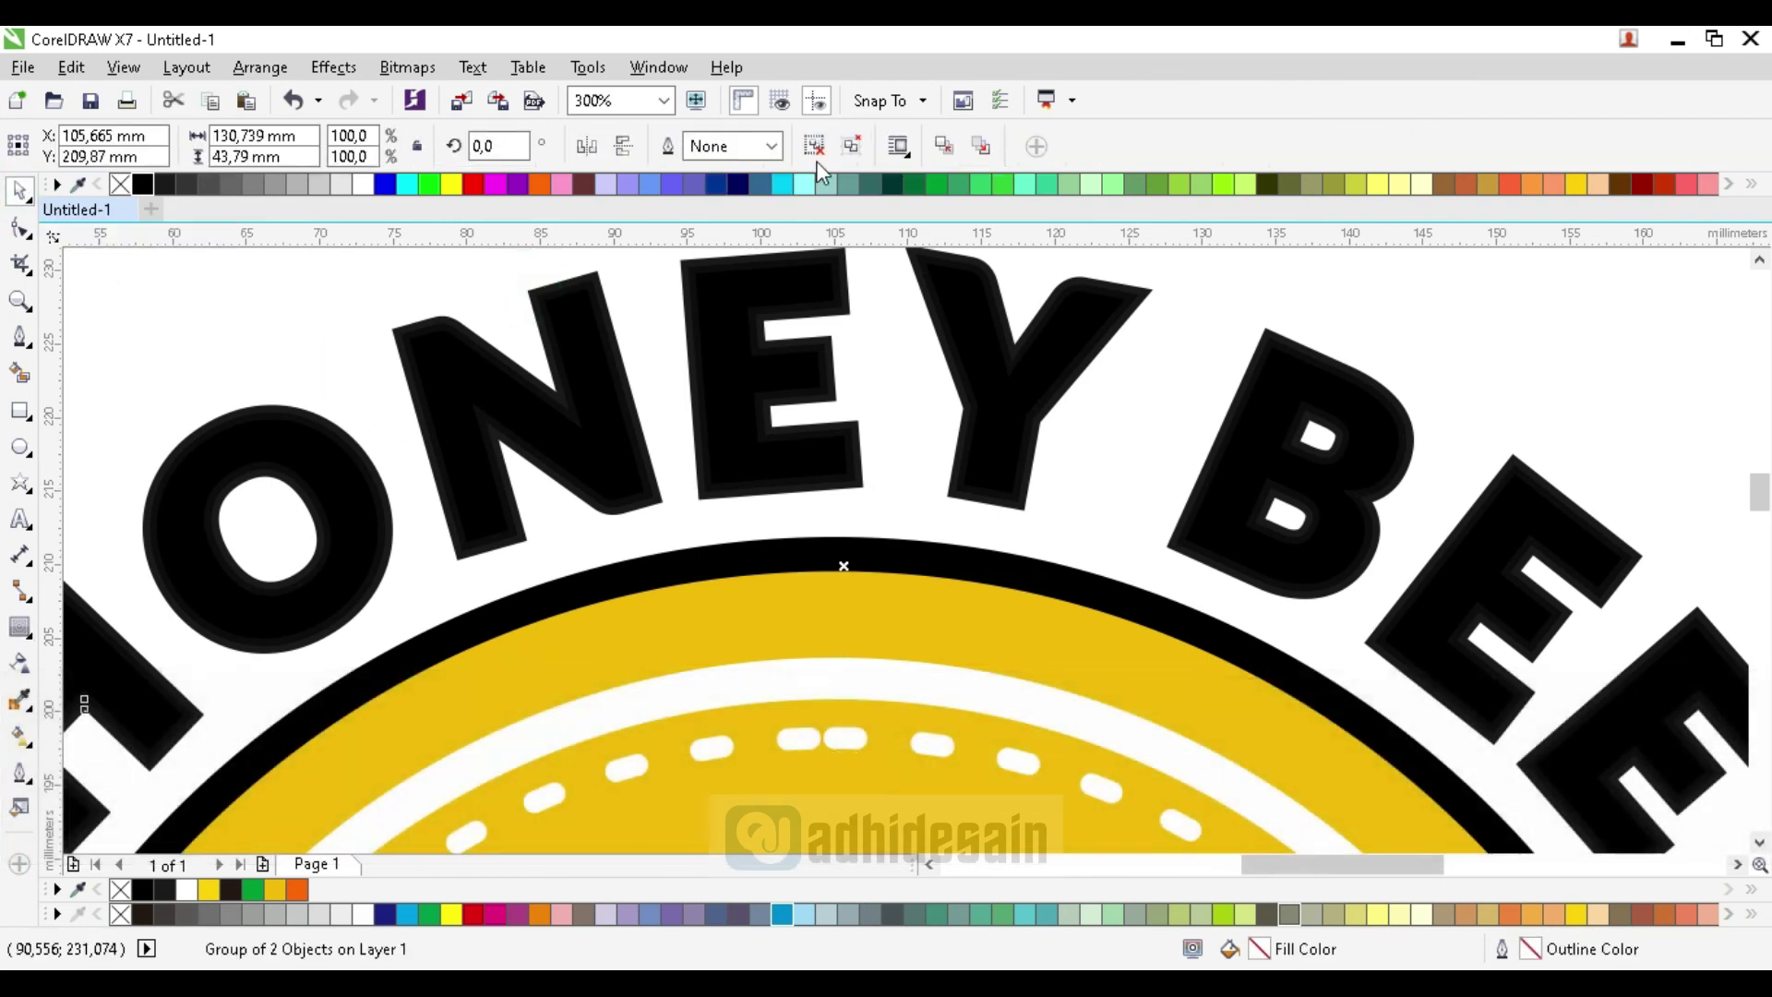
key("ctrl+u")
left_click(345, 297)
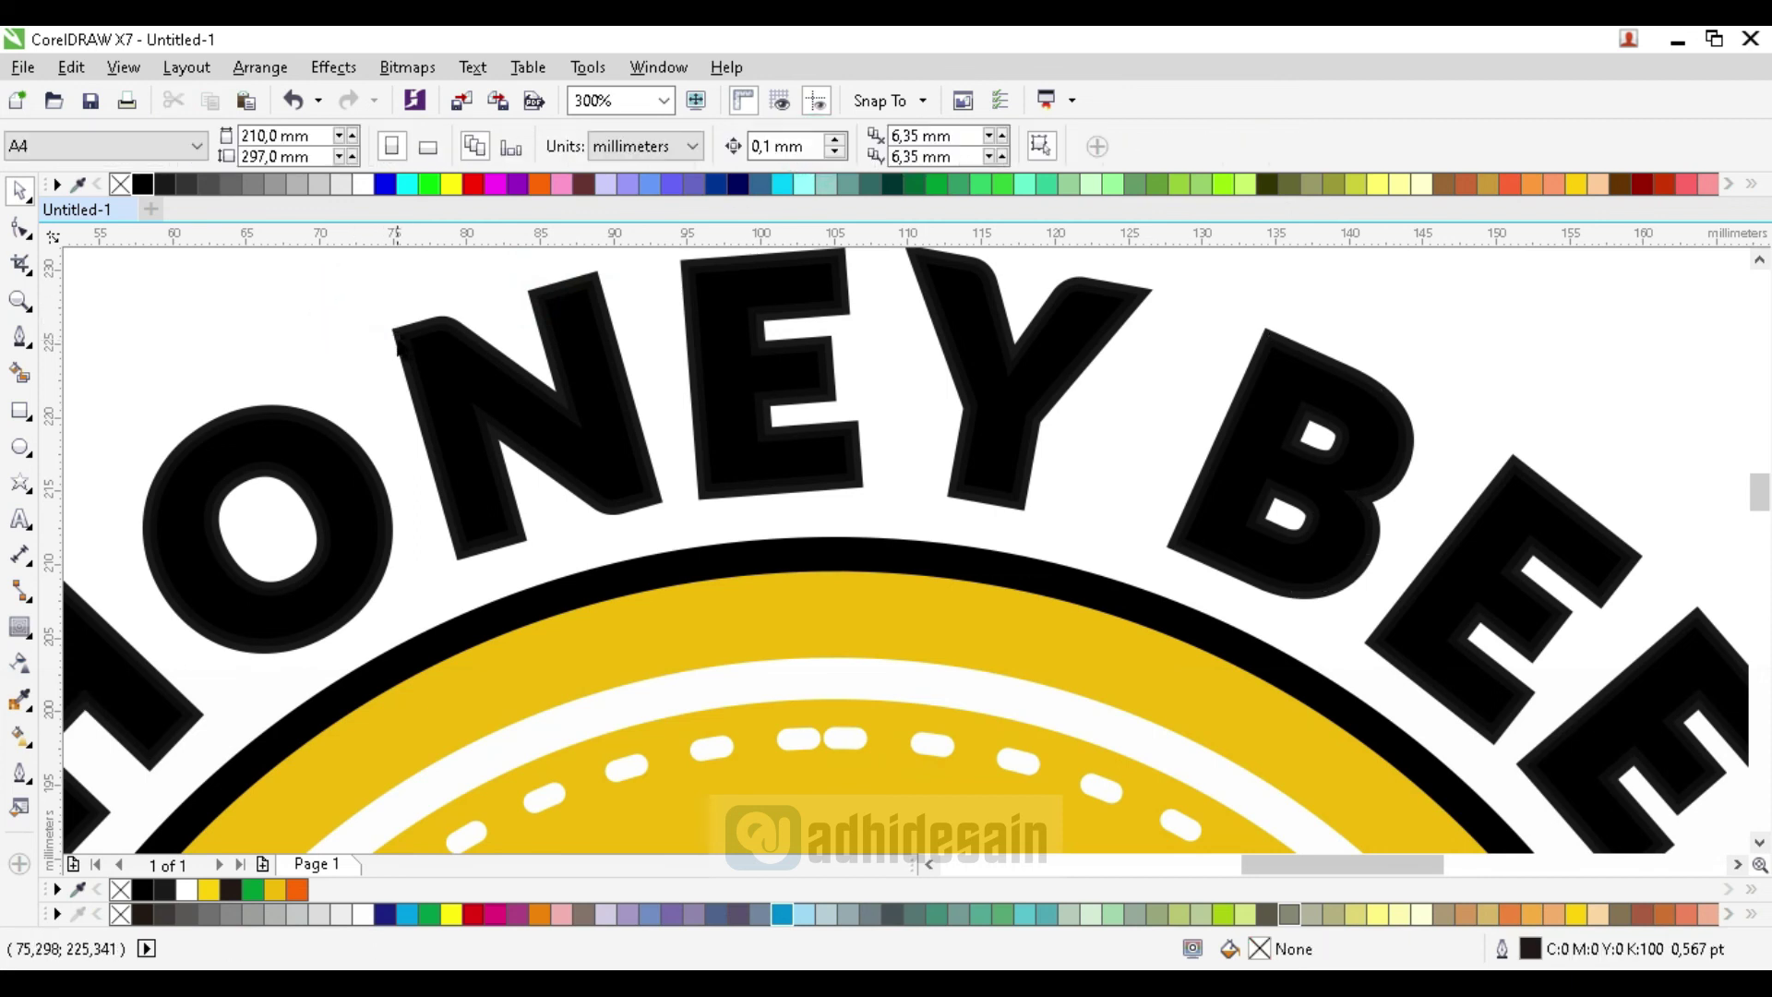
Subtract the inner contour shape from the outer one with Back Minus Front, leaving a thin outline around HONEY BEE
scroll(409, 327, "up", 5)
left_click(443, 332)
left_click(380, 324, "shift")
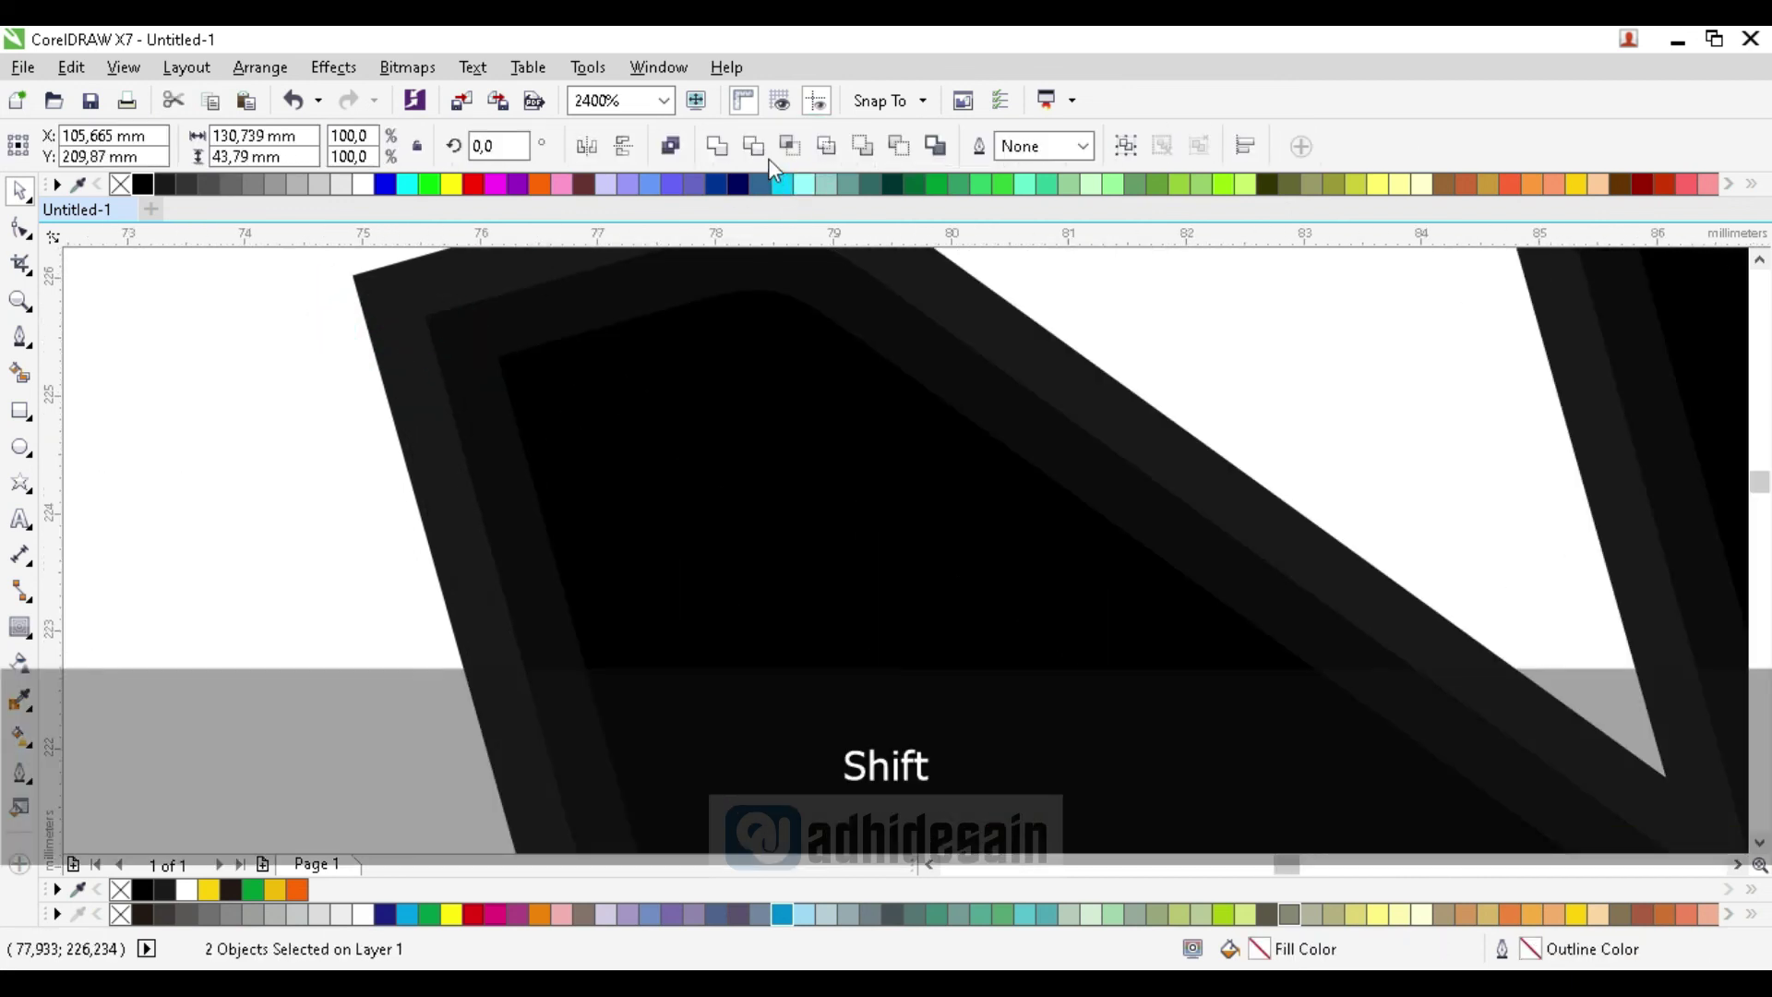
left_click(898, 148)
scroll(404, 303, "down", 5)
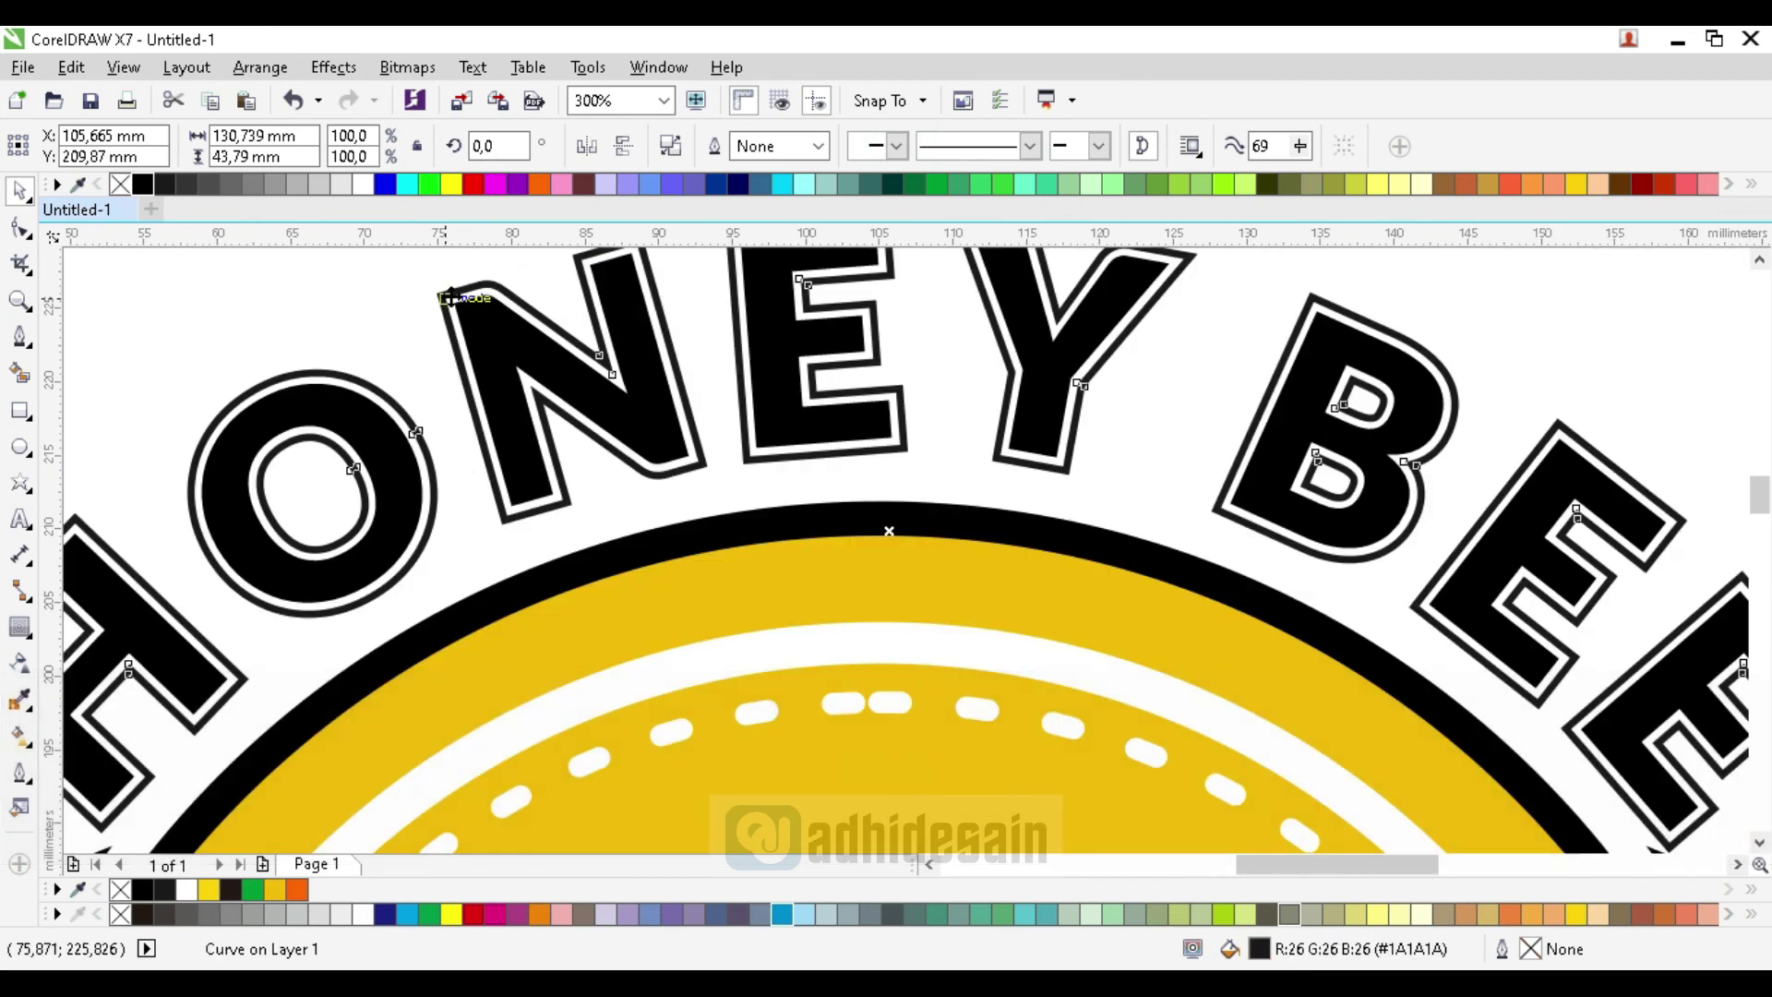
Fill the thin outline around the HONEY BEE letters with black and check the whole badge
left_click(399, 298)
left_click(449, 296)
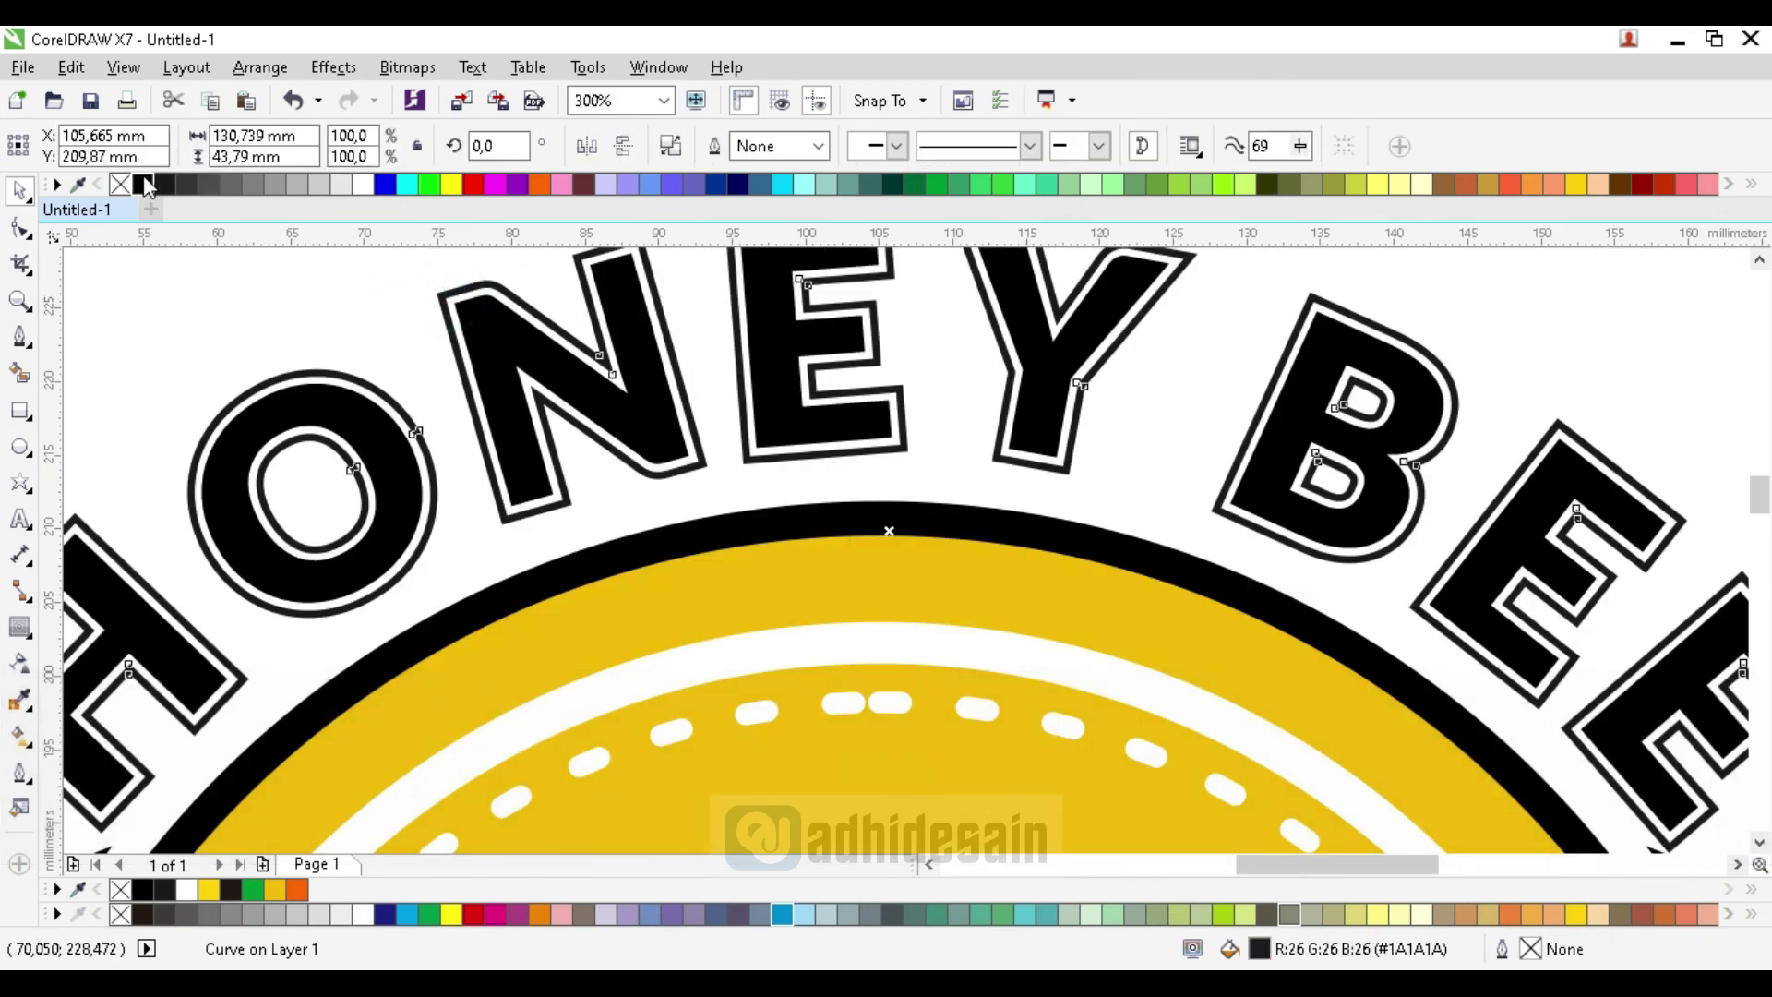
left_click(145, 185)
scroll(250, 249, "down", 3)
left_click(850, 364)
scroll(418, 323, "up", 2)
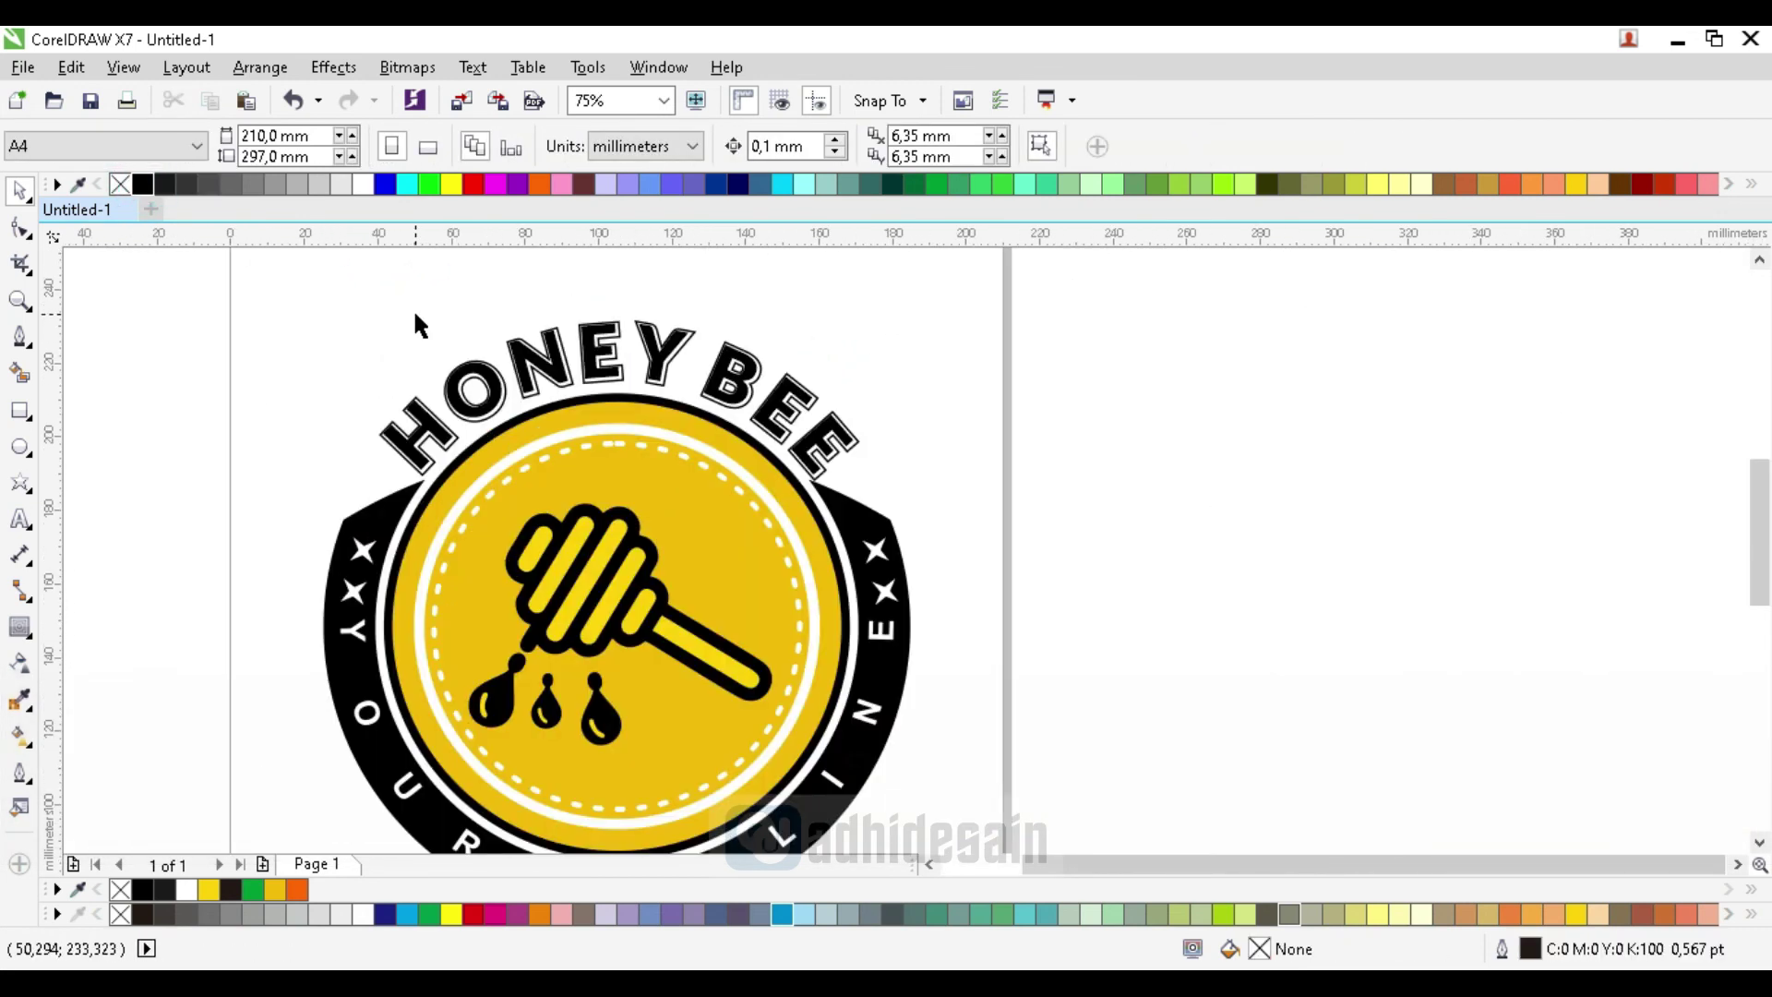
double_click(18, 301)
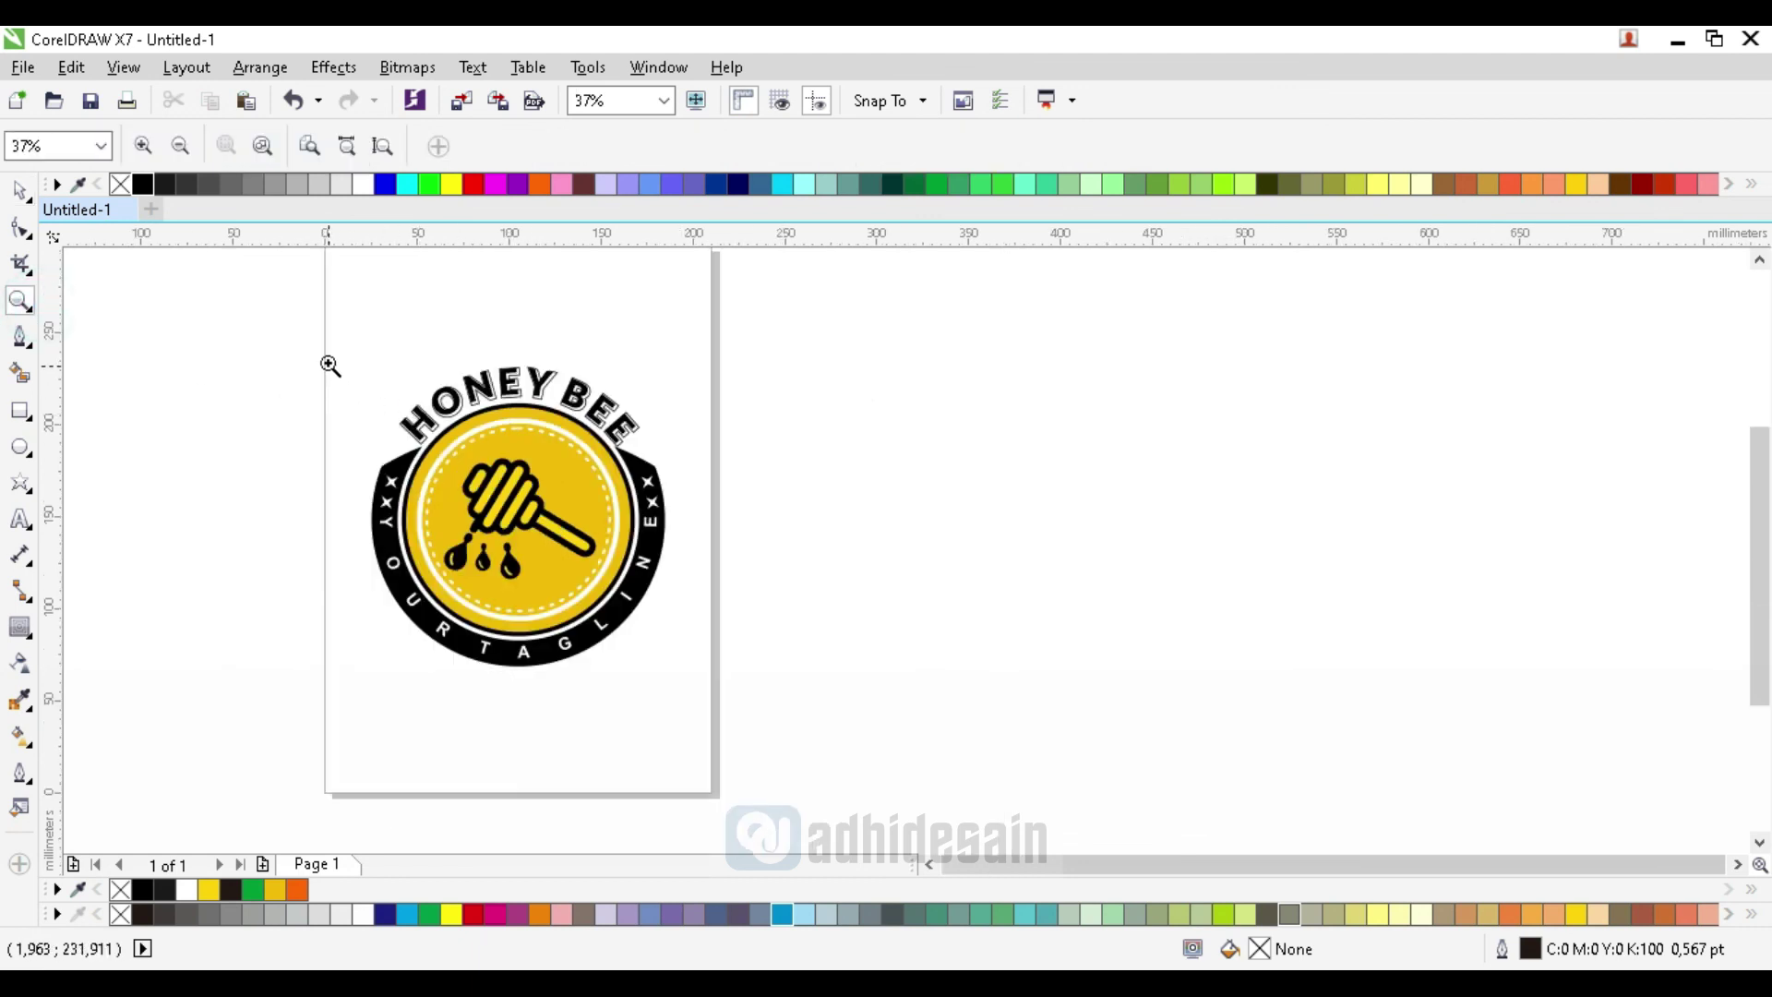
left_click_drag(359, 345, 694, 691)
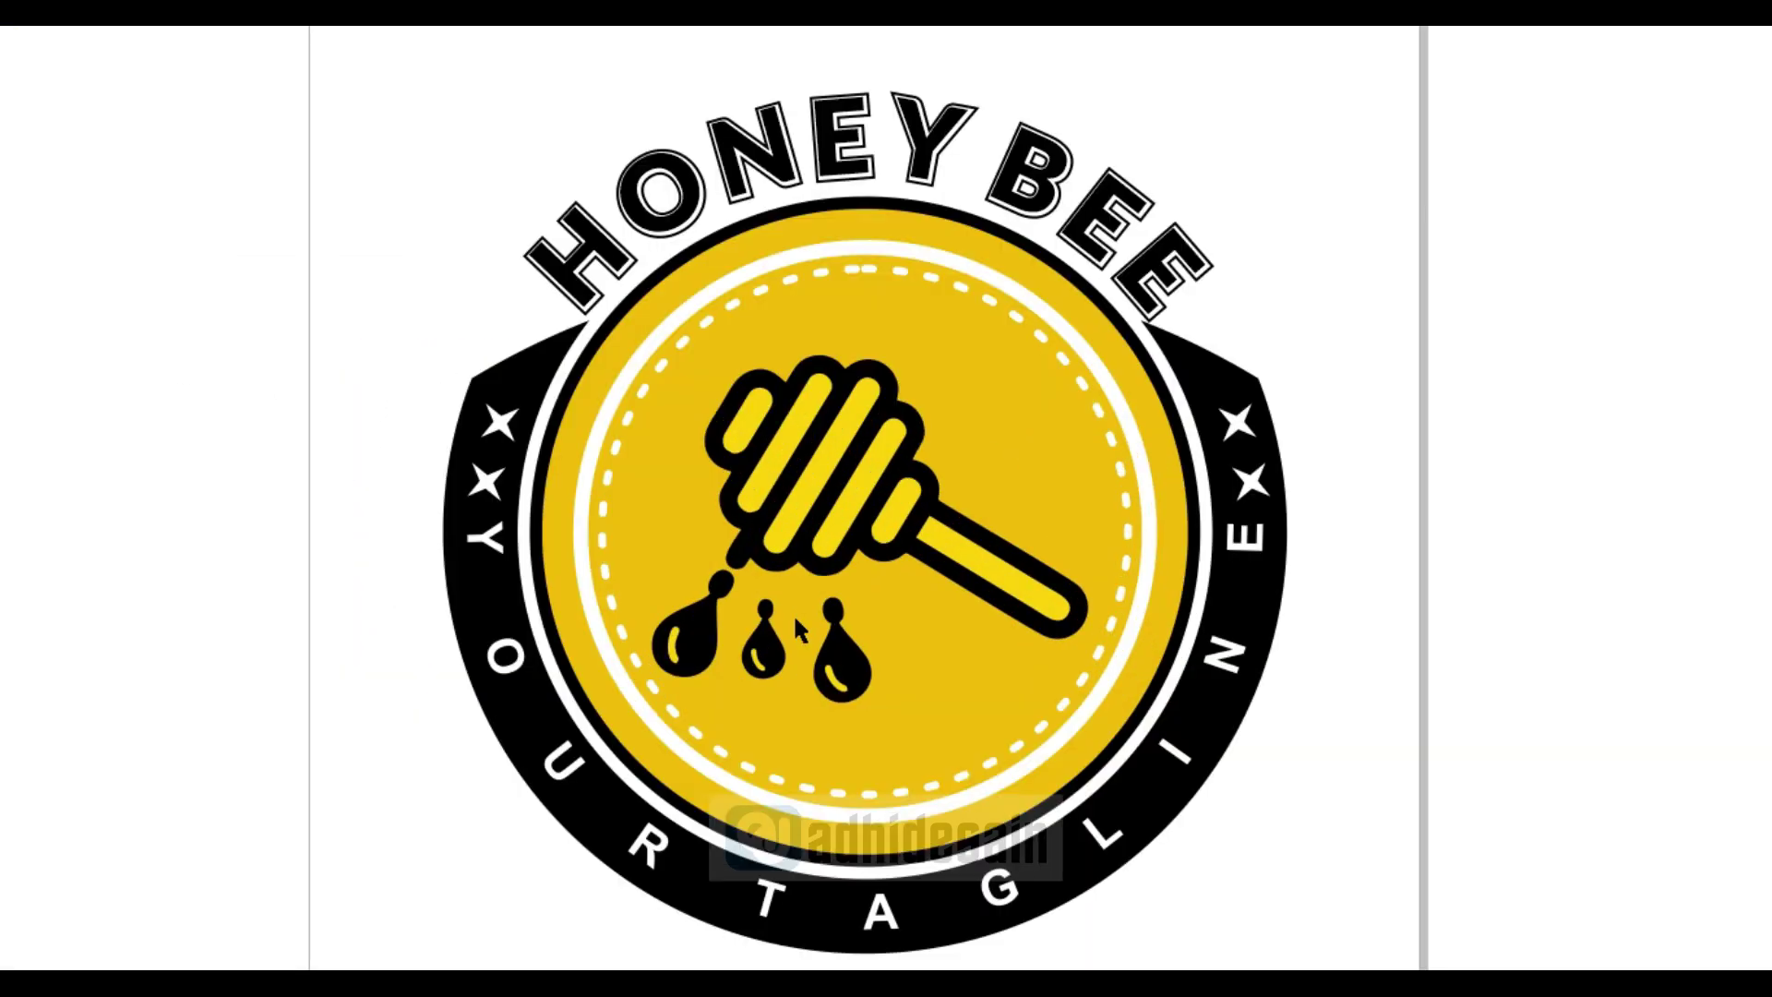